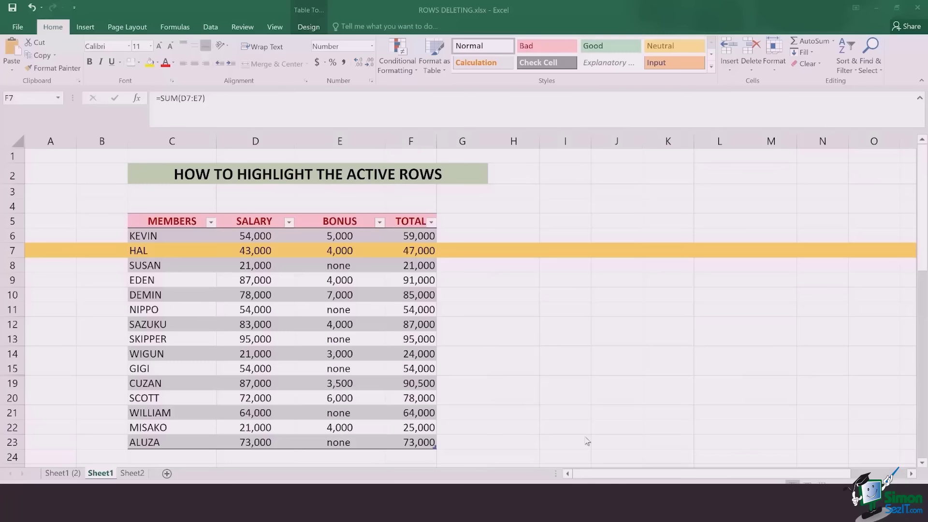
- Move the row highlight to row 21, then switch to the Sheet1 (2) copy
left_click(417, 414)
left_click(452, 411)
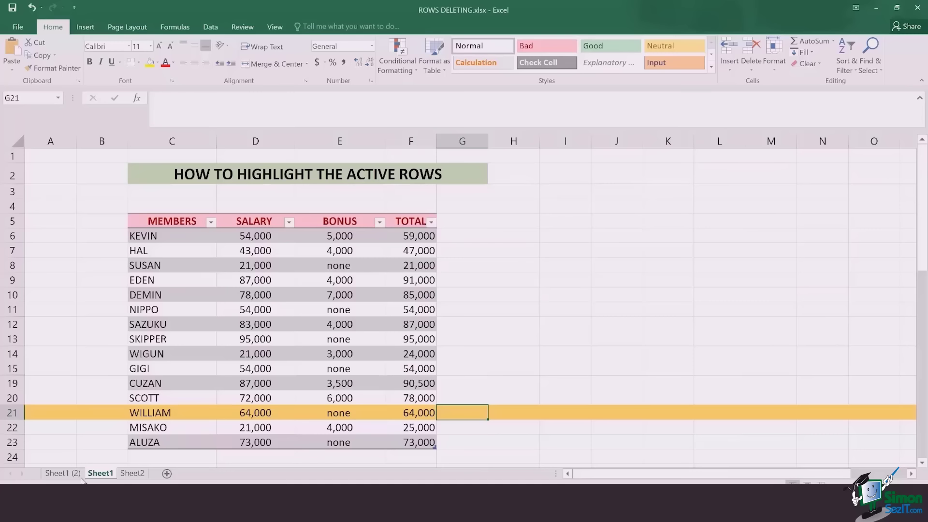
left_click(62, 474)
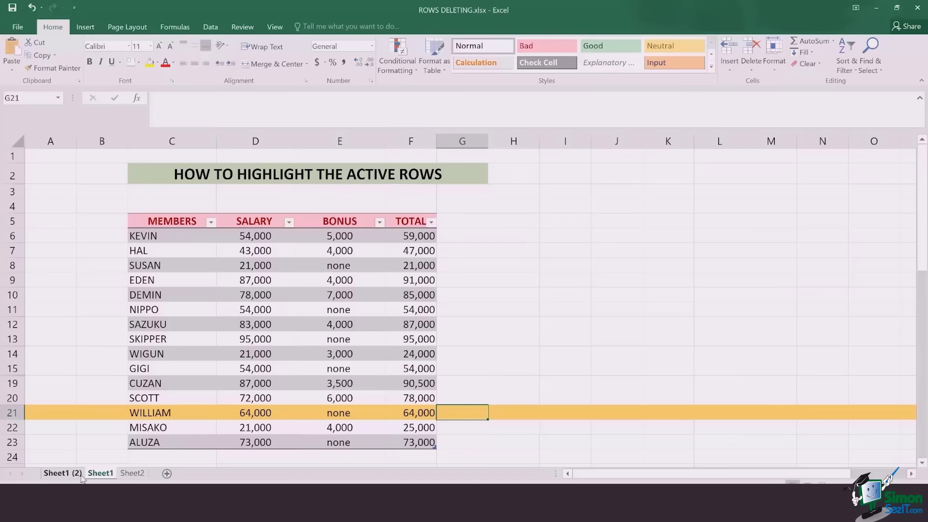
- After clicking cells in rows 11, 15 and 9, select all of Sheet1 (2) with Ctrl+A
left_click(485, 307)
left_click(469, 371)
left_click(468, 278)
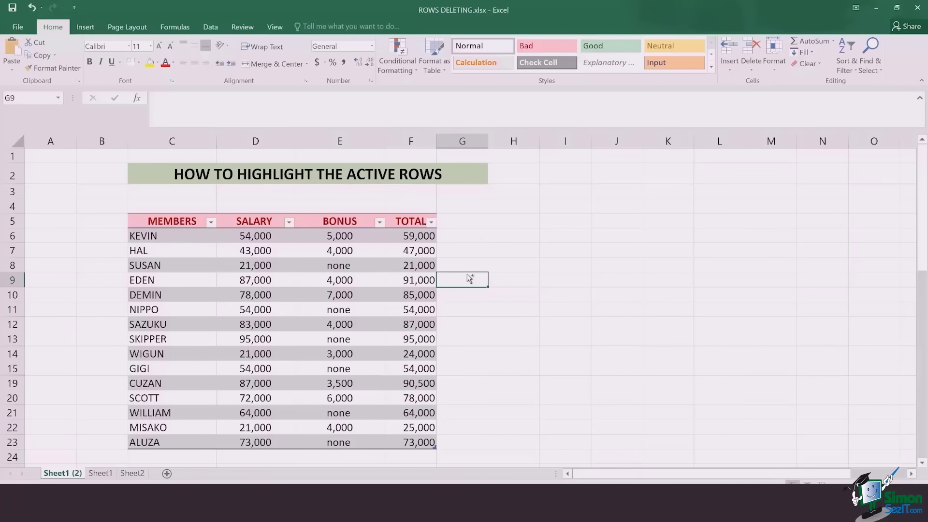
key("ctrl+a")
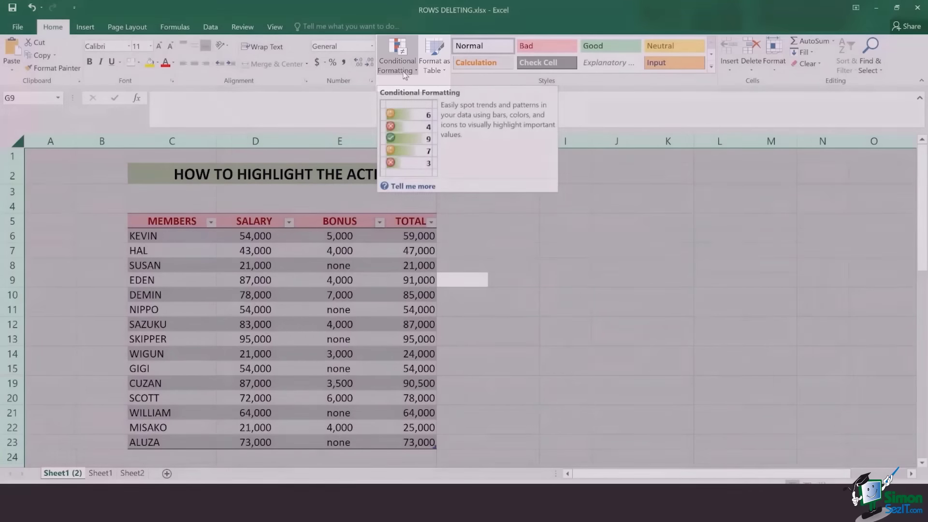
- Create a new formula-based conditional formatting rule with the formula =row()=cell("row")
left_click(405, 72)
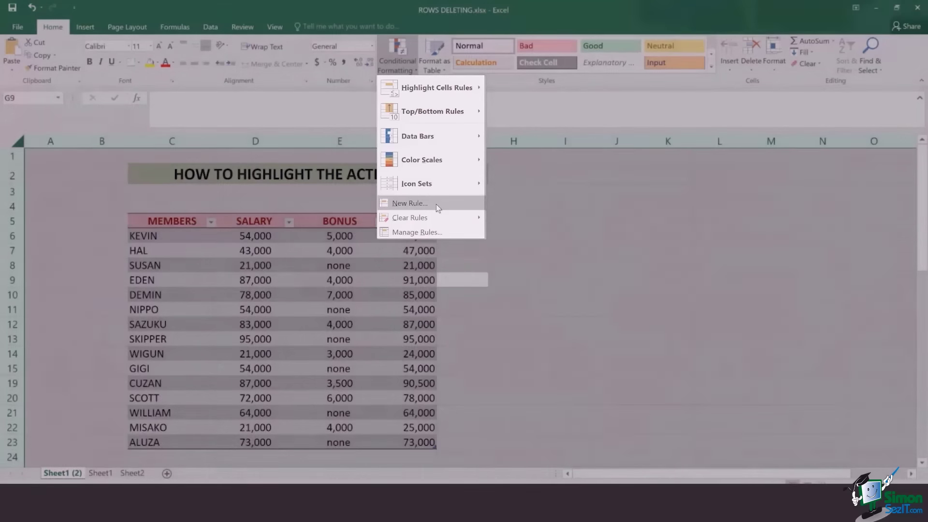
left_click(436, 204)
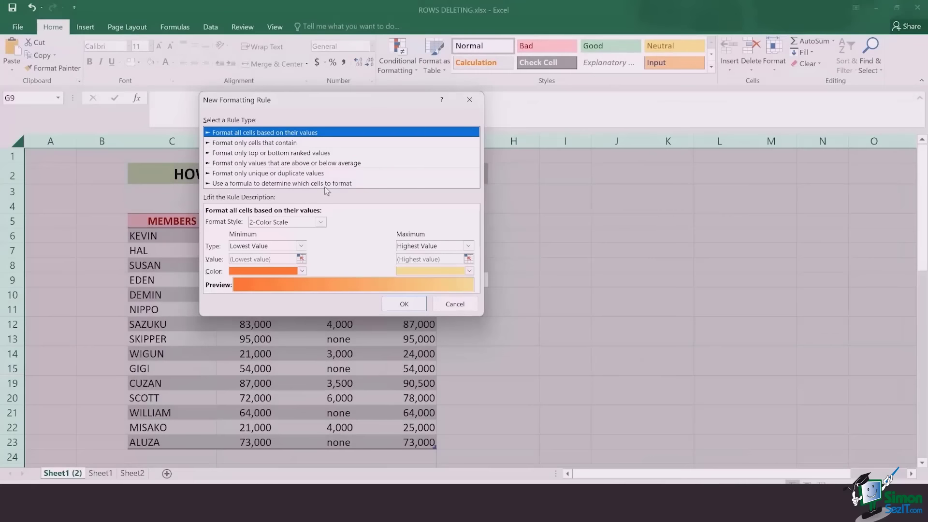
left_click(328, 185)
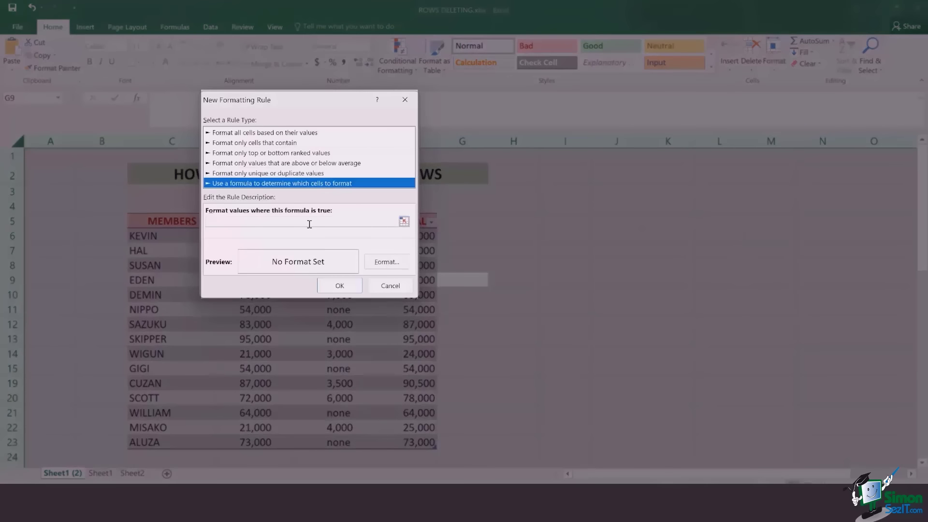
left_click(309, 224)
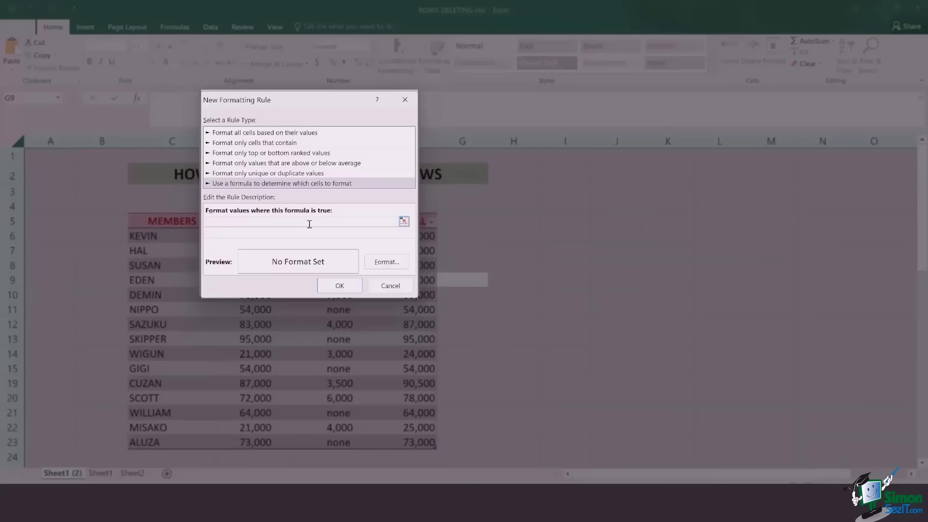
type("=")
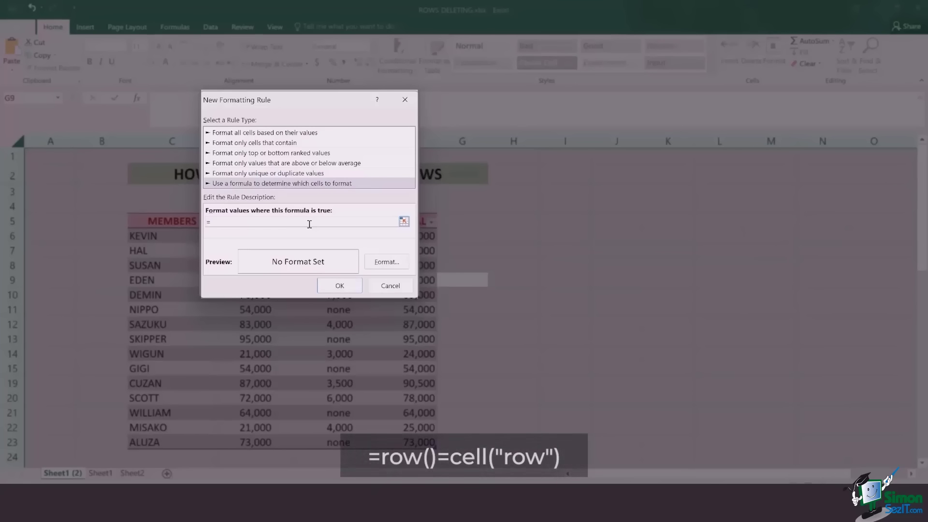
type("row")
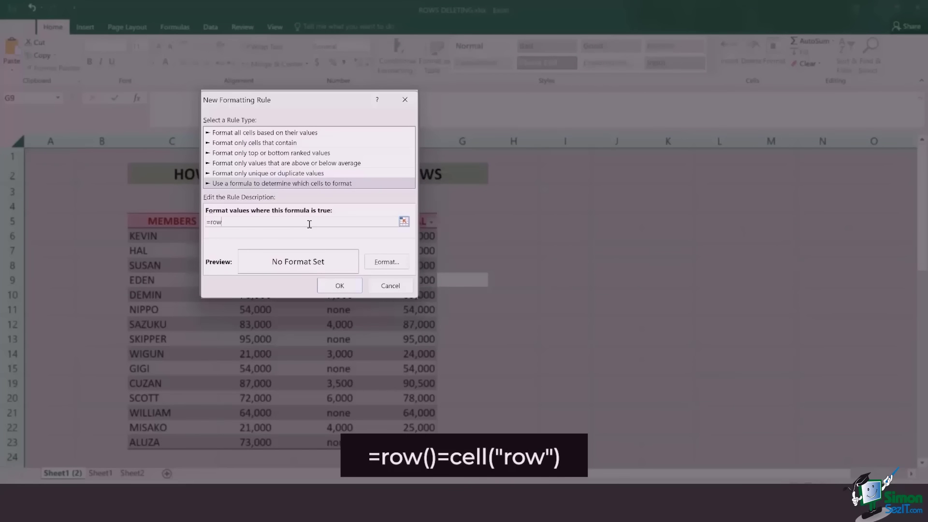
type("()=cell(\"row\")")
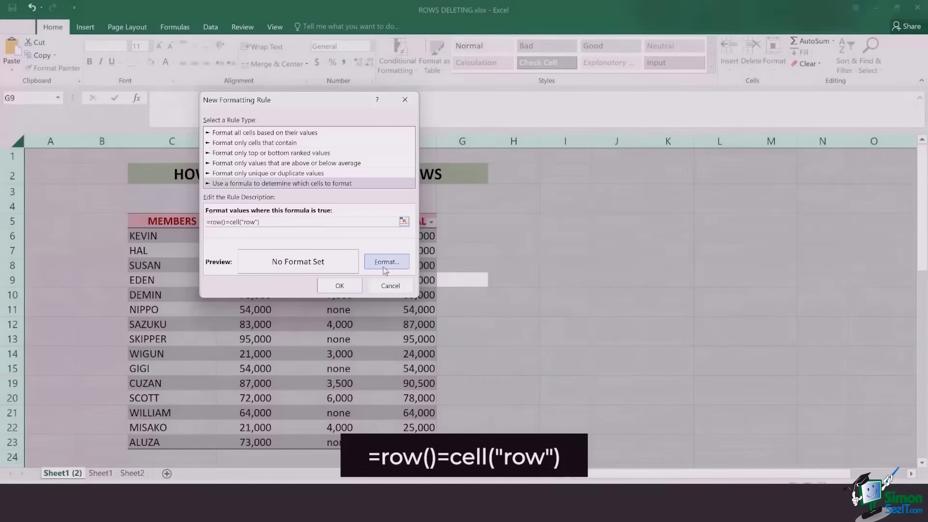
- Set the rule's fill to light orange, apply it, and click cells to test the highlight
left_click(384, 266)
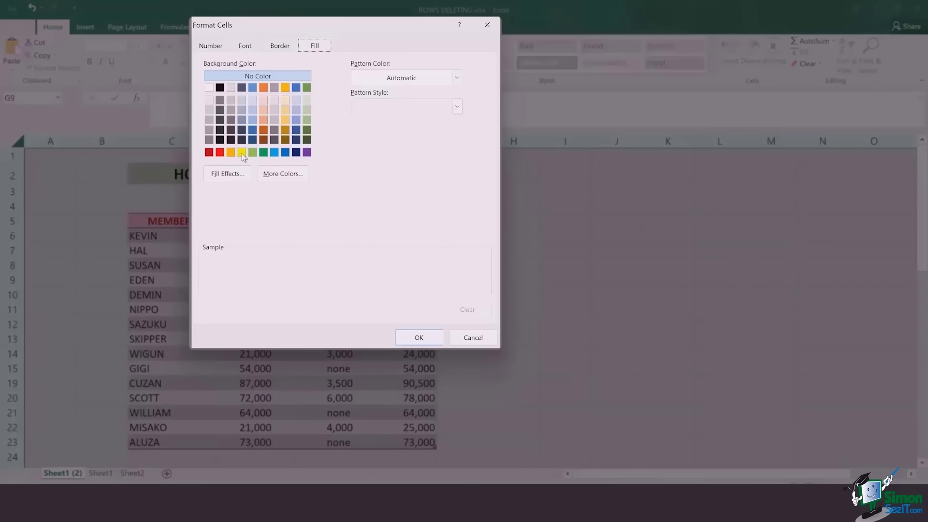
left_click(242, 152)
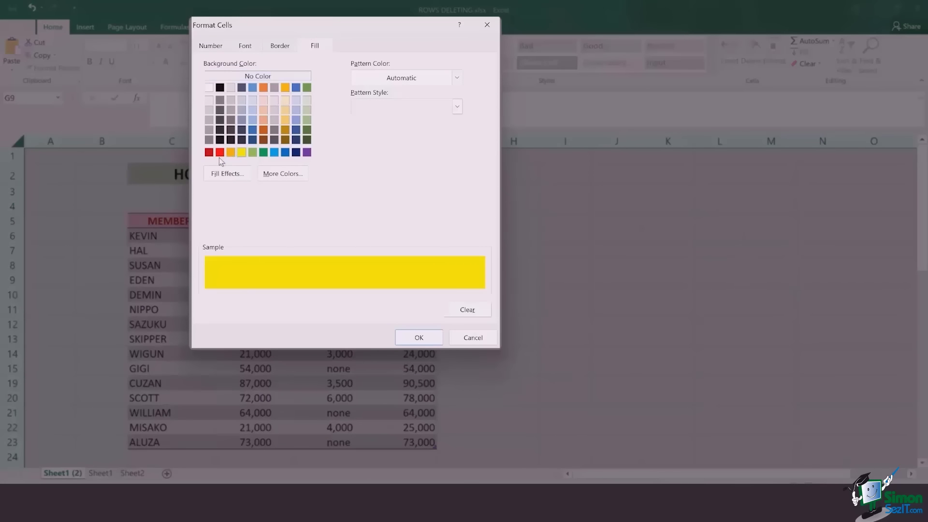
left_click(220, 153)
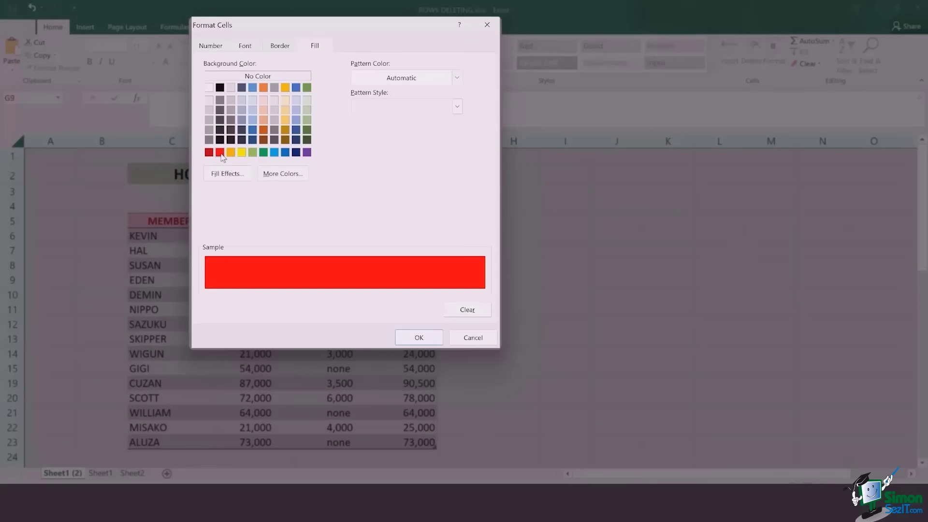
left_click(263, 120)
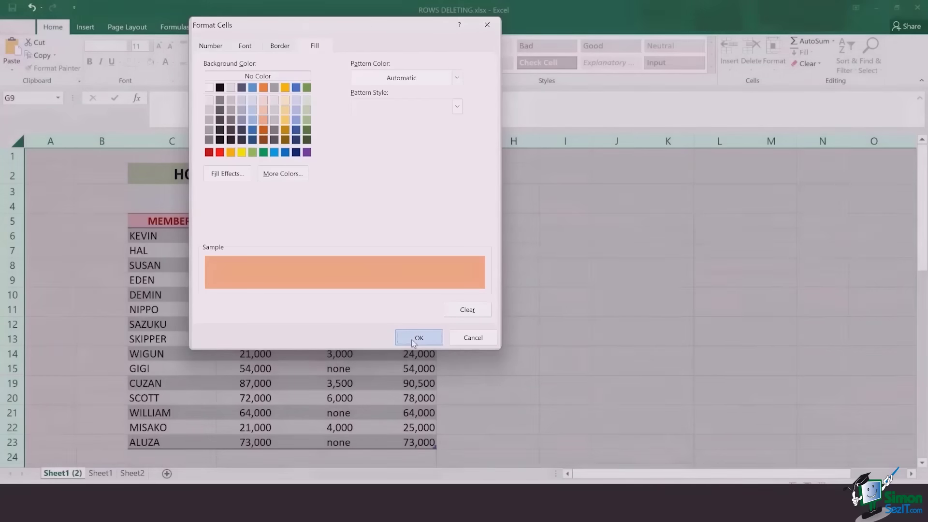
left_click(415, 339)
left_click(353, 285)
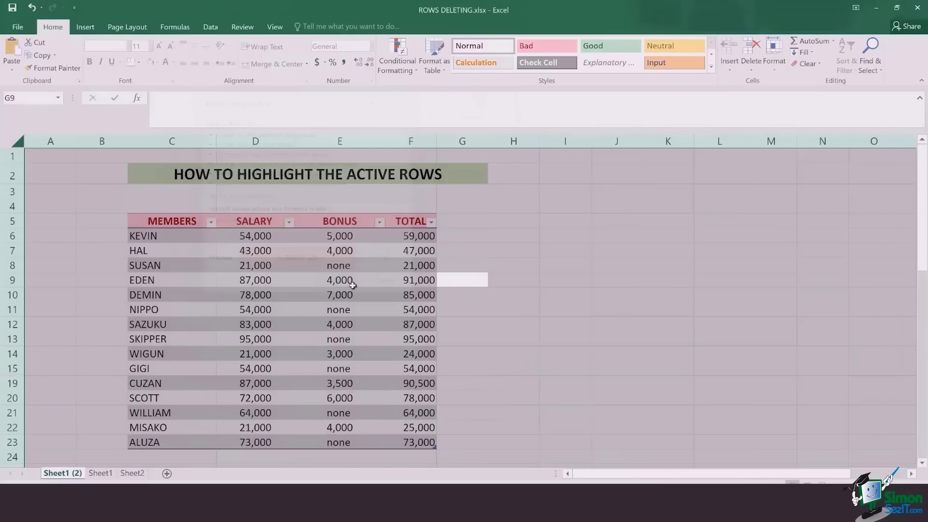
left_click(455, 295)
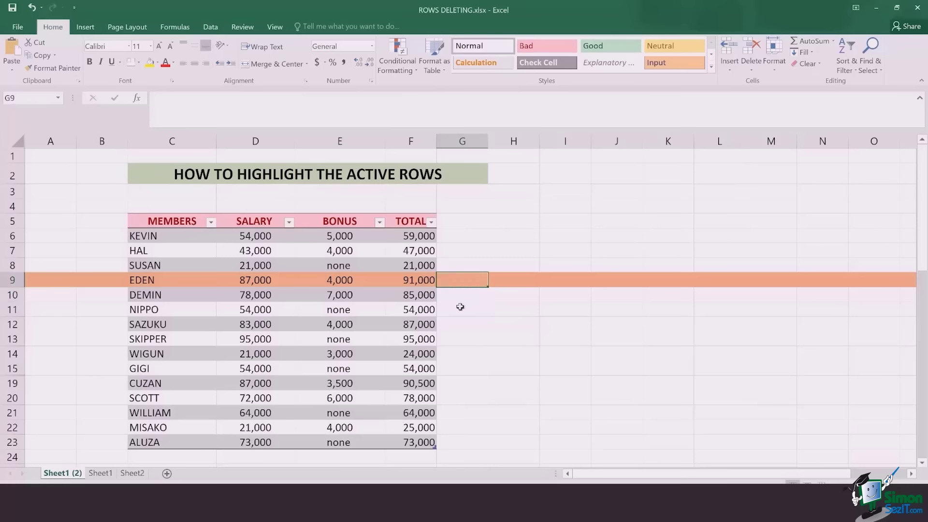
left_click(460, 322)
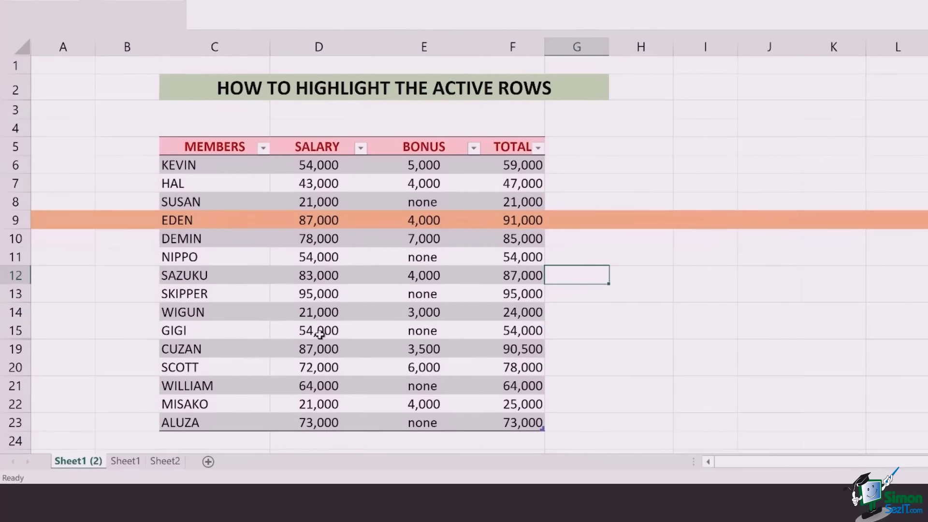
- Open the Sheet1 (2) code in the VBA editor at its Worksheet_SelectionChange procedure
right_click(77, 464)
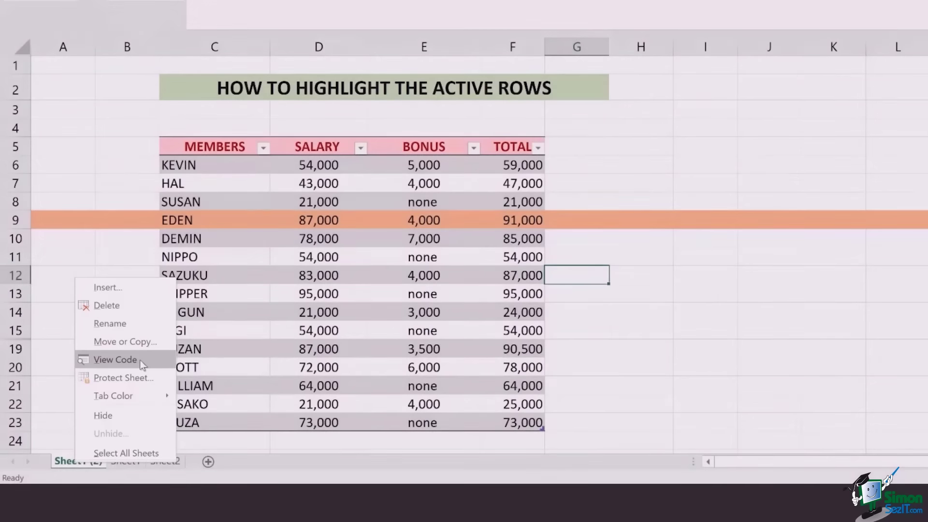
left_click(140, 360)
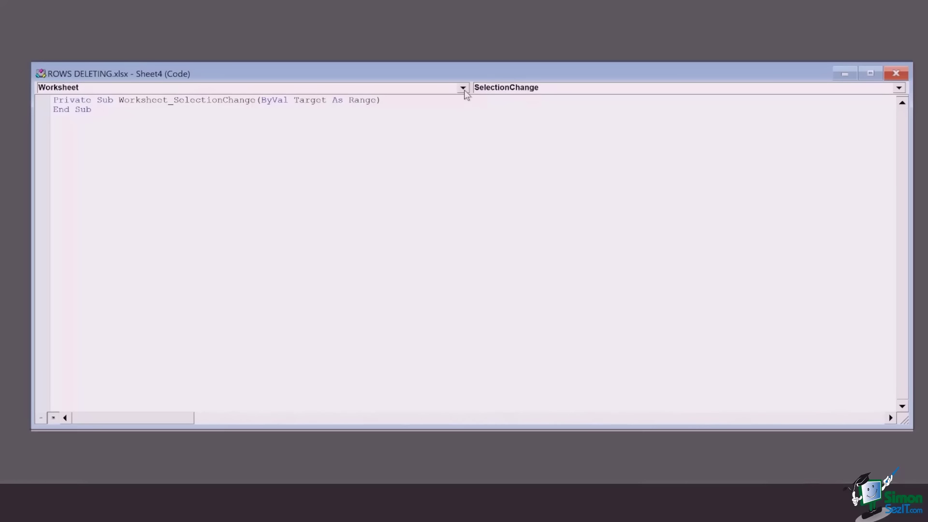
left_click(463, 89)
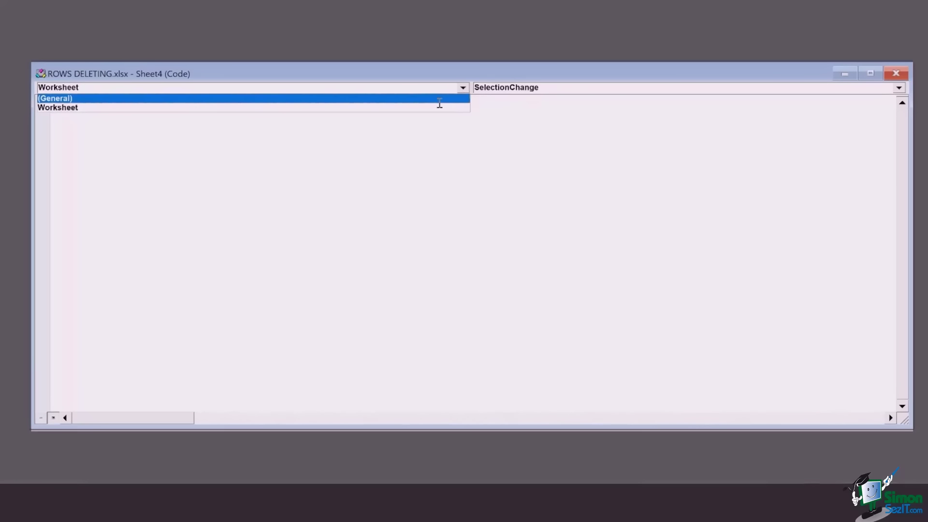
left_click(440, 101)
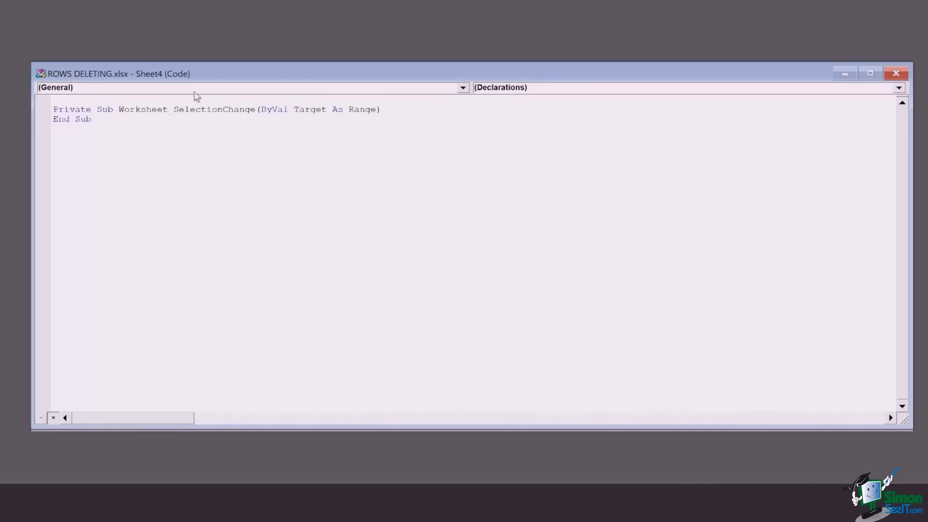
left_click(463, 88)
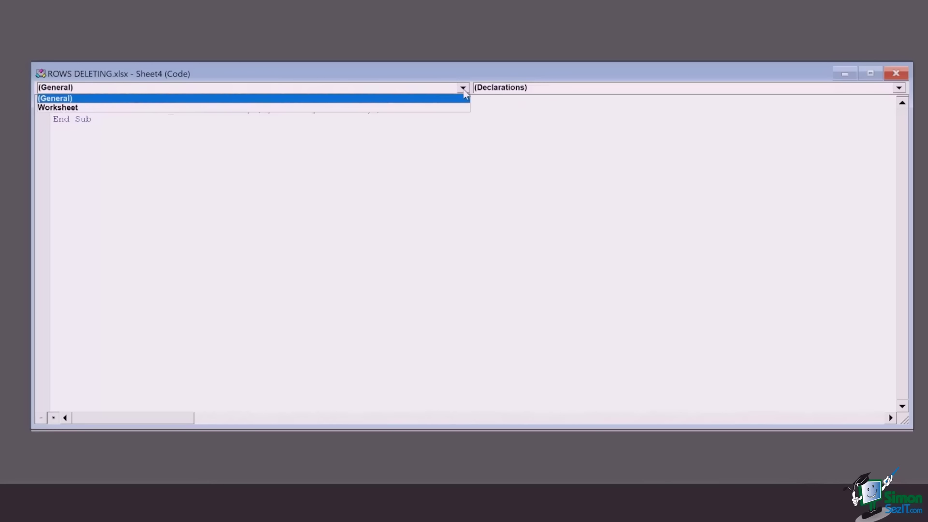
left_click(464, 109)
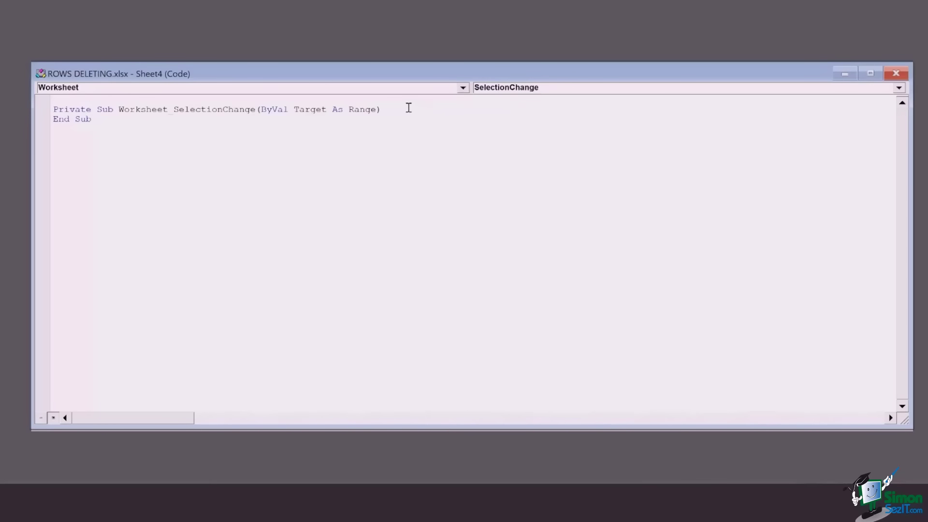
- Add the line Target.Calculate inside SelectionChange and remove the blank line before End Sub
key("Return")
type("target")
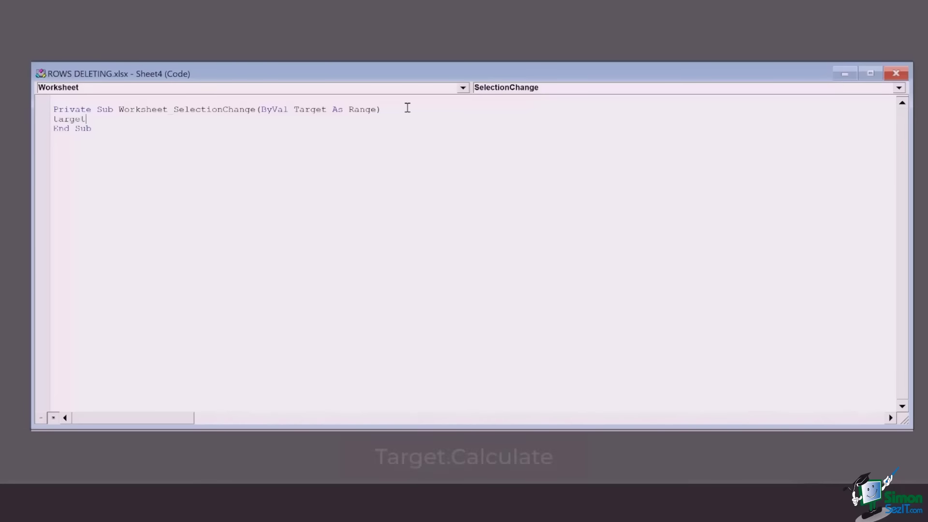
type(".Calculate")
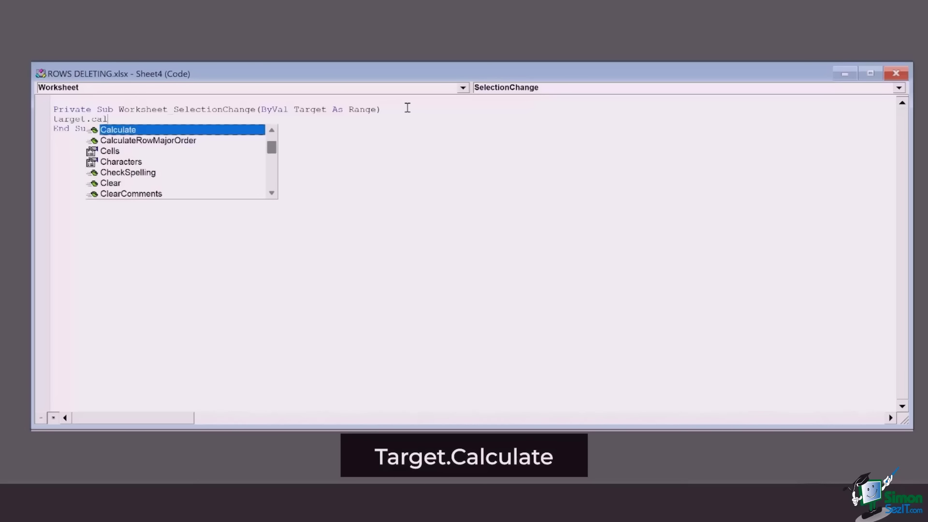
key("Return")
key("BackSpace")
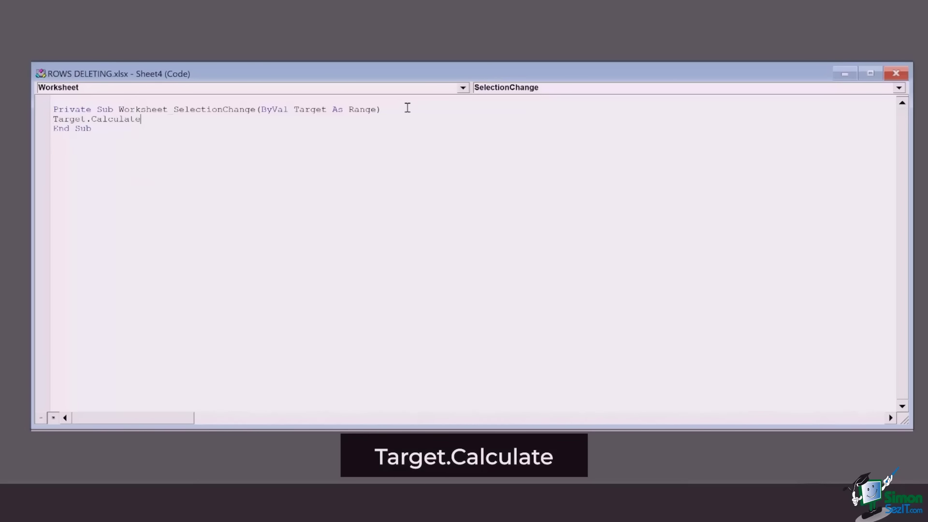
- Close the VBA editor and test the row highlight on cells G14, G7 and G20
left_click(898, 73)
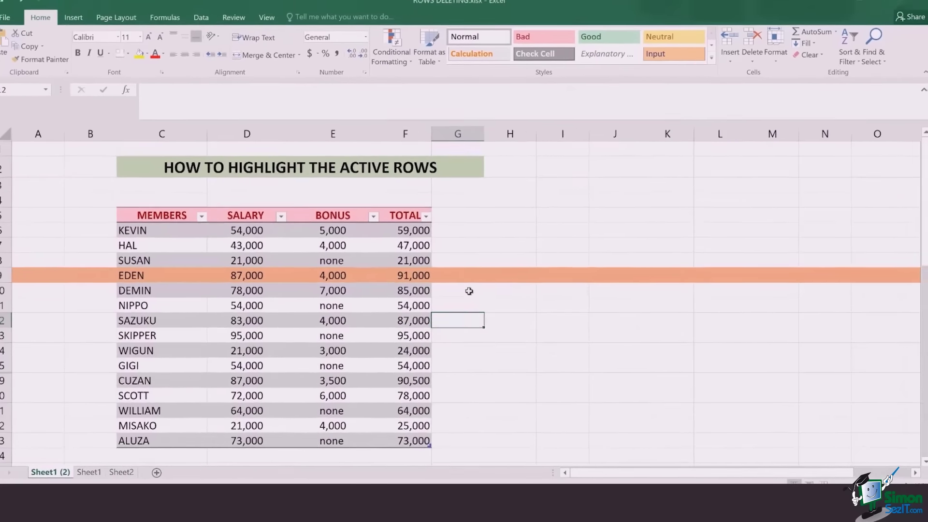
left_click(472, 352)
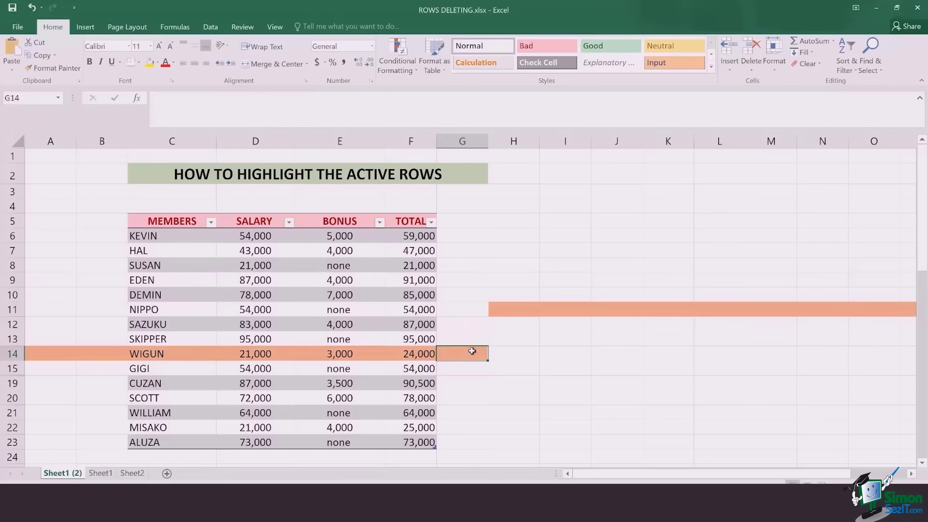
left_click(466, 255)
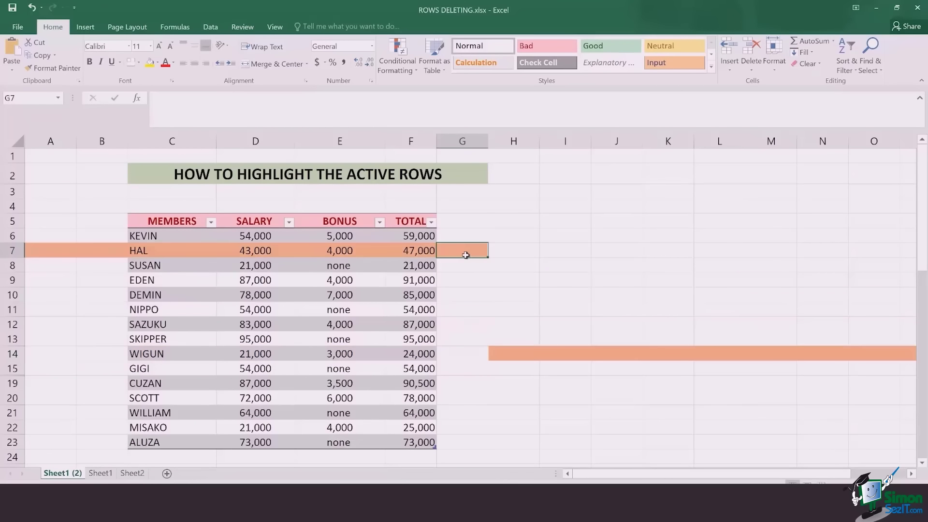
left_click(466, 402)
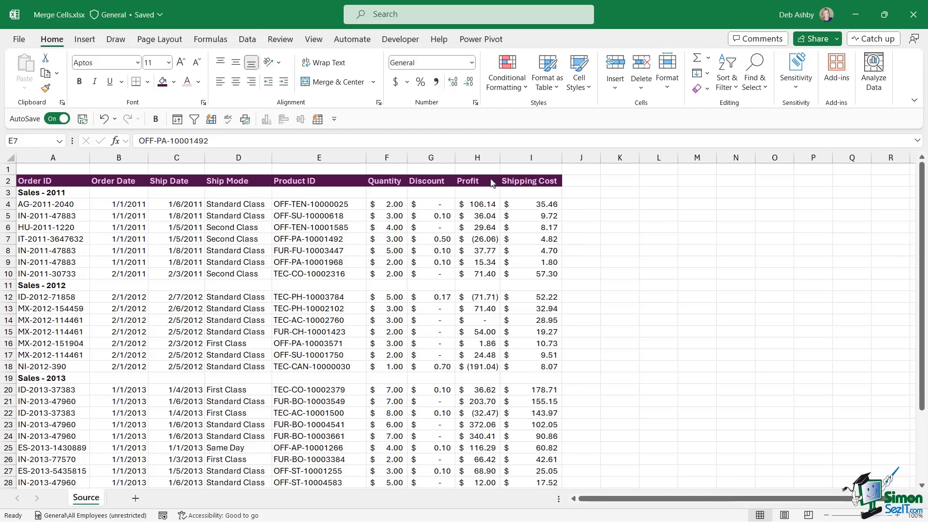
left_click(369, 230)
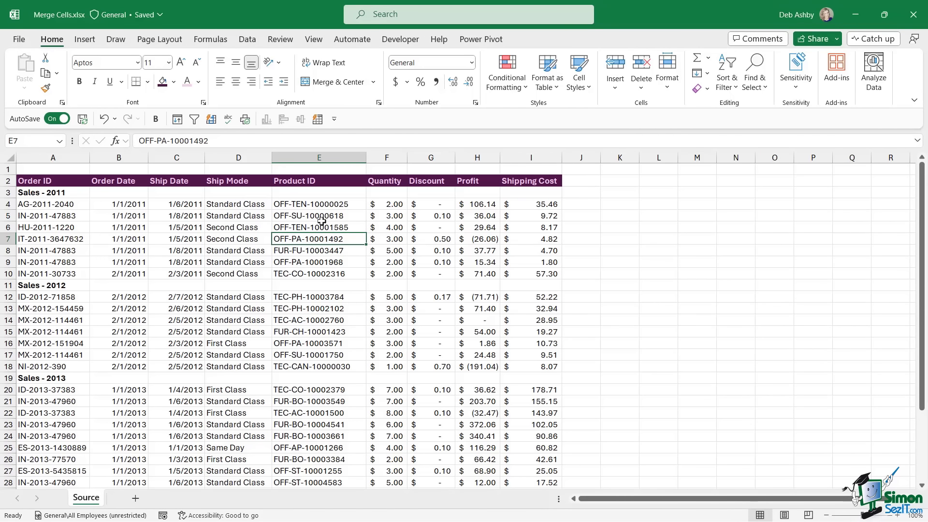
left_click(29, 196)
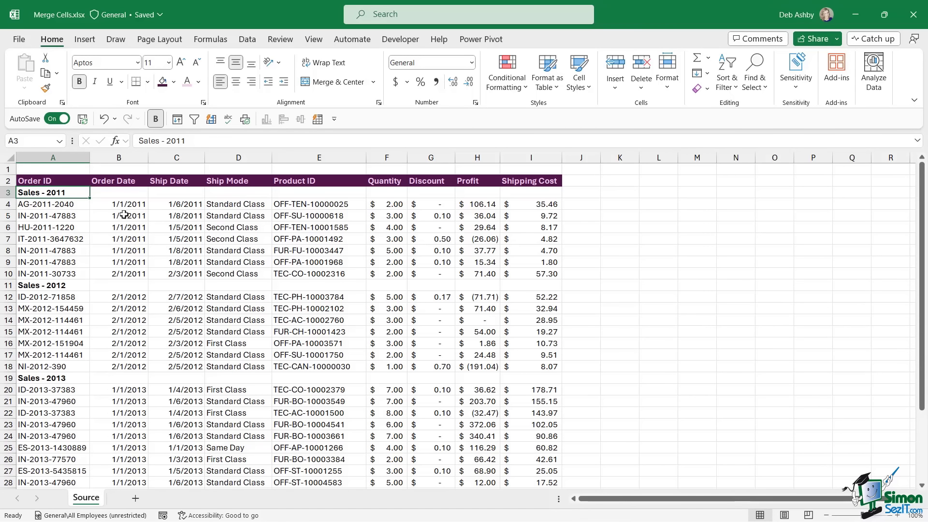
left_click_drag(7, 204, 7, 274)
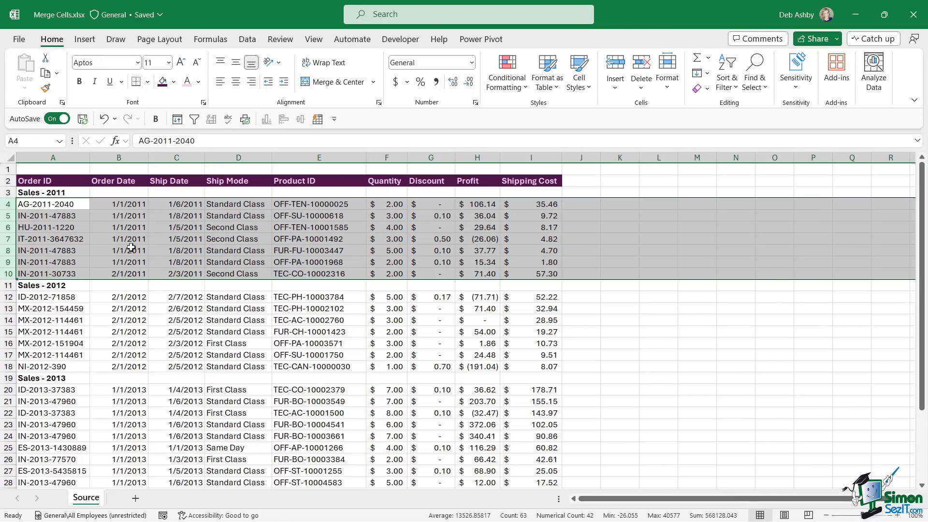
left_click(4, 286)
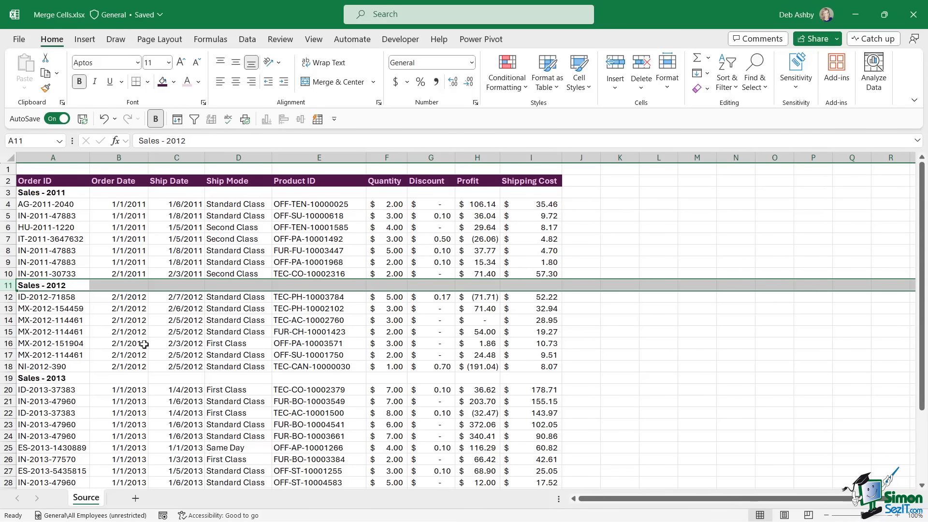
scroll(155, 331, "down", 3)
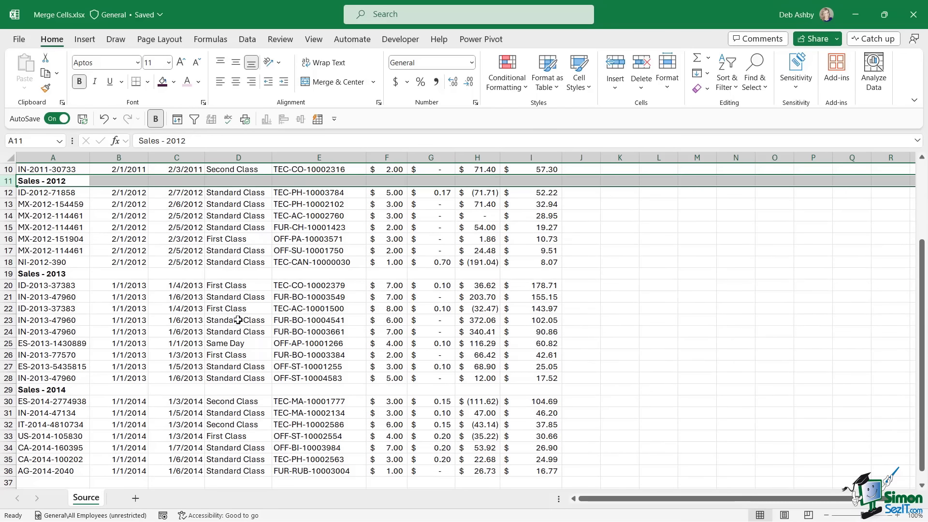
scroll(238, 319, "up", 3)
left_click(78, 196)
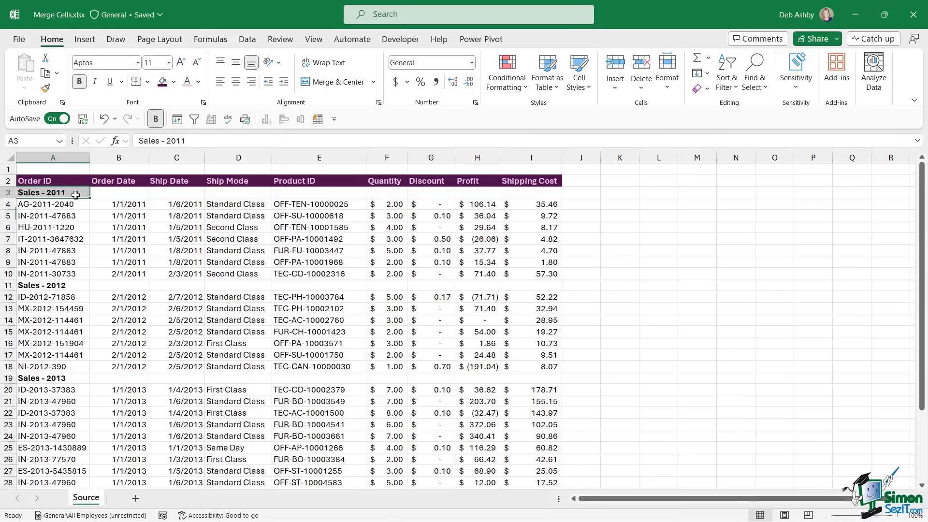
left_click(74, 288)
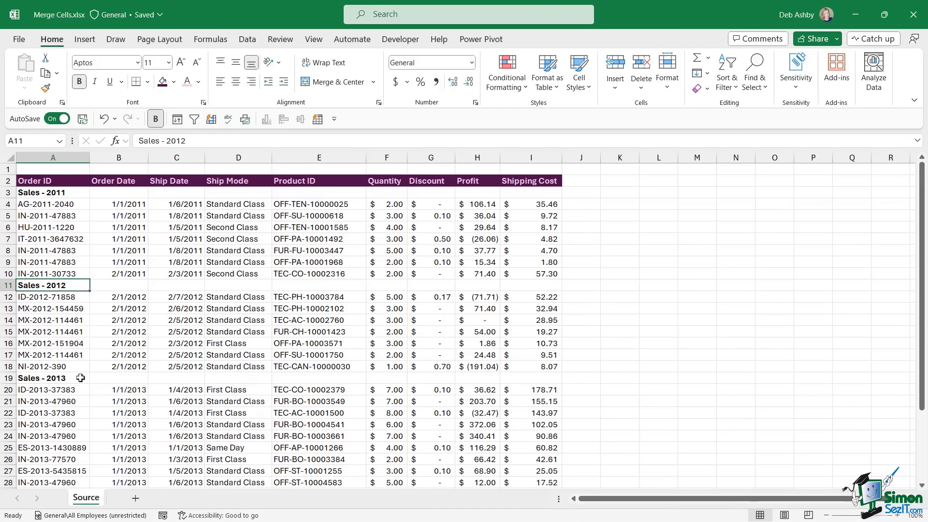
left_click(80, 378)
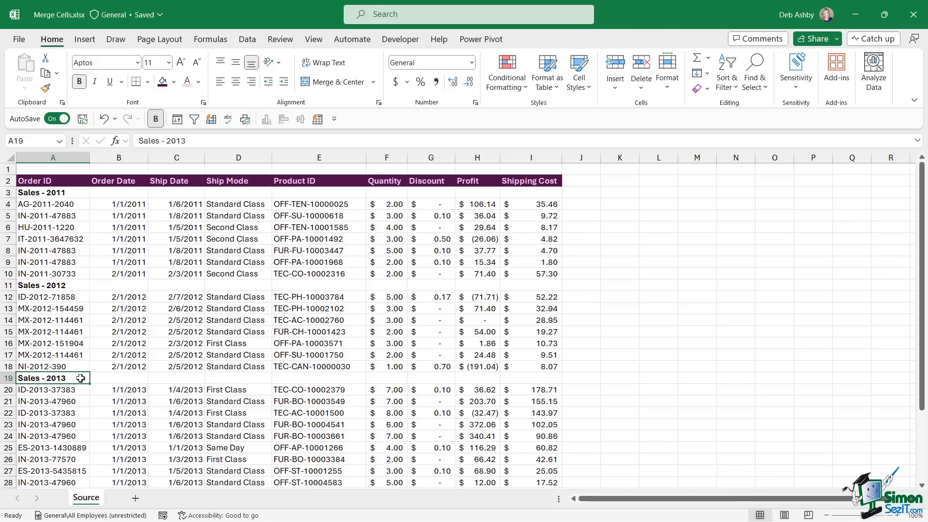
left_click(68, 192)
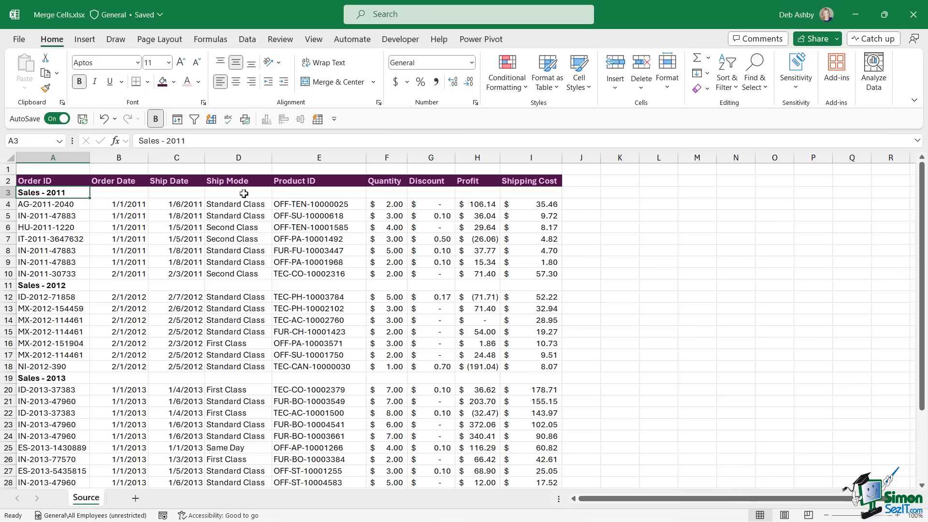
left_click_drag(231, 193, 305, 193)
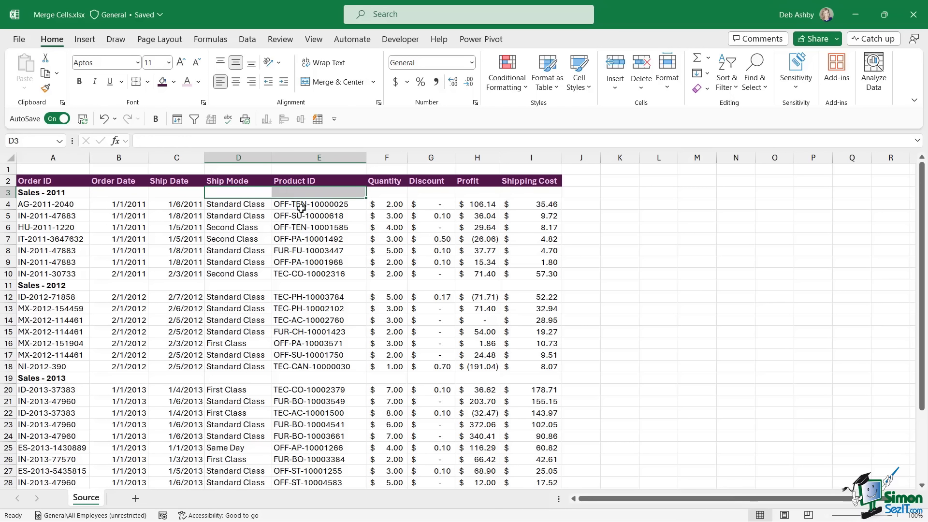
left_click(301, 203)
left_click(57, 194)
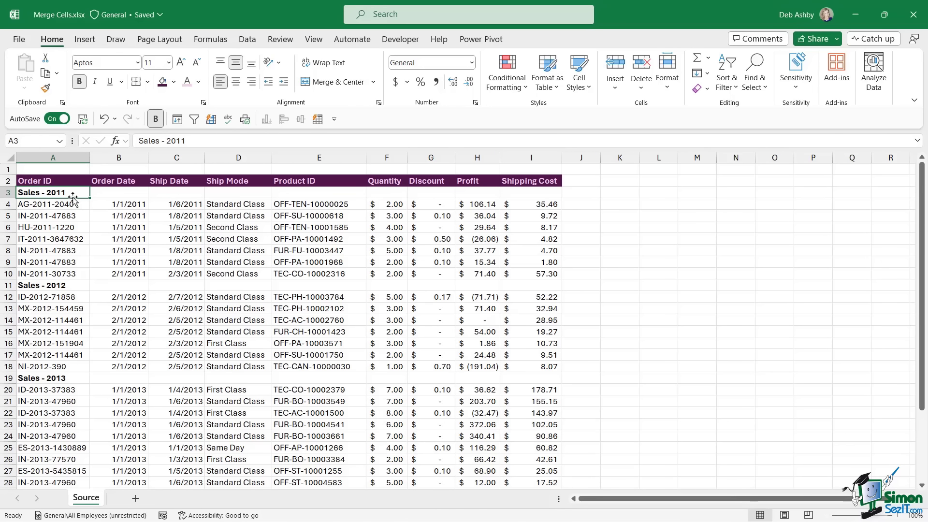
left_click(126, 240)
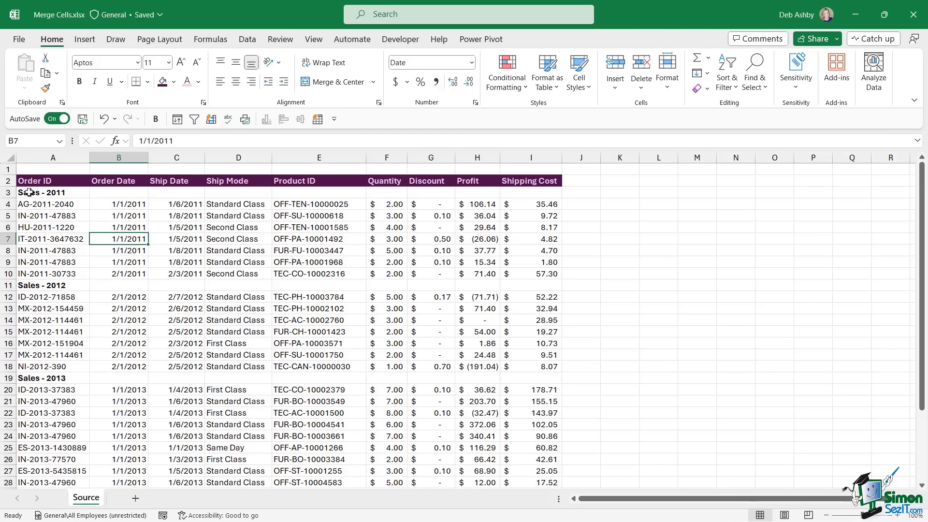
- Select A3:I3, try Center and Align Left, then Merge & Center the Sales - 2011 heading
left_click_drag(29, 193, 542, 193)
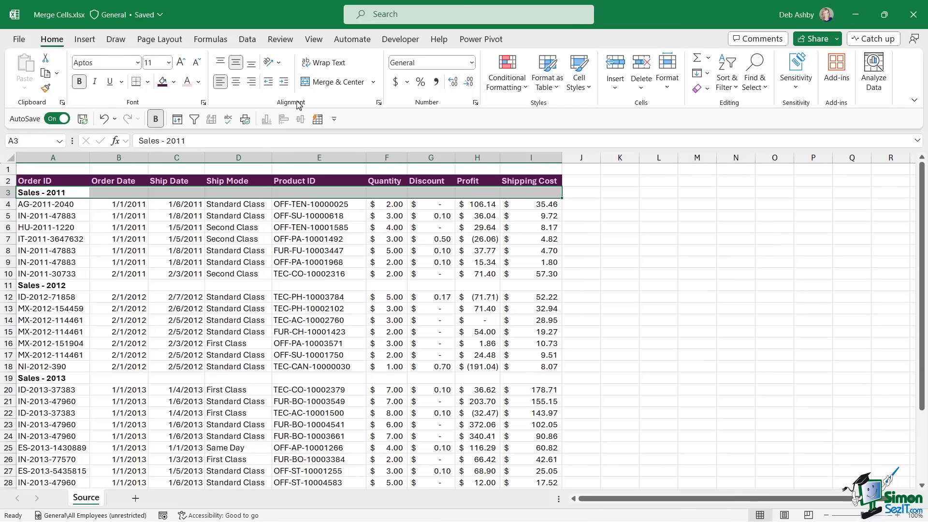
left_click(237, 83)
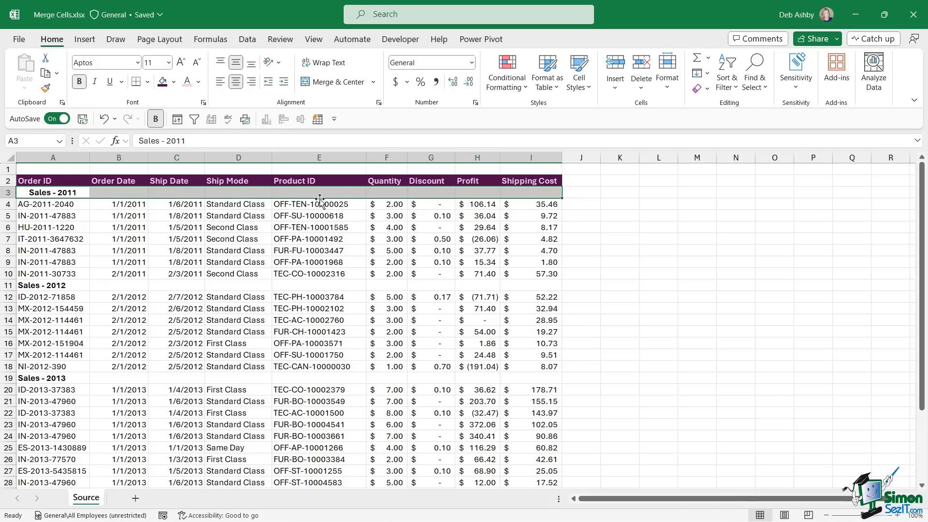
left_click(221, 82)
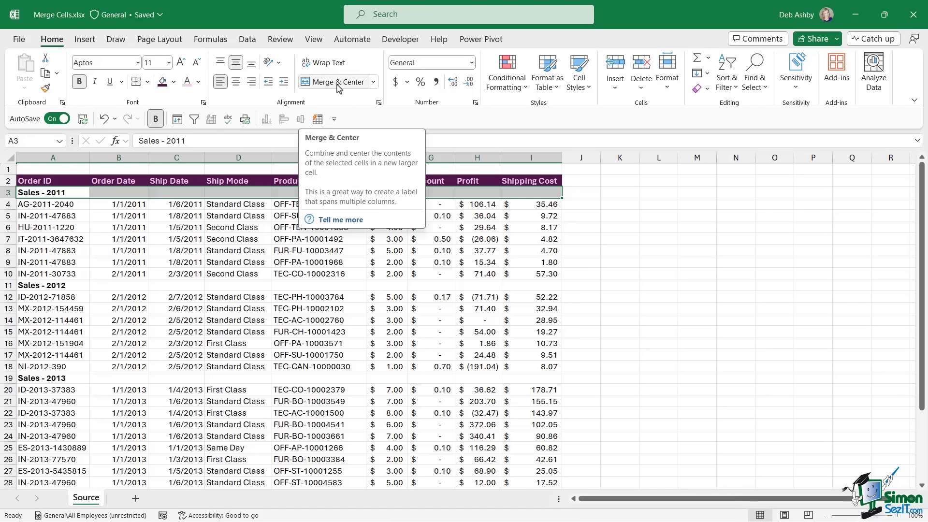
left_click(373, 82)
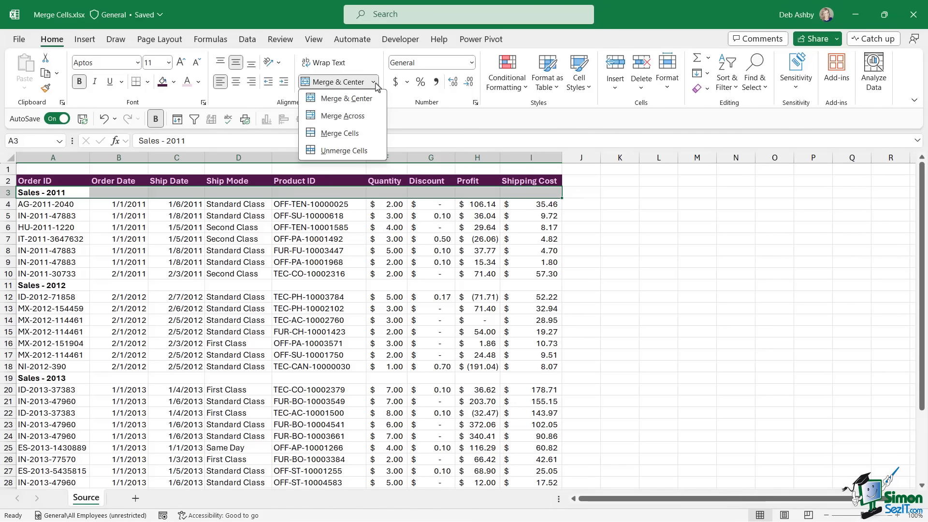
left_click(346, 99)
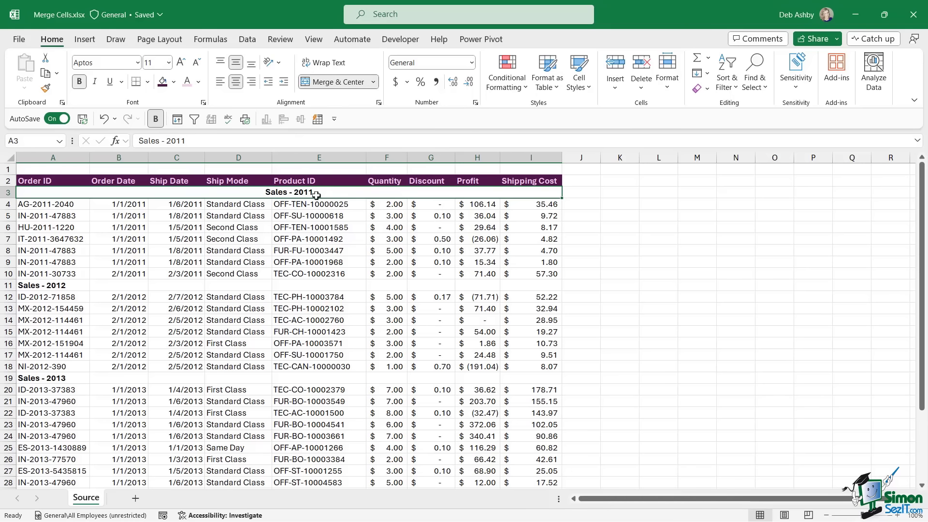
left_click(173, 82)
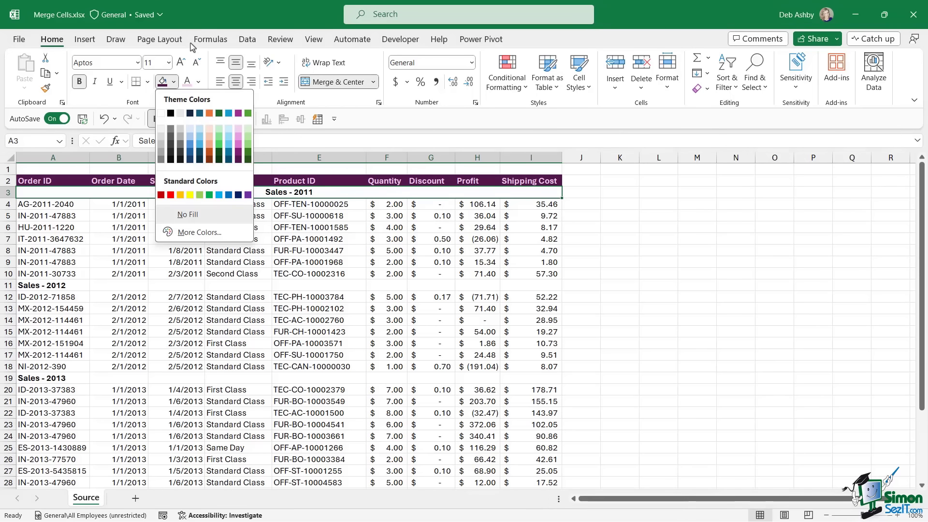
left_click(240, 133)
left_click(374, 239)
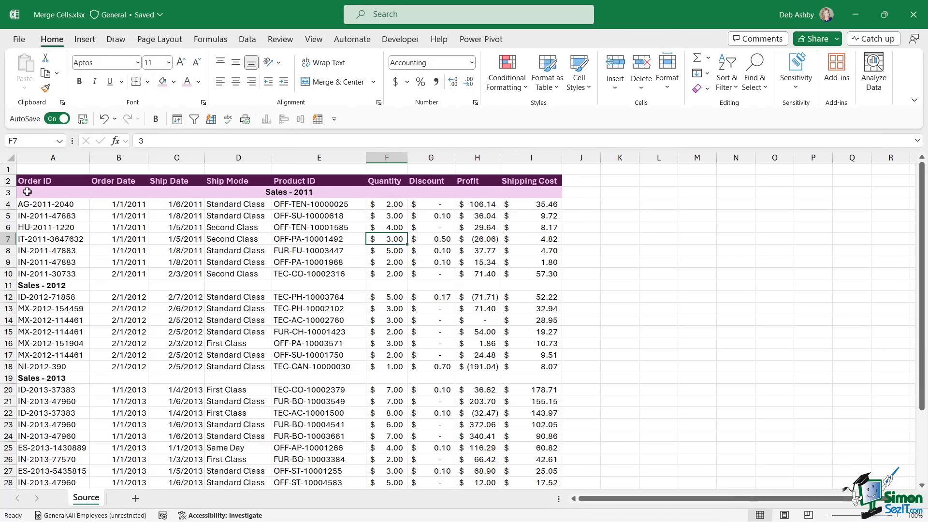
left_click(27, 192)
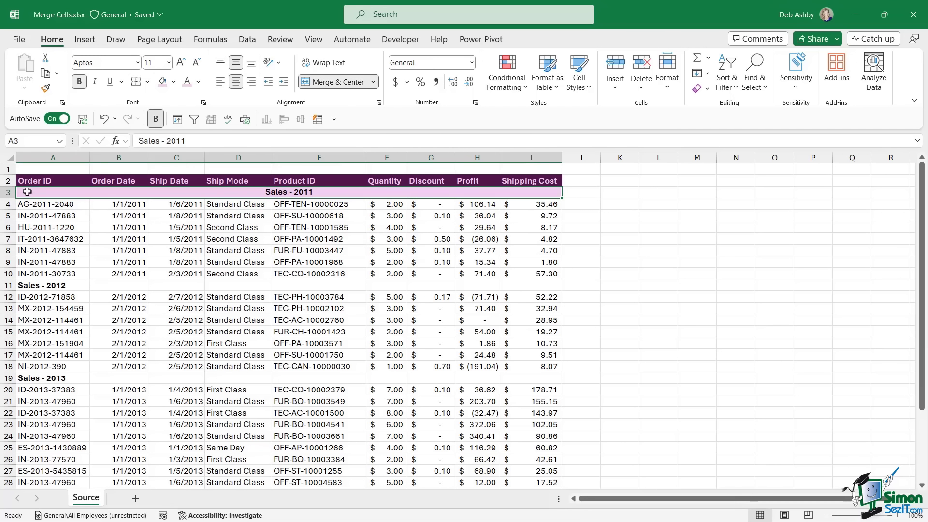
- Use Format Painter to copy the Sales - 2011 heading format onto the 2012, 2013 and 2014 rows
left_click(46, 90)
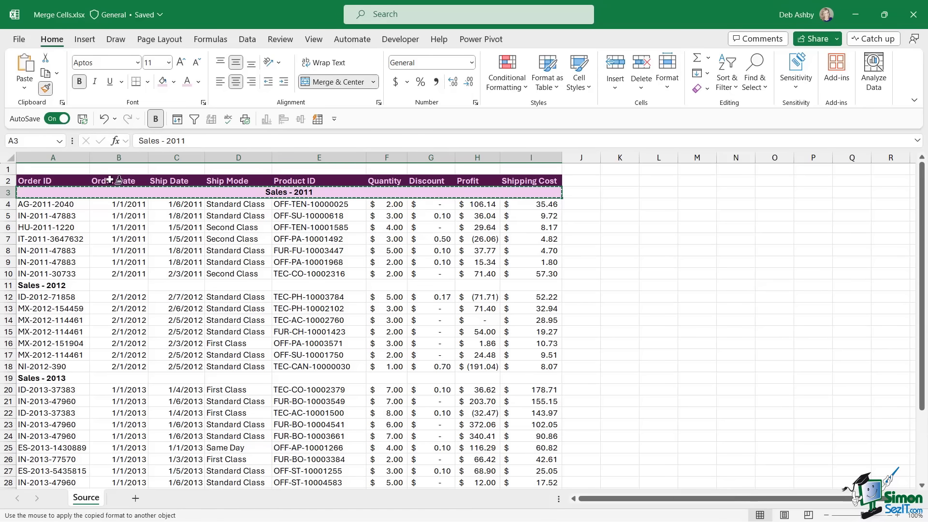
left_click(29, 286)
left_click_drag(107, 285, 527, 286)
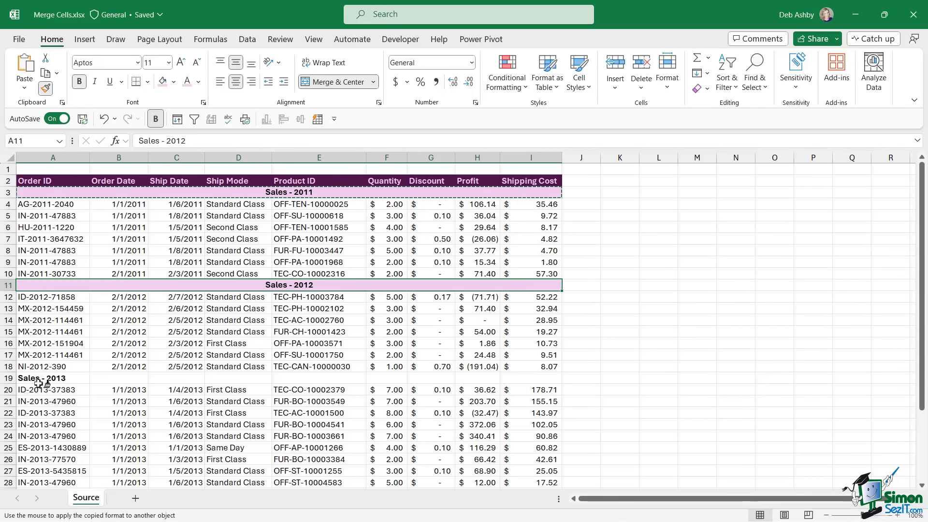
left_click_drag(38, 379, 535, 381)
scroll(410, 356, "down", 4)
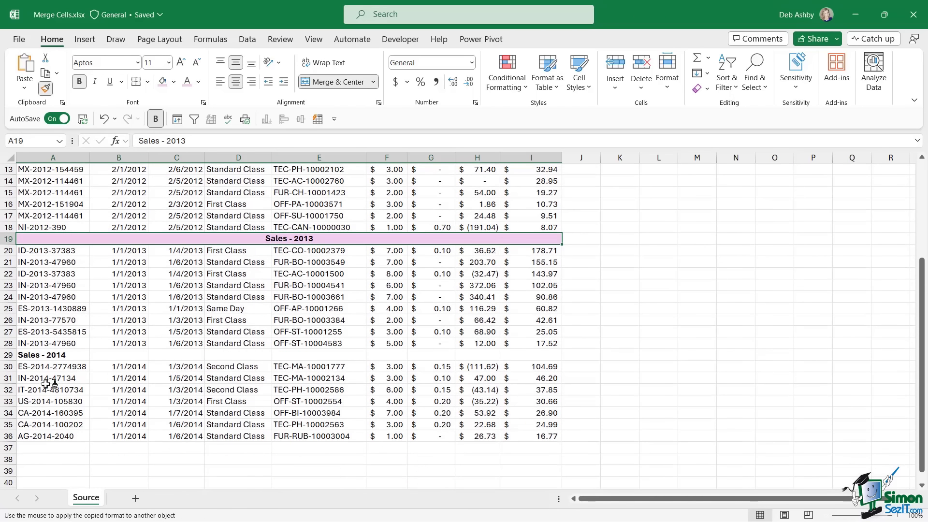
left_click_drag(34, 358, 532, 356)
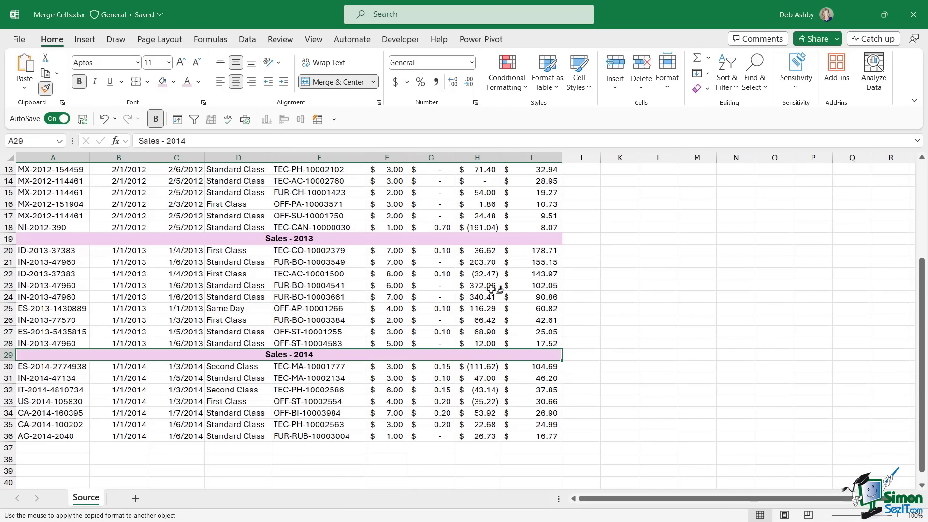
key("Escape")
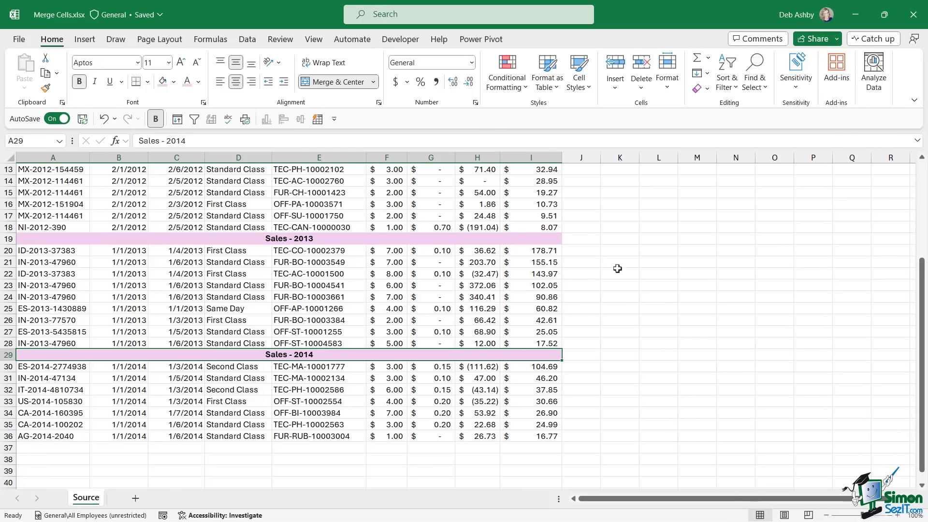
left_click(618, 269)
scroll(621, 270, "up", 4)
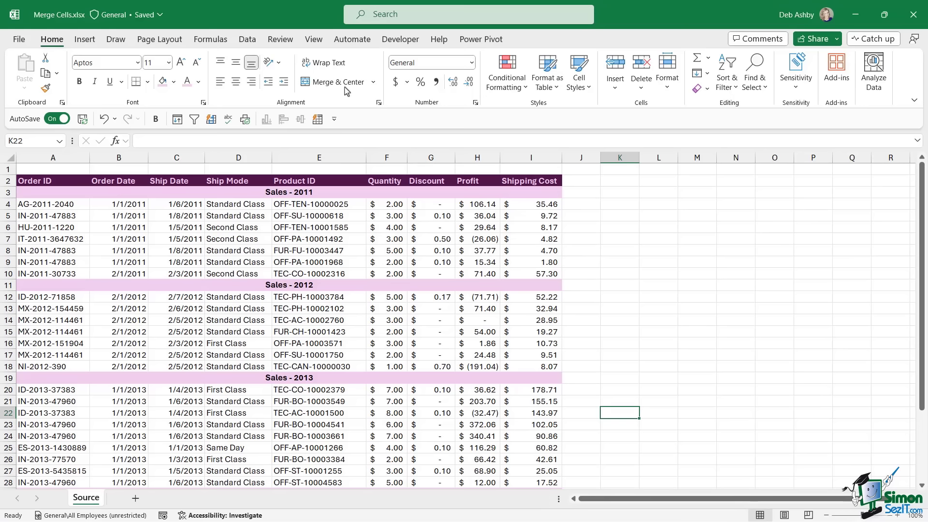
left_click(505, 250)
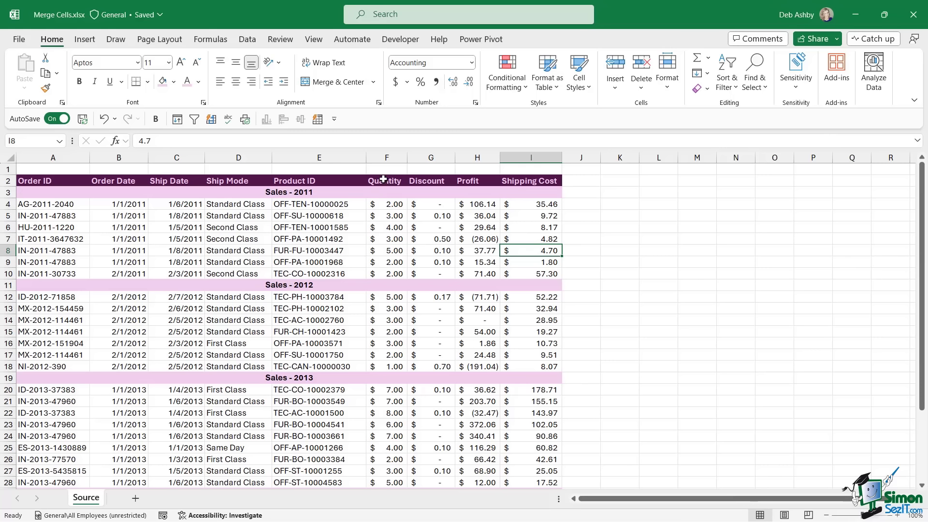
left_click(384, 180)
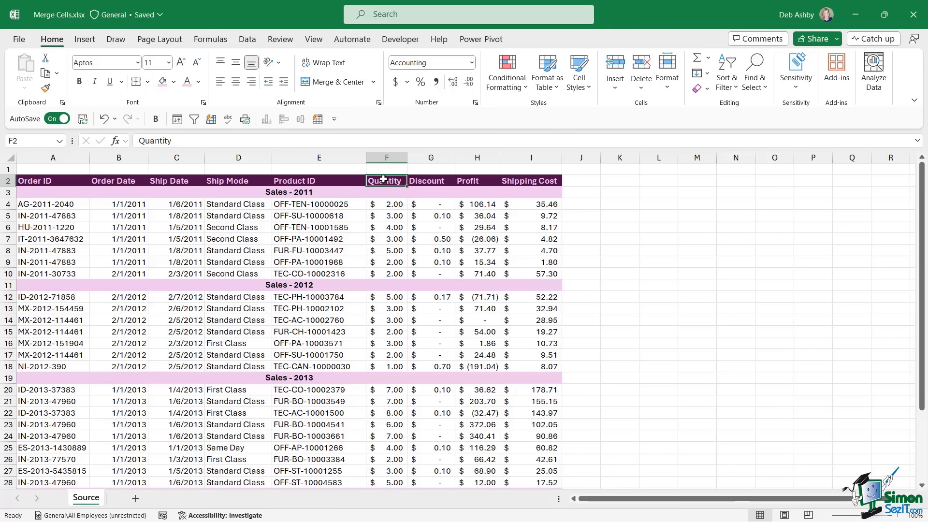
mouse_move(383, 179)
left_mouse_down()
mouse_move(386, 367)
mouse_move(386, 189)
left_mouse_up()
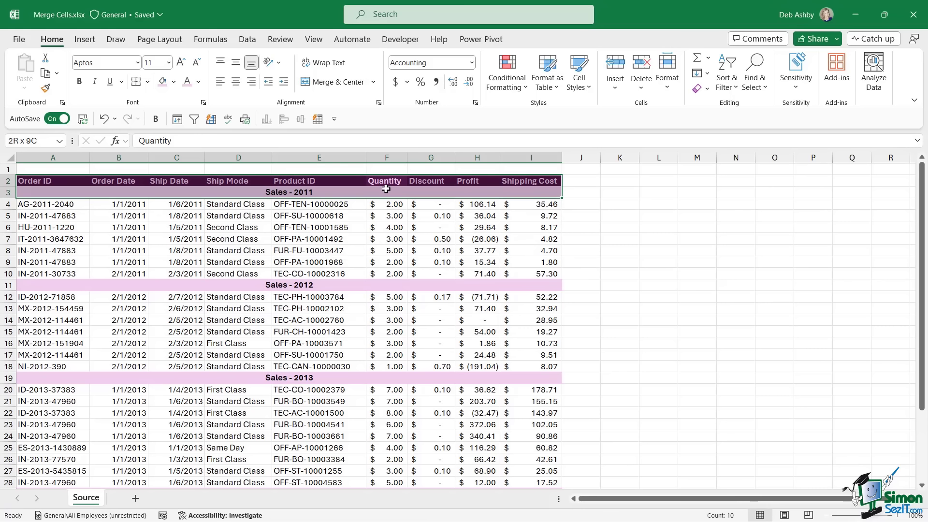
left_click_drag(387, 193, 387, 365)
left_click(386, 252)
left_click(387, 181)
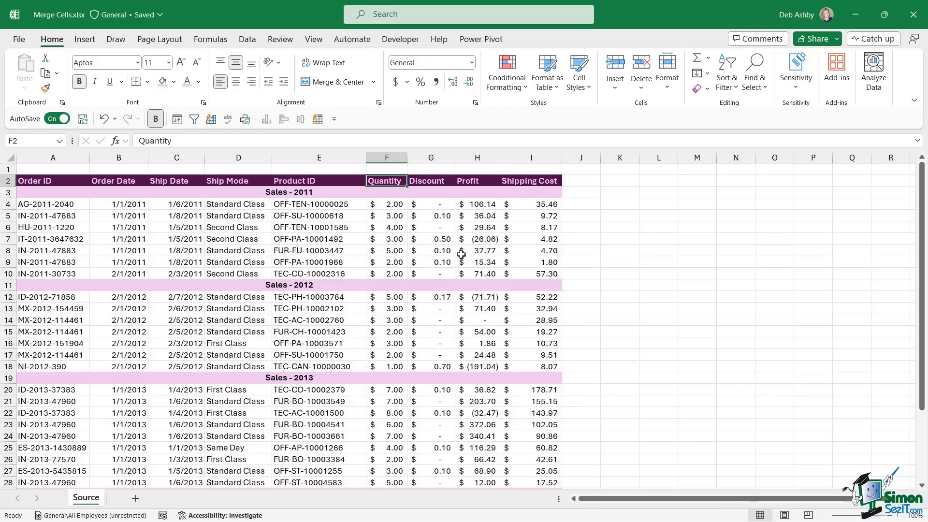
key("shift+Down")
key("shift+Down")
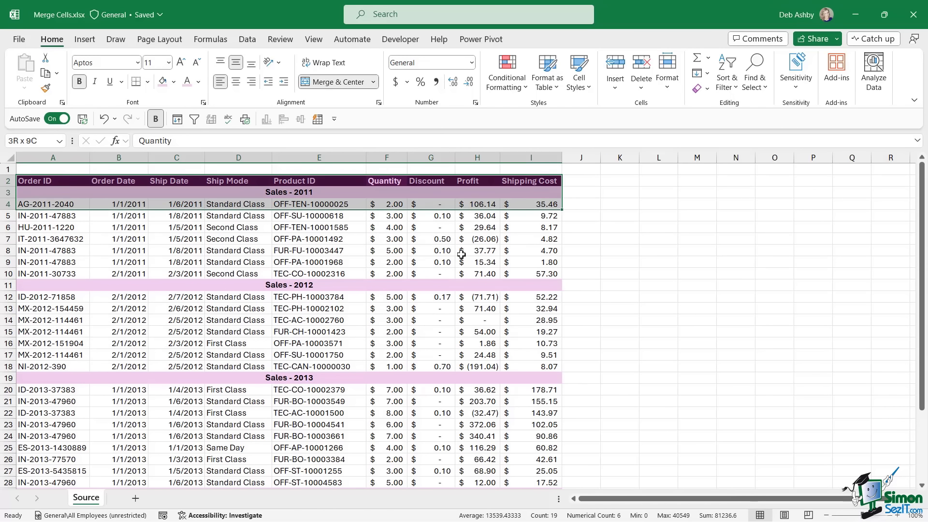
key("ctrl+shift+Down")
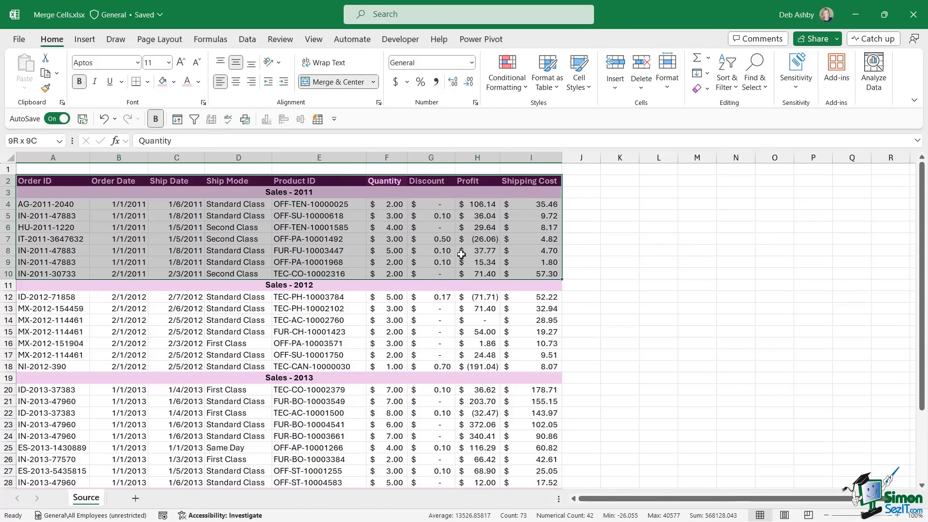
key("ctrl+shift+Down")
key("ctrl+shift+Down")
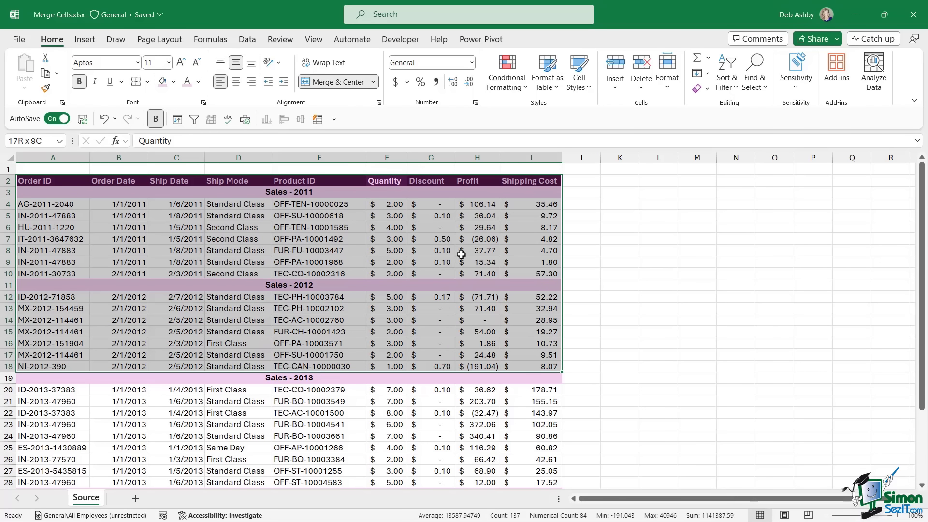
left_click(382, 194)
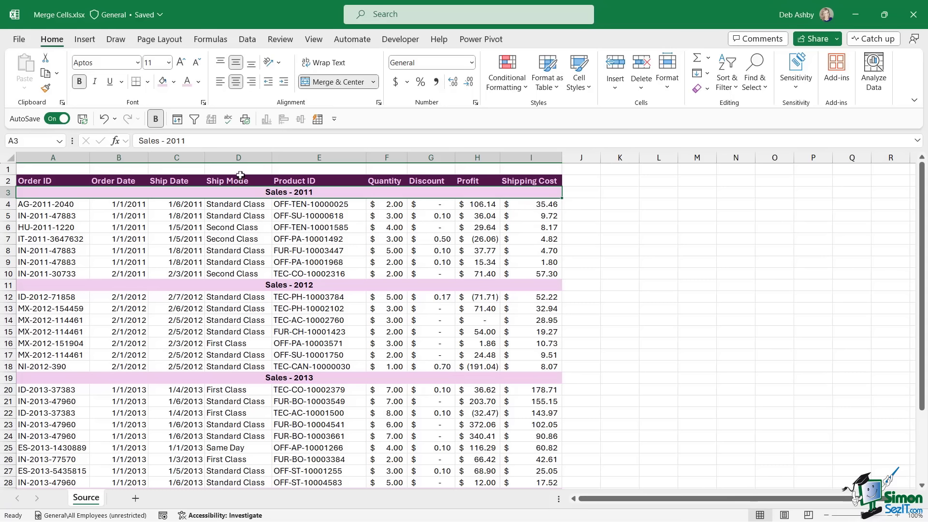
left_click(389, 251)
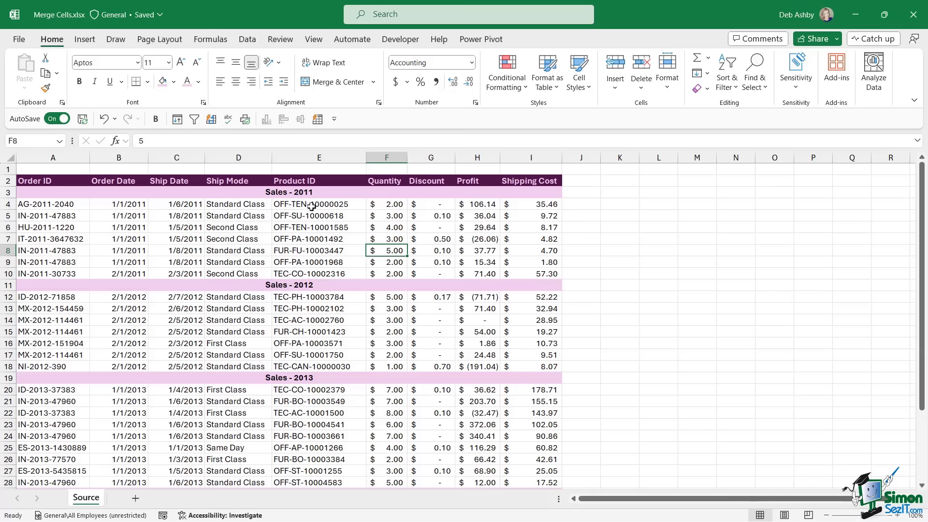
- Undo the header merges and set A3:I3 to Center Across Selection alignment
key("ctrl+z")
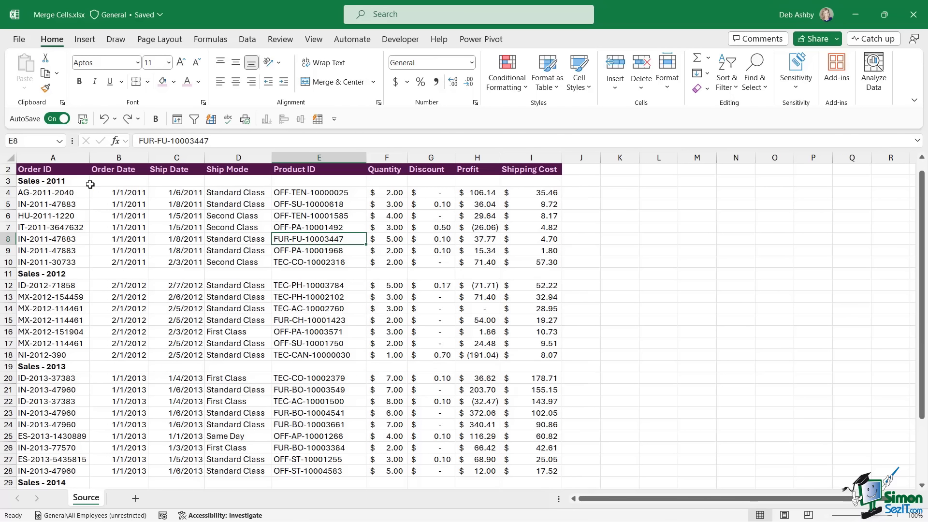
left_click_drag(22, 182, 531, 180)
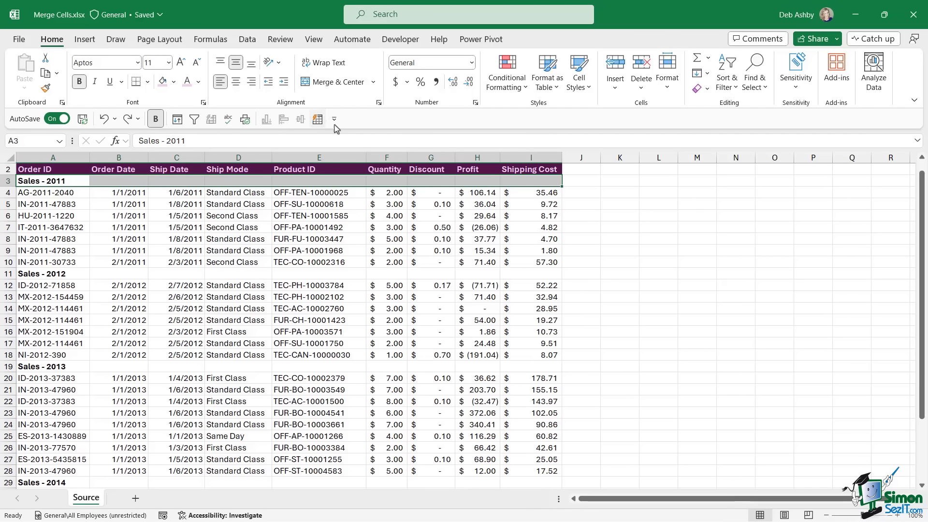
left_click(379, 103)
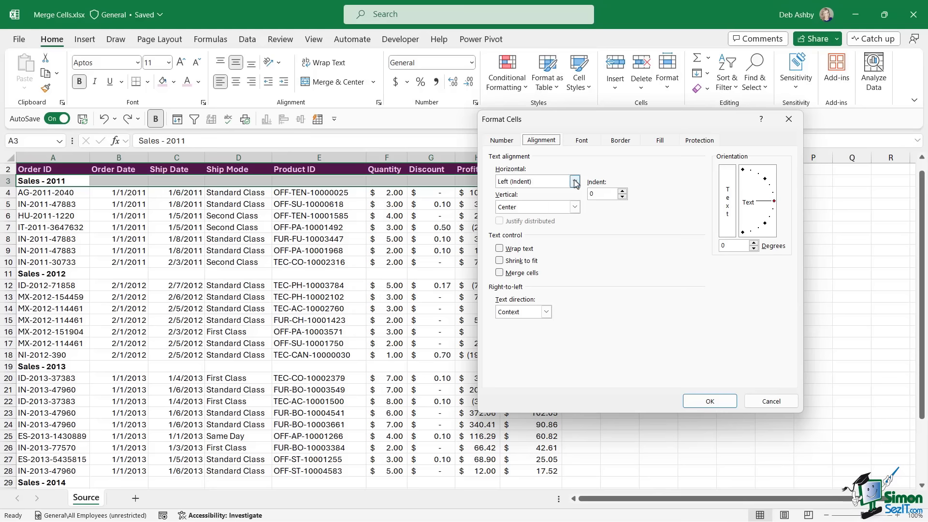
left_click(575, 182)
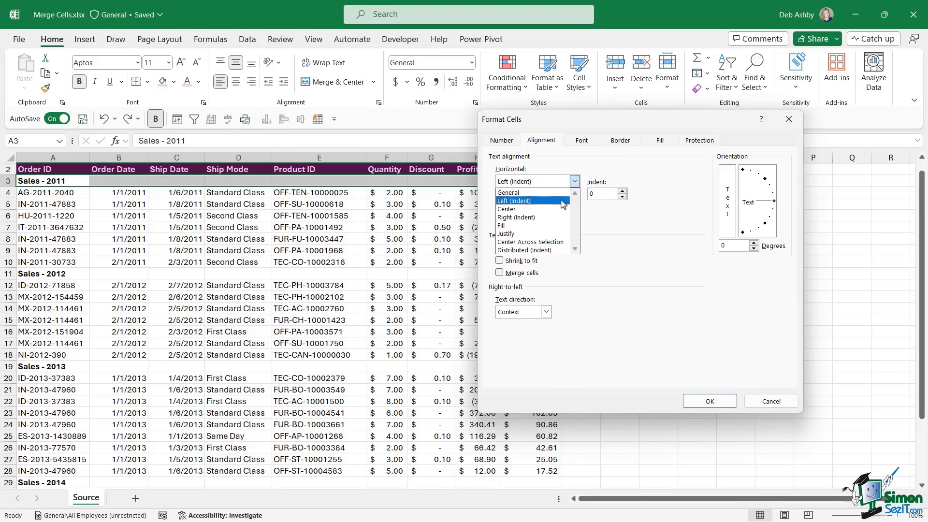
left_click(550, 245)
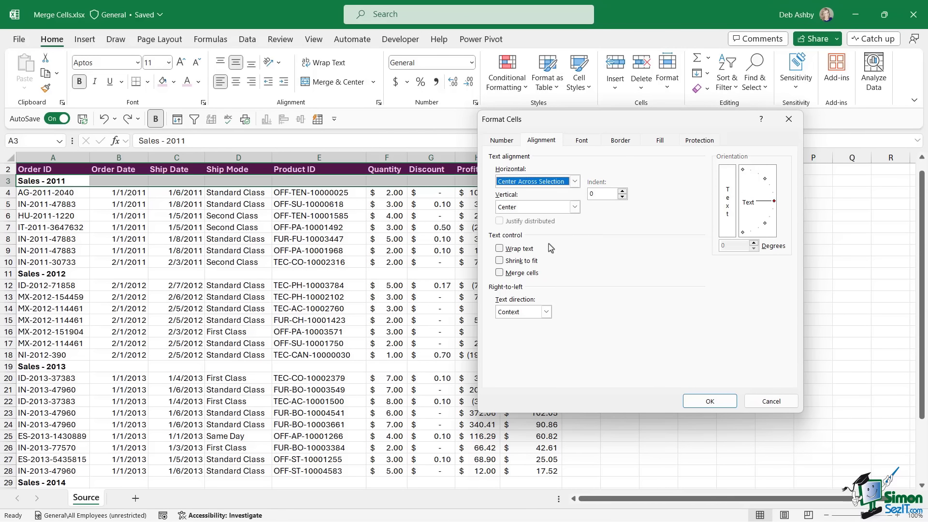
left_click(710, 401)
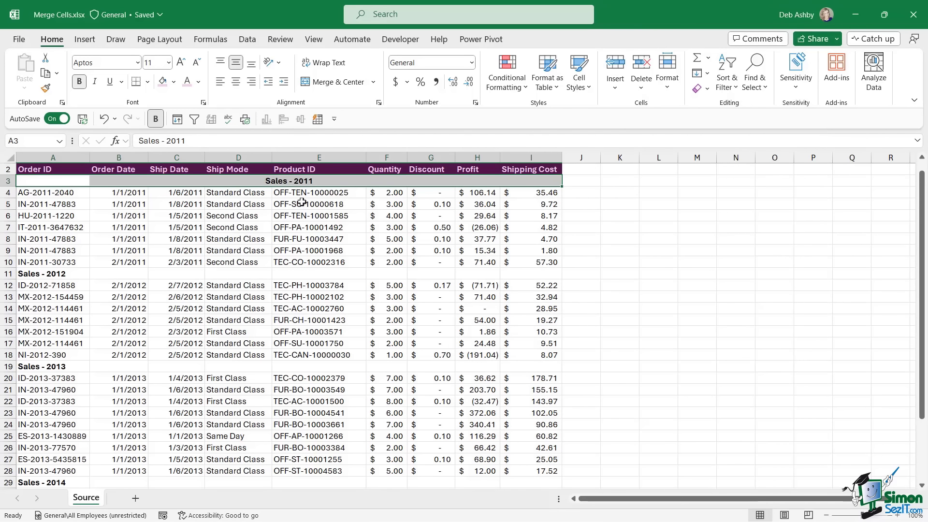
left_click(253, 203)
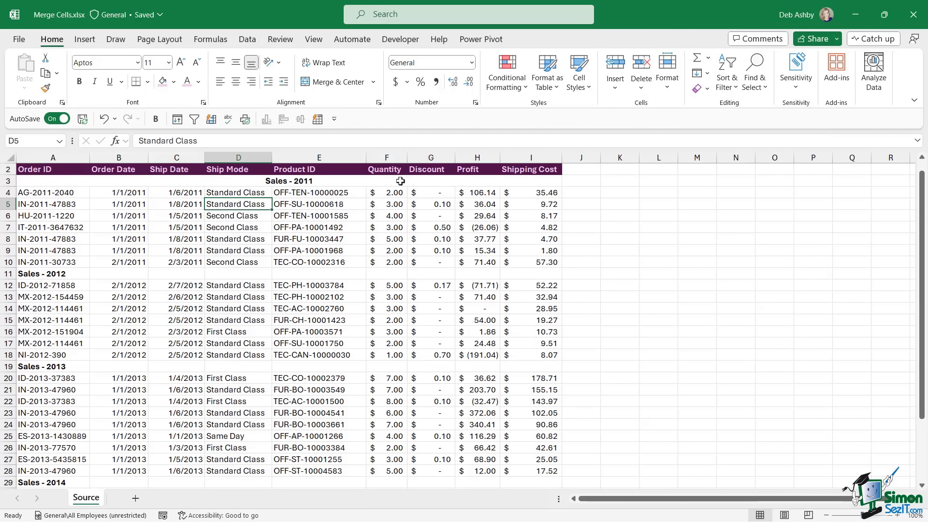
- Fill the Sales - 2011 heading row with plum
left_click(273, 180)
left_click(162, 81)
left_click(324, 205)
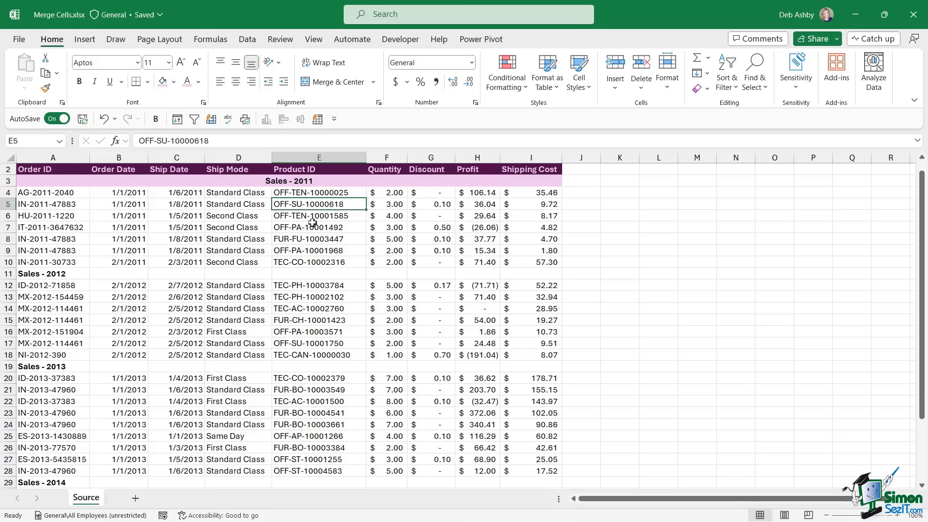
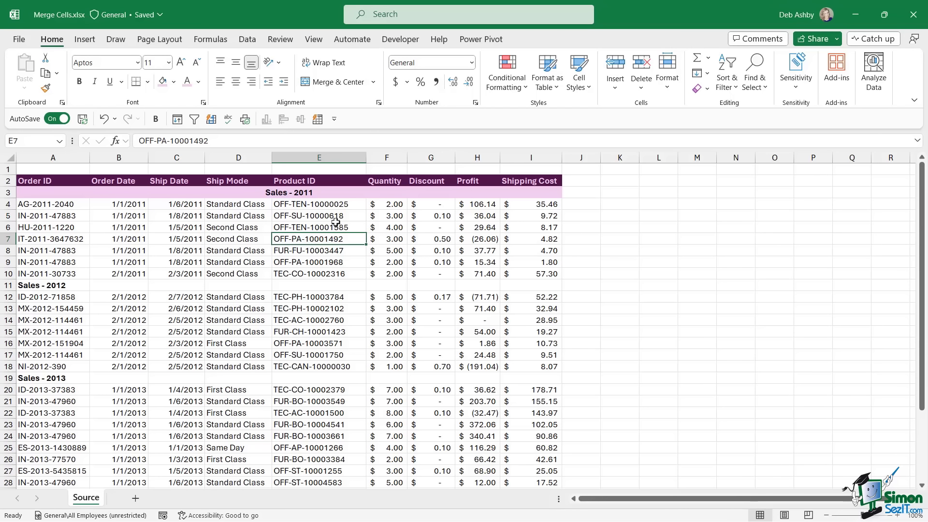
- Format-paint the A3:I3 Sales - 2011 heading style onto the Sales - 2012 heading row
left_click_drag(21, 192, 533, 192)
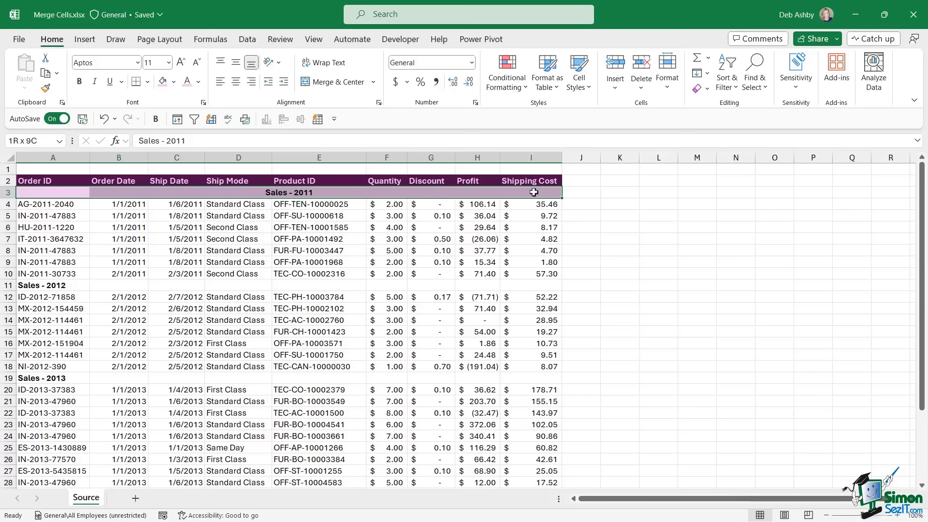
left_click(45, 87)
left_click_drag(46, 284, 532, 284)
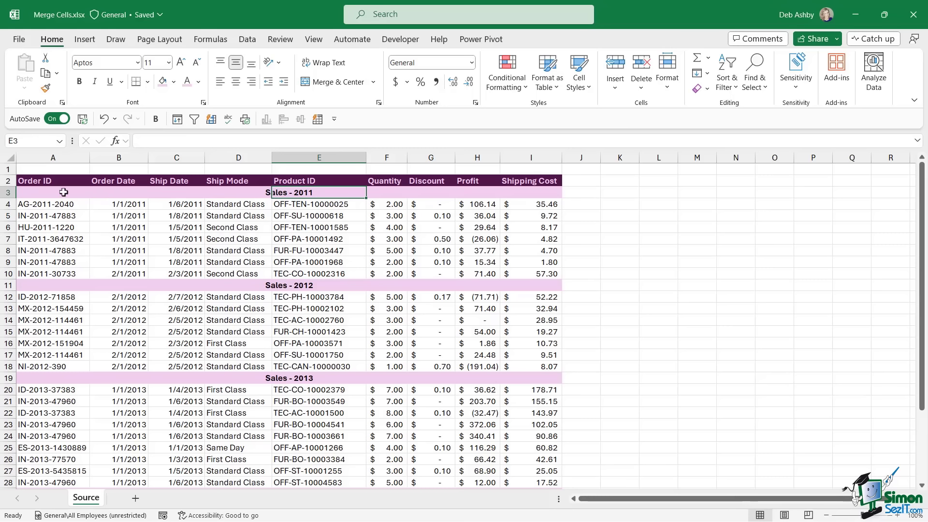
- Show the Merge & Center options list and dismiss it without choosing one
left_click(375, 83)
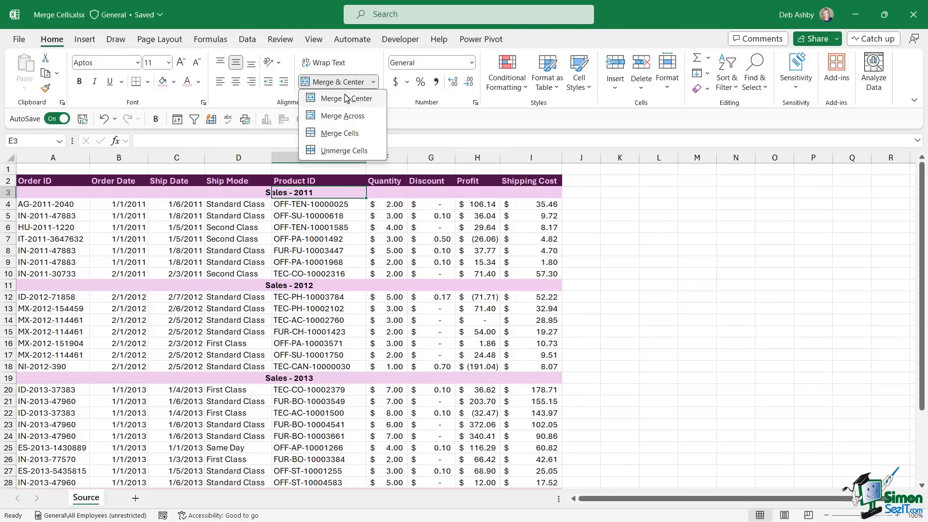
left_click(451, 116)
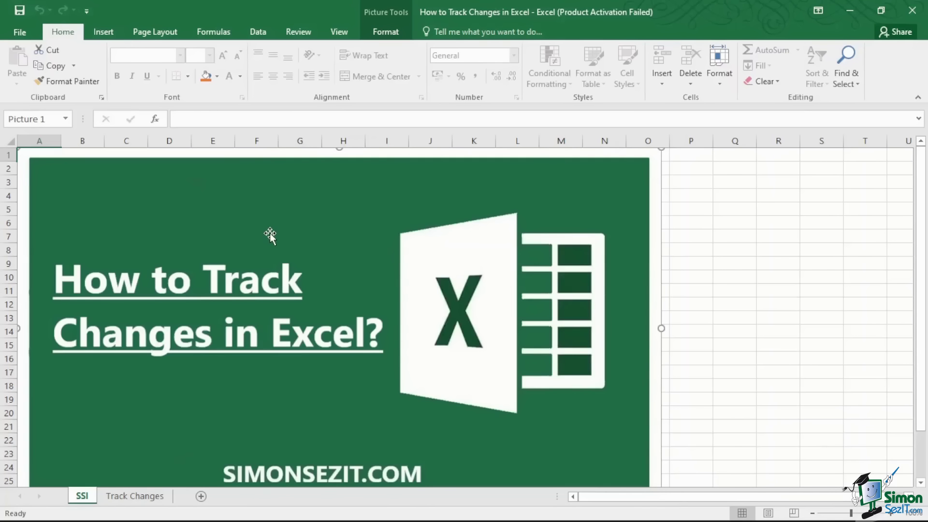
- Bring up the Highlight Changes dialog for the Track Changes sheet
left_click(136, 495)
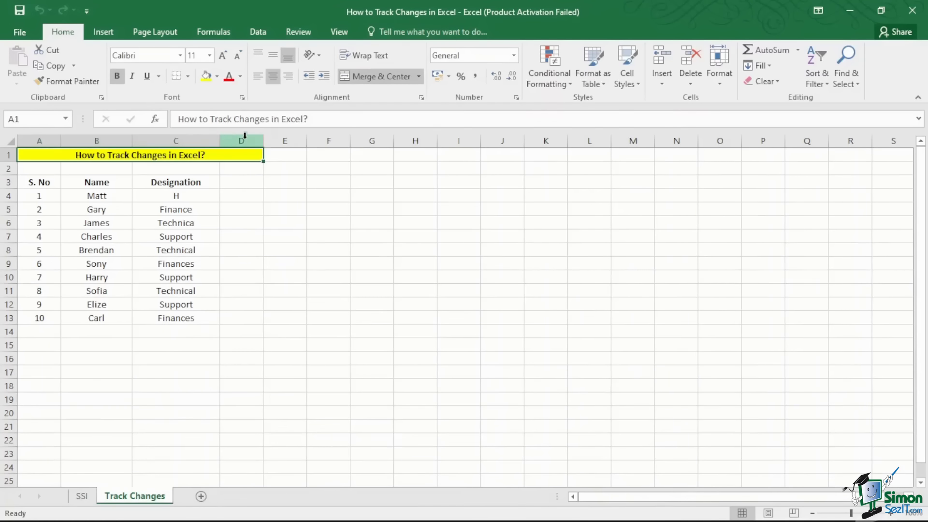
left_click(307, 33)
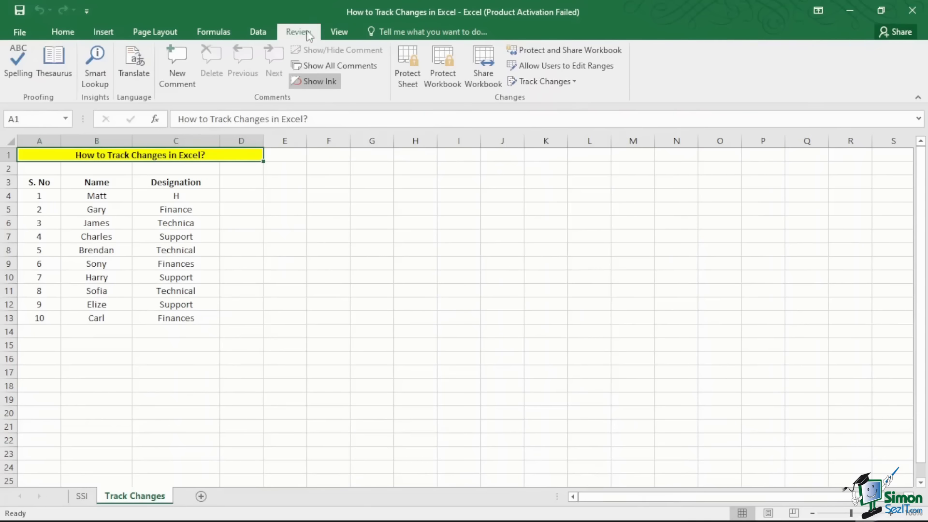
left_click(574, 82)
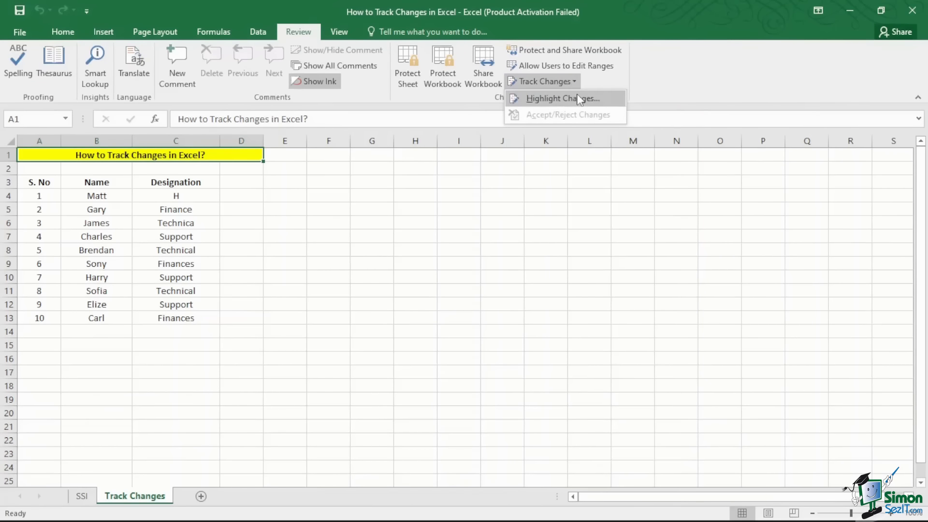
left_click(578, 97)
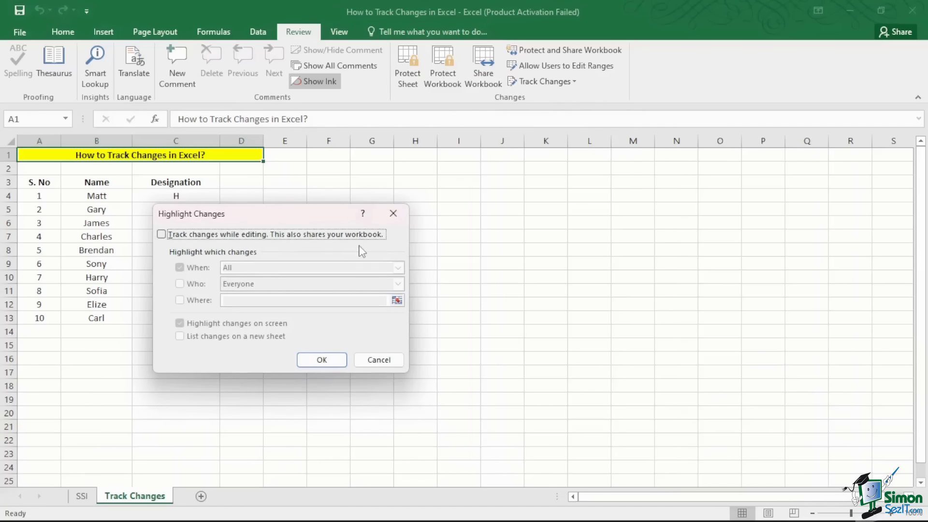
- Enable 'Track changes while editing' and accept saving the workbook as shared
left_click(275, 240)
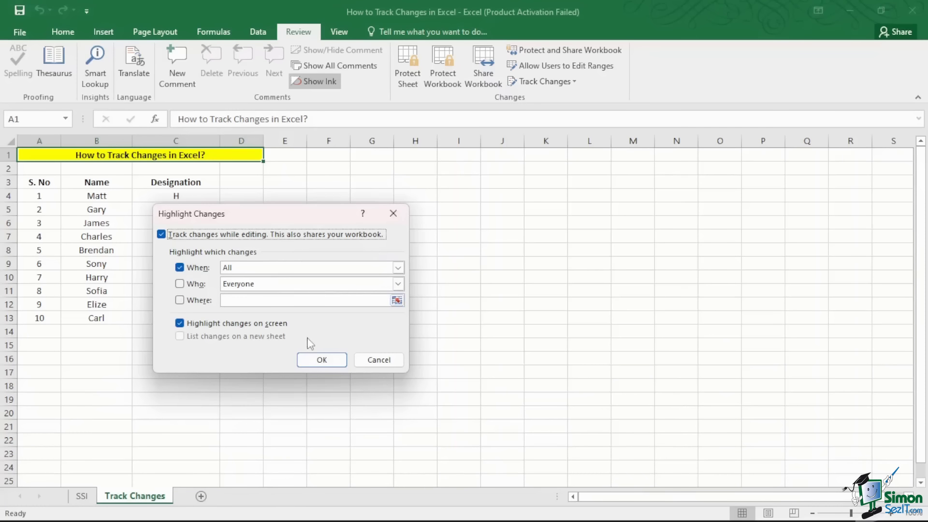
left_click(321, 360)
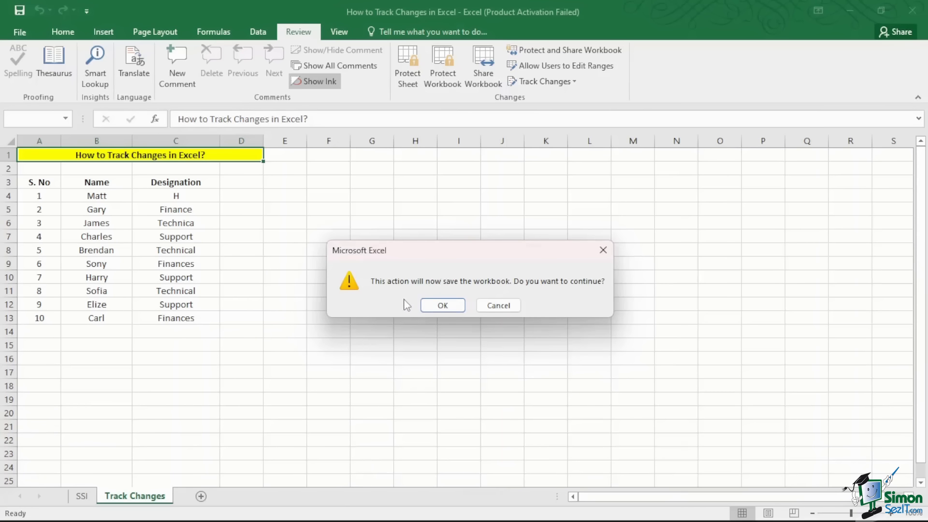
left_click(443, 305)
- Correct C4:C6 to Hr, Finances and Technical, then save the shared workbook
double_click(201, 198)
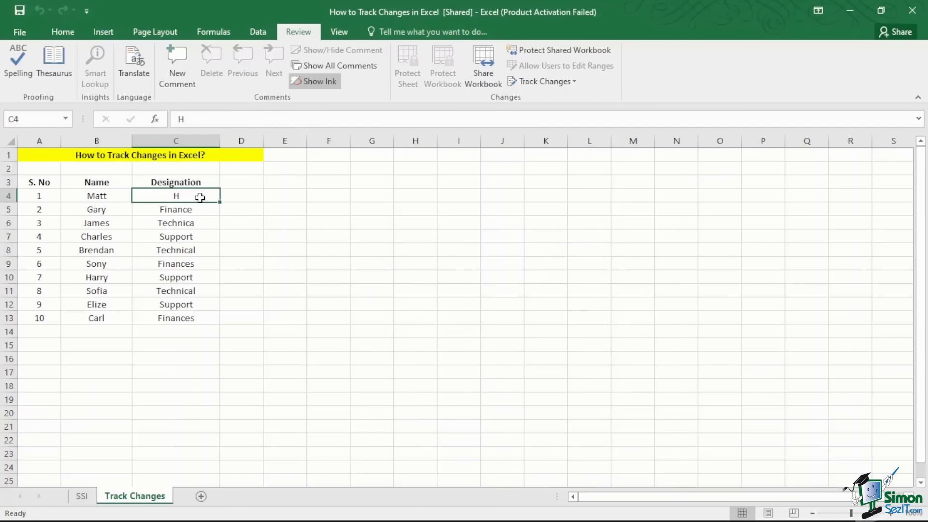
type("r")
double_click(207, 209)
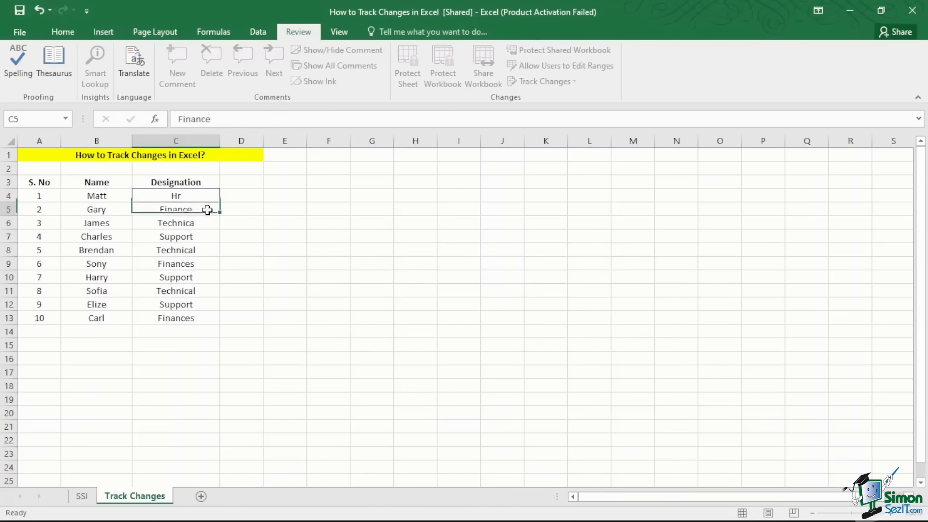
type("s")
double_click(209, 223)
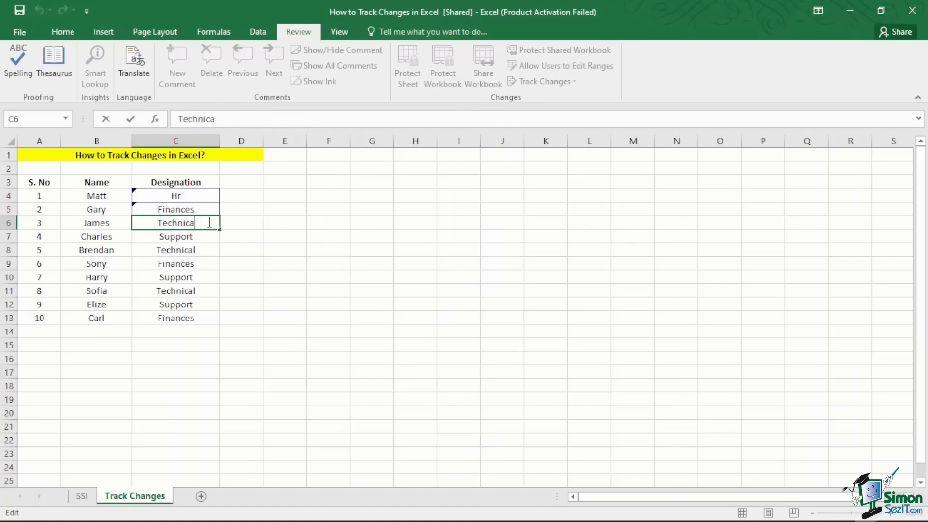
type("l")
left_click(247, 239)
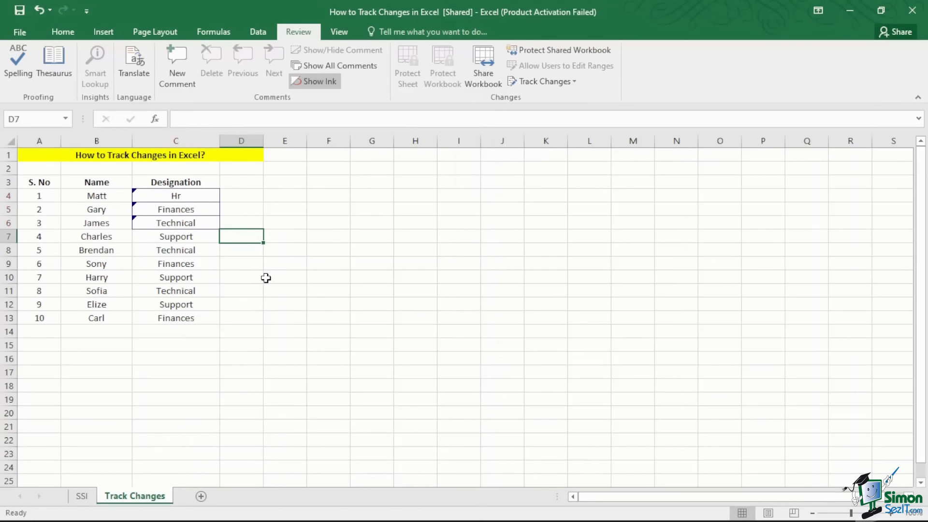
key("ctrl+s")
- Log the tracked changes on a new History sheet, then return to the Track Changes sheet
left_click(575, 84)
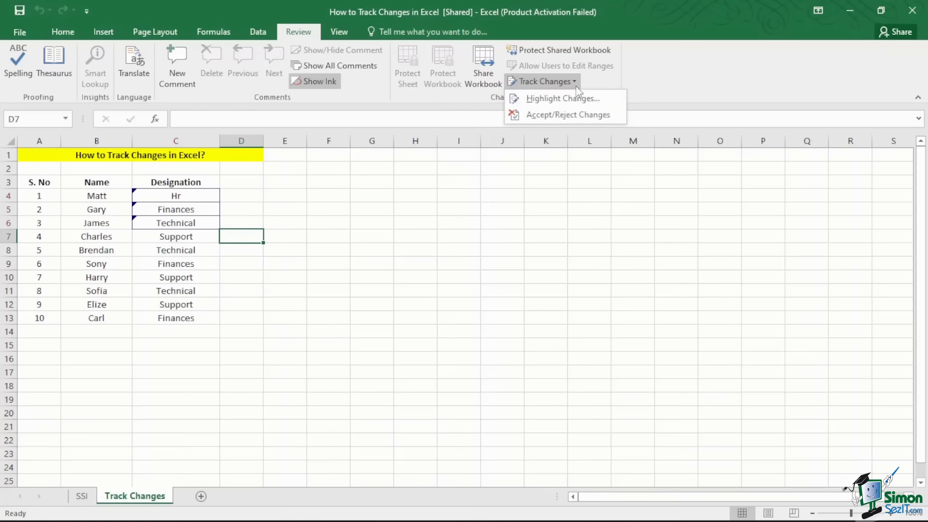
left_click(575, 99)
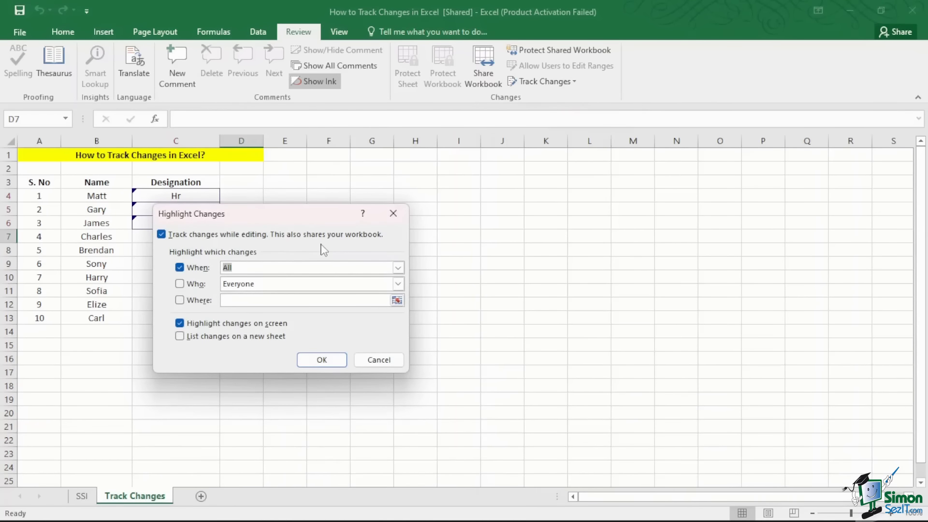
left_click(180, 337)
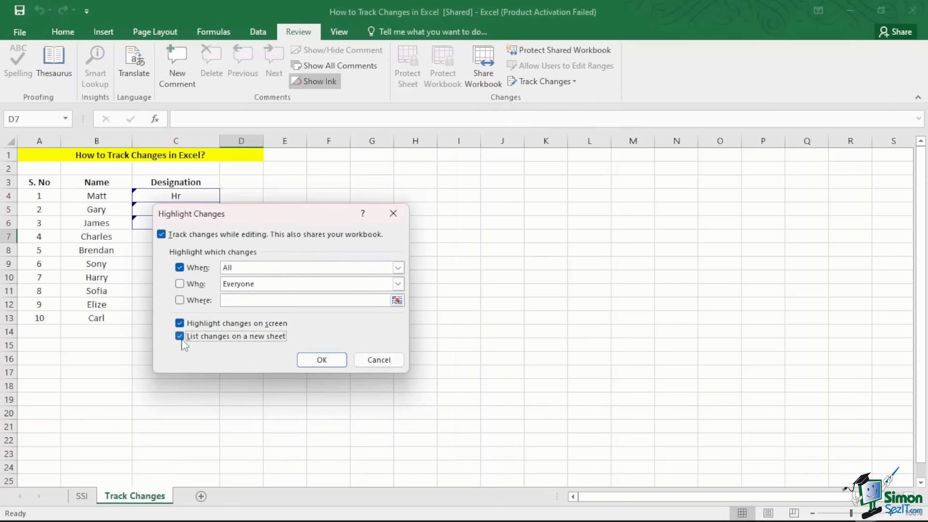
left_click(308, 365)
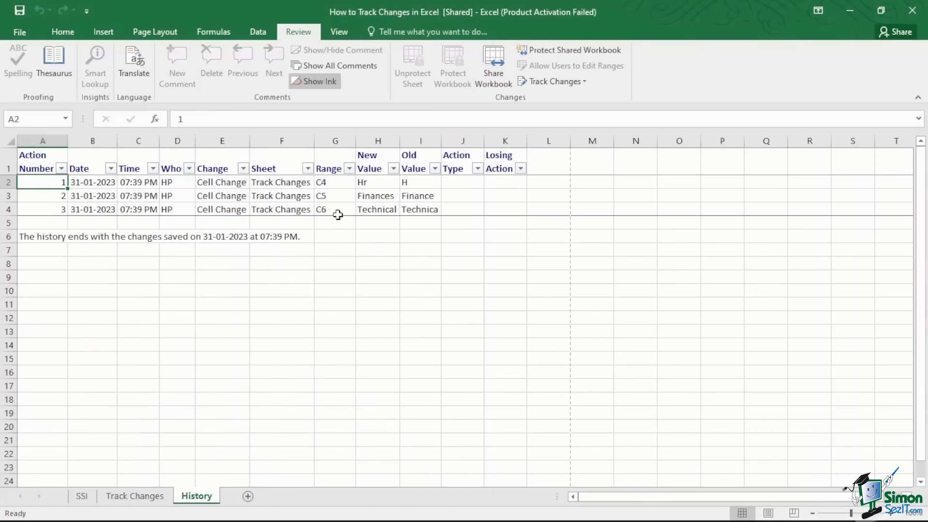
left_click(152, 498)
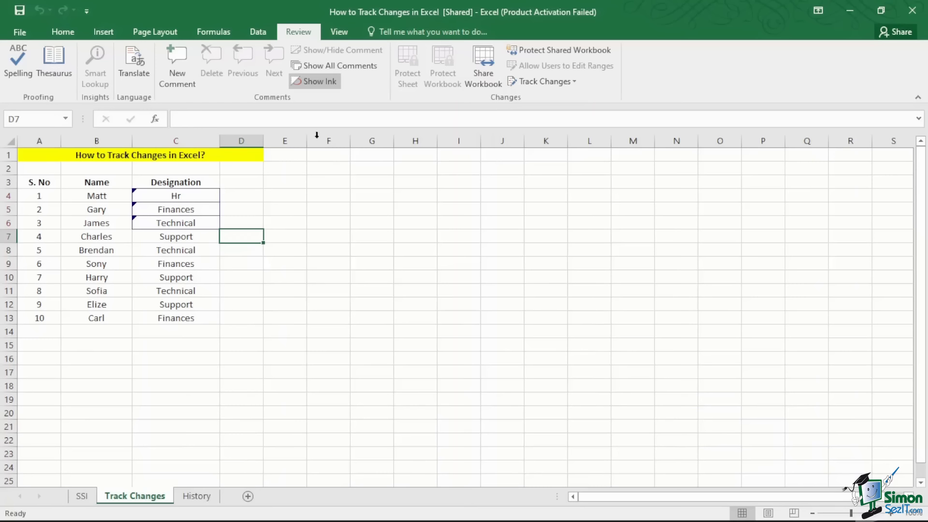
- Set Accept/Reject Changes to review Not yet reviewed changes by Everyone
left_click(573, 81)
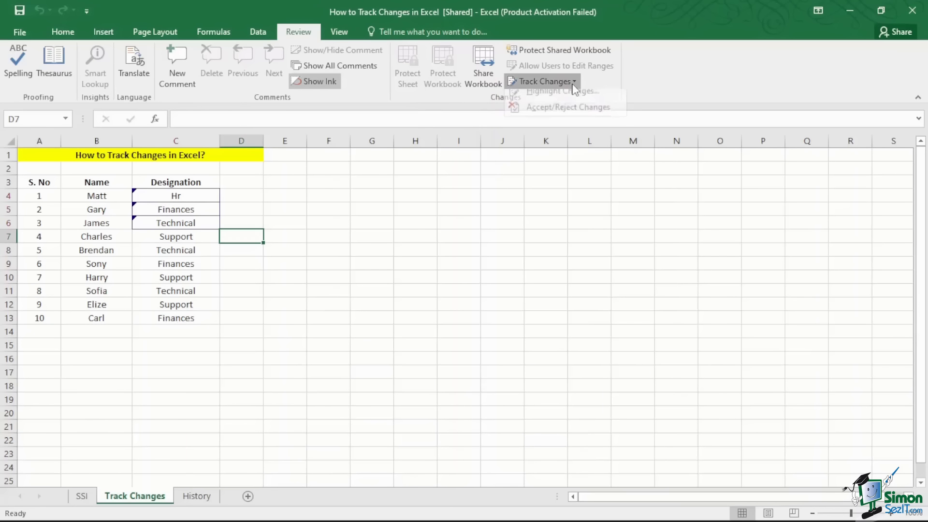
left_click(571, 115)
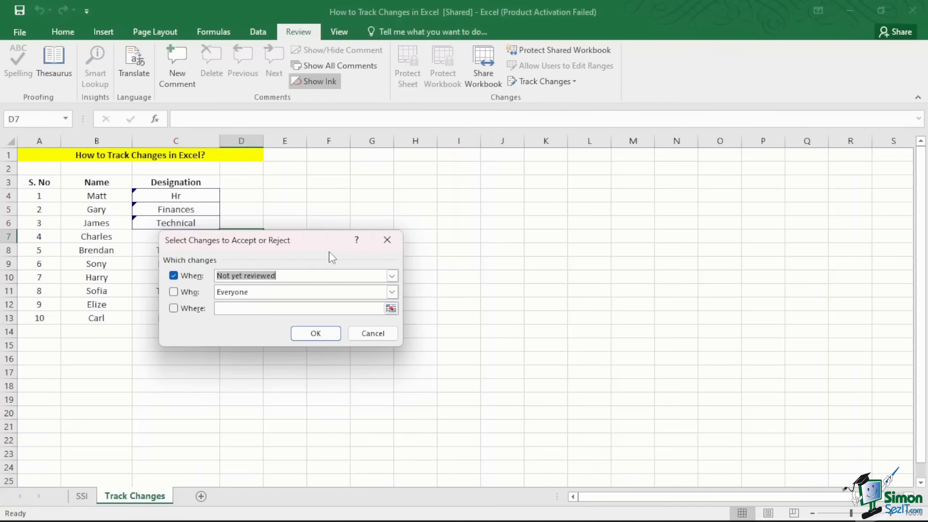
left_click(392, 275)
left_click(392, 289)
left_click(392, 292)
left_click(393, 292)
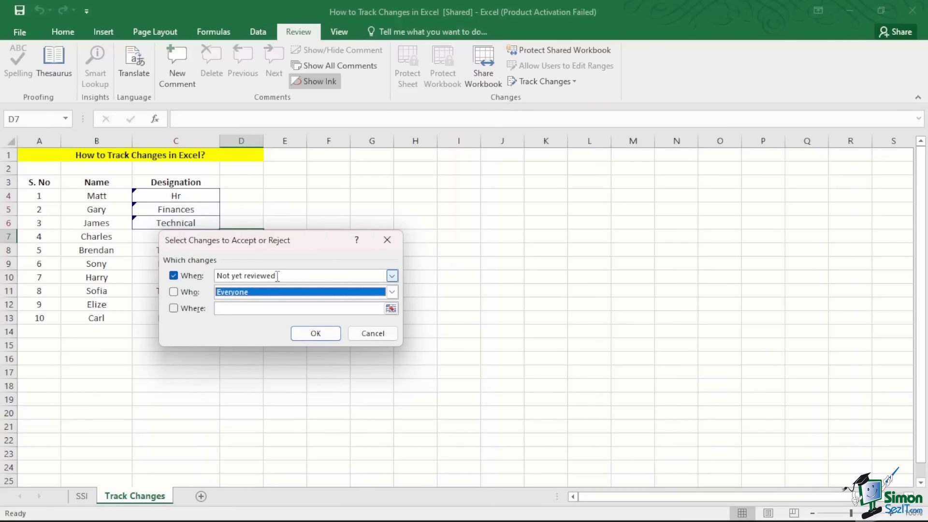
left_click(392, 276)
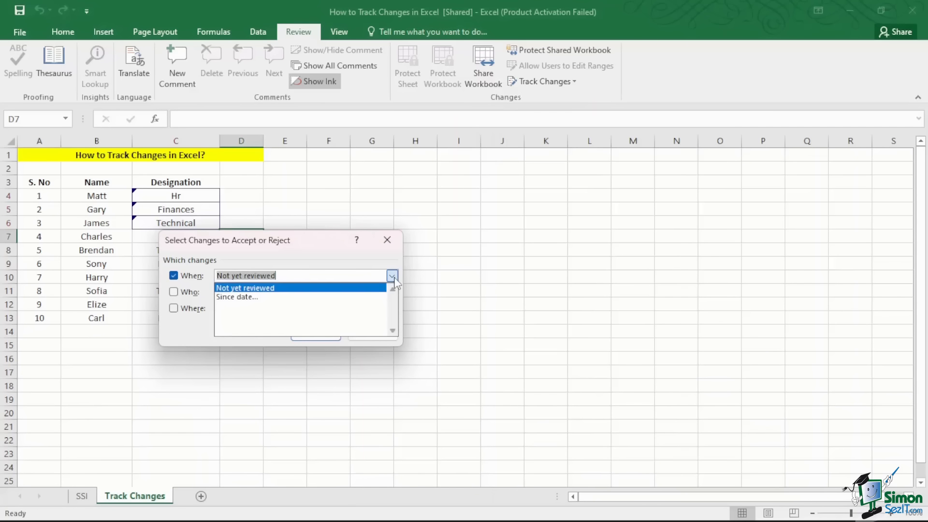
left_click(393, 278)
left_click(392, 293)
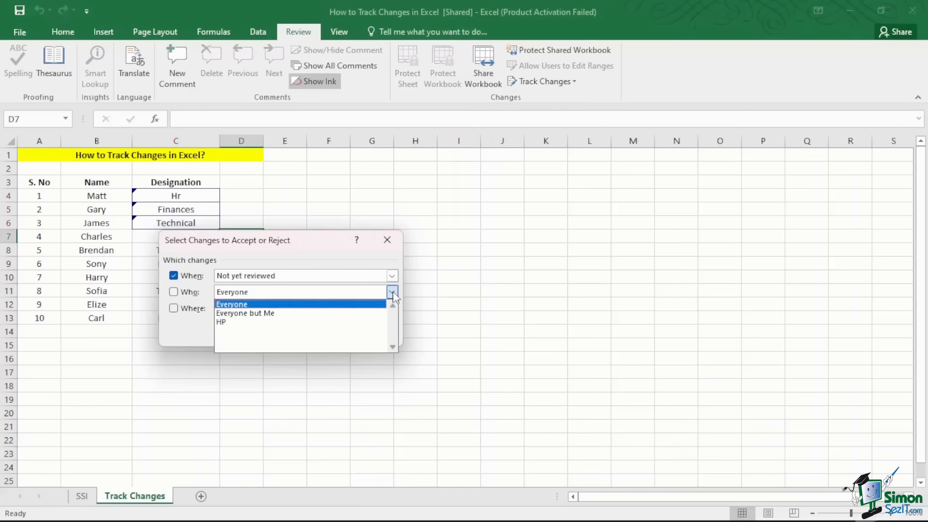
left_click(392, 294)
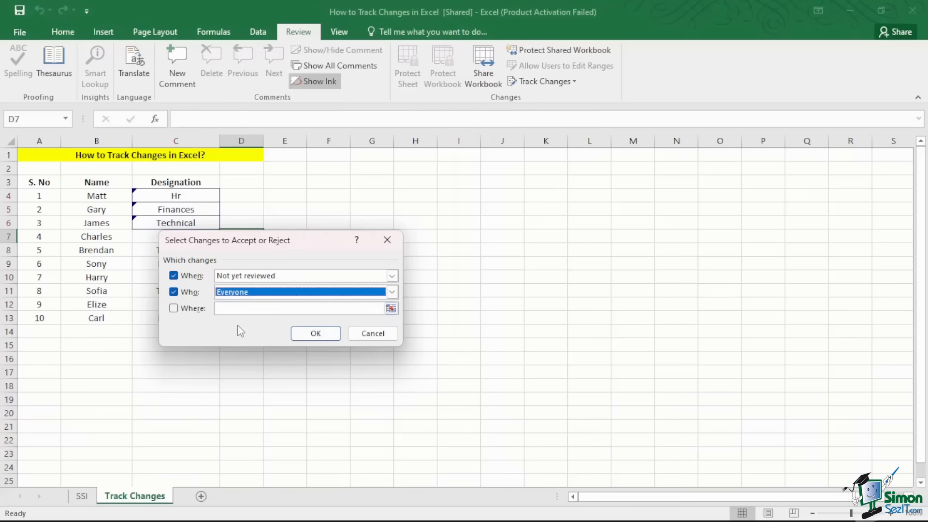
- Accept the C4 change from H to Hr and close the review
left_click(305, 334)
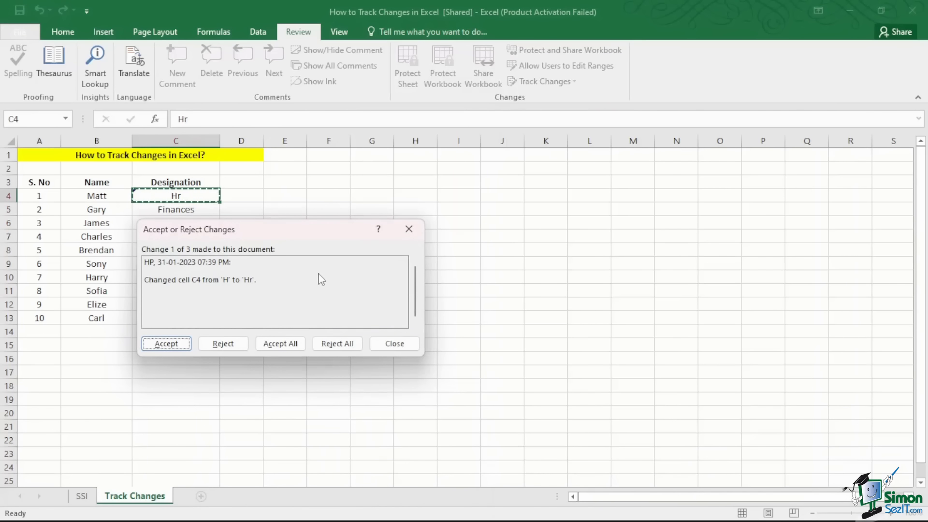
left_click(164, 344)
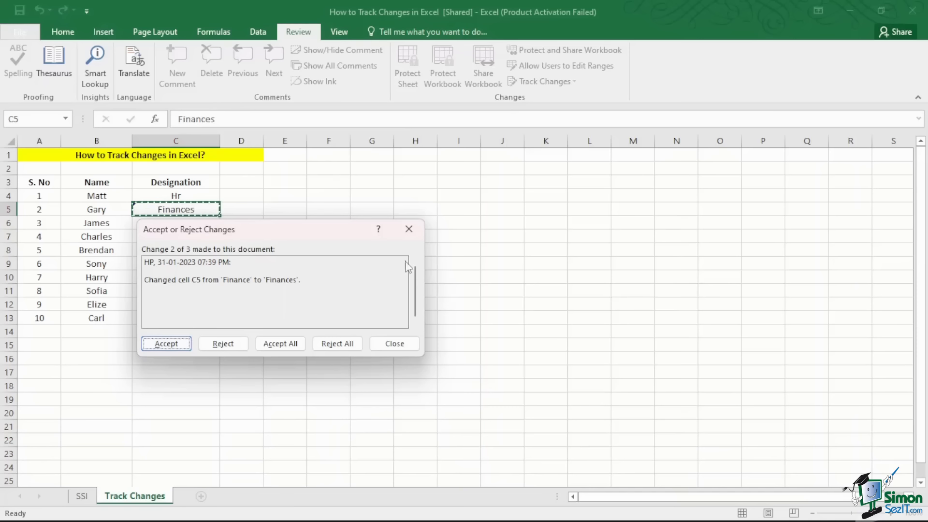
left_click(409, 229)
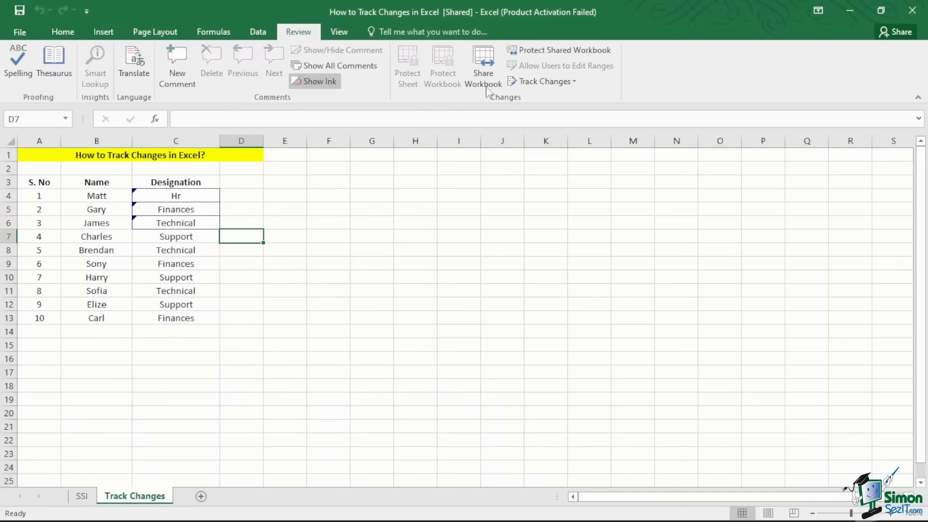
- Untick 'Track changes while editing' and confirm removing the workbook from shared use
left_click(542, 82)
left_click(551, 97)
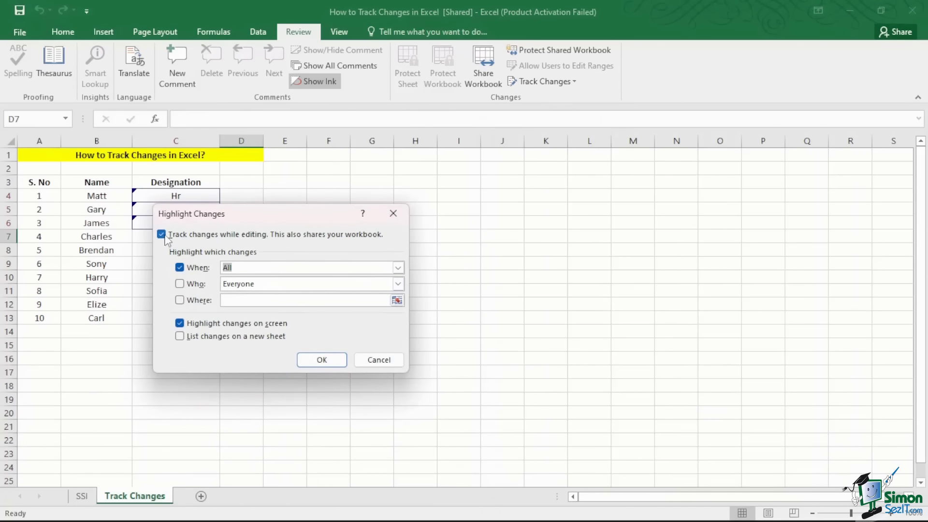
left_click(165, 235)
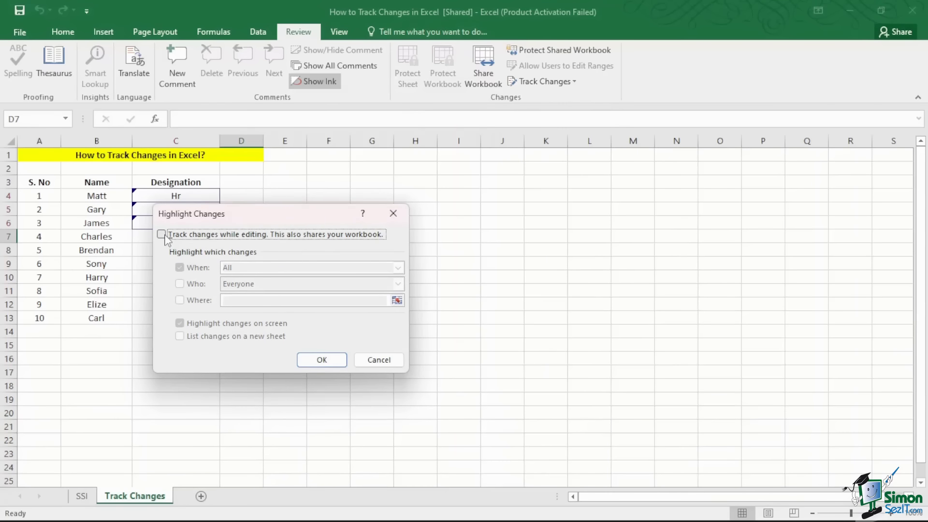
left_click(321, 360)
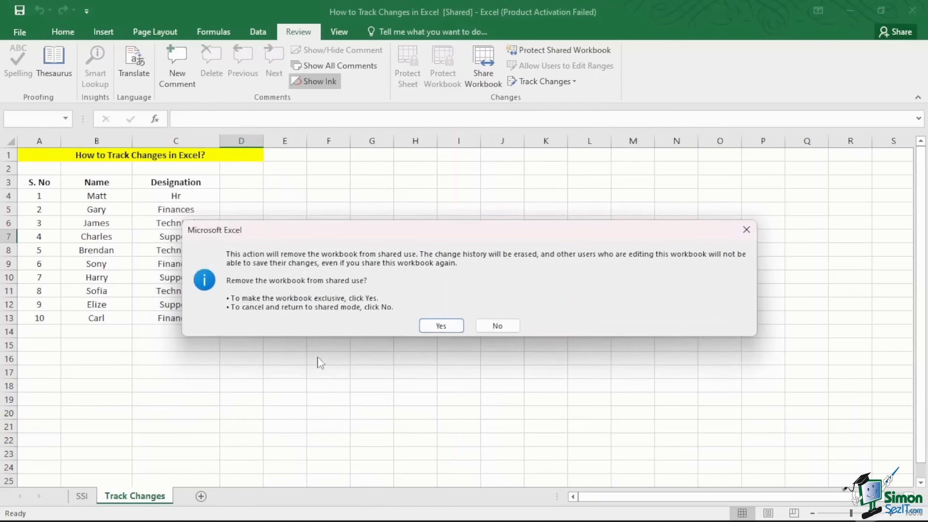
left_click(459, 327)
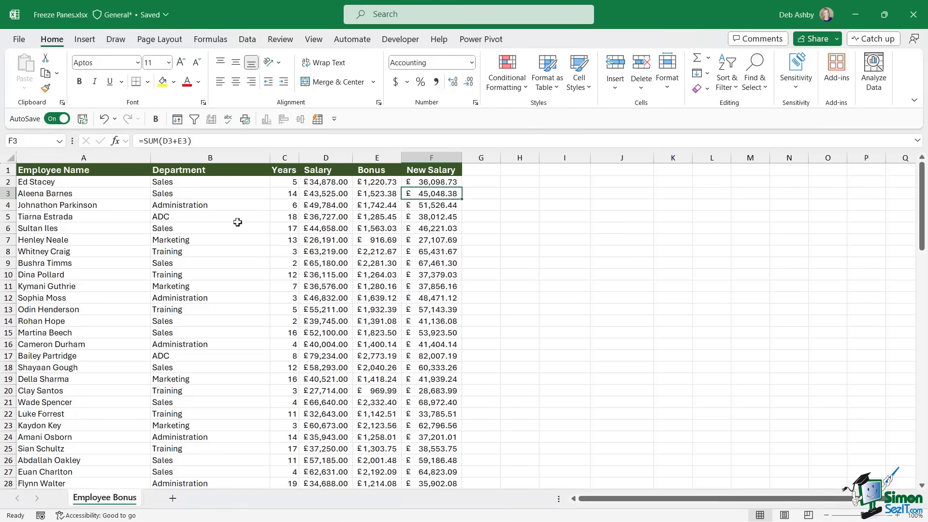
- Scroll the Employee Bonus list to show the header row scrolling out of view
left_click(97, 186)
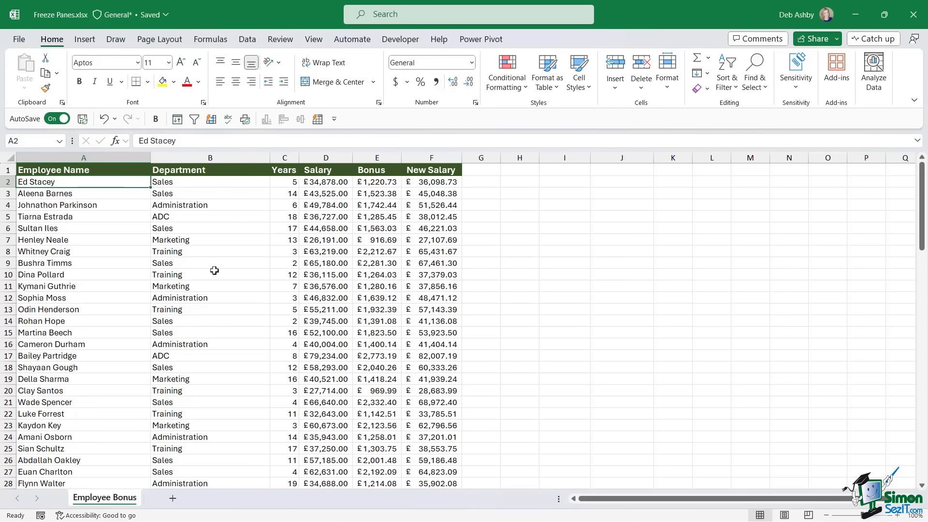
scroll(214, 270, "down", 4)
scroll(214, 270, "down", 8)
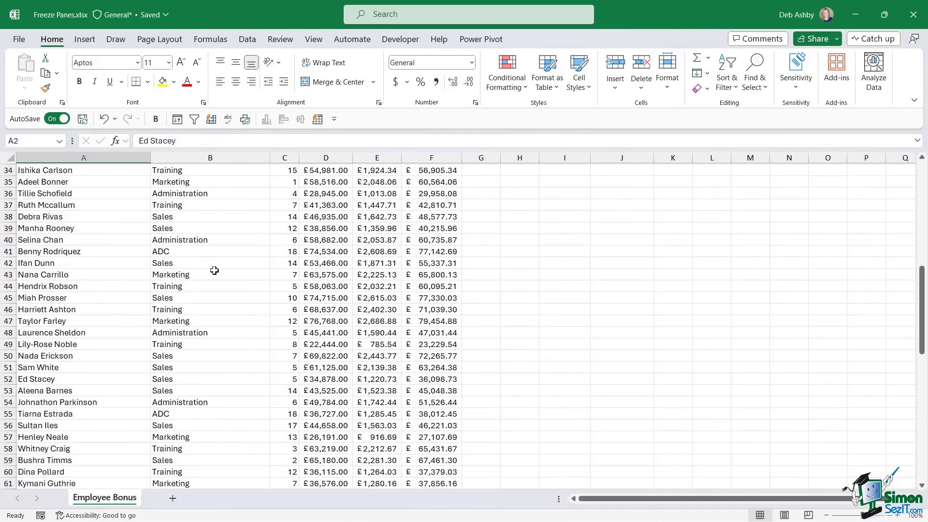
scroll(215, 270, "up", 7)
scroll(214, 270, "up", 5)
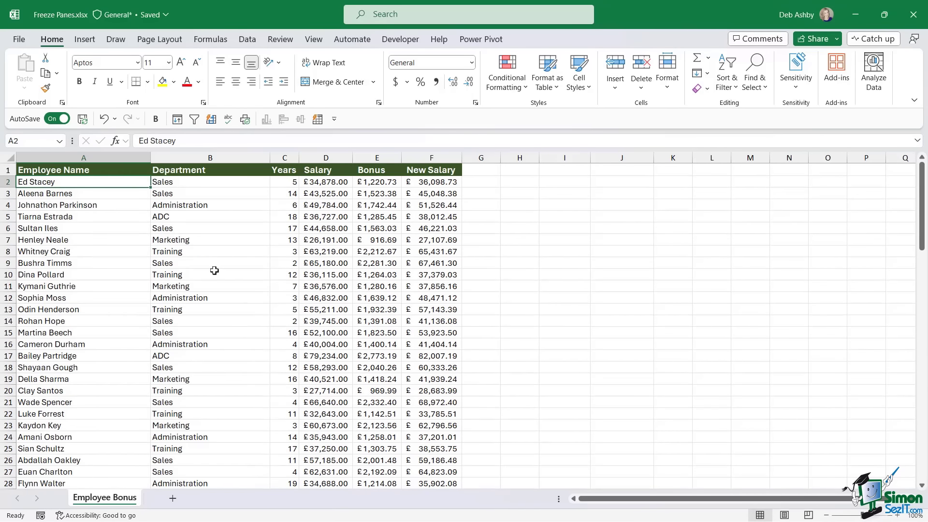
scroll(214, 270, "down", 4)
scroll(214, 270, "up", 4)
scroll(236, 244, "down", 5)
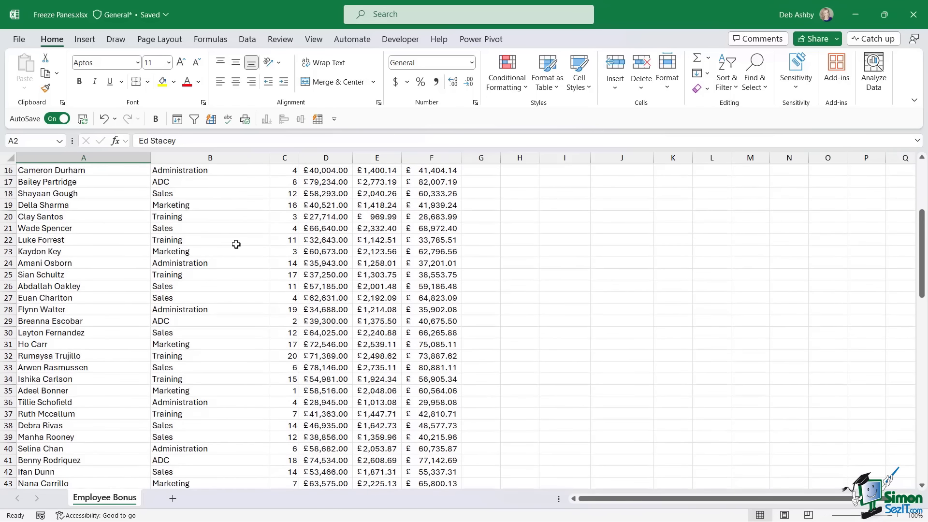
scroll(236, 244, "down", 1)
scroll(236, 244, "down", 1)
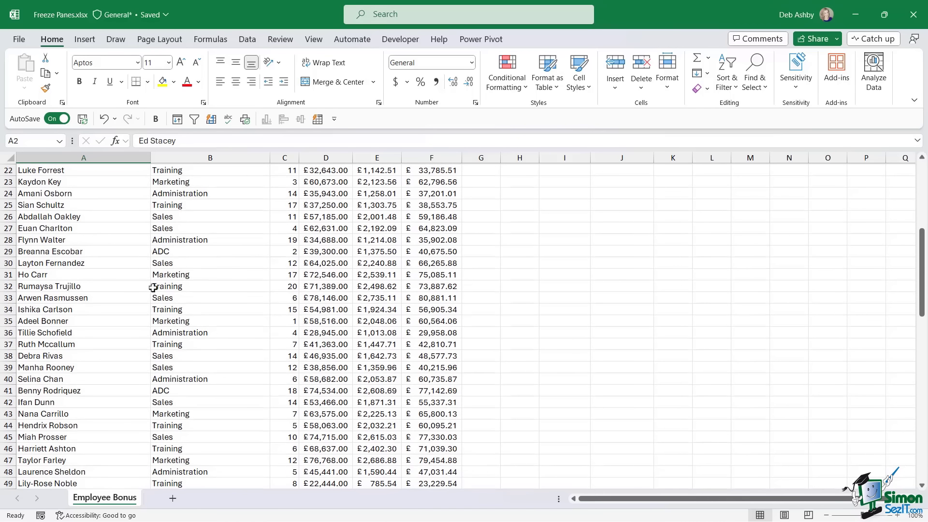
- Select the Salary, Bonus and New Salary columns, then reselect the Employee Name header and show View options
left_click(325, 216)
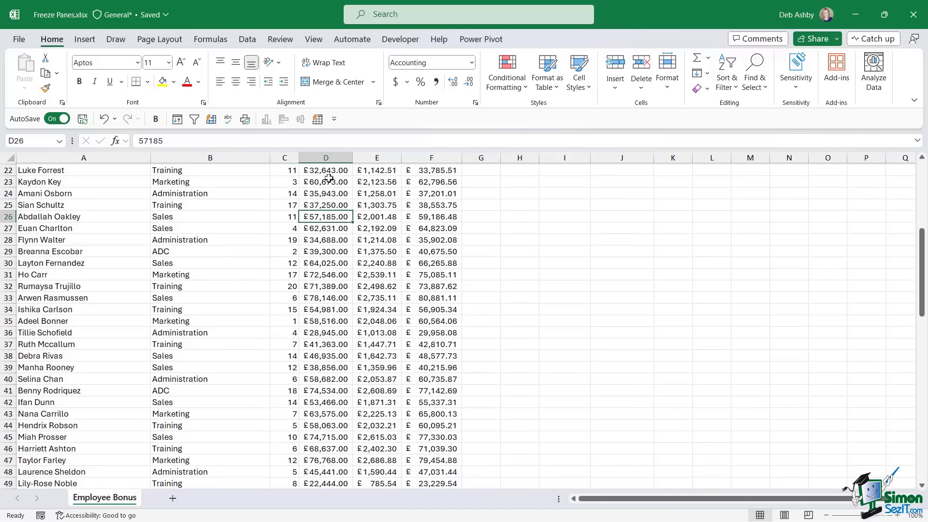
left_click(330, 157)
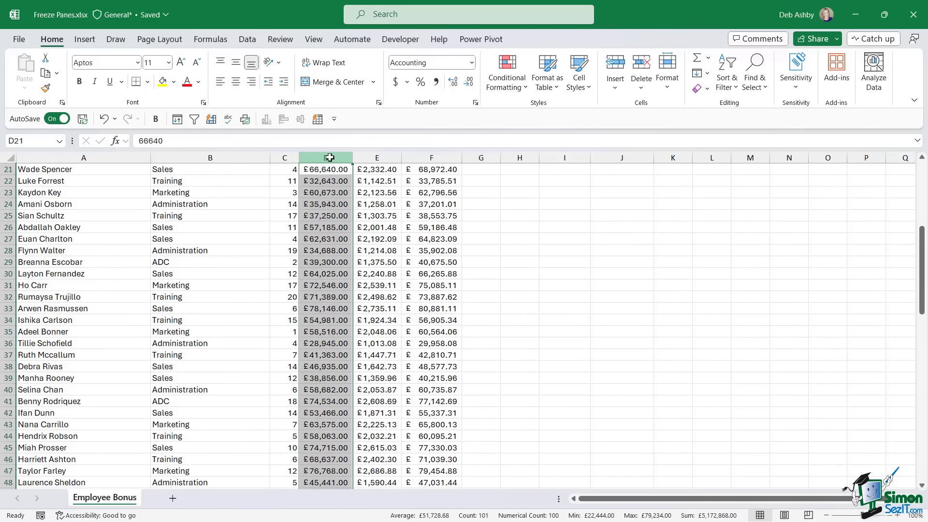
left_click(377, 158)
left_click(432, 157)
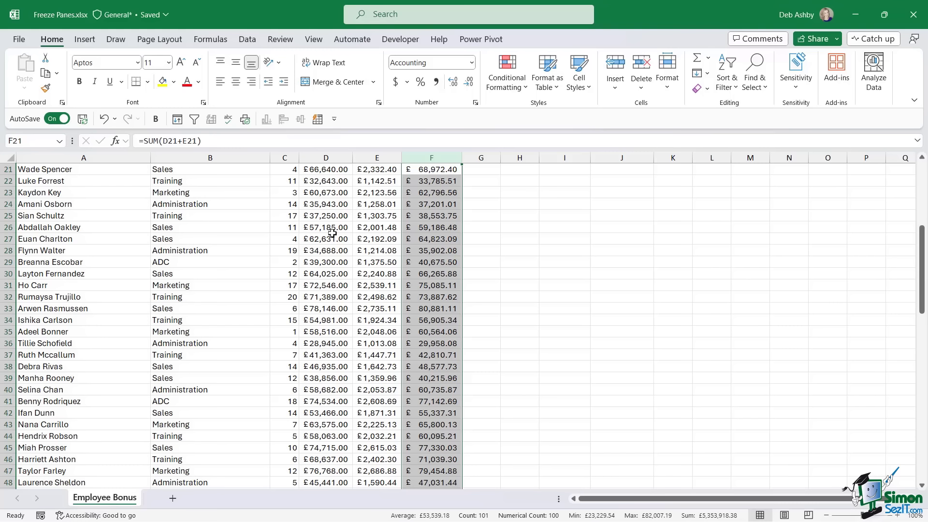
scroll(339, 232, "up", 7)
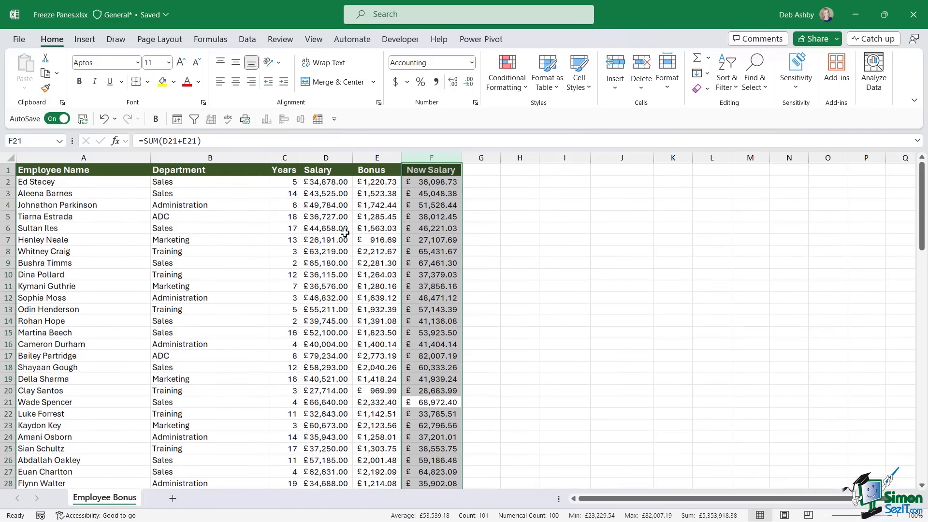
left_click(267, 218)
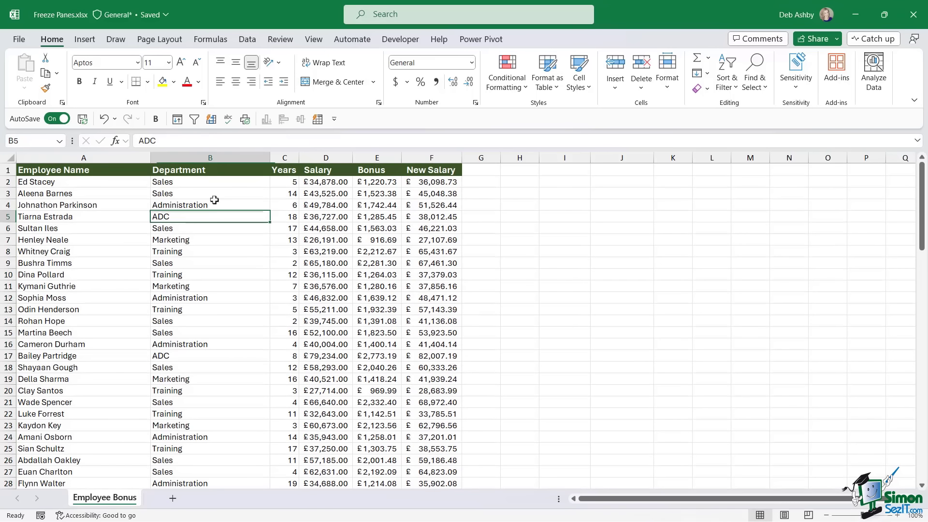
left_click(68, 170)
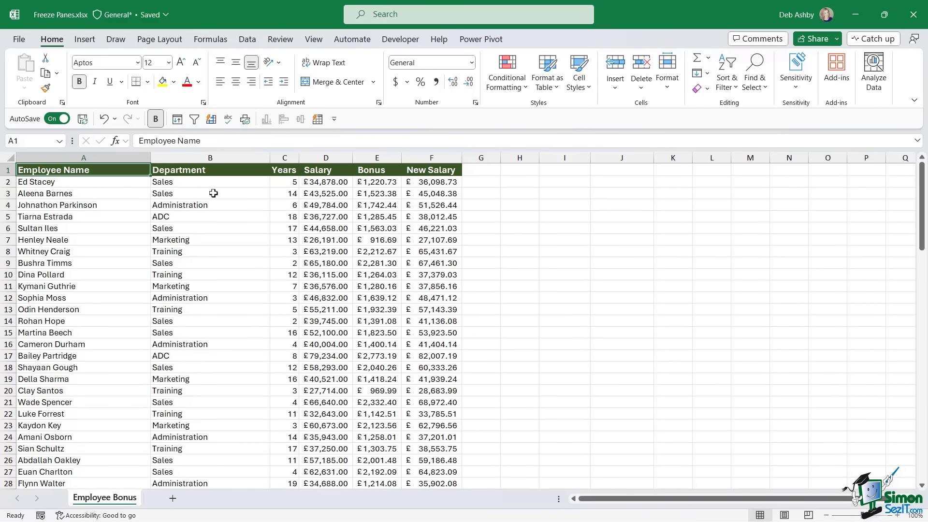
left_click(311, 40)
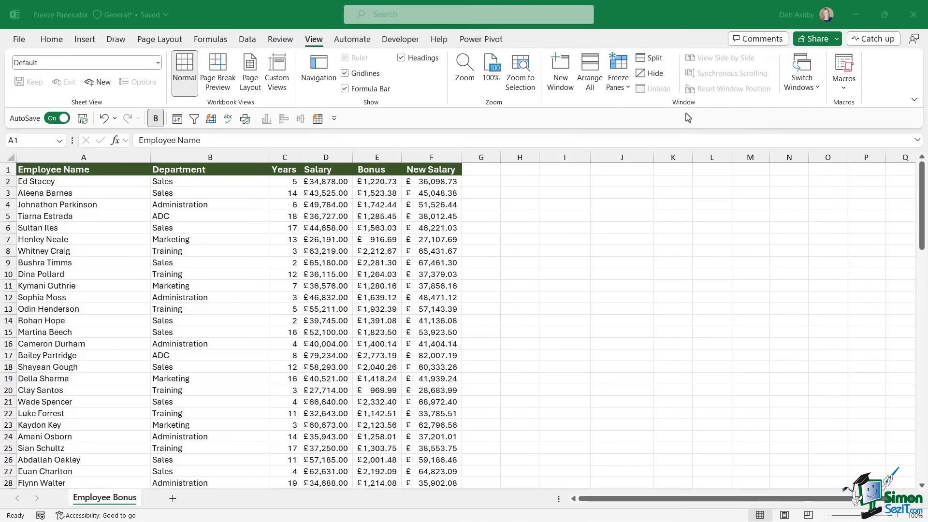
left_click(627, 89)
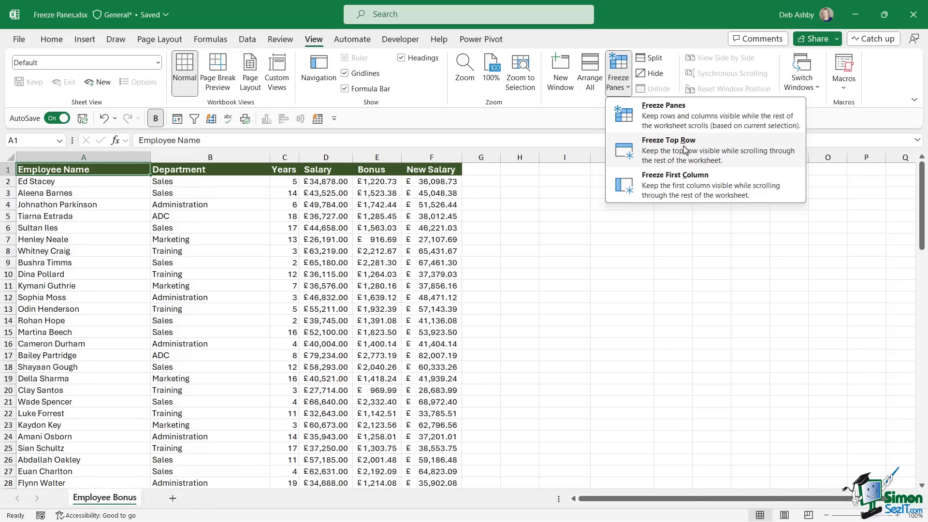
left_click(685, 150)
left_click(343, 237)
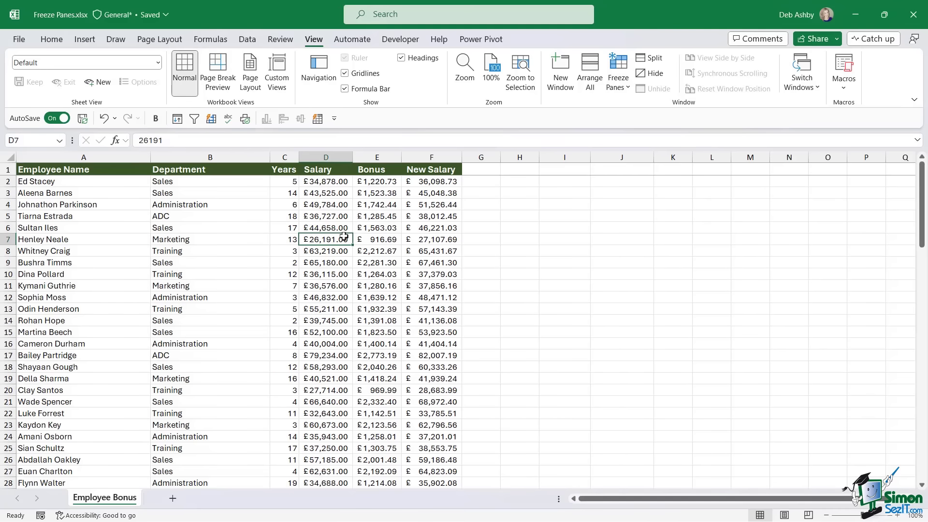
scroll(344, 237, "down", 6)
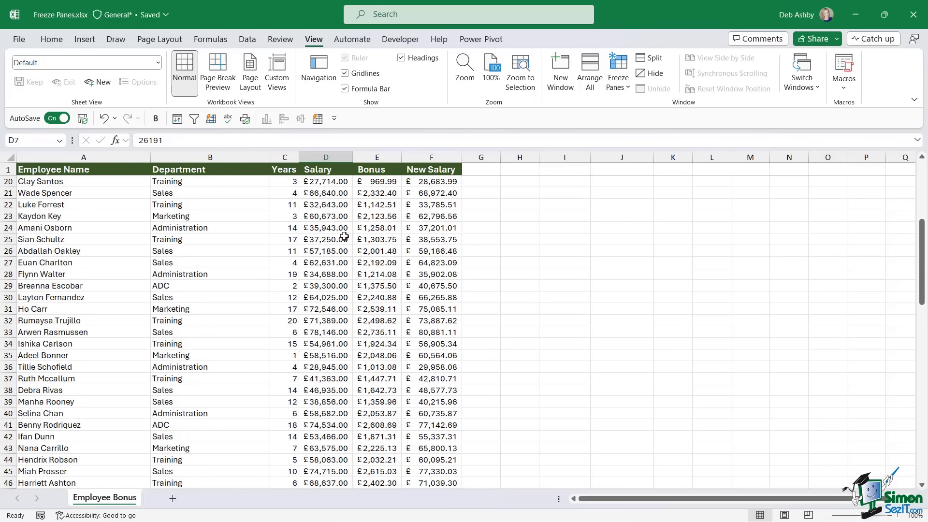
scroll(344, 237, "down", 4)
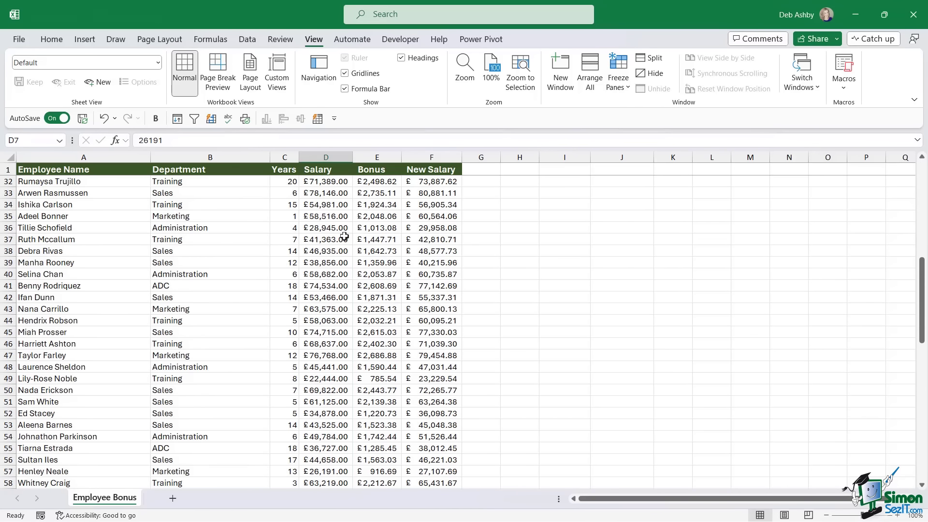
scroll(344, 237, "up", 10)
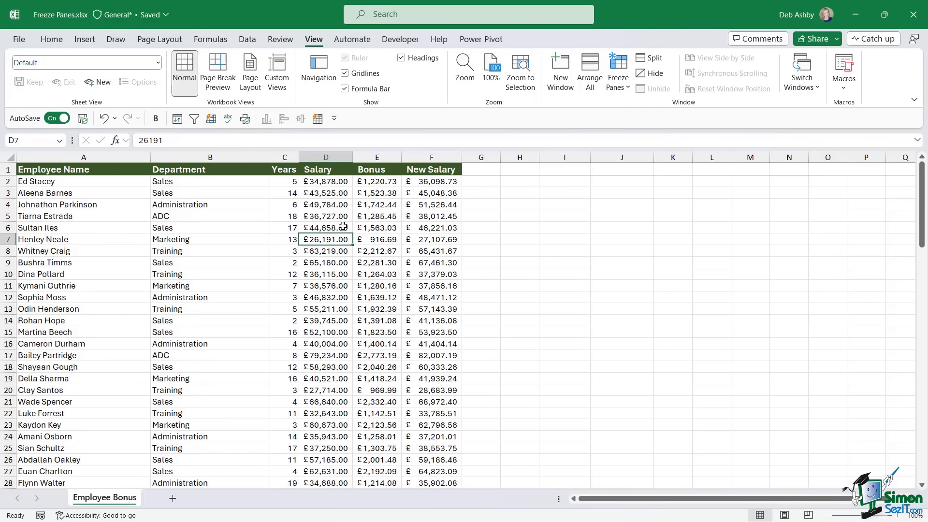
left_click(115, 169)
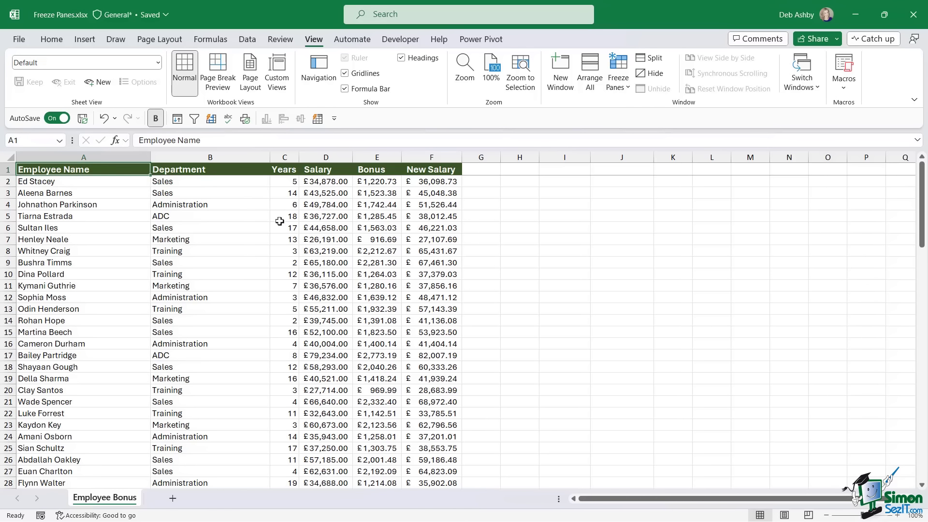
left_click(627, 87)
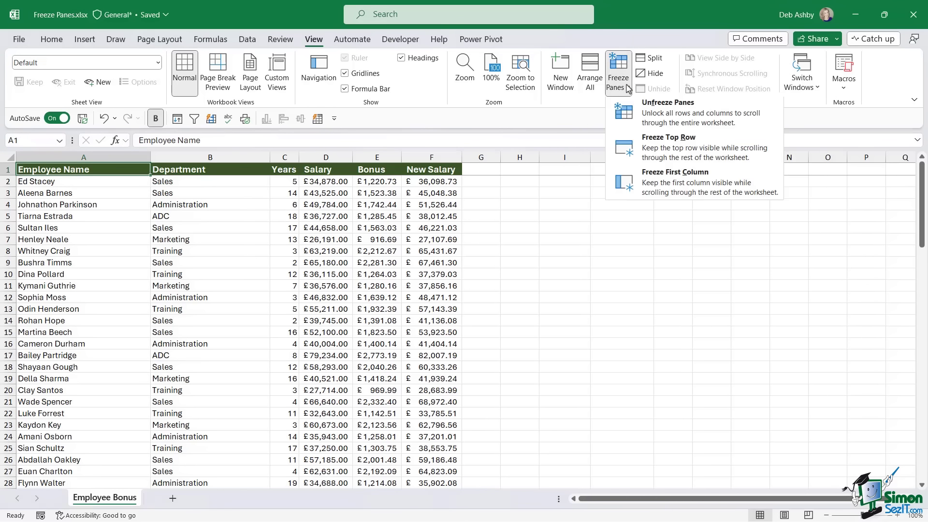
left_click(689, 127)
left_click(327, 263)
scroll(338, 261, "down", 5)
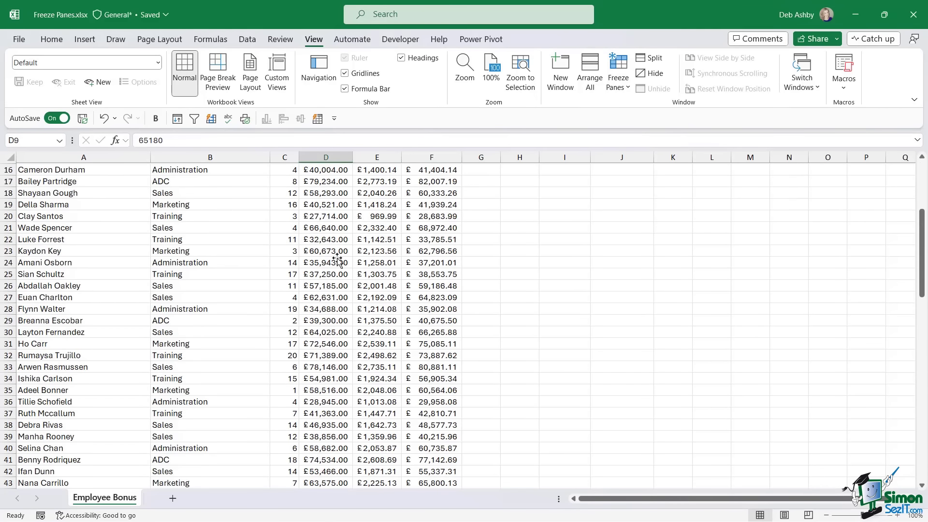
scroll(338, 261, "down", 2)
scroll(338, 258, "up", 7)
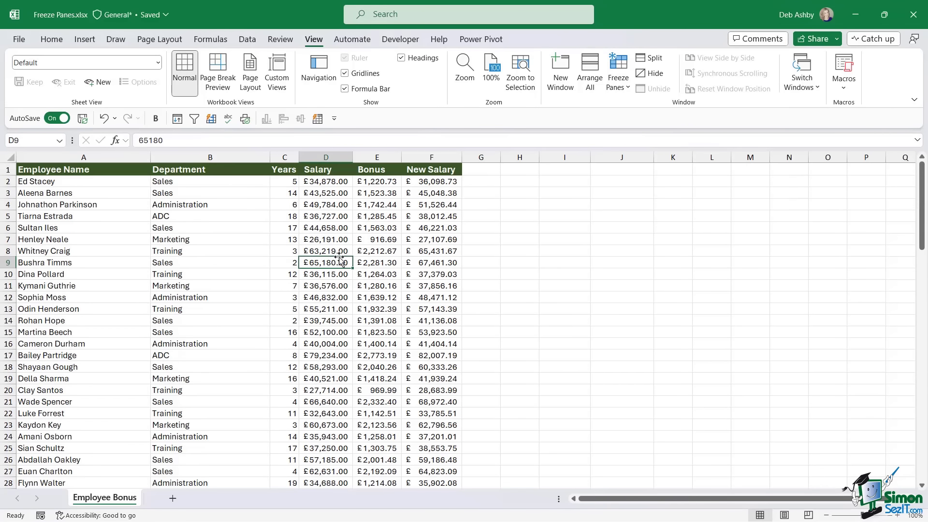
- Apply Freeze First Column to the Employee Name column and scroll sideways to test it
left_click(623, 86)
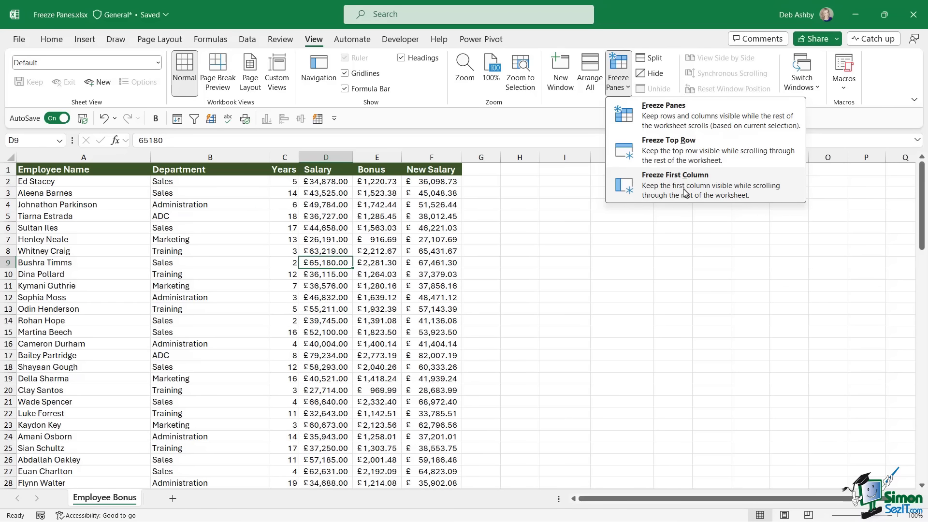
left_click(522, 223)
left_click_drag(606, 499, 577, 482)
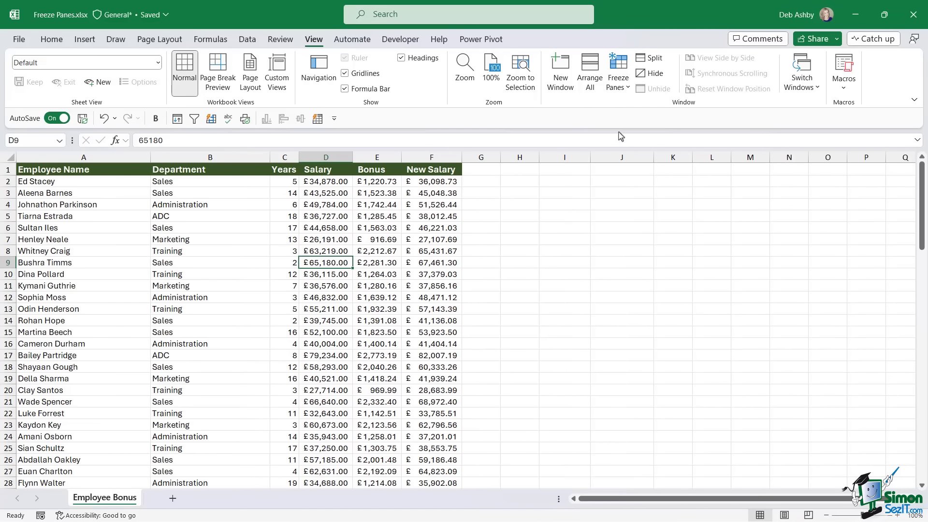
left_click(618, 75)
left_click(666, 185)
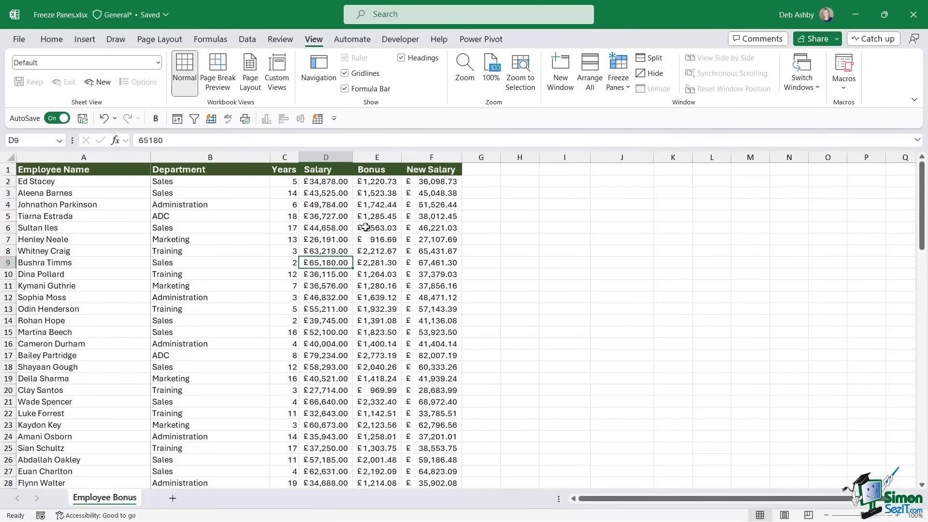
left_click(195, 229)
mouse_move(610, 503)
left_mouse_down()
mouse_move(659, 505)
mouse_move(579, 511)
mouse_move(686, 518)
mouse_move(610, 516)
left_mouse_up()
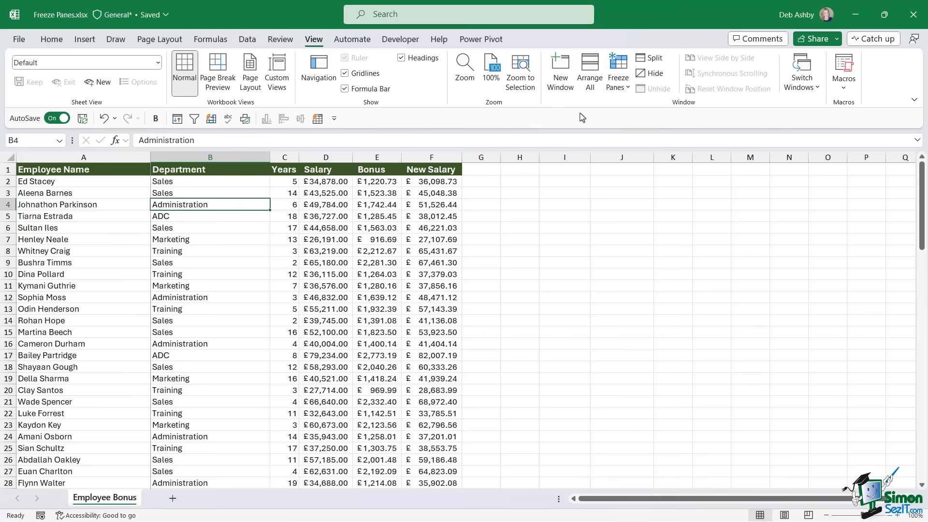
- Unfreeze all panes on the Employee Bonus sheet and select cell B8 as the freeze point
left_click(622, 85)
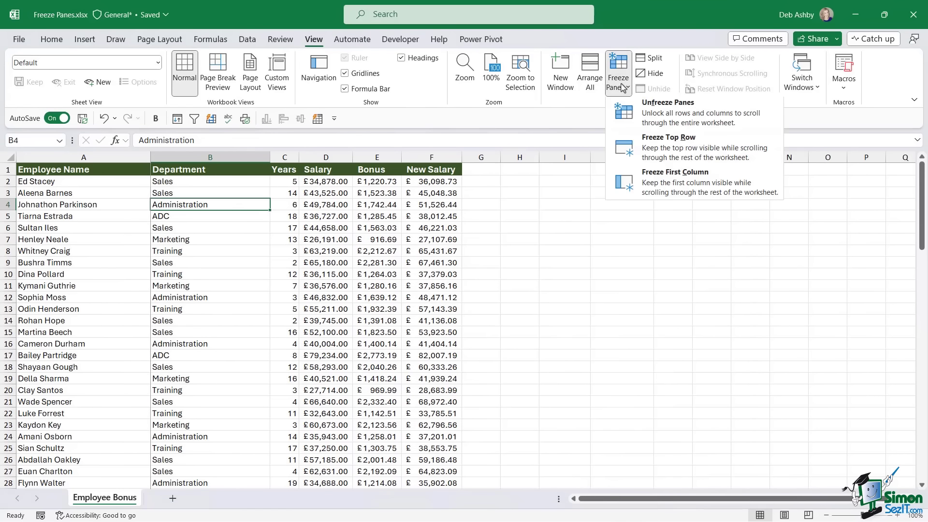
left_click(623, 116)
left_click(258, 285)
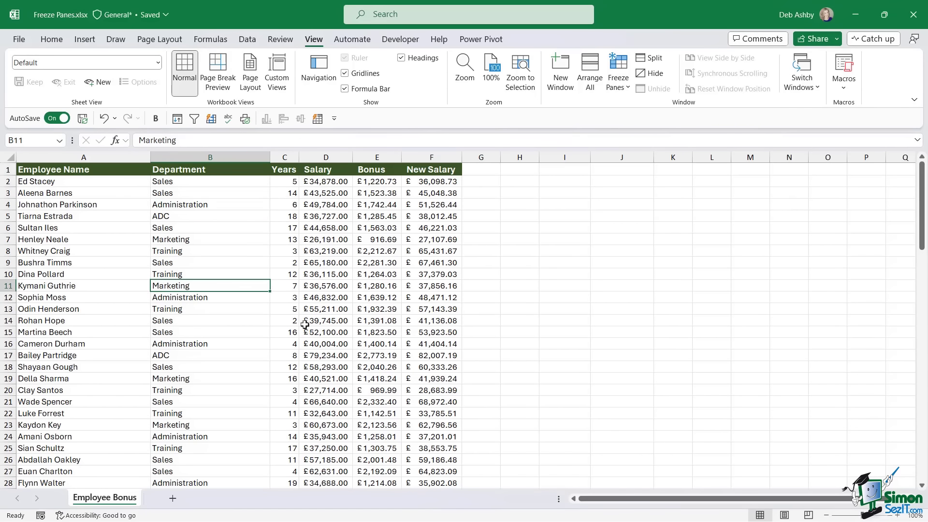
left_click(621, 84)
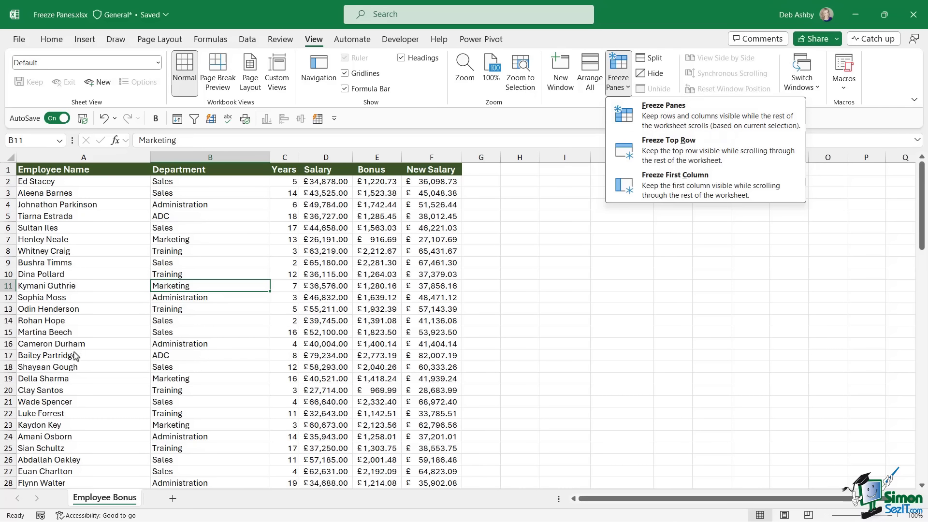
left_click(208, 233)
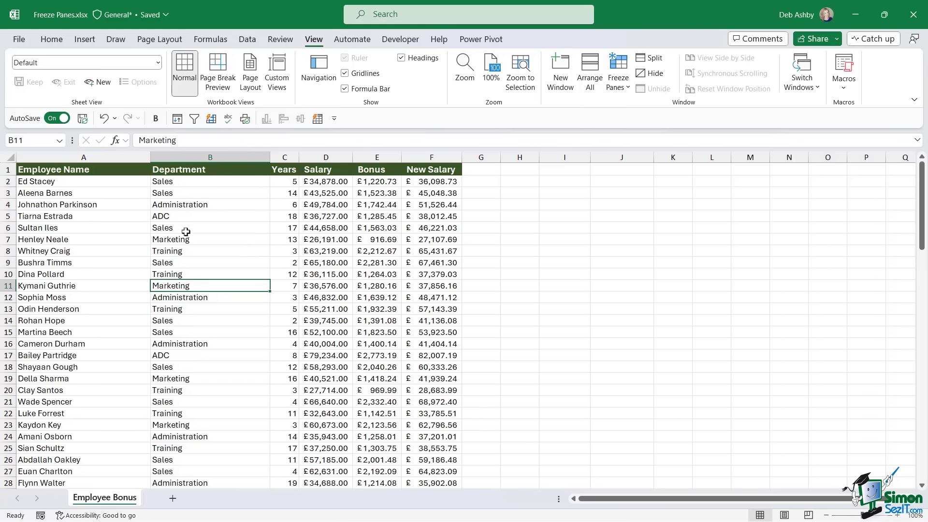
left_click(183, 251)
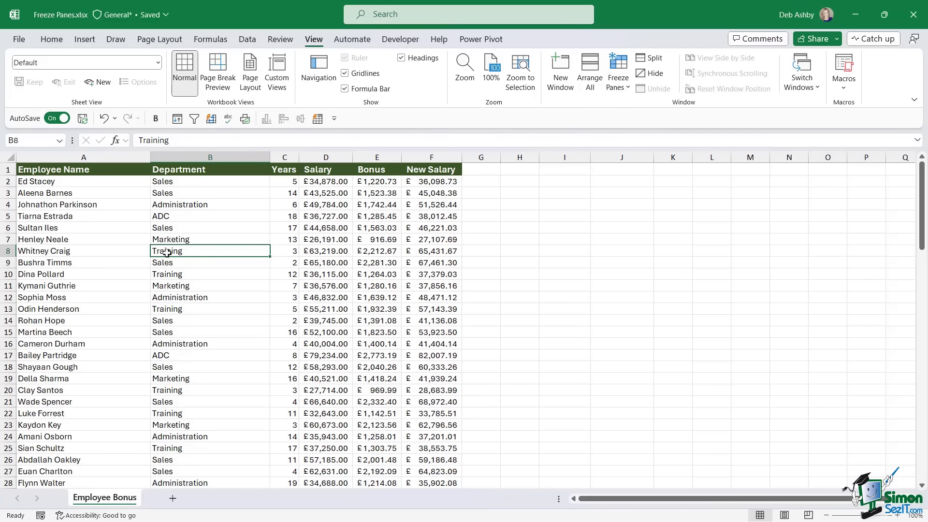
- Freeze panes at B8, locking rows 1–7 and column A, and scroll to test it
left_click(618, 81)
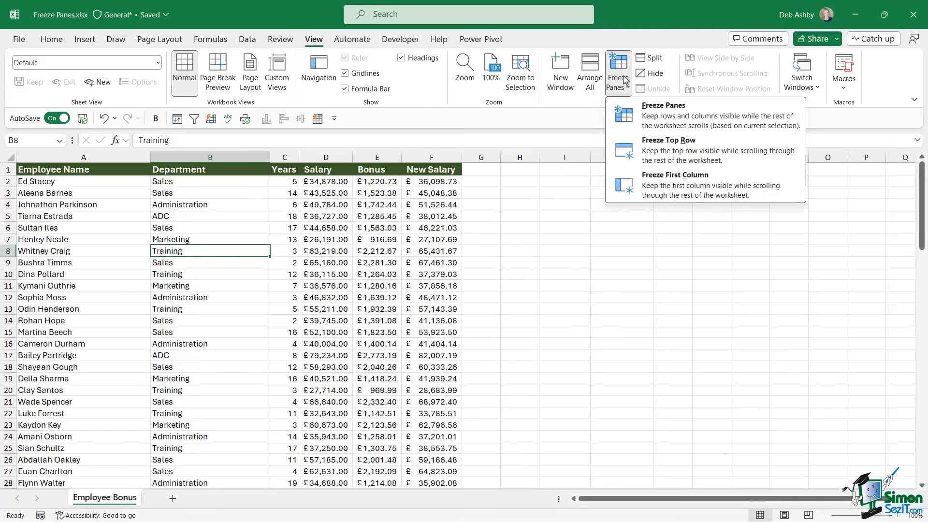
left_click(666, 118)
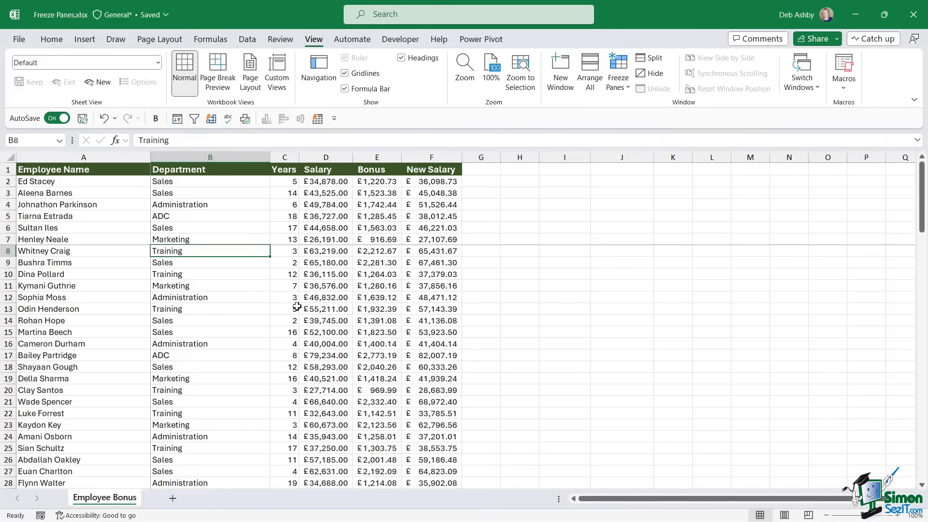
scroll(297, 307, "down", 6)
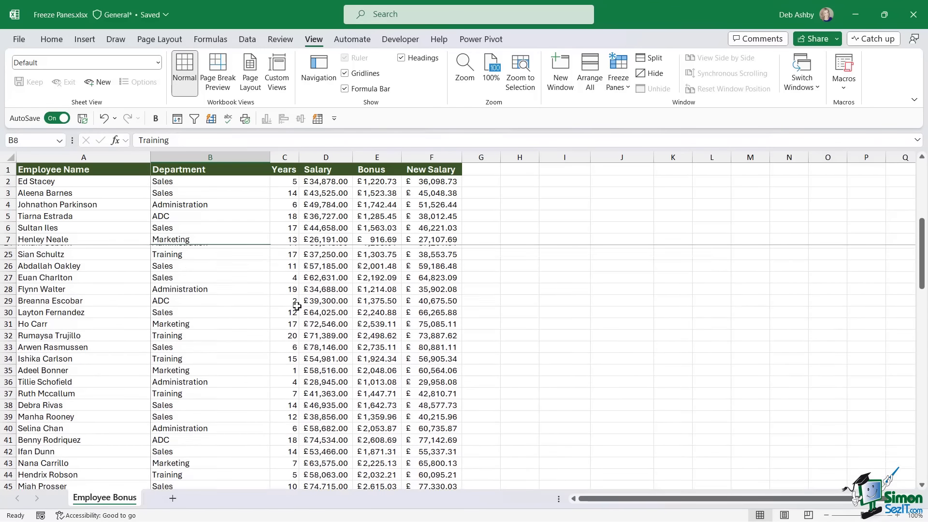
scroll(297, 306, "up", 6)
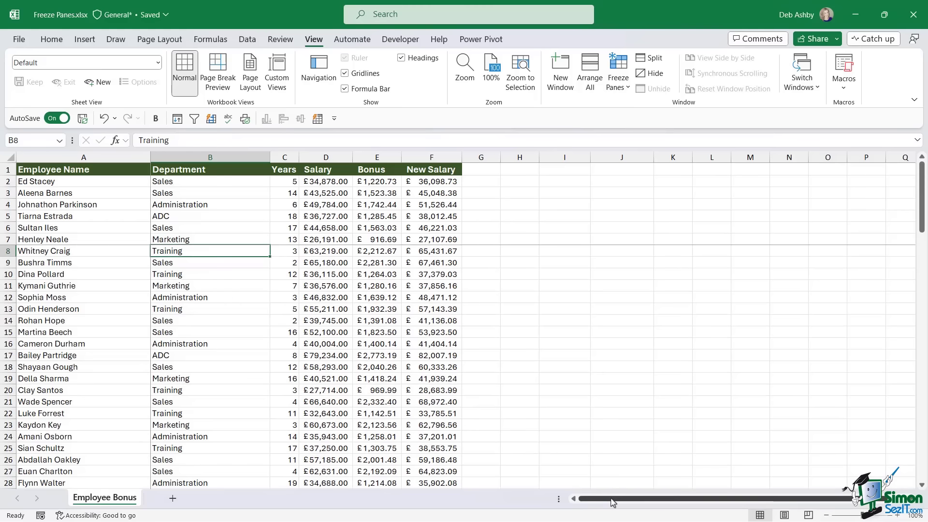
left_click_drag(612, 503, 574, 505)
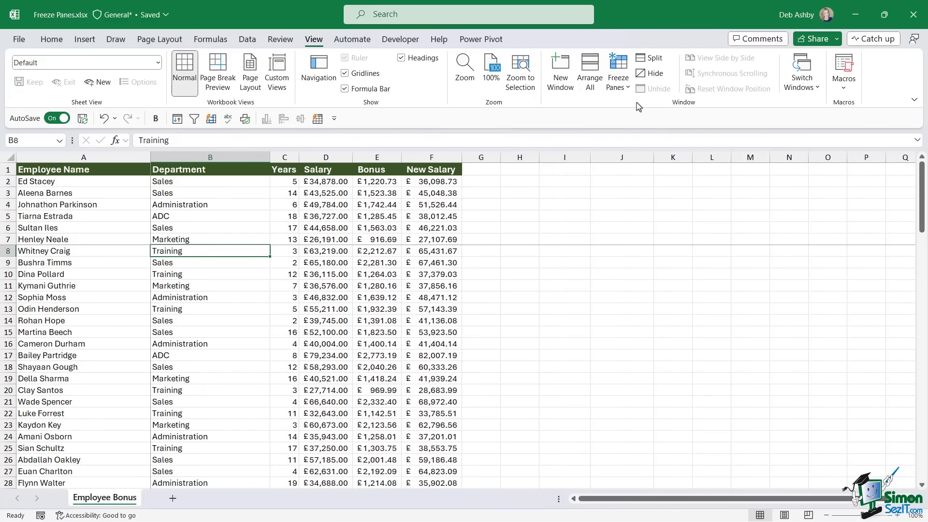
- Unfreeze the panes and select cell D18 as the new freeze point
left_click(618, 80)
left_click(674, 103)
left_click(296, 310)
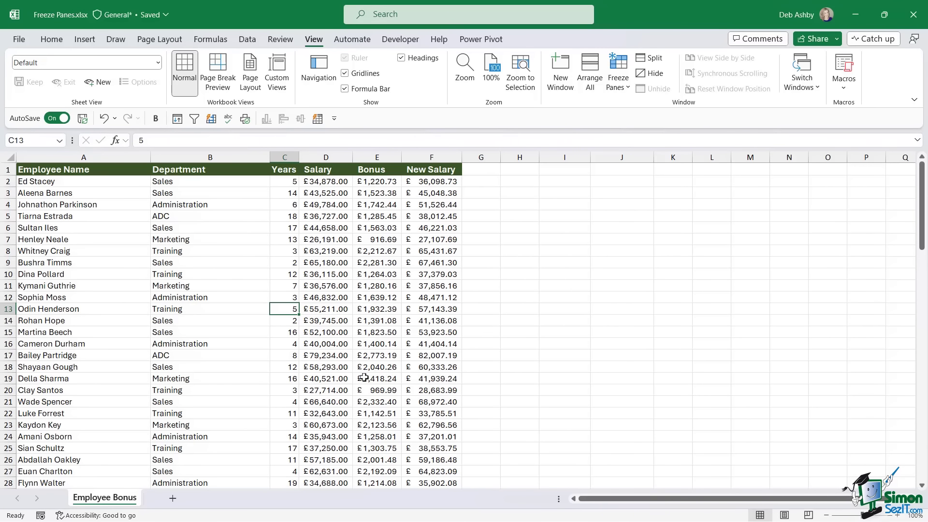
left_click(317, 369)
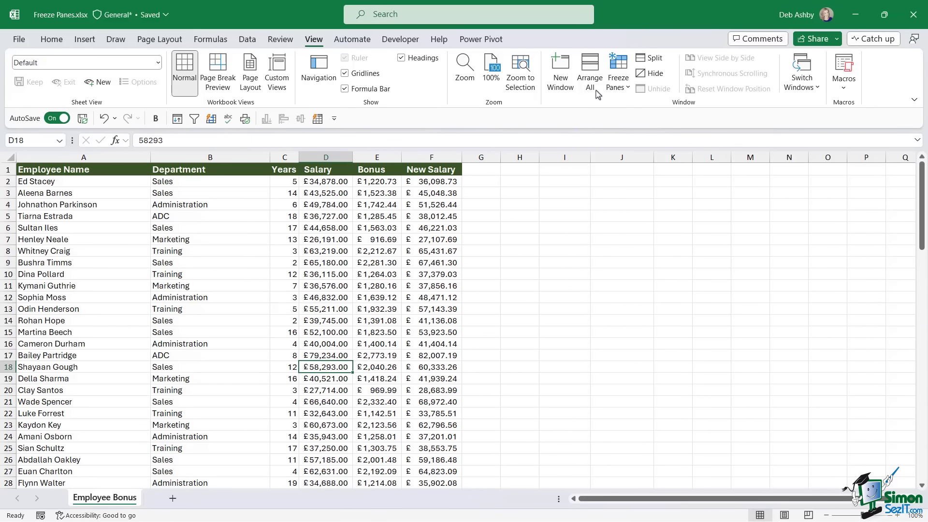
- Freeze panes at D18, locking rows 1–17 and columns A–C, and scroll to test it
left_click(618, 79)
left_click(636, 117)
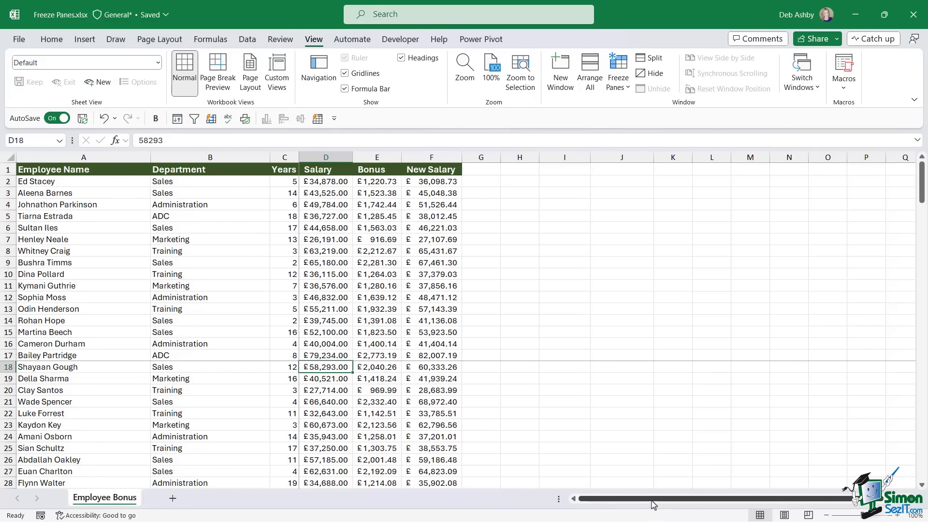
left_click_drag(656, 506, 575, 515)
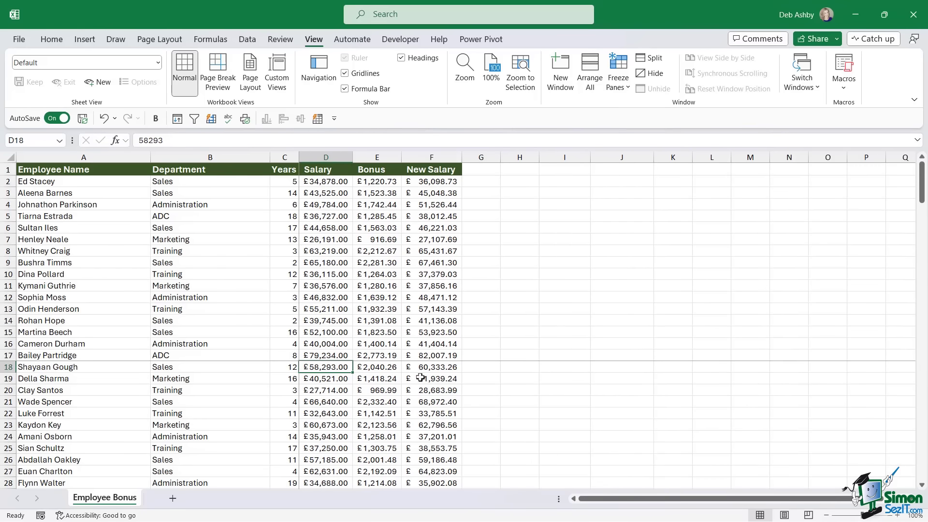
scroll(360, 401, "down", 3)
scroll(360, 401, "down", 1)
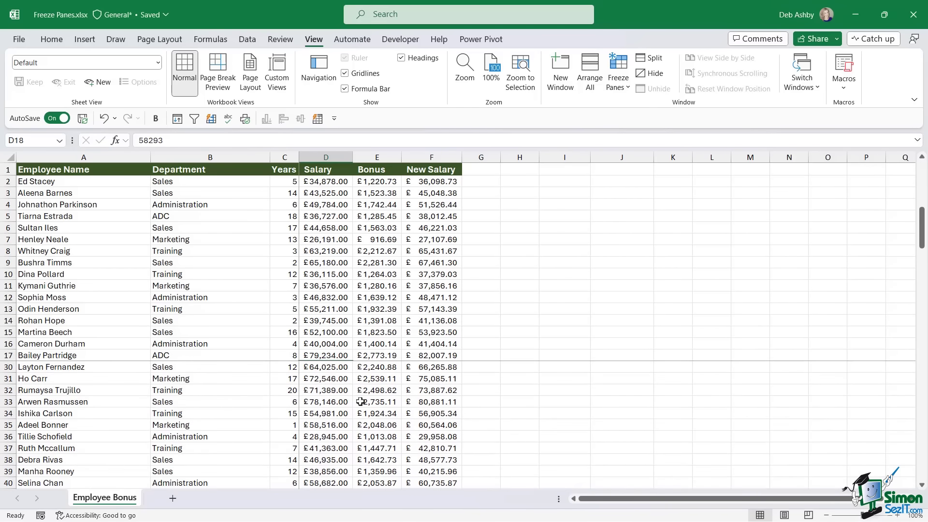
scroll(360, 401, "up", 4)
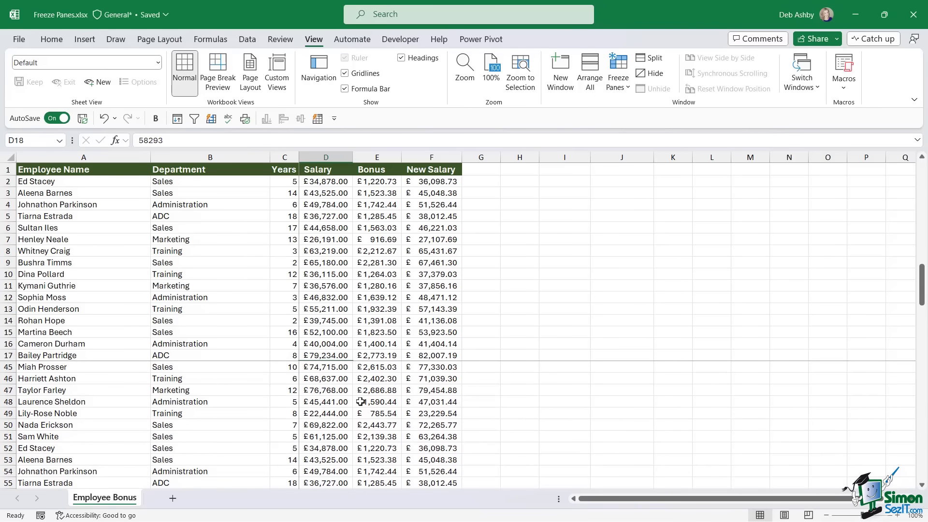
scroll(360, 401, "down", 2)
scroll(360, 402, "up", 2)
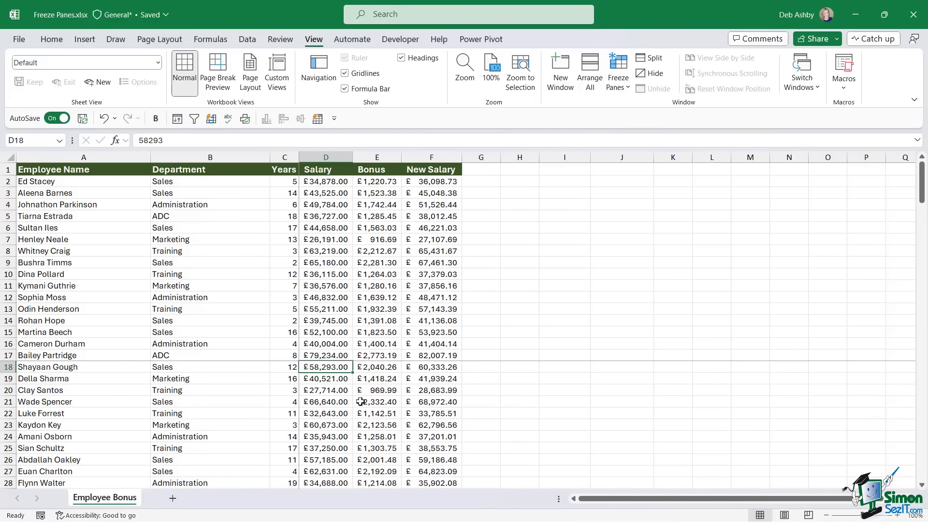
- Unfreeze the panes with Alt+W, F and select cell D3 without refreezing
key("alt+w")
key("f")
key("f")
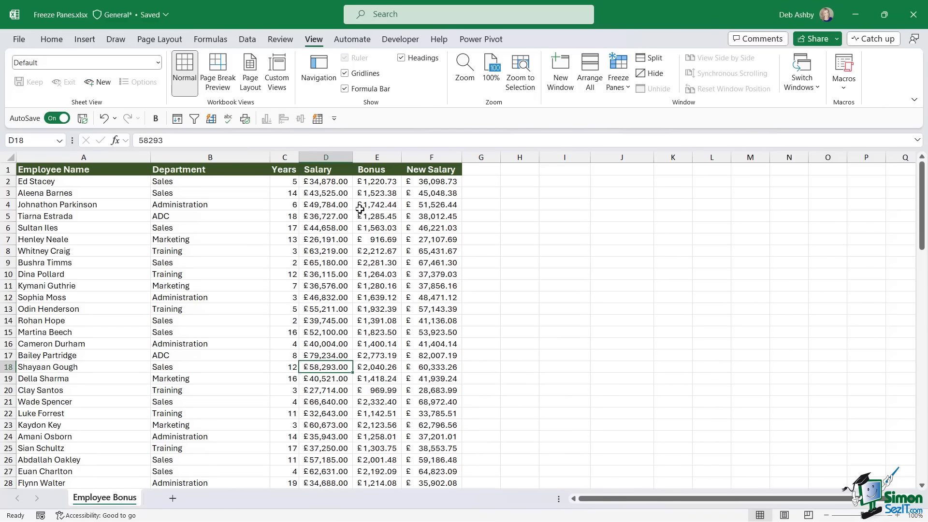
left_click(374, 205)
left_click(333, 197)
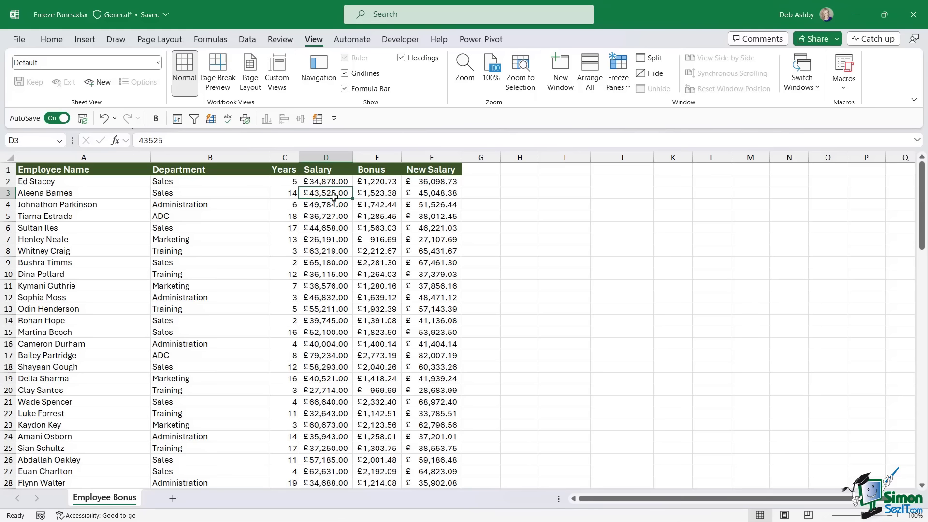
left_click(619, 87)
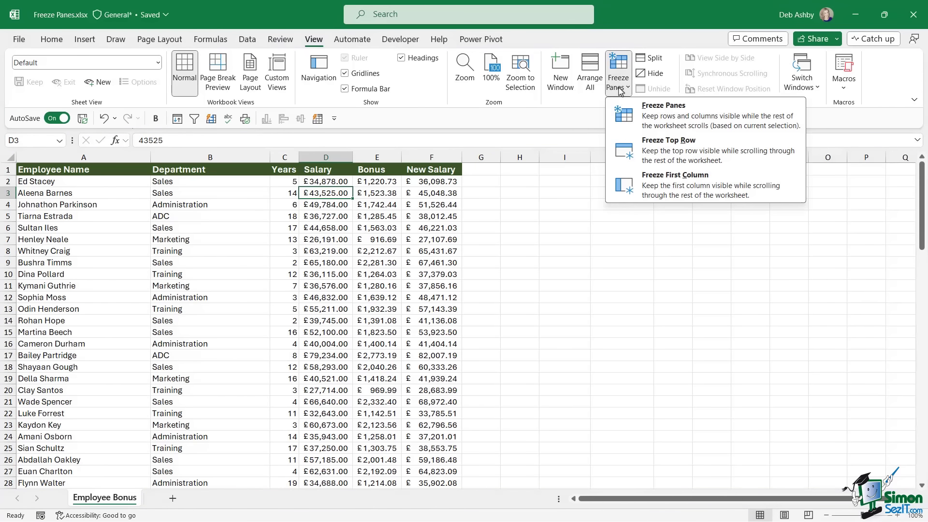
left_click(349, 248)
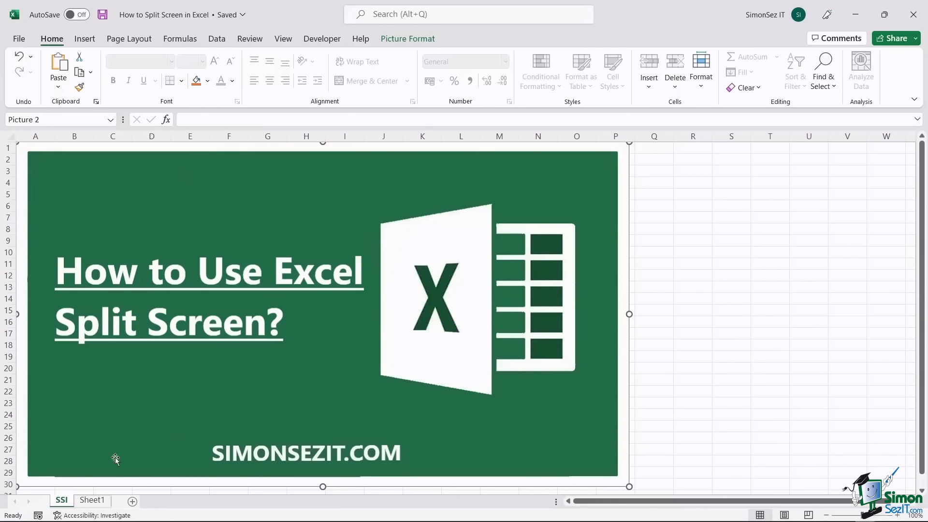
- Open Sheet1 and select cell A13, briefly selecting all of row 13
left_click(93, 500)
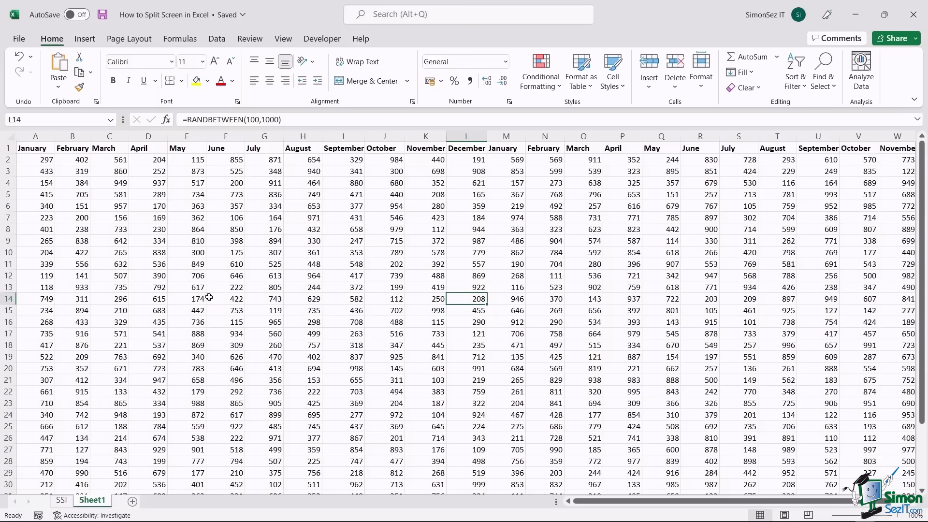
left_click(36, 286)
left_click(8, 287)
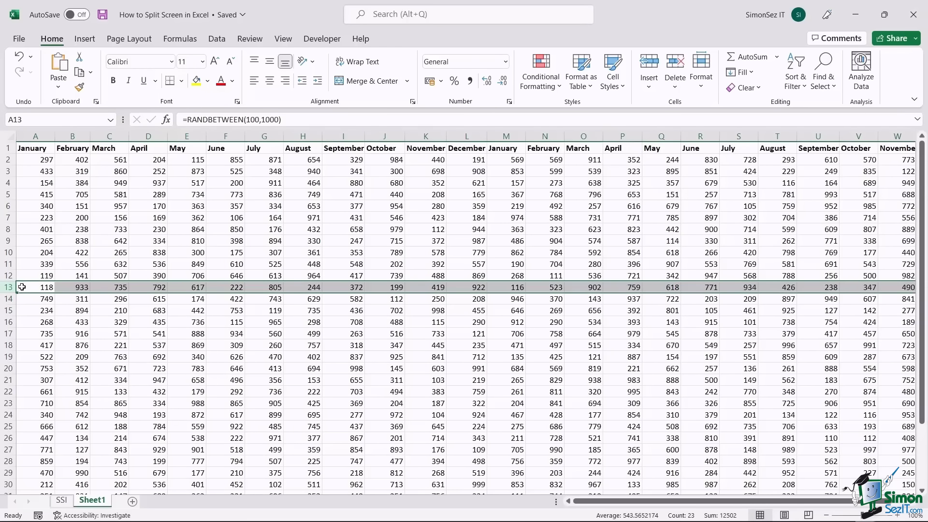
left_click(22, 286)
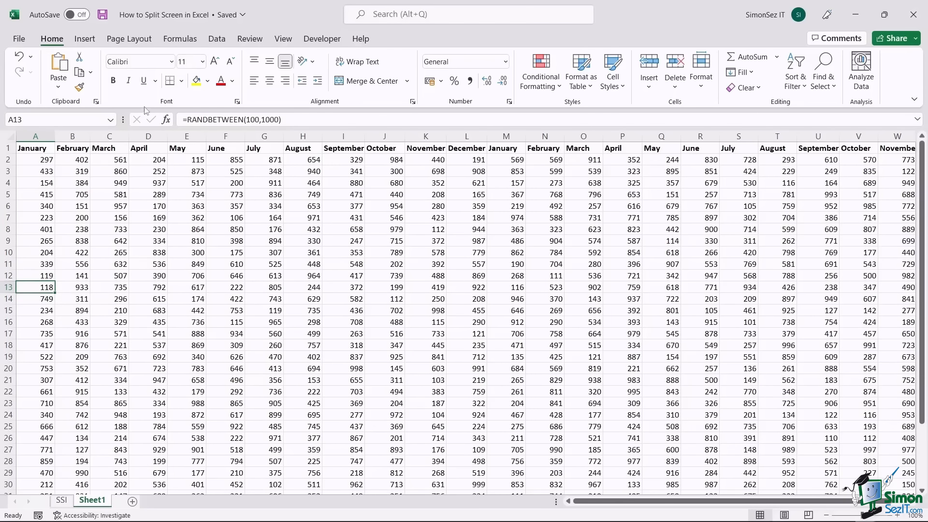
left_click(283, 42)
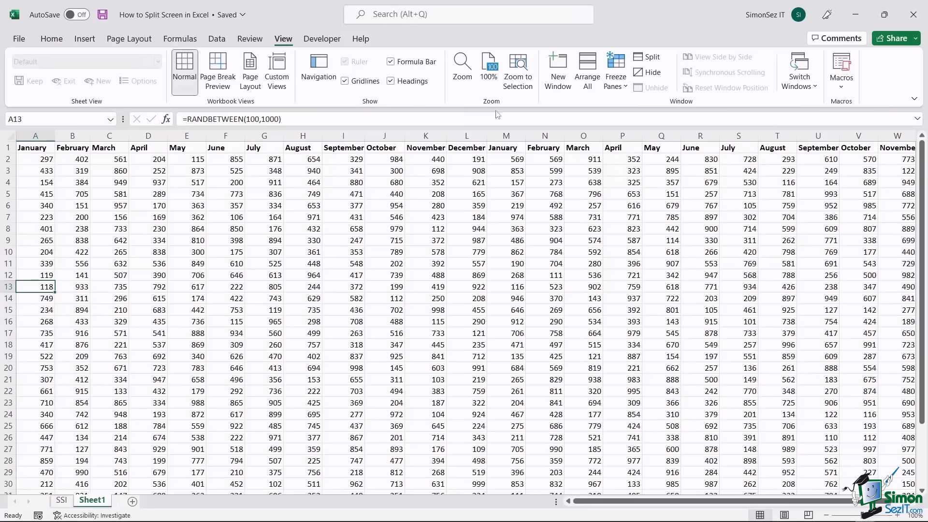
left_click(648, 57)
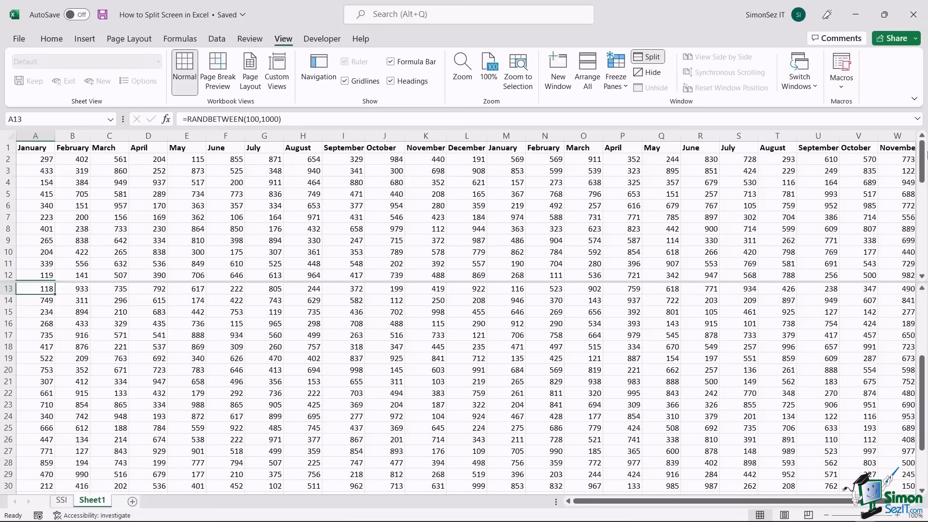
left_click_drag(924, 166, 927, 236)
scroll(834, 359, "down", 1)
scroll(834, 359, "up", 5)
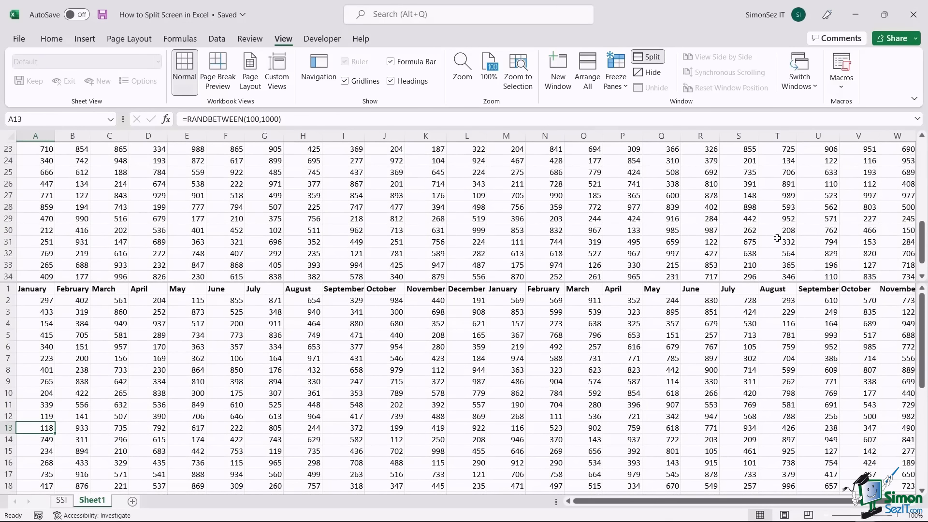
left_click_drag(502, 284, 505, 312)
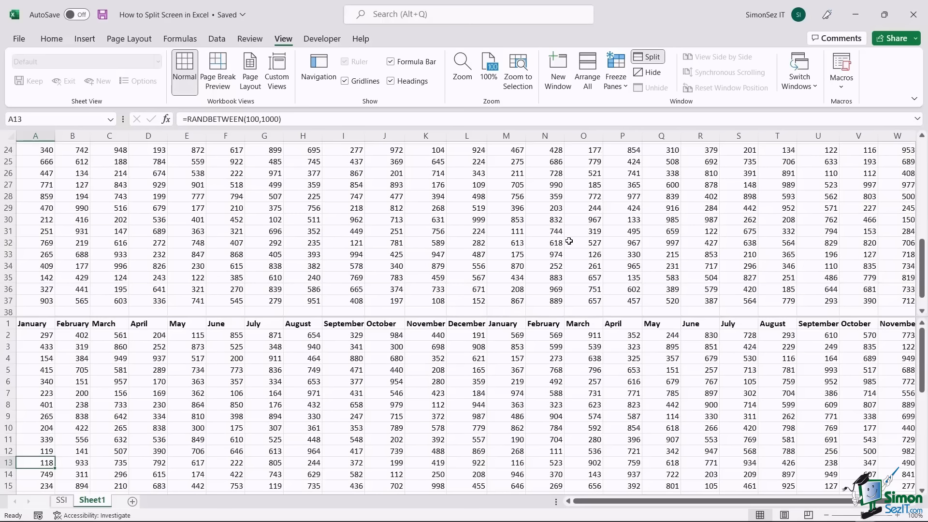
scroll(569, 241, "down", 3)
scroll(569, 241, "up", 3)
left_click_drag(522, 317, 524, 285)
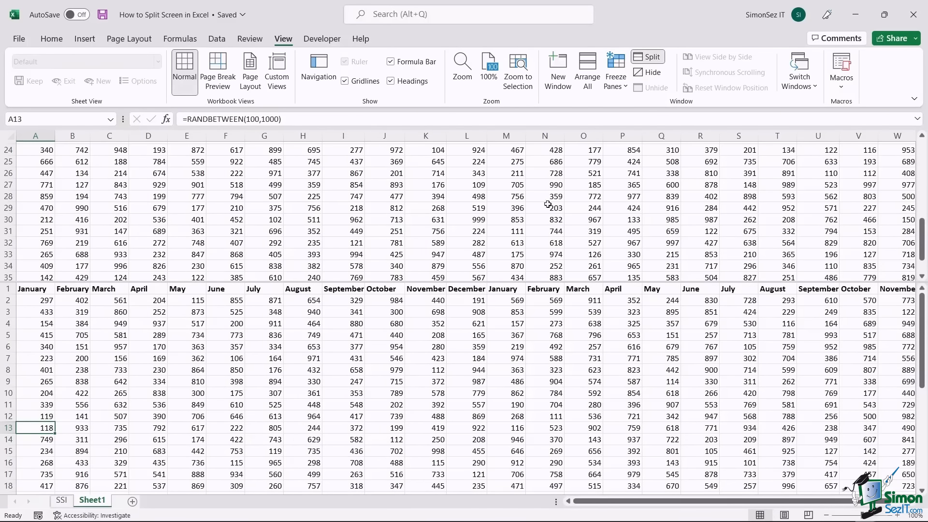
left_click(641, 61)
scroll(510, 239, "up", 7)
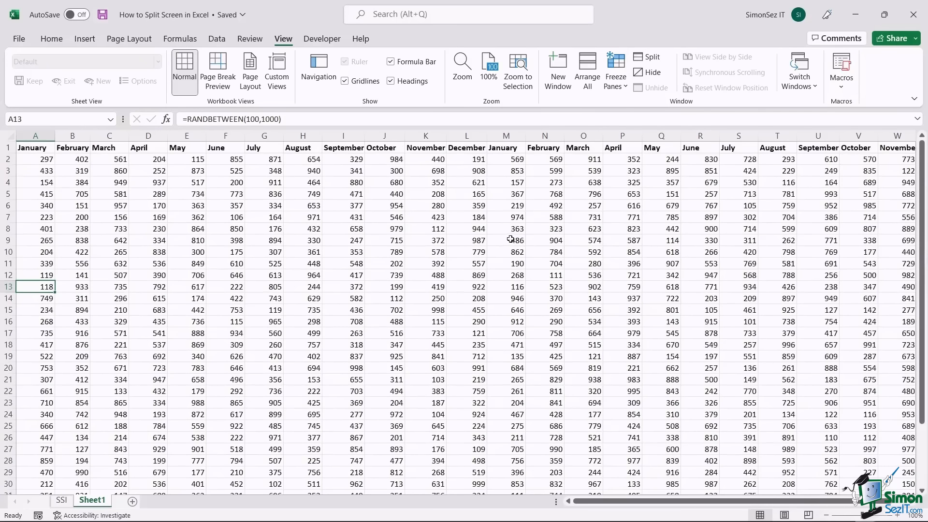
left_click(510, 136)
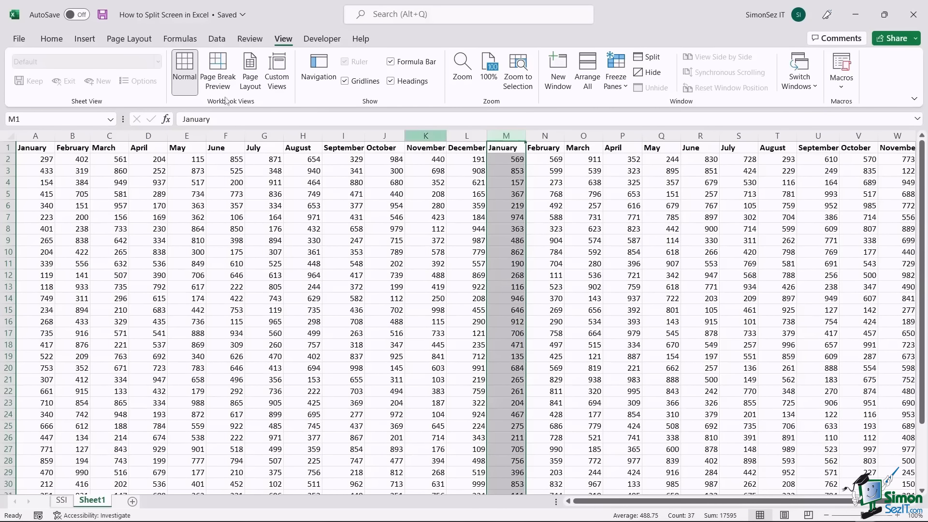
left_click(651, 57)
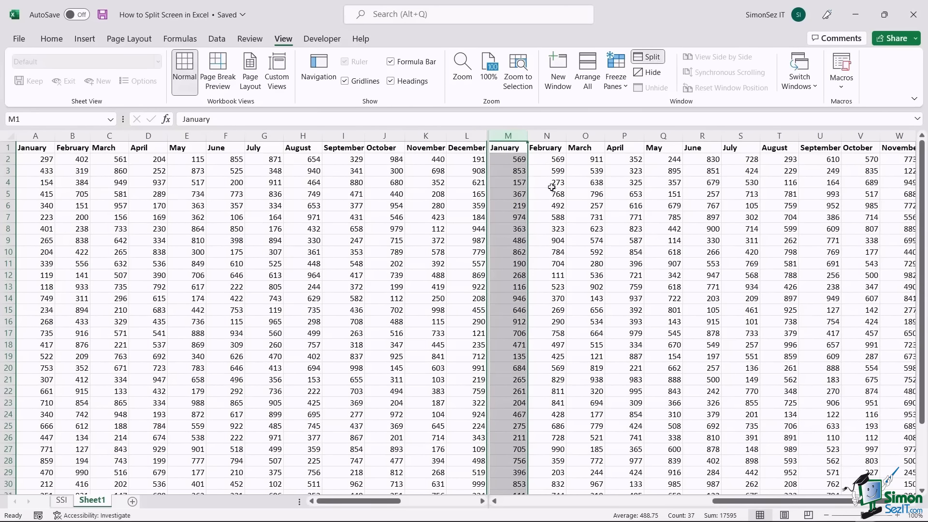
left_click(512, 151)
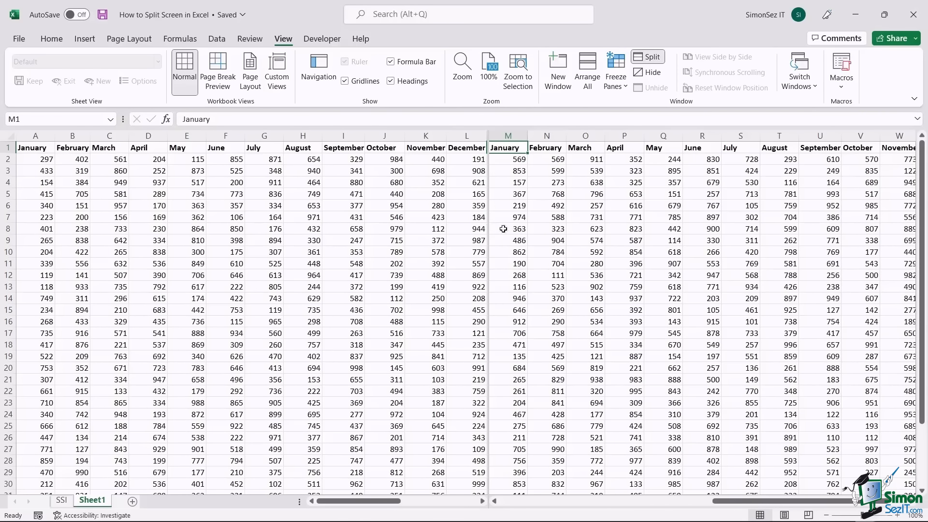
- Remove the existing vertical split and scroll the sheet
left_click(652, 58)
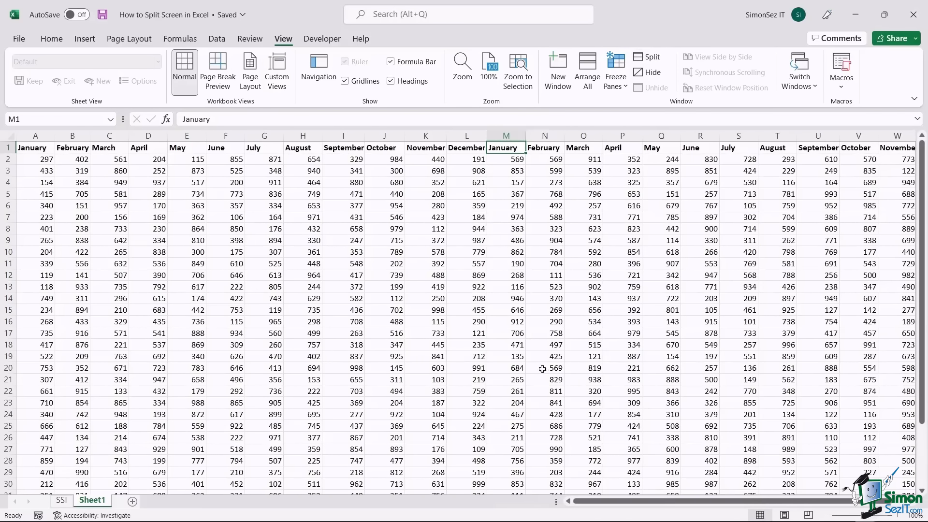
scroll(532, 358, "down", 2)
scroll(517, 346, "up", 2)
- Split Sheet1 into four panes at cell M15 and scroll the panes independently
left_click(512, 313)
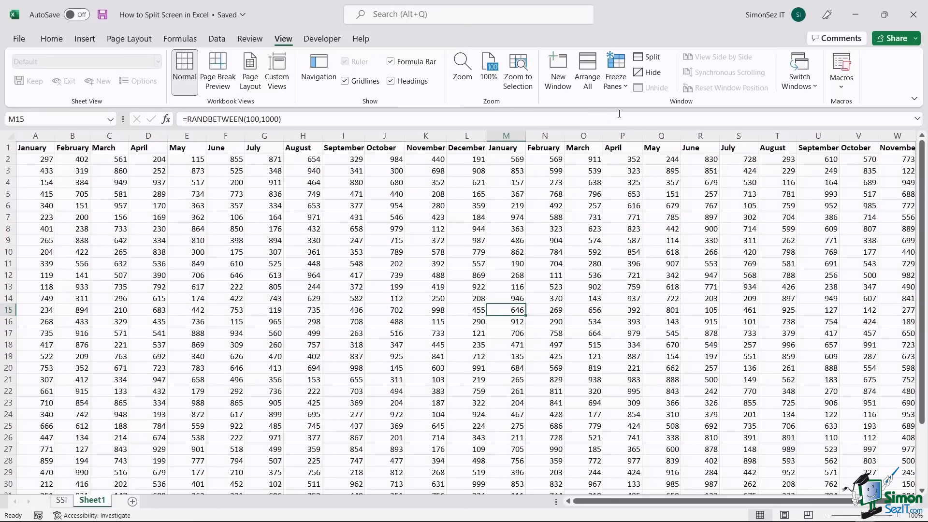
left_click(650, 58)
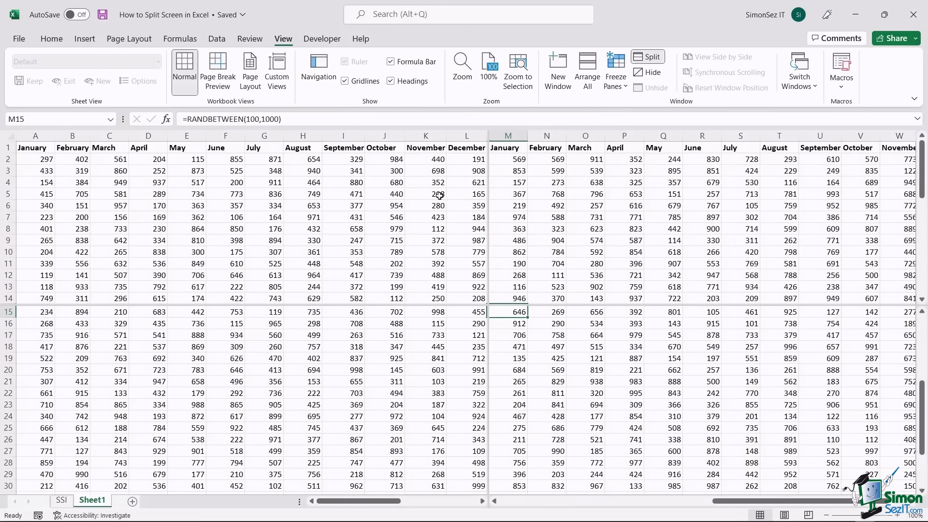
scroll(413, 349, "down", 3)
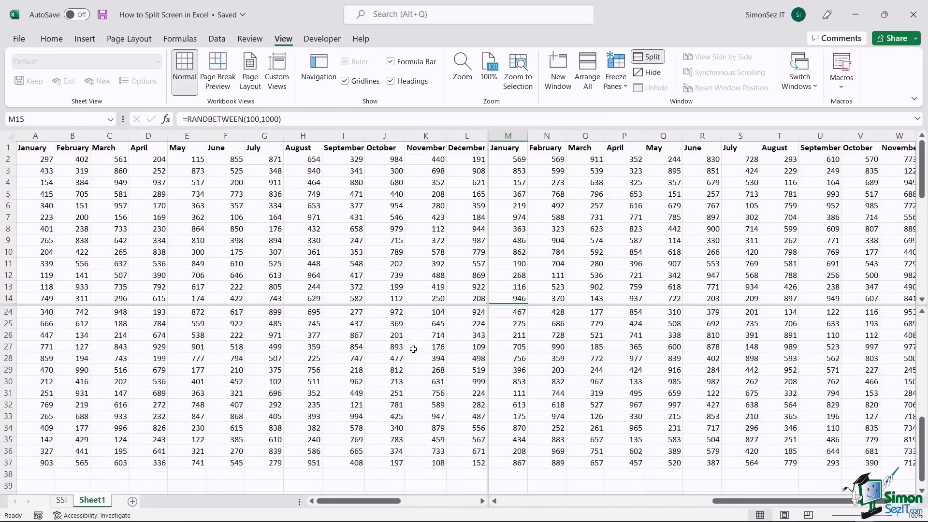
scroll(590, 355, "up", 6)
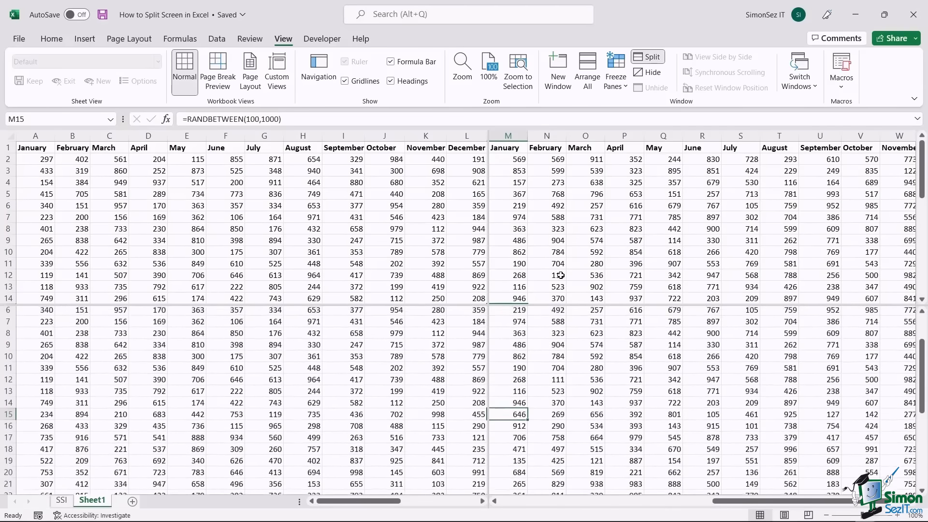
scroll(560, 273, "up", 2)
scroll(559, 232, "down", 3)
scroll(560, 232, "up", 2)
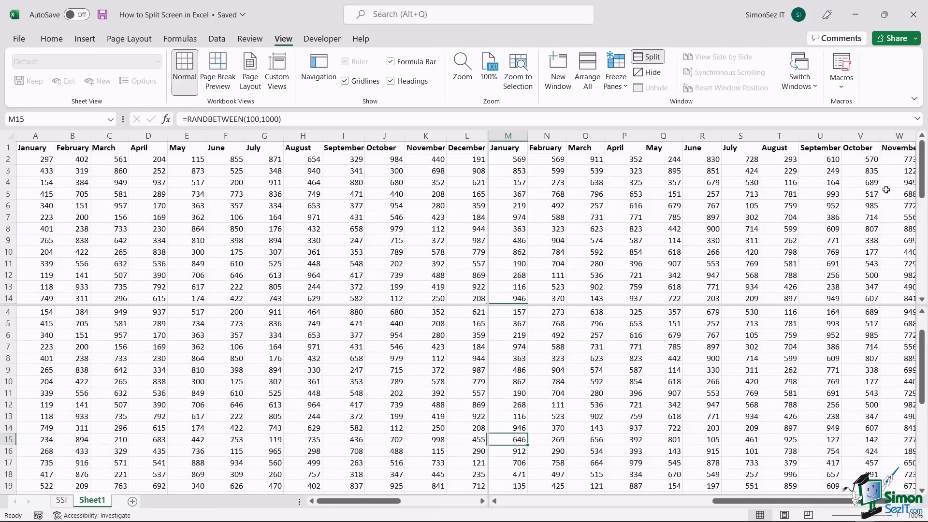
scroll(889, 174, "down", 3)
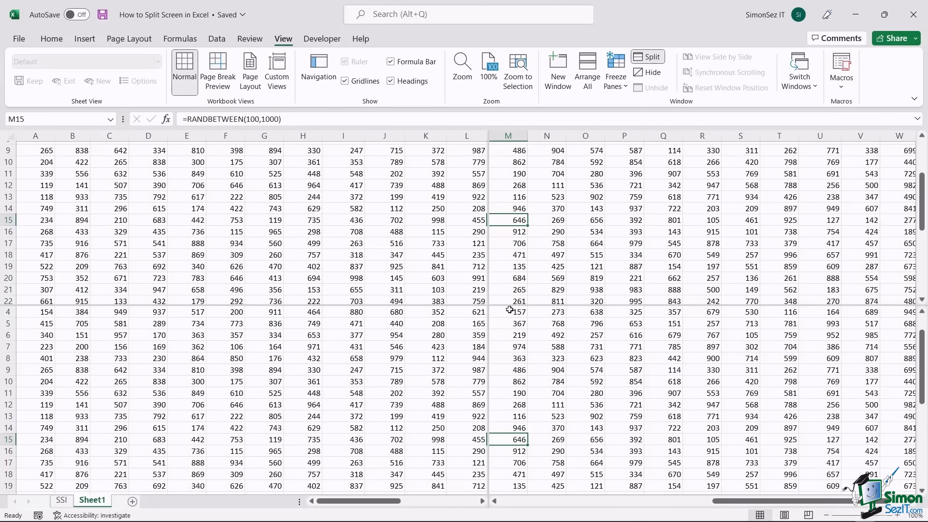
- Turn off the split view and switch to Sheet3
left_click(653, 58)
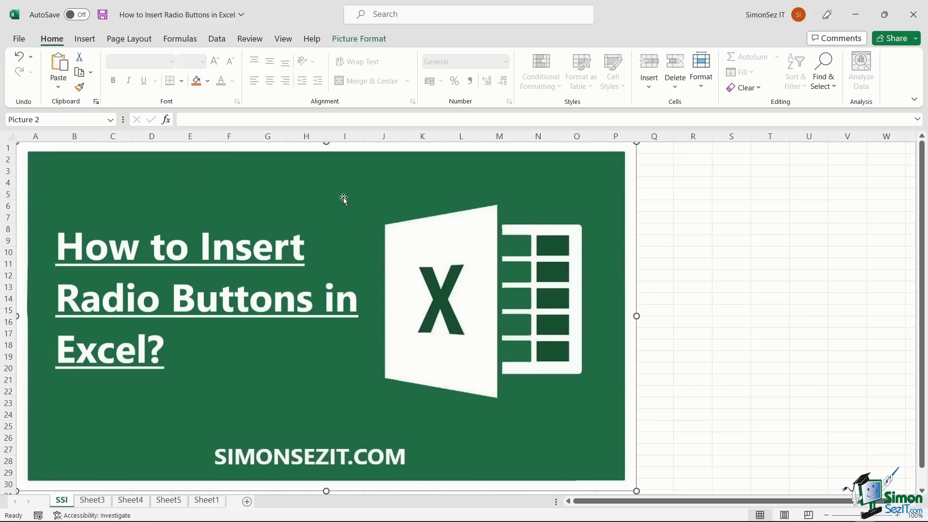
left_click(93, 500)
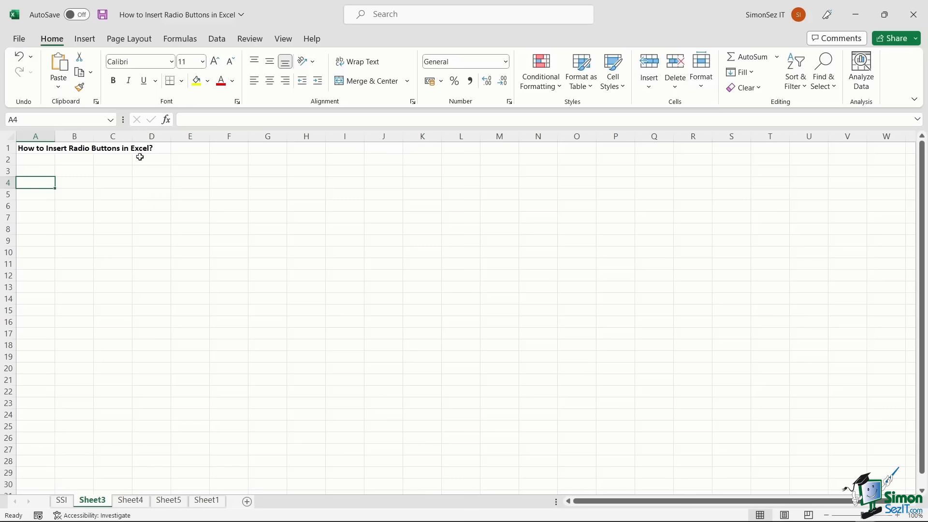
- Tick Developer under Customize the Ribbon in Excel Options and confirm
right_click(157, 39)
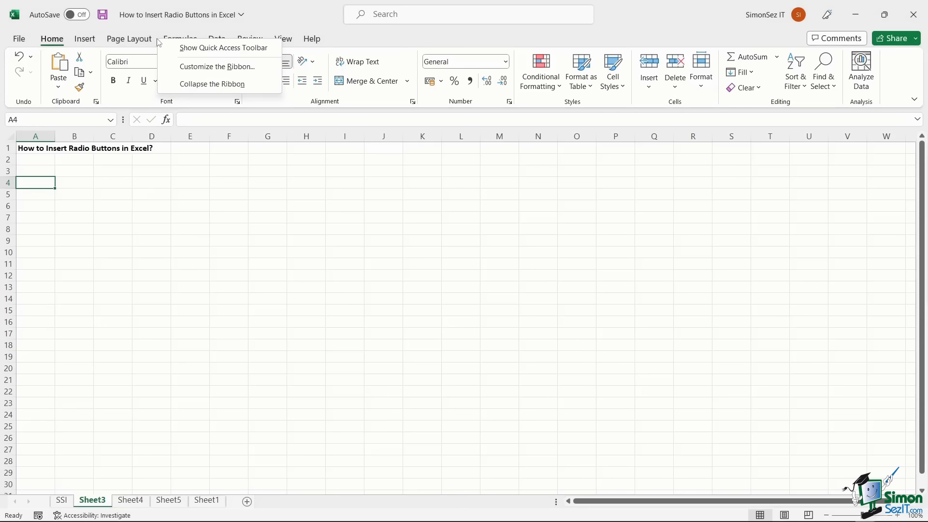
left_click(266, 70)
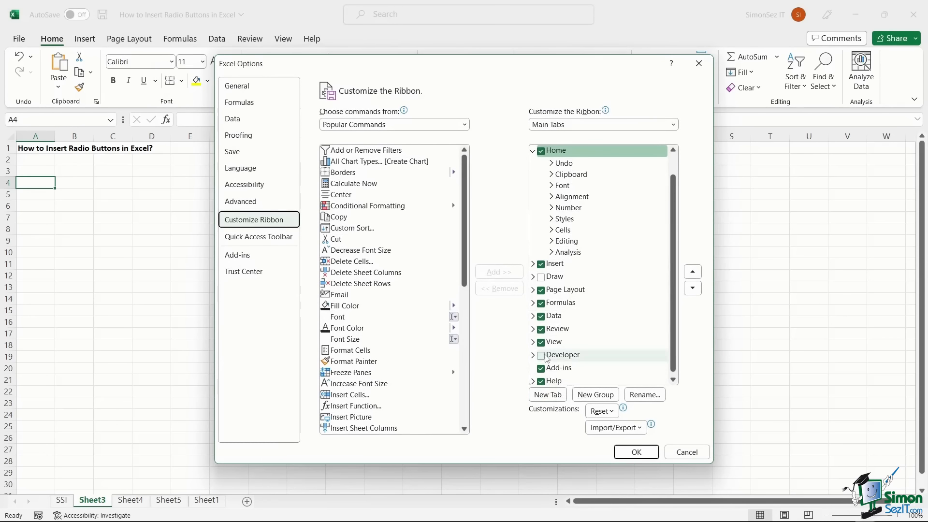
left_click(541, 356)
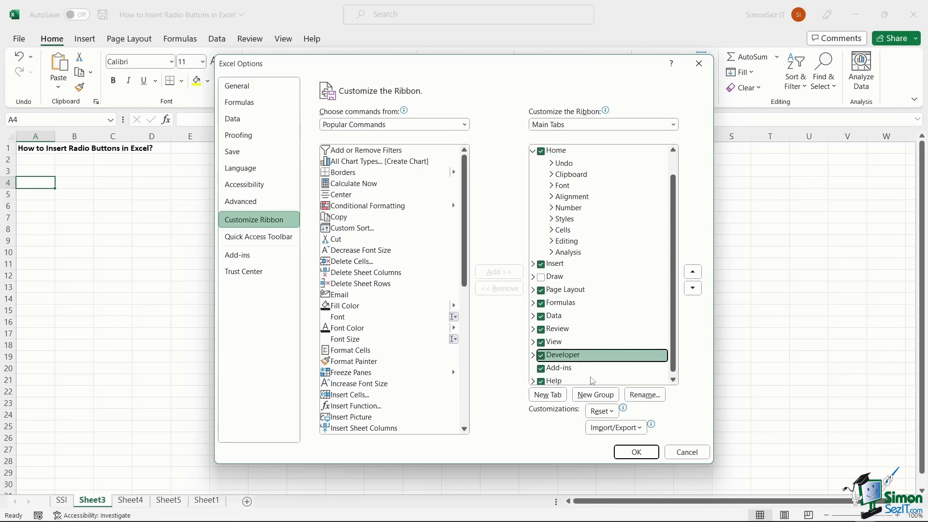
left_click(641, 456)
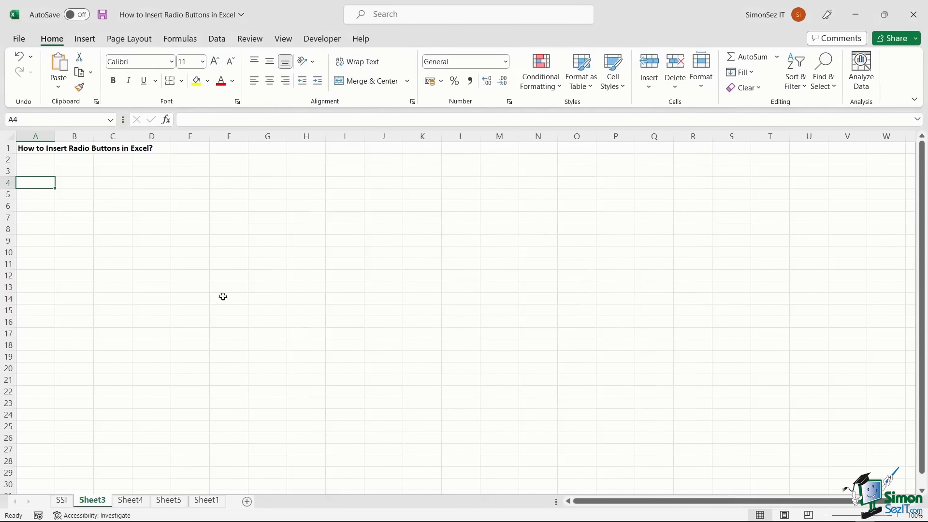
- Draw a Form Controls option button near cell B6 and widen it to show its label
left_click(80, 183)
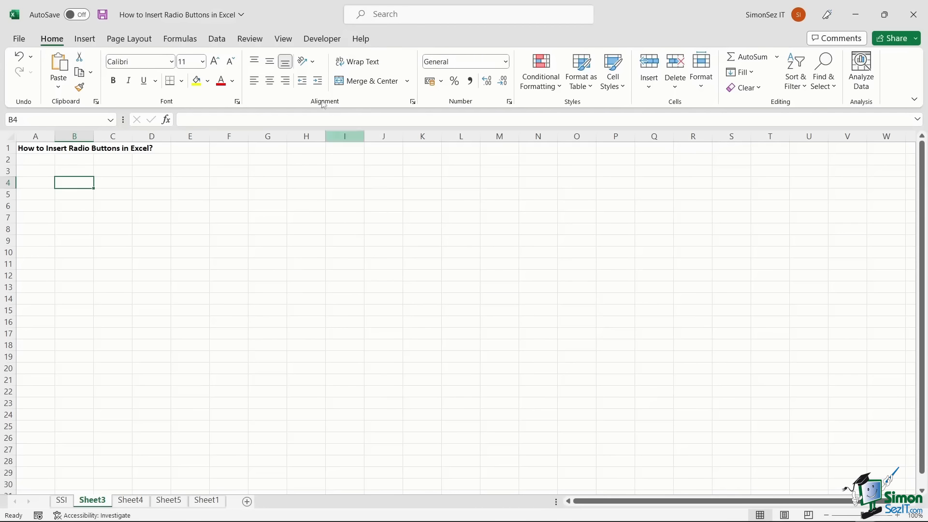
left_click(322, 40)
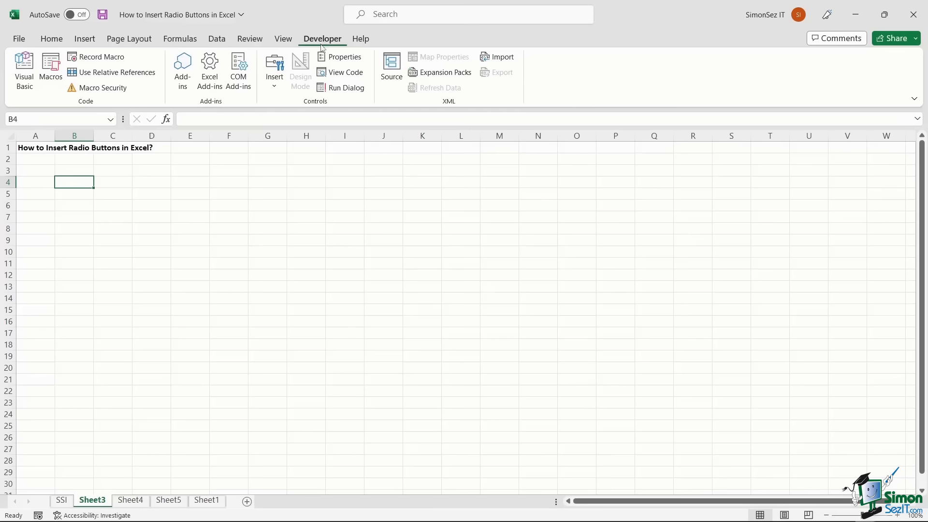
left_click(276, 83)
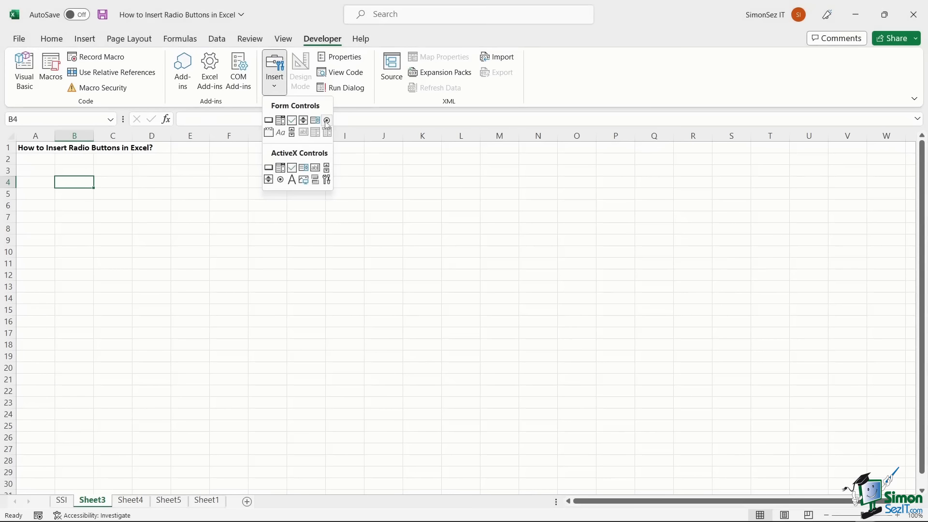
left_click(327, 120)
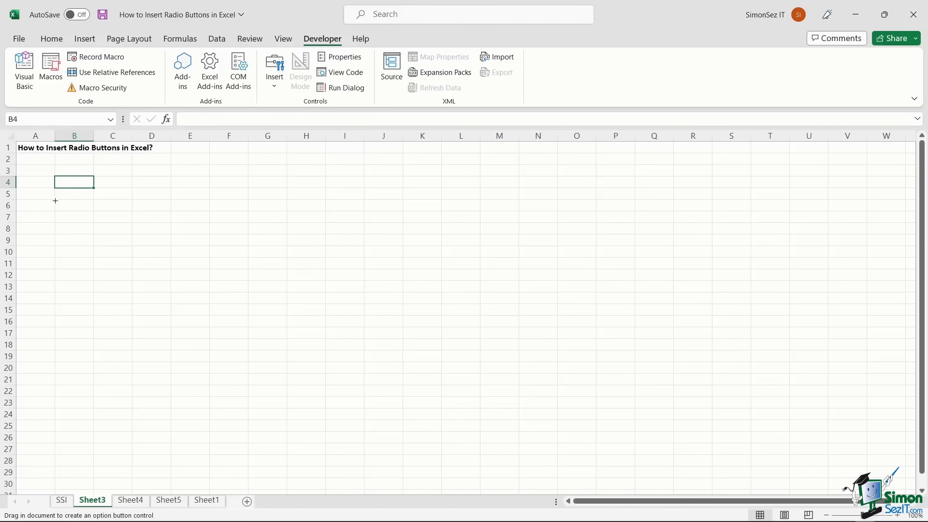
left_click_drag(55, 199, 95, 207)
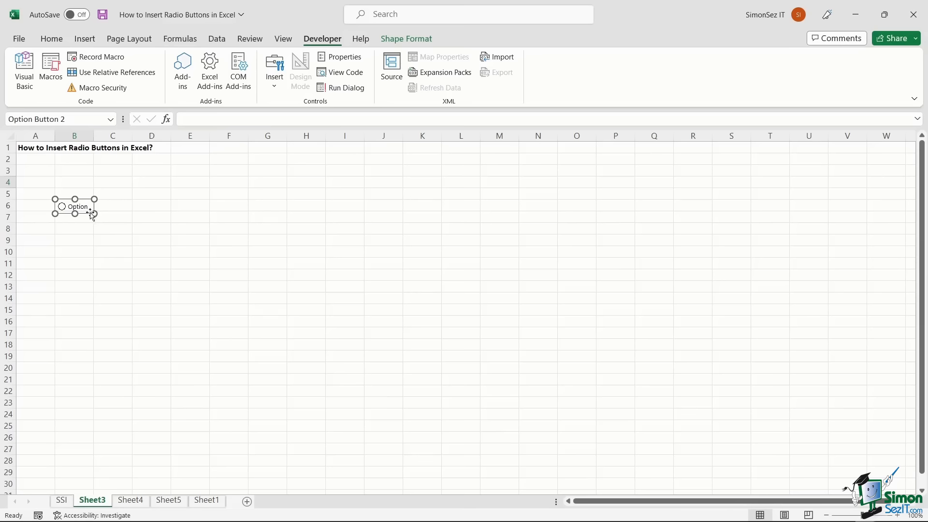
left_click_drag(94, 207, 110, 210)
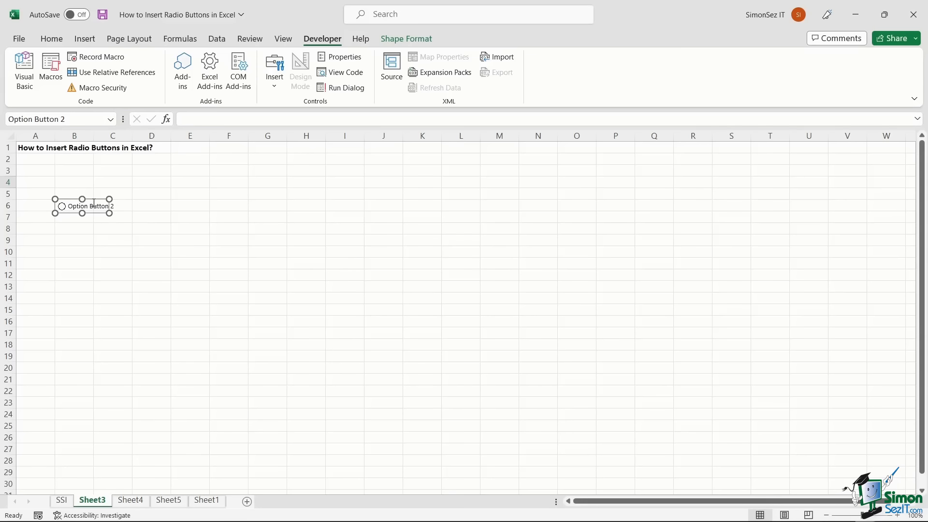
- Enlarge the option button so it spans columns B to D
left_click(94, 203)
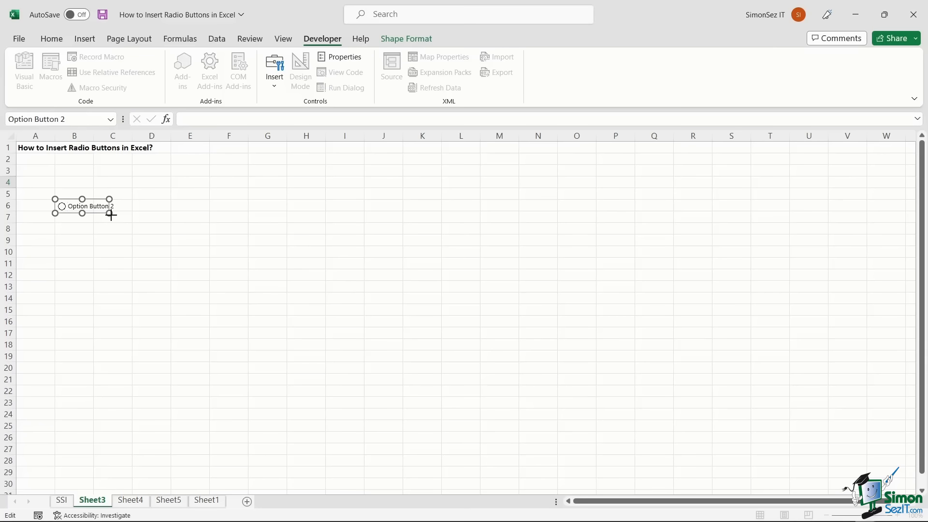
left_click_drag(110, 214, 138, 216)
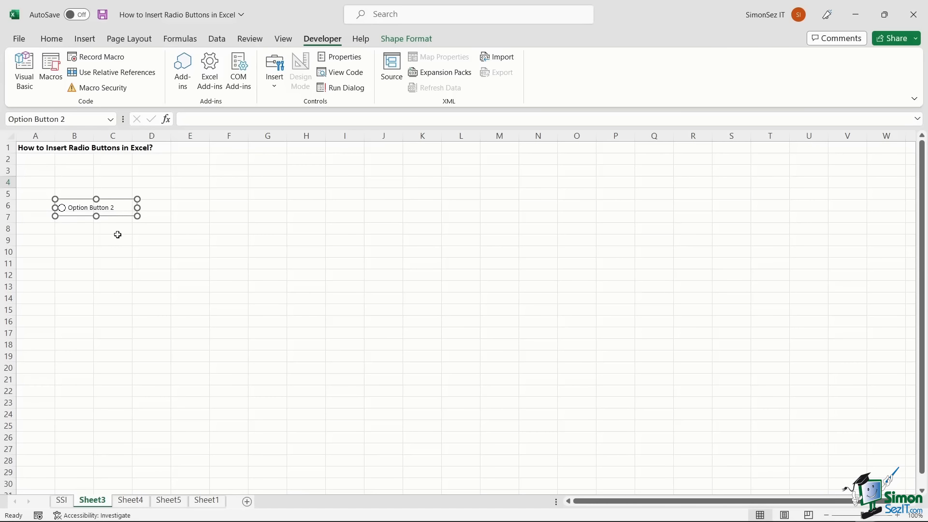
left_click_drag(140, 217, 145, 229)
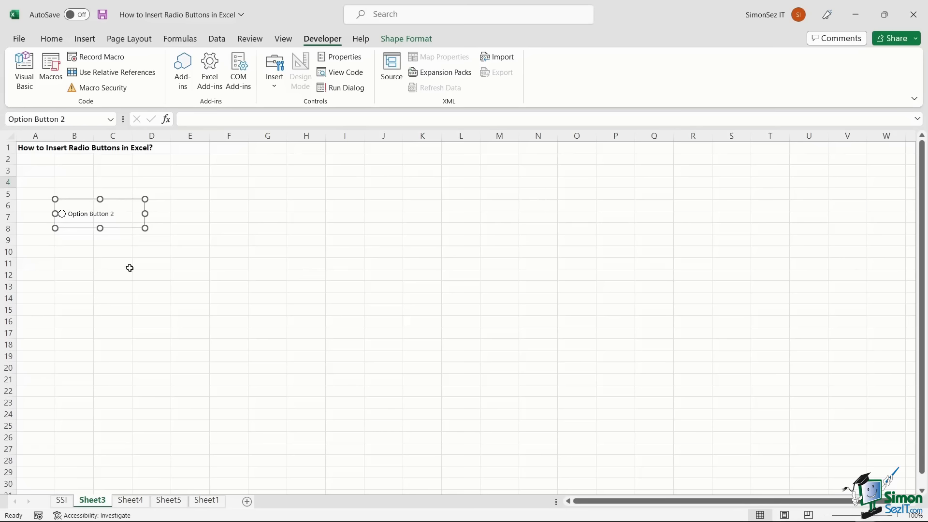
left_click(129, 264)
- Edit the Option Button 2 label text and deselect the button
left_click(89, 218, "ctrl")
left_click(89, 214)
left_click_drag(98, 214, 92, 213)
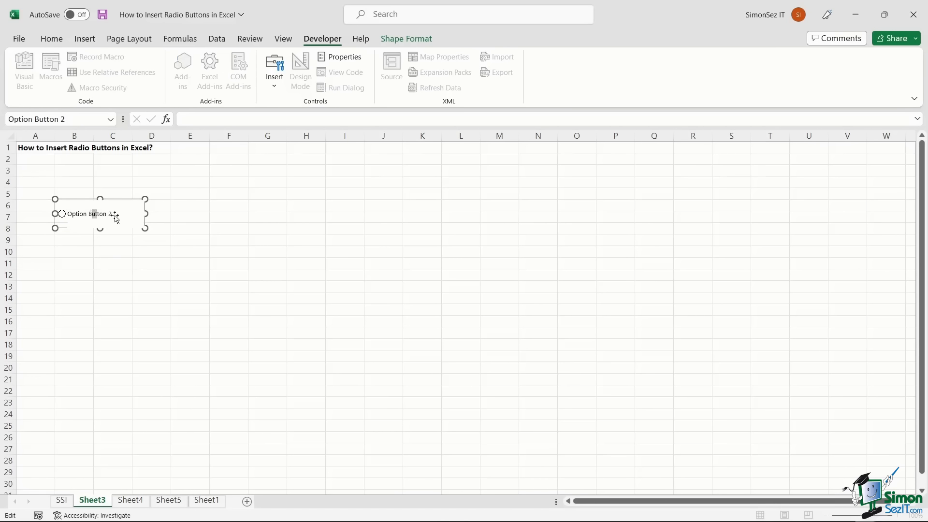
left_click(117, 258)
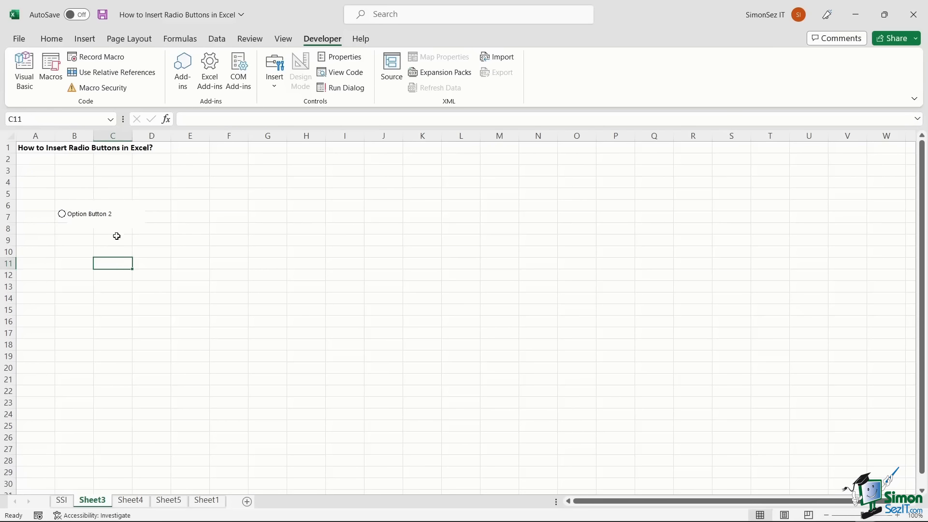
left_click(96, 218, "ctrl")
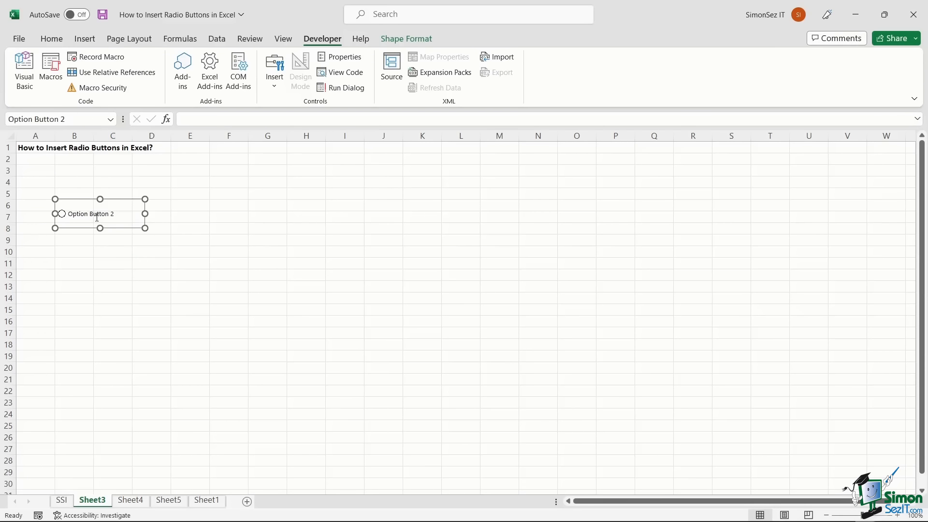
left_click(97, 218)
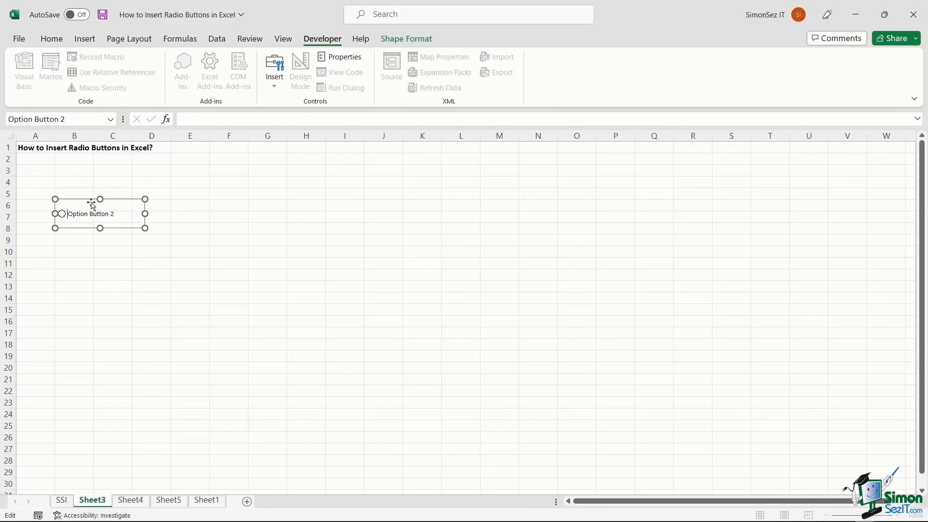
left_click(230, 197)
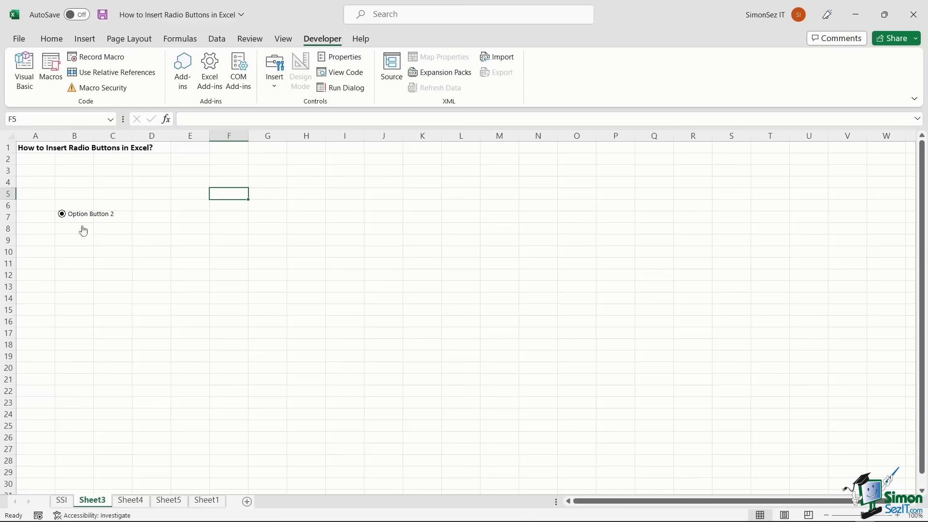
- Switch to Sheet4 and clear the selection from its four option buttons
left_click(132, 501)
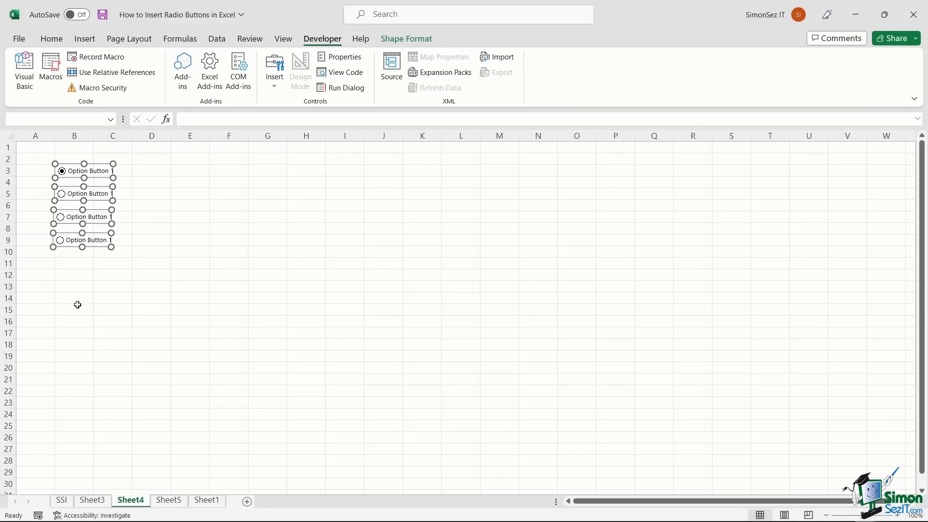
left_click(160, 228)
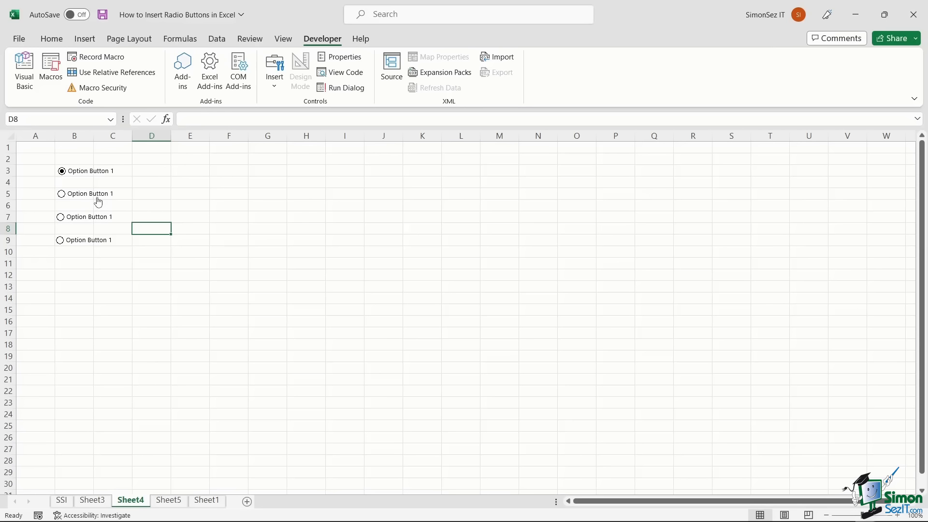
left_click(202, 284)
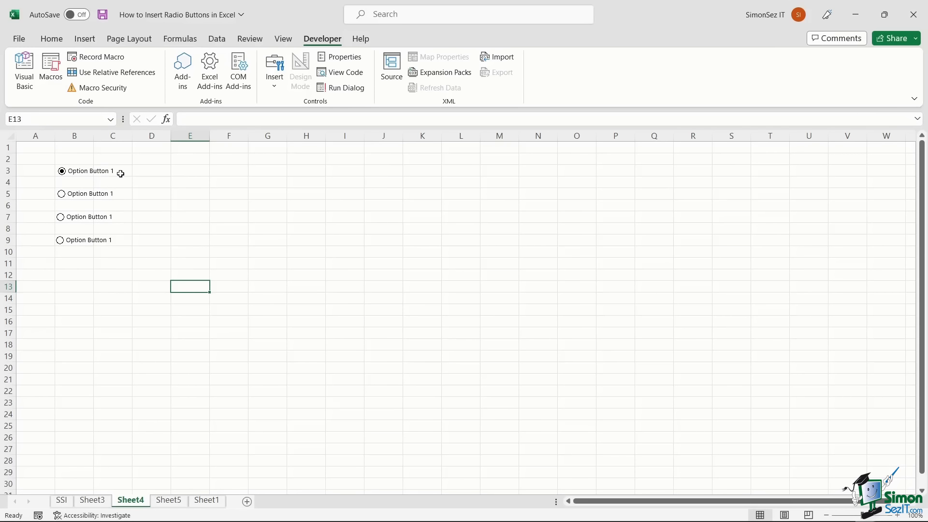
- Set the fourth option button's cell link to $E$3 via Format Control, then open Sheet5
left_click(84, 240, "ctrl")
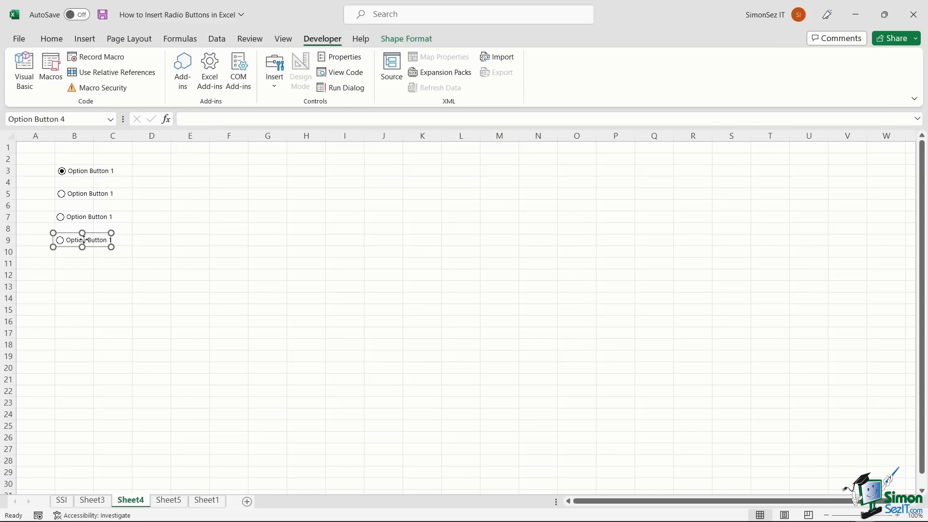
right_click(84, 239)
left_click(118, 375)
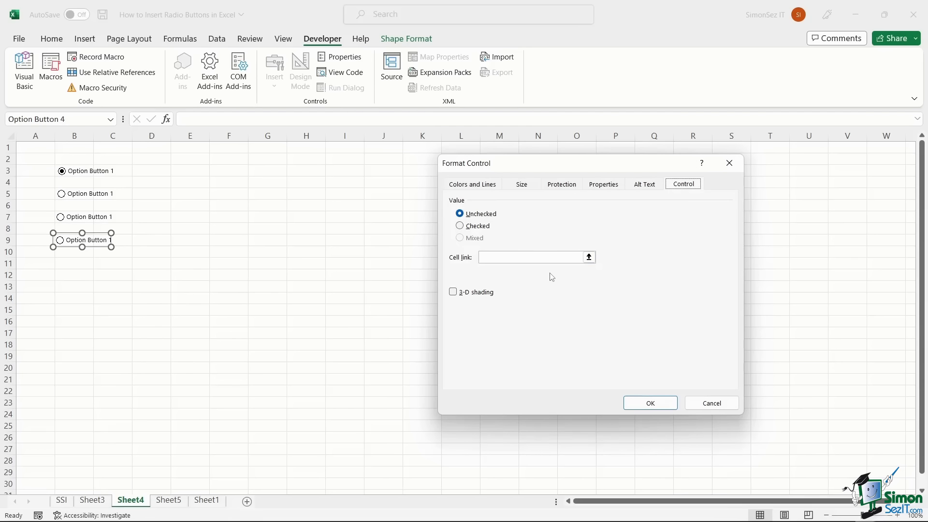
left_click(589, 257)
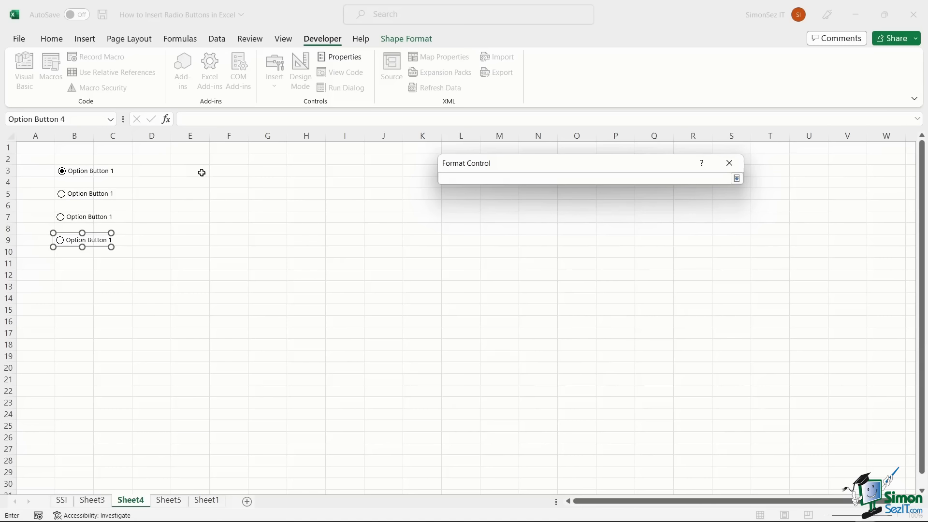
left_click(201, 172)
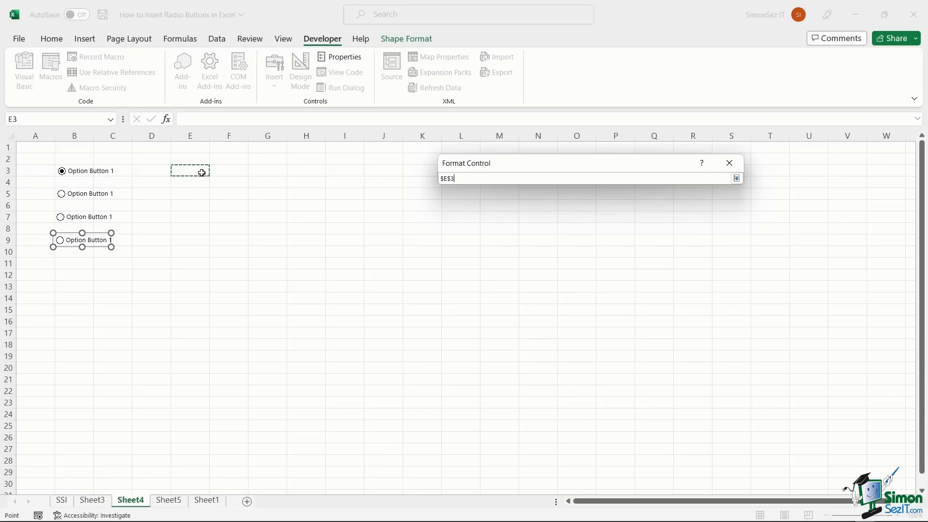
left_click(737, 179)
left_click(650, 402)
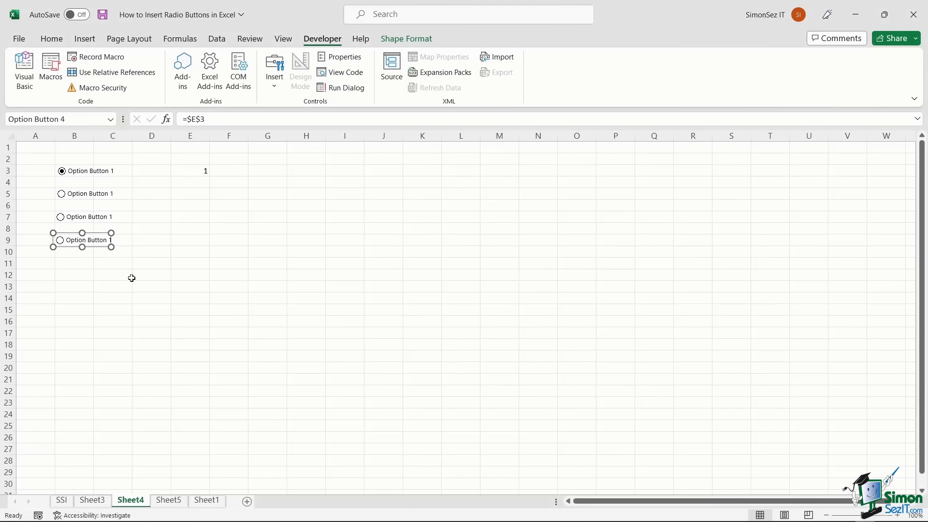
left_click(169, 500)
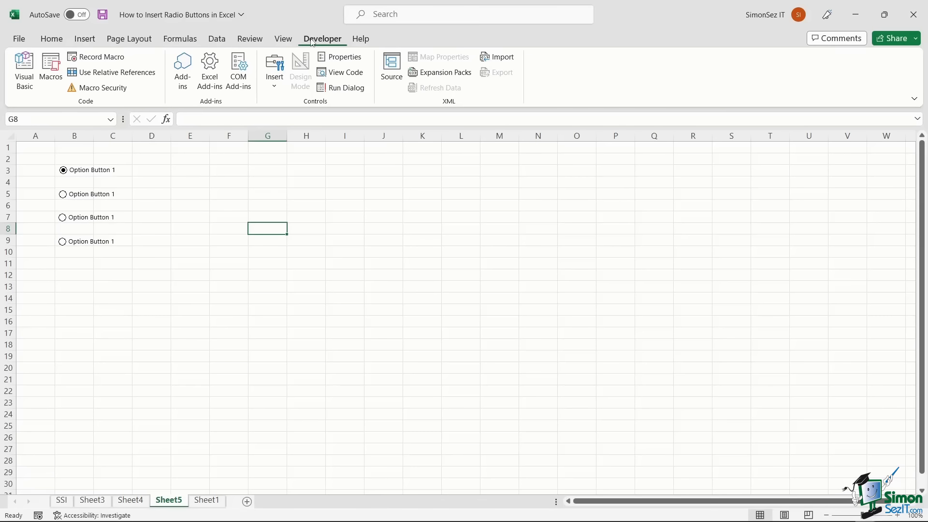
- Draw a group box around the four option buttons
left_click(274, 80)
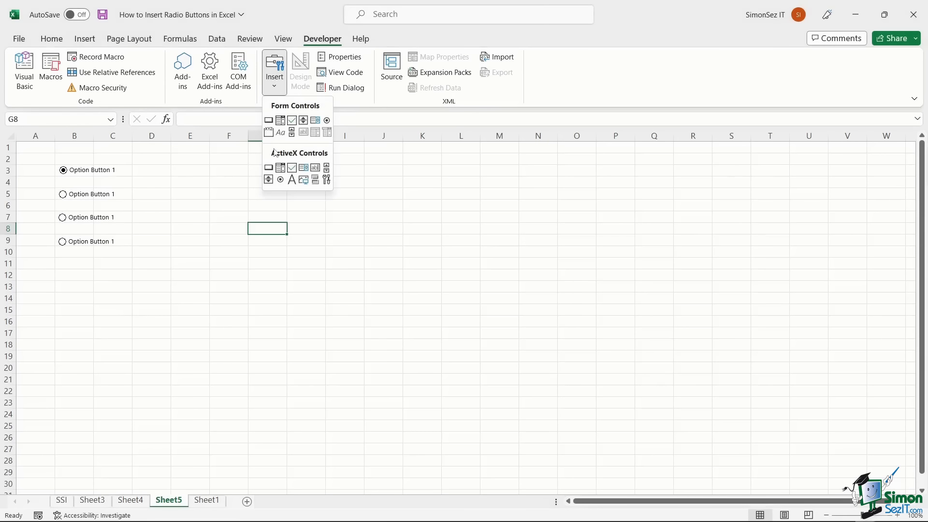
left_click(268, 132)
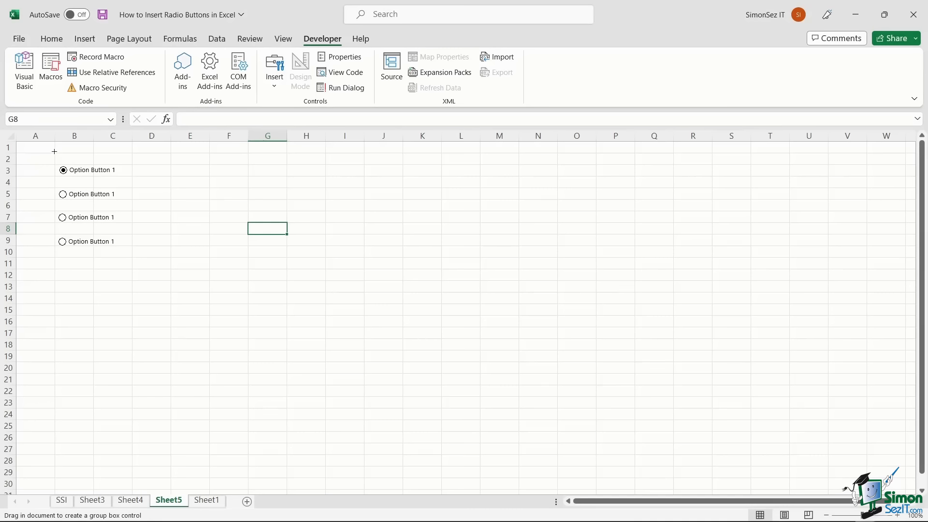
left_click_drag(54, 152, 132, 258)
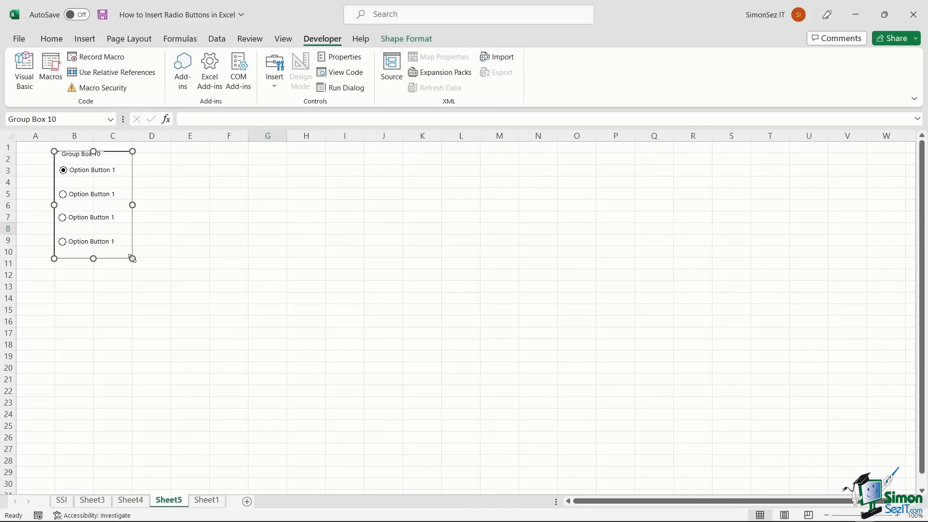
left_click(81, 154)
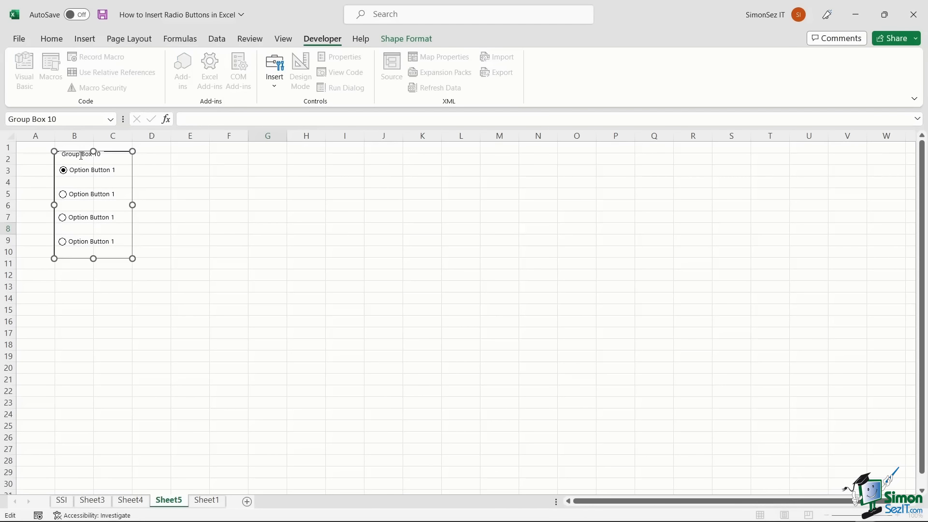
right_click(81, 154)
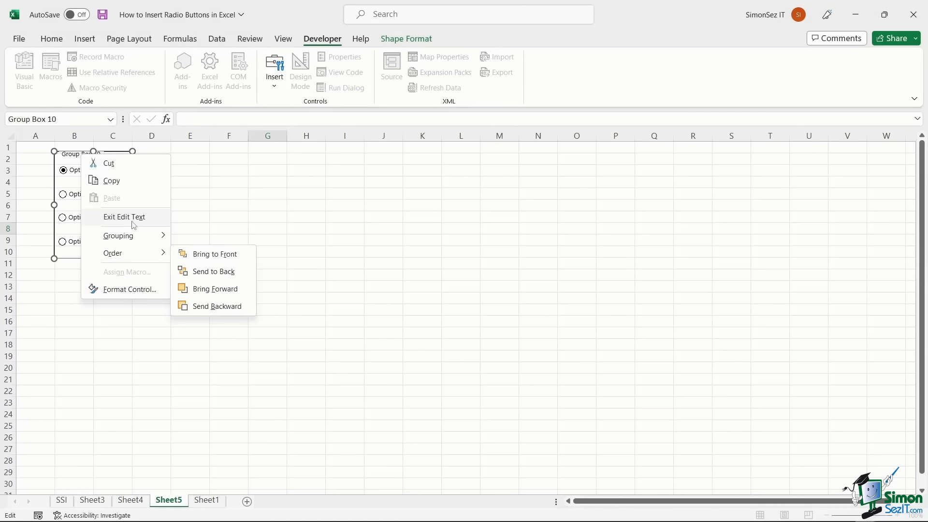
left_click(156, 222)
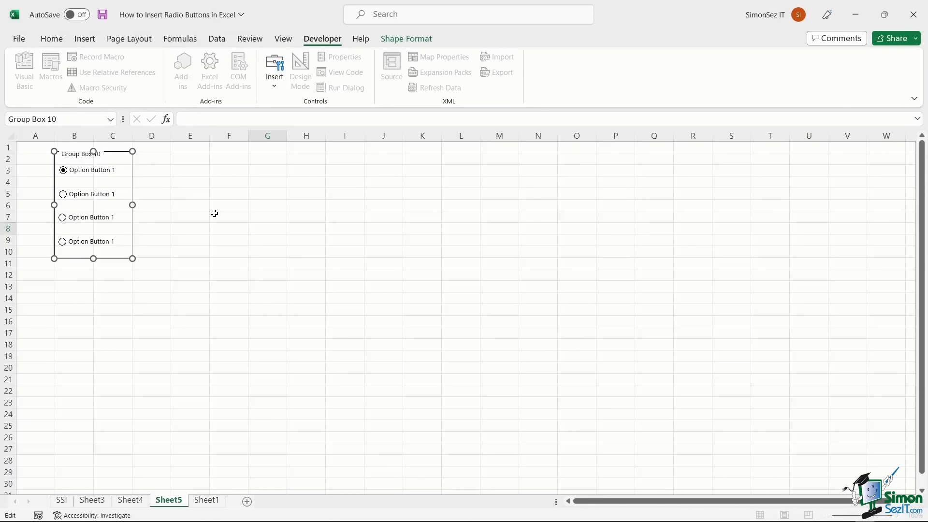
- Select the group box and all four option buttons and group them into one object
left_click(112, 175, "ctrl")
left_click(104, 197, "ctrl")
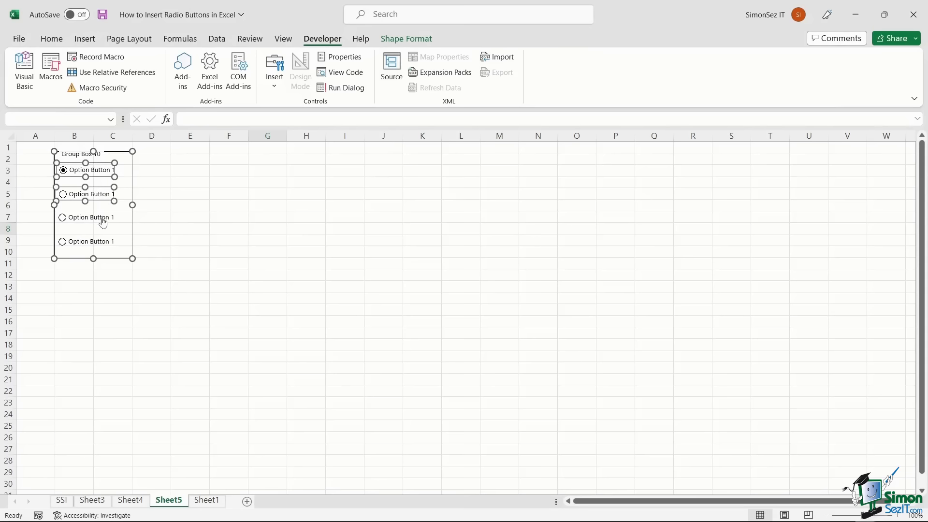
left_click(103, 222, "ctrl")
left_click(102, 245, "ctrl")
right_click(109, 214)
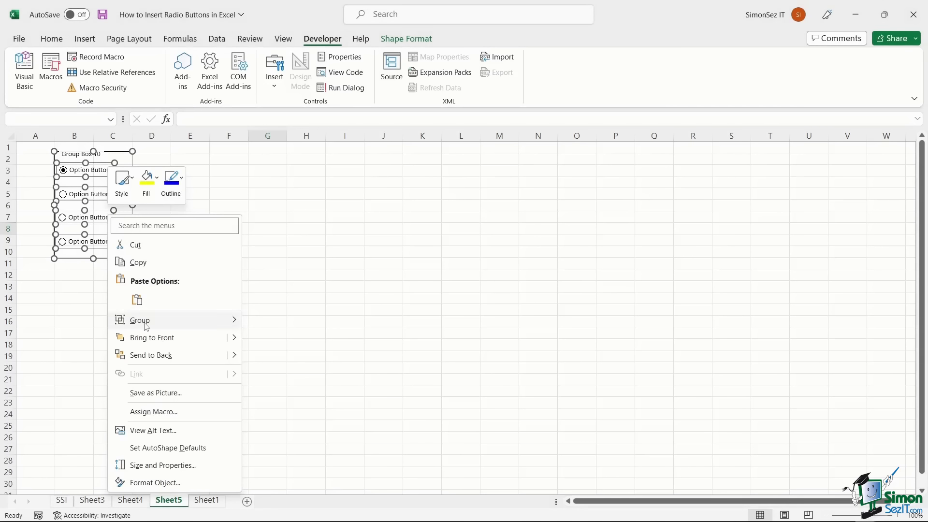
mouse_move(222, 320)
left_click(261, 321)
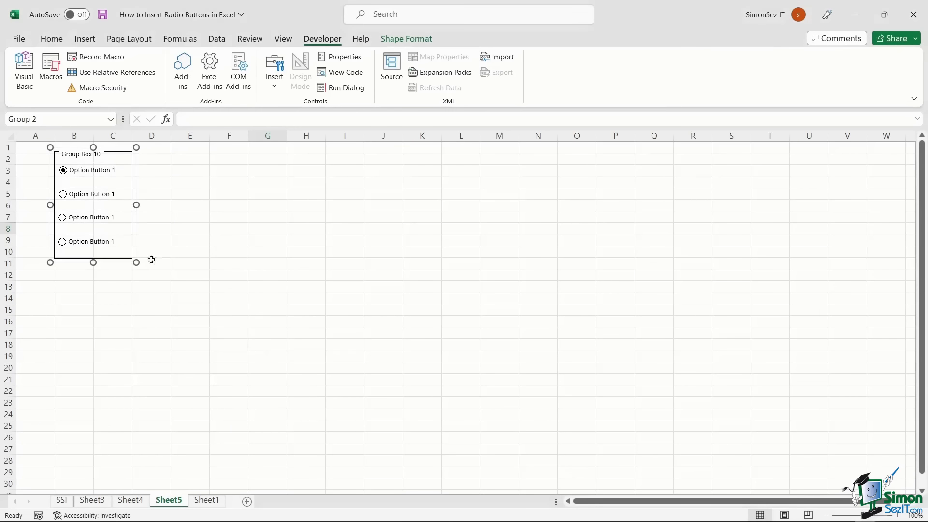
- Move the option button group down to rows 5–14 and choose the second option
left_click_drag(115, 264, 122, 299)
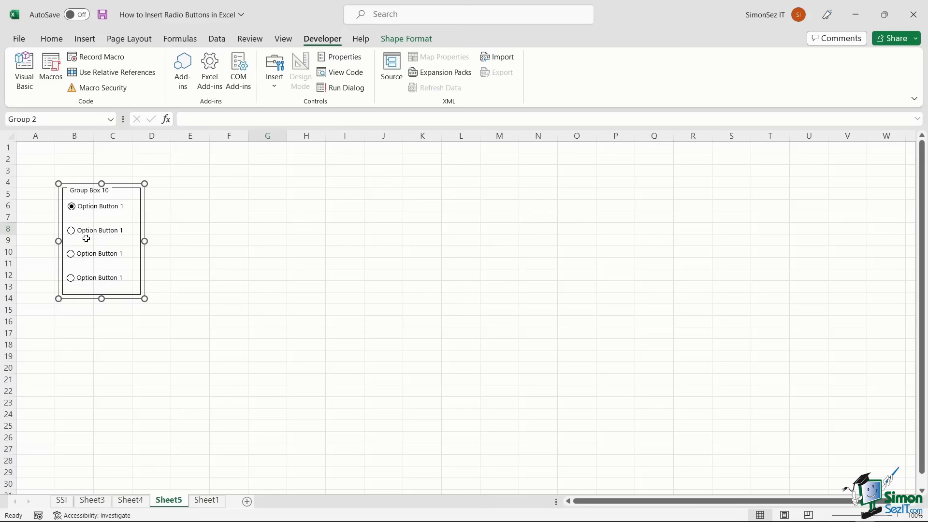
left_click(70, 234)
left_click(265, 234)
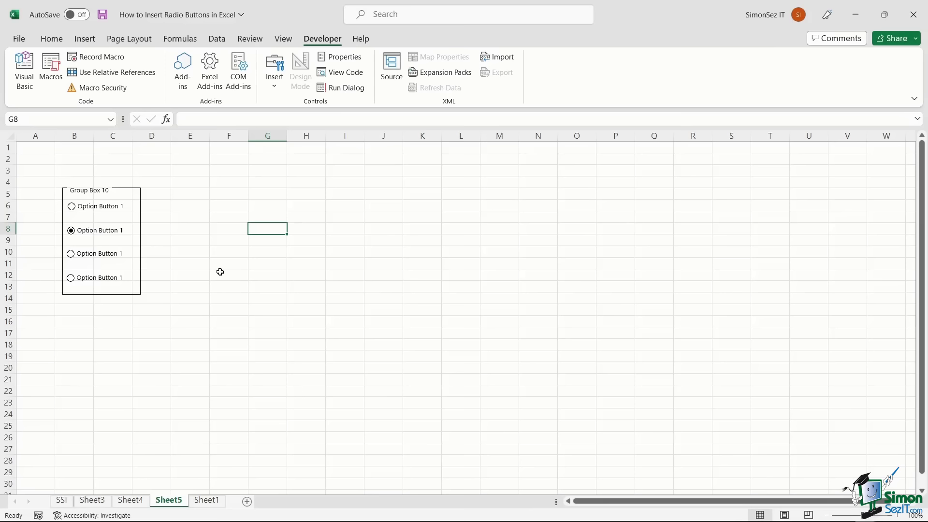
- Test selecting the whole group and each option button on its own, then clear the selection
left_click(108, 234, "ctrl")
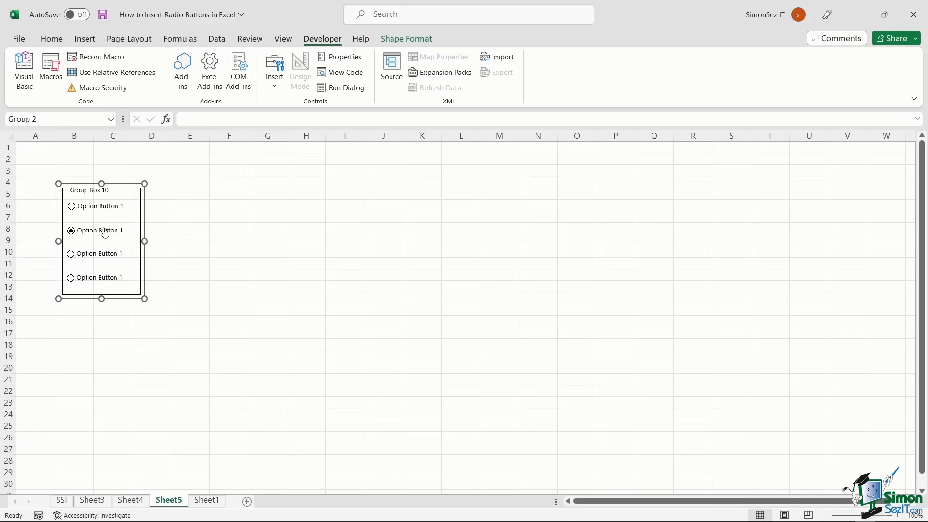
left_click(105, 228, "ctrl")
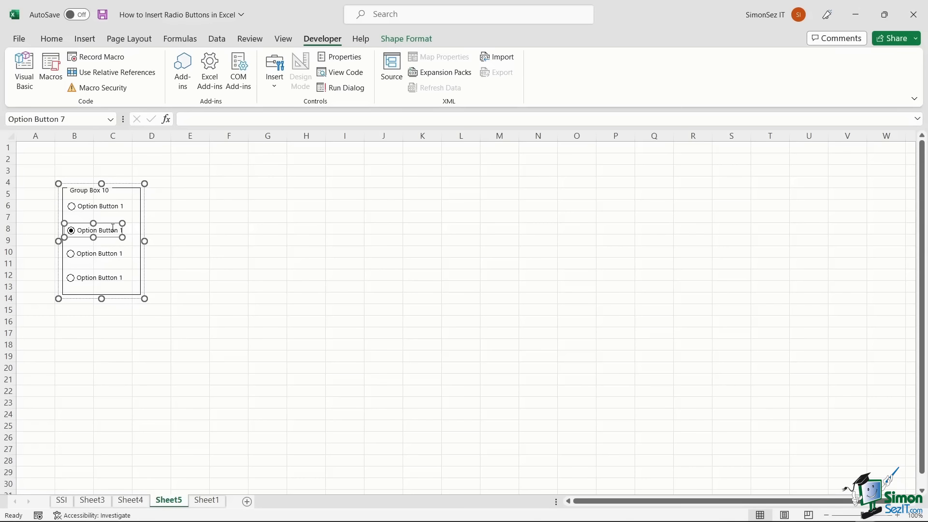
left_click(113, 228)
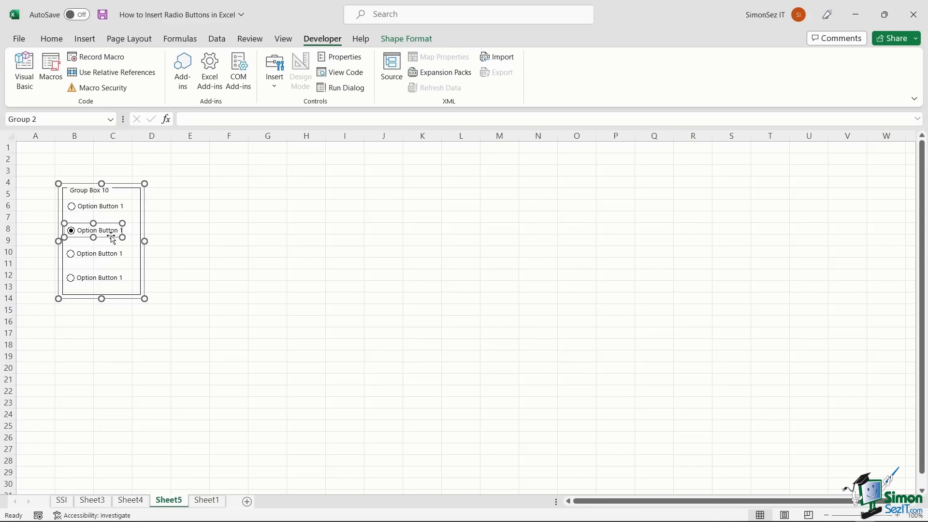
left_click(107, 211)
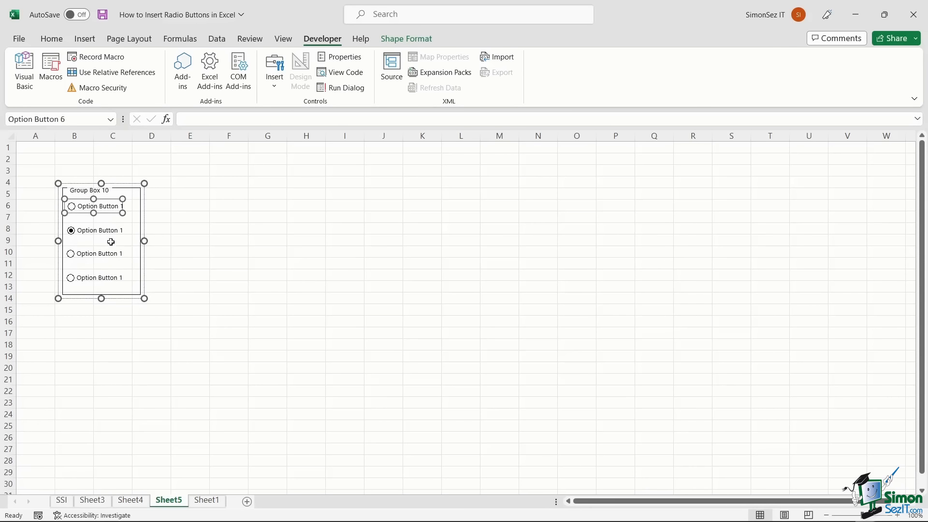
key("Escape")
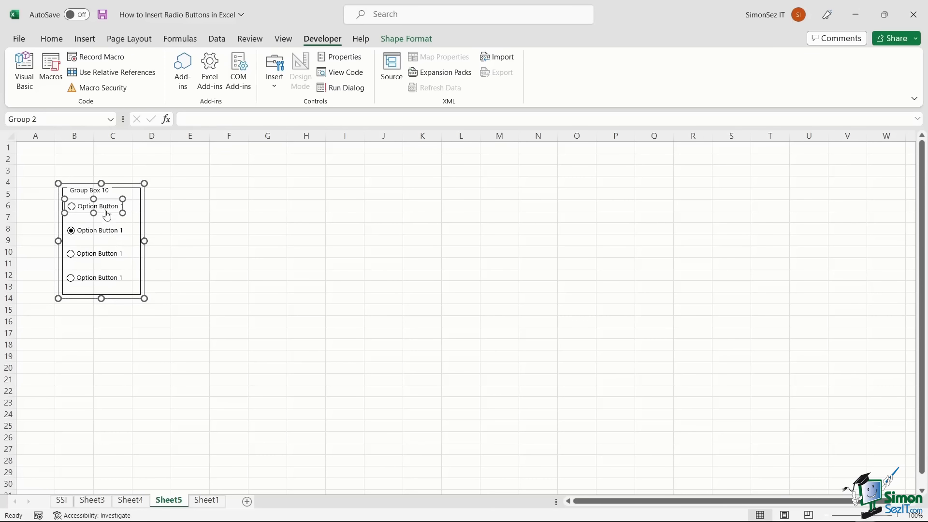
key("Escape")
key("Delete")
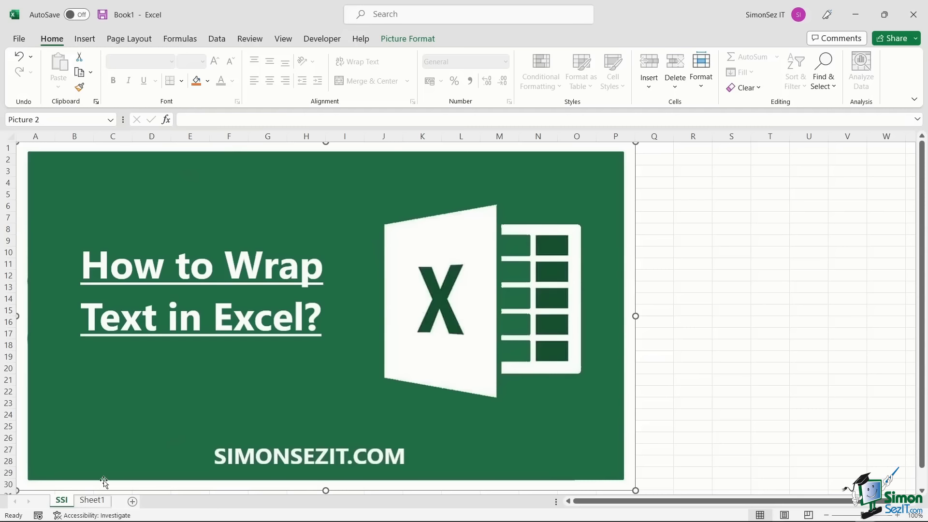
- On Sheet1, apply Wrap Text to cell A3 so its sentence spans six lines
left_click(94, 505)
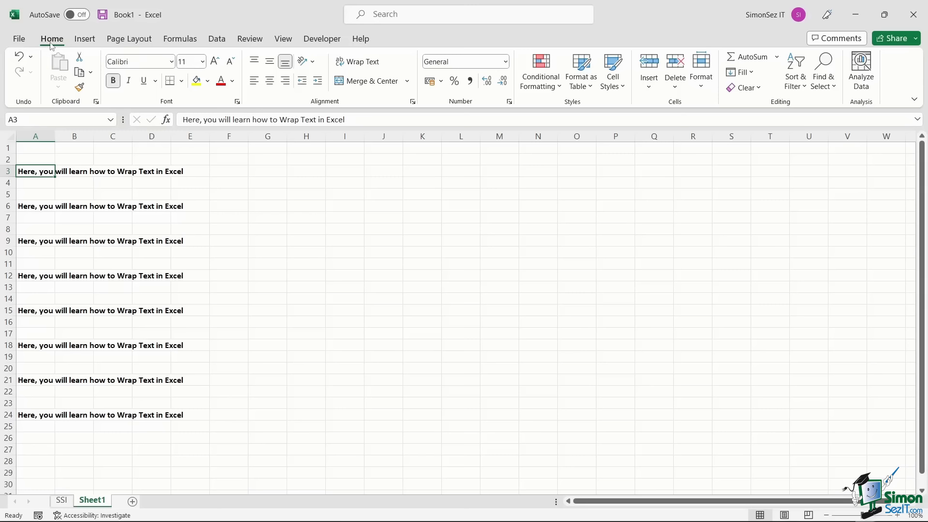
left_click(370, 71)
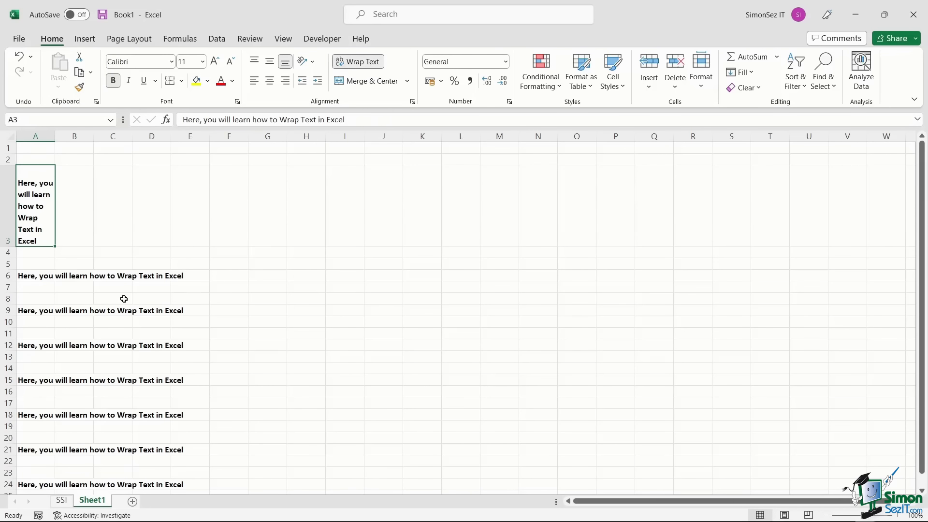
scroll(123, 299, "down", 3)
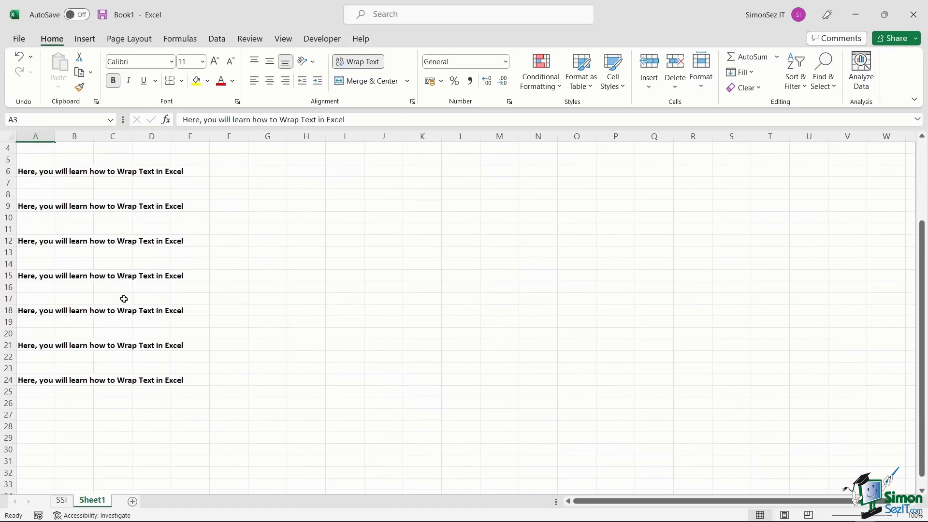
- Widen column A by dragging its header border, pull it back partway, and select A9
left_click(27, 171)
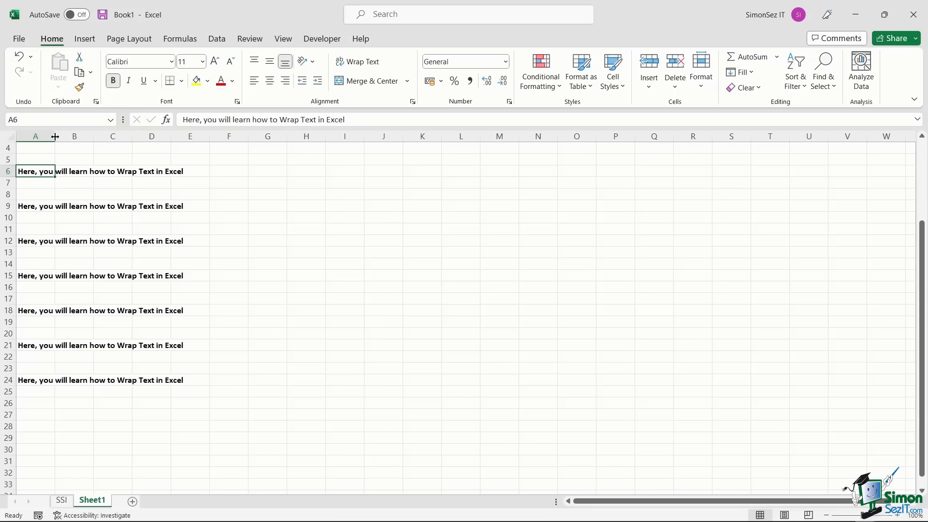
left_click_drag(55, 137, 192, 142)
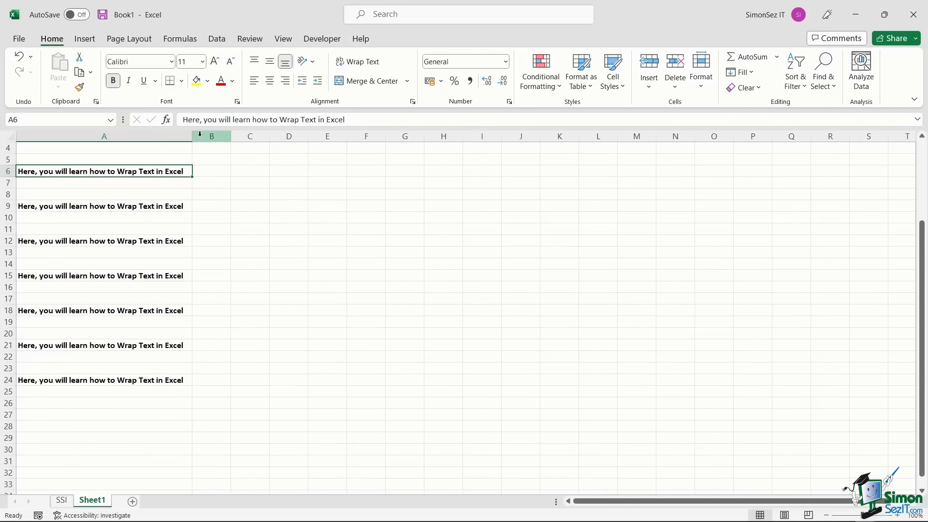
left_click_drag(192, 137, 135, 137)
left_click(78, 205)
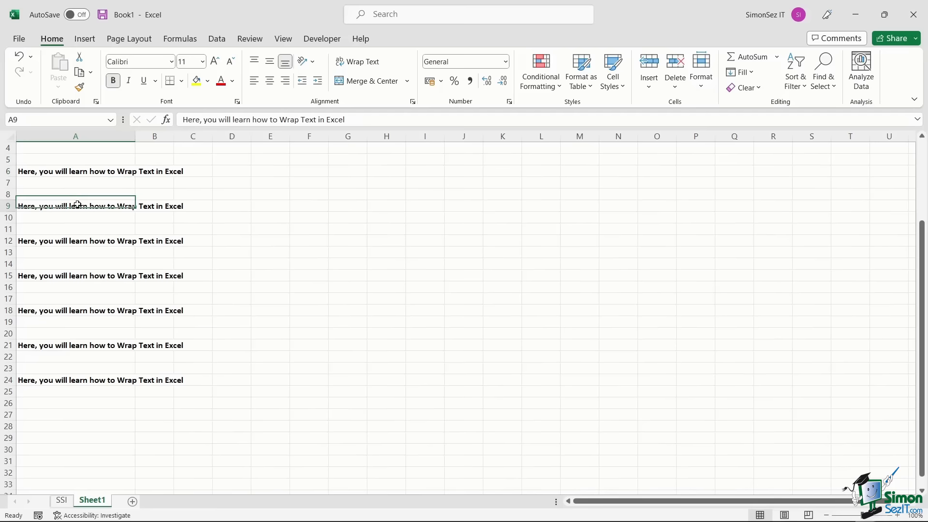
- Wrap cell A9's sentence onto two lines with the Alt, H, W shortcut
key("alt")
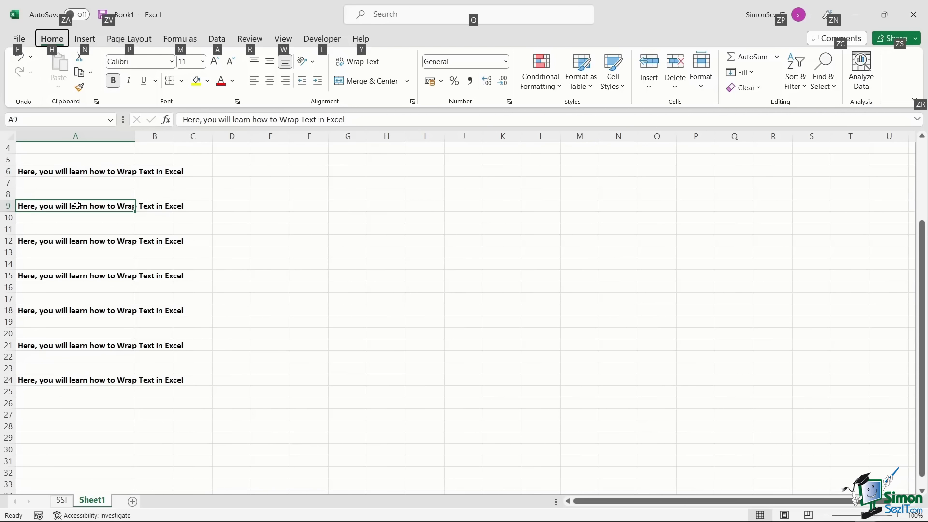
key("h")
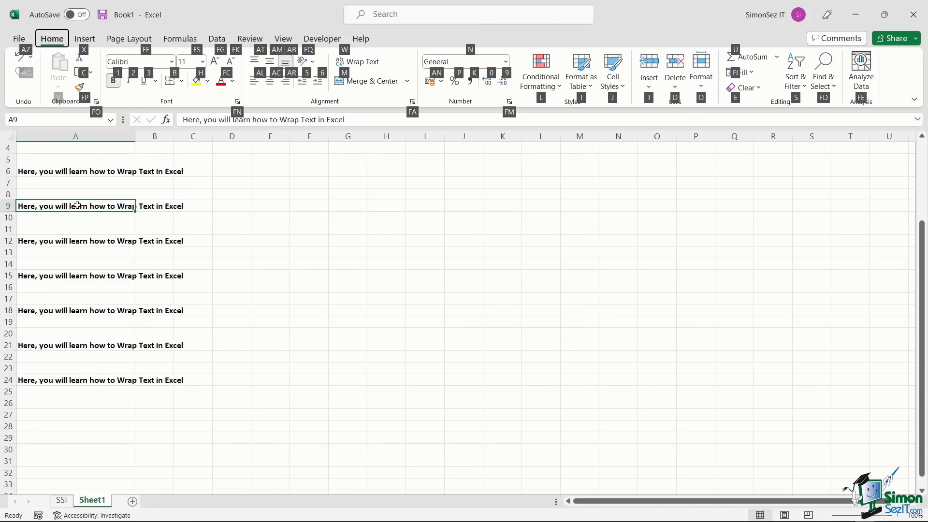
key("w")
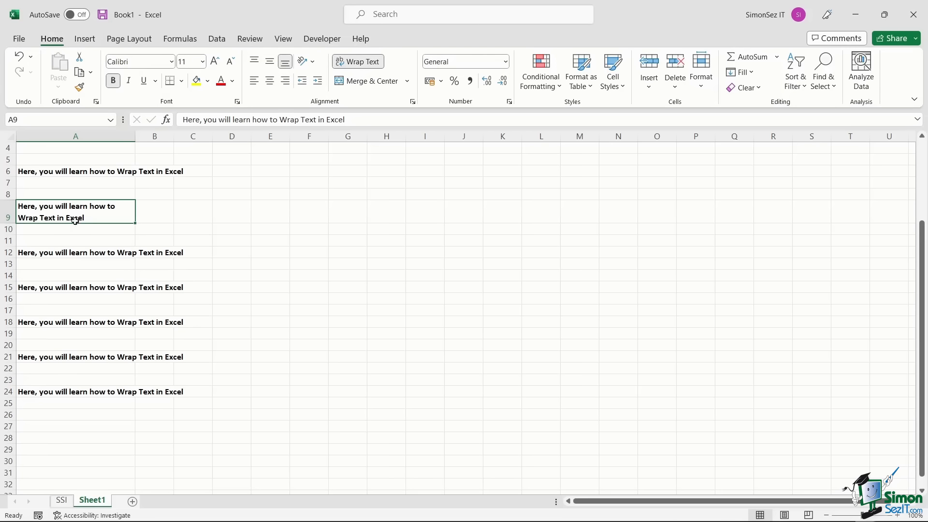
left_click(72, 255)
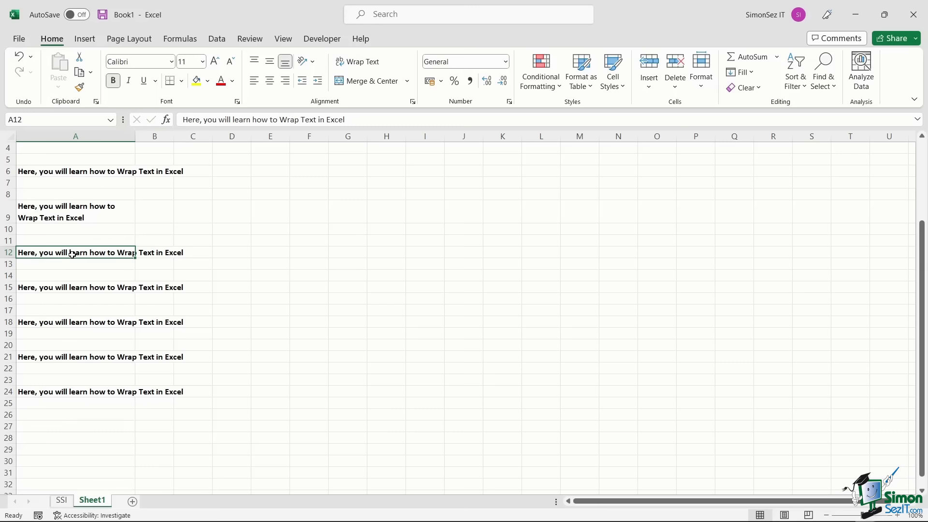
- Turn on Wrap text for A12 through Format Cells > Alignment
right_click(77, 256)
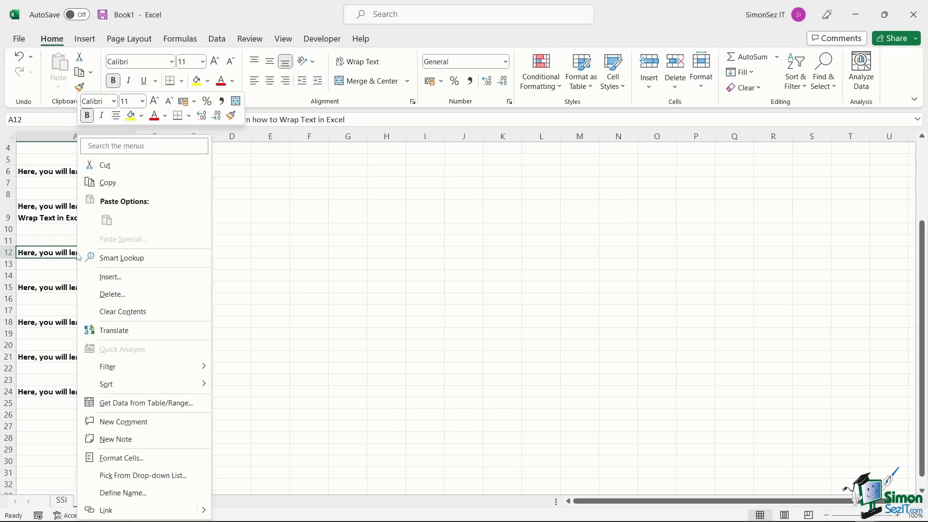
left_click(165, 456)
left_click(72, 245)
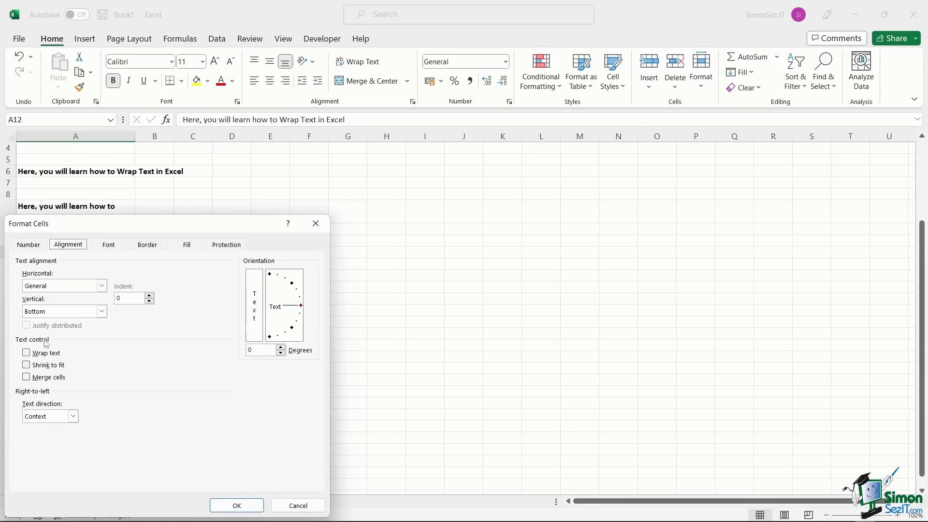
left_click(27, 354)
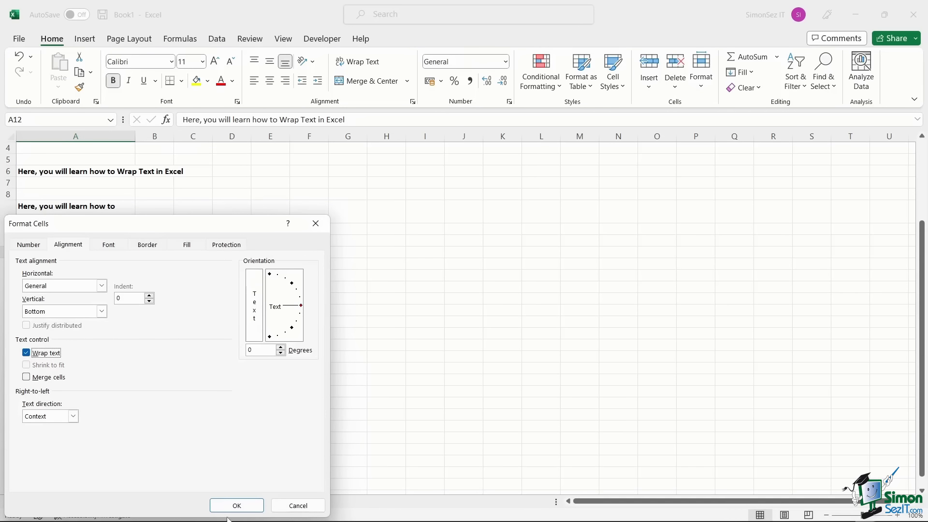
left_click(237, 506)
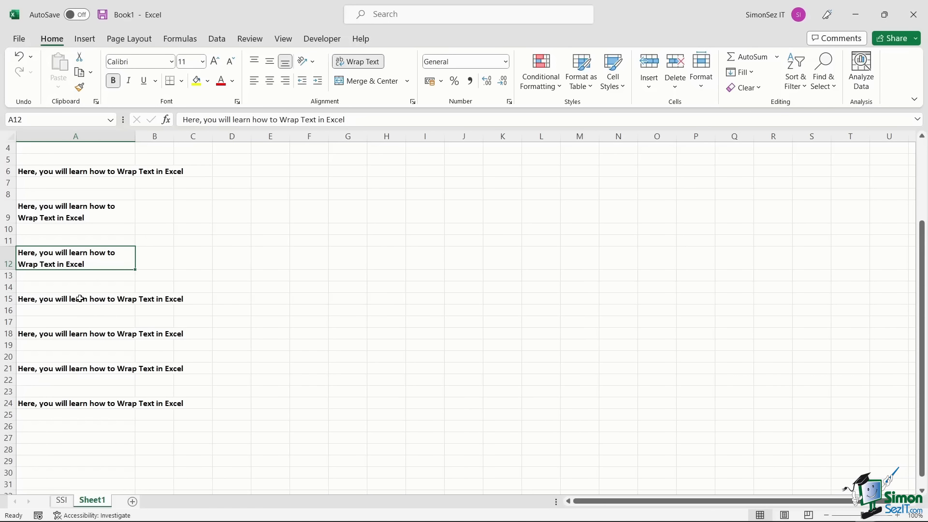
- AutoFit column A's width, then narrow it so A9 and A12 wrap onto two lines
left_click(80, 299)
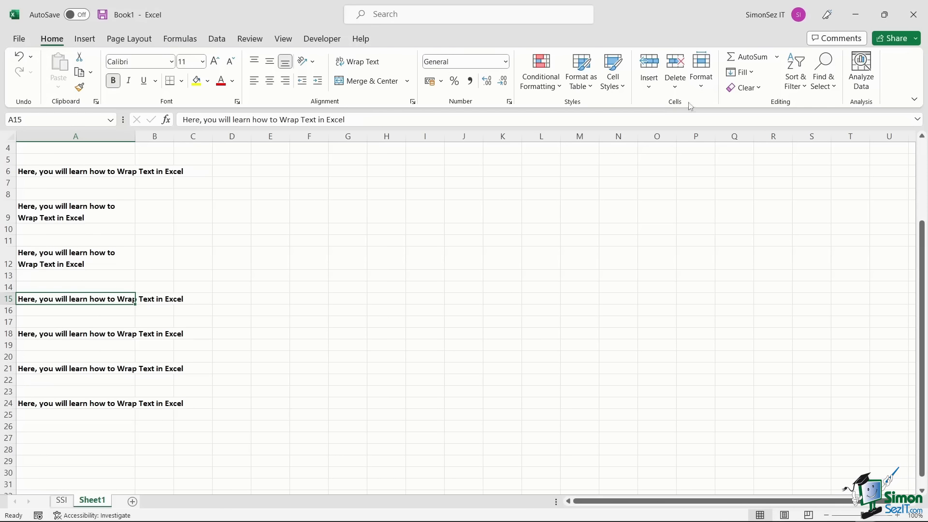
left_click(706, 96)
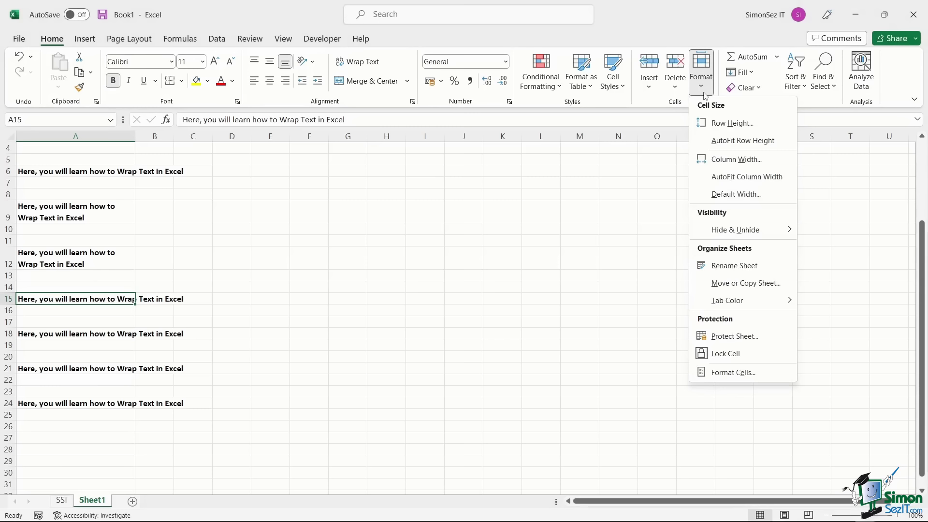
left_click(720, 177)
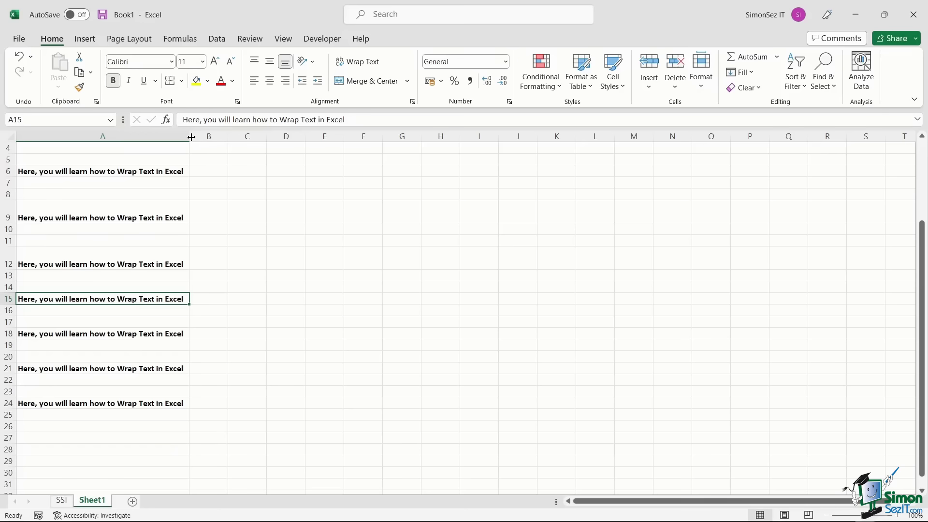
left_click_drag(191, 137, 136, 137)
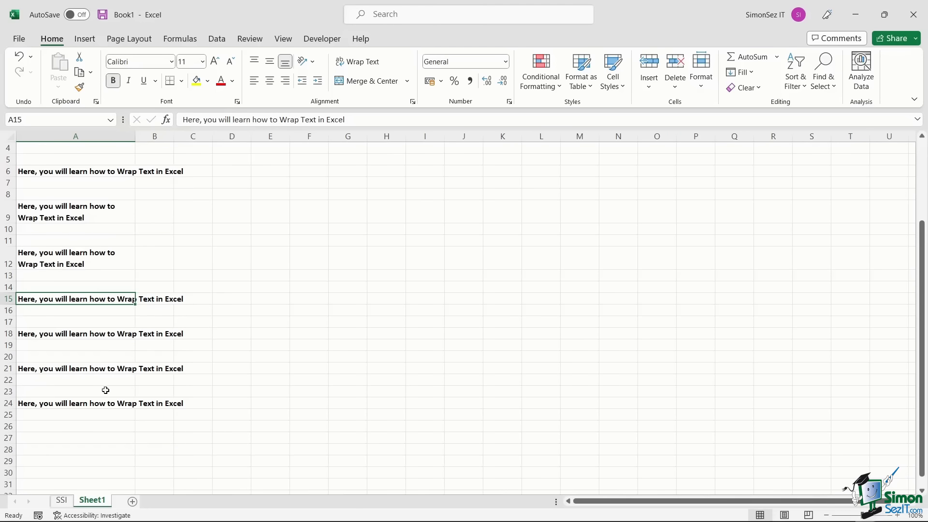
left_click(78, 404)
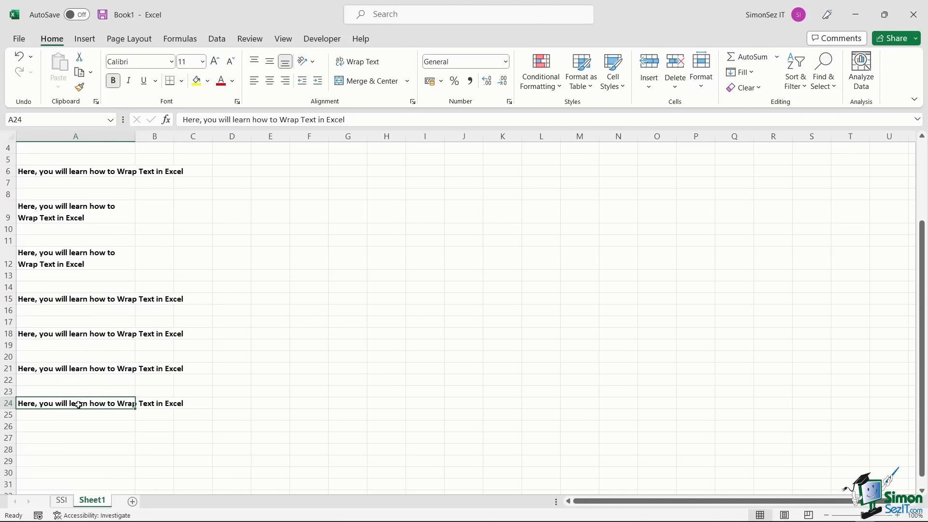
- Insert a manual line break after 'learn' in cell A24 using Alt+Enter
double_click(78, 404)
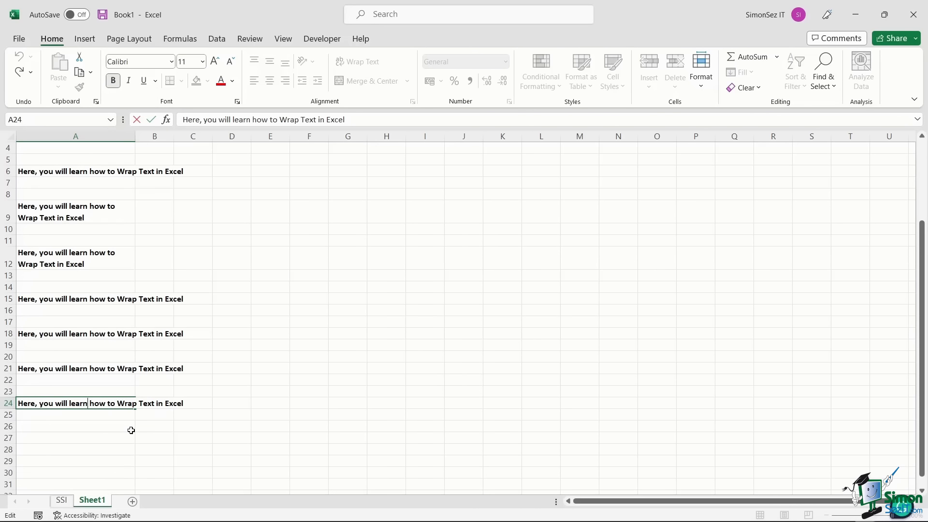
key("alt+Return")
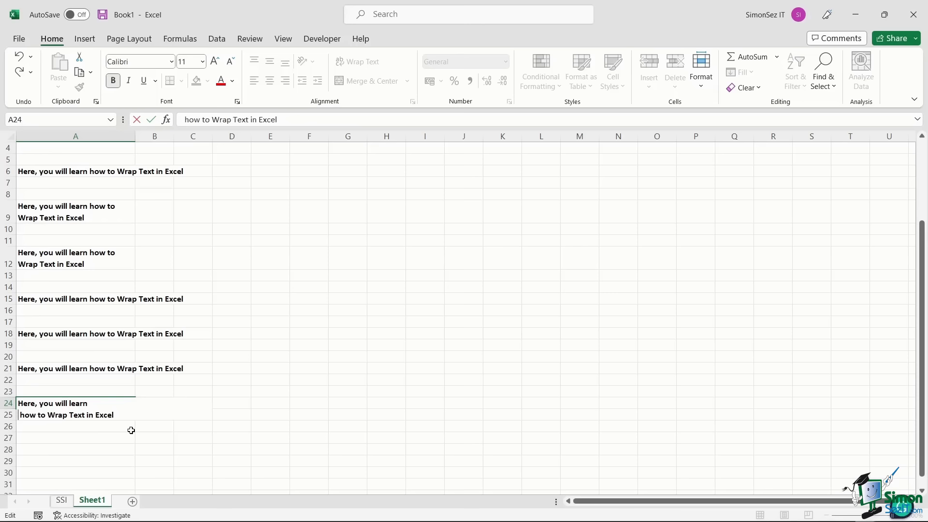
left_click(123, 430)
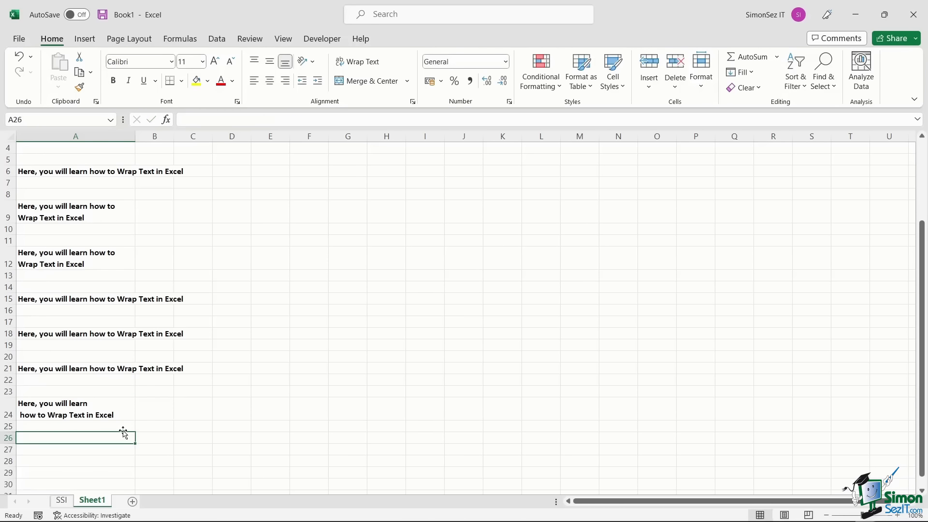
left_click(96, 415)
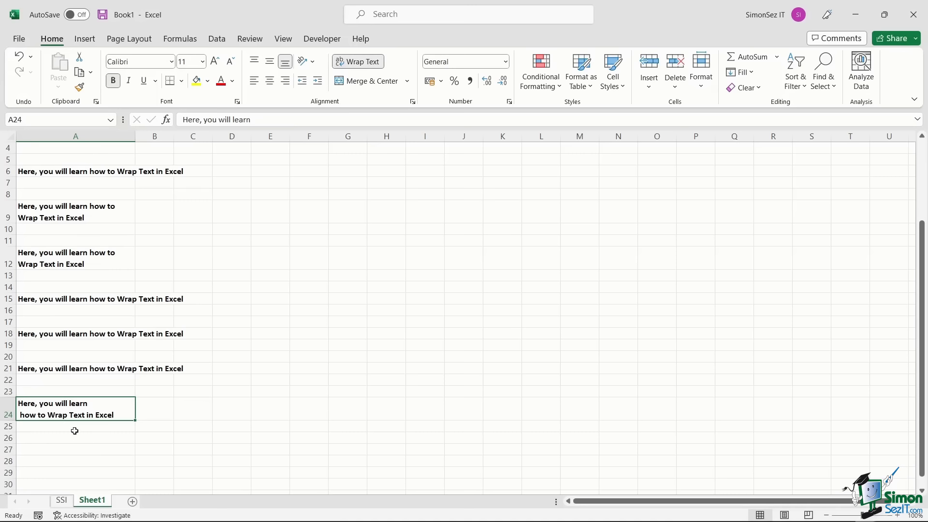
- Replace all manual line breaks (Ctrl+J) via Find and Replace, then close the dialog
key("ctrl+h")
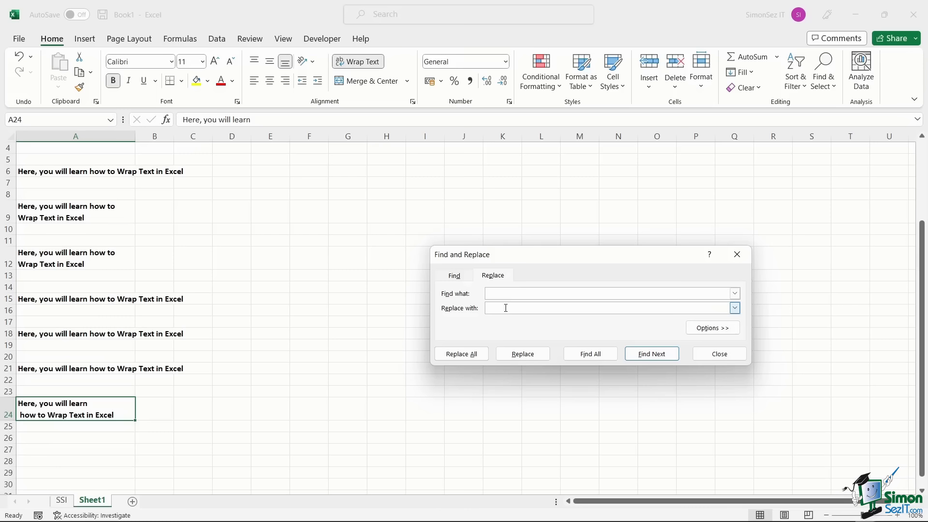
left_click(477, 356)
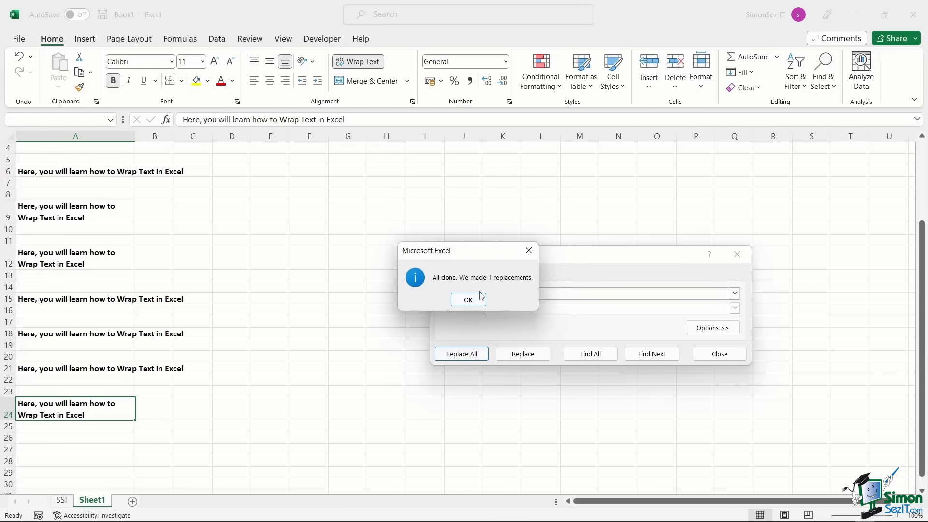
left_click(469, 300)
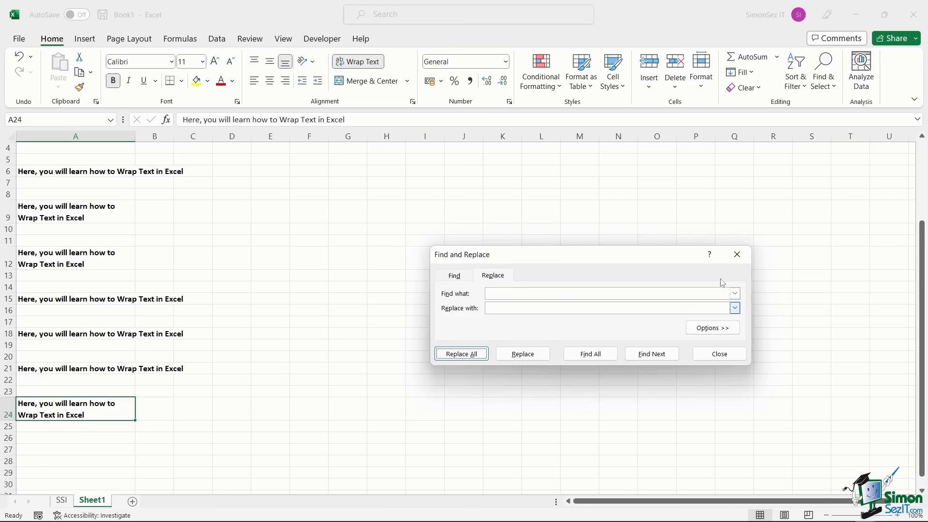
left_click(737, 254)
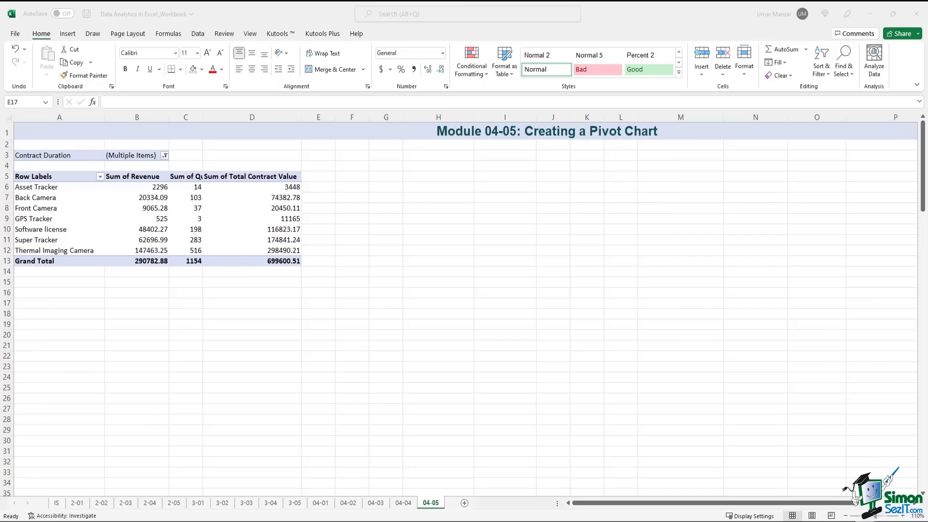
- With a 04-05 PivotTable cell selected, open PivotTable Analyze > PivotChart
left_click(269, 216)
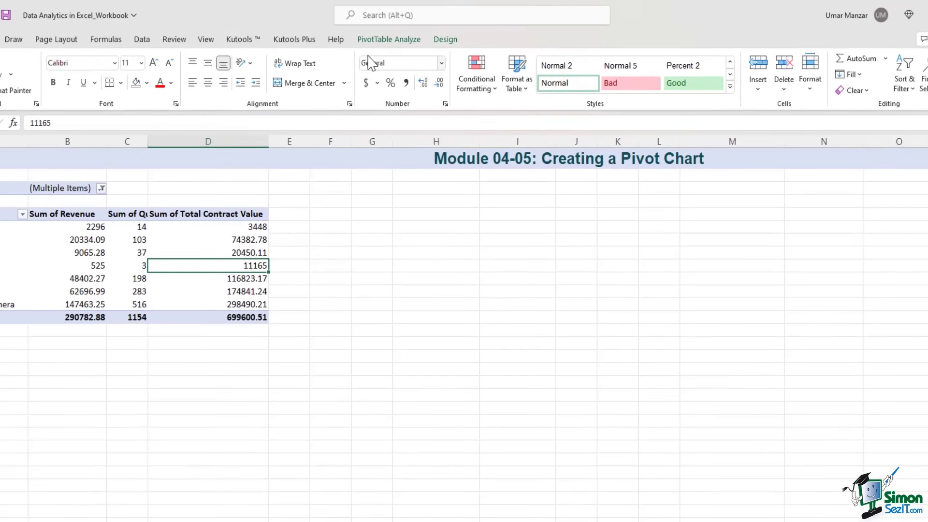
left_click(390, 43)
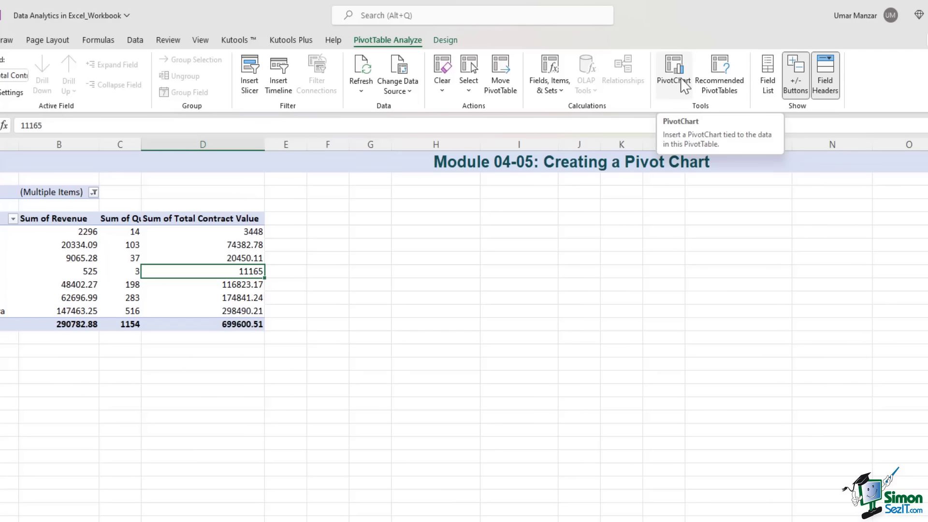
left_click(674, 73)
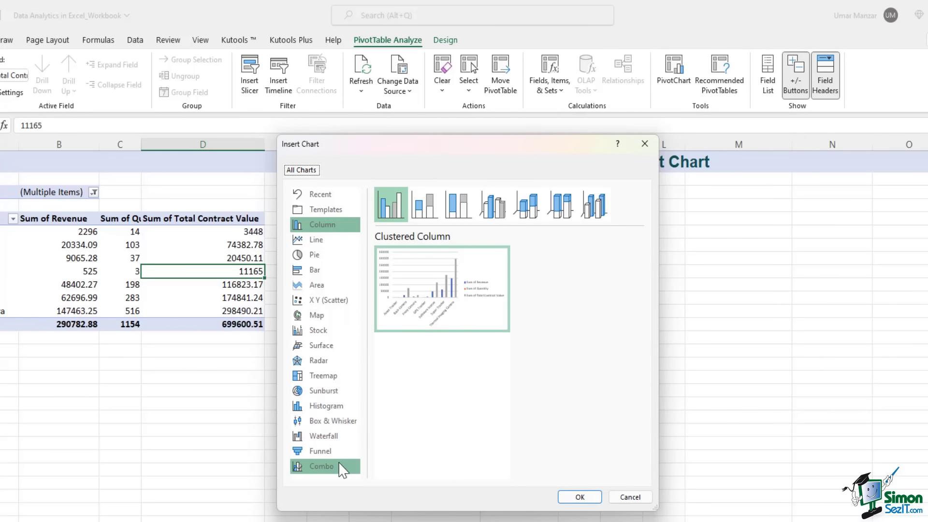
- Insert a Clustered Column pivot chart of revenue, quantity and contract value, placed beside the PivotTable
left_click_drag(530, 151, 688, 165)
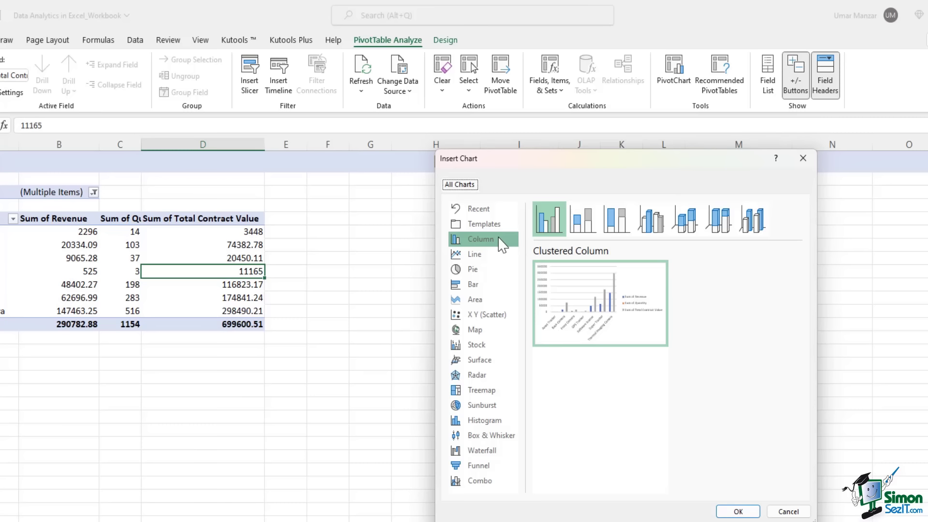
mouse_move(616, 298)
mouse_move(630, 298)
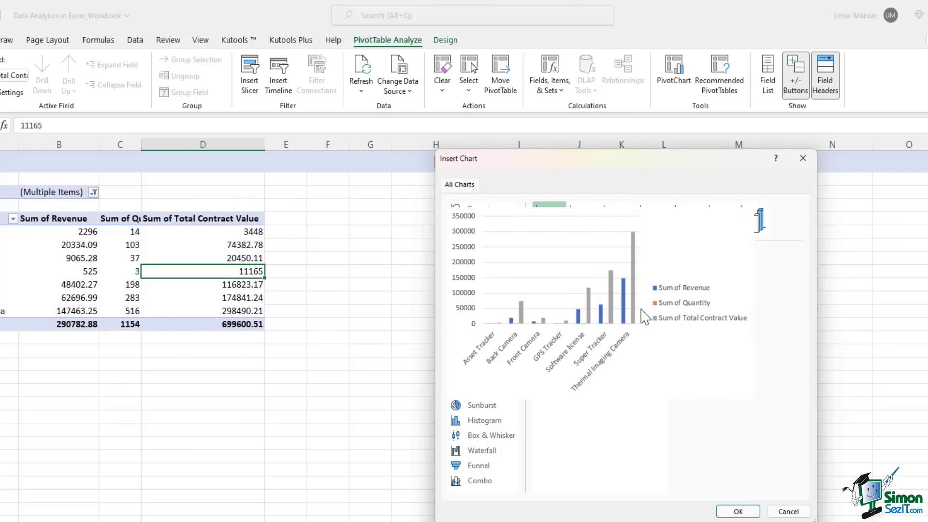
left_click(737, 511)
left_click_drag(583, 305, 545, 291)
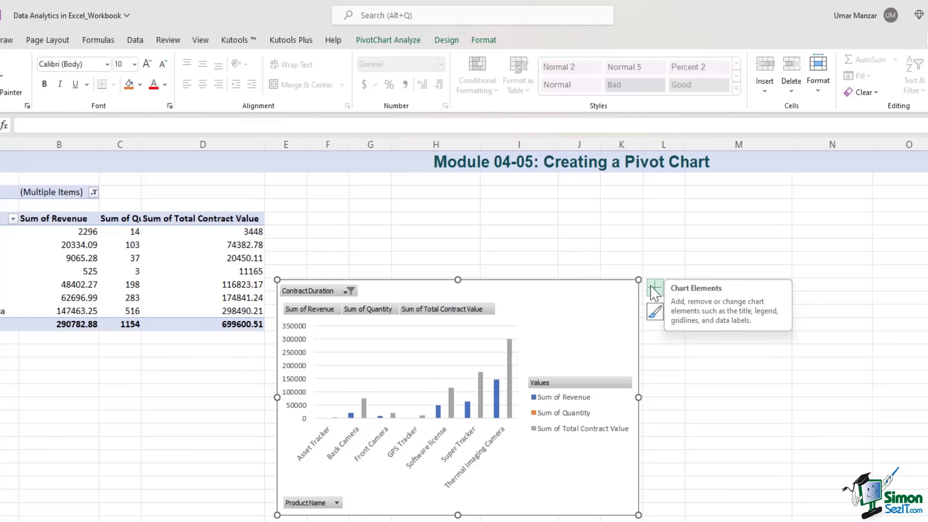
- Bring up the Format pane from the chart's Axes options and target the Sum of Quantity series
left_click(651, 286)
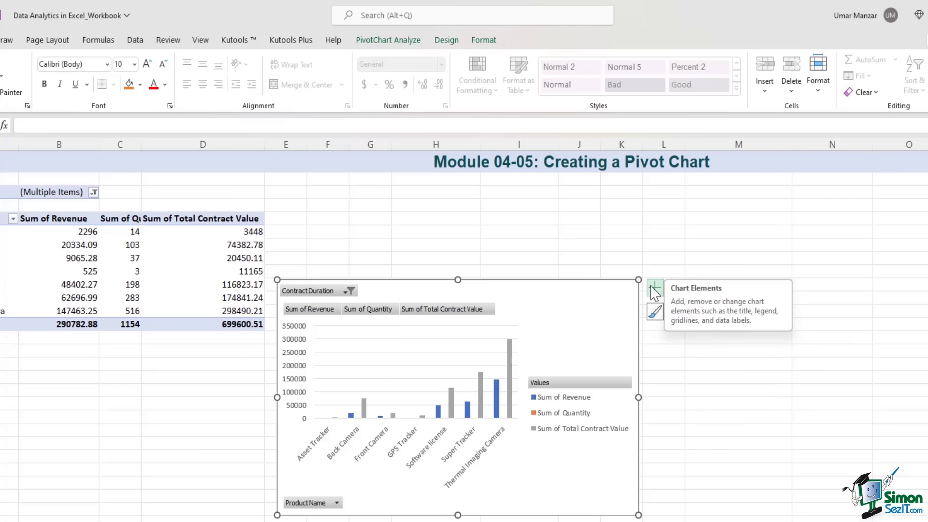
left_click(651, 286)
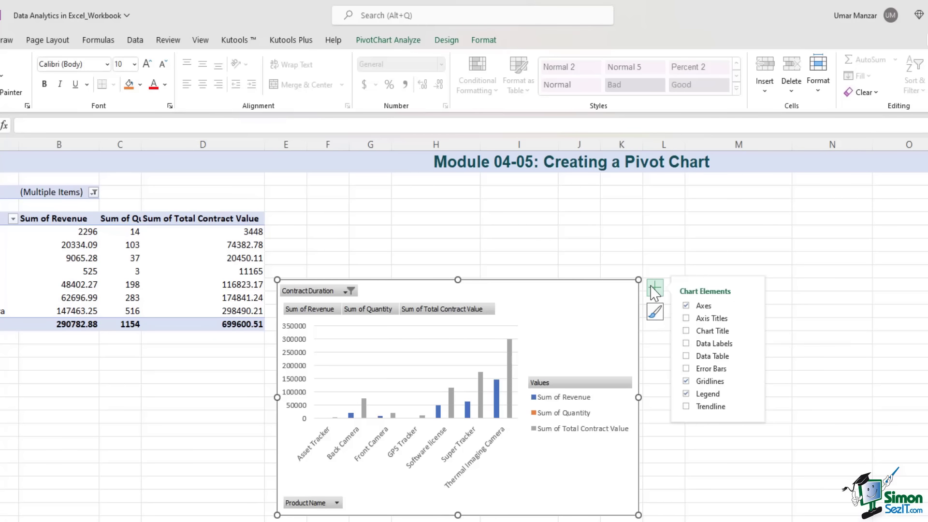
mouse_move(753, 312)
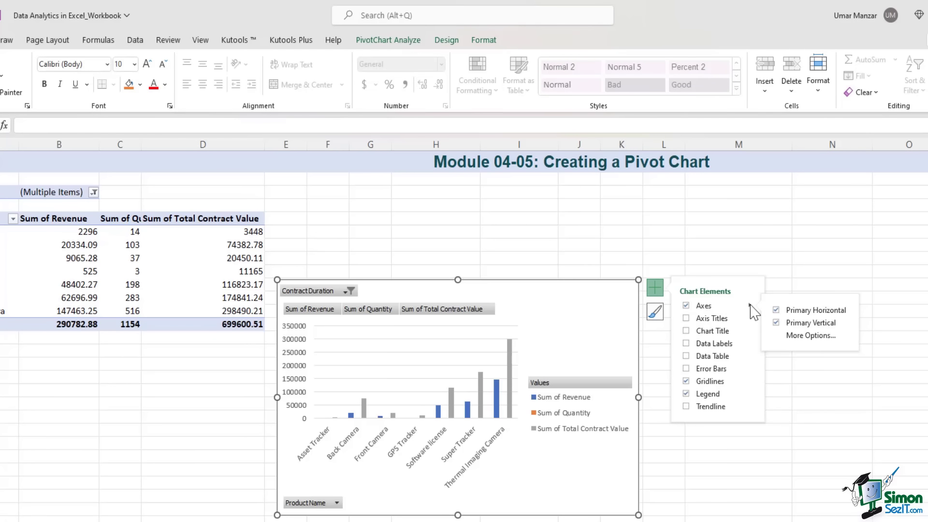
left_click(833, 339)
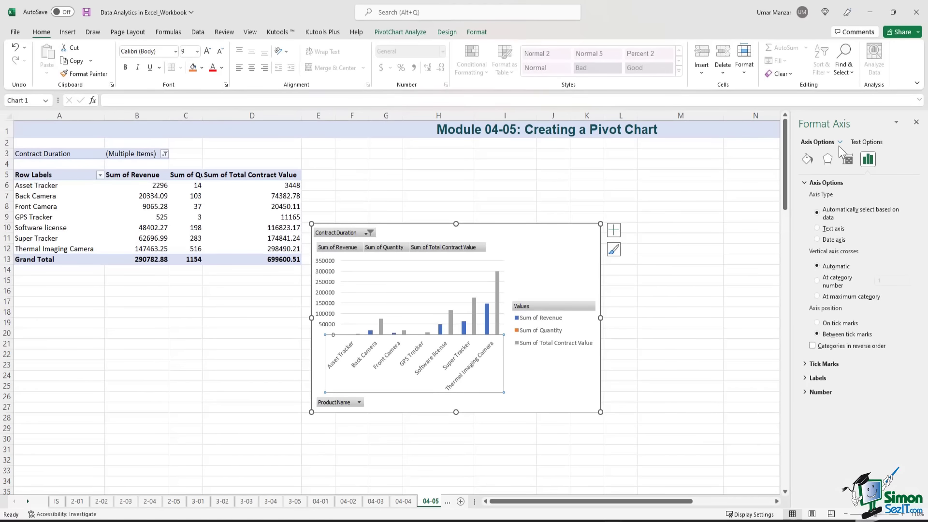
left_click(839, 142)
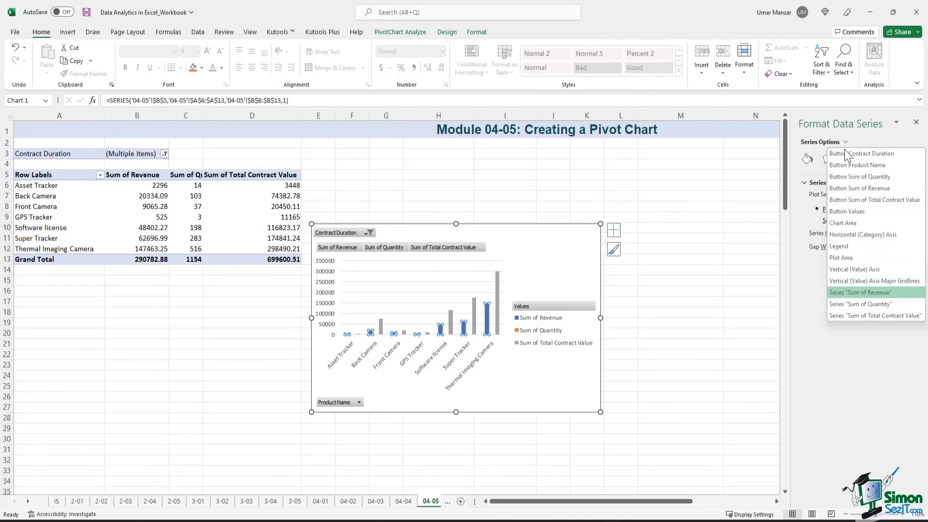
left_click(883, 305)
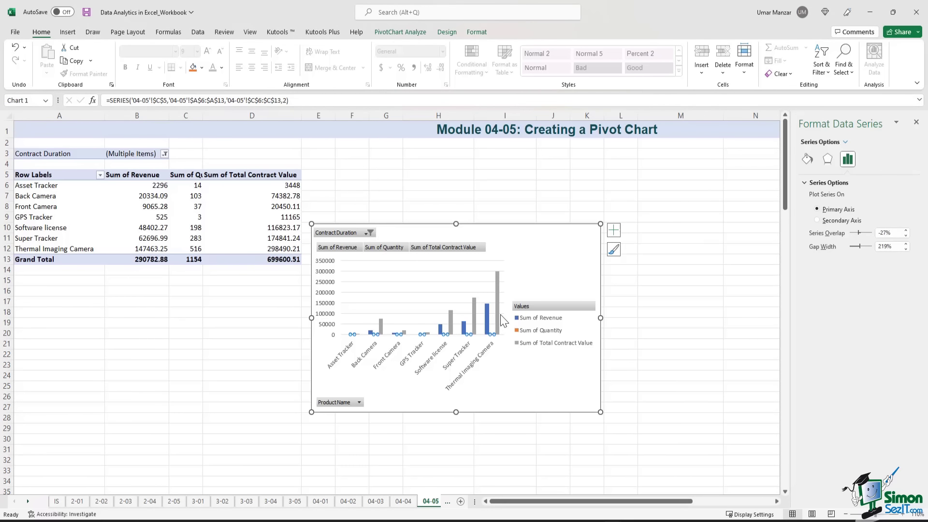
mouse_move(499, 324)
- Plot Sum of Quantity on the secondary axis and enlarge the pivot chart toward the lower right
left_click(817, 221)
left_click(494, 285)
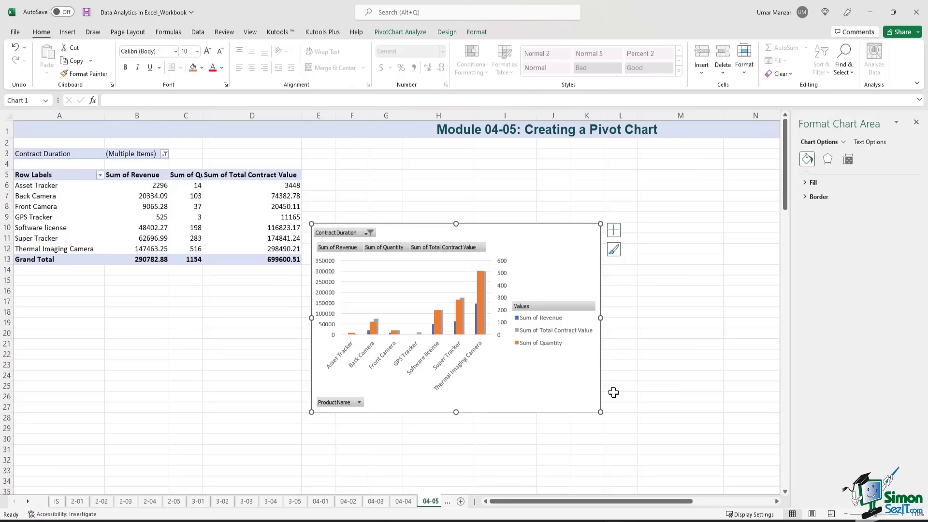
left_click_drag(600, 412, 686, 451)
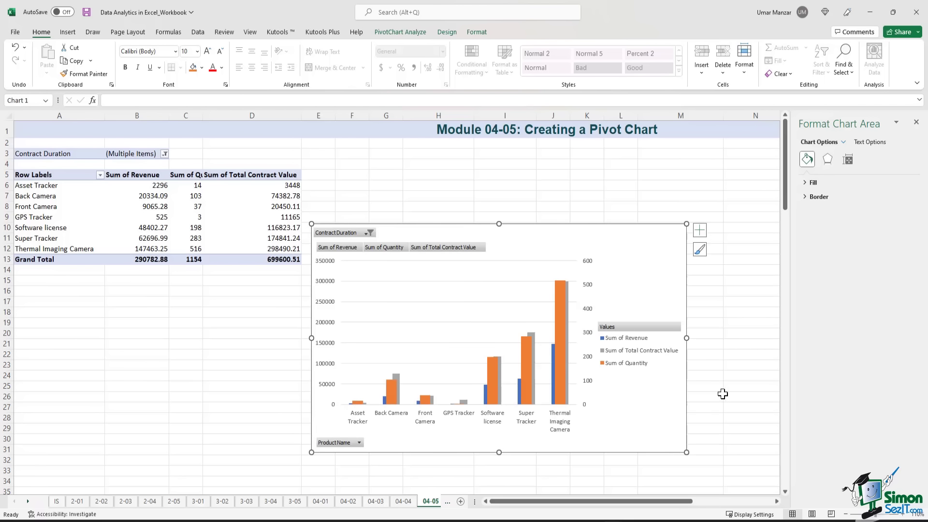
- Reduce the column series gap width to 5 and review the resulting chart
left_click(558, 312)
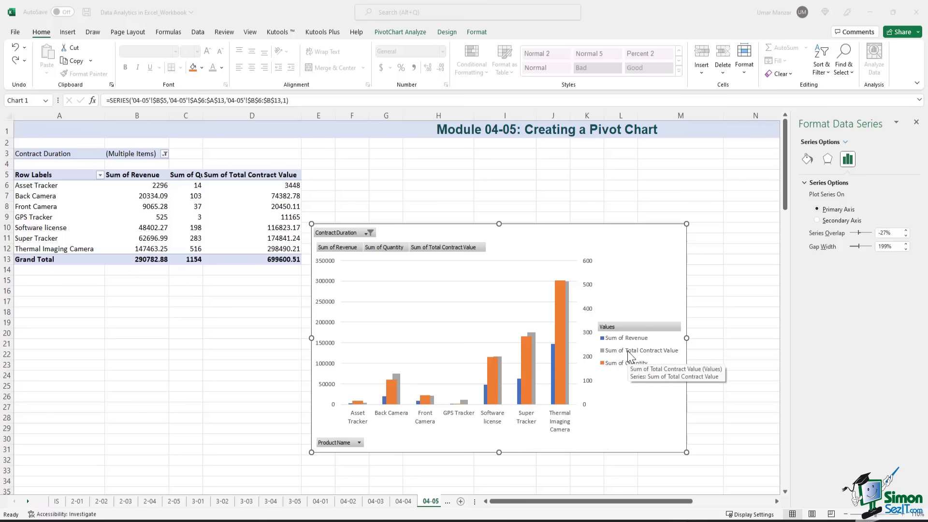
left_click(884, 247)
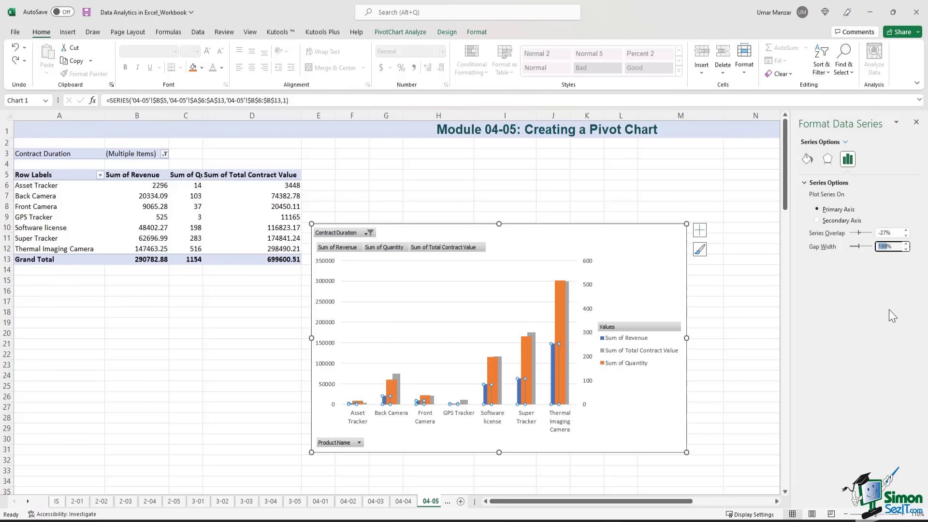
type("5")
left_click(723, 304)
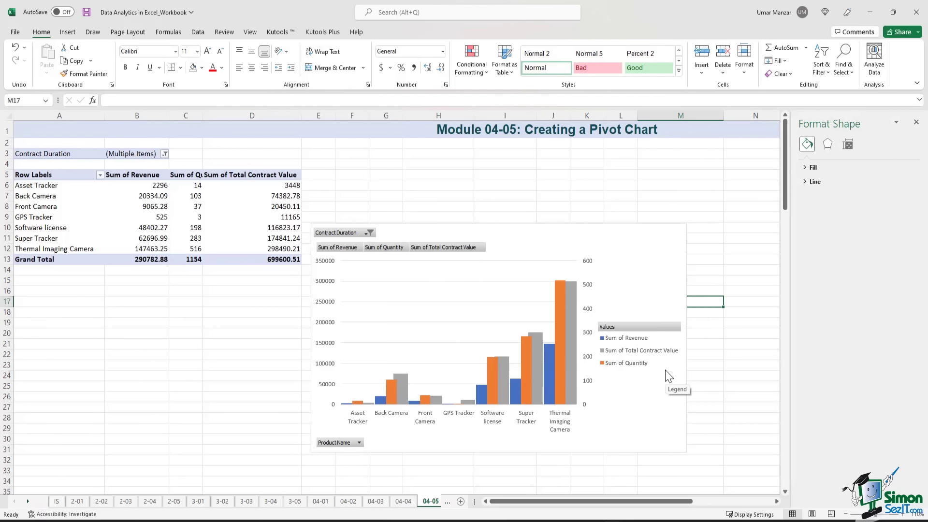
left_click(715, 344)
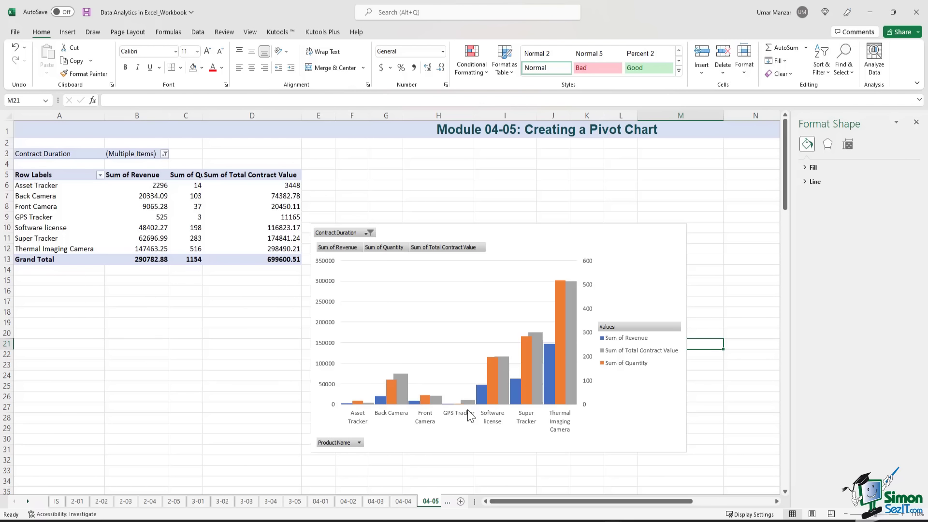
left_click(560, 274)
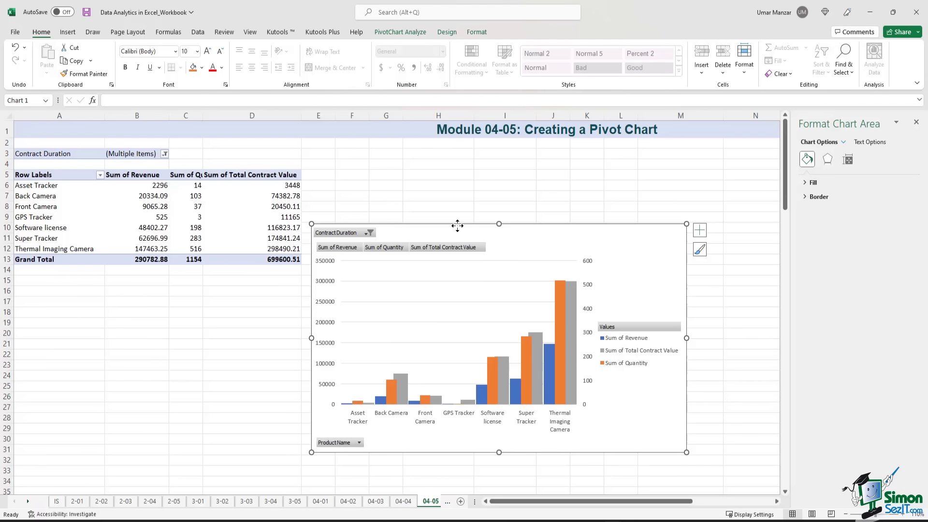
left_click(266, 196)
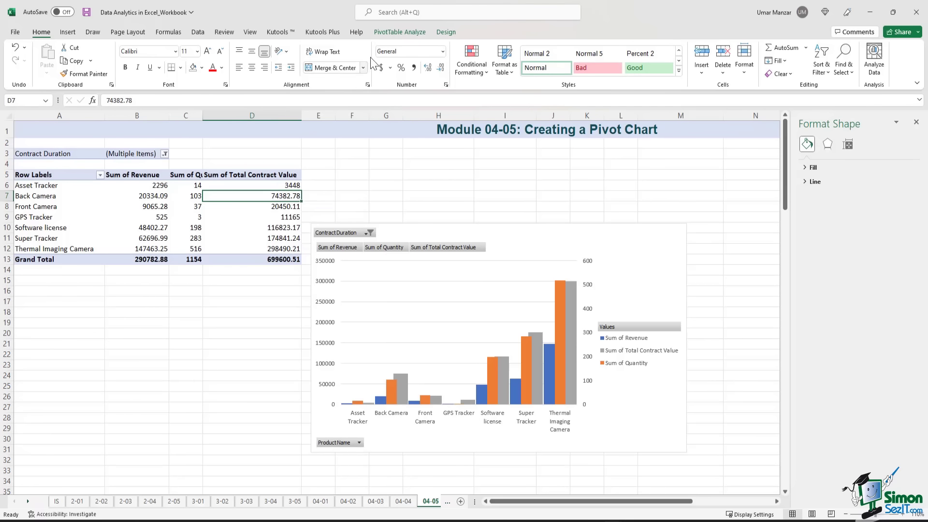
- Insert a line pivot chart from the PivotTable Analyze tab
left_click(396, 33)
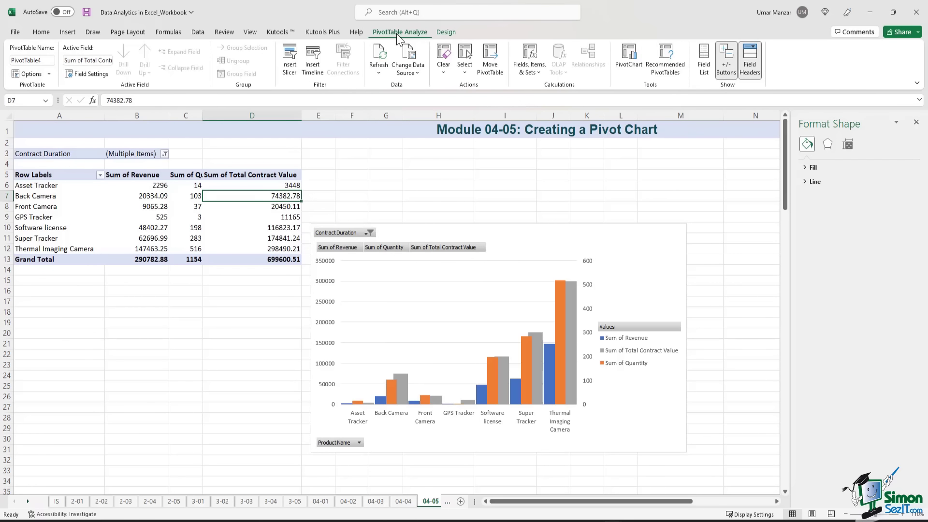
left_click(628, 58)
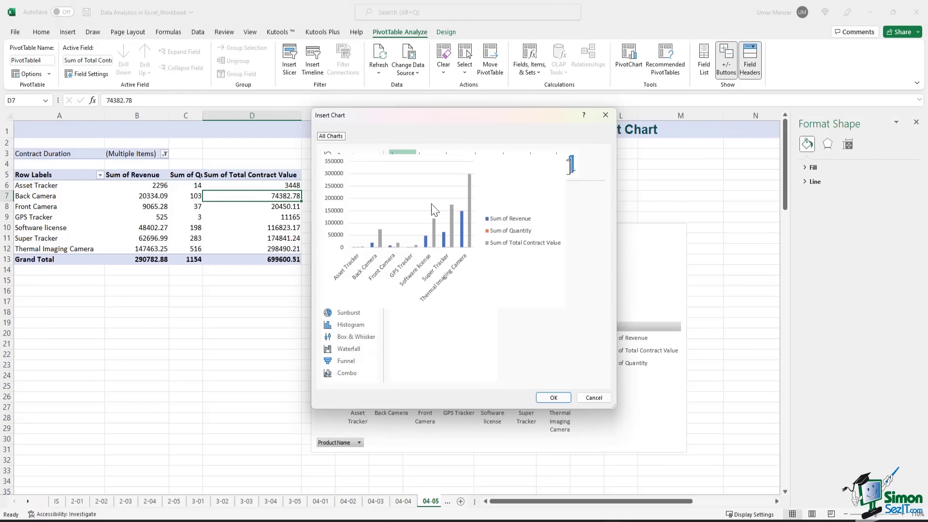
left_click(348, 192)
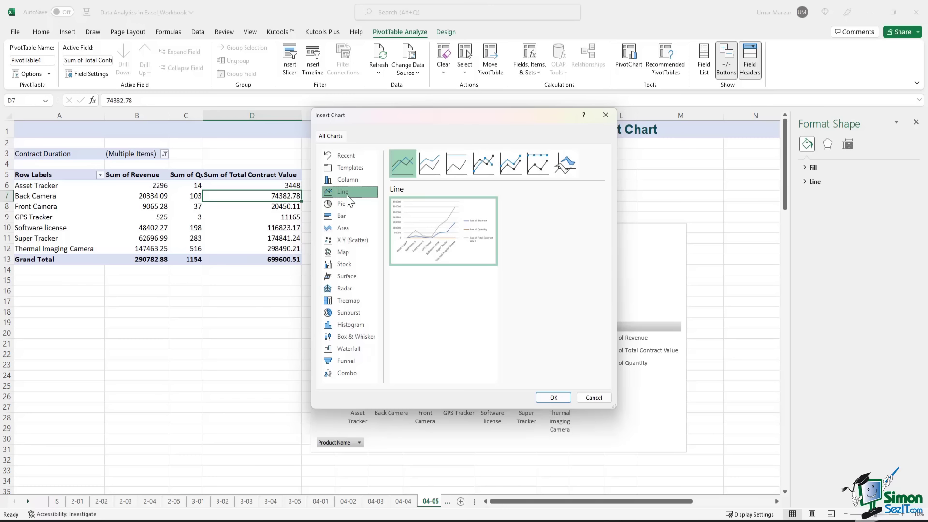
left_click(554, 397)
- Place the line chart below the pivot table and the column chart to its right
left_click_drag(476, 236, 225, 294)
left_click(620, 231)
left_click_drag(621, 231, 722, 204)
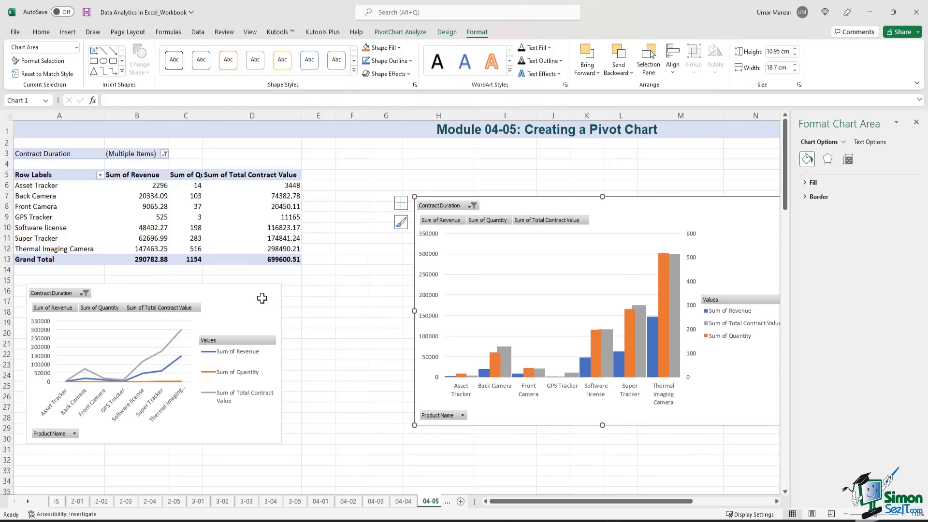
left_click(226, 292)
left_click_drag(226, 292, 252, 284)
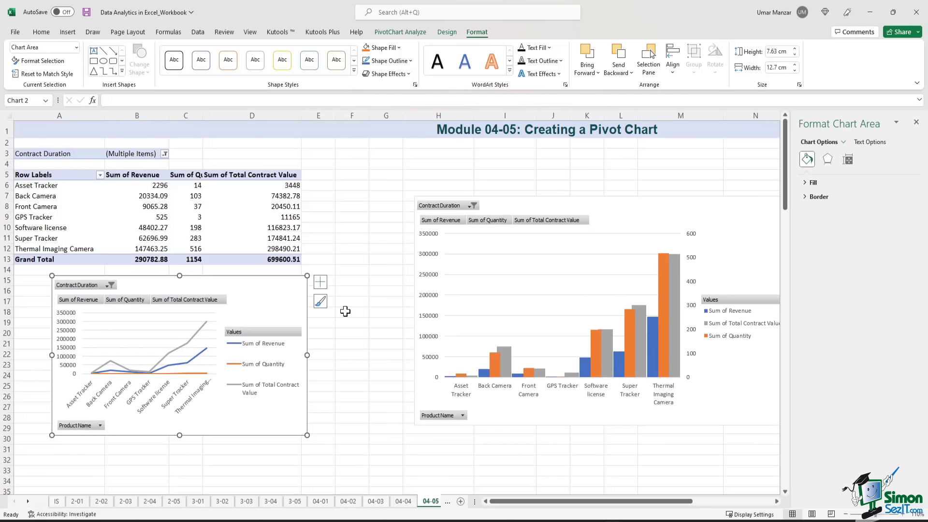
- Tick contract durations 12, 2, 1 and 0 in the Contract Duration filter
left_click(108, 286)
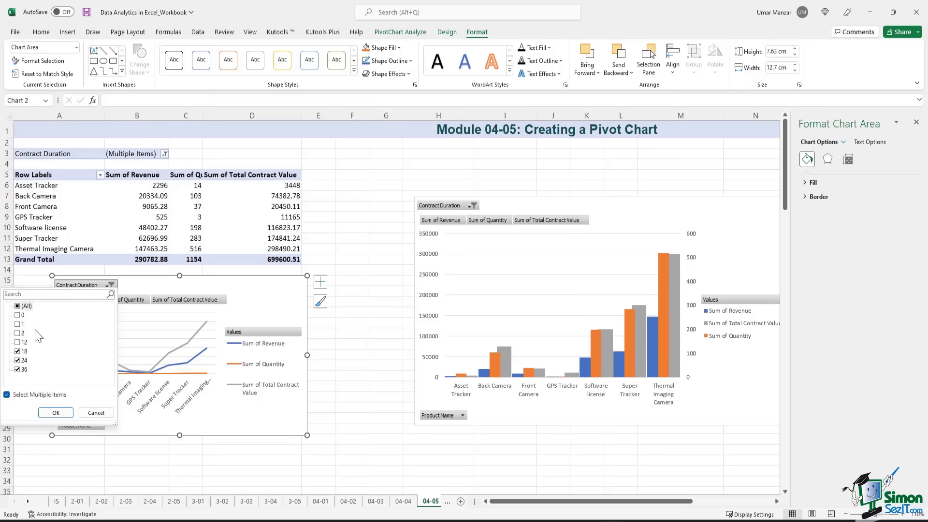
left_click(103, 287)
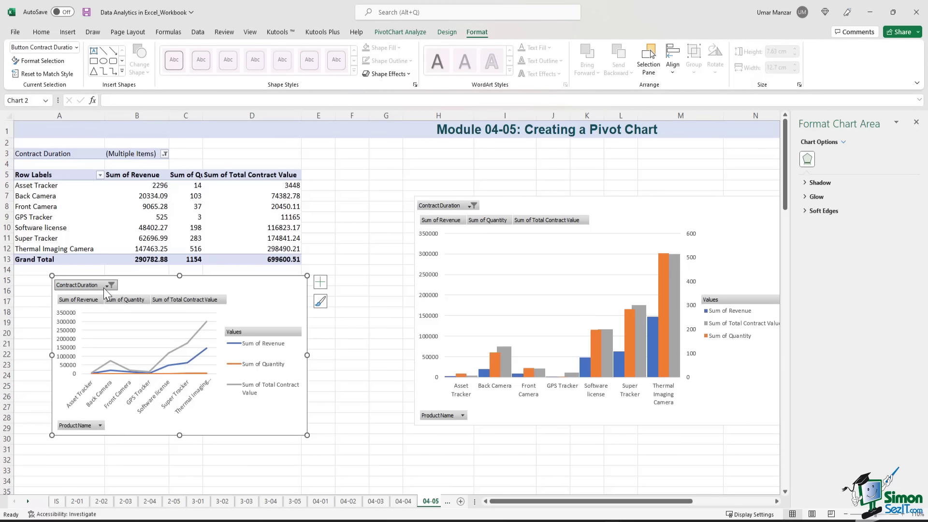
left_click(103, 286)
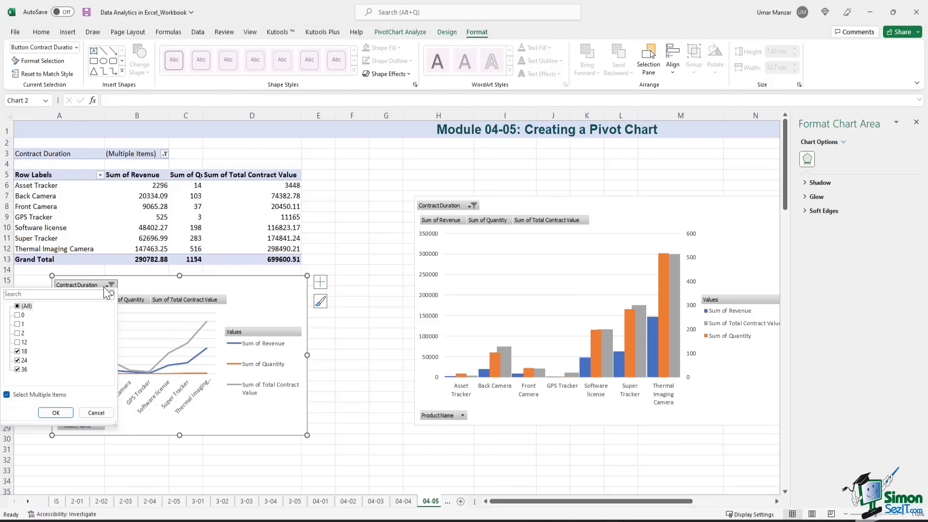
left_click(18, 342)
left_click(17, 333)
left_click(18, 324)
left_click(18, 315)
- Apply the Contract Duration filter with all values and reselect a pivot table cell
left_click(56, 413)
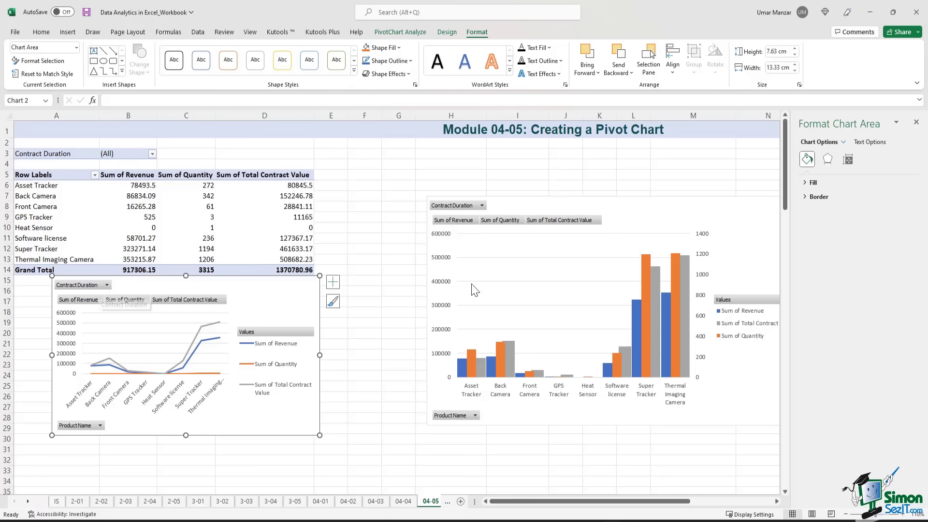
left_click(126, 155)
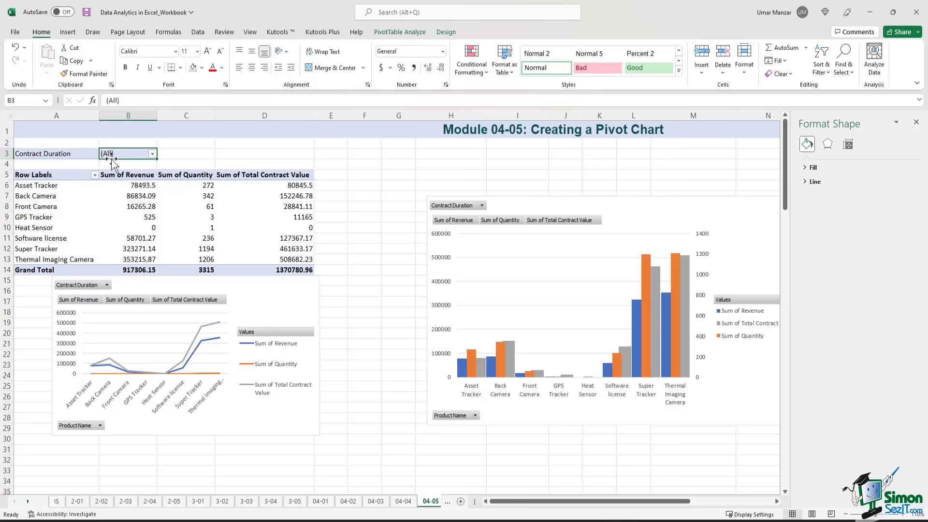
left_click(237, 309)
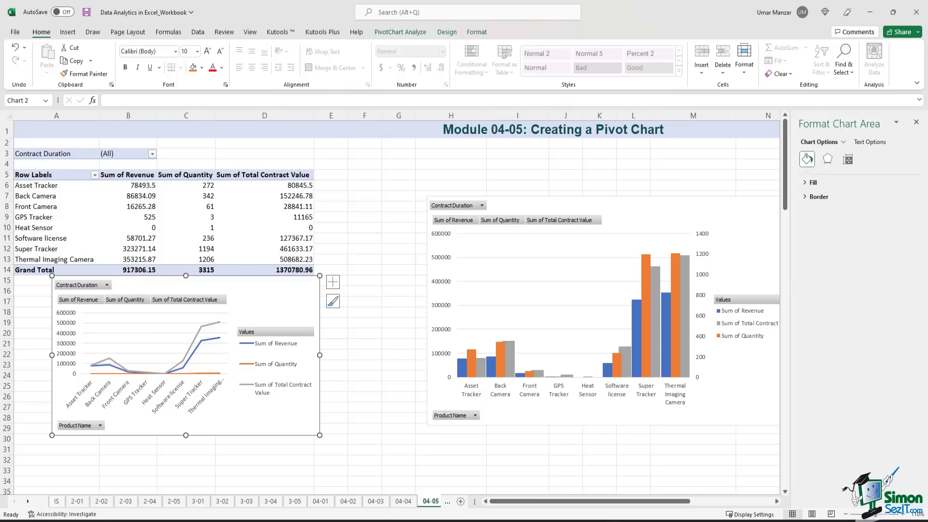
left_click(387, 187)
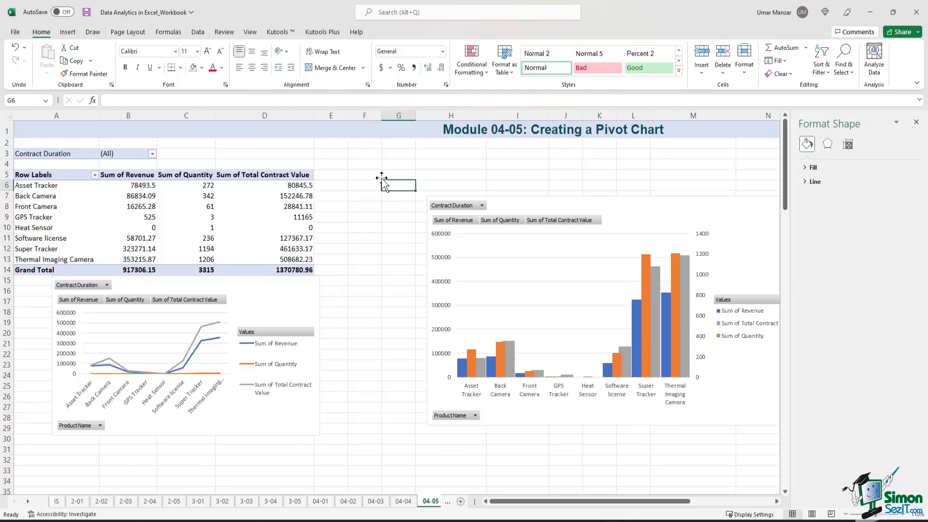
left_click(297, 227)
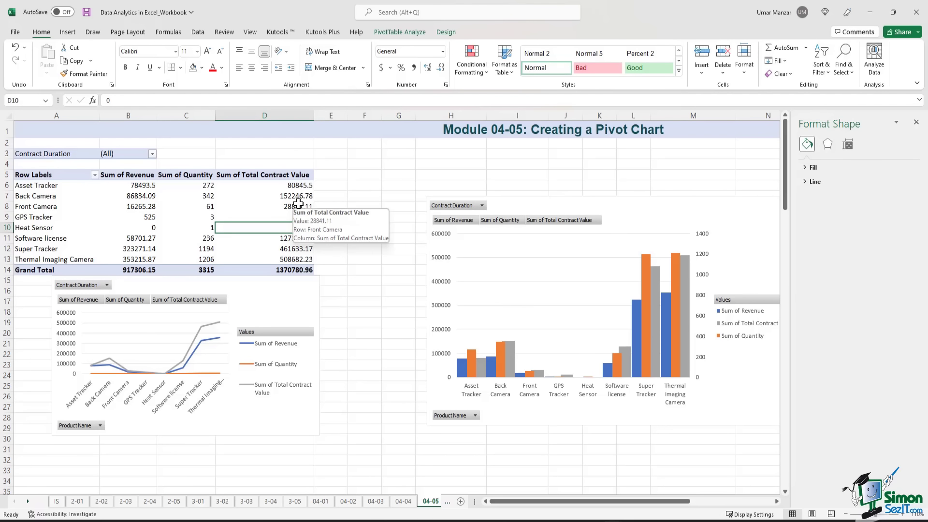
left_click(409, 32)
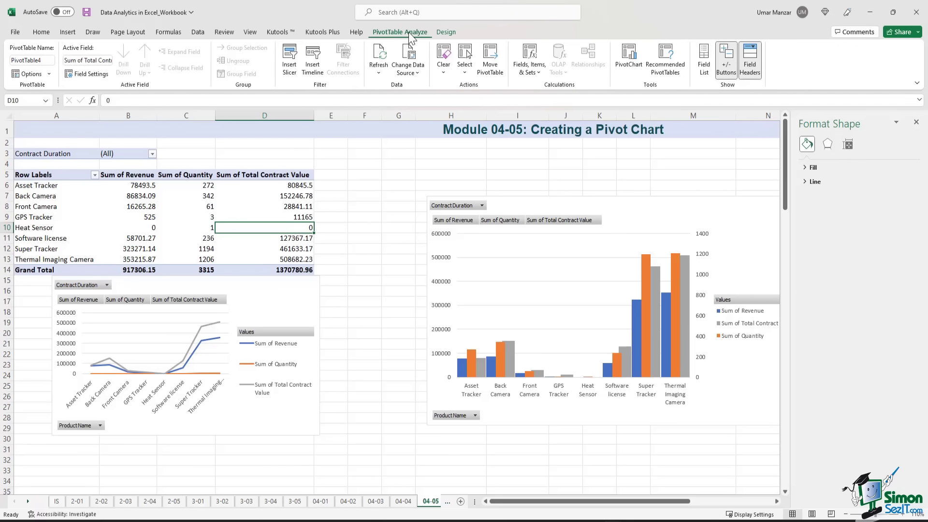
- Insert a pie pivot chart, move it below the line chart and enlarge it to 9.23 × 15.8 cm
left_click(625, 68)
left_click(341, 204)
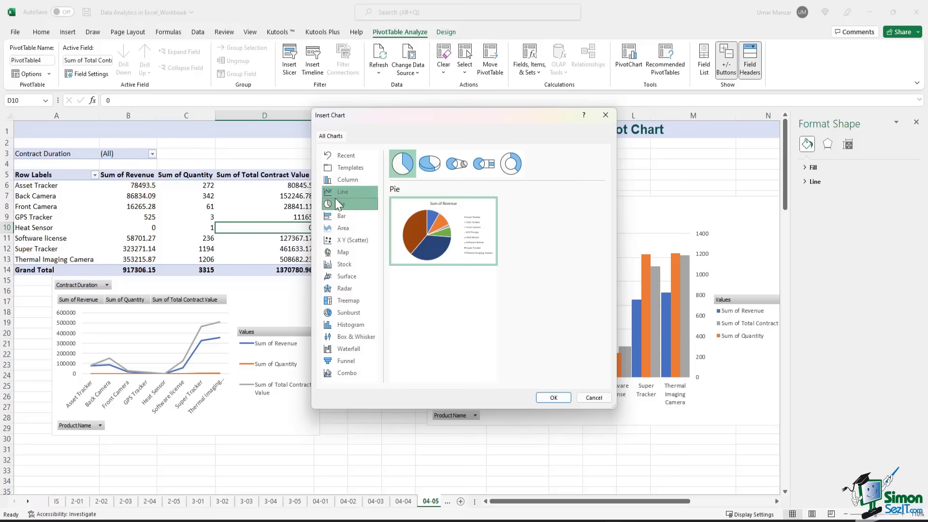
left_click(554, 398)
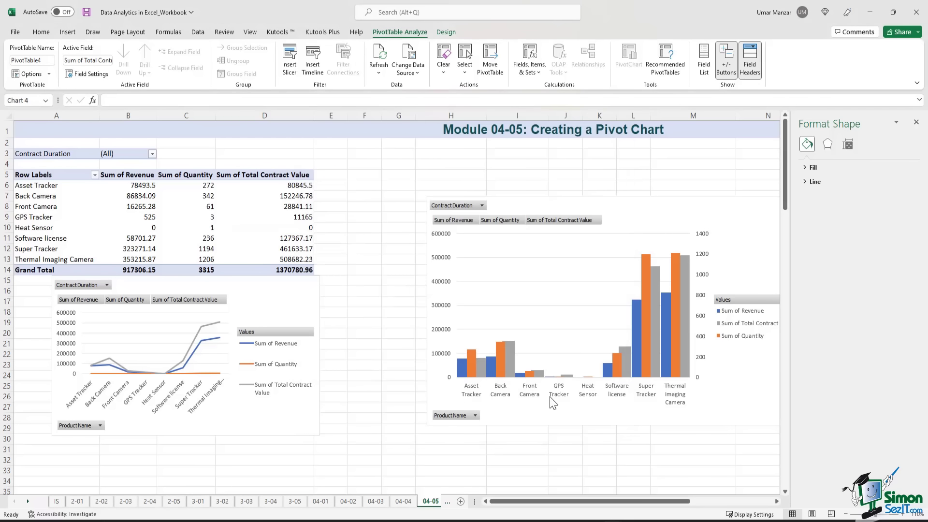
scroll(314, 276, "down", 6)
left_click_drag(454, 272, 261, 276)
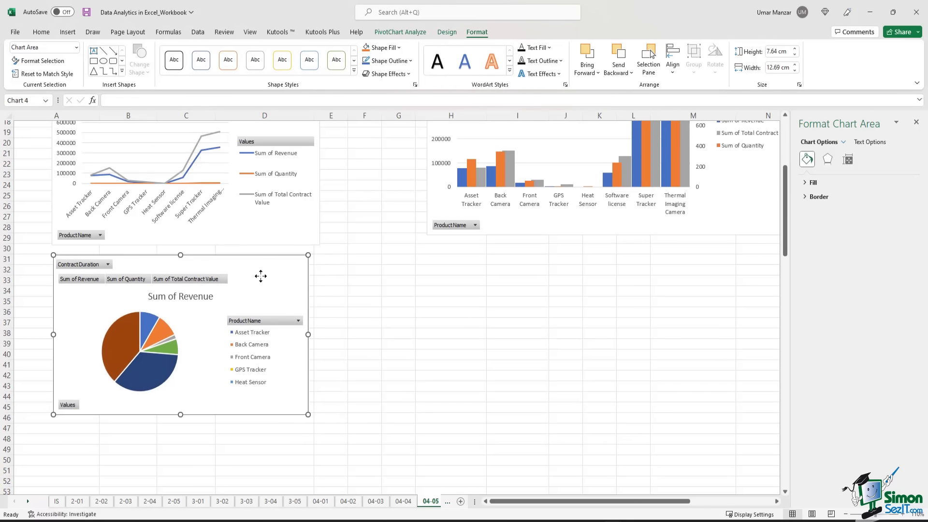
left_click_drag(308, 414, 370, 448)
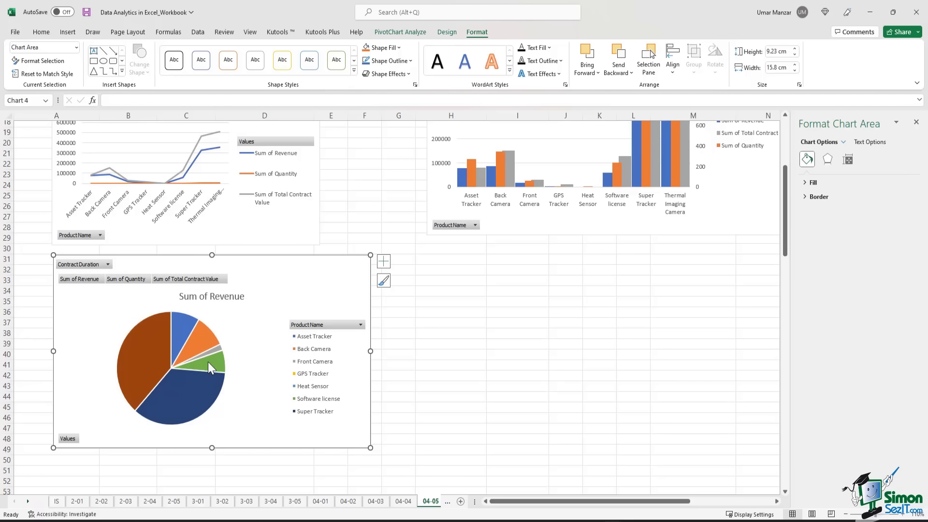
mouse_move(182, 329)
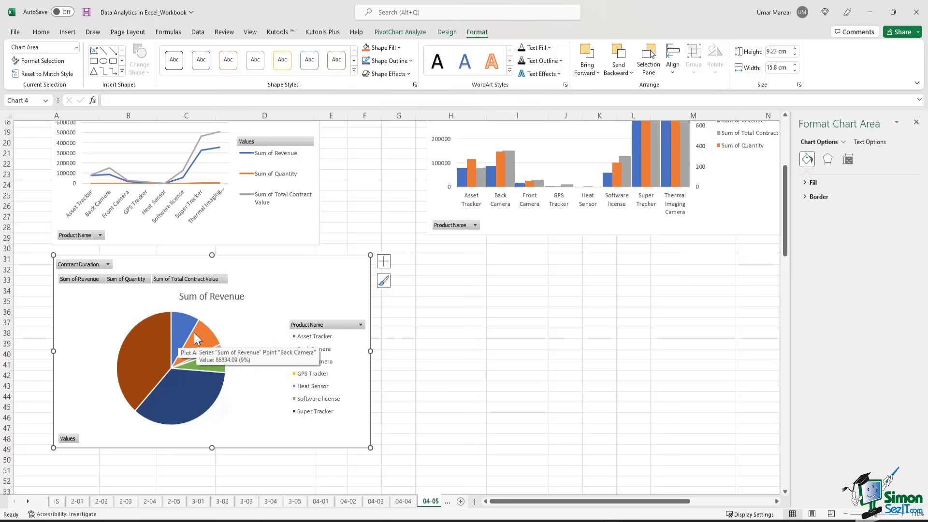
- Add data labels to the pie showing percentages instead of values
left_click(381, 261)
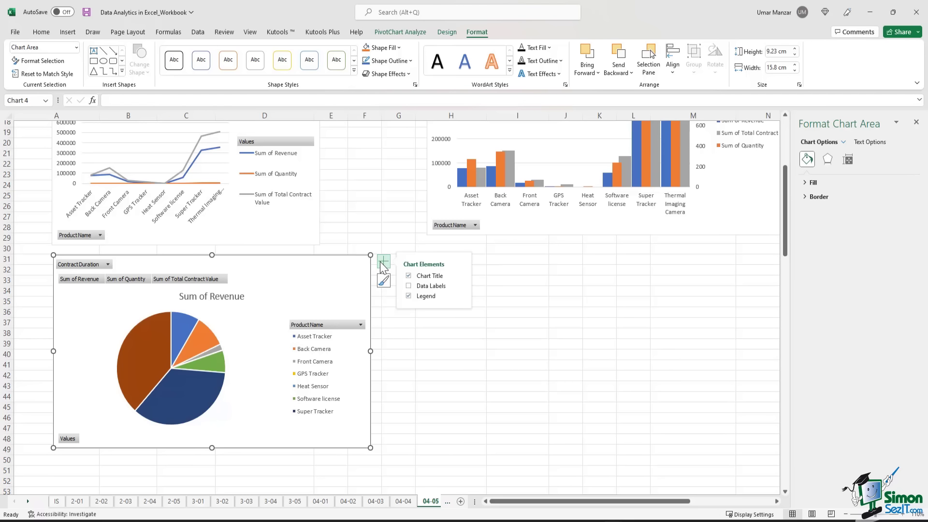
left_click(428, 290)
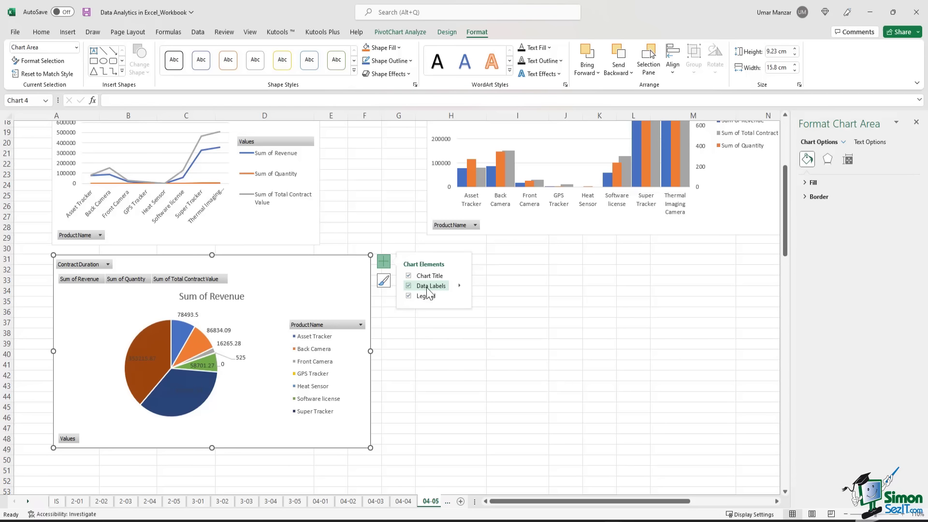
left_click(459, 286)
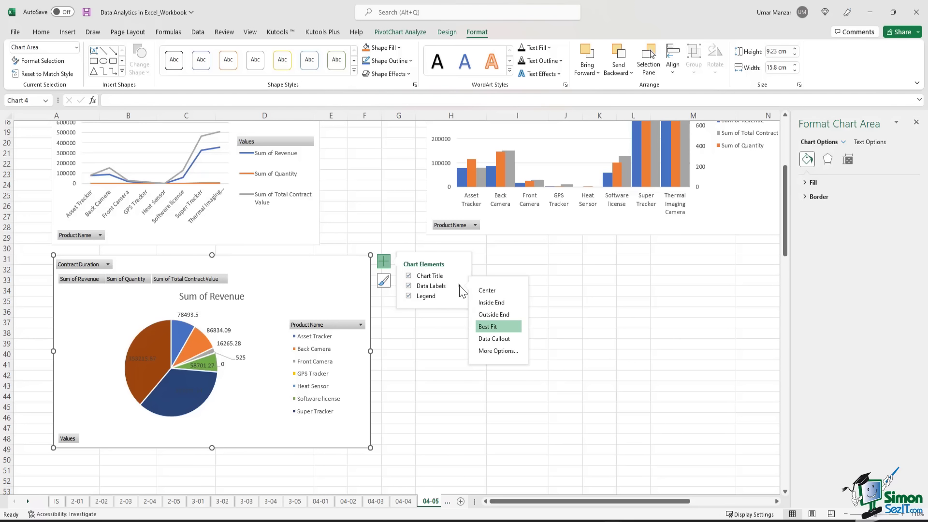
left_click(515, 351)
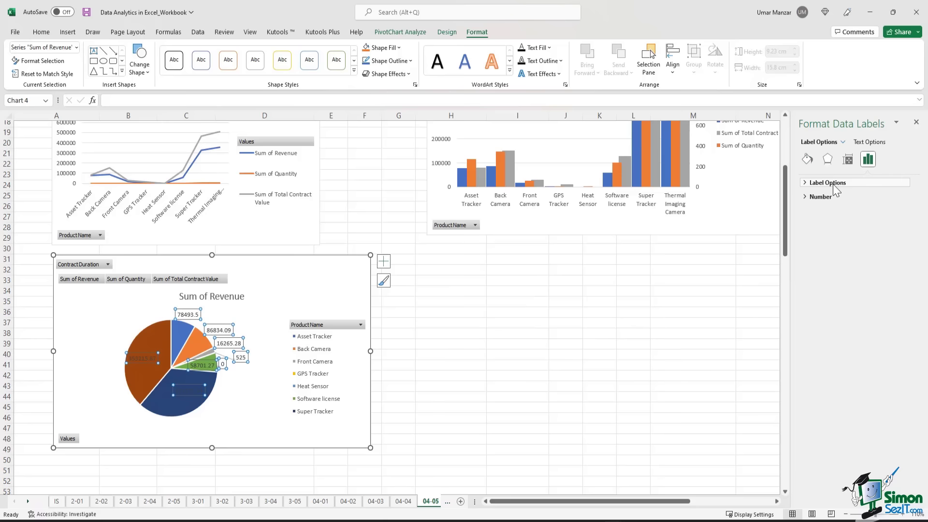
left_click(833, 185)
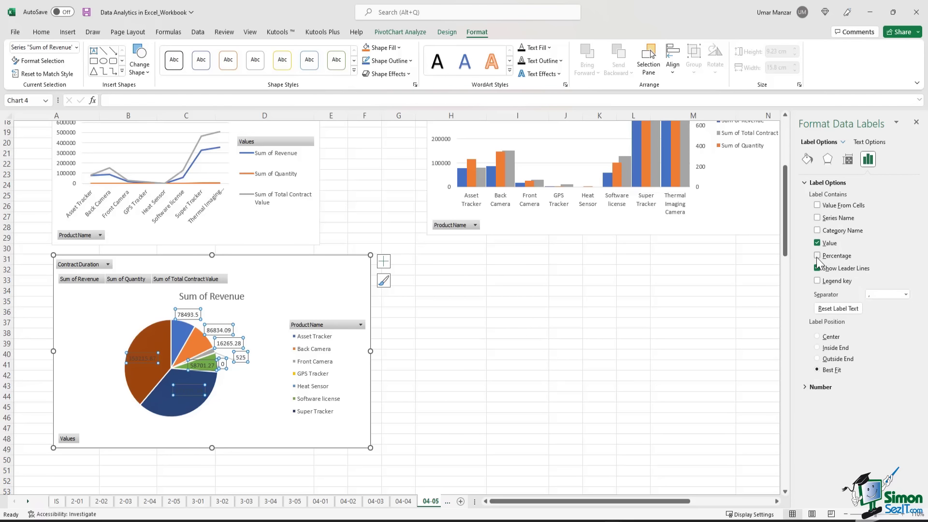
left_click(817, 256)
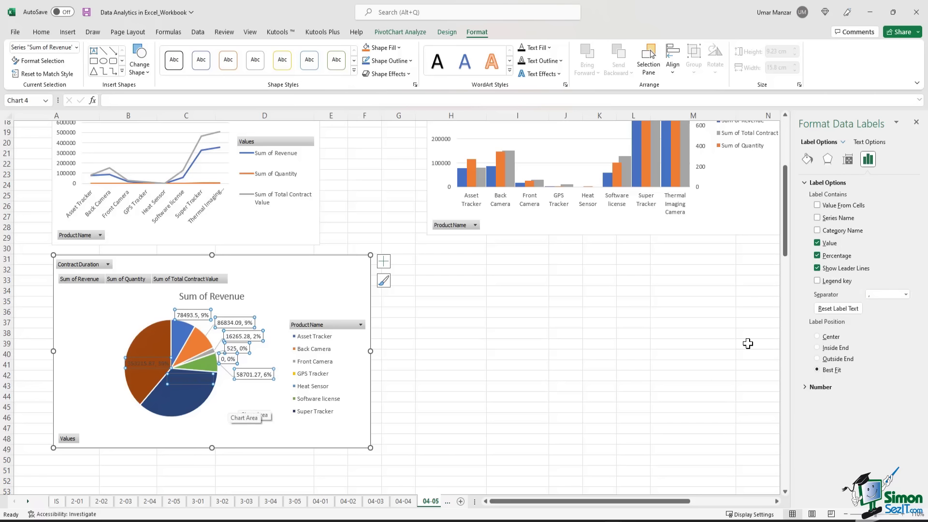
left_click(817, 243)
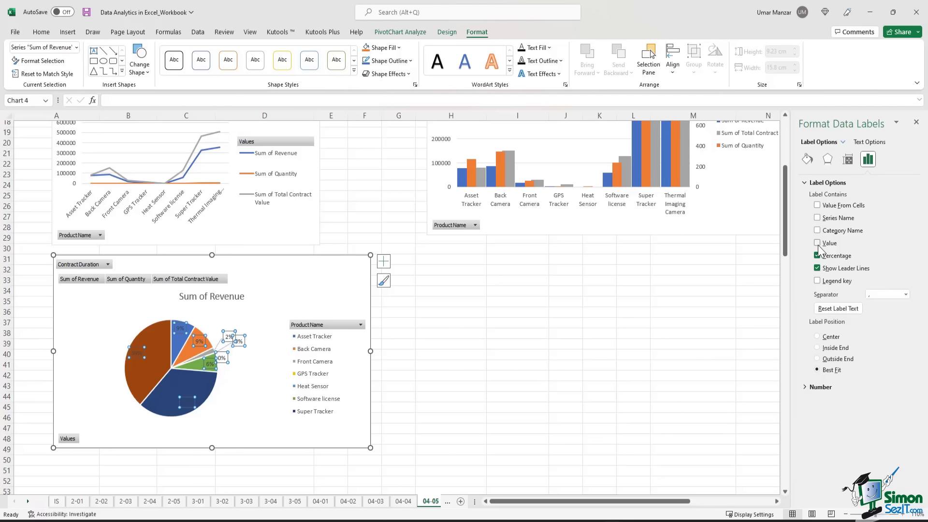
- Drag the 35% and 39% labels outside the pie slices
left_click(185, 404)
left_click(236, 418)
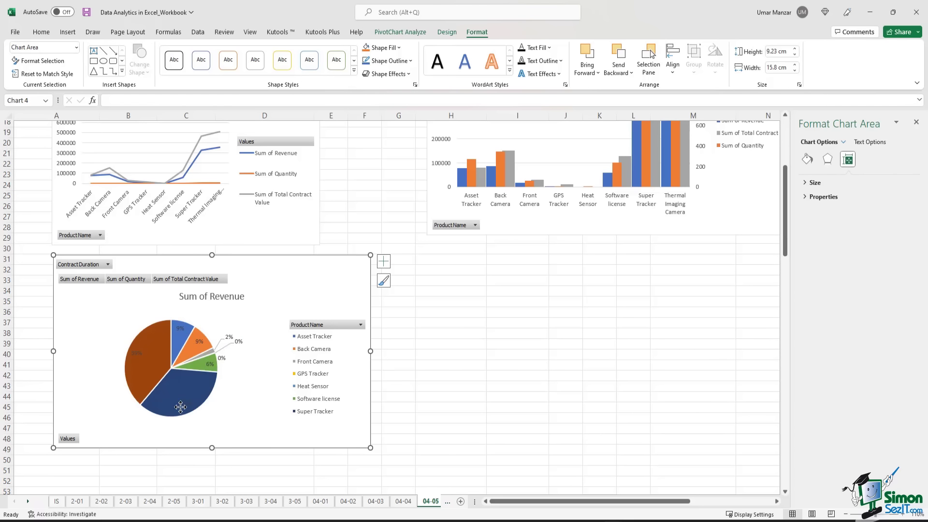
left_click(189, 404)
left_click(192, 404)
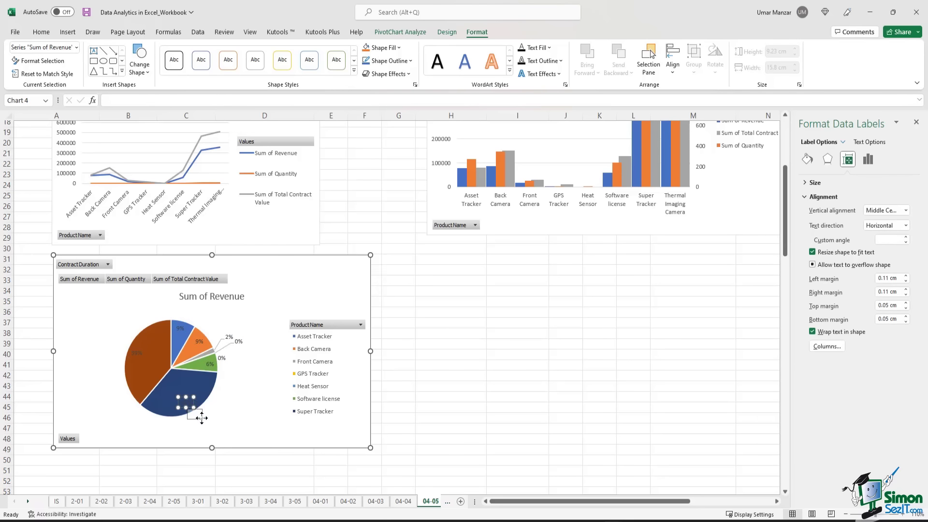
left_click_drag(202, 421, 202, 420)
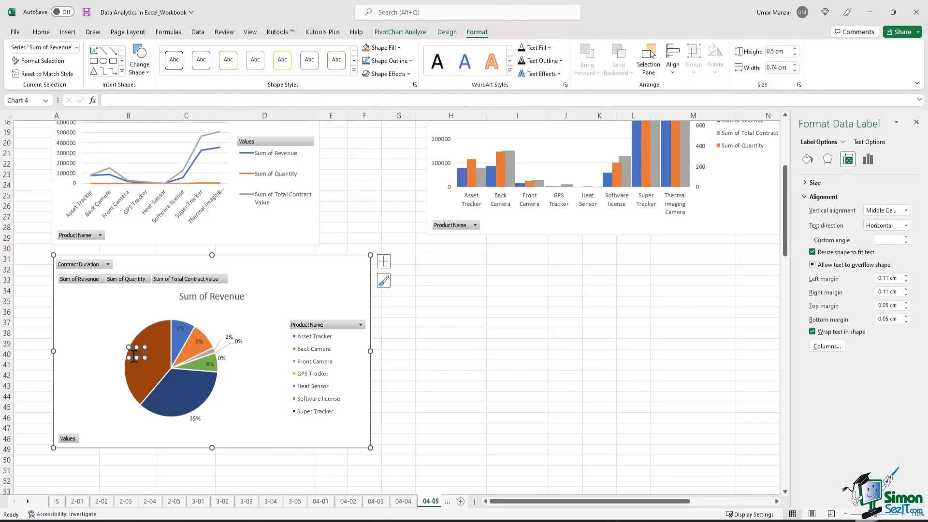
left_click_drag(137, 352, 113, 348)
left_click(276, 376)
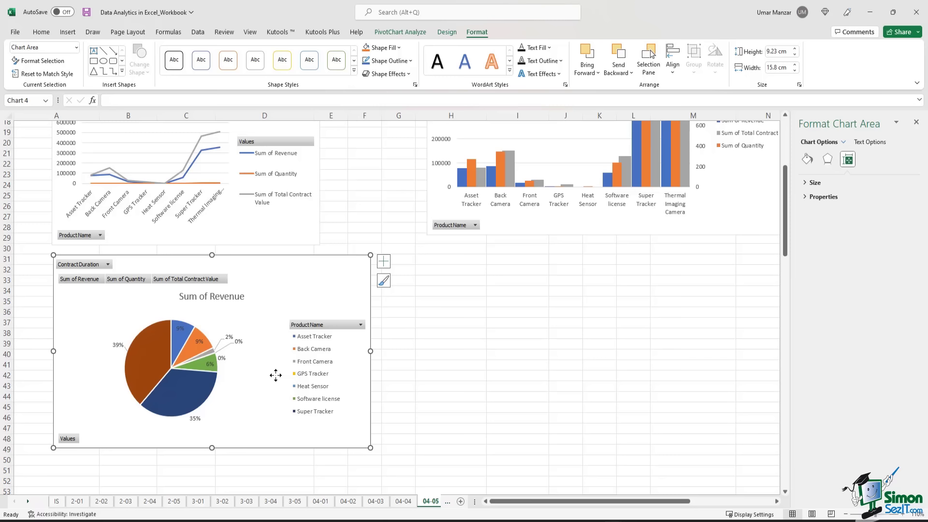
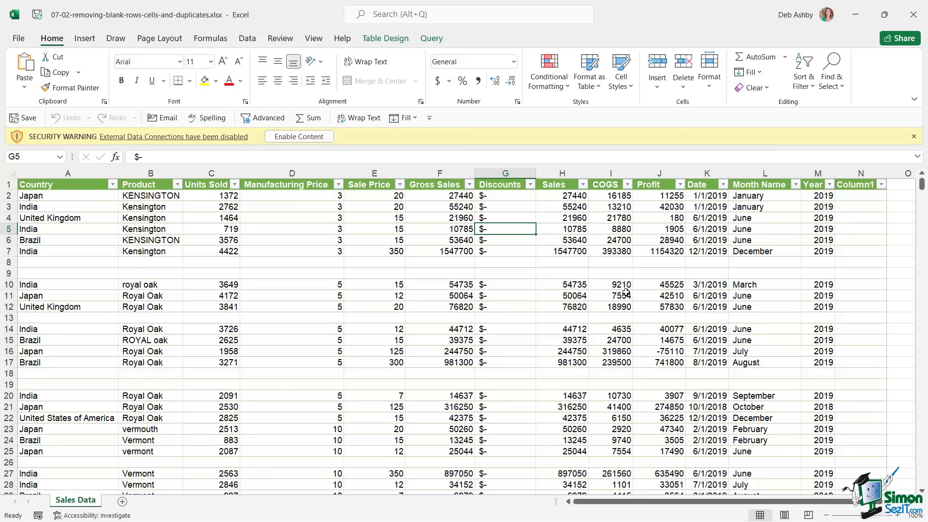
- Enable the workbook's external content and mark the file as a trusted document
left_click(305, 232)
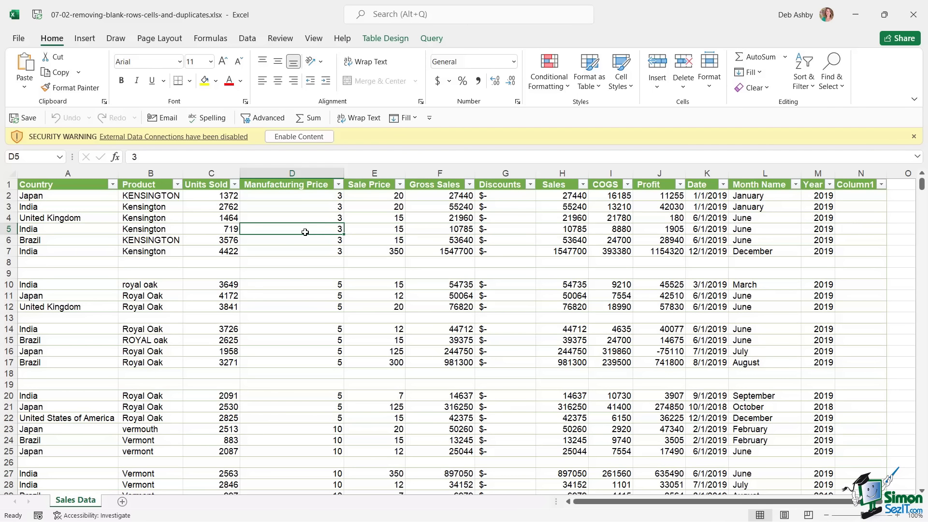
left_click(366, 228)
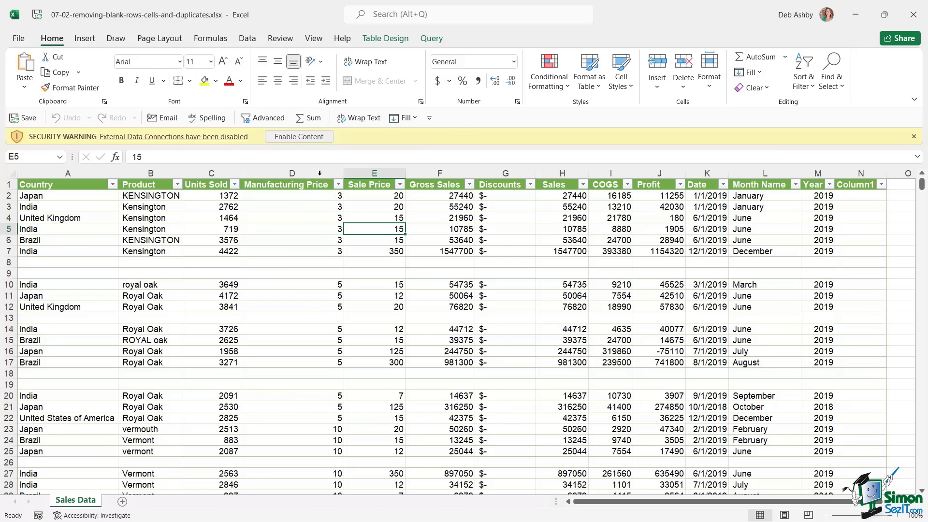
left_click(300, 137)
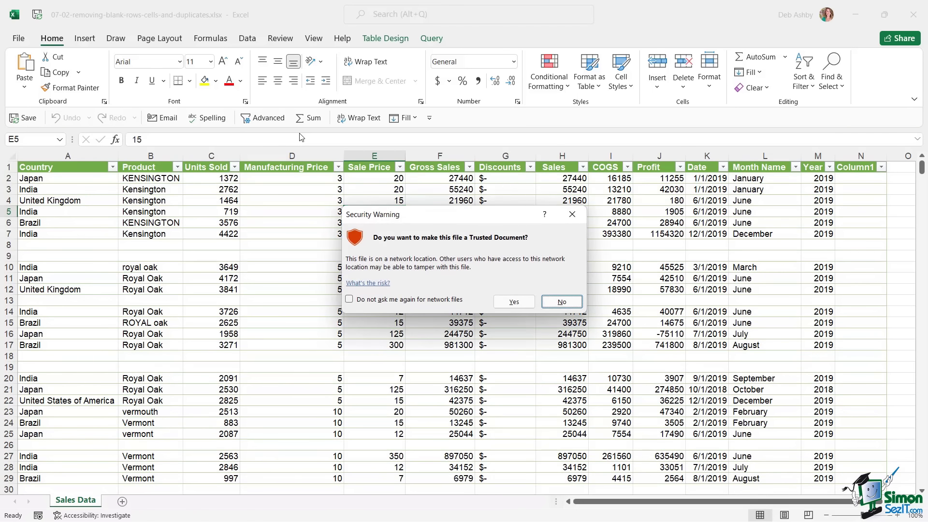
left_click(349, 299)
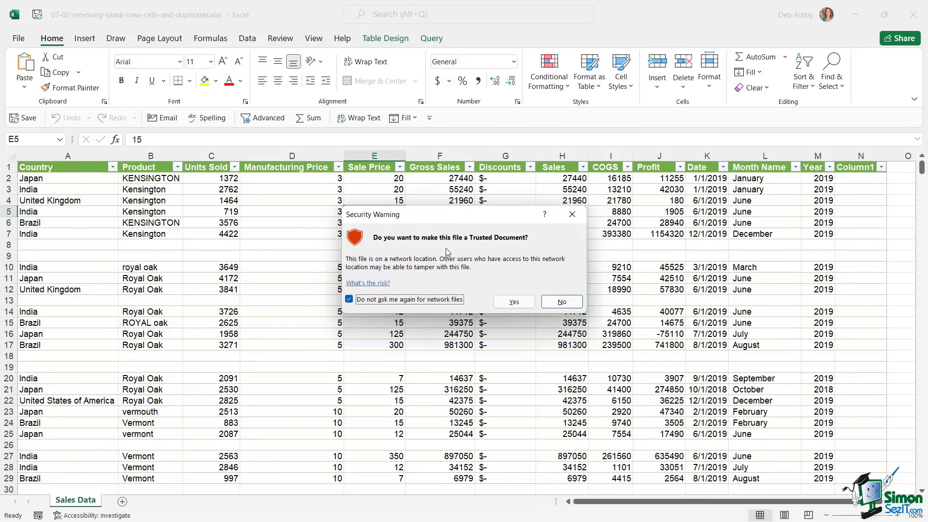
left_click(516, 303)
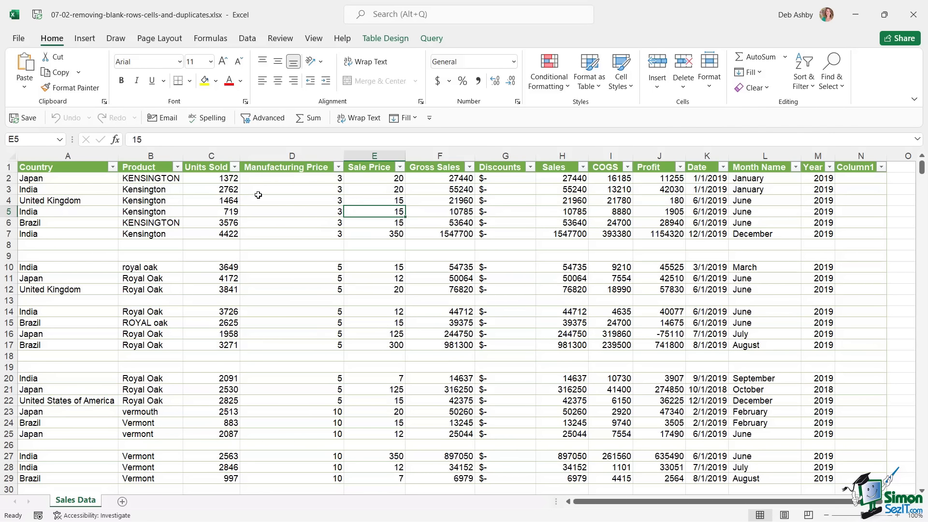
left_click(257, 199)
left_click(283, 189)
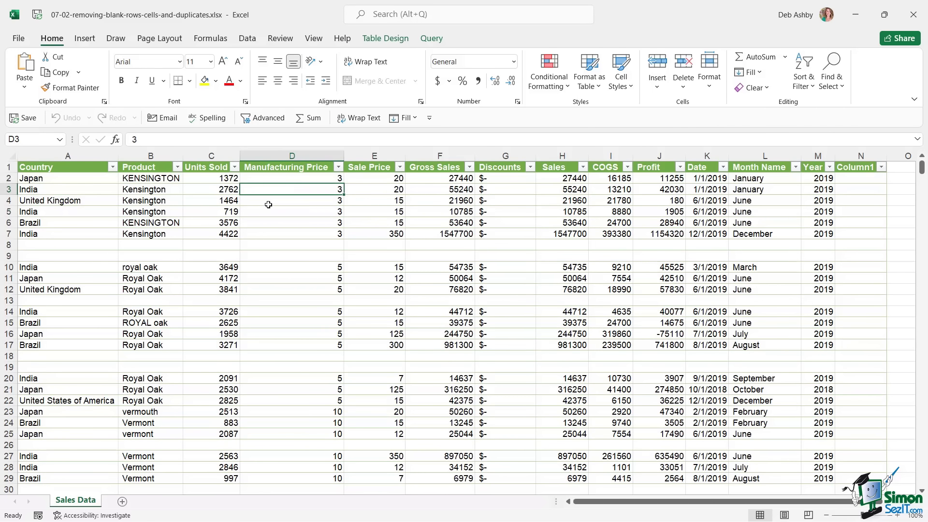
left_click_drag(5, 245, 6, 256)
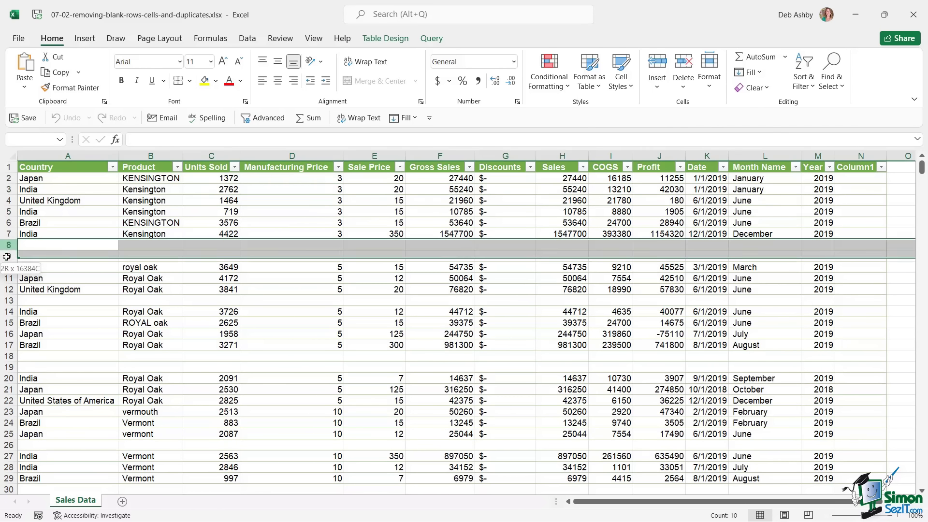
left_click(10, 356)
left_click_drag(13, 367, 13, 369)
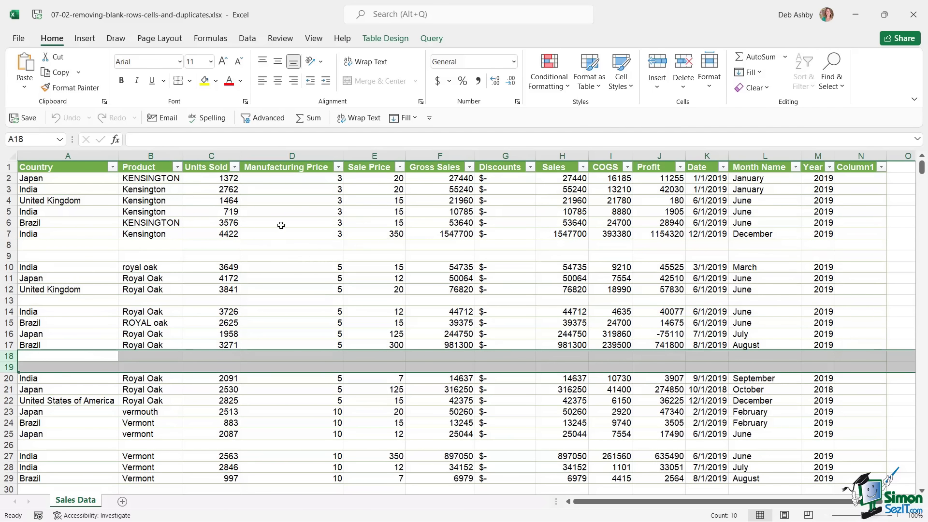
left_click(291, 210)
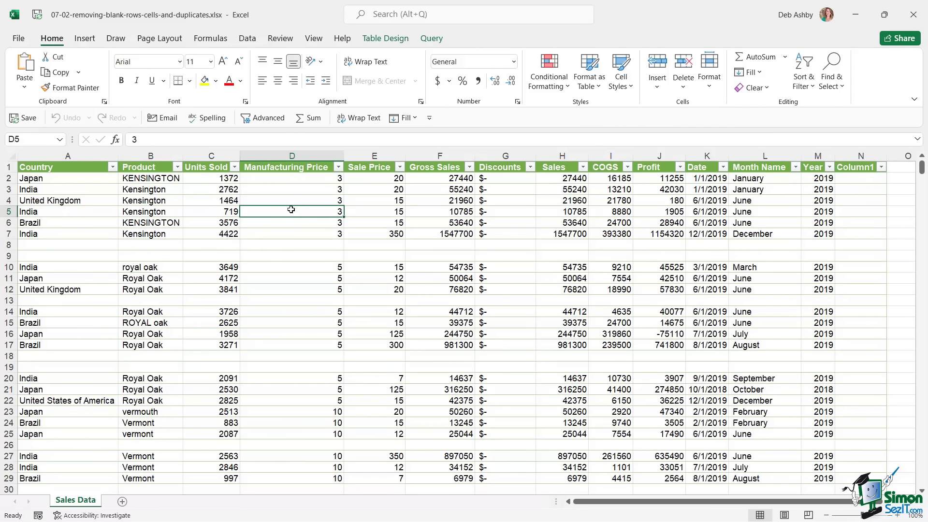
left_click(140, 245)
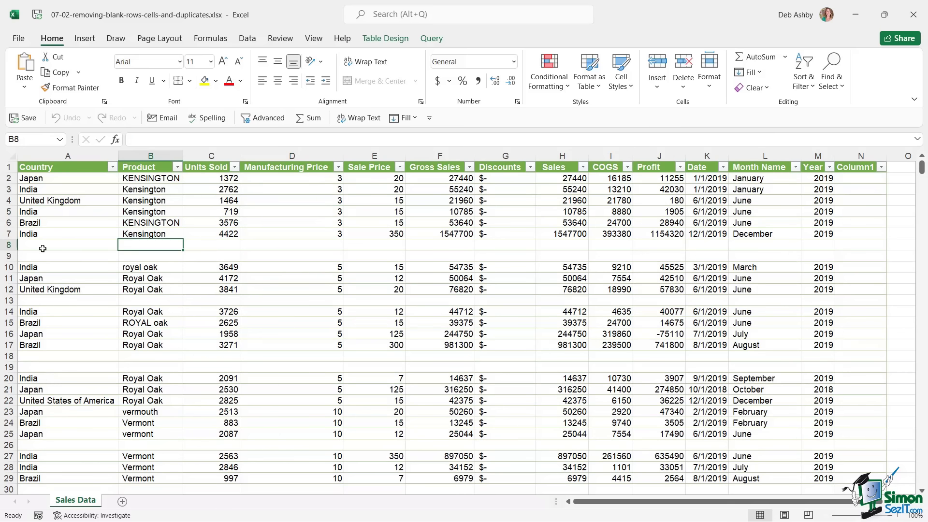
left_click_drag(9, 245, 8, 256)
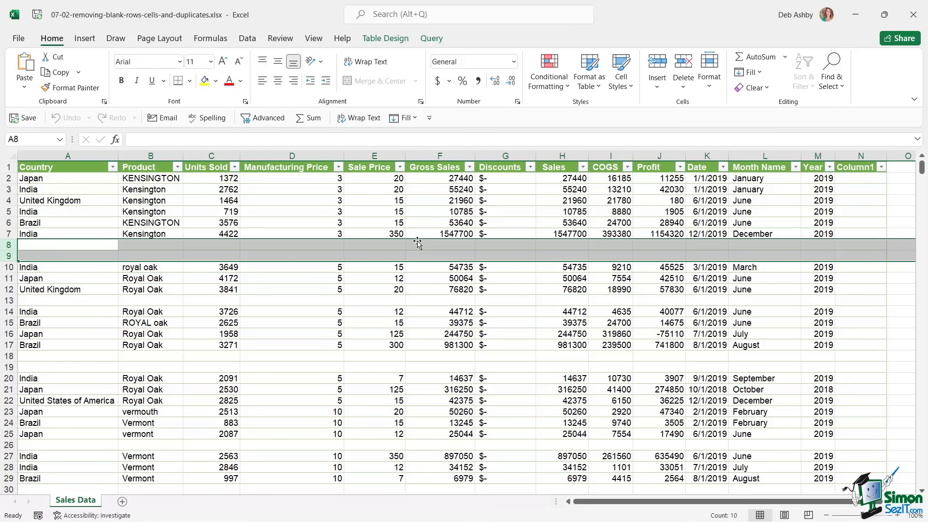
left_click(302, 200)
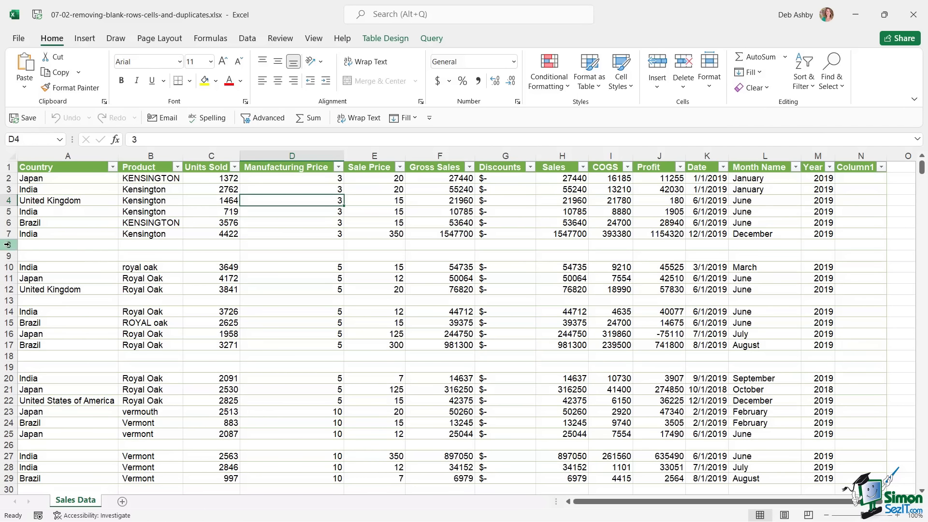
left_click_drag(8, 245, 8, 256)
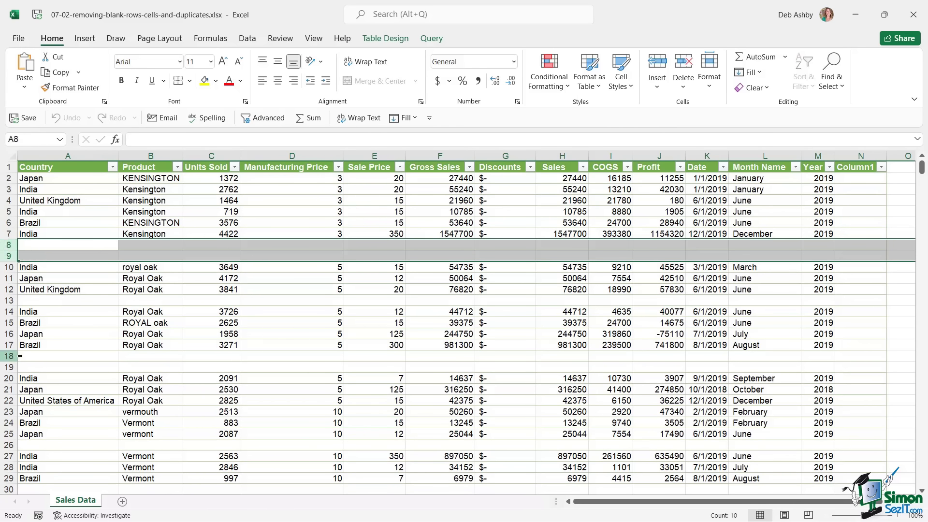
left_click_drag(9, 356, 8, 368, "ctrl")
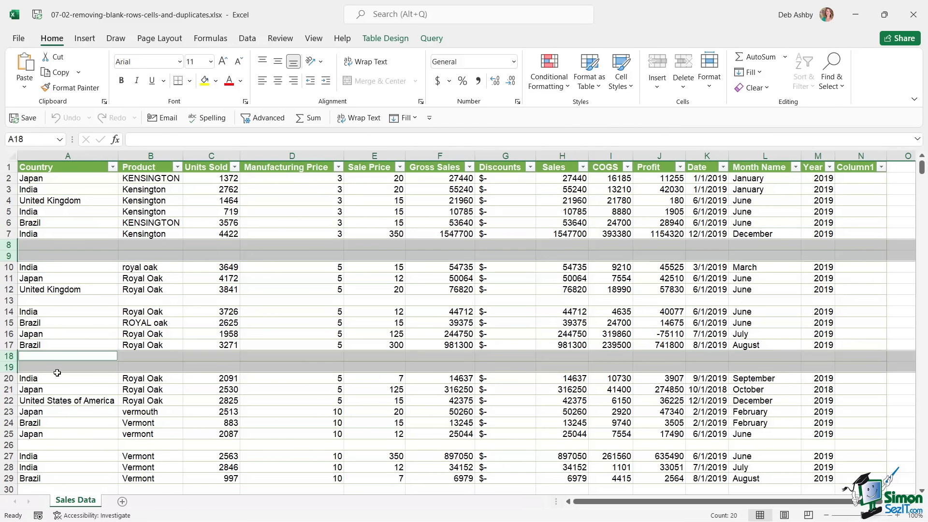
scroll(232, 354, "down", 4)
scroll(175, 324, "up", 4)
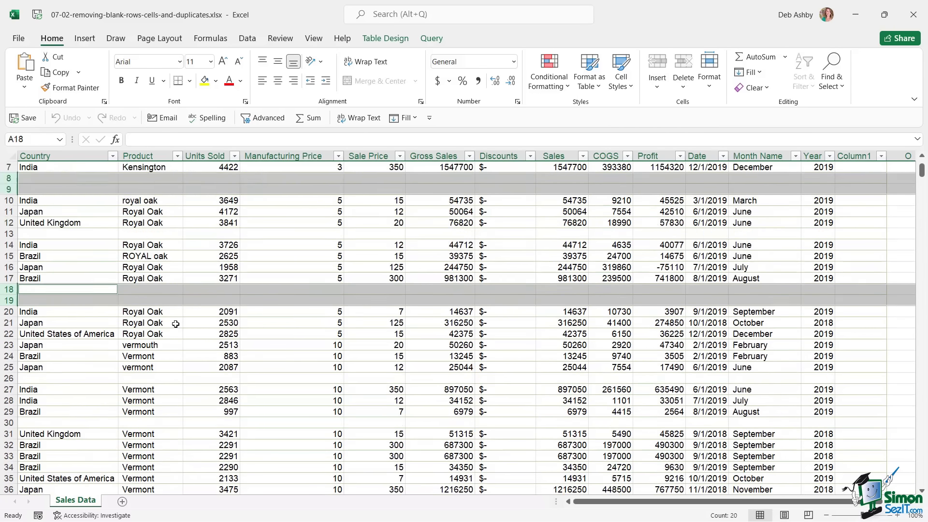
left_click(277, 278)
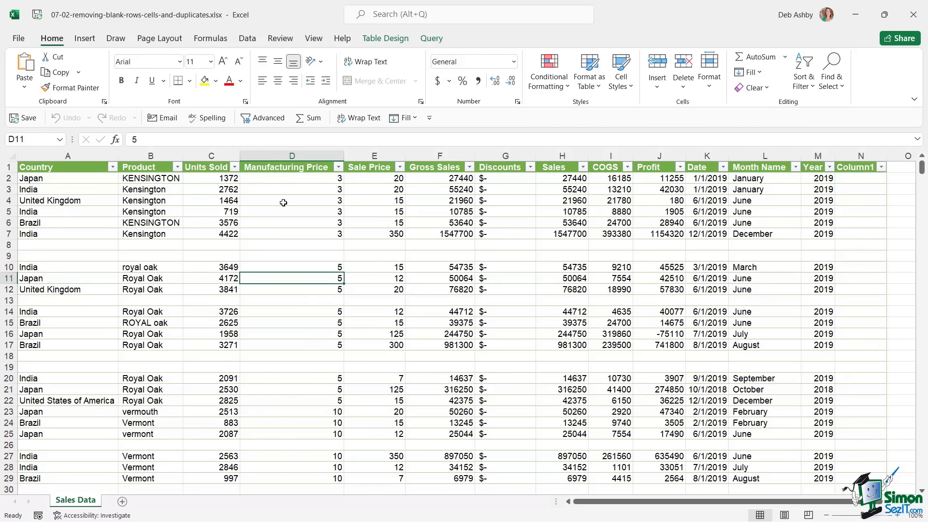
left_click(283, 202)
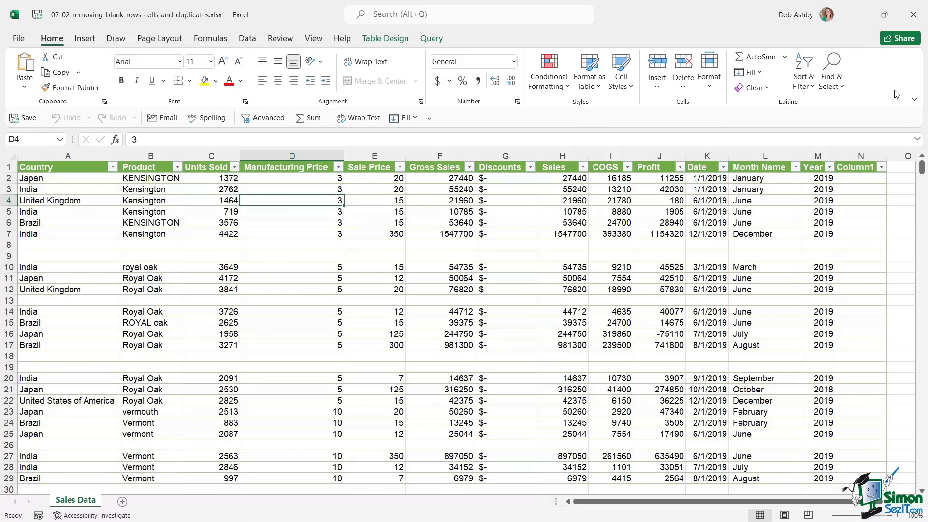
- Use Go To Special > Blanks (Ctrl+G) to select every empty cell in the table
left_click(839, 85)
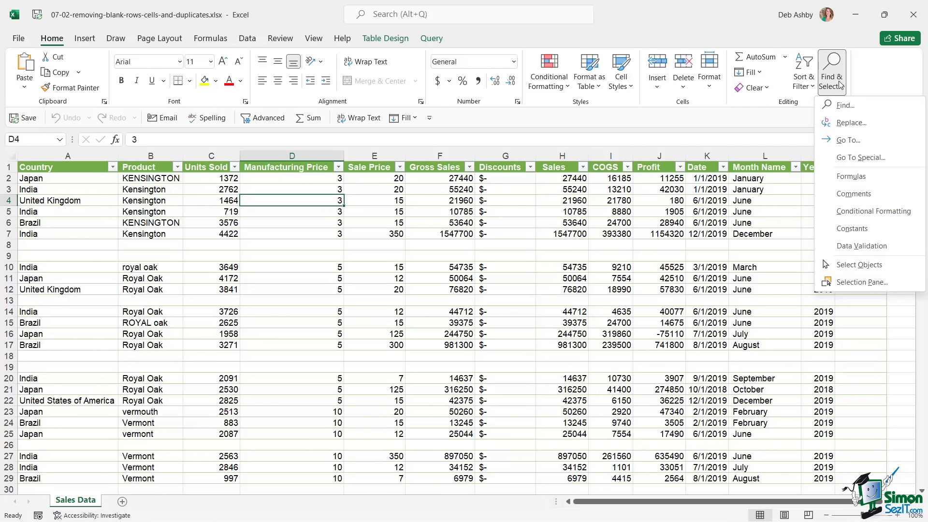
left_click(845, 159)
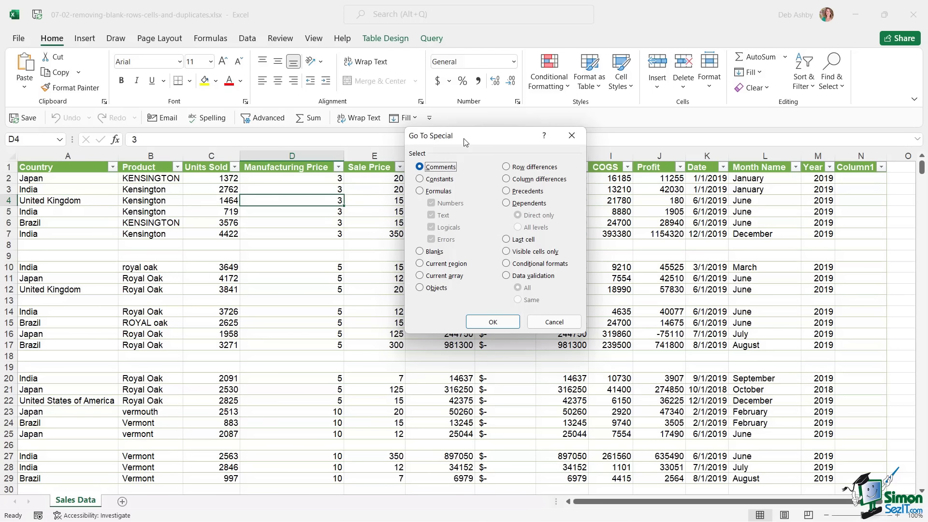
left_click_drag(465, 142, 439, 138)
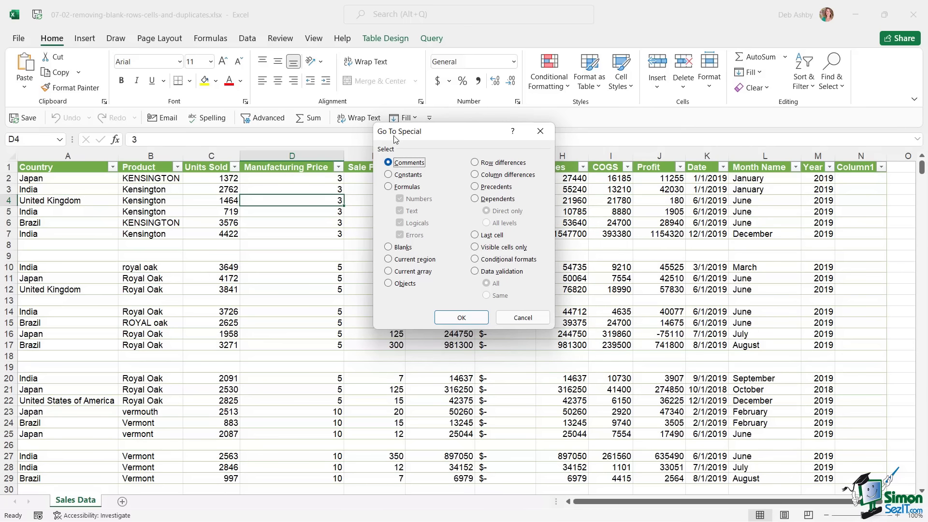
left_click(523, 318)
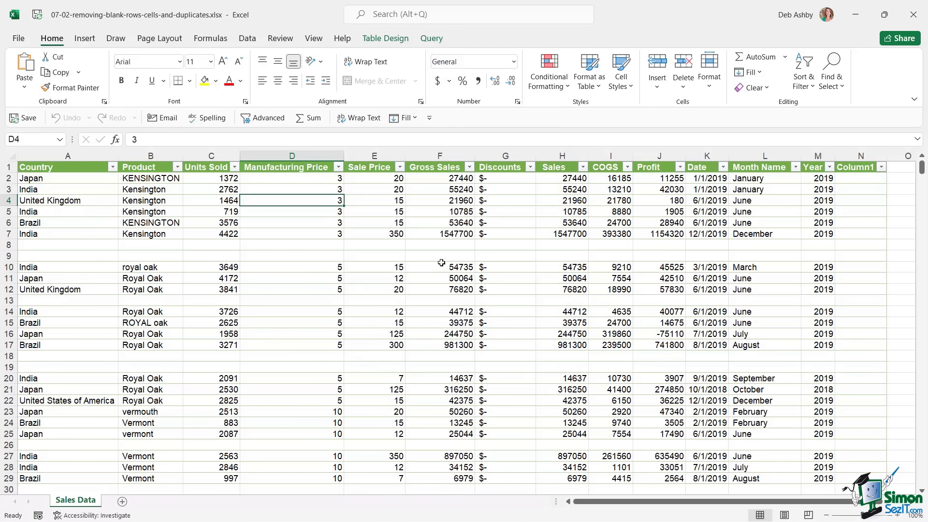
key("ctrl+g")
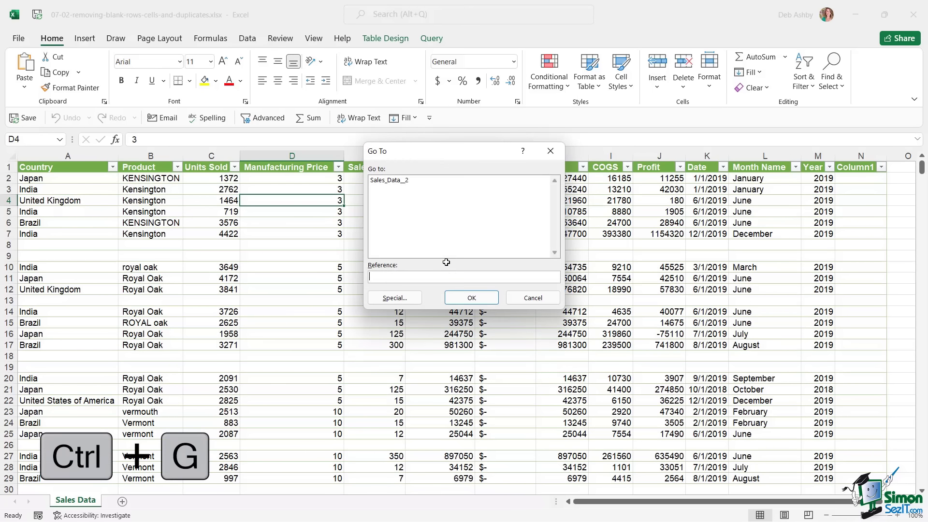
left_click(405, 299)
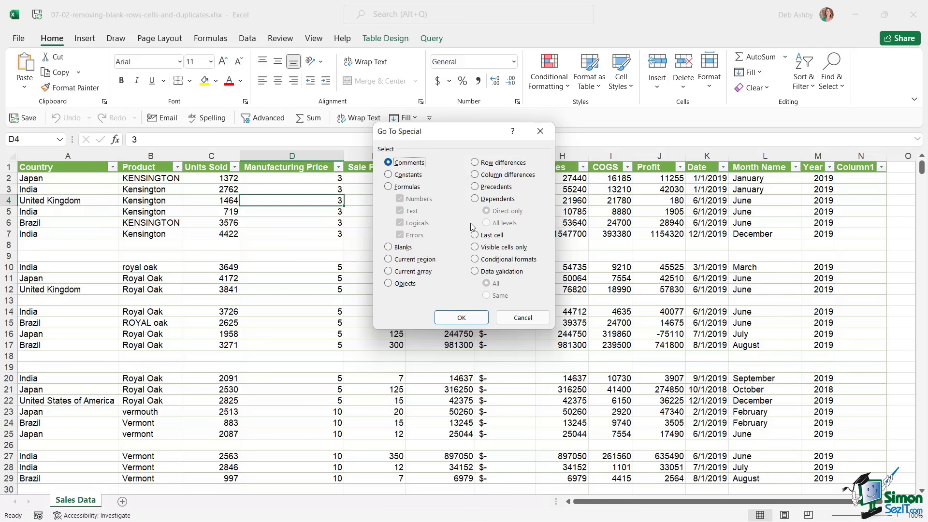
left_click(389, 247)
left_click(461, 317)
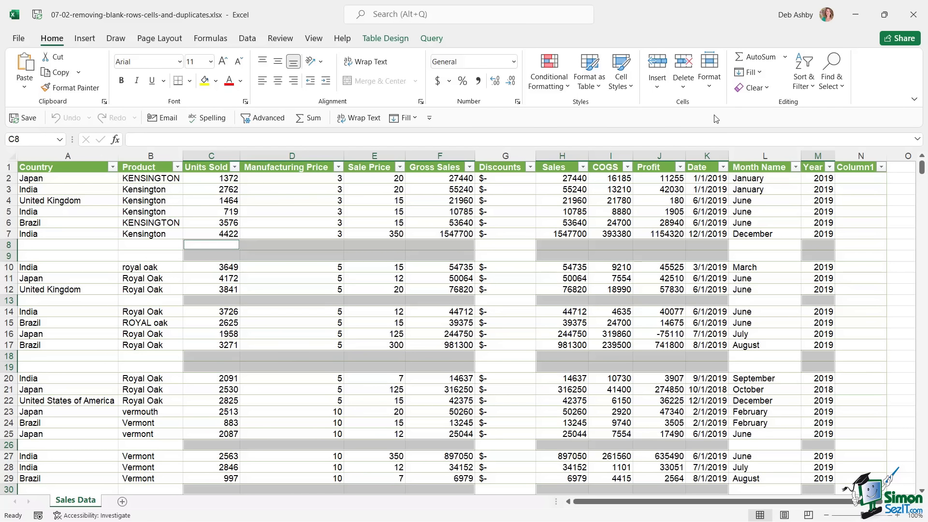
- Delete the sheet rows containing the selected blank cells
left_click(683, 86)
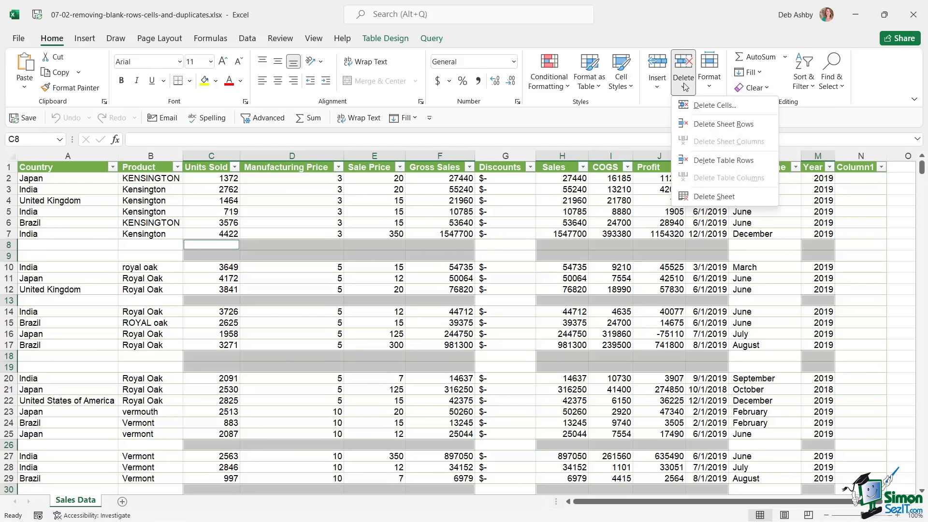
left_click(723, 124)
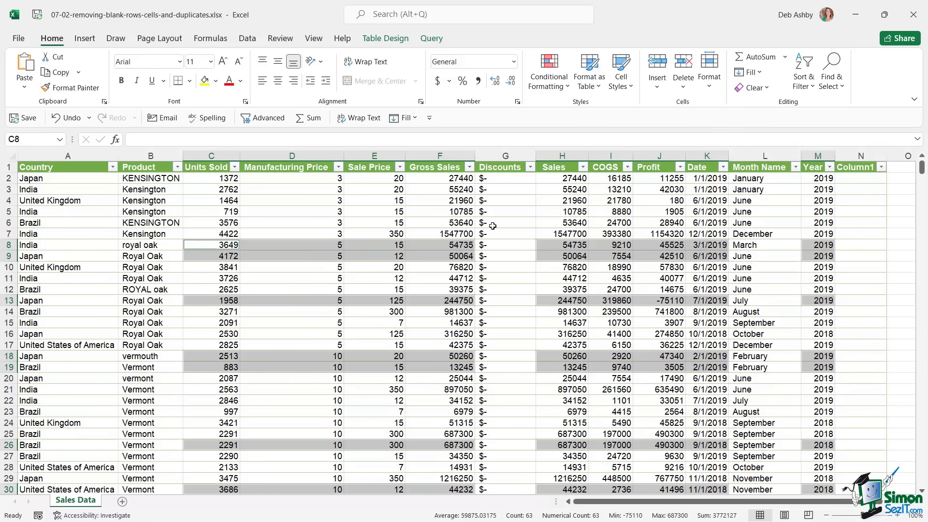
left_click(442, 216)
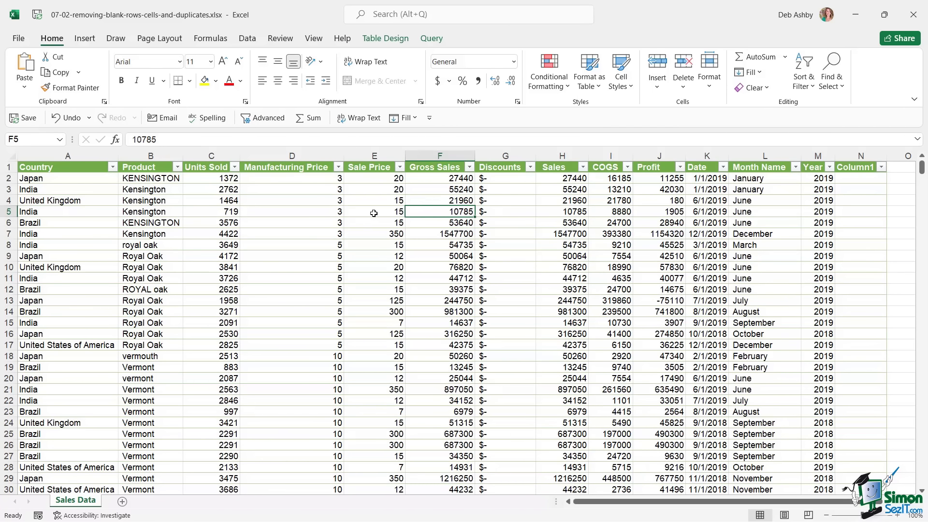
- Clear the Sale Price values in cells E5, E9, E12, E15 and E20
left_click(374, 214)
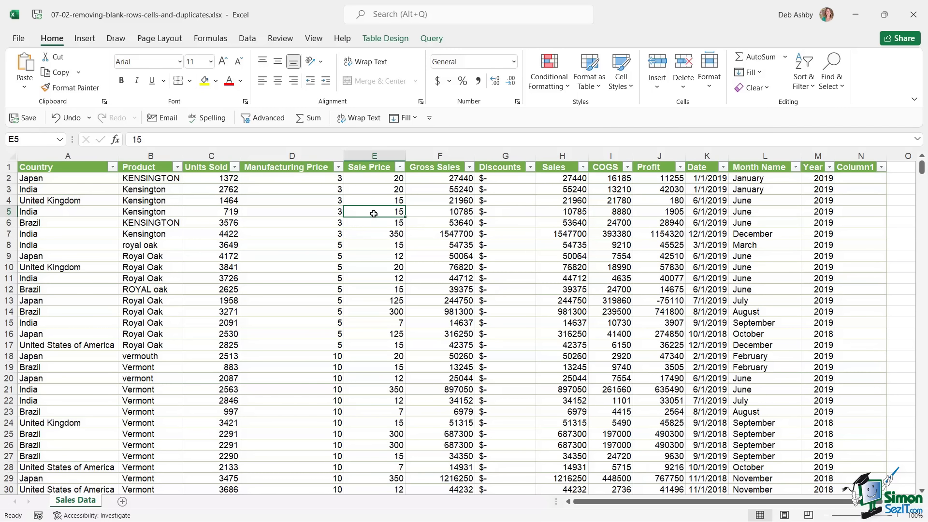
key("Delete")
left_click(379, 253)
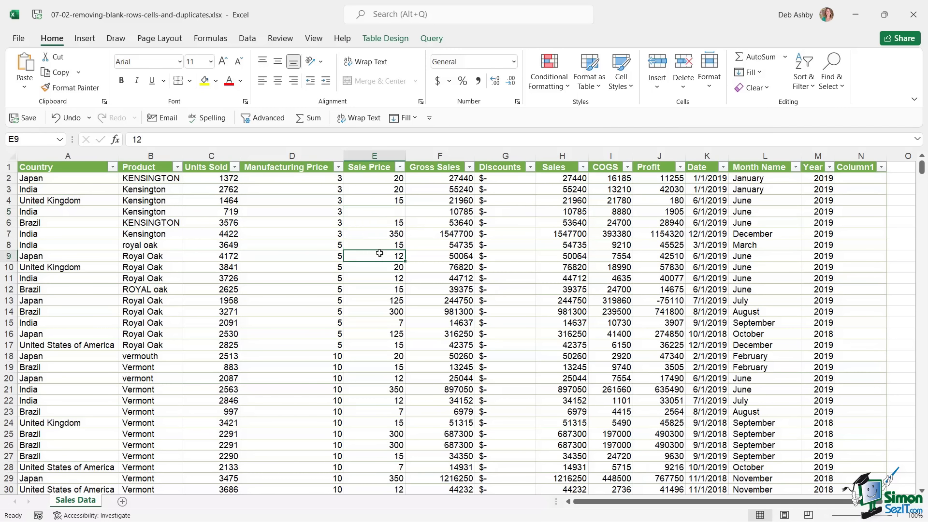
key("Delete")
left_click(377, 289)
key("Delete")
left_click(380, 322)
key("Delete")
left_click(384, 379)
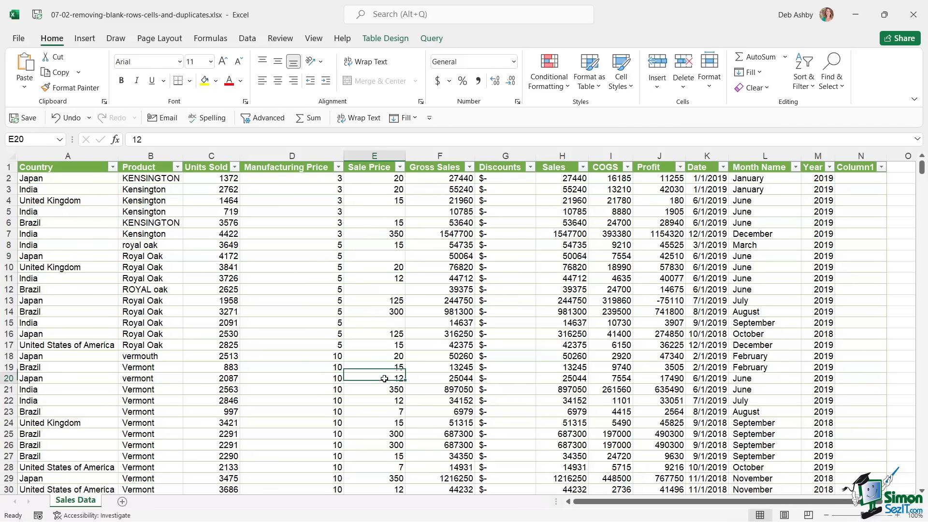
key("Delete")
- Check the emptied Sale Price cells, then select the whole Sale Price column E
left_click(582, 346)
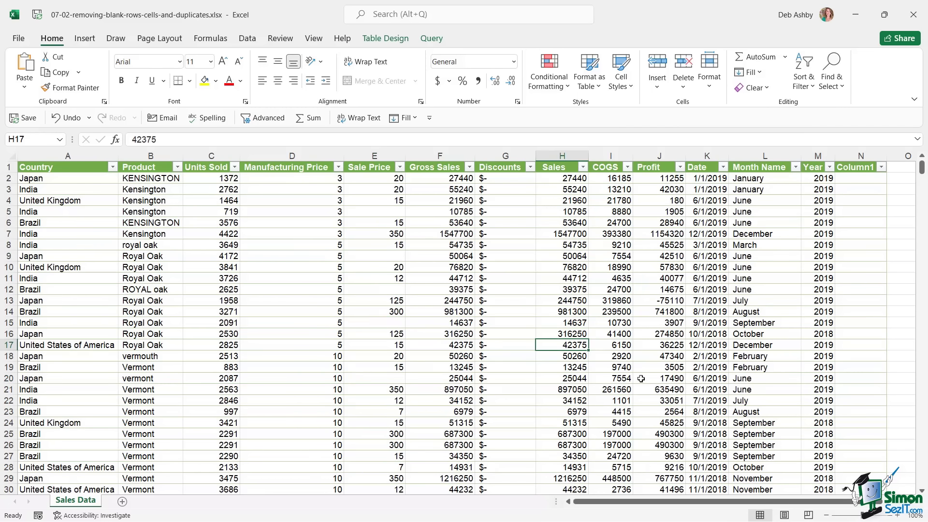
left_click(395, 214)
left_click(391, 255)
left_click(384, 289)
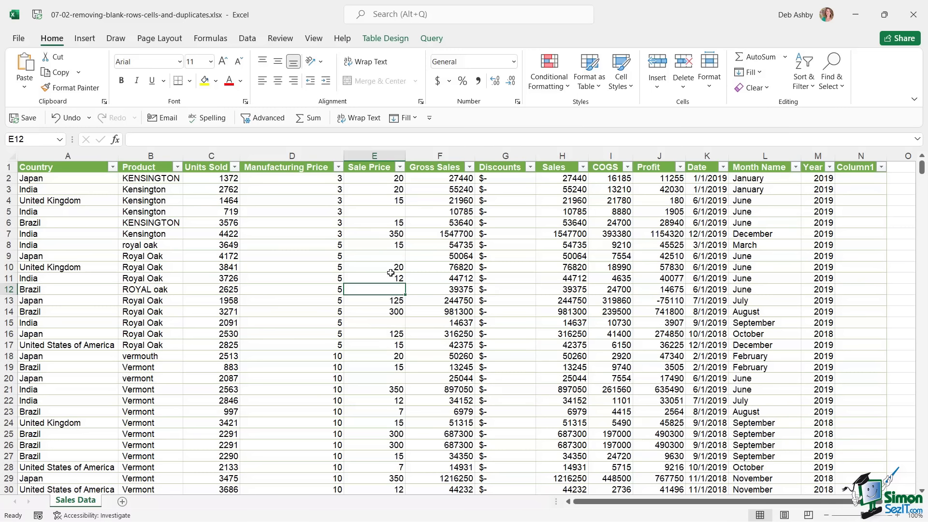
left_click(385, 153)
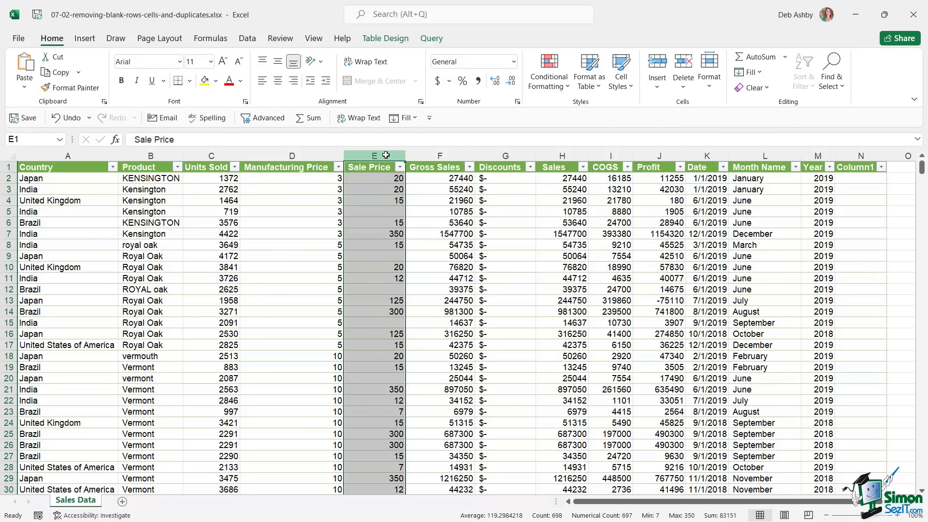
- Select the column's blanks via Go To Special > Blanks and fill them all with 0 using Ctrl+Enter
key("ctrl+g")
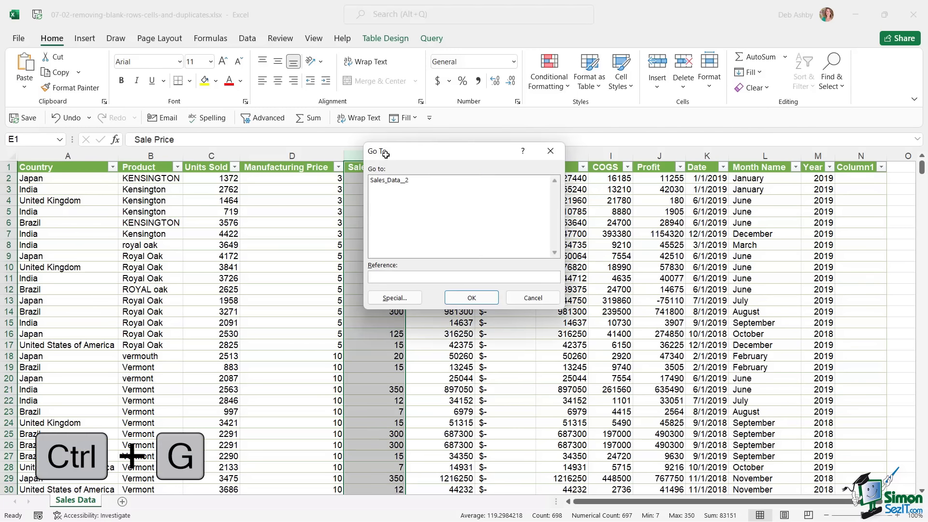
left_click(392, 298)
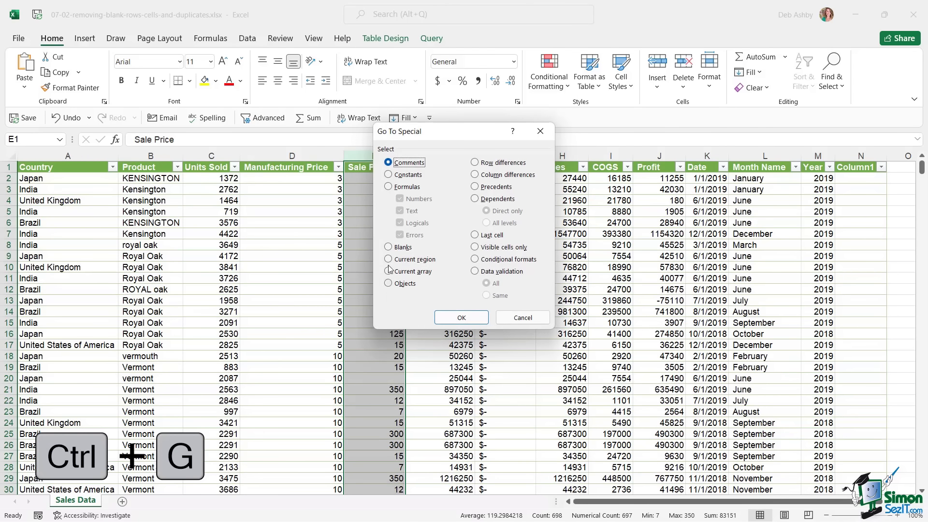
left_click(389, 247)
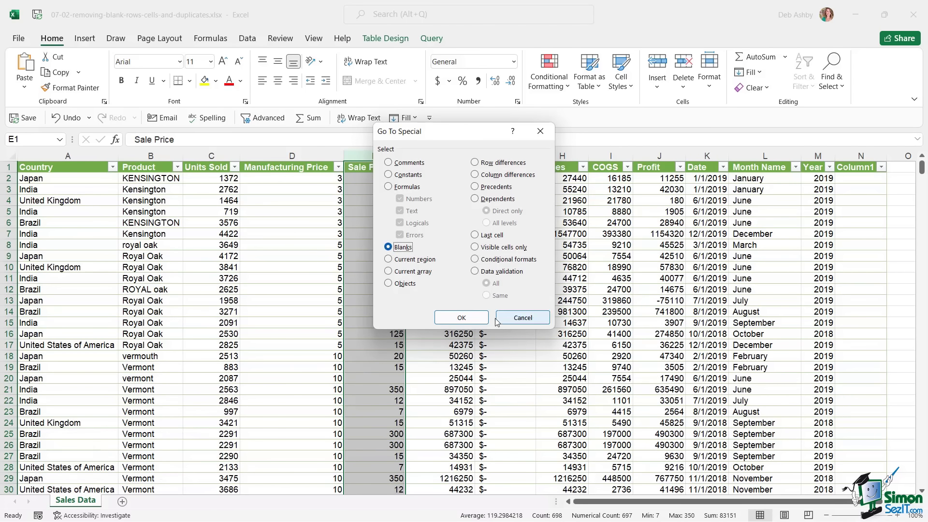
left_click(462, 318)
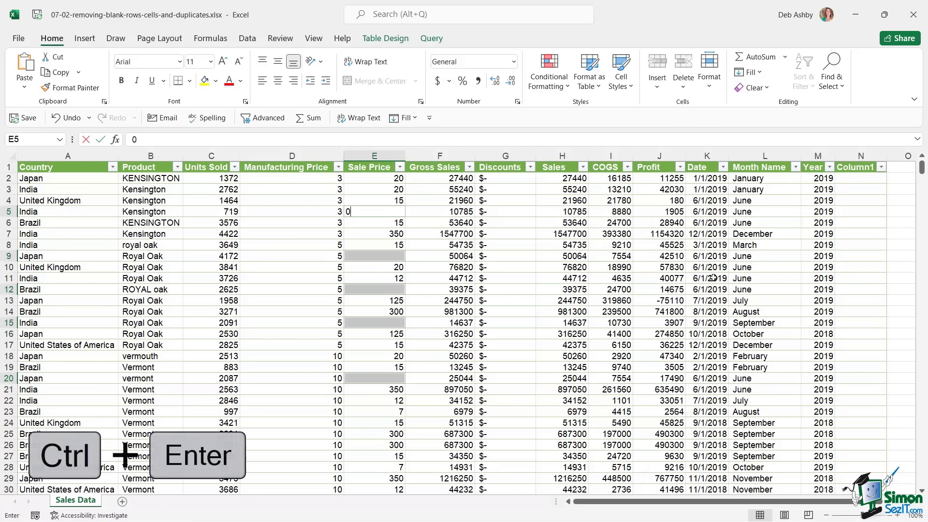
type("0")
key("ctrl+Return")
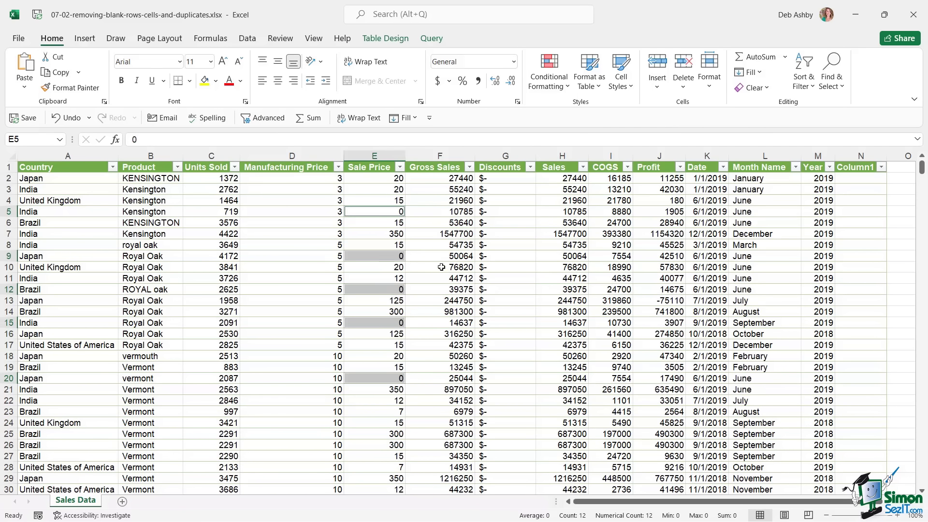
- Undo the 0 fill in the Sale Price column and inspect the values in row 7
left_click(68, 119)
left_click(312, 212)
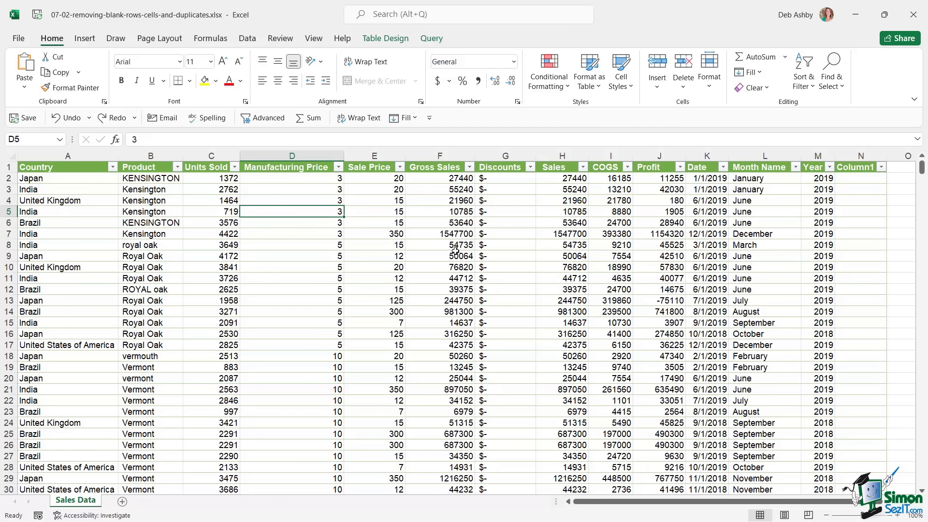
left_click(307, 237)
left_click(376, 235)
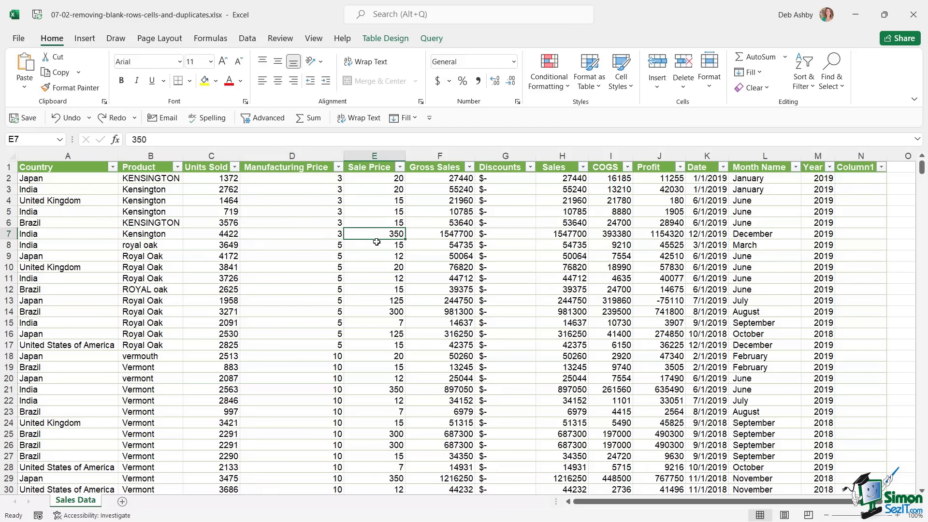
left_click(12, 235)
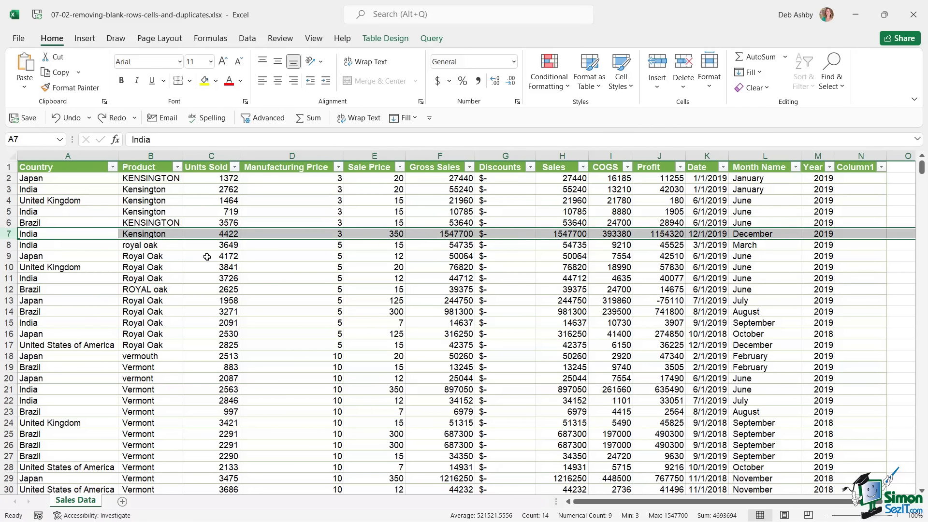
left_click(269, 248)
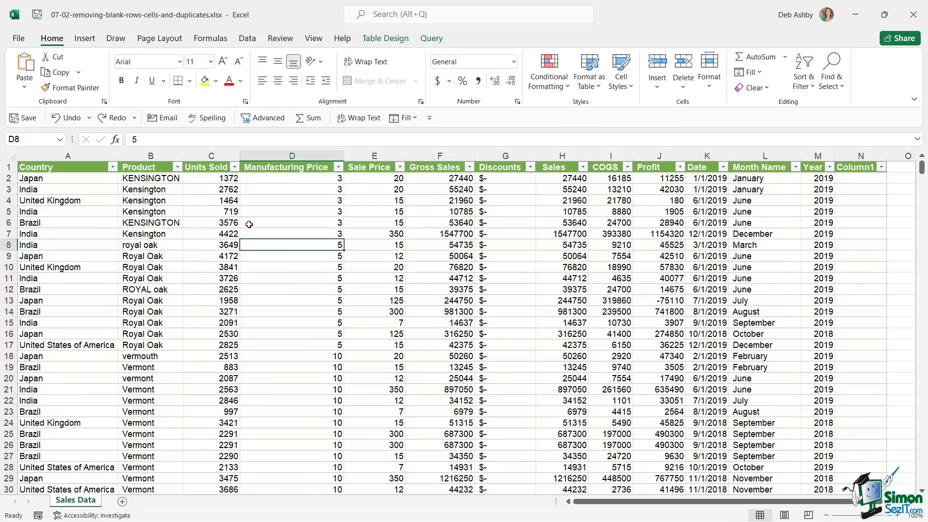
left_click(247, 42)
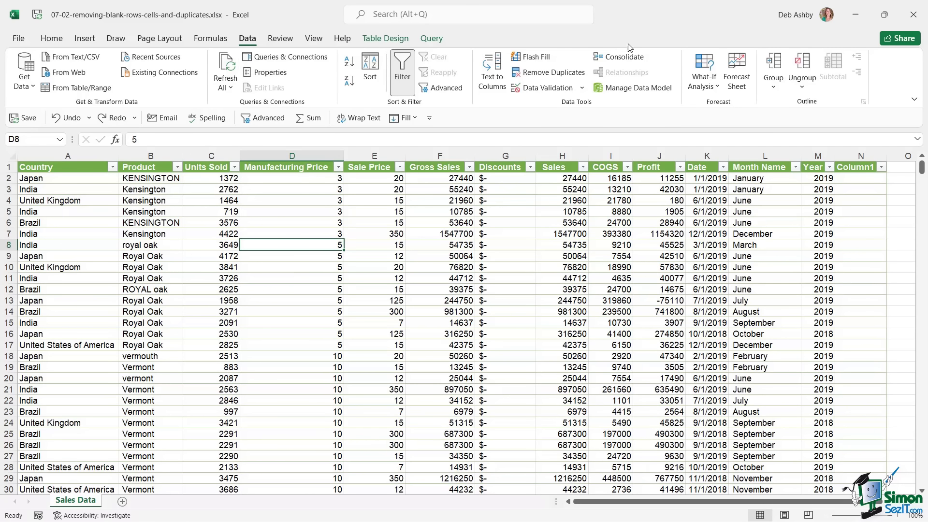
- Run Remove Duplicates across all columns, deleting 2 duplicate rows and leaving 700 unique records
left_click(554, 74)
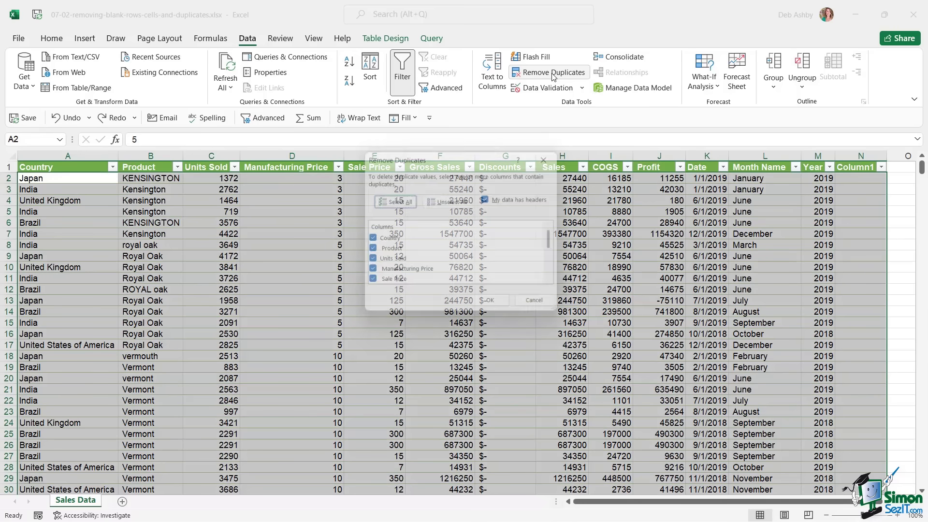
left_click_drag(481, 158, 435, 155)
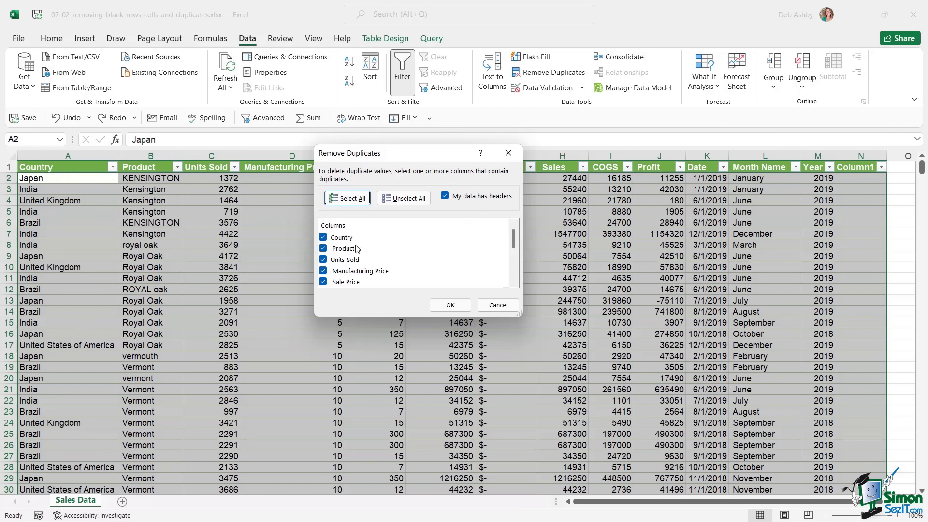
mouse_move(515, 241)
left_mouse_down()
mouse_move(514, 276)
mouse_move(518, 225)
left_mouse_up()
left_click(450, 306)
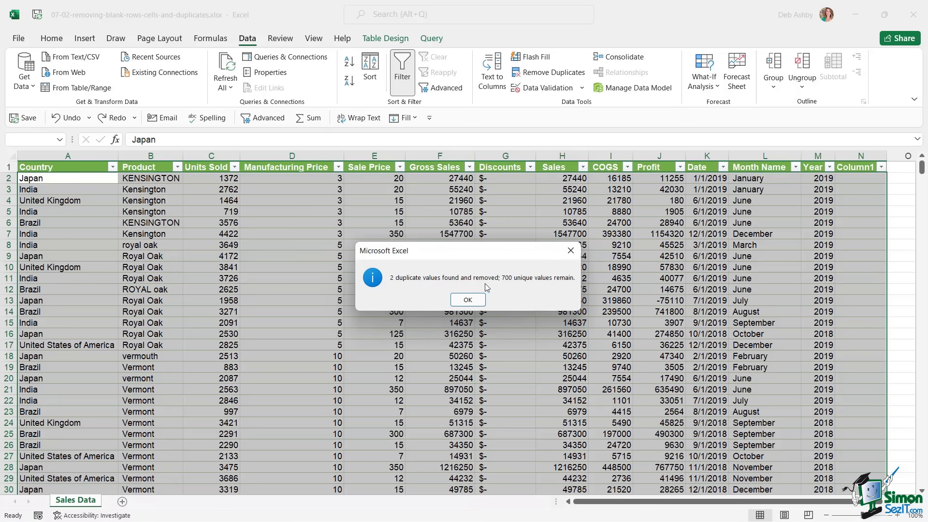
left_click(468, 300)
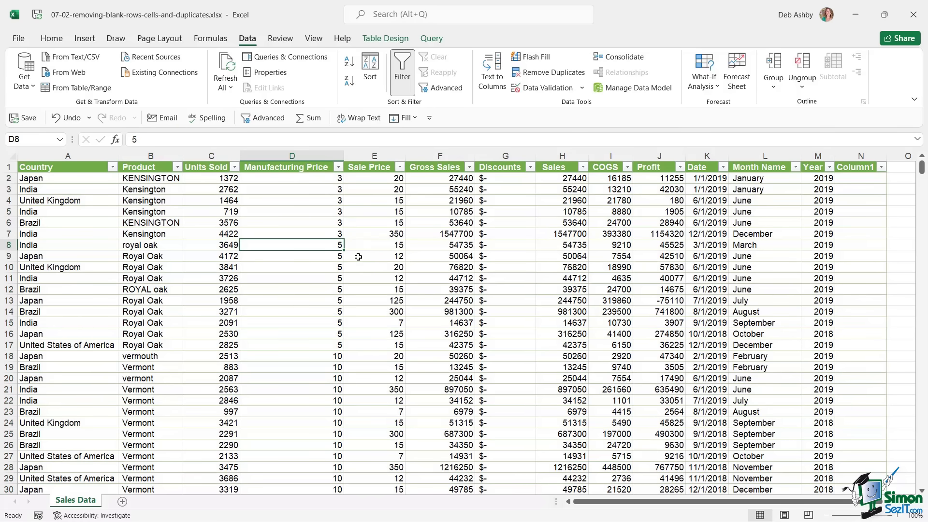
- Select cell F7 on Book2's TASKS/LEADERS/STATUS sheet
left_click(456, 236)
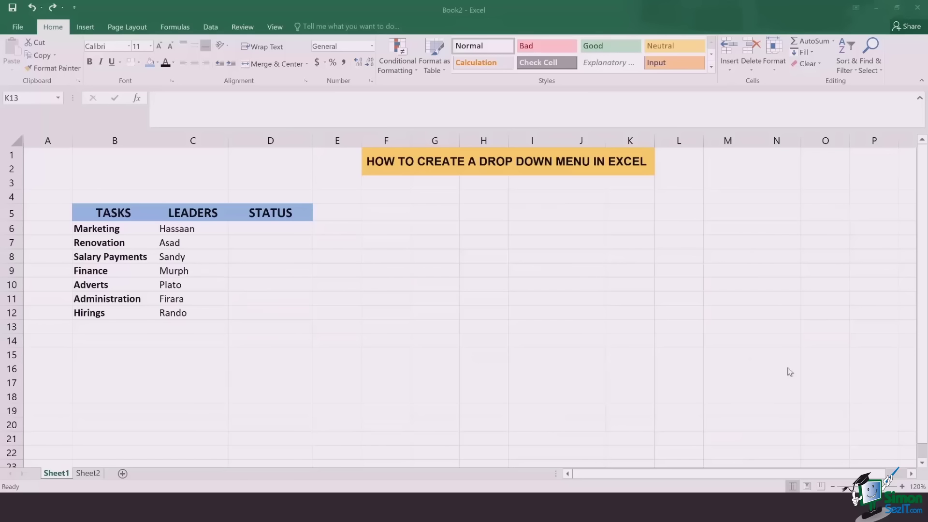
- Review the COMPLETE/INCOMPLETE/IN PROGRESS list on Sheet2, then select STATUS cells D6:D12 on Sheet1
left_click(88, 473)
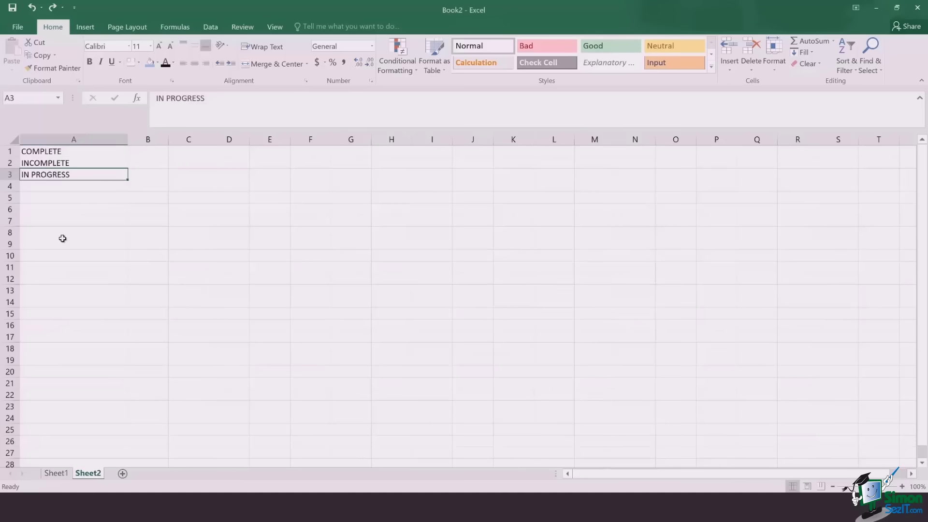
left_click(100, 151)
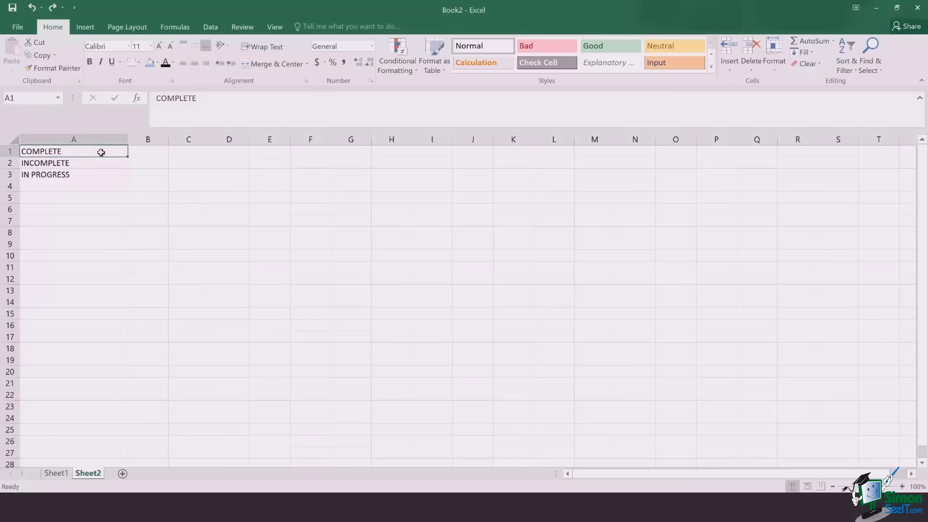
left_click(61, 473)
left_click(301, 230)
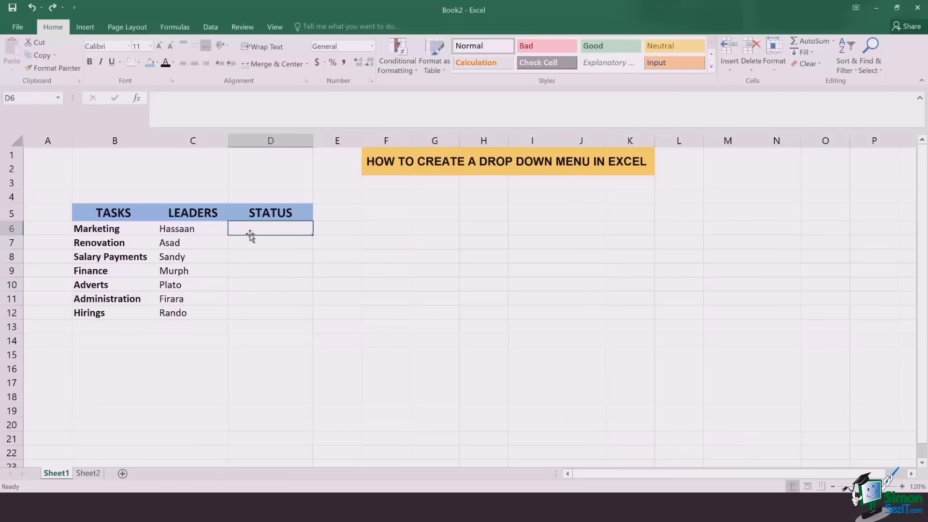
left_click_drag(250, 236, 256, 313)
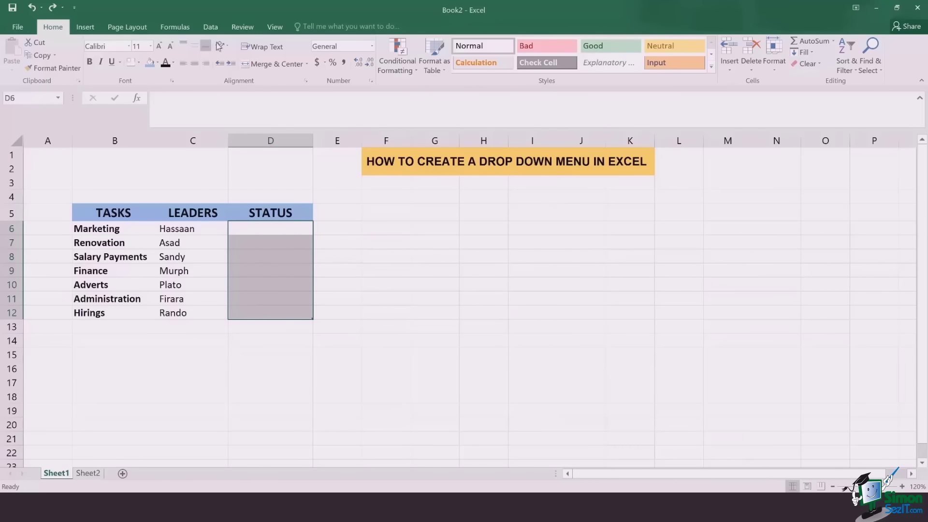
- Apply List data validation to D6:D12 with source =Sheet2!$A$1:$A$3
left_click(216, 28)
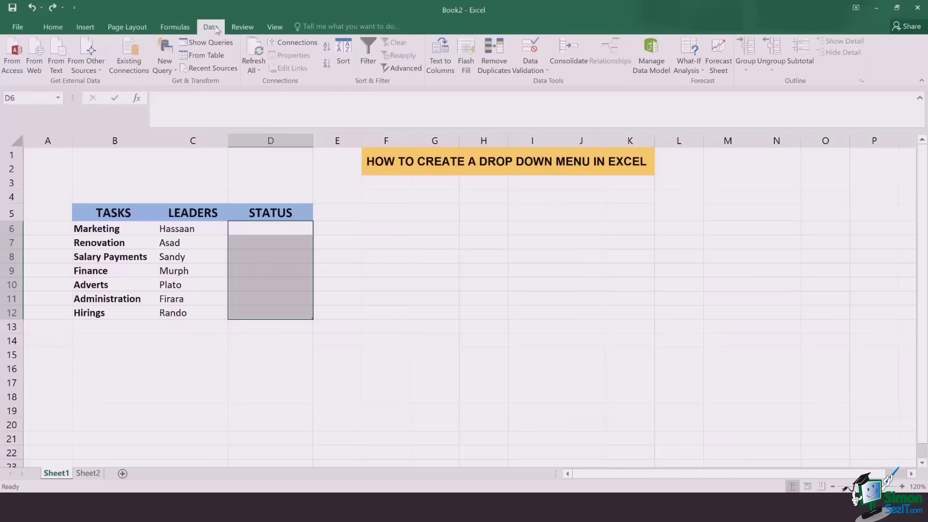
left_click(523, 68)
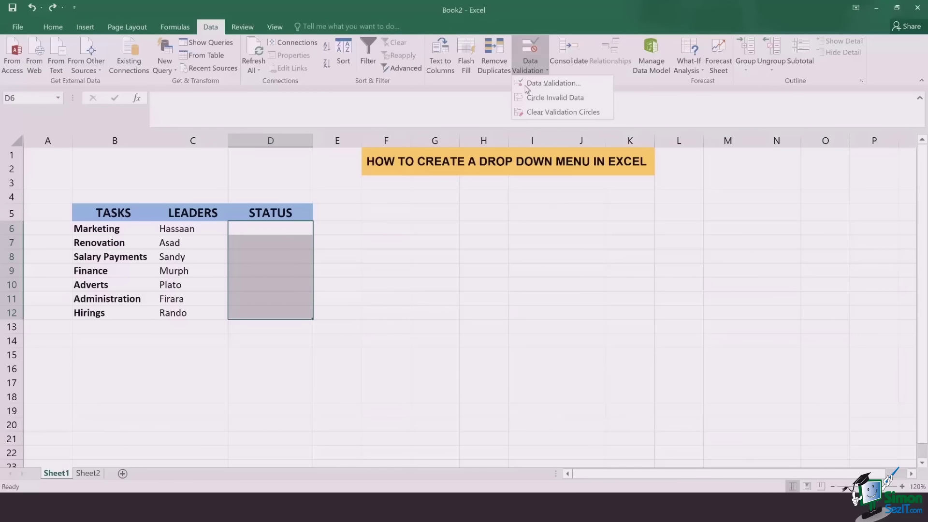
left_click(530, 87)
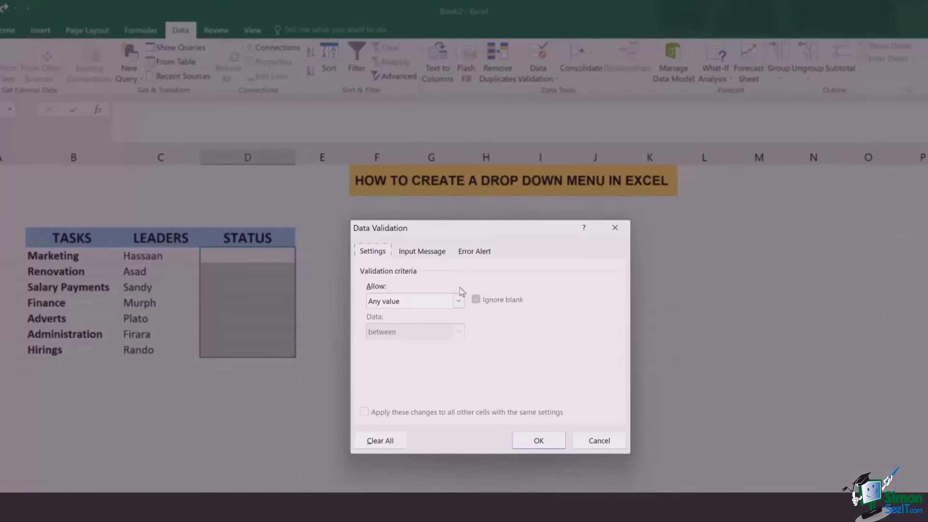
left_click(458, 301)
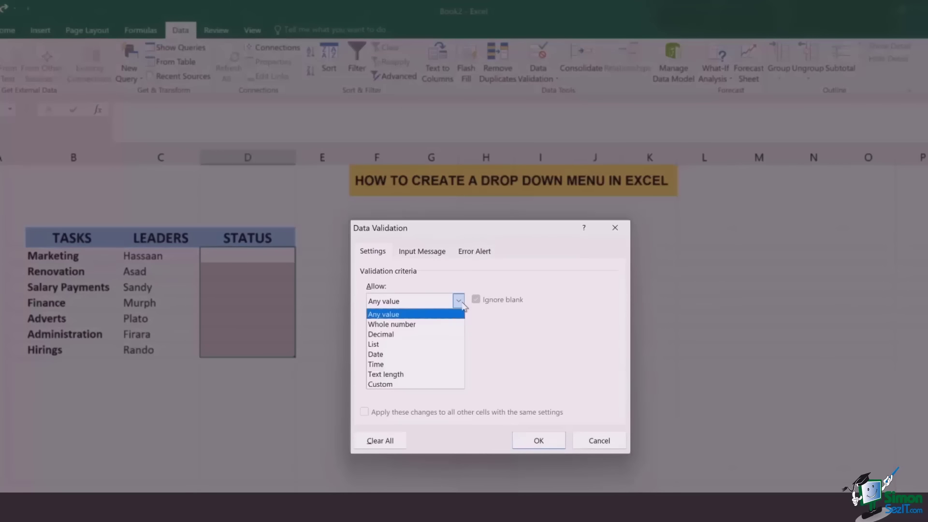
left_click(451, 344)
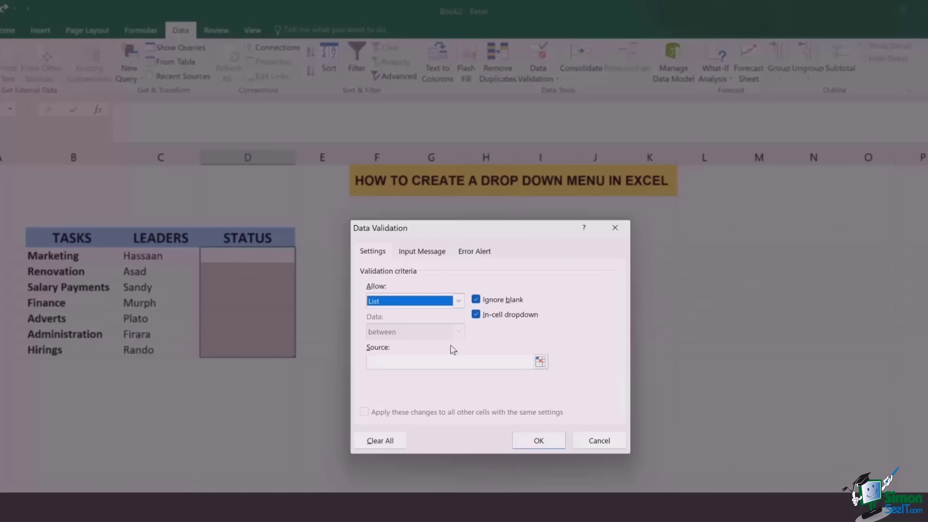
left_click(392, 369)
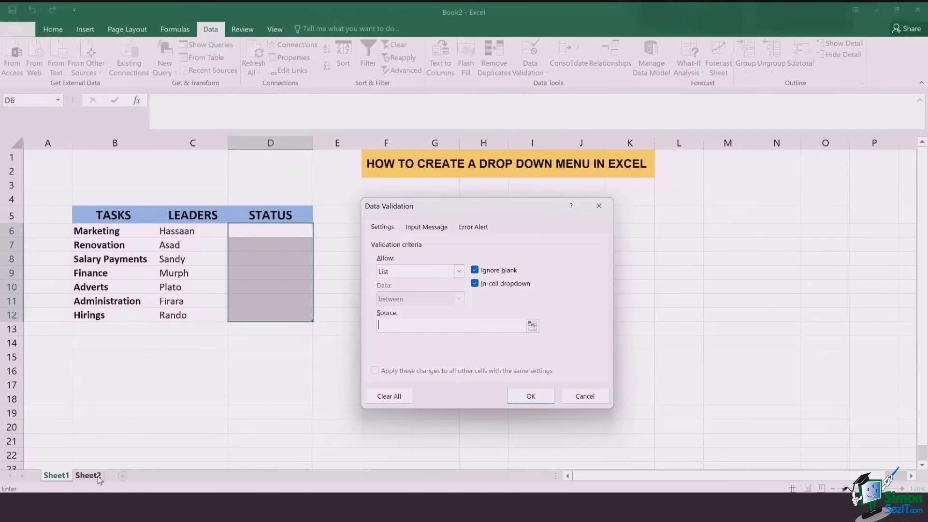
left_click(98, 476)
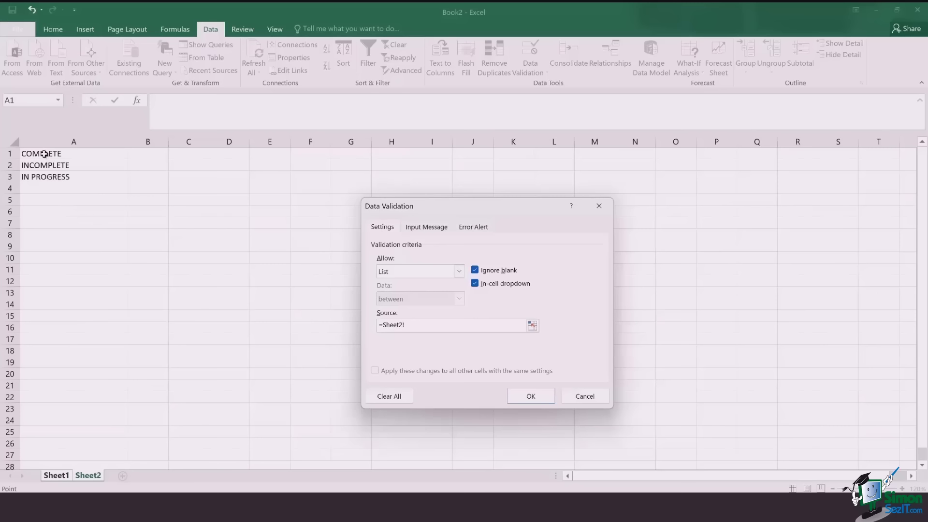
left_click_drag(44, 154, 47, 175)
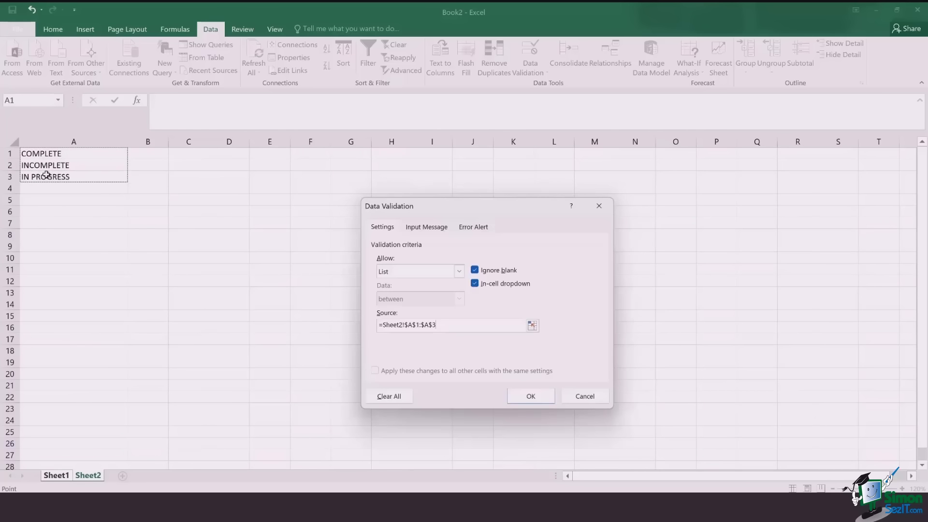
left_click(521, 395)
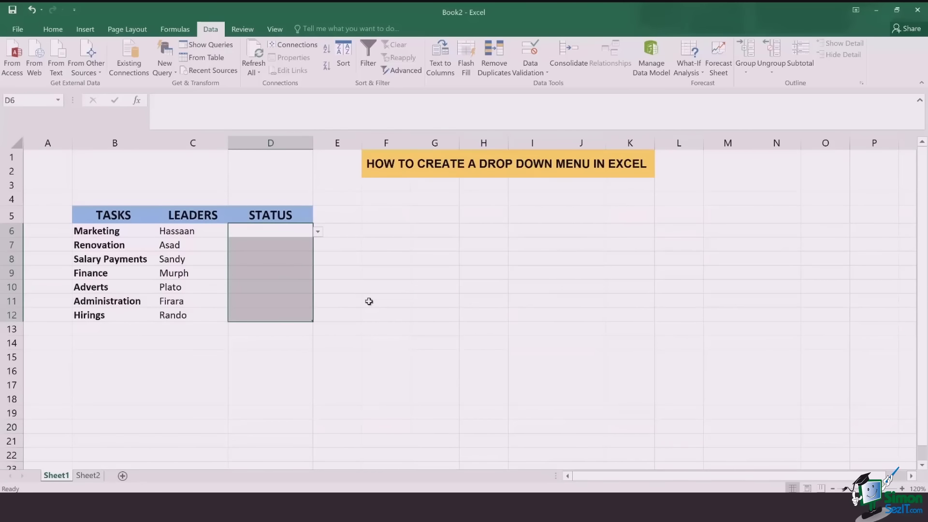
- Test the new STATUS drop-downs from D6 to D12 and open D6's status options
left_click(277, 234)
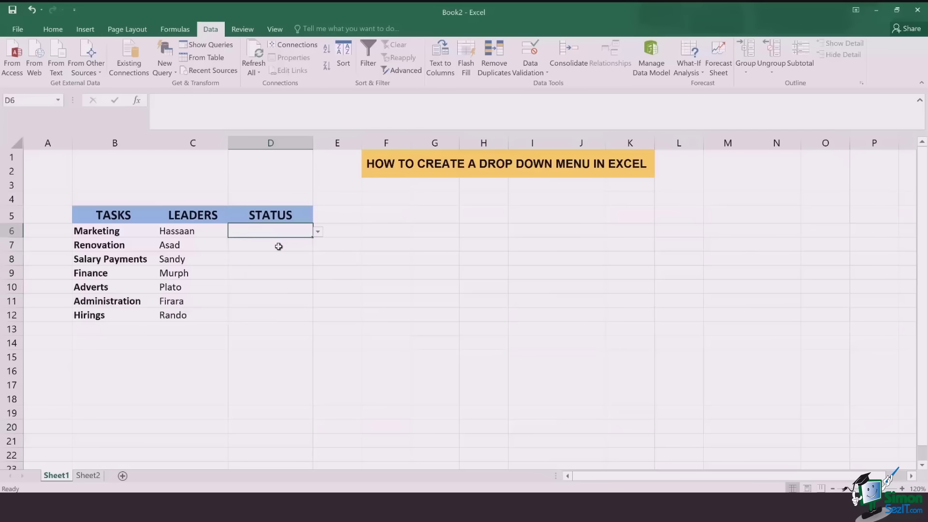
left_click(279, 247)
left_click(279, 275)
left_click(280, 314)
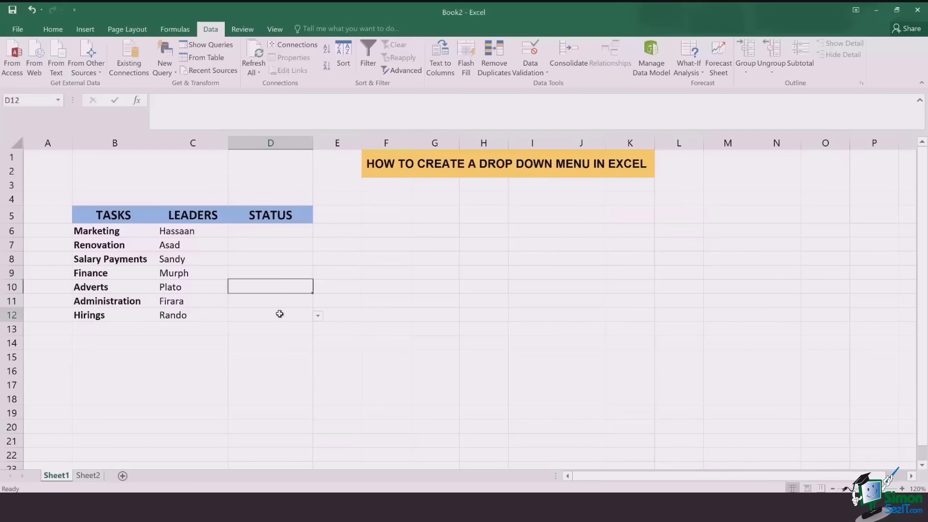
left_click(289, 248)
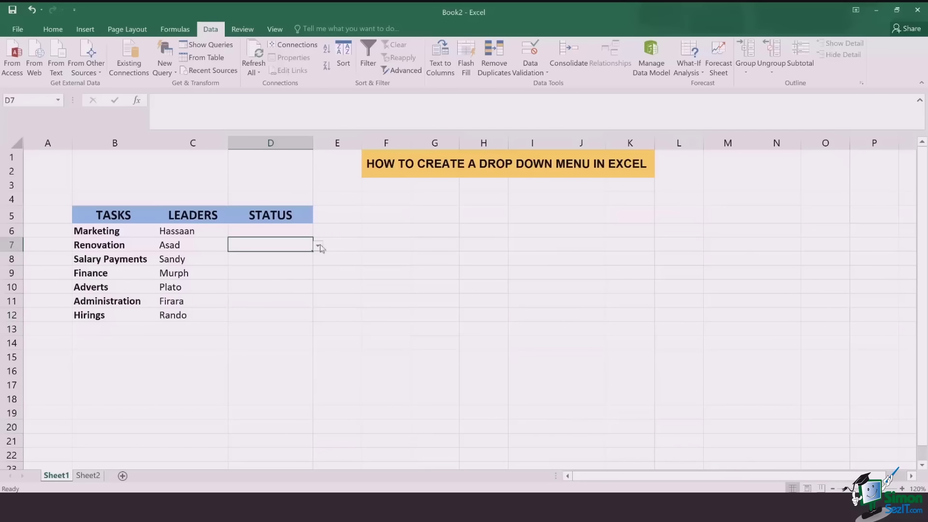
left_click(303, 231)
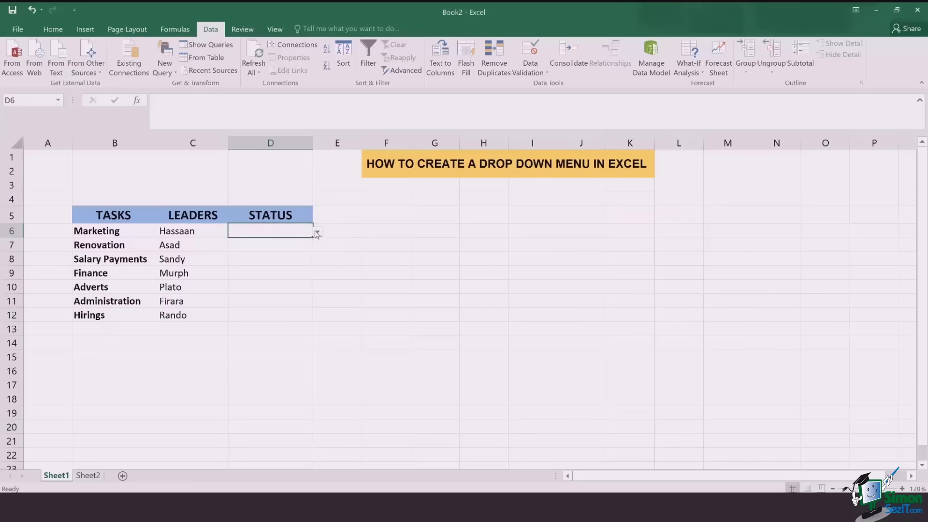
left_click(318, 234)
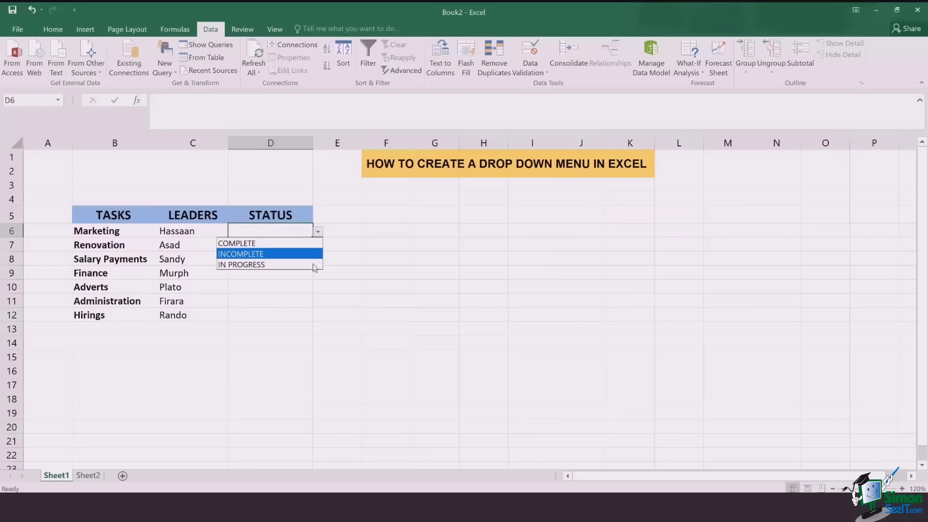
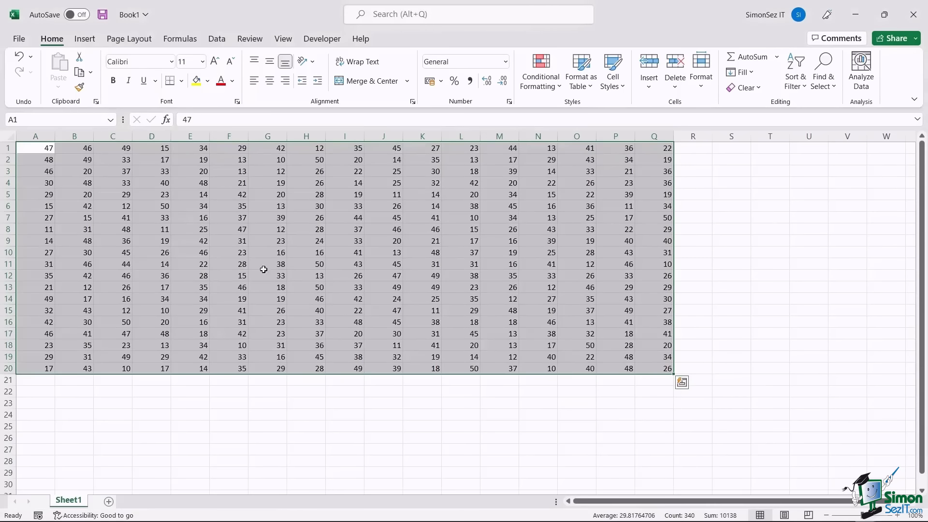
- Copy Book1's A1:Q20 number block and paste it at A2 in Consolidated Book's sheet
right_click(310, 261)
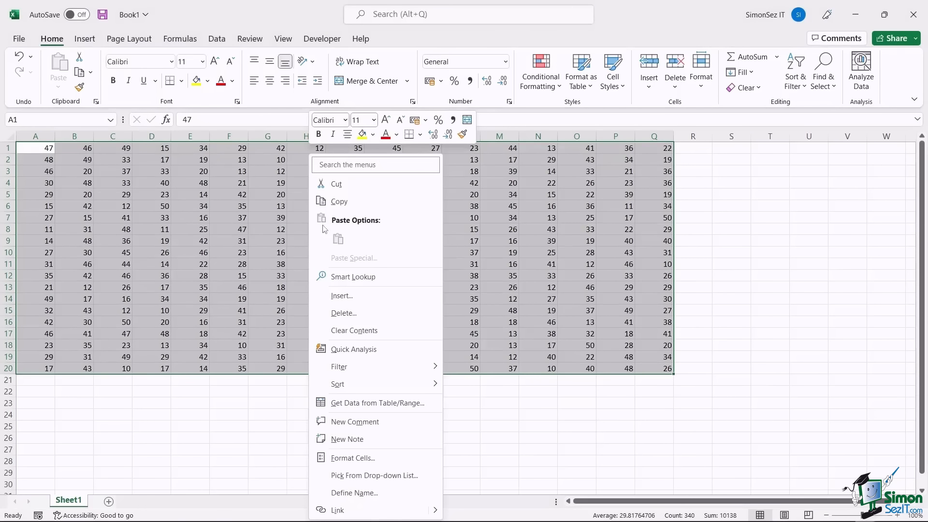
left_click(346, 202)
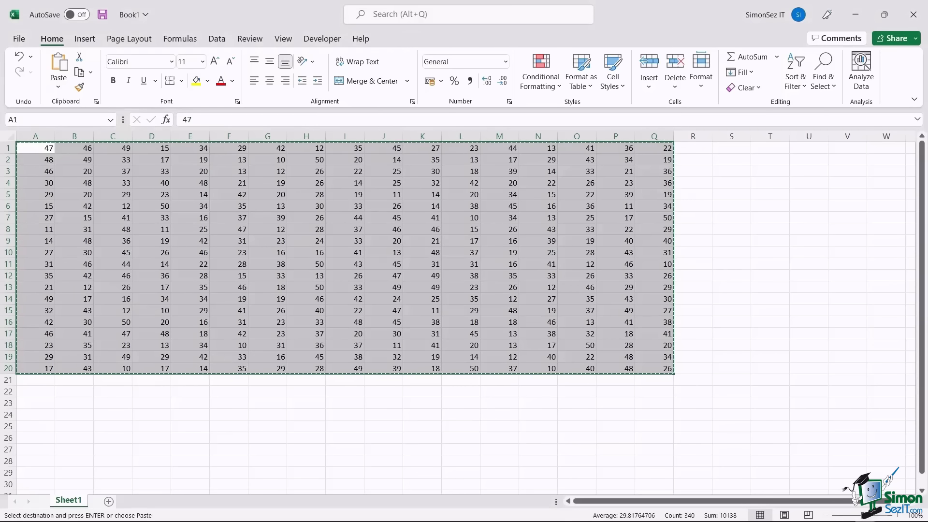
mouse_move(548, 520)
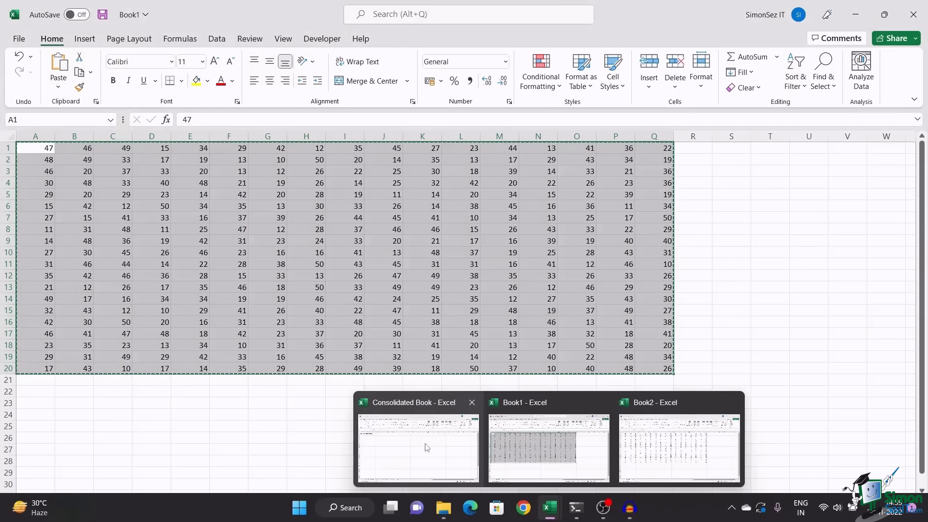
left_click(419, 443)
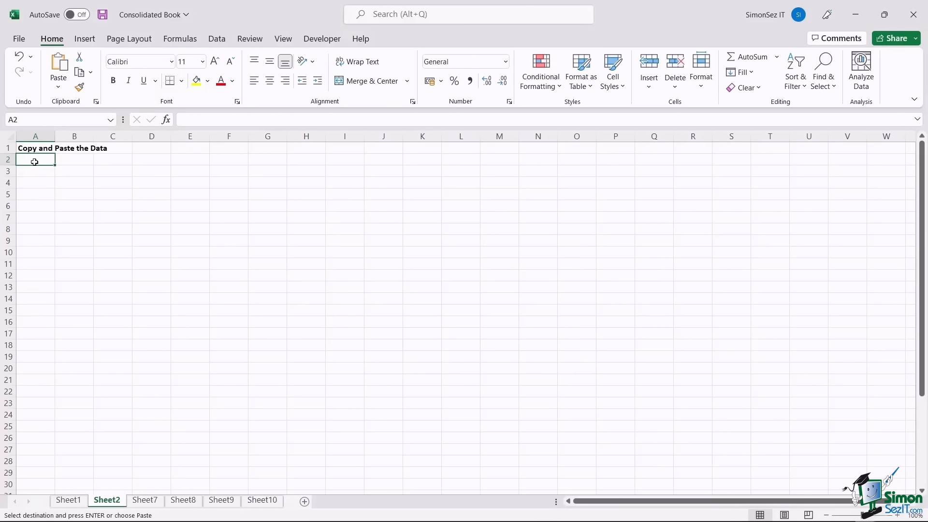
key("ctrl+v")
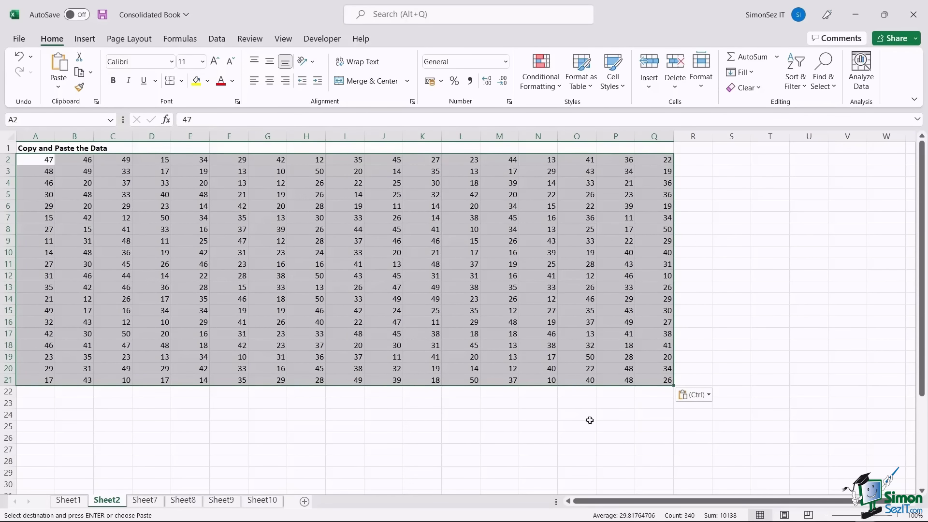
- Paste Book2's number block starting at A22, then go to Sheet7
mouse_move(553, 509)
left_click(675, 442)
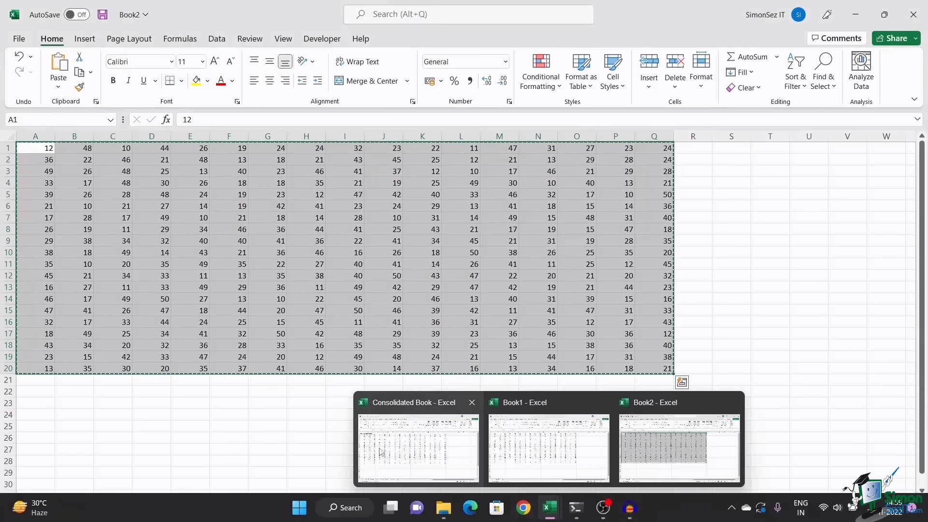
left_click(419, 438)
left_click(37, 390)
key("ctrl+v")
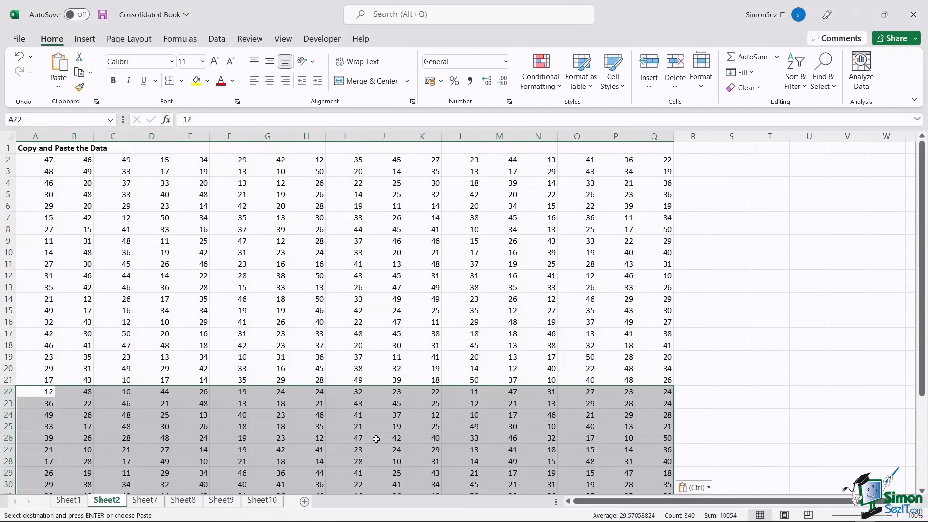
left_click(152, 502)
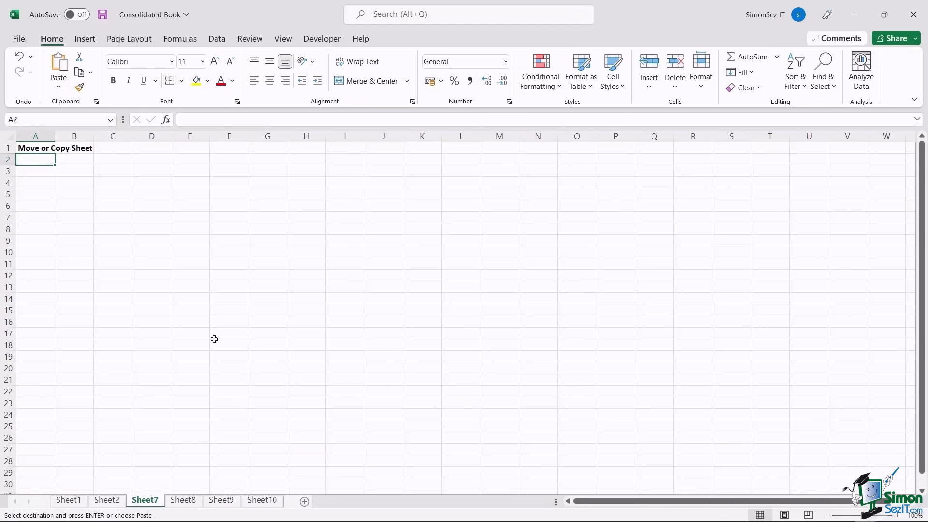
- Copy Book1's Sheet1 into Consolidated Book.xlsx as Sheet1 (2), placed between Sheet2 and Sheet7
mouse_move(549, 508)
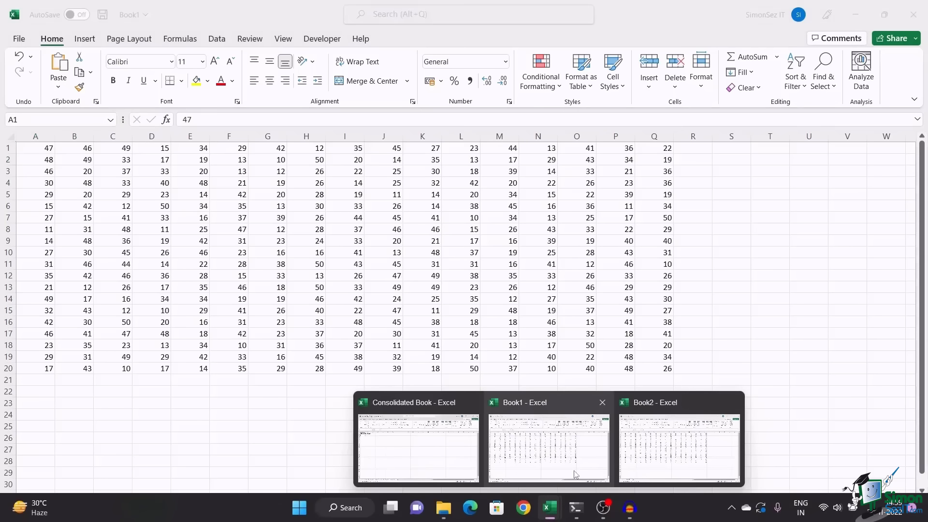
left_click(538, 421)
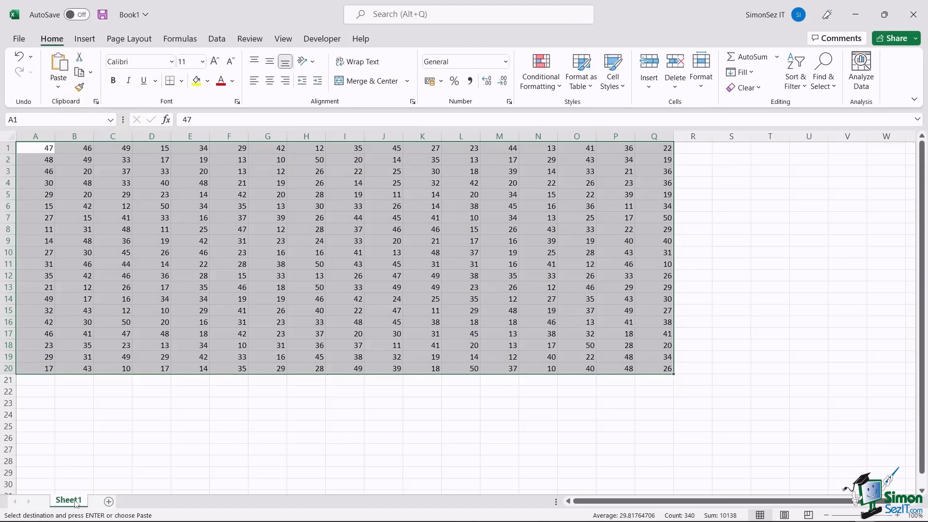
right_click(75, 503)
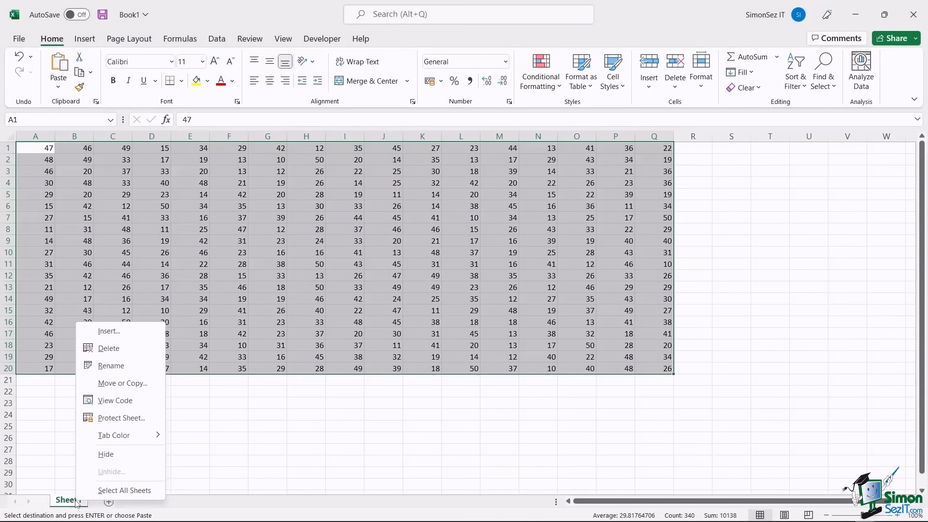
left_click(109, 385)
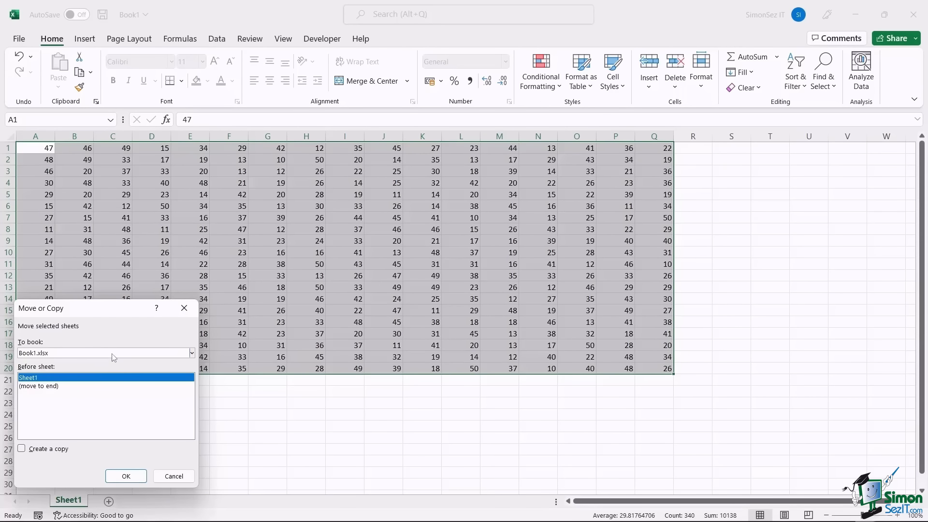
left_click(113, 354)
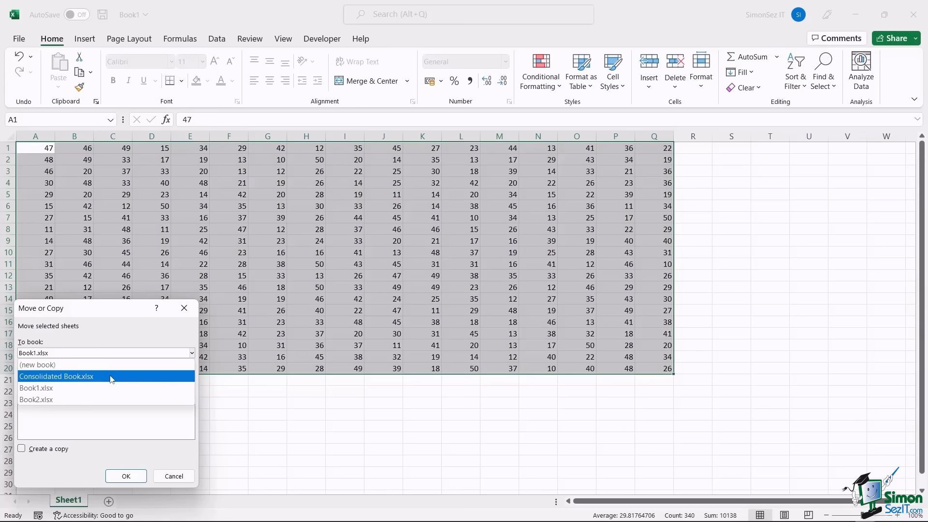
left_click(112, 377)
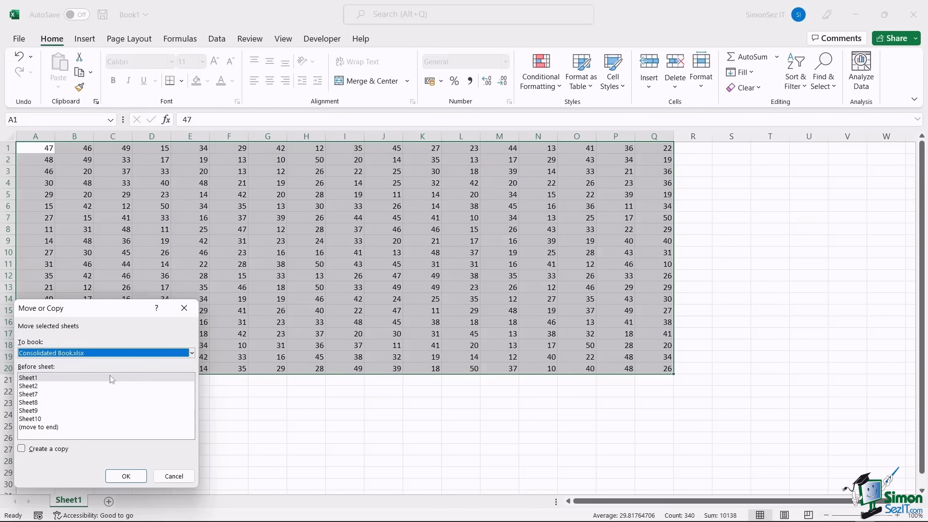
left_click(57, 428)
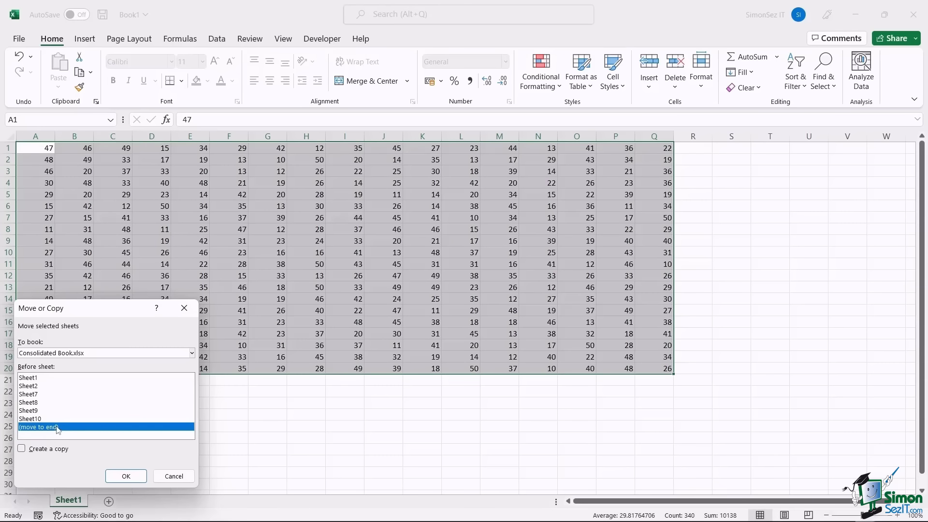
left_click(22, 449)
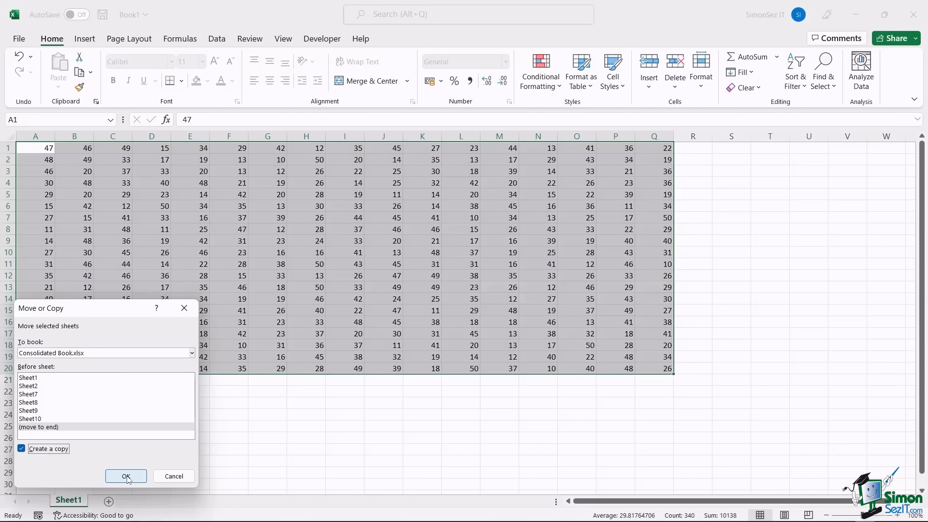
left_click(126, 477)
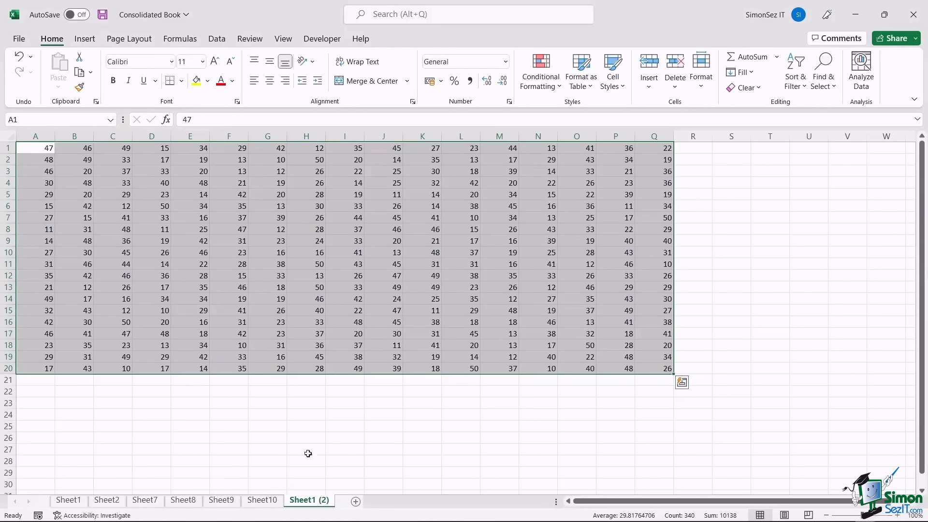
left_click_drag(308, 509, 156, 506)
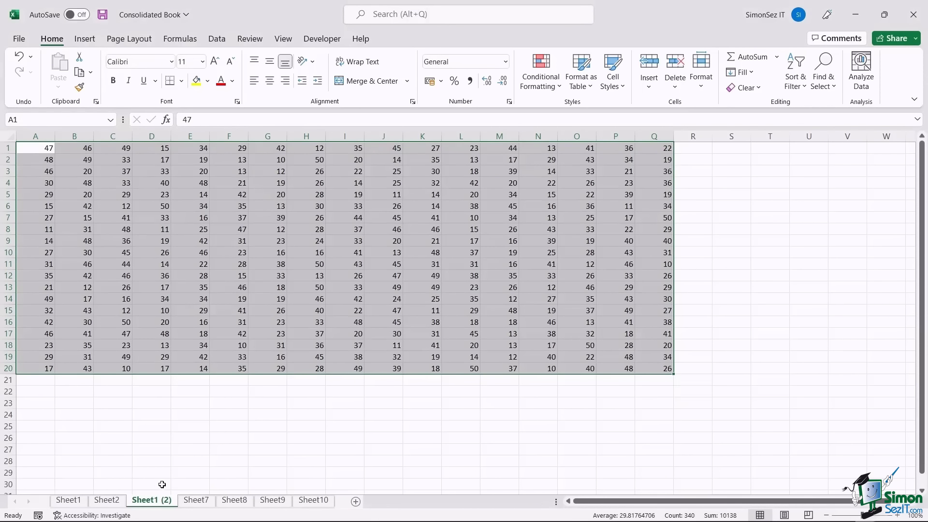
left_click(196, 502)
- Go to the Power Query sheet (Sheet8) and show the Data ribbon's Get & Transform tools
left_click(237, 503)
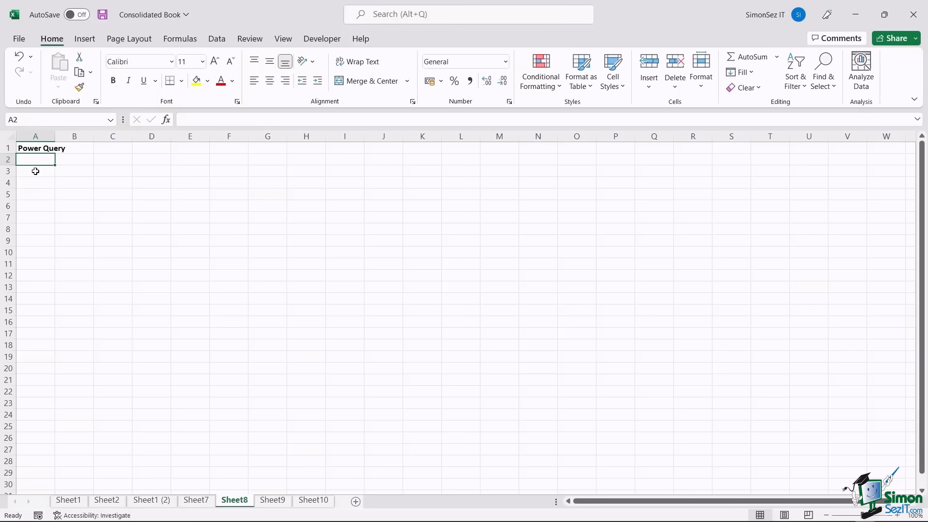
left_click(224, 41)
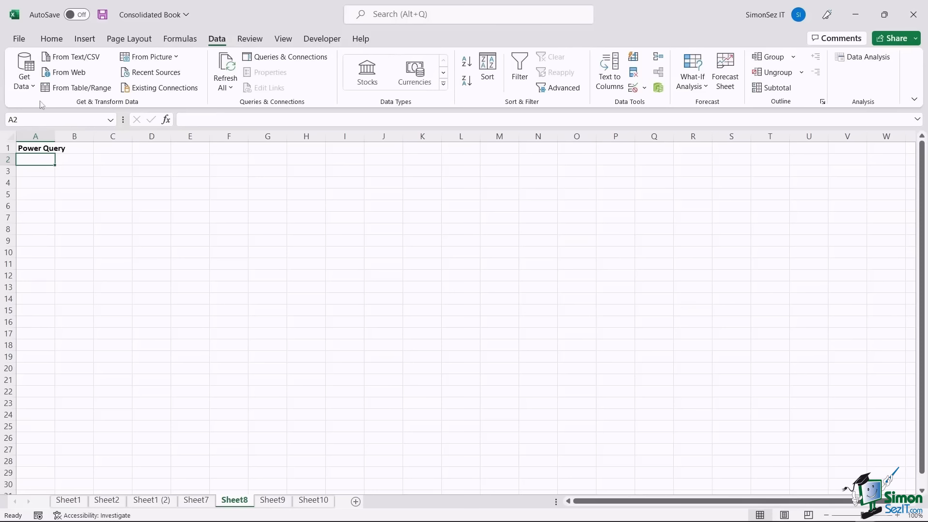
- Get data From Folder using the Desktop EXCELWORKBOOKS folder, previewing Book1.xlsx and Book2.xlsx
left_click(32, 86)
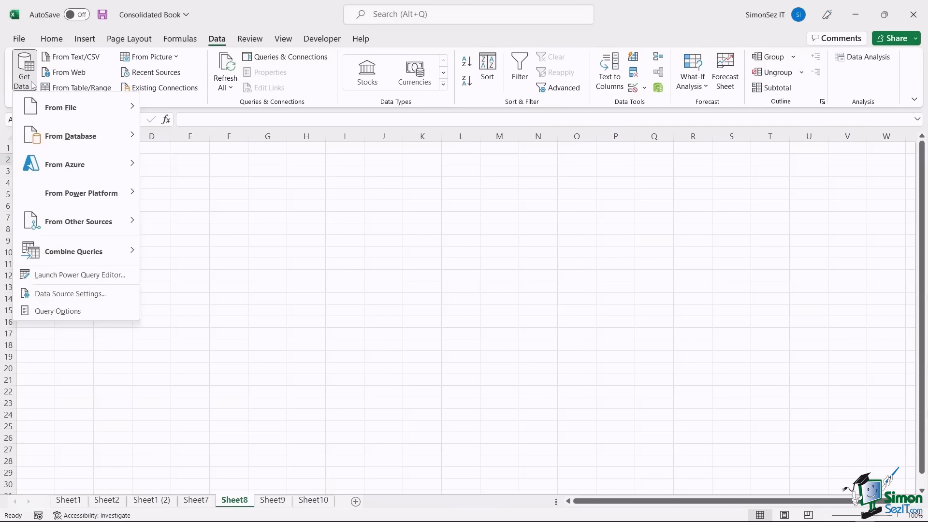
mouse_move(41, 115)
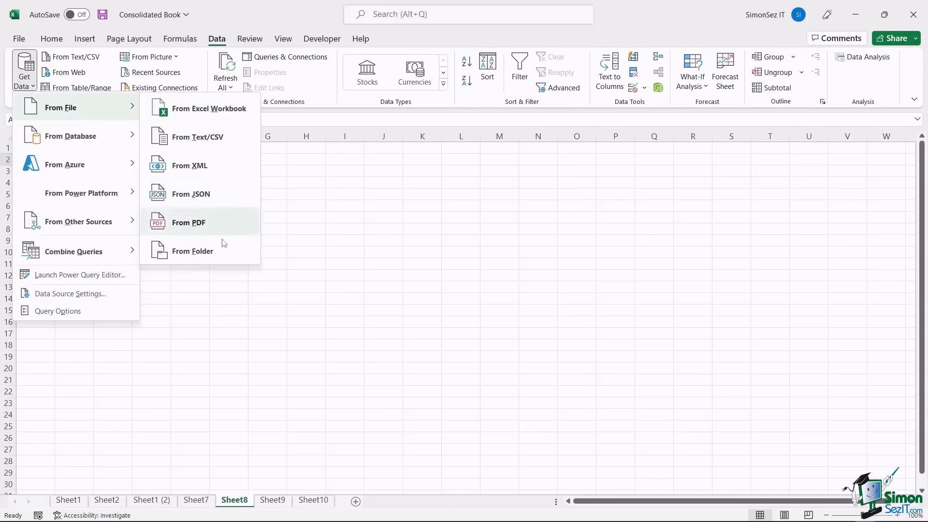
left_click(225, 258)
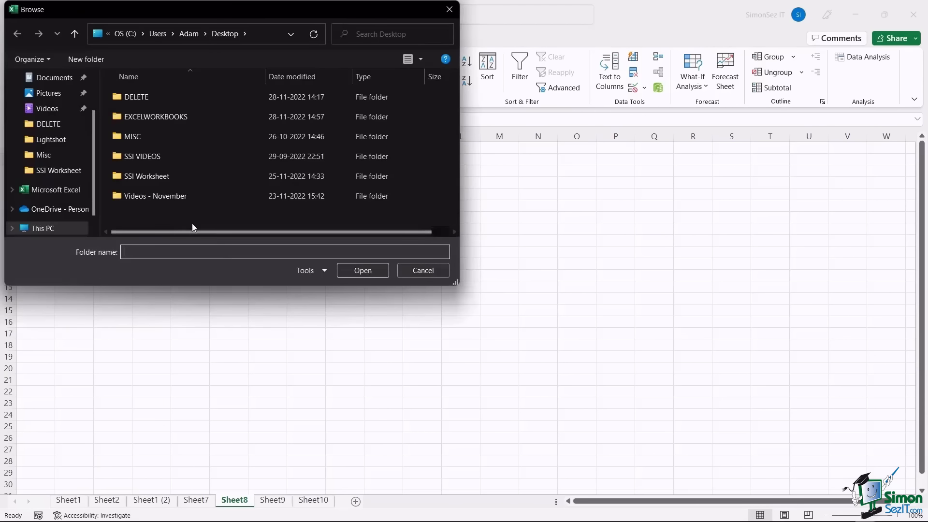
left_click(171, 116)
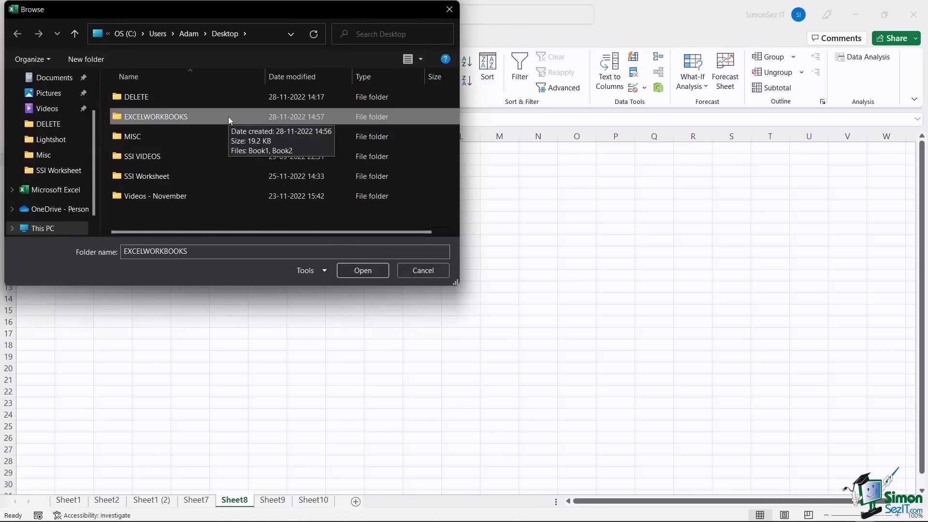
left_click(372, 270)
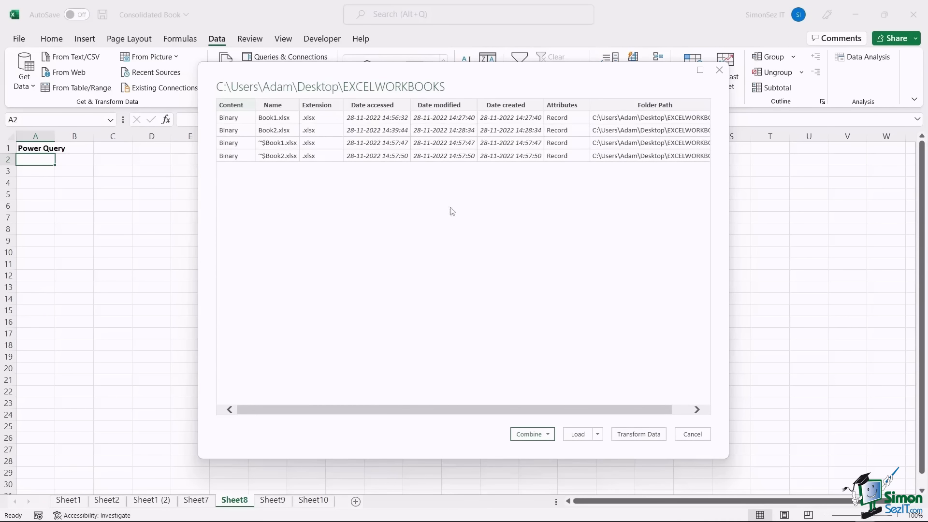
left_click_drag(346, 409, 380, 410)
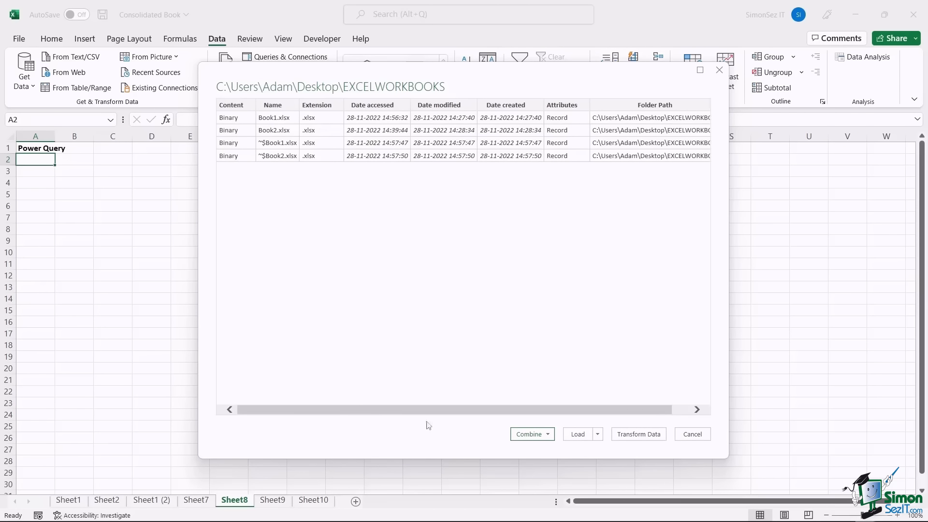
left_click(548, 434)
- Combine & Load Sheet1 from each workbook, skipping files with errors, into a 40-row table
left_click(555, 459)
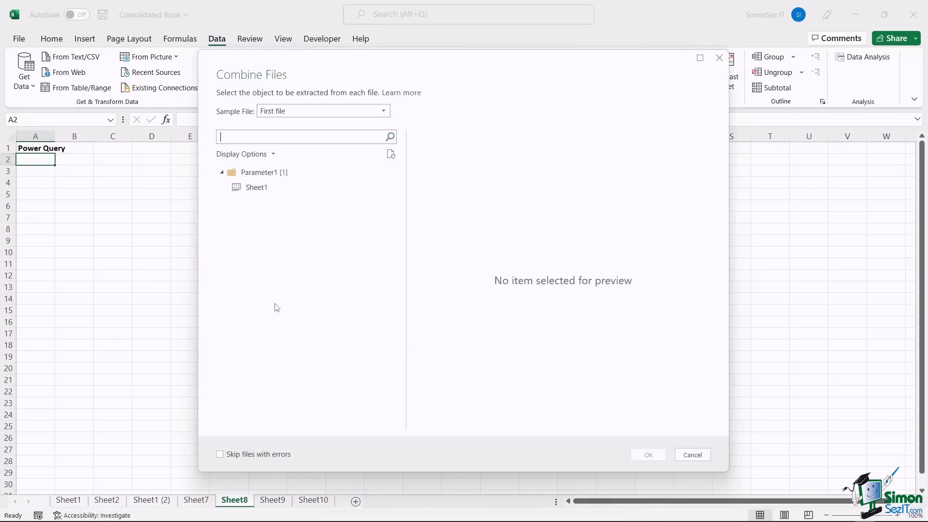
left_click(258, 189)
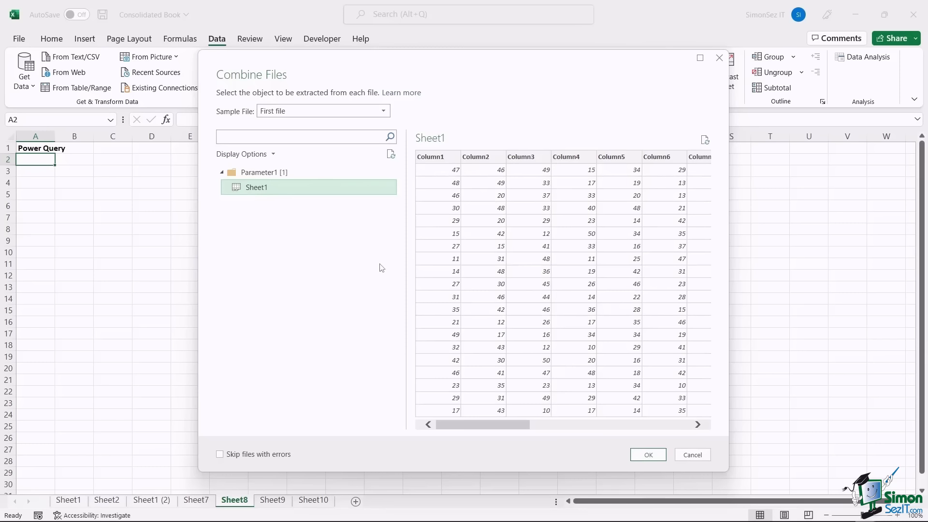
left_click_drag(479, 425, 422, 430)
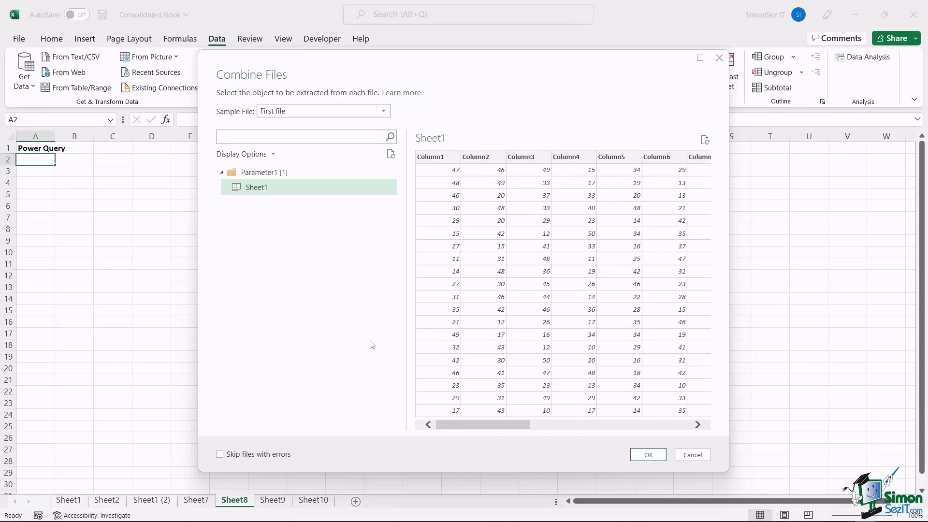
left_click(220, 454)
left_click(638, 455)
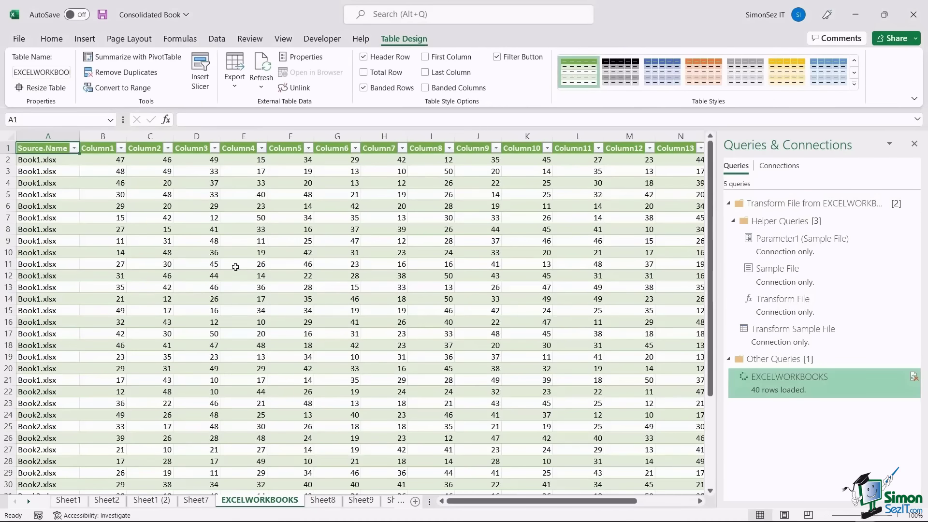
- Select A2 on the Consolidated sheet (Sheet9) and close the Queries & Connections pane
left_click(321, 501)
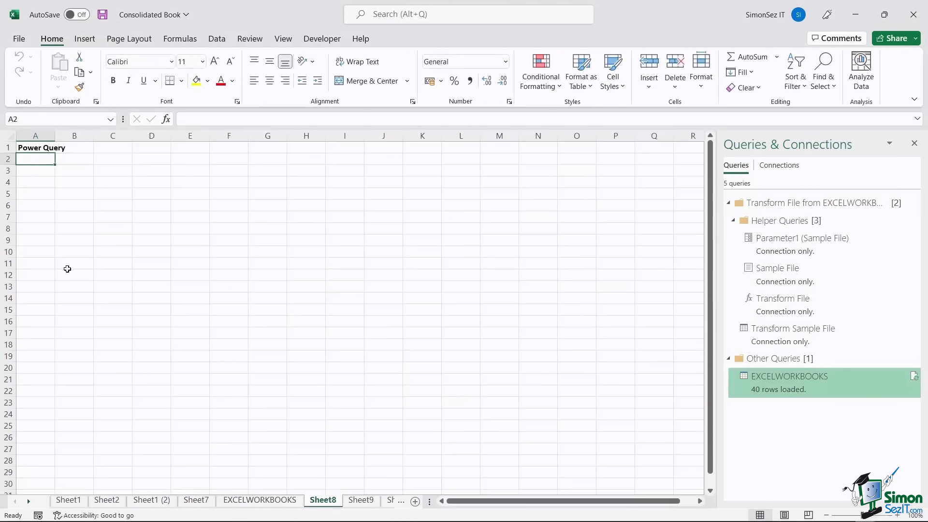
left_click(361, 500)
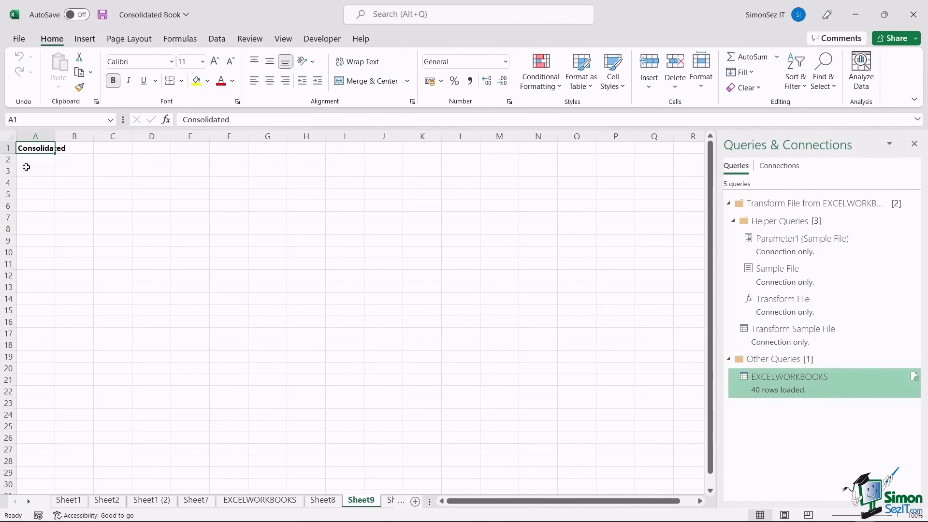
left_click(26, 161)
left_click(915, 145)
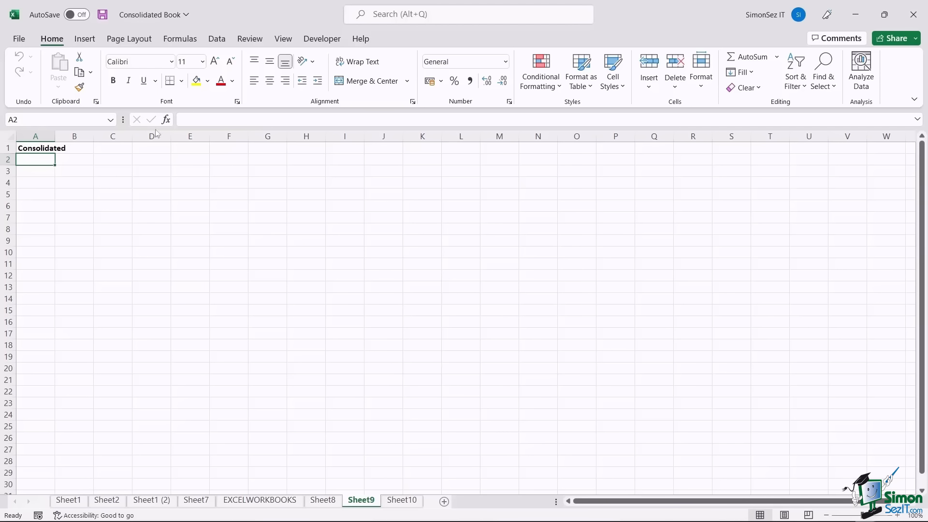
left_click(218, 39)
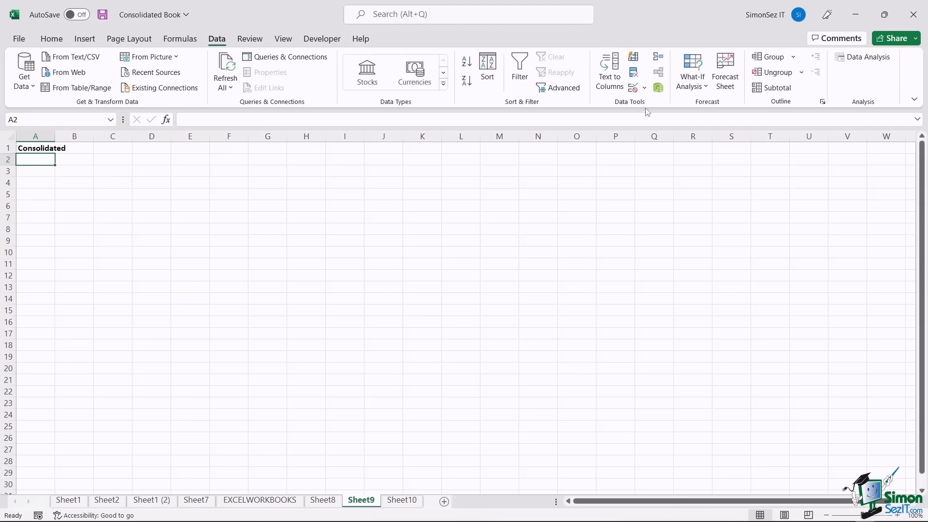
- Start a Sum consolidation and add Book1.xlsx Sheet1!$A$1:$Q$20 as a reference
left_click(660, 57)
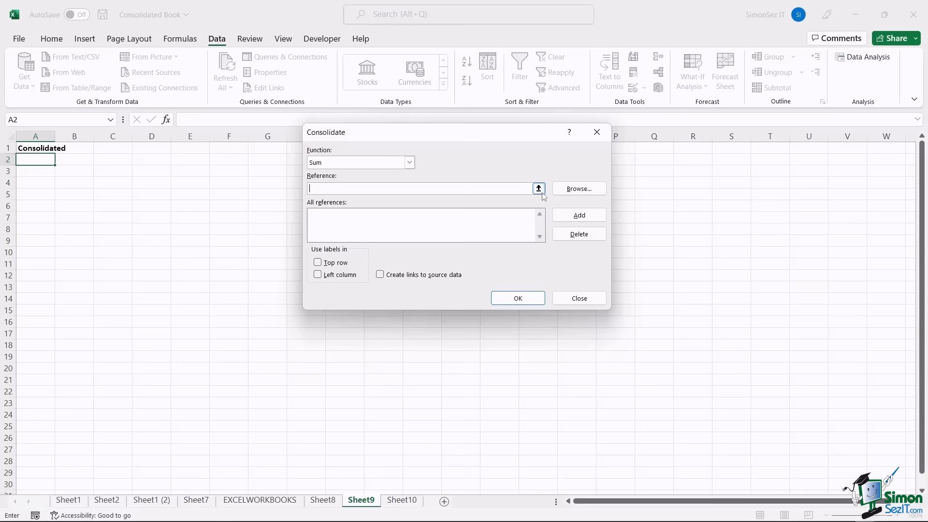
left_click(539, 188)
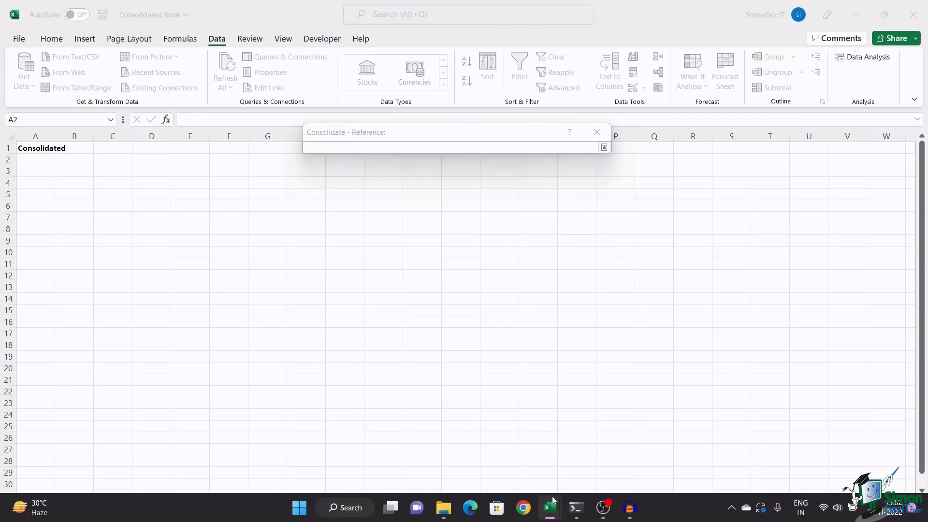
mouse_move(550, 507)
left_click(591, 457)
left_click_drag(46, 148, 648, 368)
left_click(604, 147)
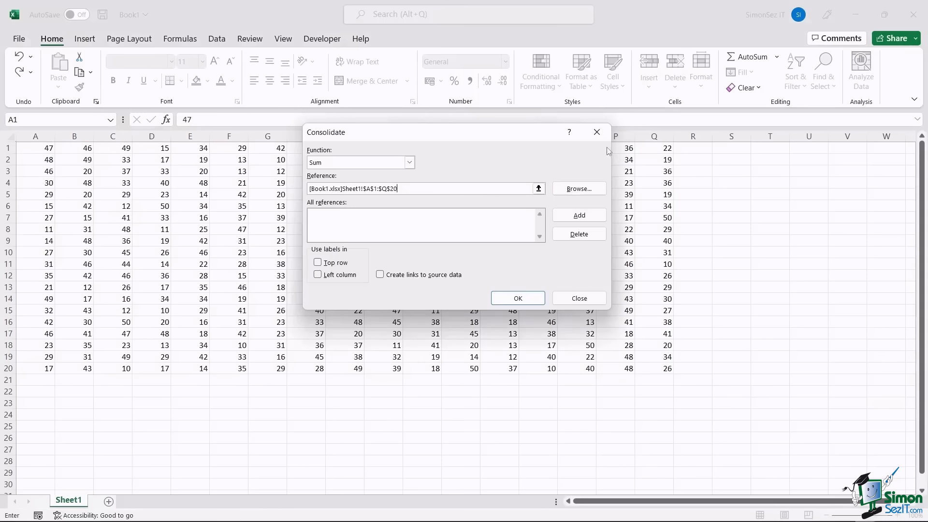
left_click(570, 213)
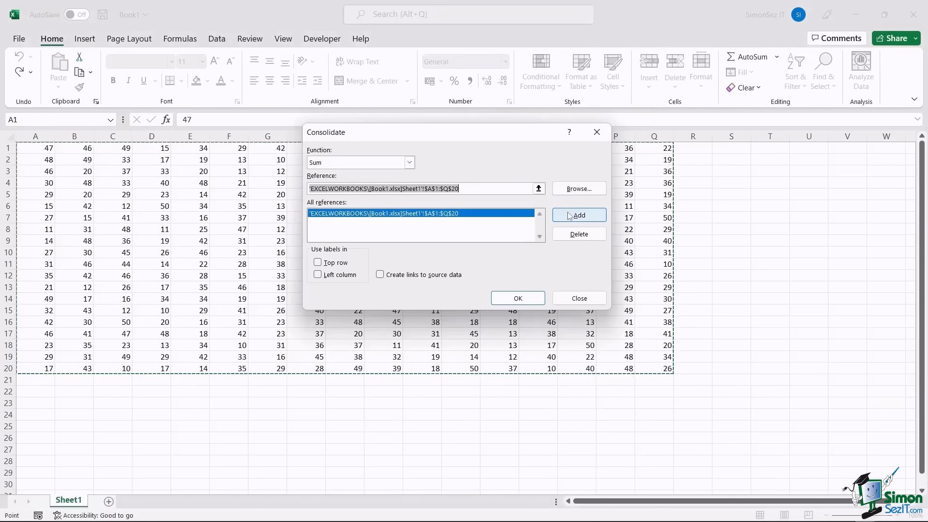
left_click(579, 189)
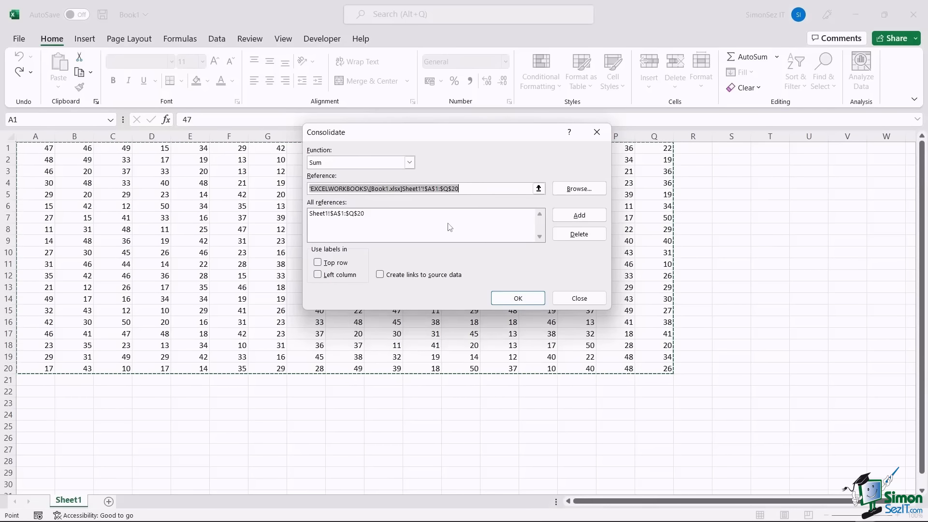
left_click(428, 214)
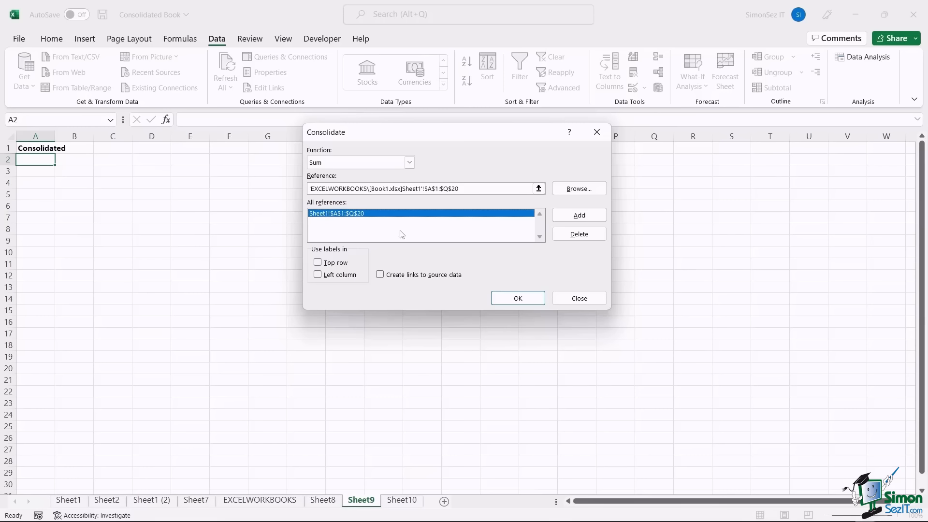
- Run the consolidation with Create links to source data enabled
left_click(380, 275)
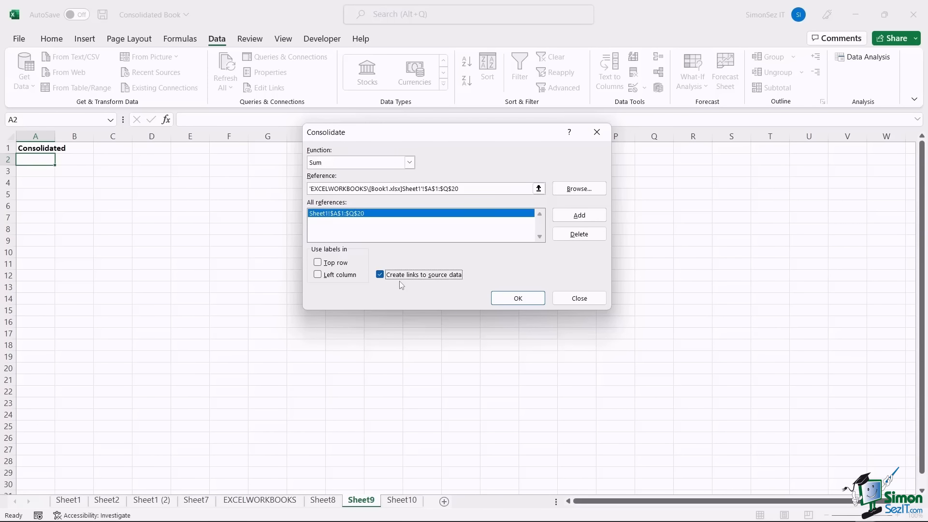
left_click(520, 298)
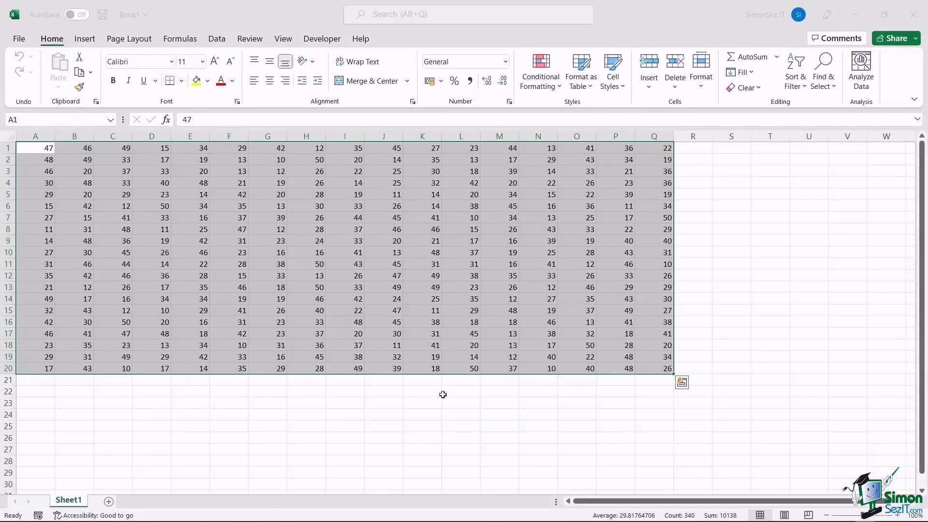
mouse_move(539, 519)
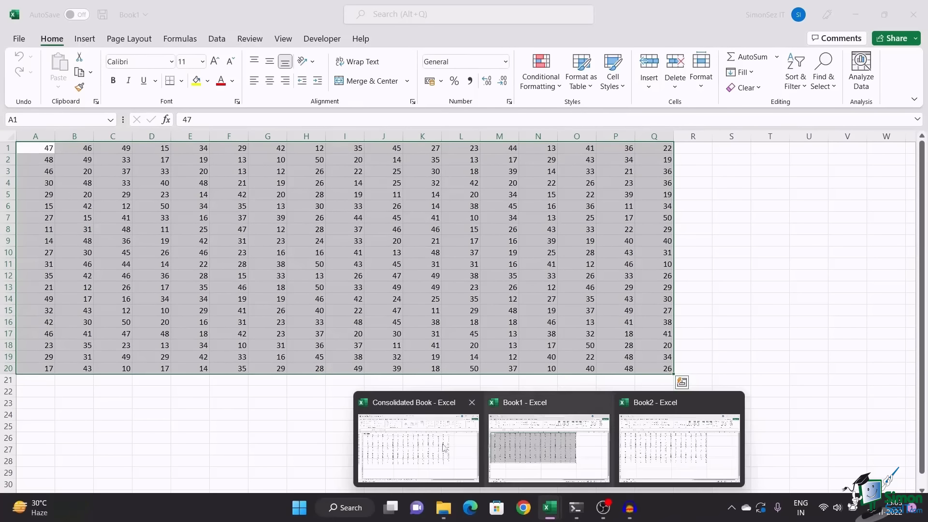
left_click(432, 441)
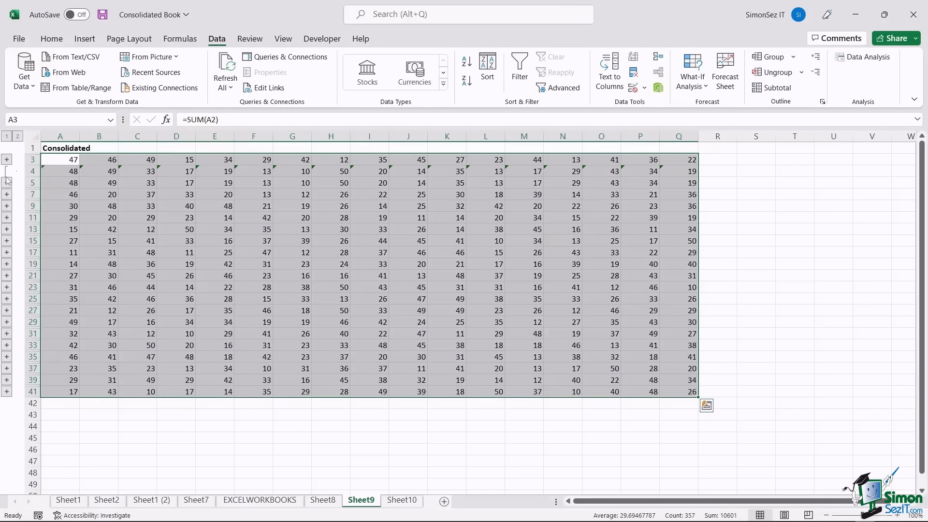
- Expand and collapse a consolidated outline group, then move to the Convert to CSV sheet
left_click(7, 277)
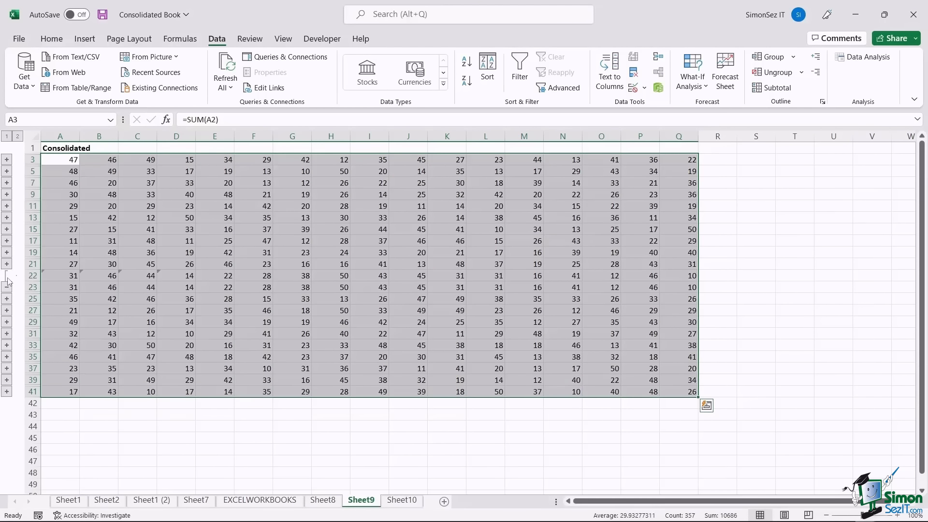
left_click(7, 275)
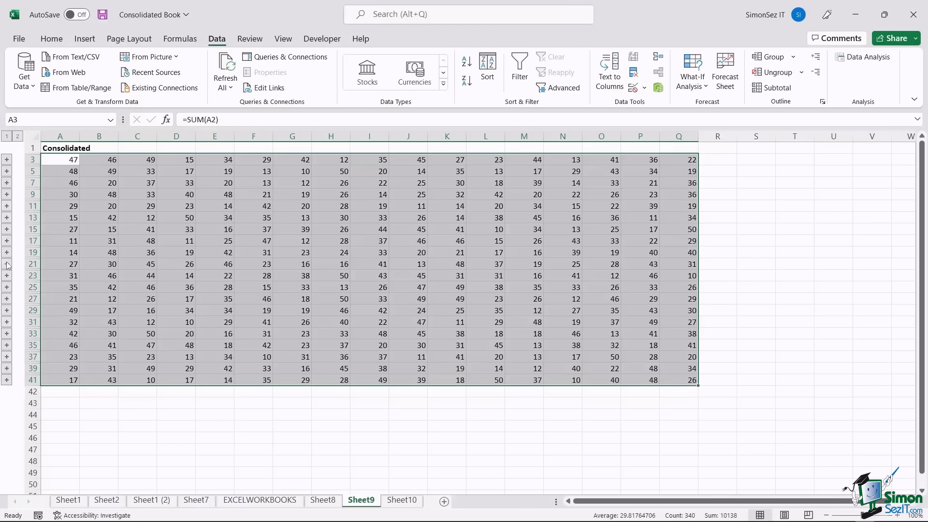
left_click(413, 503)
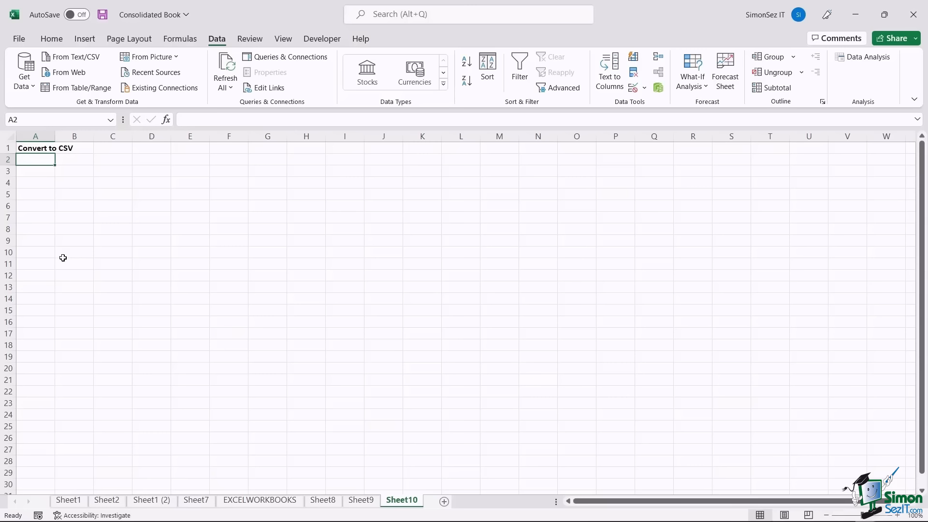
- Save Book1 to the Documents folder as a CSV (Comma delimited) file named Book1
mouse_move(526, 515)
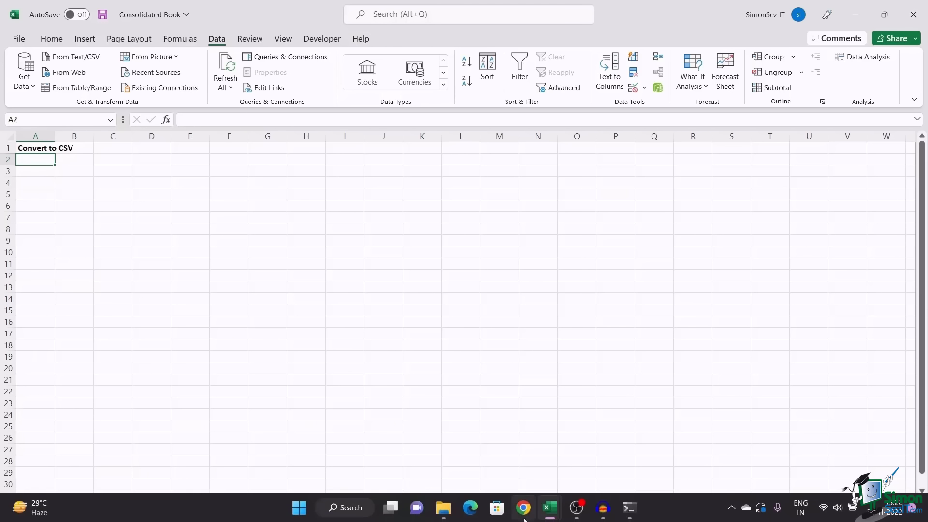
left_click(669, 408)
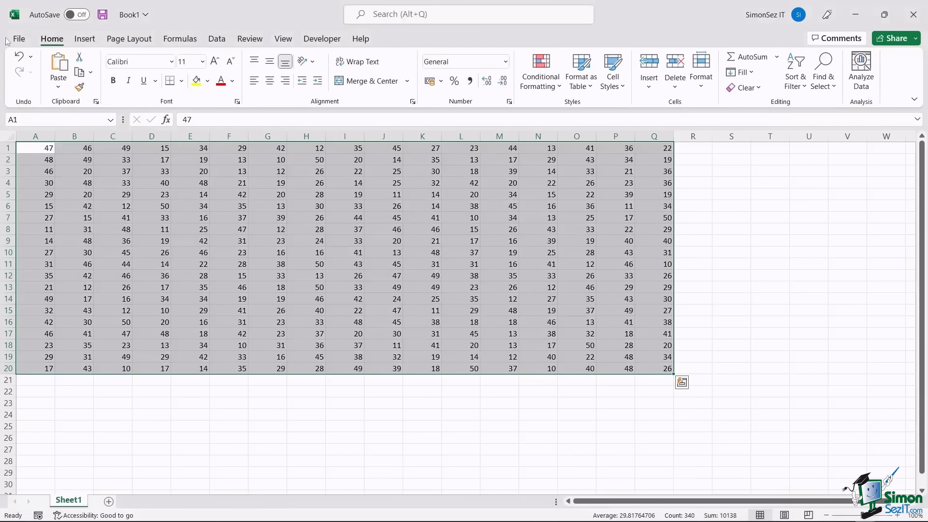
left_click(19, 38)
left_click(48, 204)
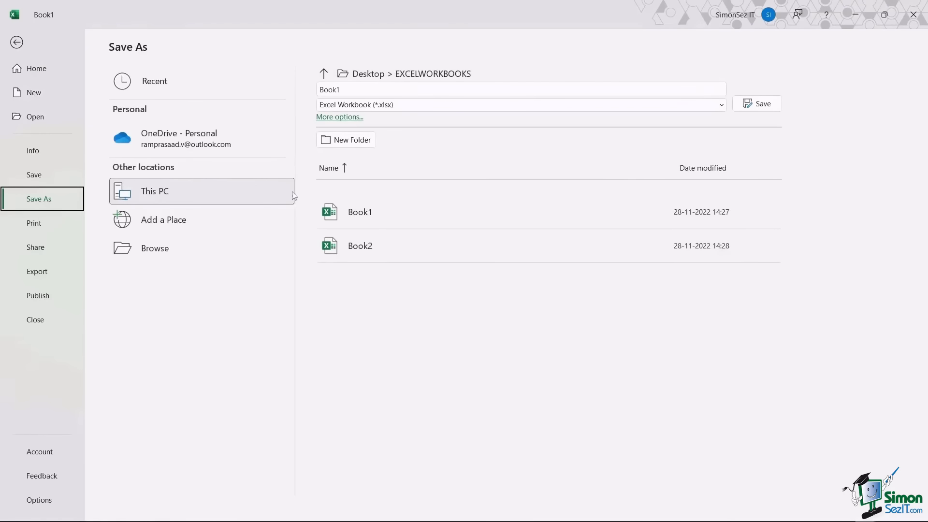
left_click(347, 118)
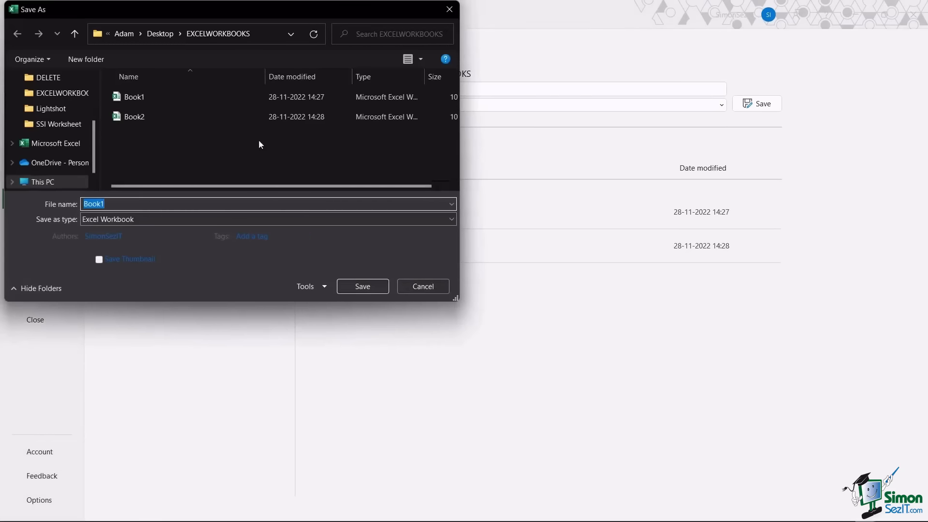
scroll(39, 159, "up", 2)
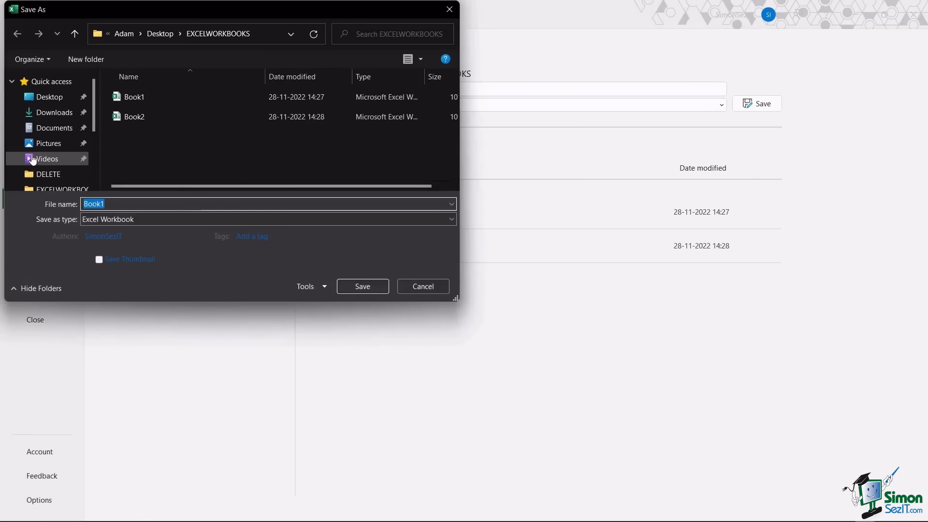
left_click(59, 128)
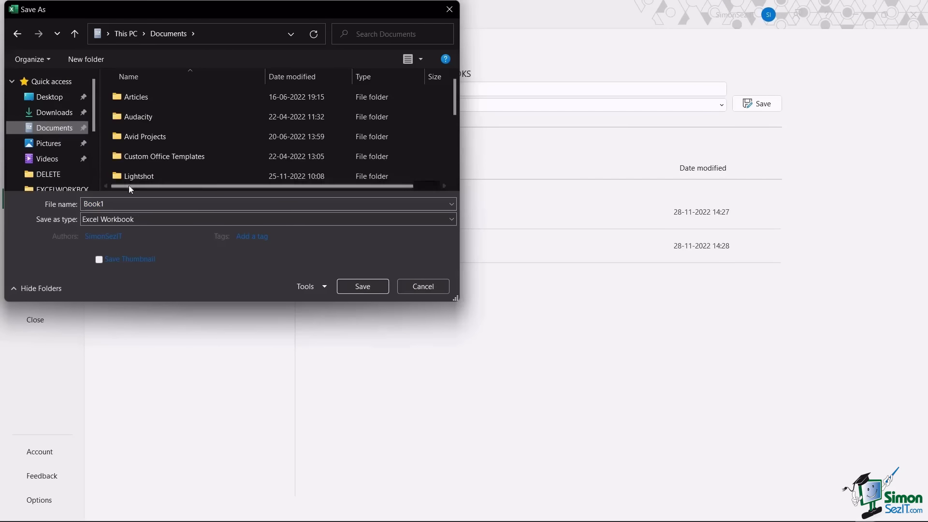
double_click(145, 205)
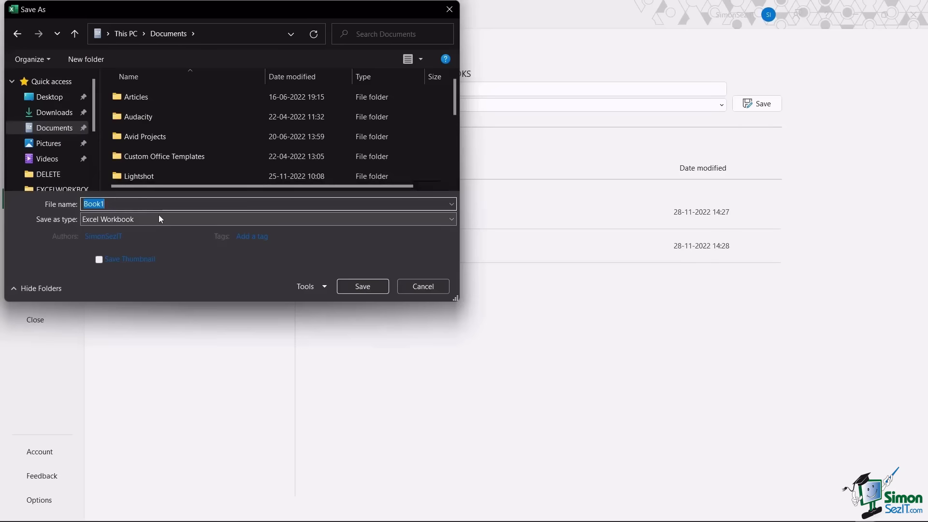
left_click(158, 216)
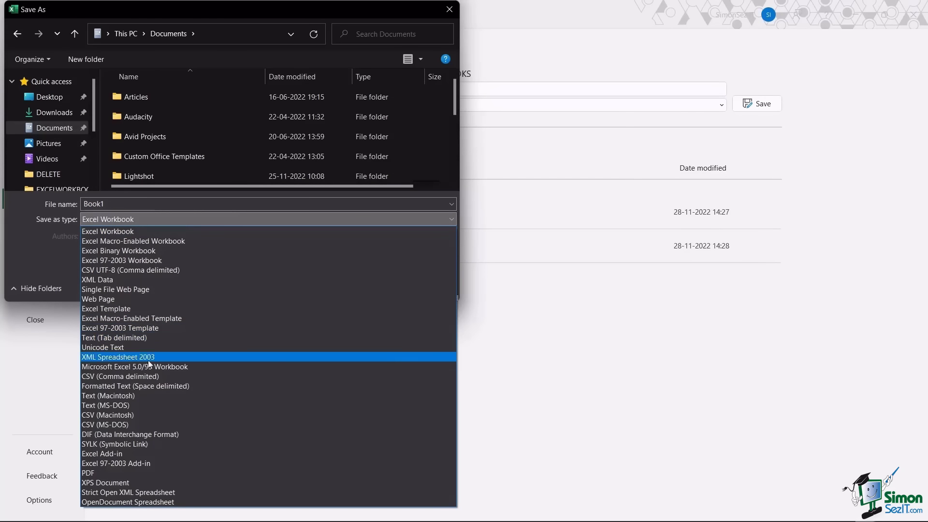
left_click(135, 377)
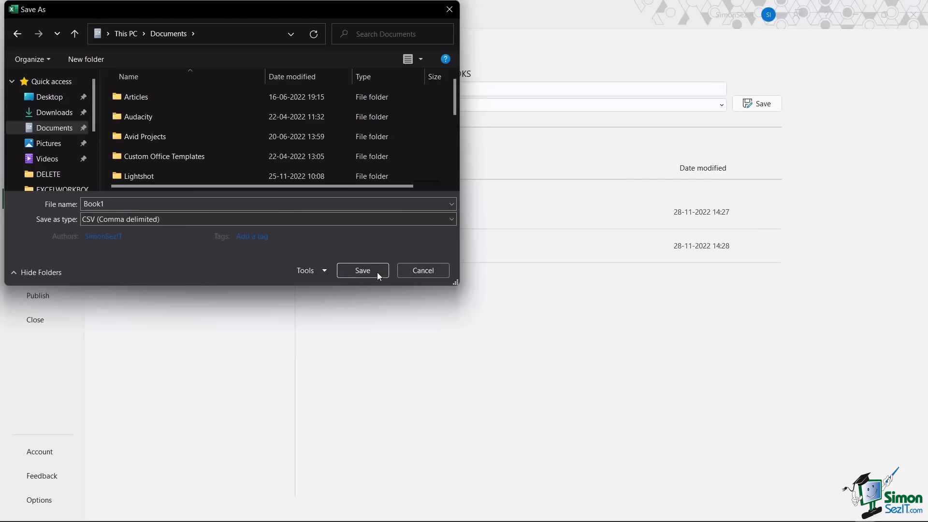
left_click(379, 274)
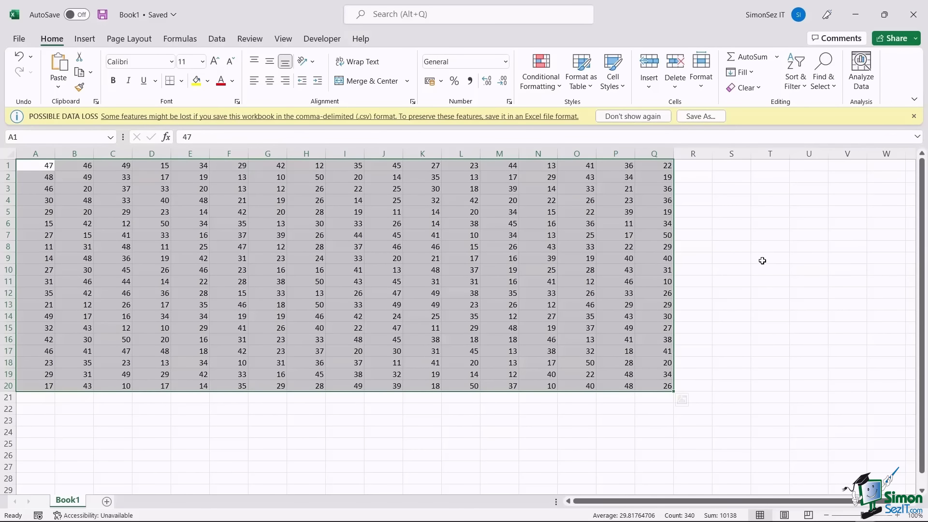
- Bring up the NEW MERGED FILE folder and open a terminal in it from the right-click menu
mouse_move(465, 521)
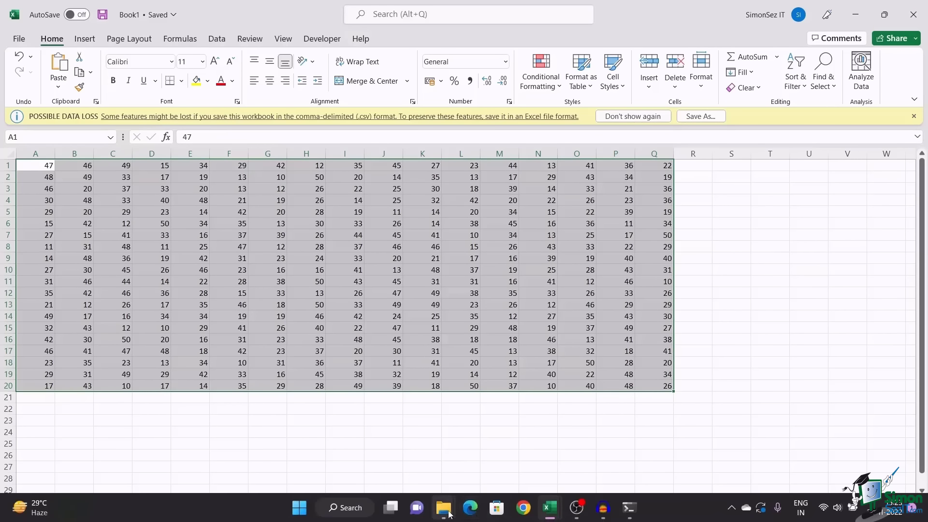
mouse_move(443, 508)
left_click(425, 465)
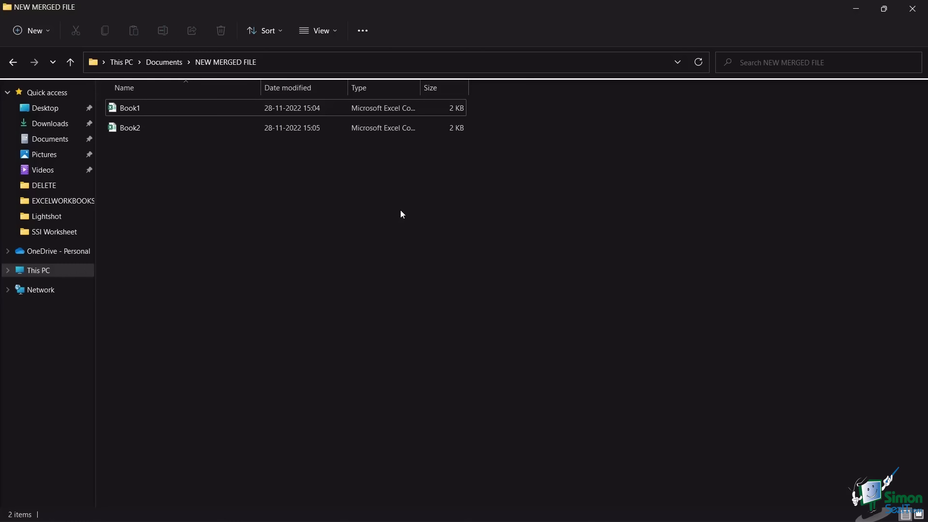
right_click(402, 198)
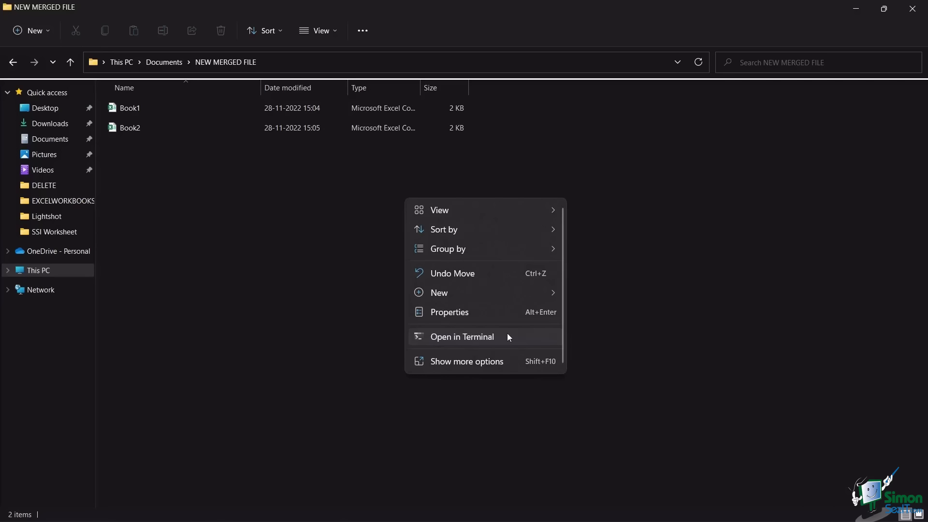
left_click(652, 325)
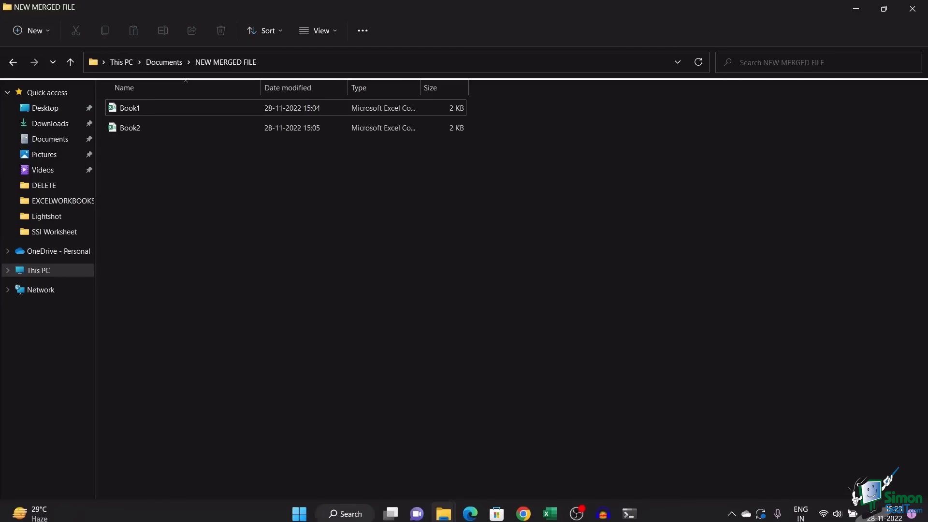
- In the Command Prompt tab, run copy *.csv mergedfile.csv to combine Book1 and Book2 into mergedfile.csv
left_click(630, 515)
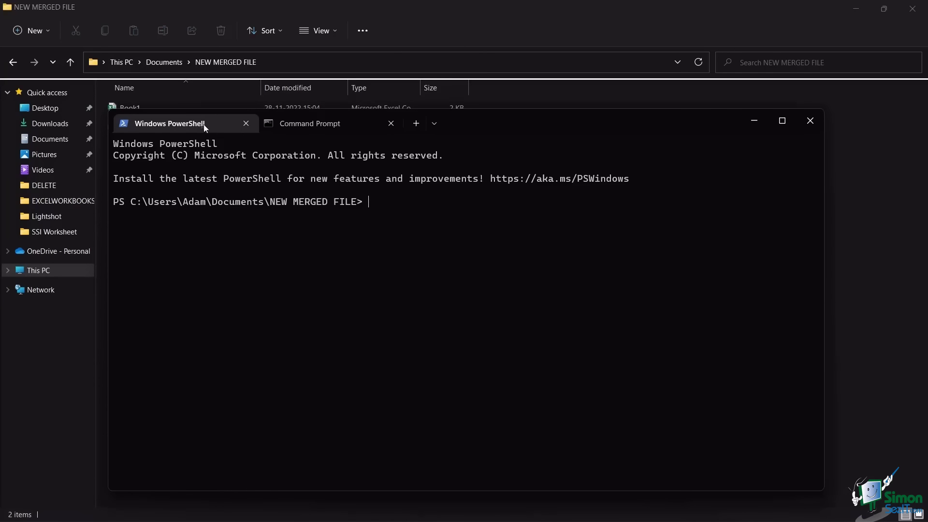
left_click(435, 125)
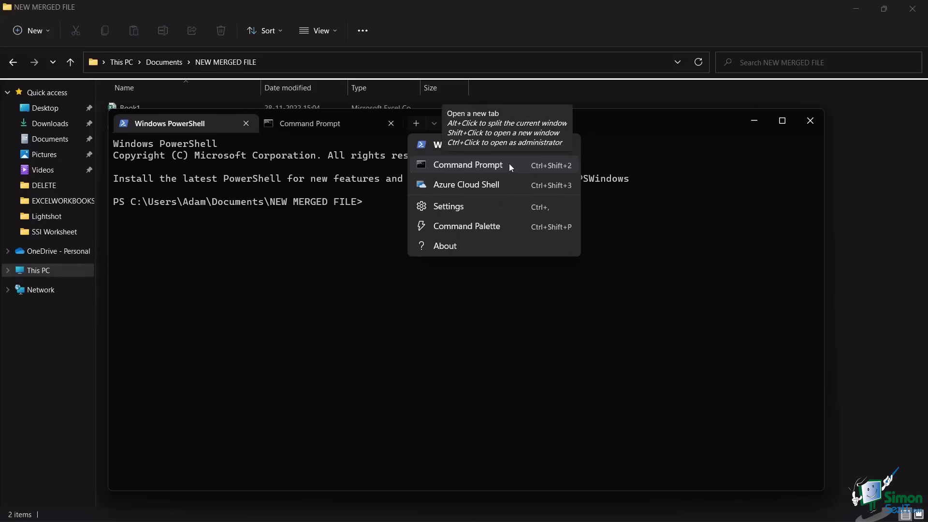
left_click(322, 127)
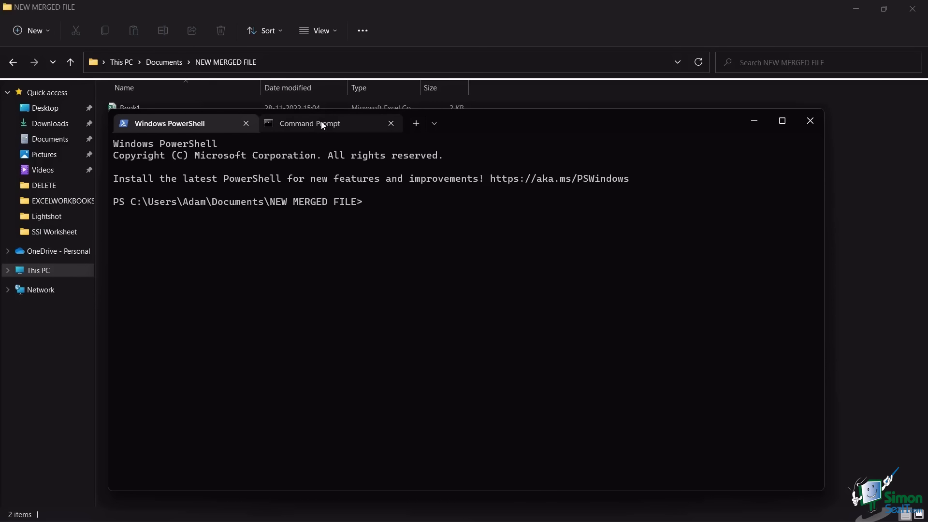
left_click(322, 126)
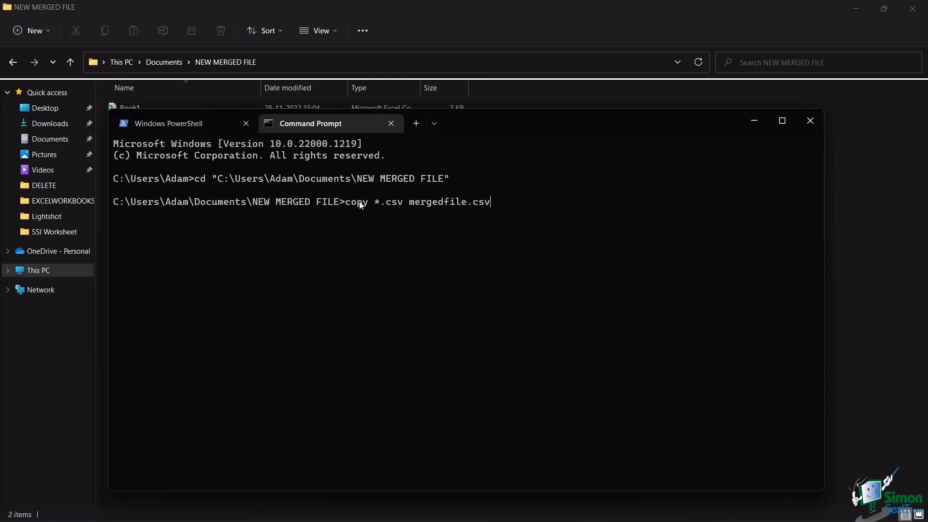
key("Return")
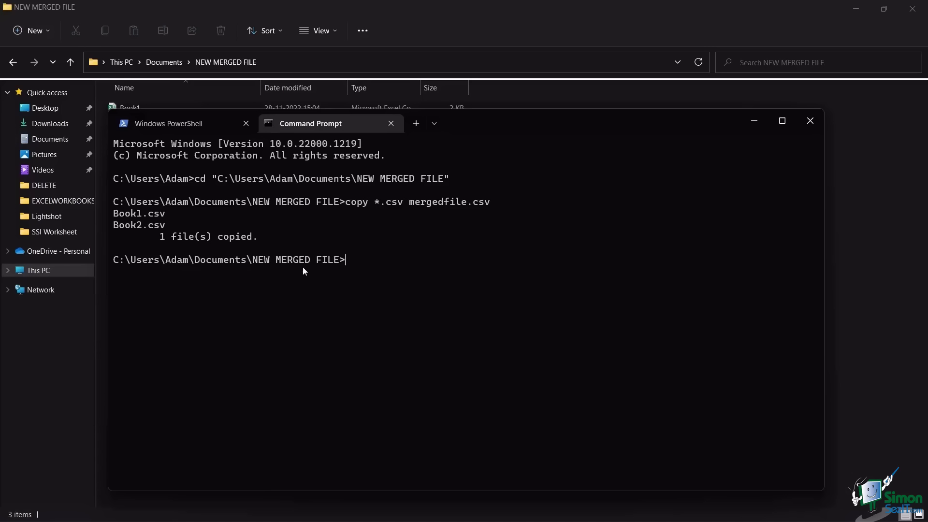
left_click(895, 136)
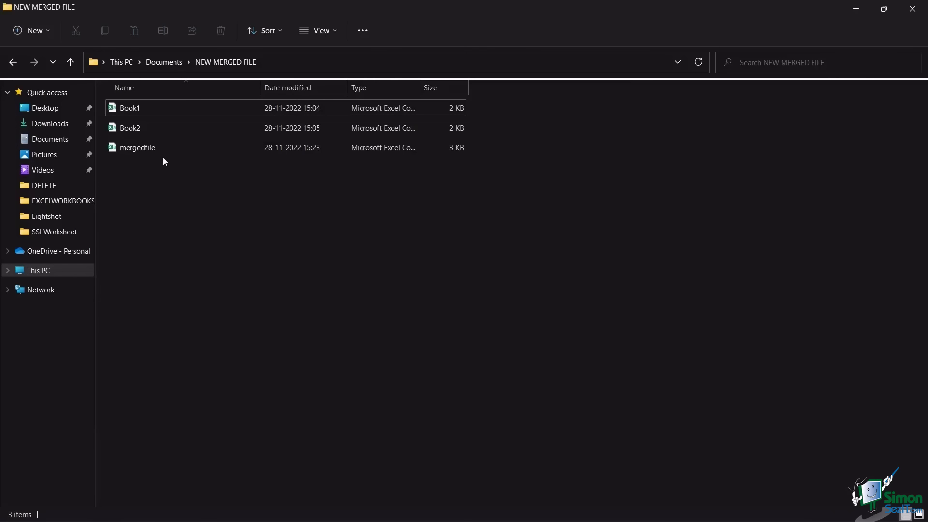
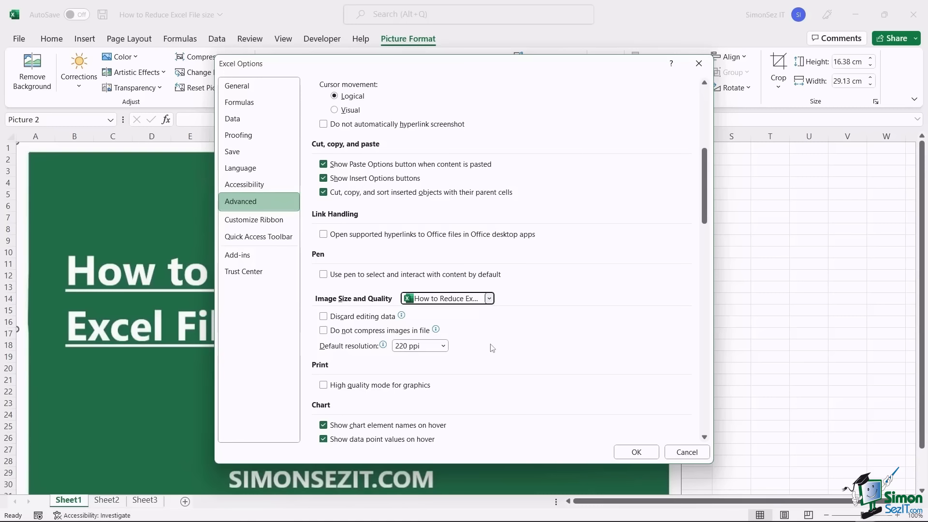
- Tick Discard editing data, keep the 220 ppi default resolution, and close Excel Options
left_click(323, 316)
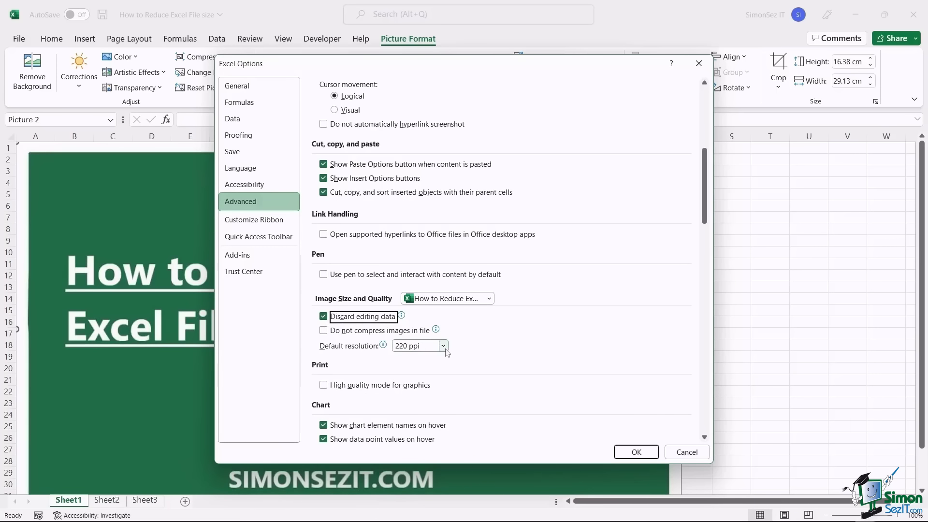
left_click(443, 346)
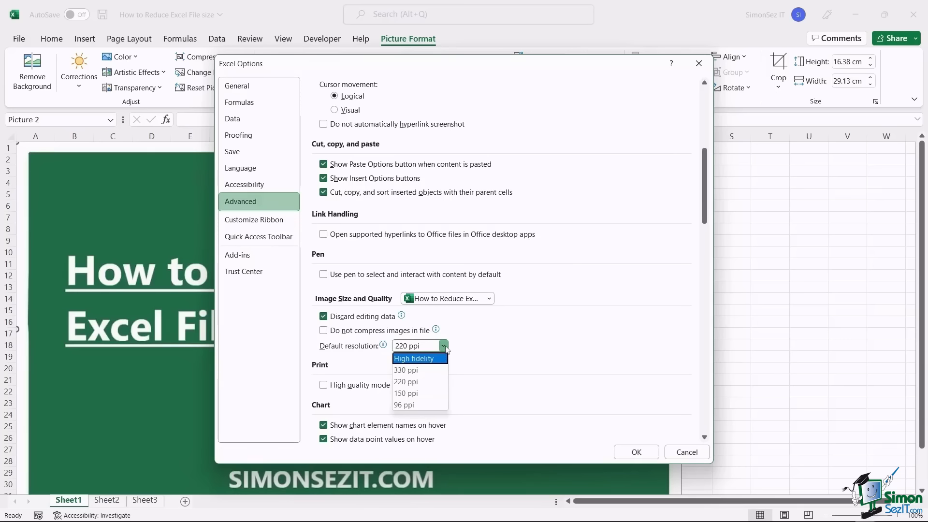
left_click(444, 346)
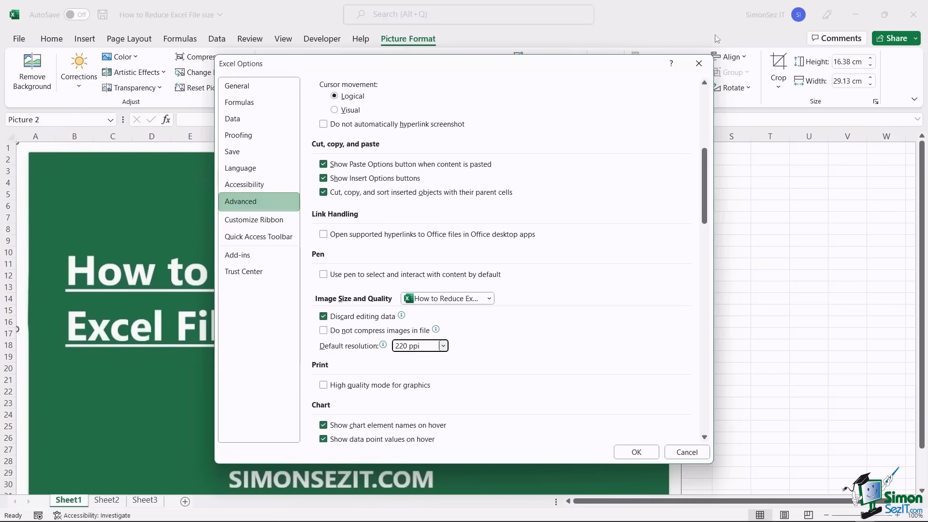
left_click(699, 66)
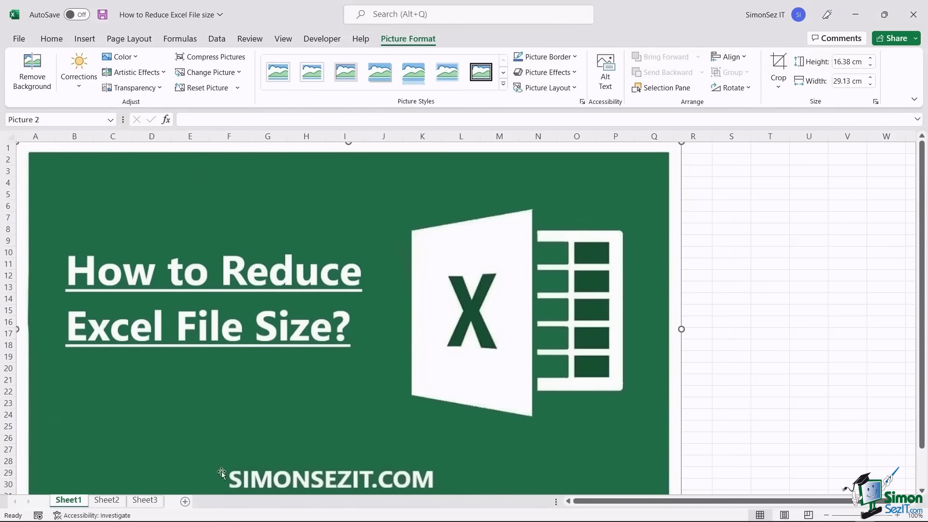
left_click(145, 499)
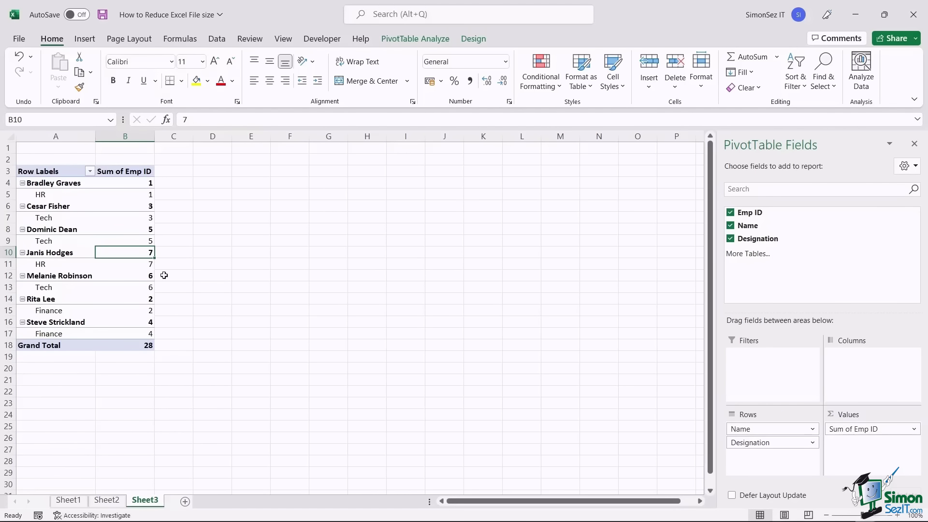
- In PivotTable Options' Data tab, toggle saving source data and refresh-on-open, then cancel
left_click(68, 220)
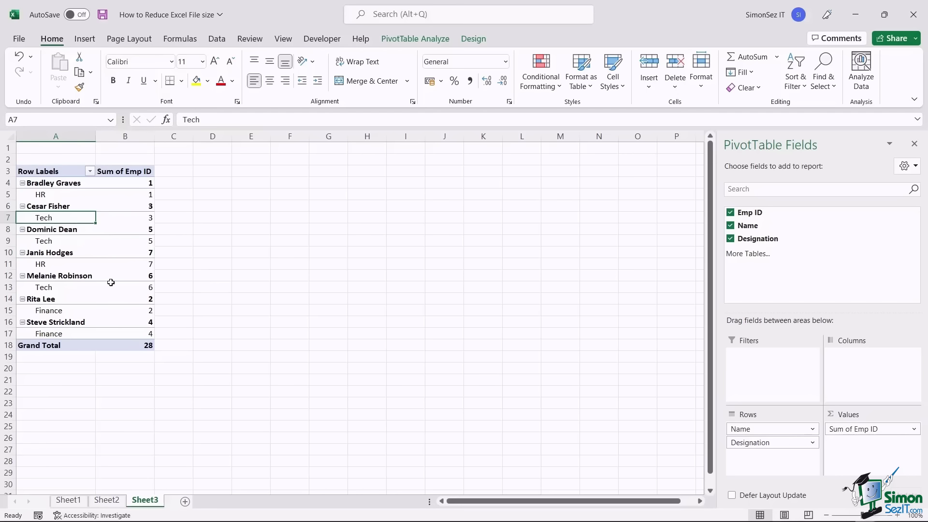
left_click(402, 39)
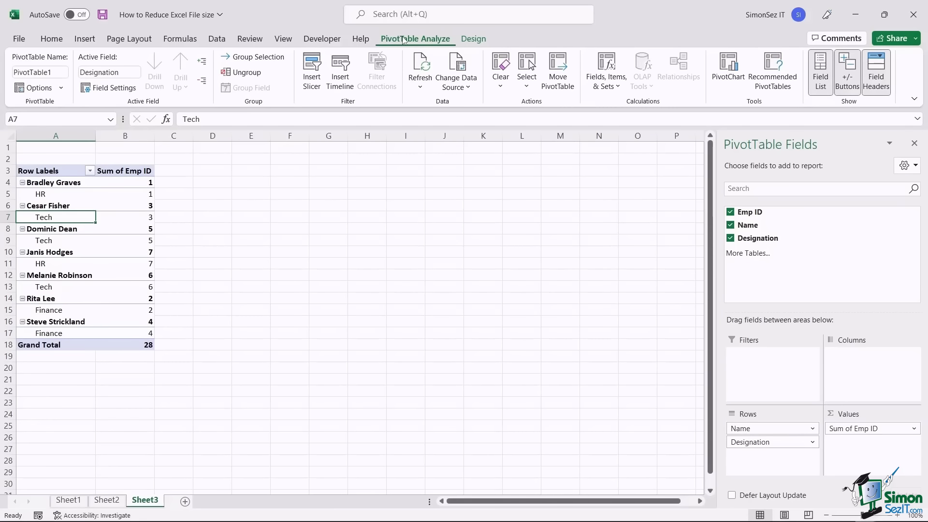
left_click(60, 89)
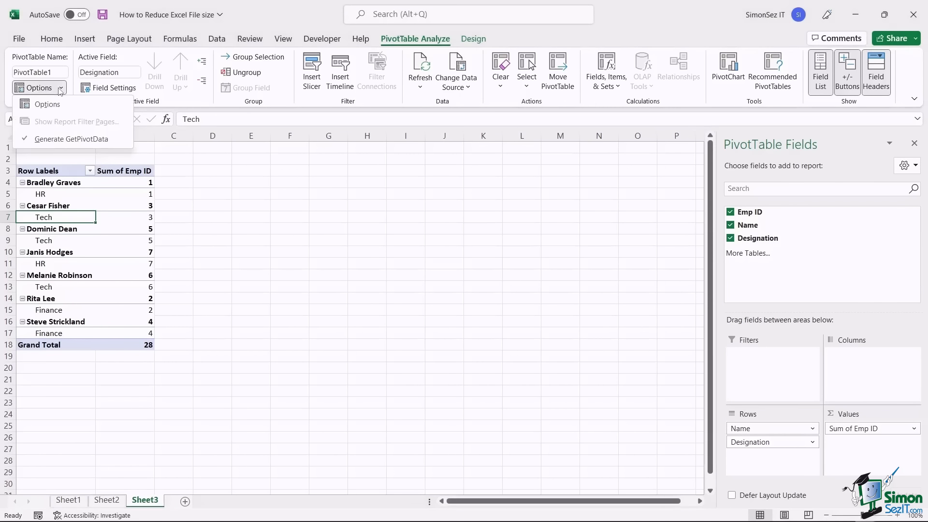
left_click(54, 102)
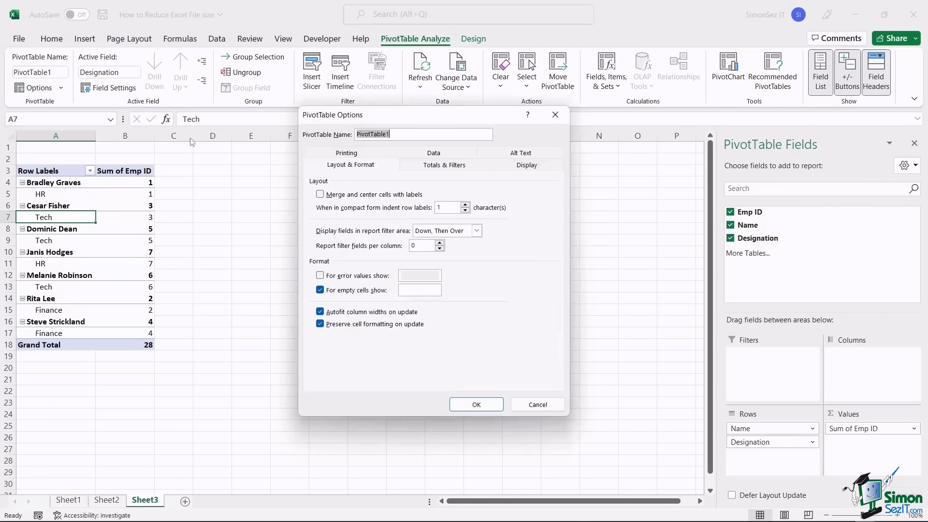
left_click(437, 157)
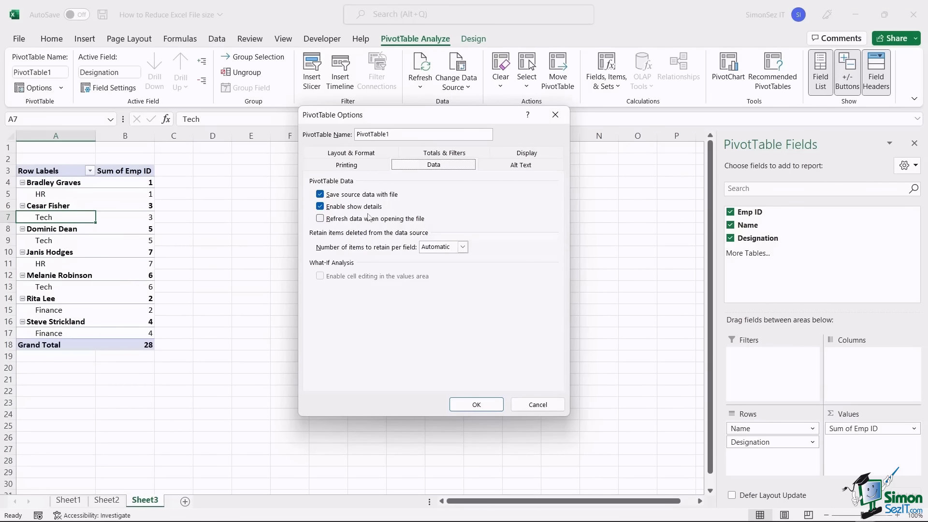
left_click(321, 199)
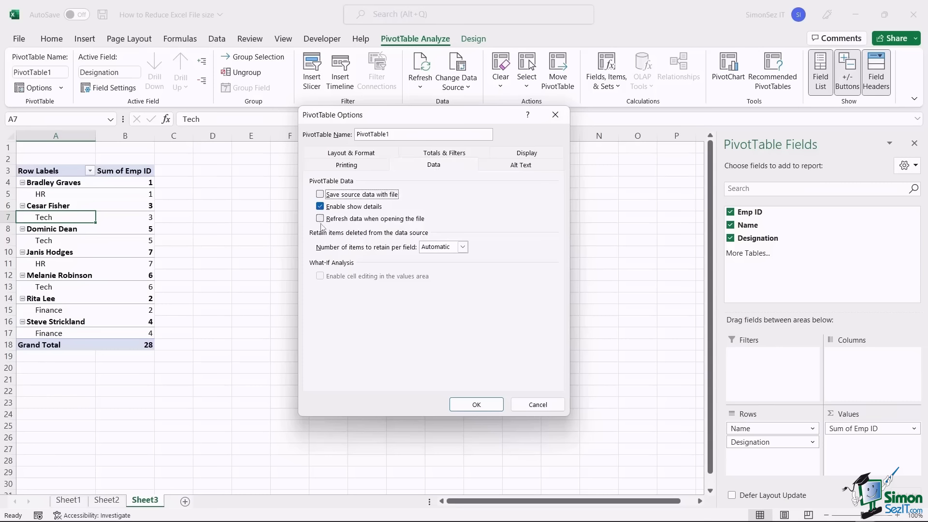
left_click(321, 220)
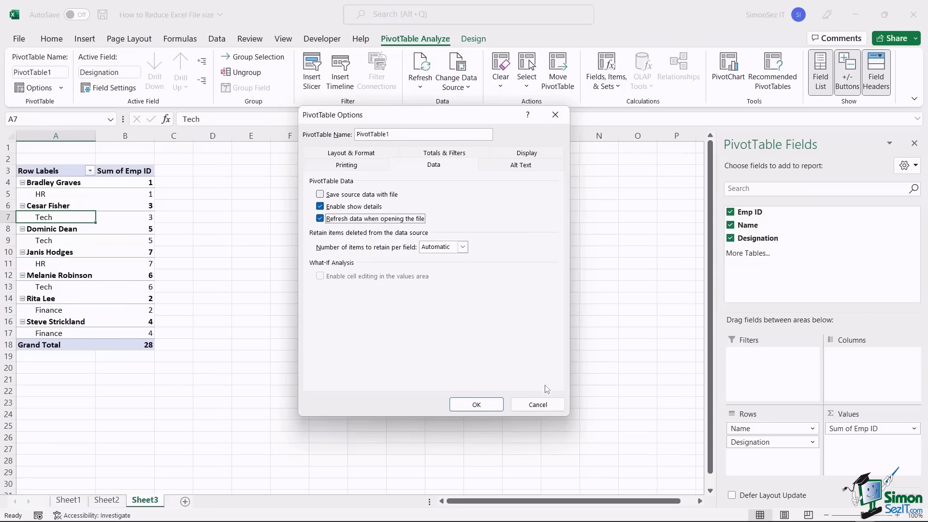
left_click(543, 404)
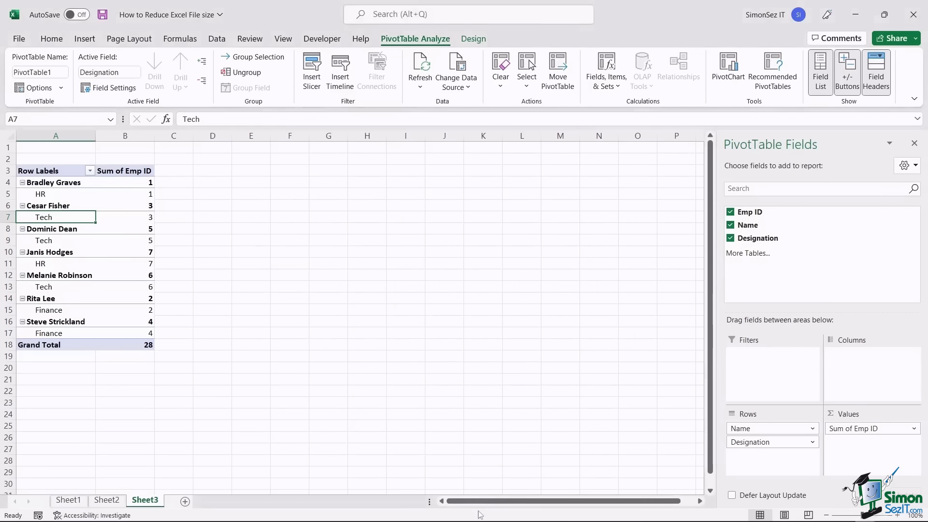
left_click(456, 507)
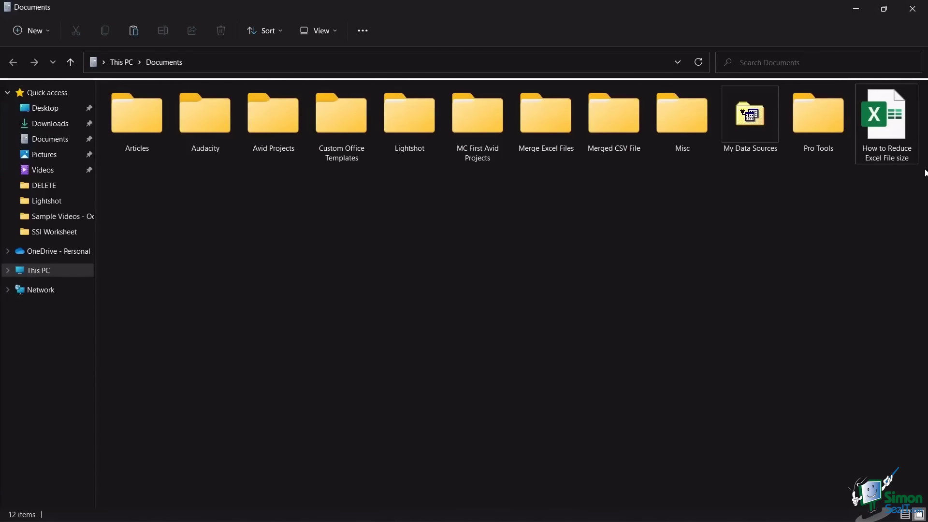
- Compress the How to Reduce Excel File size workbook to a ZIP folder with its default name
right_click(875, 122)
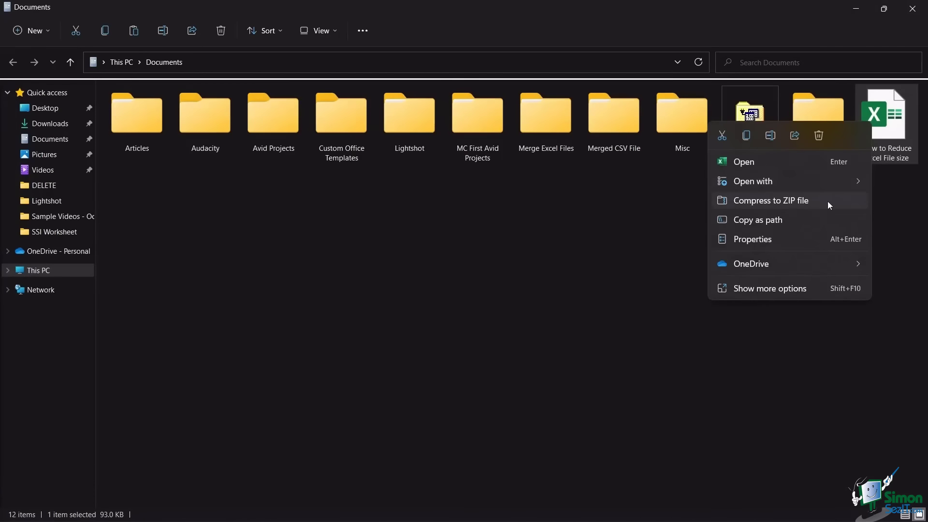
left_click(828, 202)
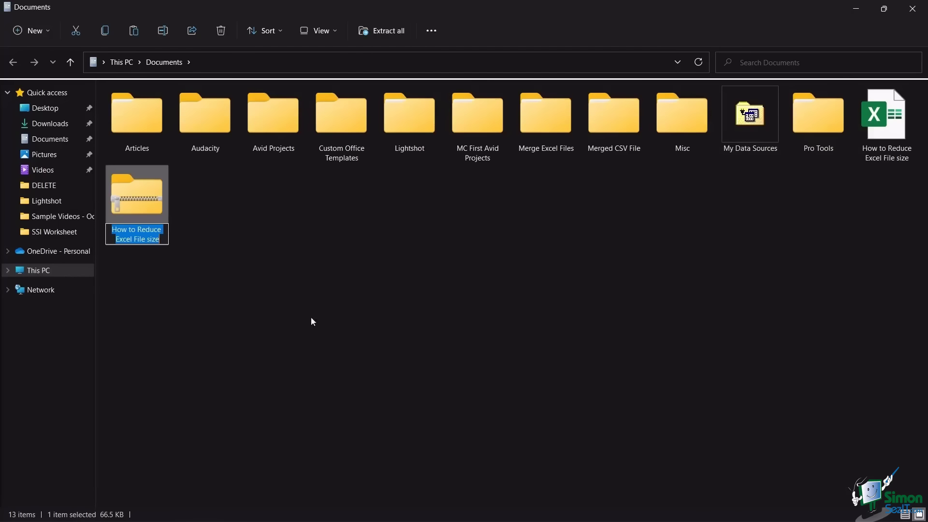
left_click(200, 235)
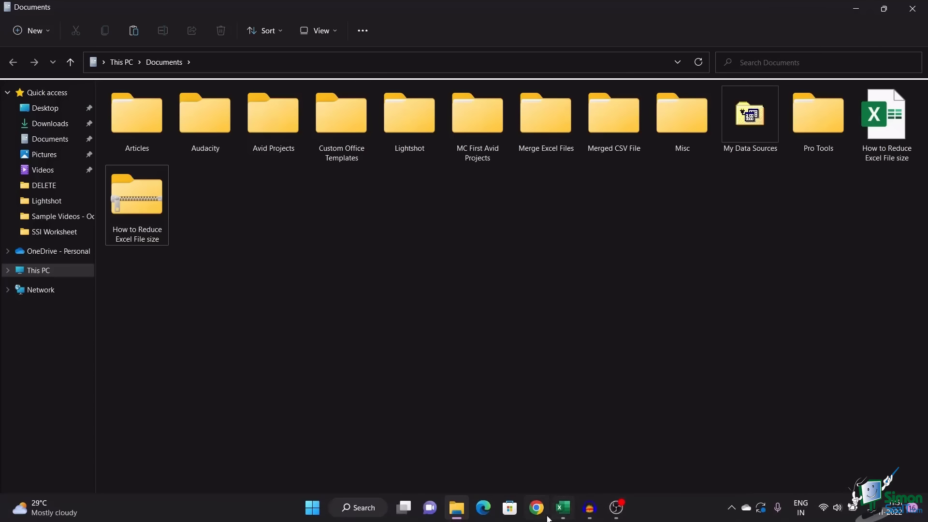
left_click(563, 507)
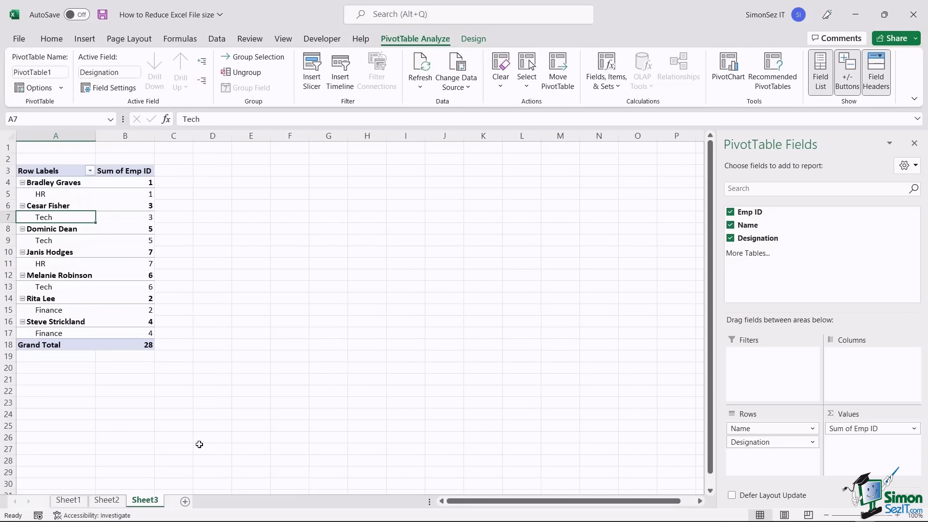
- On Sheet2, open the Formulas Watch Window and close it again
left_click(107, 501)
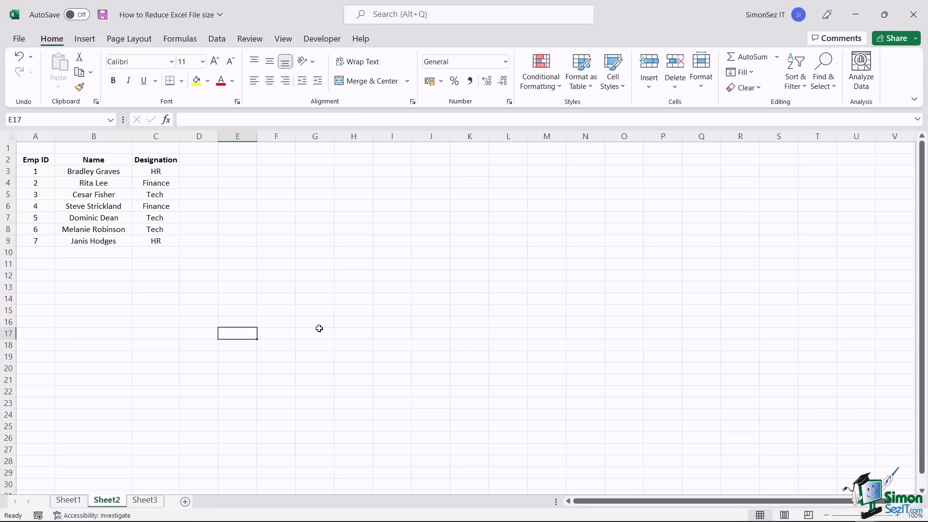
left_click(189, 39)
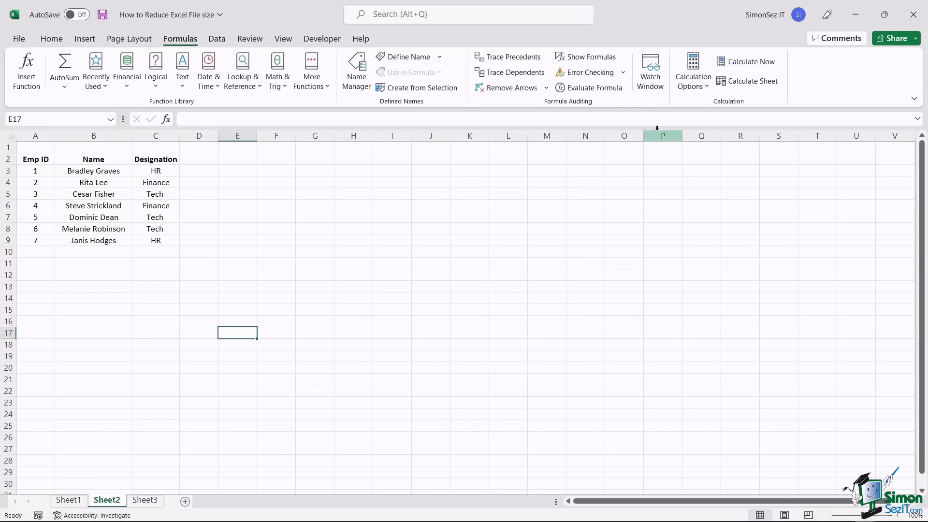
left_click(659, 91)
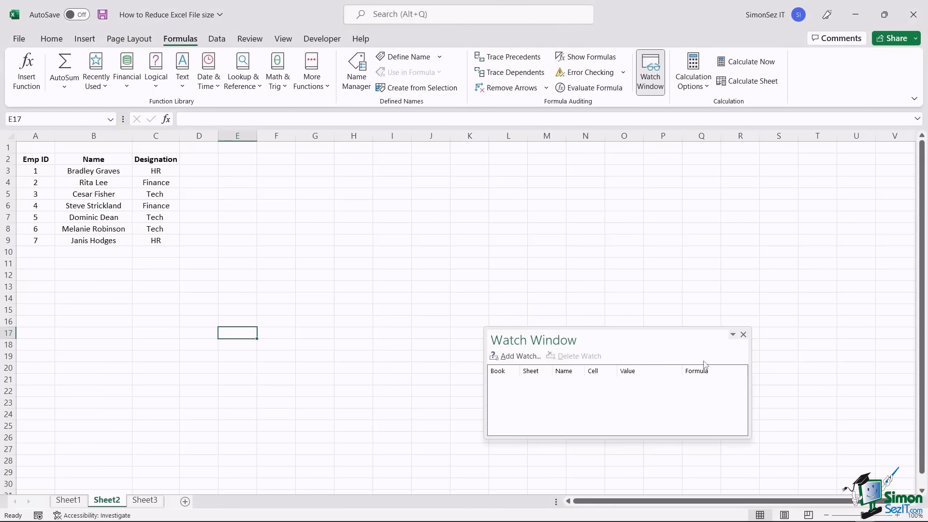
left_click(744, 336)
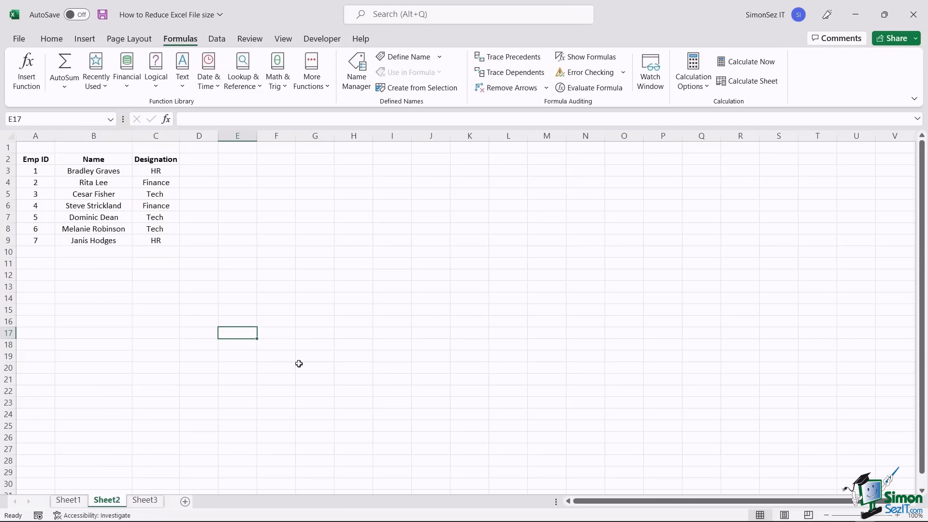
left_click(68, 500)
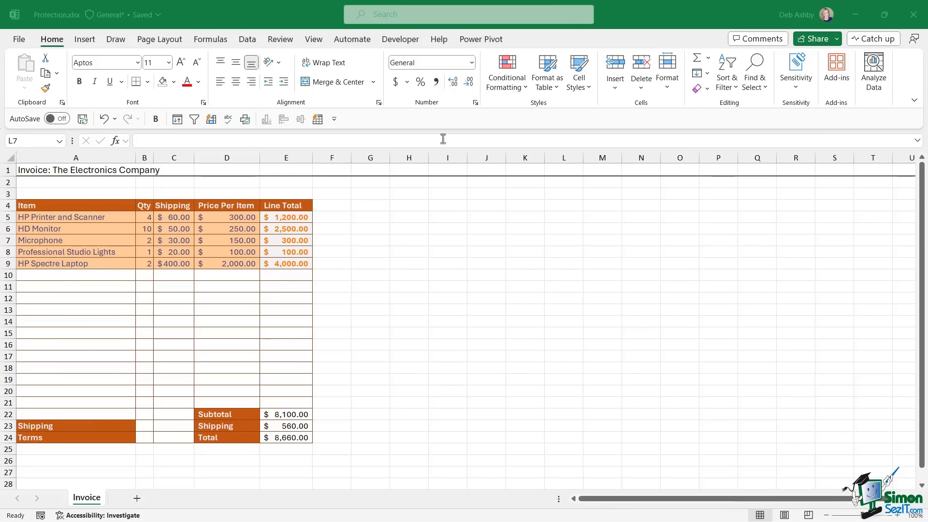
- Bring the Protection.xlsx workbook with its Invoice sheet into focus
left_click(407, 206)
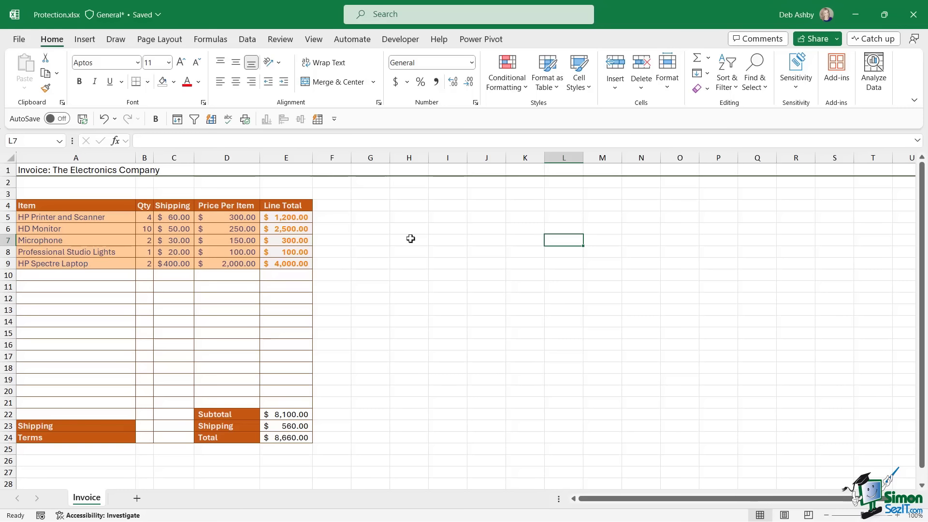
left_click(411, 238)
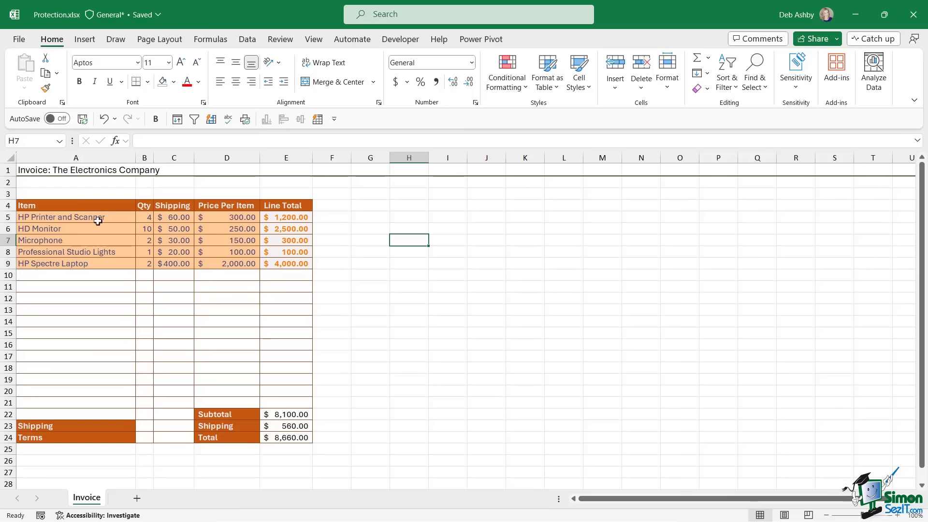
left_click_drag(92, 216, 94, 263)
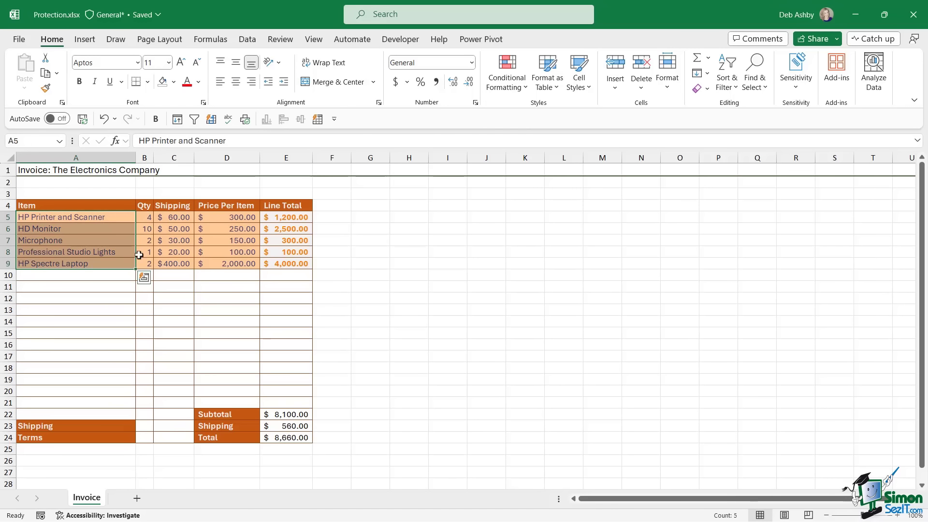
left_click_drag(145, 216, 145, 263)
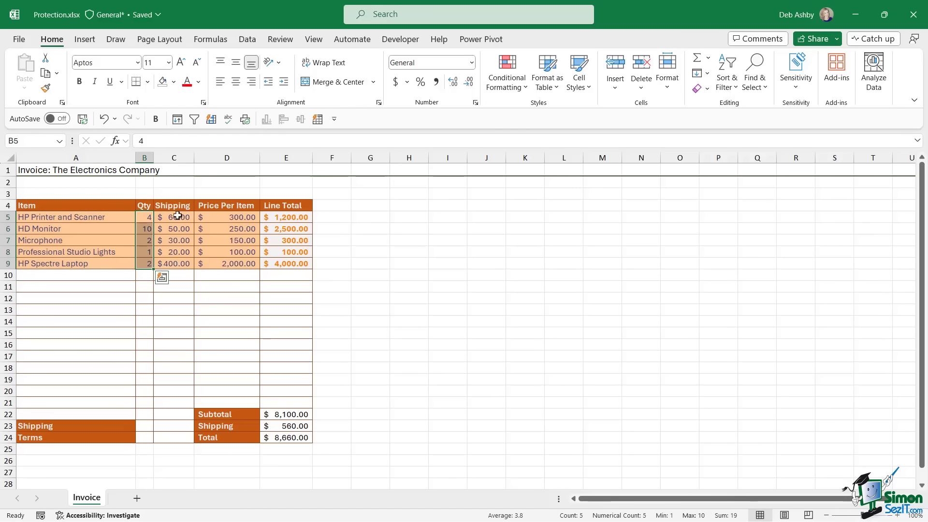
left_click_drag(177, 216, 179, 263)
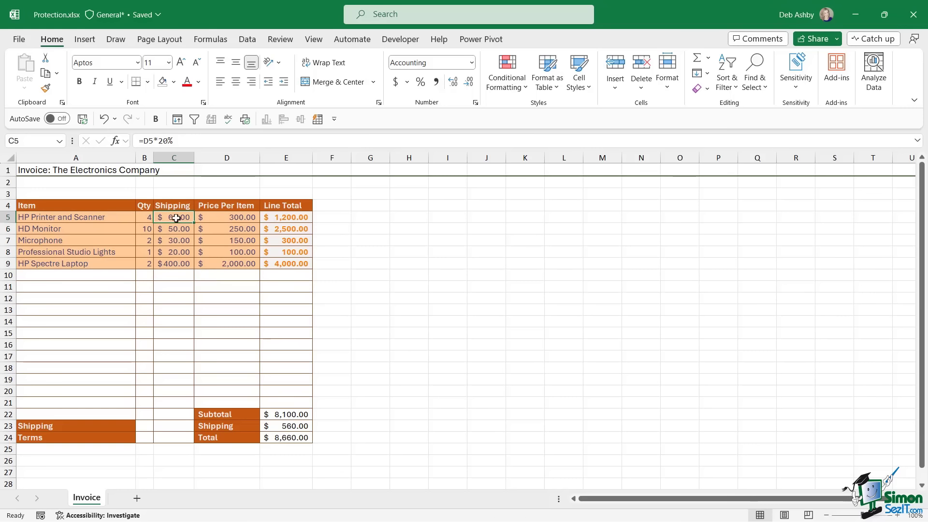
left_click(176, 216)
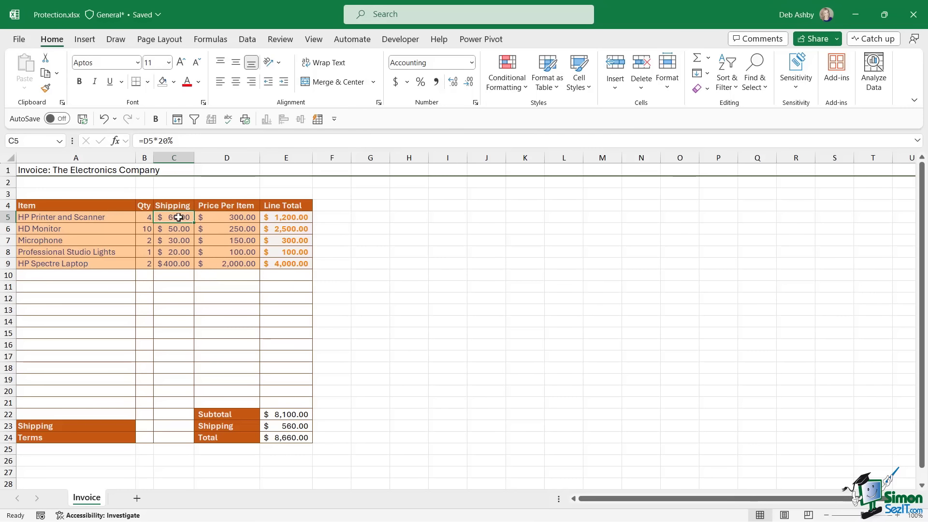
left_click(224, 218)
left_click(283, 217)
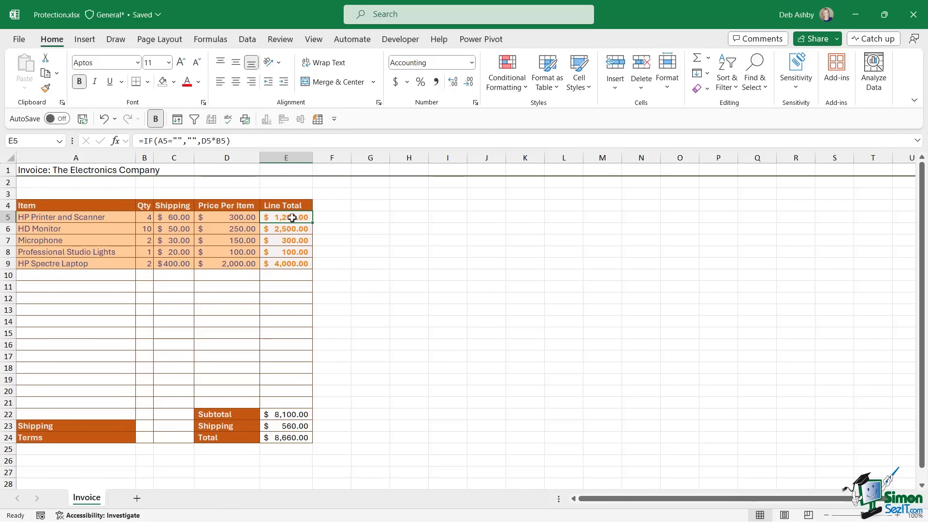
left_click_drag(292, 215, 292, 264)
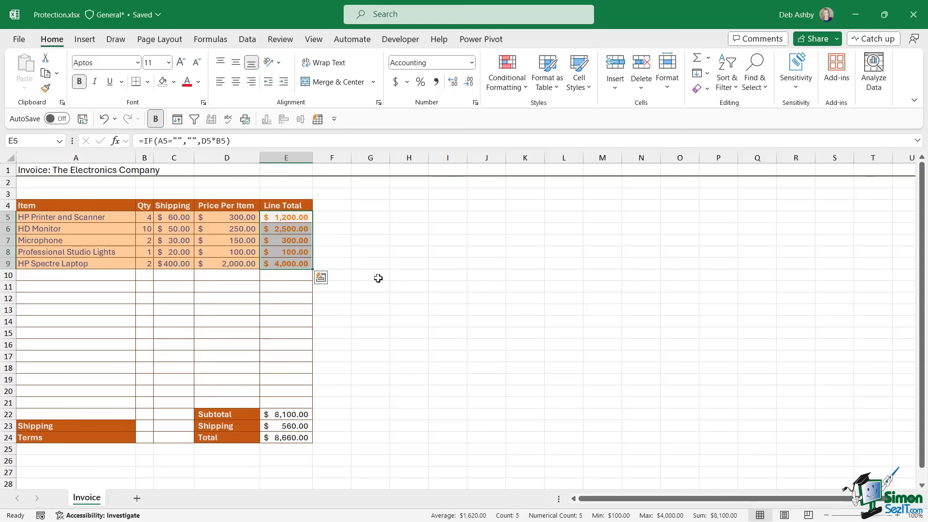
left_click(145, 275)
left_click(165, 275)
left_click(225, 276)
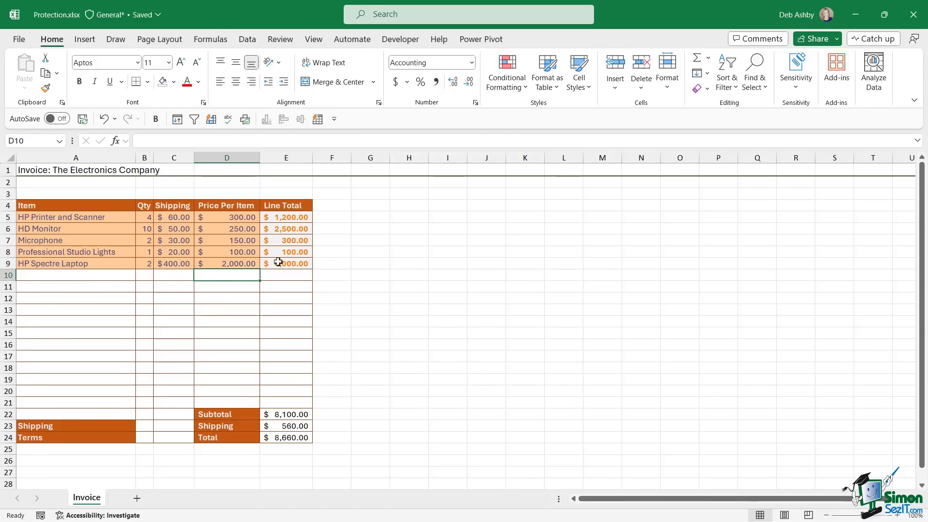
left_click_drag(287, 217, 283, 263)
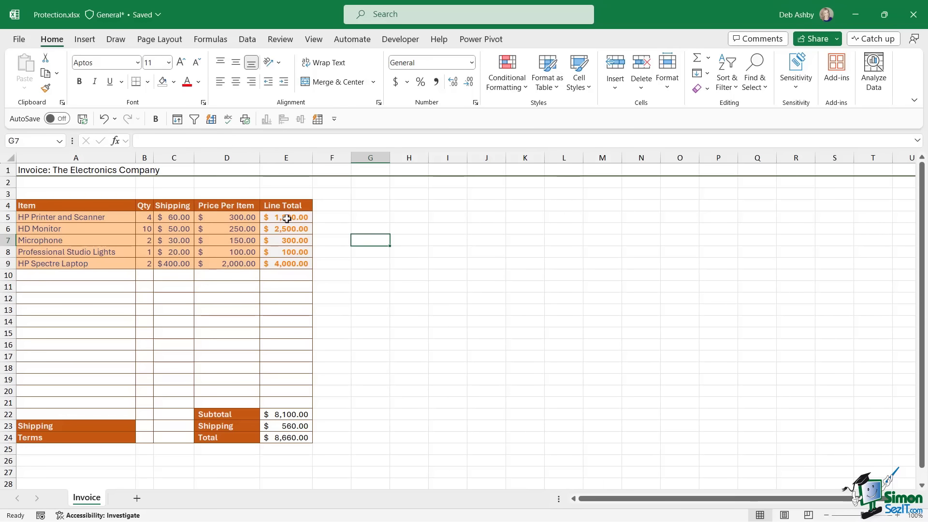
left_click_drag(286, 218, 285, 264)
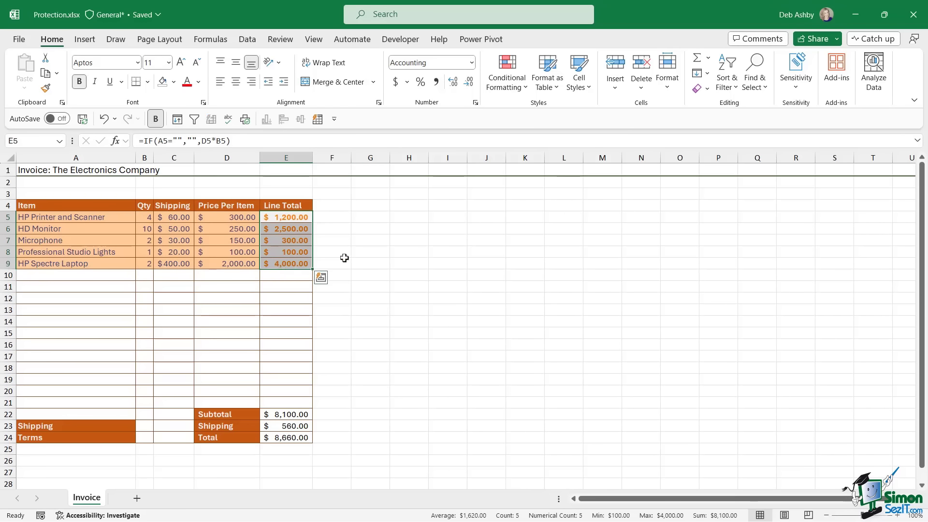
left_click(76, 266)
left_click(169, 264)
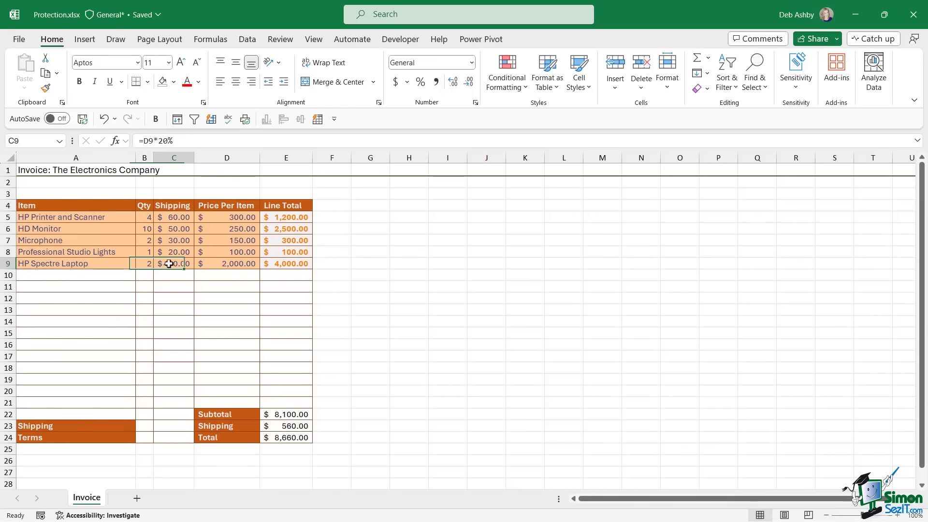
left_click(234, 263)
left_click(433, 249)
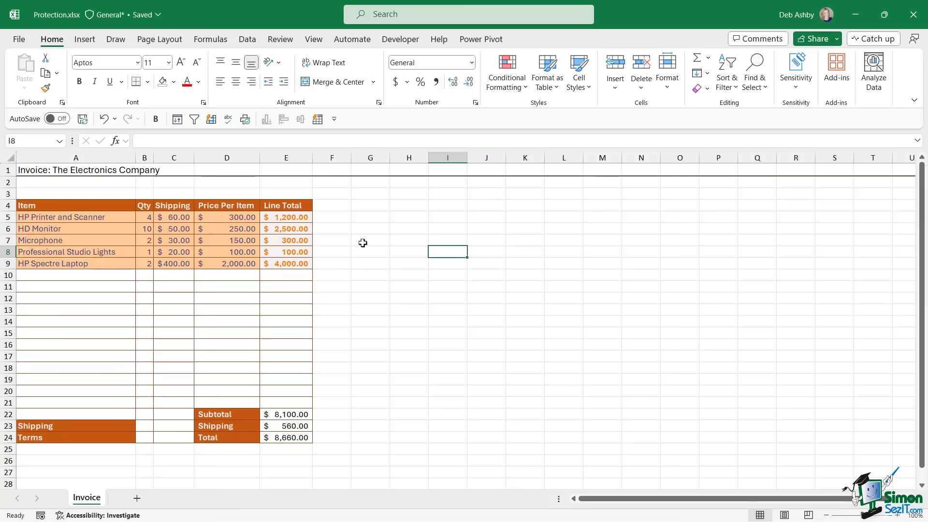
left_click(374, 208)
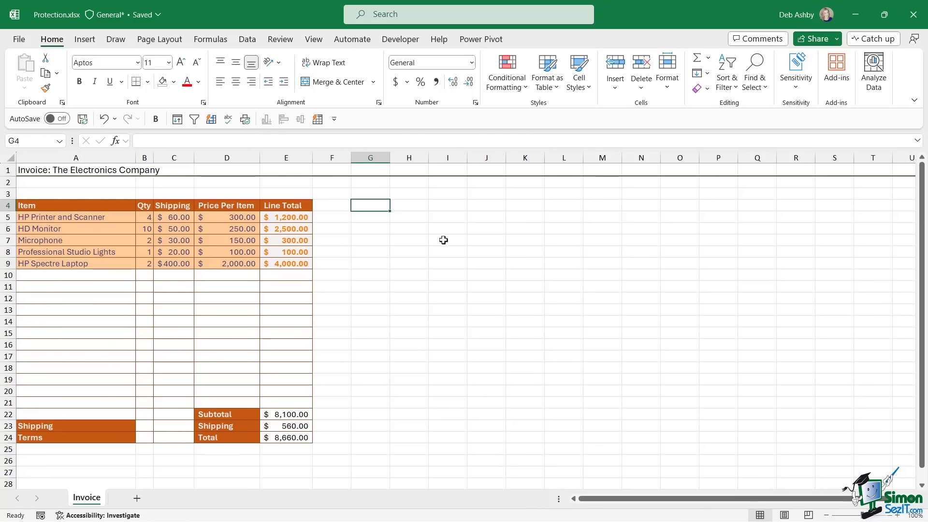
left_click(417, 241)
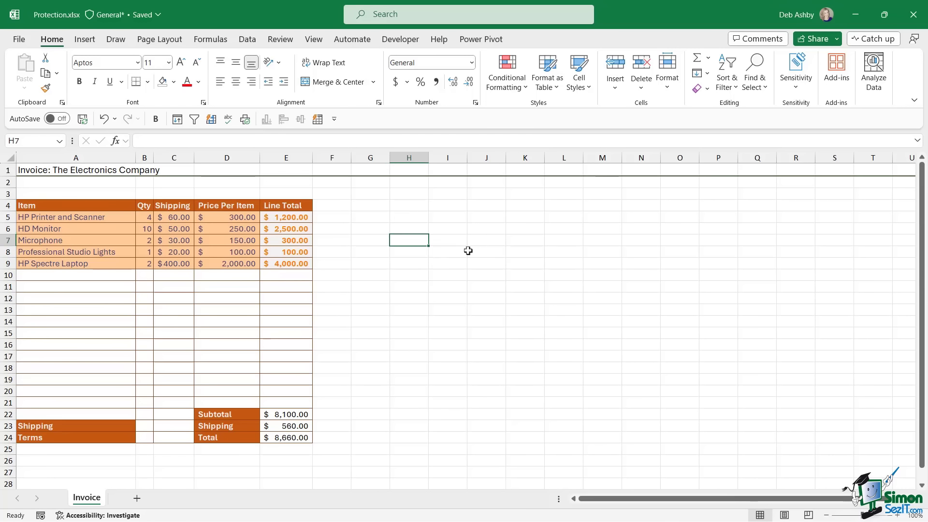
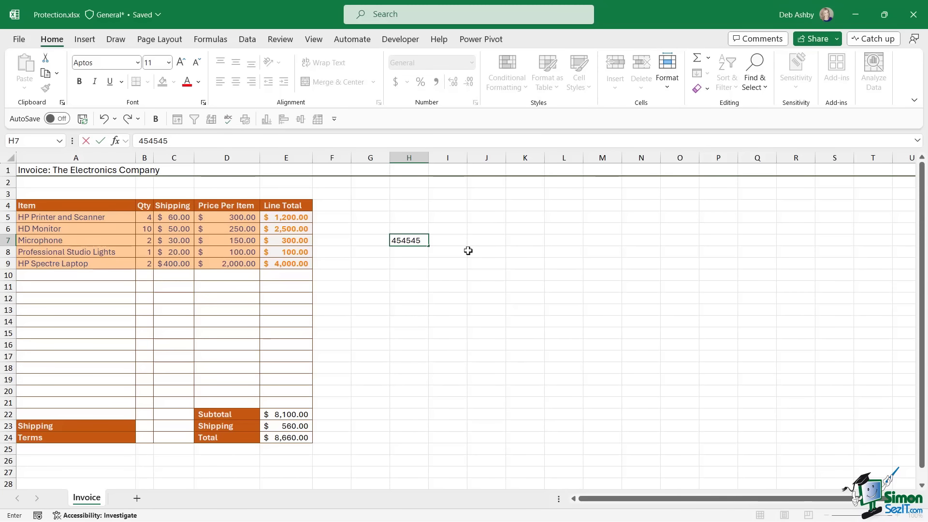
key("Return")
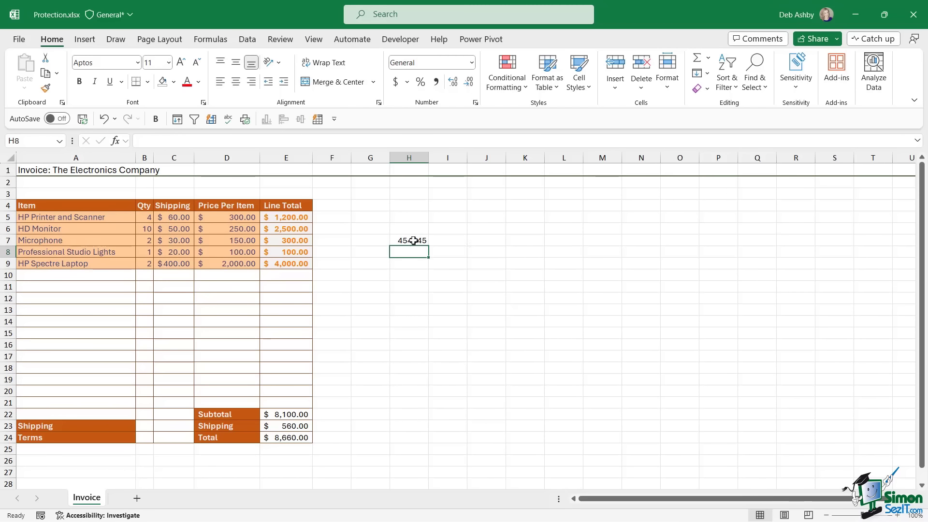
left_click(414, 241)
key("Delete")
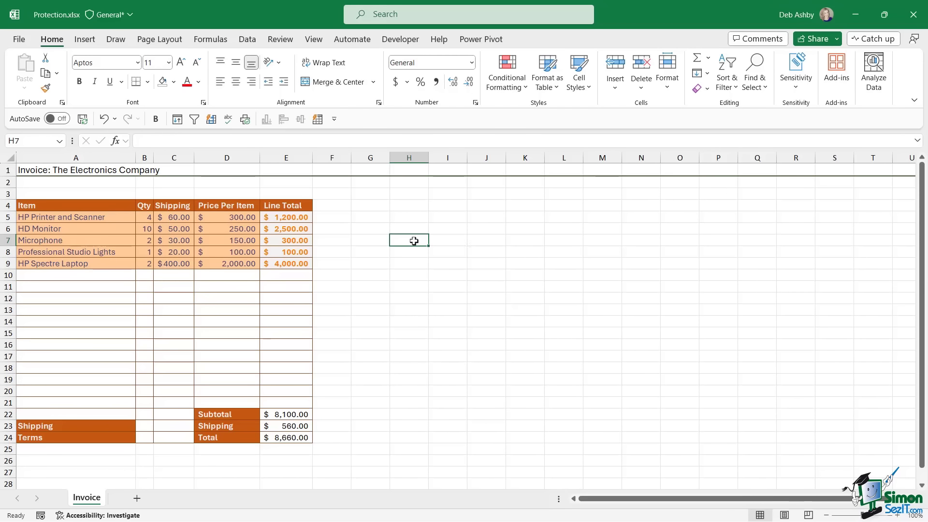
left_click(452, 219)
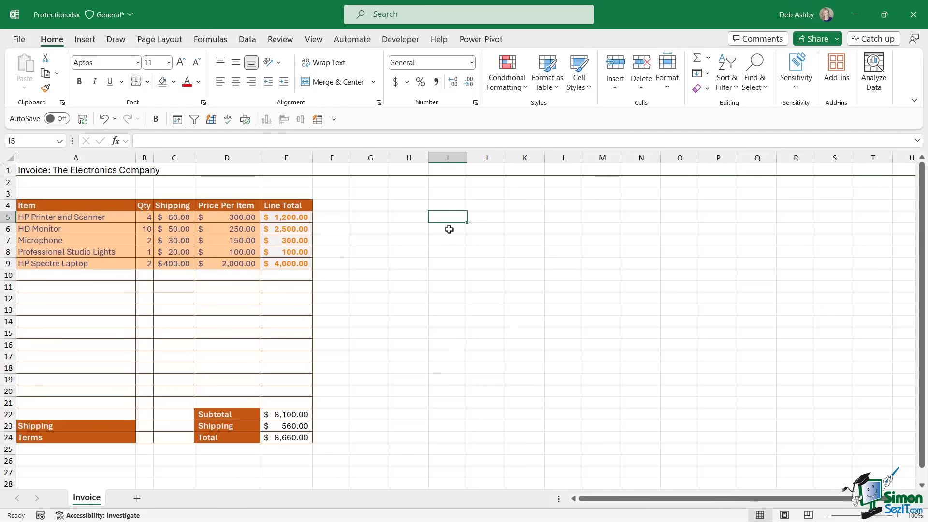
left_click(476, 242)
key("ctrl+1")
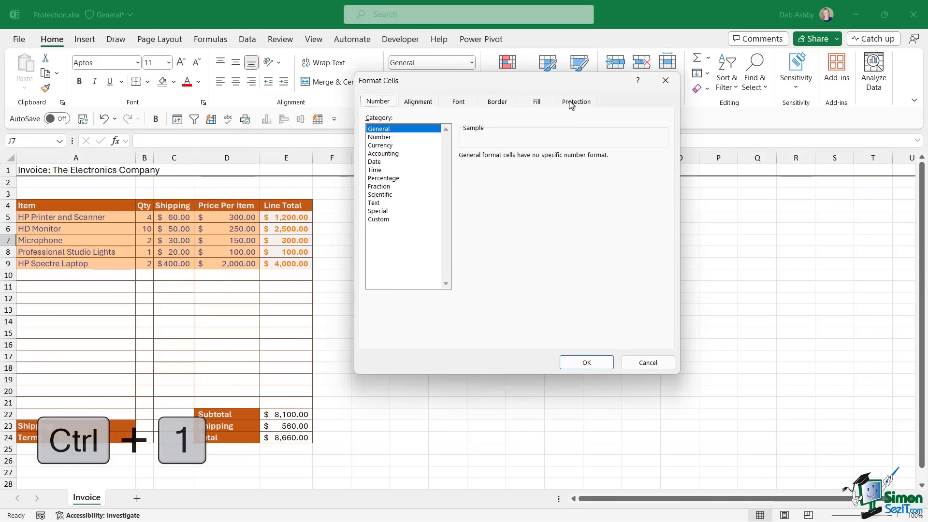
left_click(572, 103)
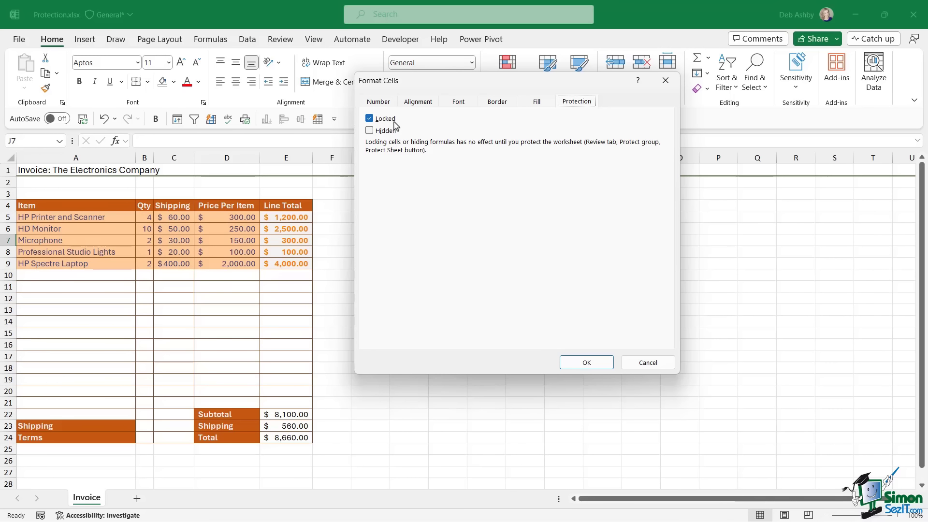
key("Return")
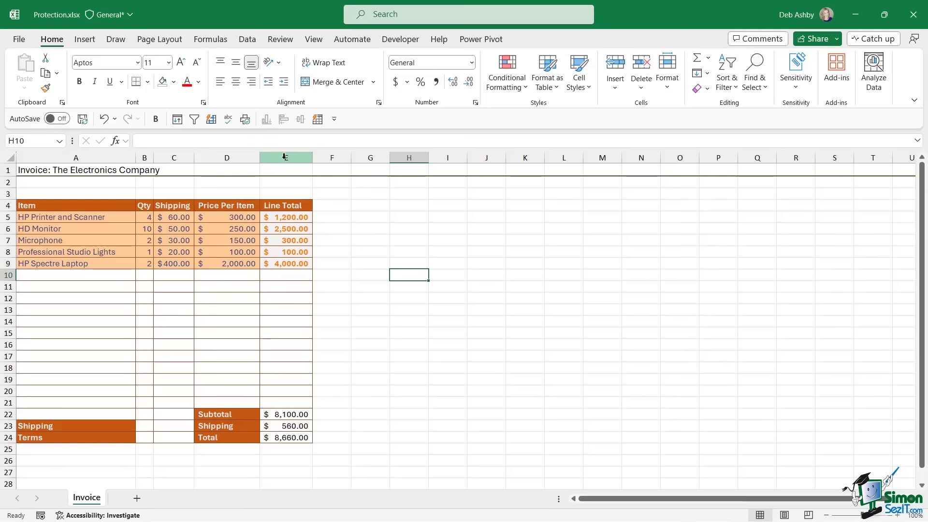
left_click(286, 158)
left_click(376, 220)
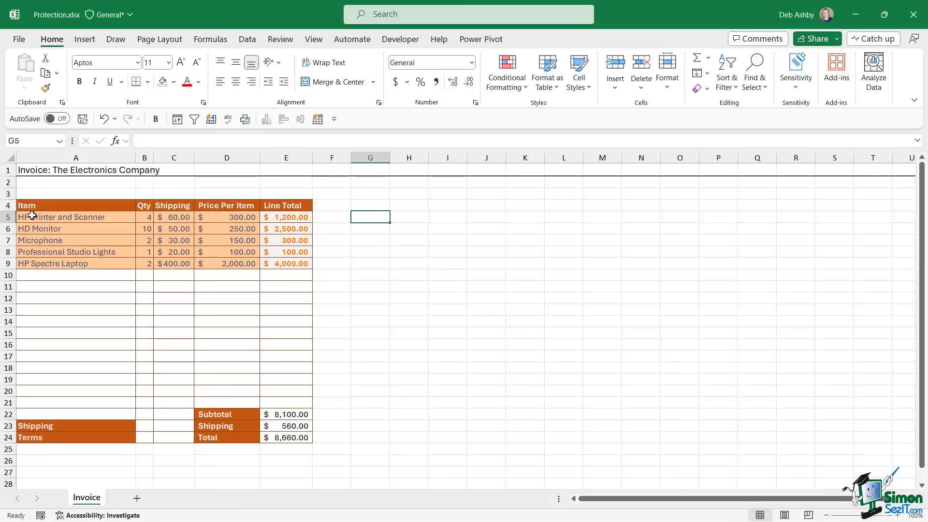
left_click_drag(32, 218, 226, 402)
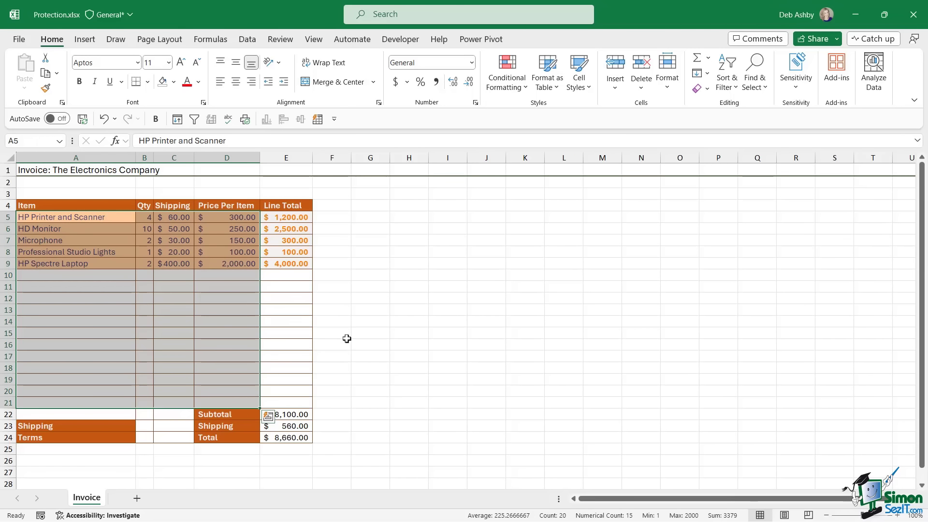
- Untick Locked for the input range A5:D21 and inspect the flagged Shipping formula in C5
key("ctrl+1")
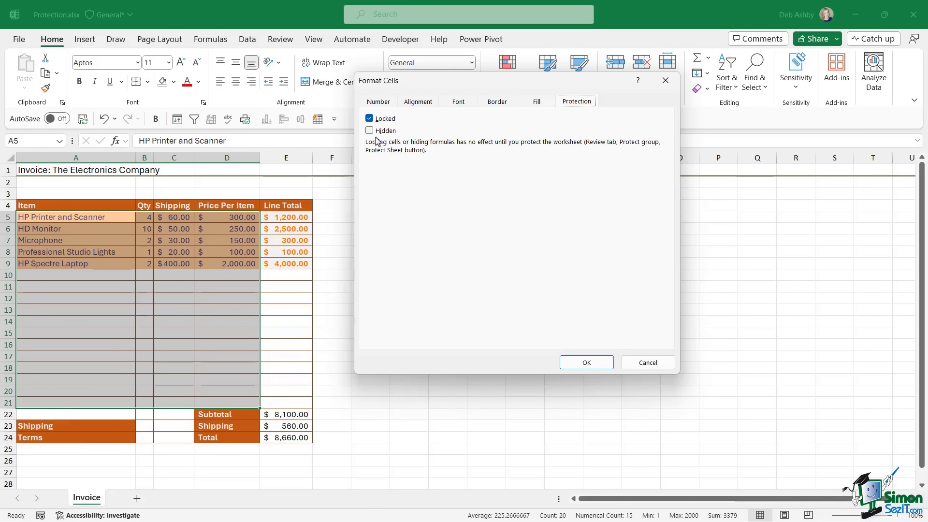
left_click(370, 118)
left_click(587, 362)
left_click(382, 230)
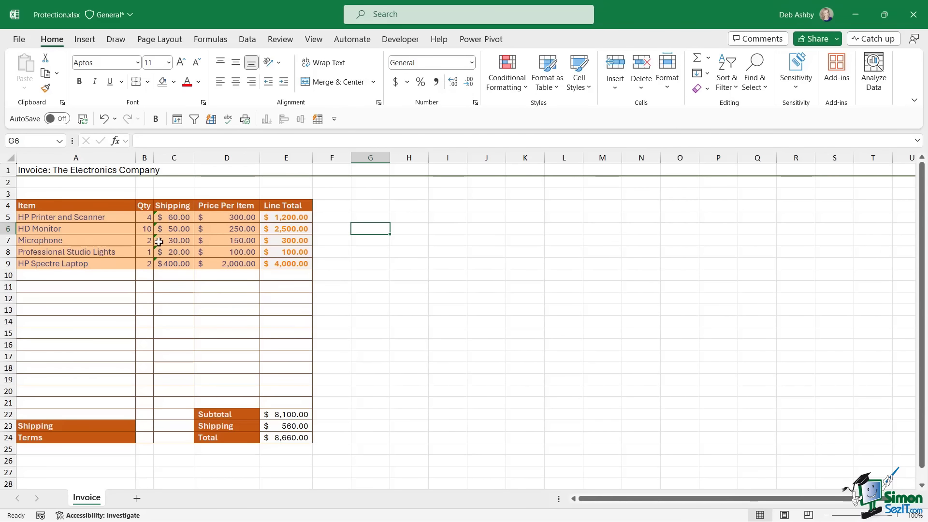
left_click(176, 217)
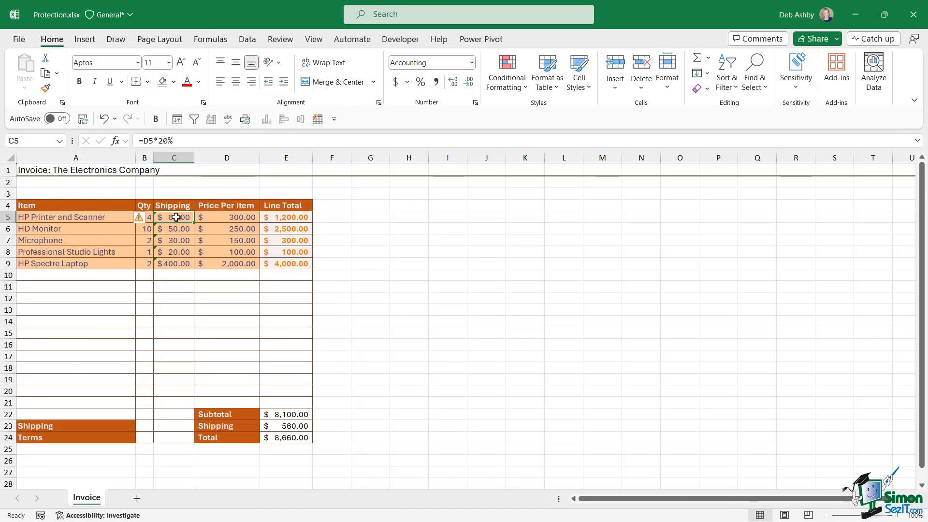
left_click(150, 221)
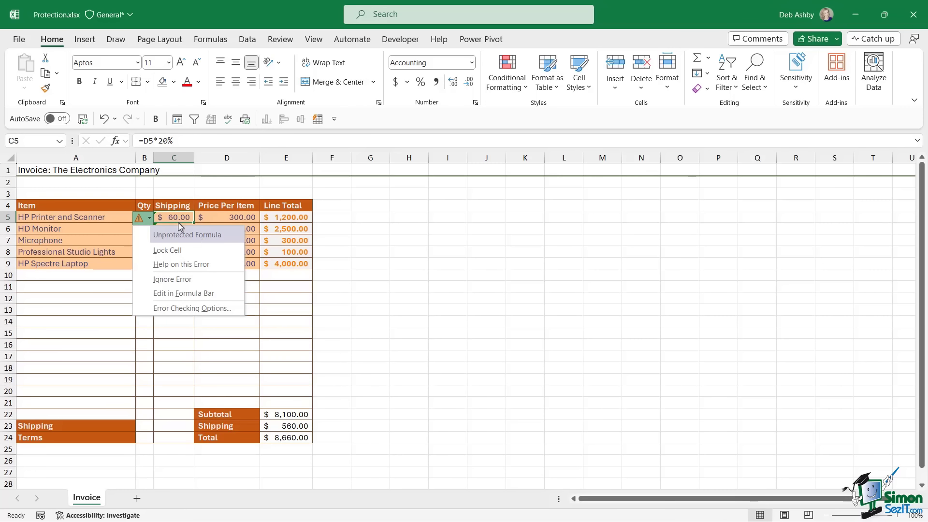
left_click(409, 241)
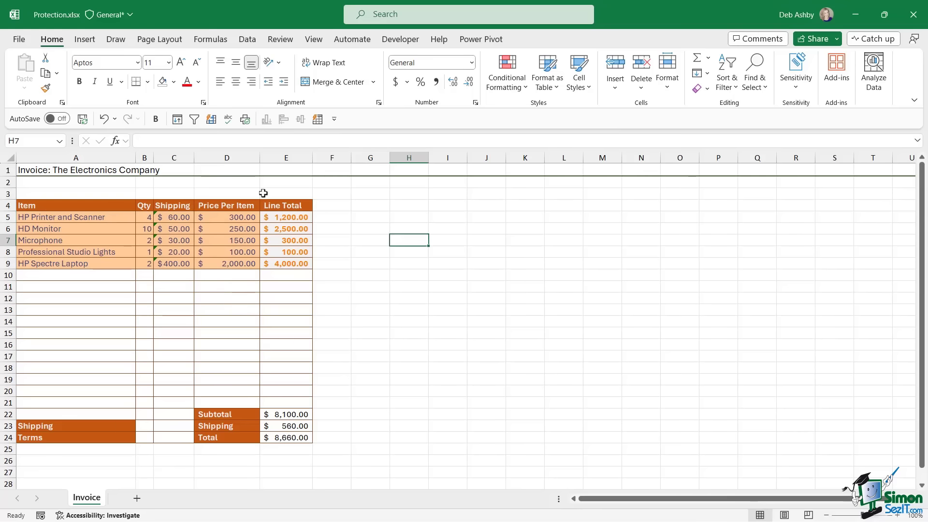
left_click_drag(171, 219, 163, 433)
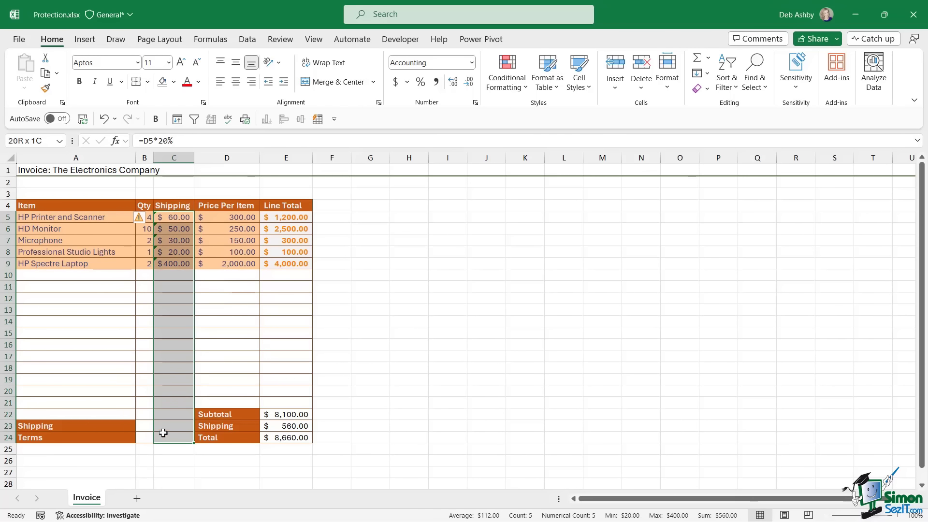
left_click(144, 217)
- Ignore the unprotected-formula errors on the Shipping cells, then review the input and Line Total ranges
left_click(167, 280)
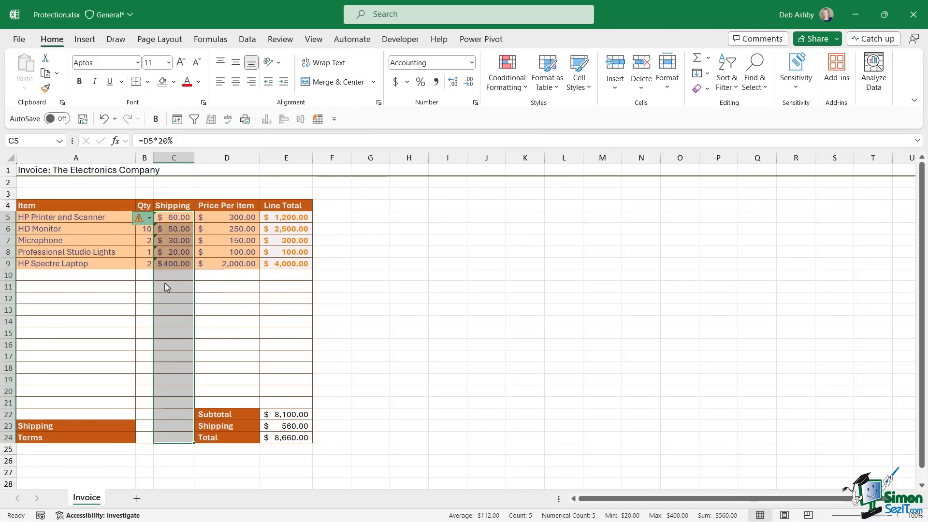
left_click(410, 262)
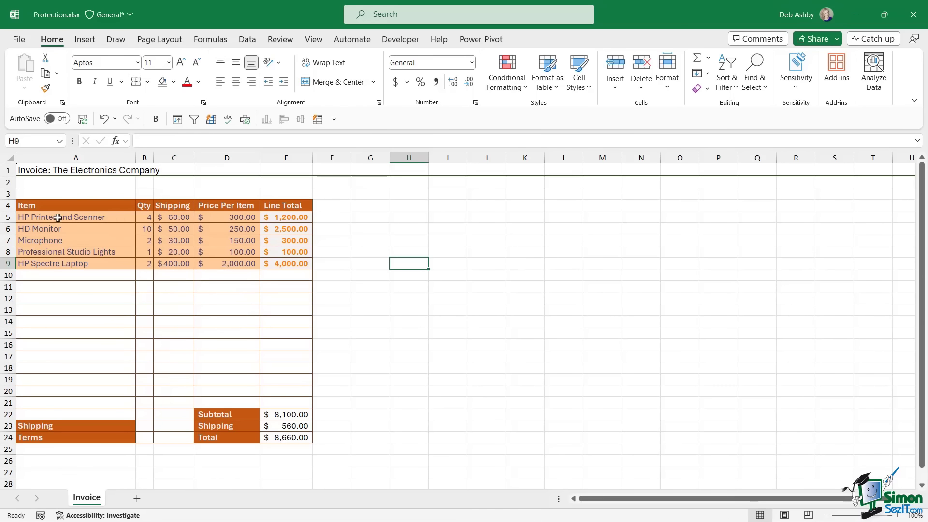
left_click_drag(60, 218, 224, 401)
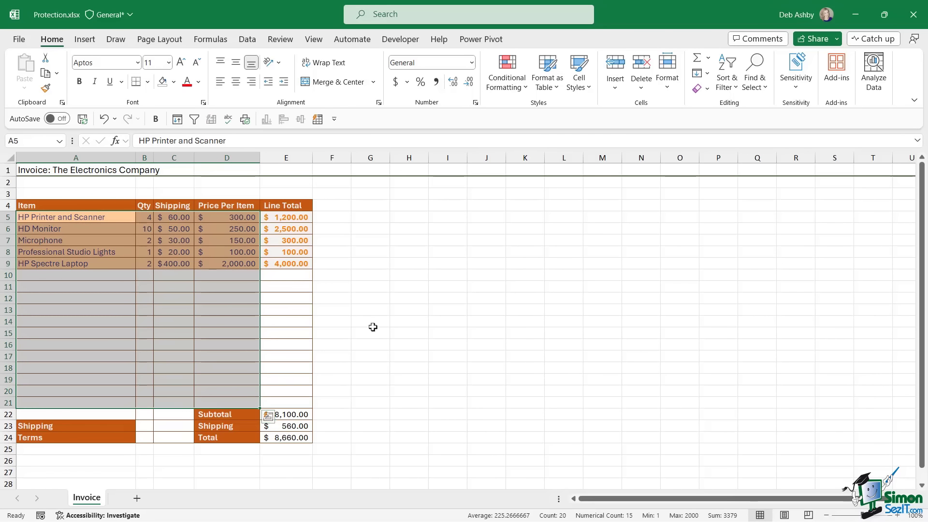
left_click(287, 223)
left_click_drag(287, 222, 280, 405)
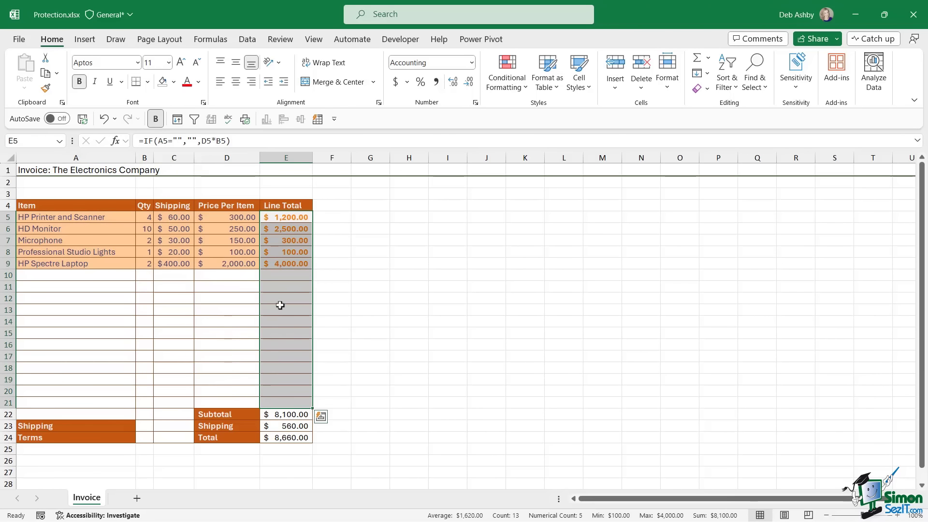
left_click(382, 236)
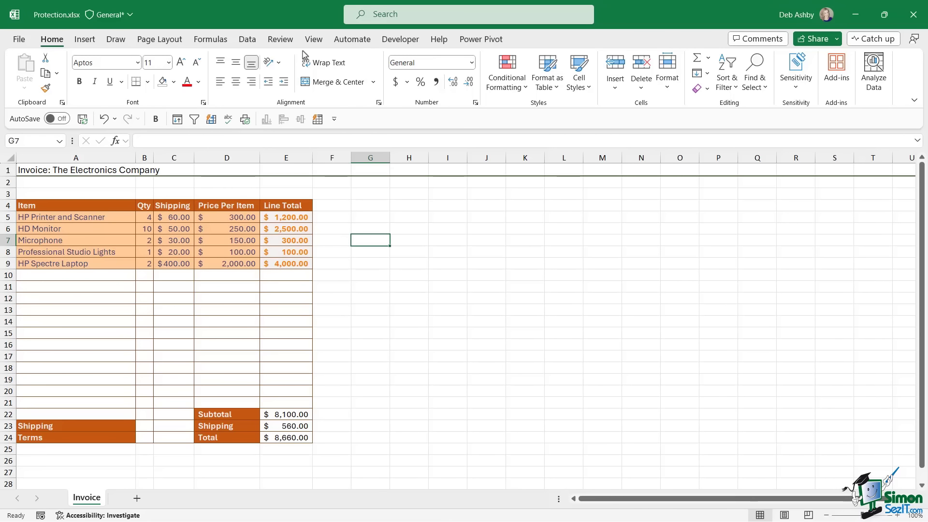
left_click(280, 40)
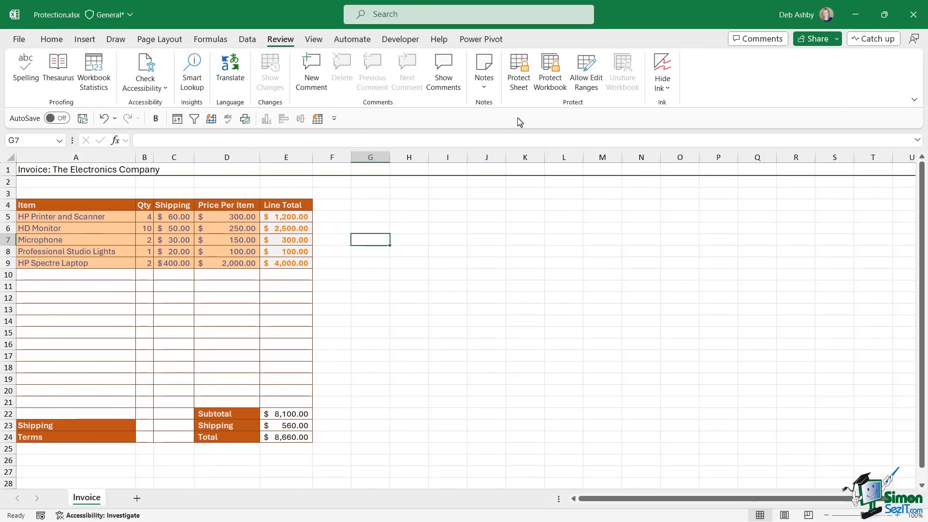
- Protect the Invoice sheet with the default permissions and no password
left_click(521, 82)
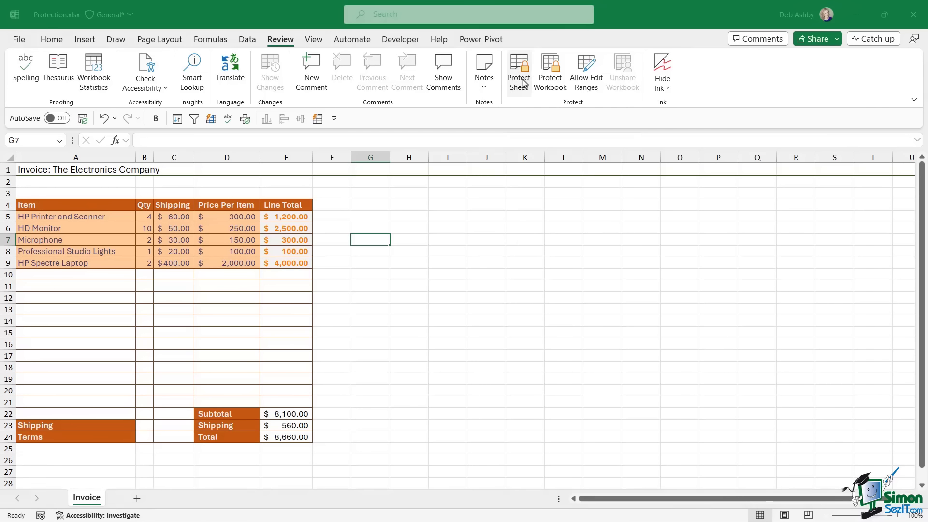
left_click_drag(500, 136, 400, 151)
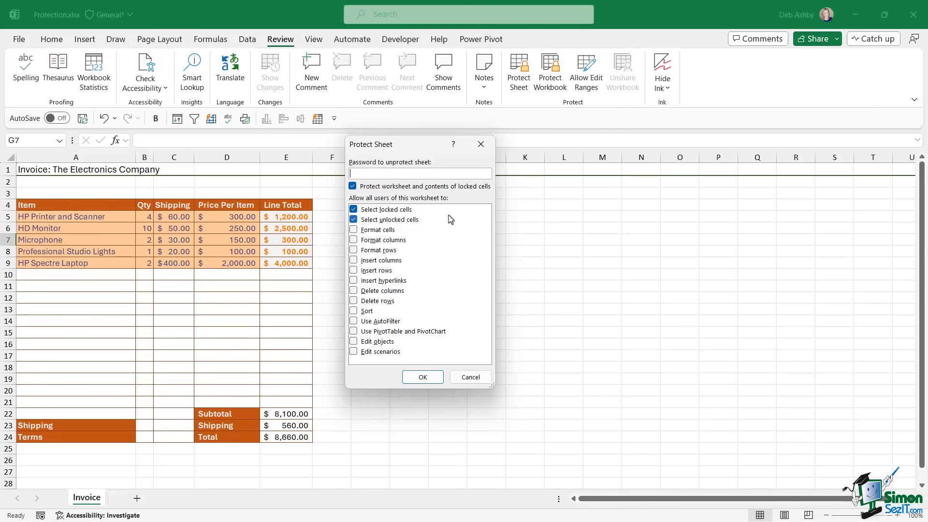
left_click(423, 377)
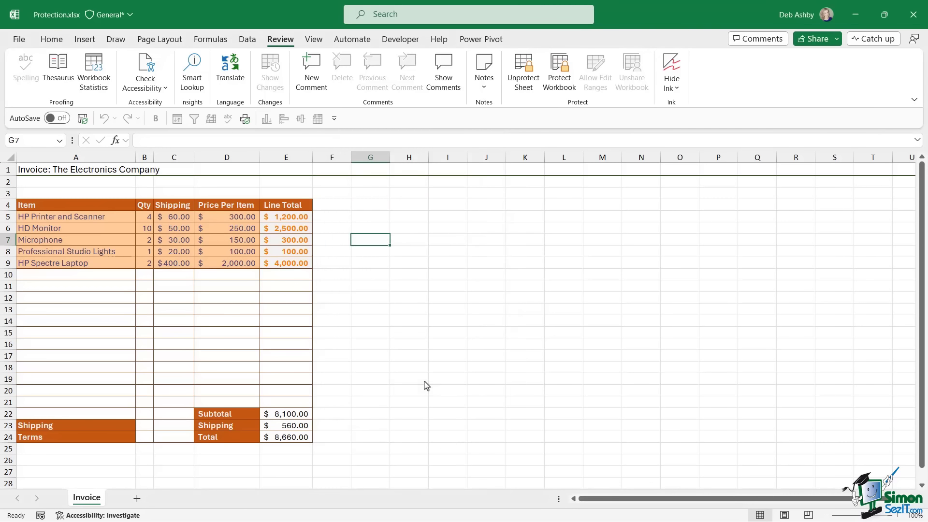
left_click(502, 291)
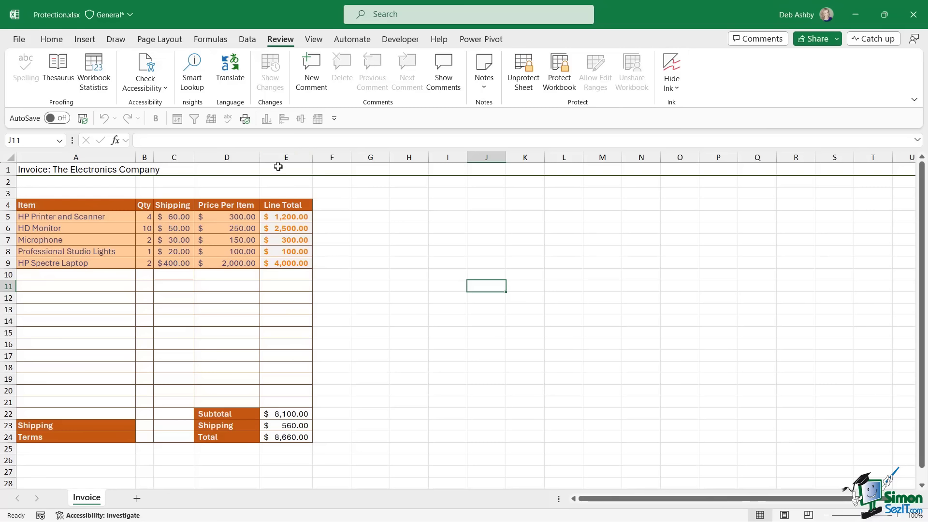
left_click(284, 217)
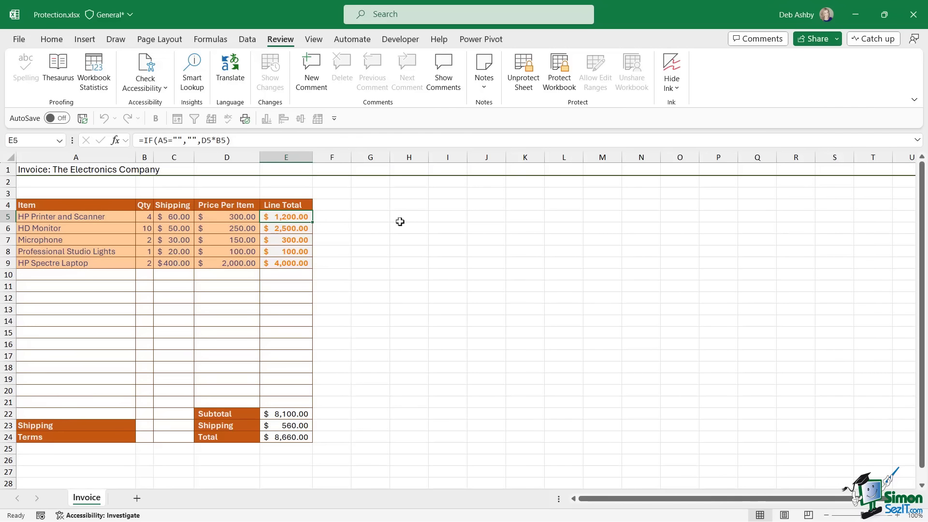
double_click(287, 216)
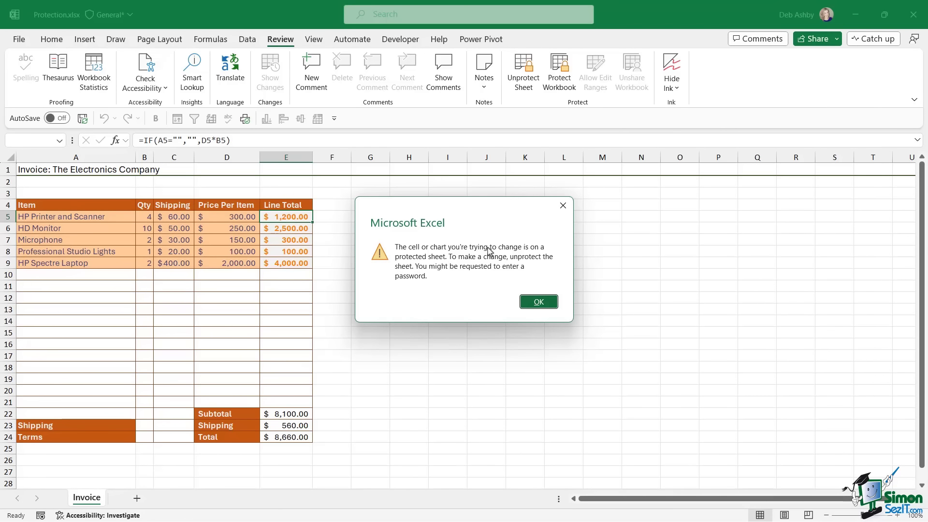
left_click(541, 304)
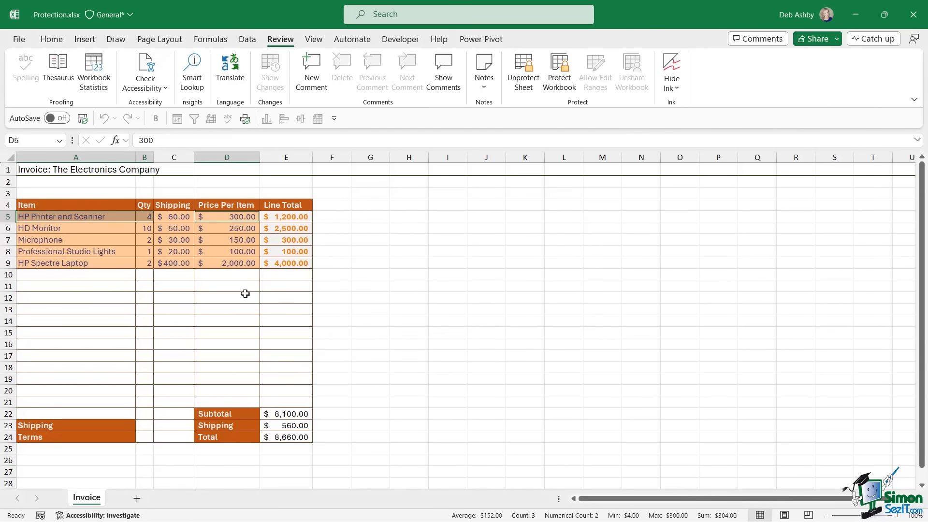
left_click(99, 275)
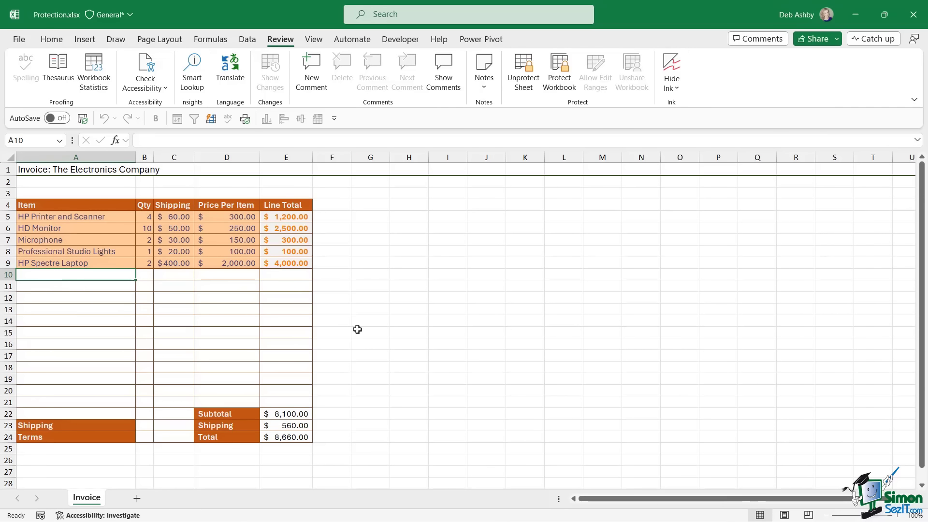
- Test the protection by entering Mouse and quantity 5 in A10:B10, then unprotect the sheet
type("Mouse")
key("Tab")
type("5")
key("Tab")
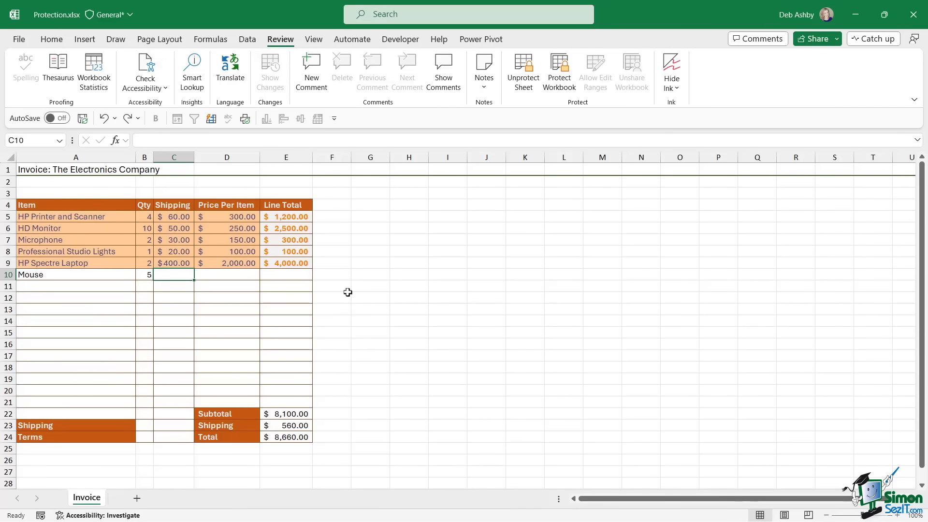
left_click(332, 263)
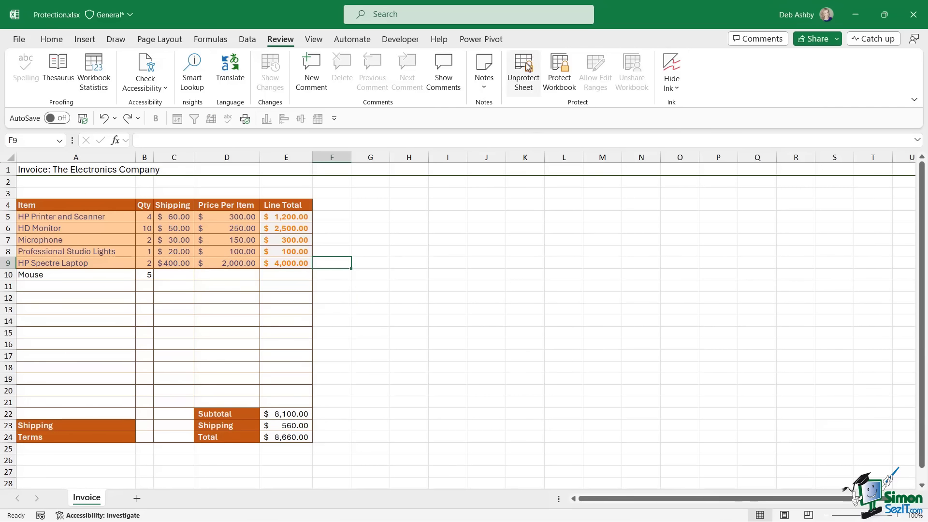
left_click(524, 81)
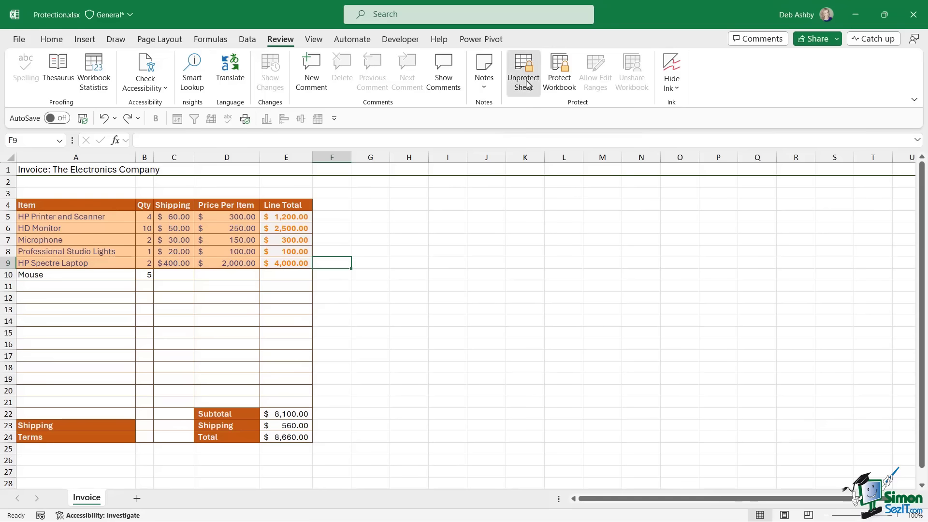
- Clear the Mouse entry from A10:B10 and check the Line Total formulas in E5 to E7
left_click(286, 240)
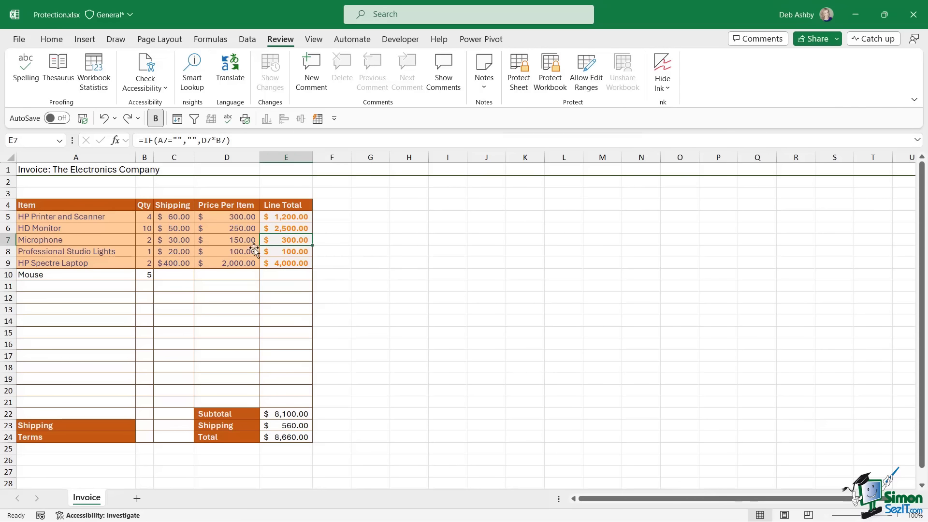
left_click(39, 274)
left_click_drag(38, 274, 145, 275)
key("Delete")
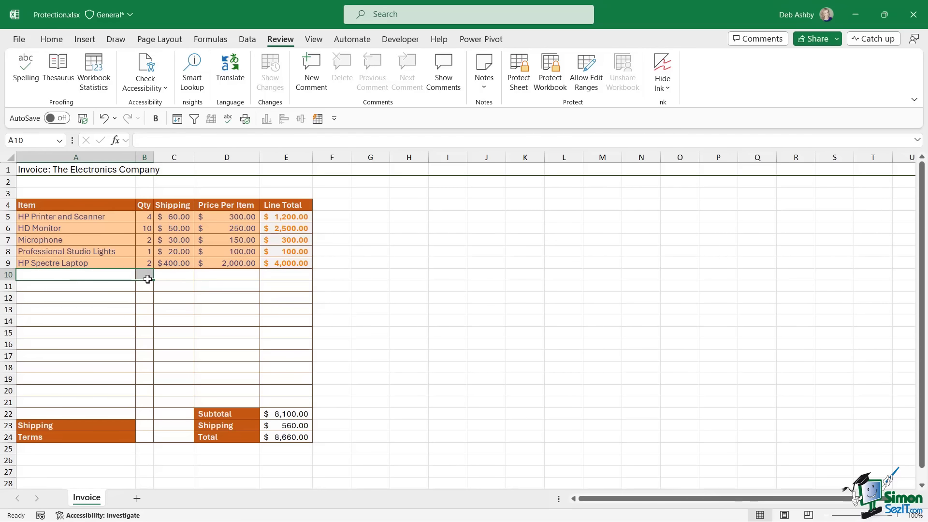
left_click(287, 217)
left_click(285, 227)
left_click(286, 238)
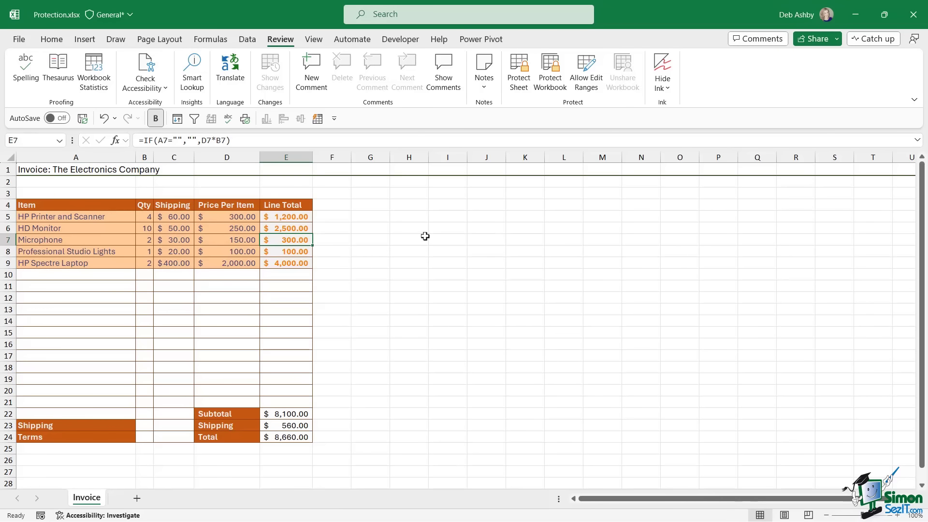
left_click(425, 238)
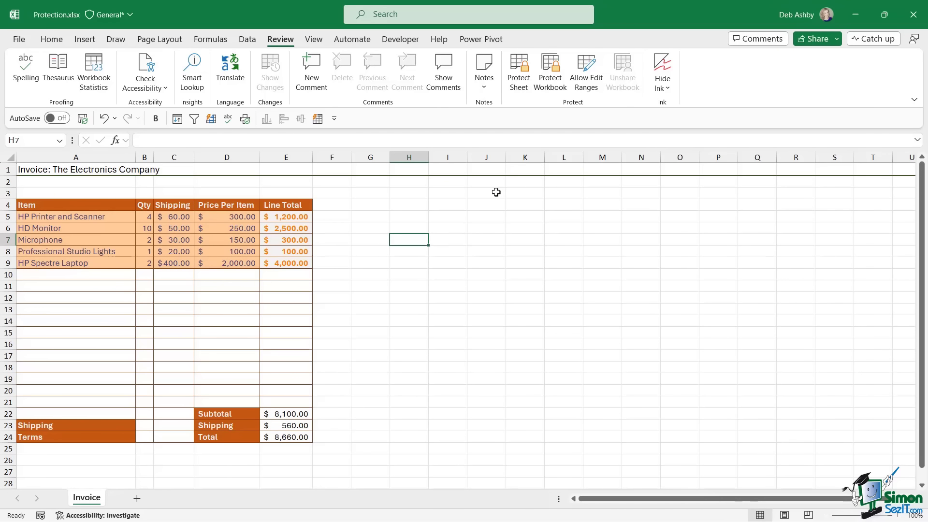
left_click(137, 498)
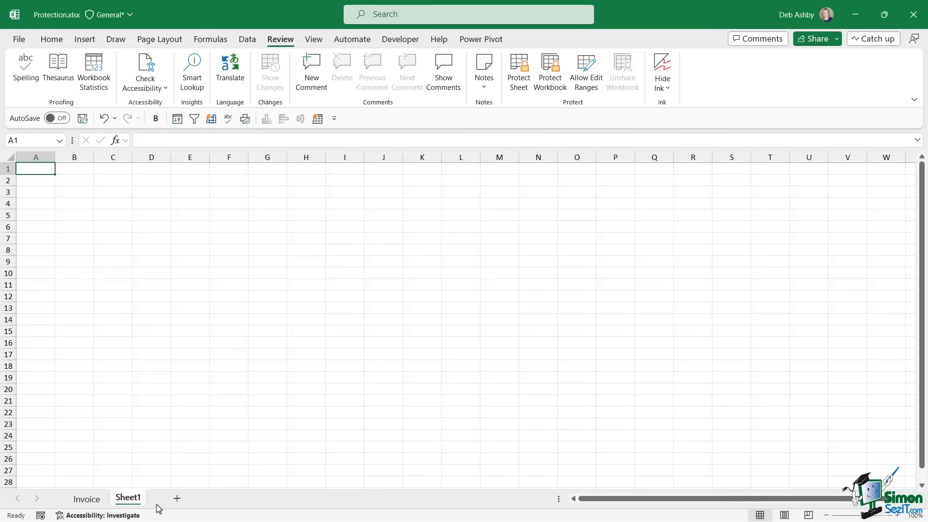
- Add two blank worksheets, Sheet2 and Sheet3, then return to the Invoice sheet
left_click(179, 498)
left_click(219, 498)
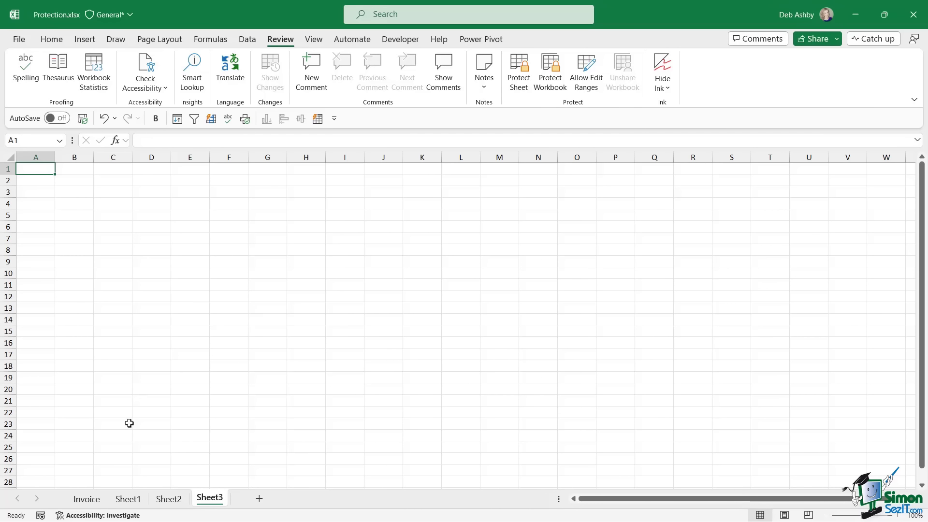
left_click(88, 503)
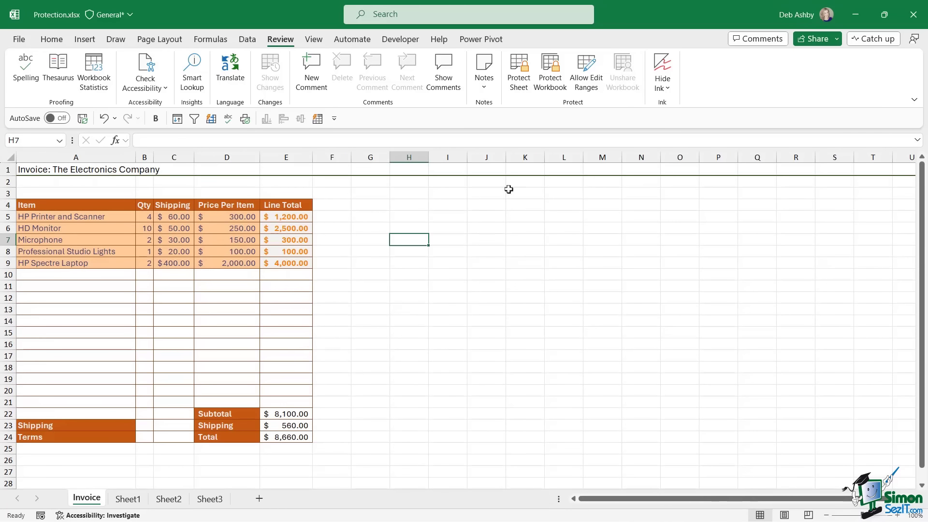
- Protect the workbook structure with a password, entering and confirming it
left_click(554, 80)
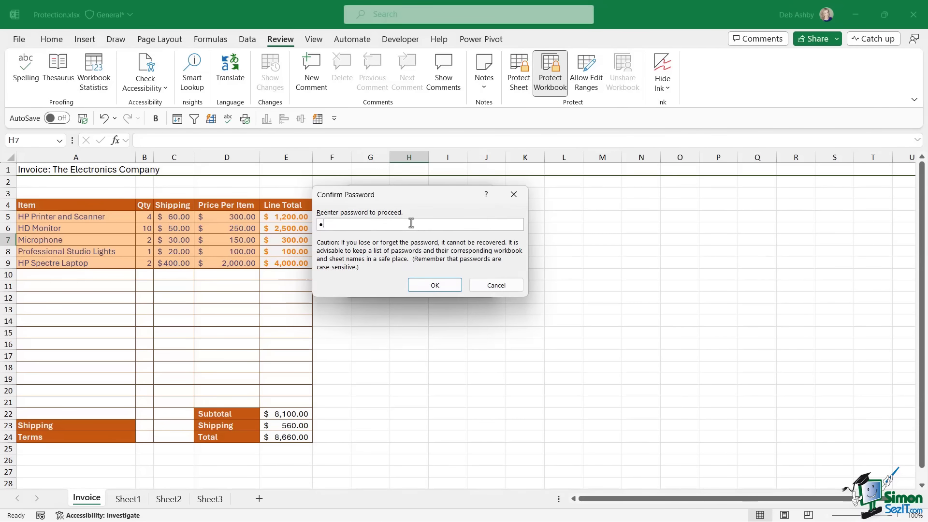
key("Return")
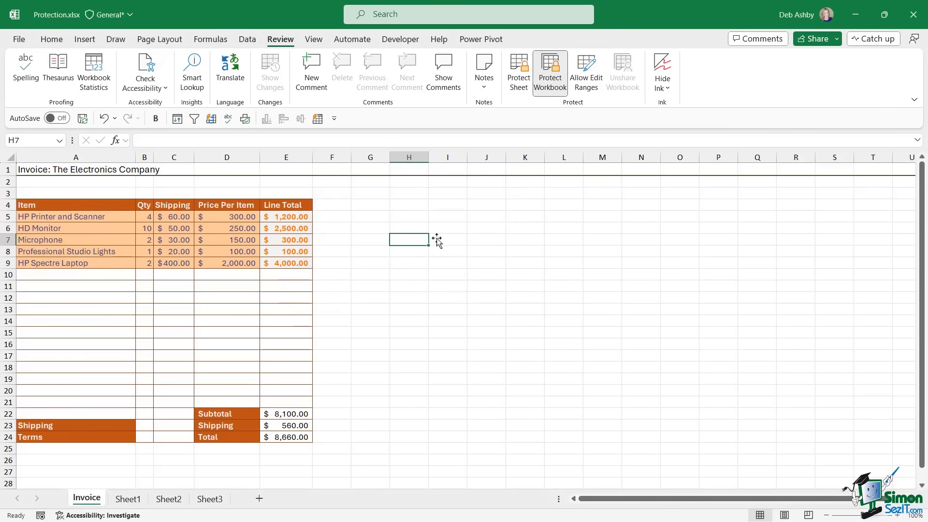
left_click(503, 242)
left_click(431, 216)
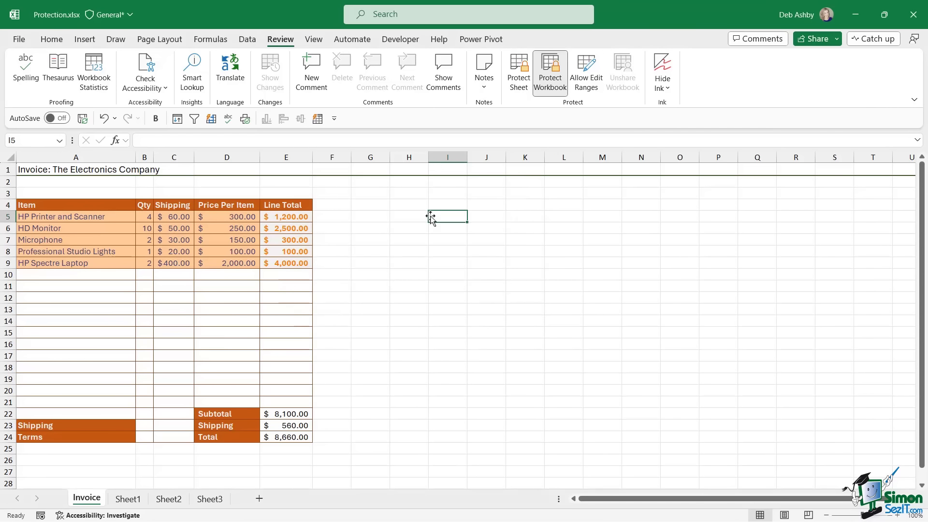
- Close Protection.xlsx, saving the changes
left_click(22, 40)
left_click(38, 347)
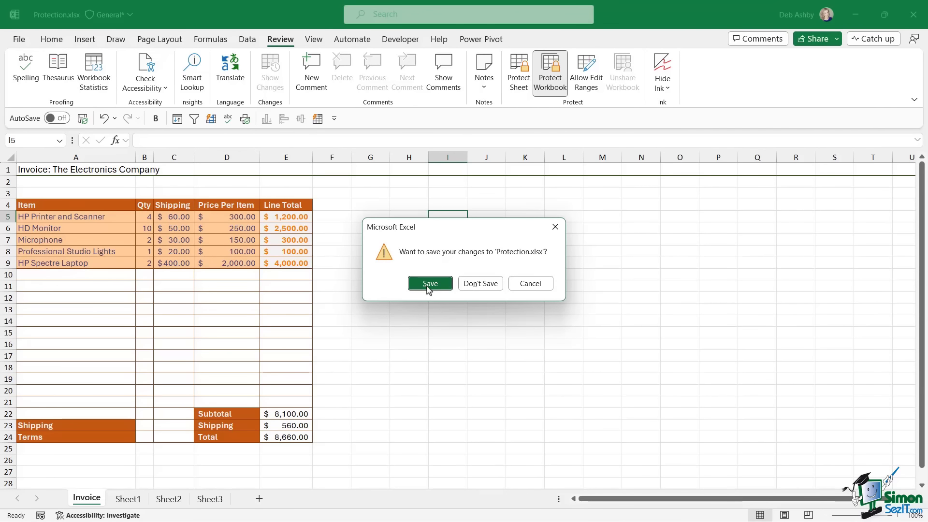
left_click(429, 284)
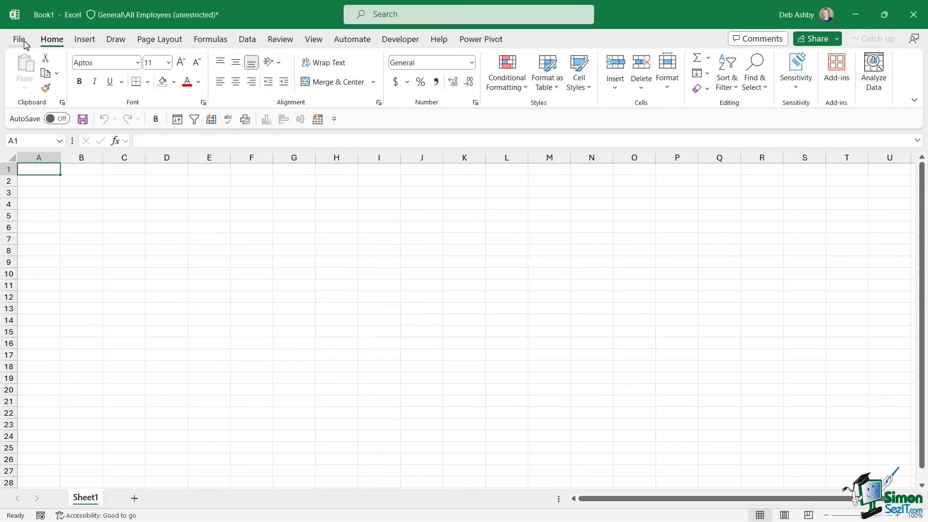
- Reopen Protection.xlsx from the Recent files list
left_click(22, 40)
scroll(241, 454, "down", 1)
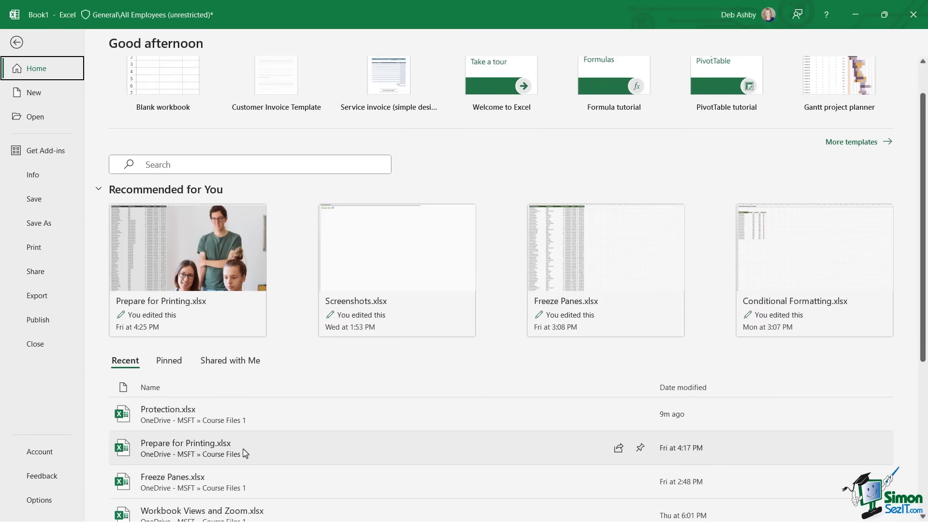
left_click(240, 415)
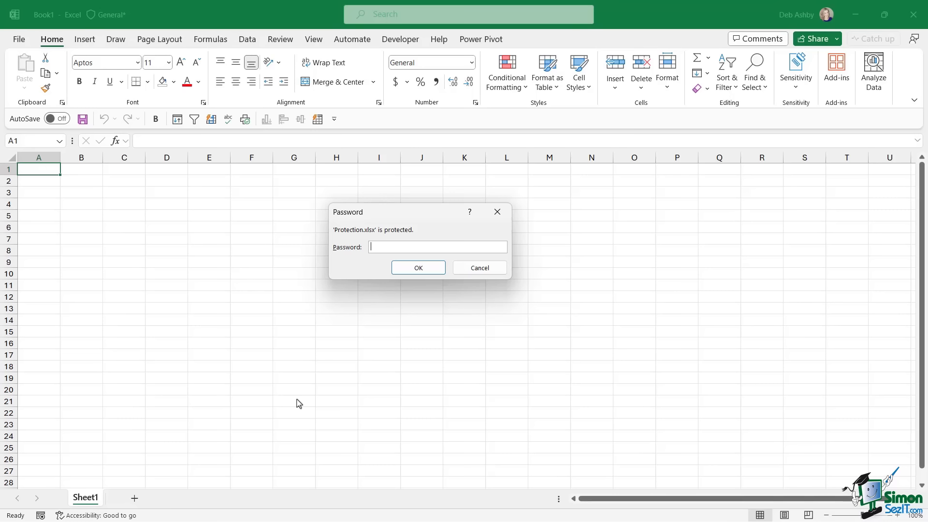
- Supply the open password and the write-access password to load the workbook
type("••••••")
key("Return")
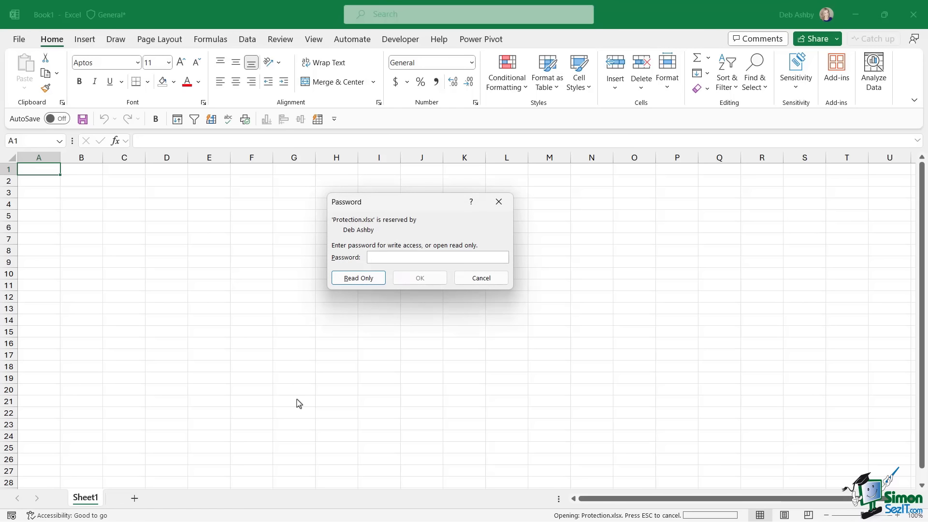
type("••")
key("Return")
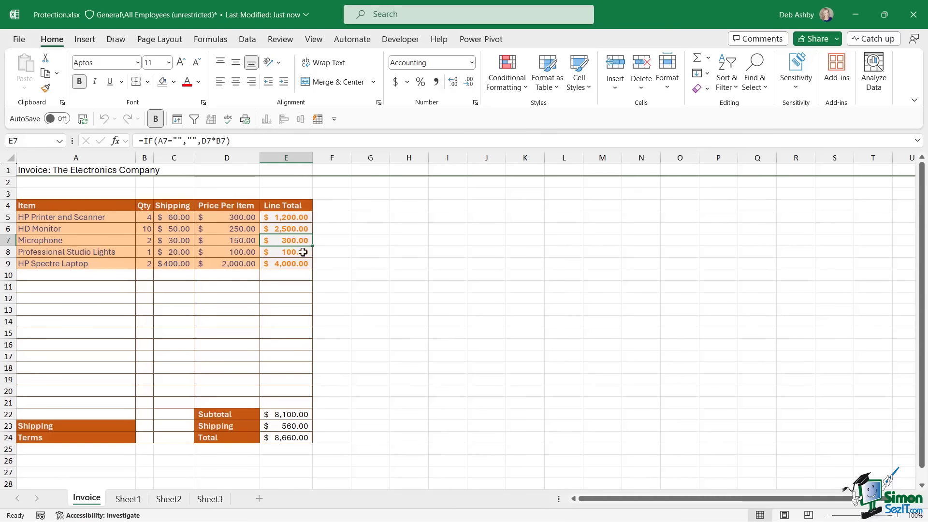
left_click(279, 41)
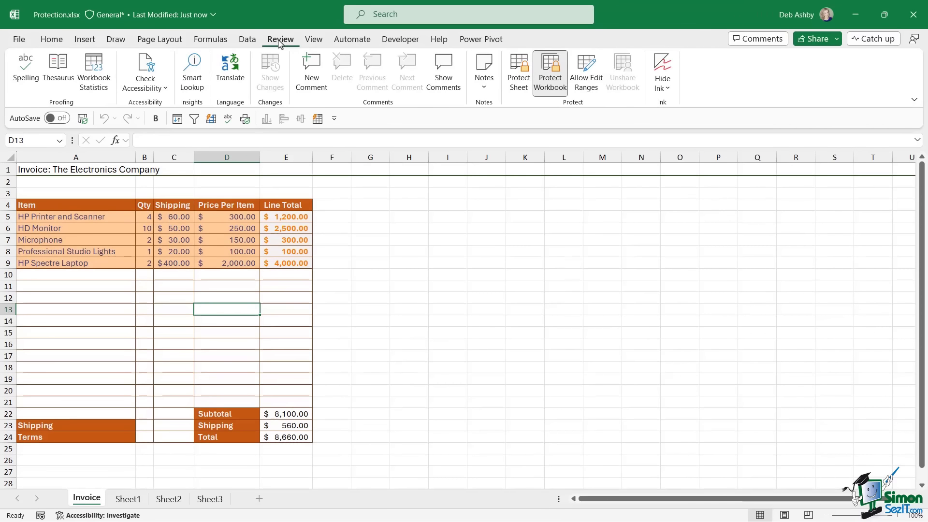
- Unprotect the workbook structure, then reapply structure protection with no password
left_click(557, 86)
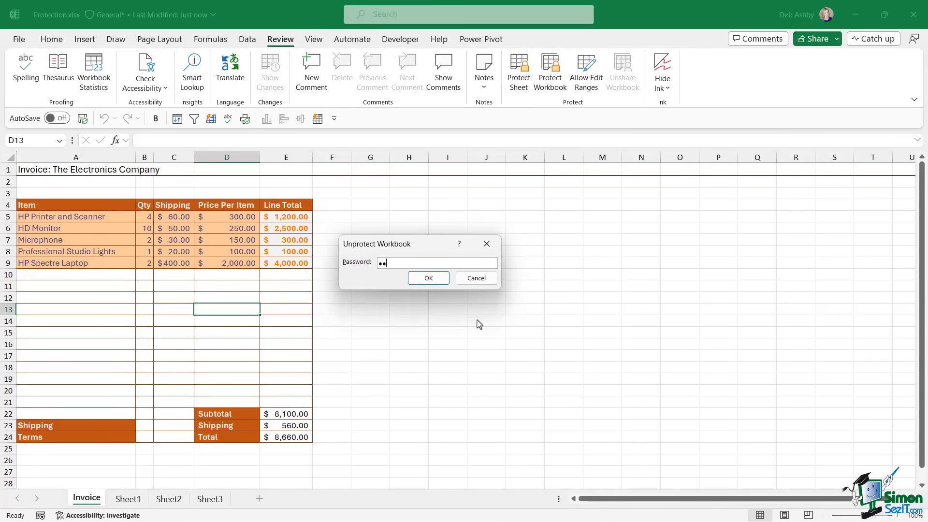
key("Return")
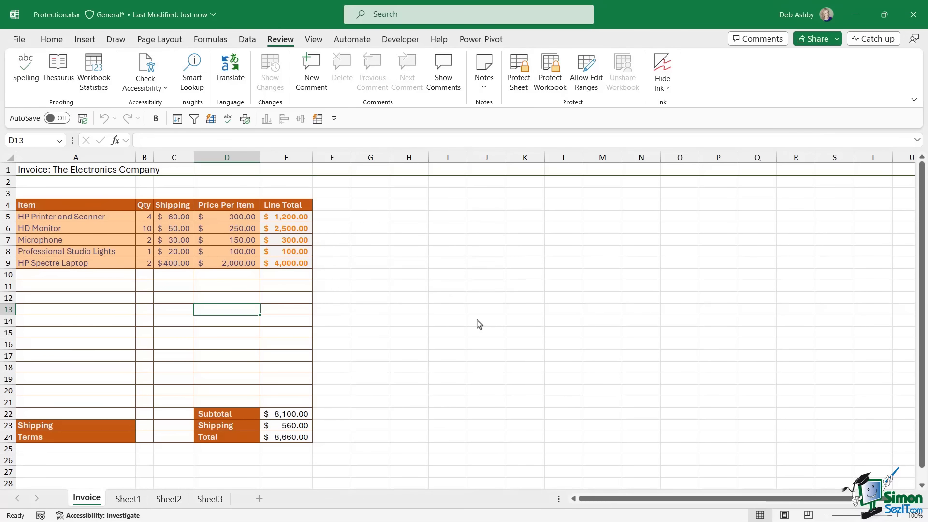
left_click(411, 287)
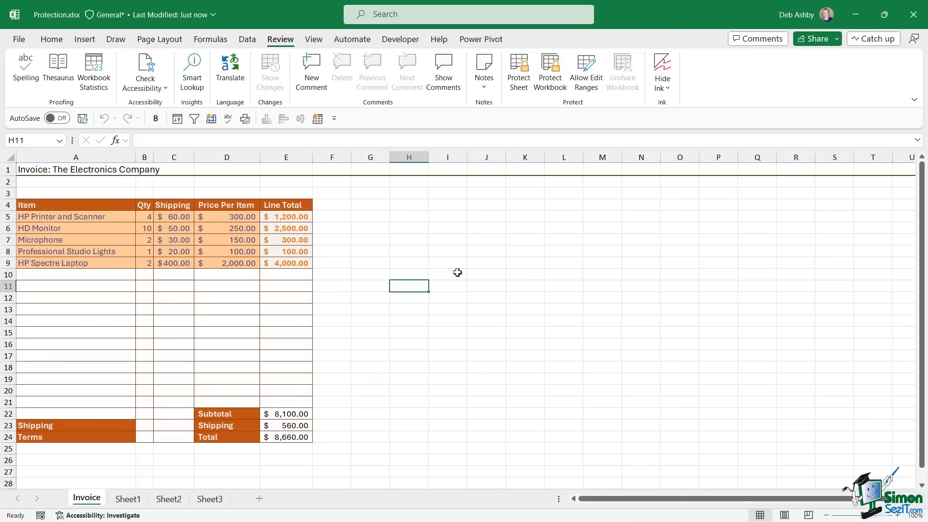
left_click(548, 79)
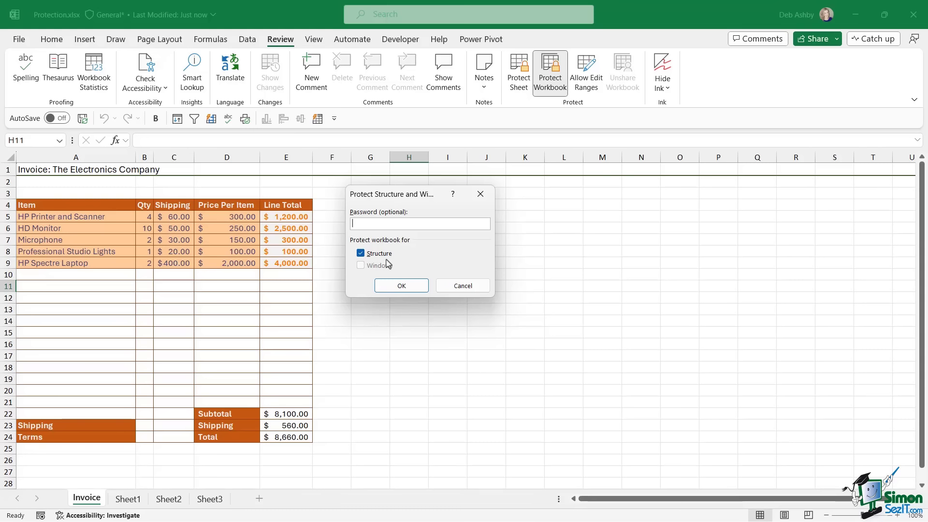
left_click(402, 286)
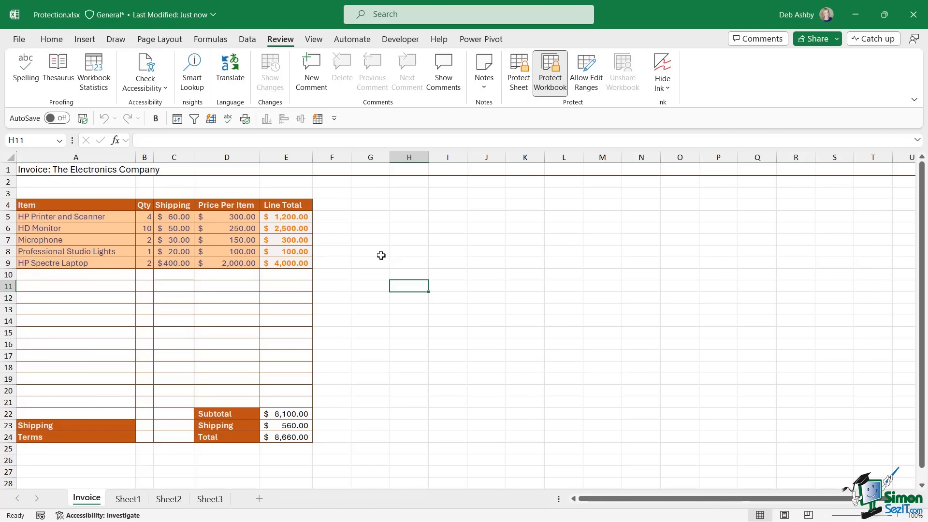
- Confirm Invoice tab options are greyed out, unprotect the structure, and verify they return
right_click(90, 503)
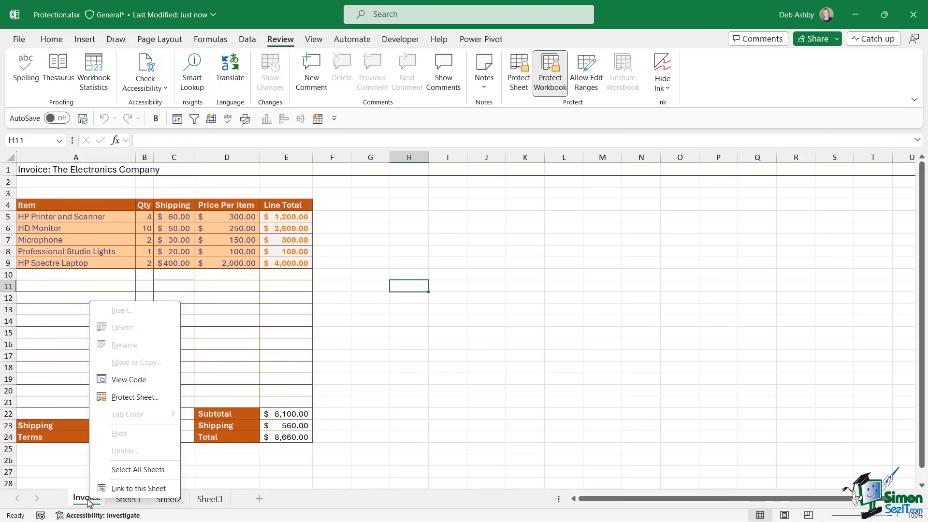
left_click(551, 78)
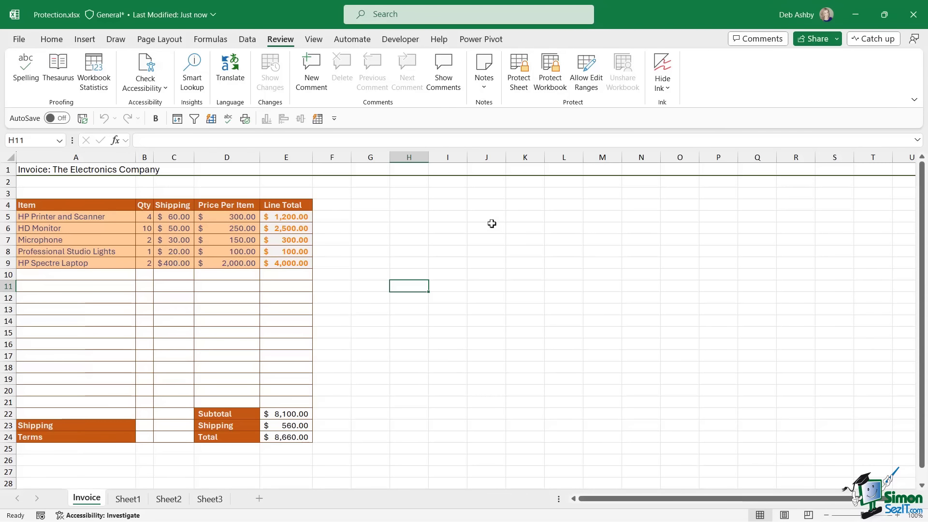
left_click(466, 250)
right_click(86, 498)
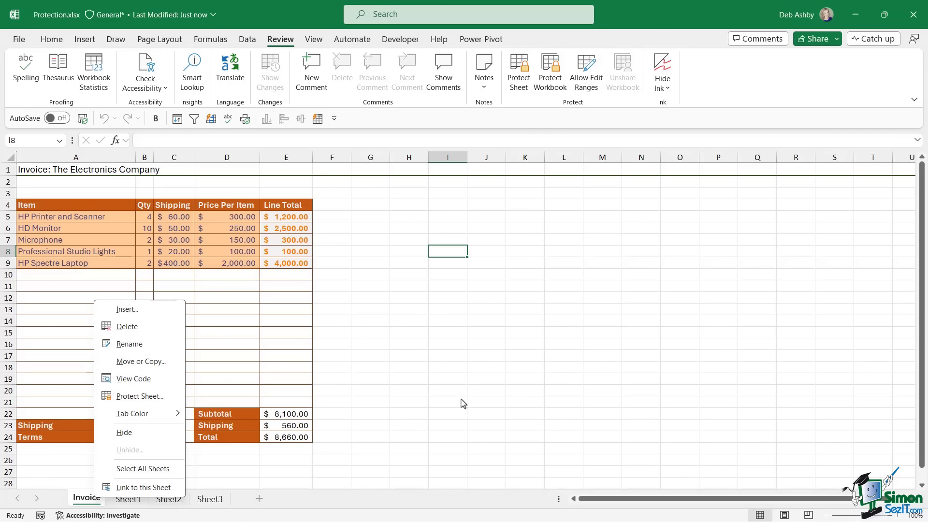
left_click(594, 273)
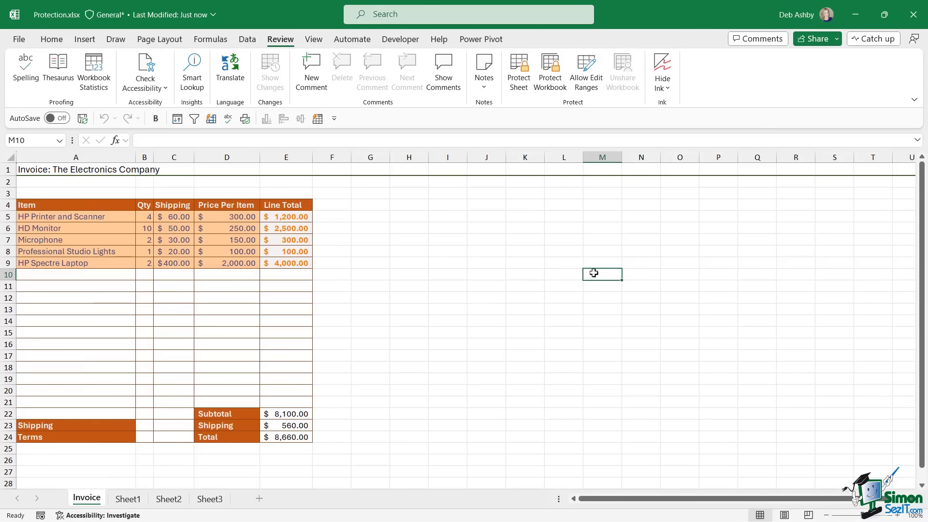
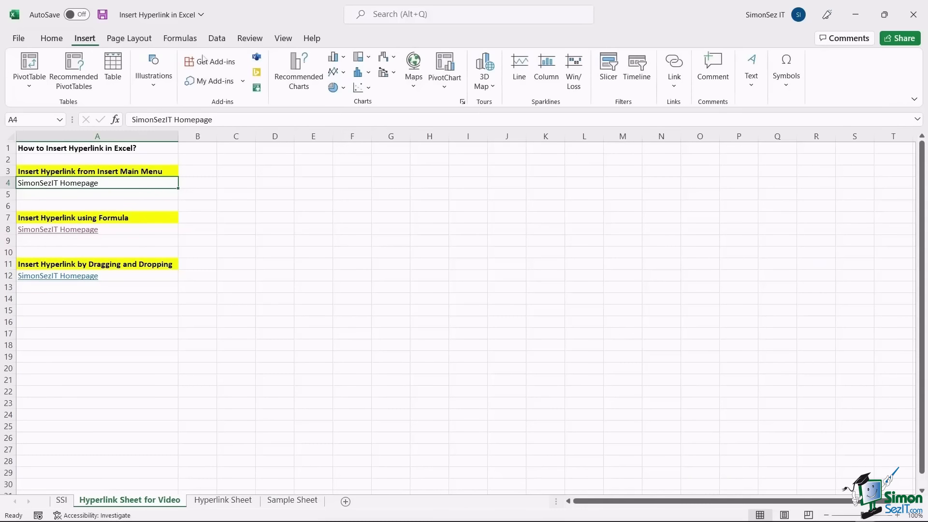
- Open Insert Link for A4, preview each link type, and return to Existing File or Web Page
left_click(676, 66)
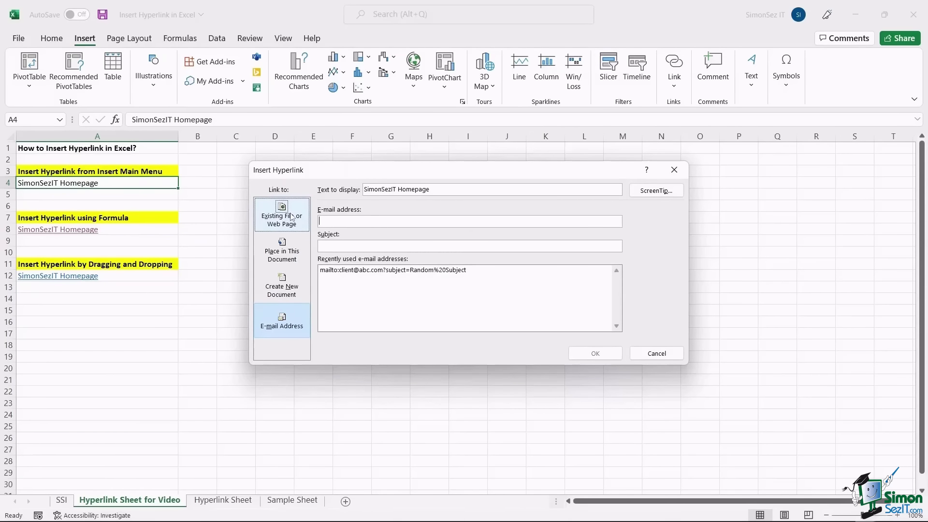
left_click(291, 217)
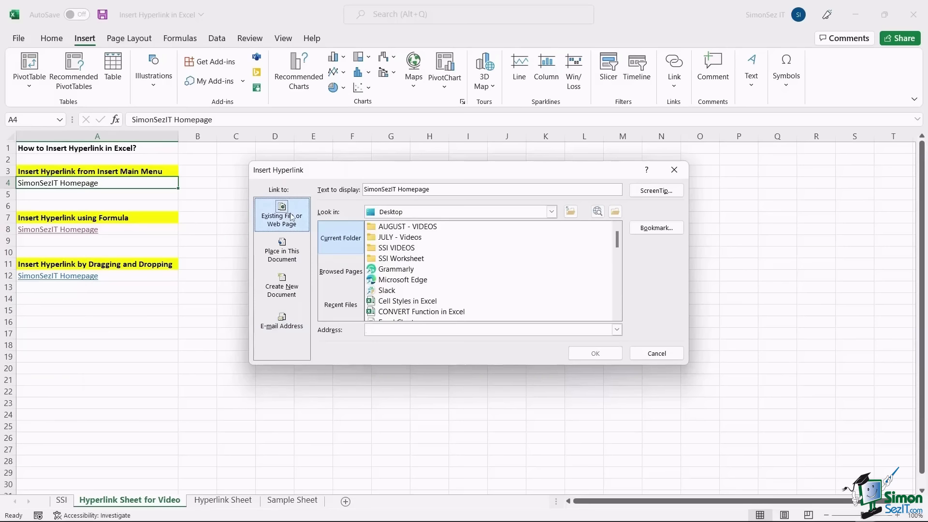
left_click(293, 256)
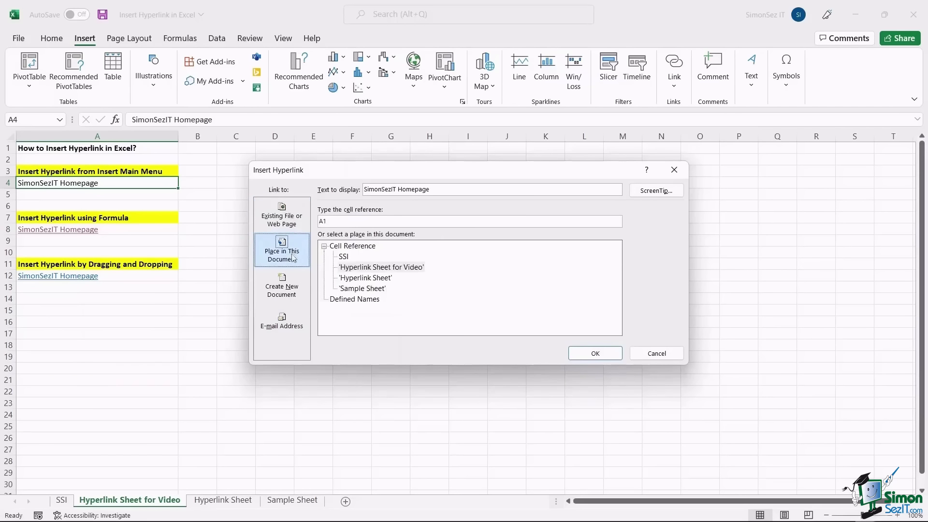
left_click(289, 286)
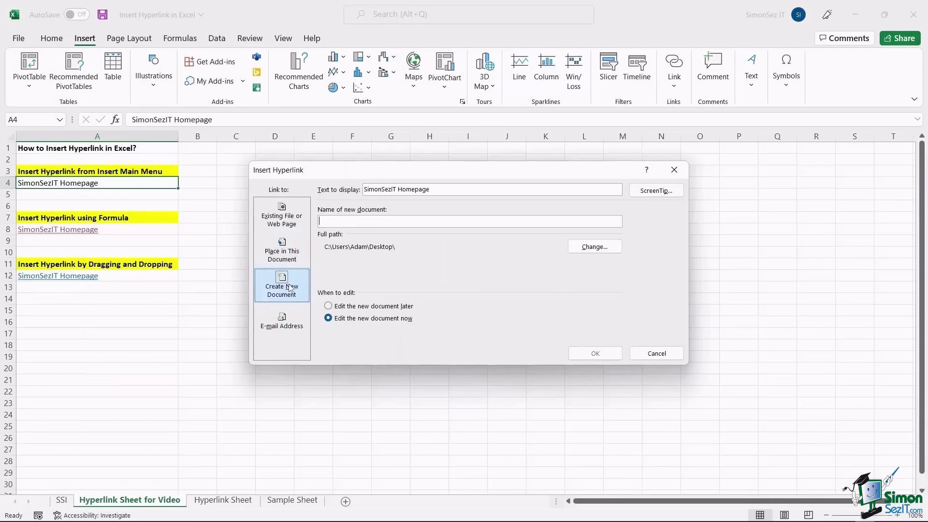
left_click(290, 318)
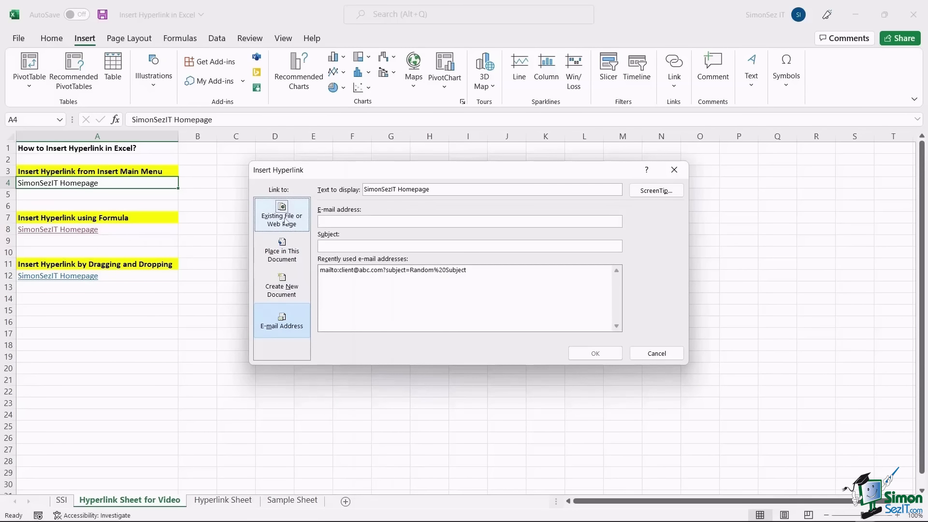
left_click(287, 222)
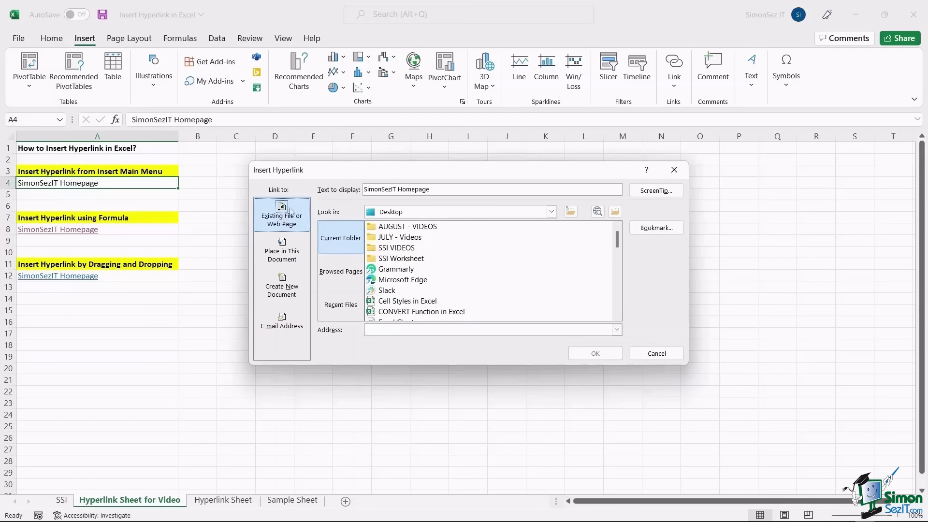
type("https://www.simonsezit.com/")
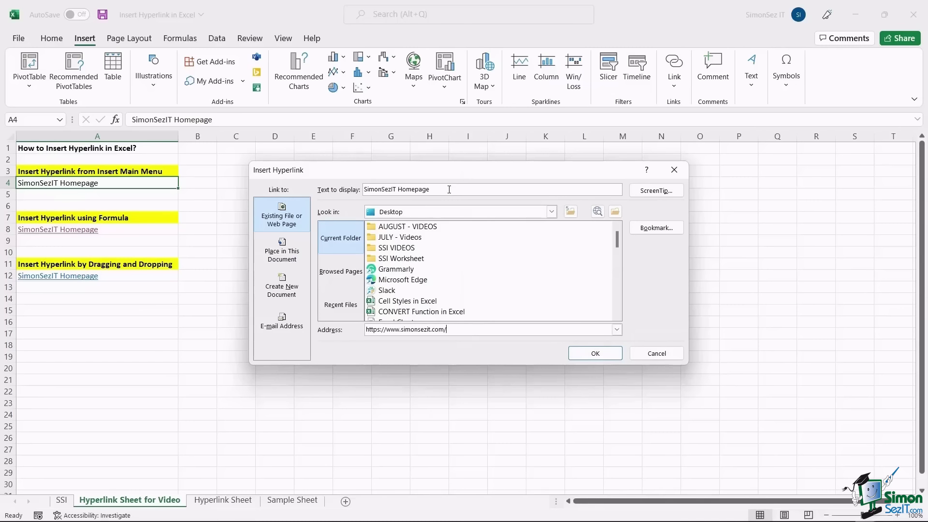
left_click_drag(452, 187, 362, 190)
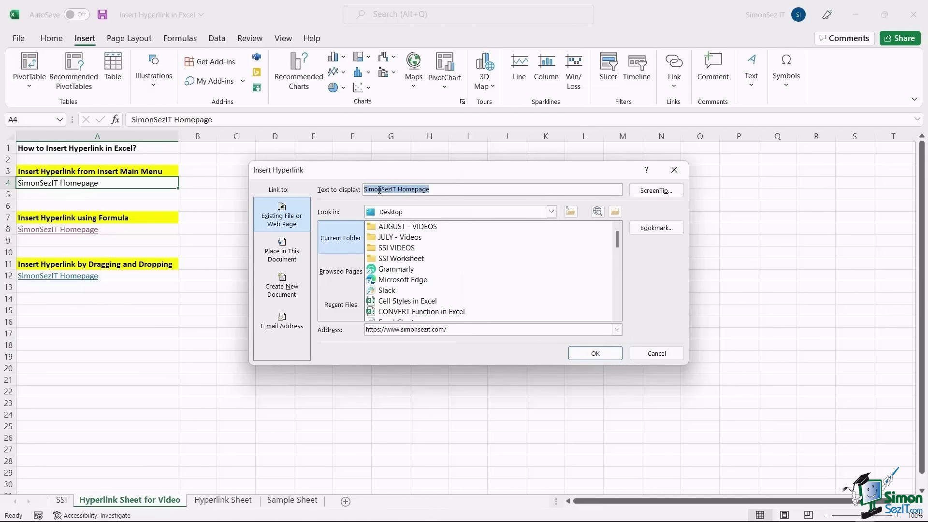
left_click(437, 190)
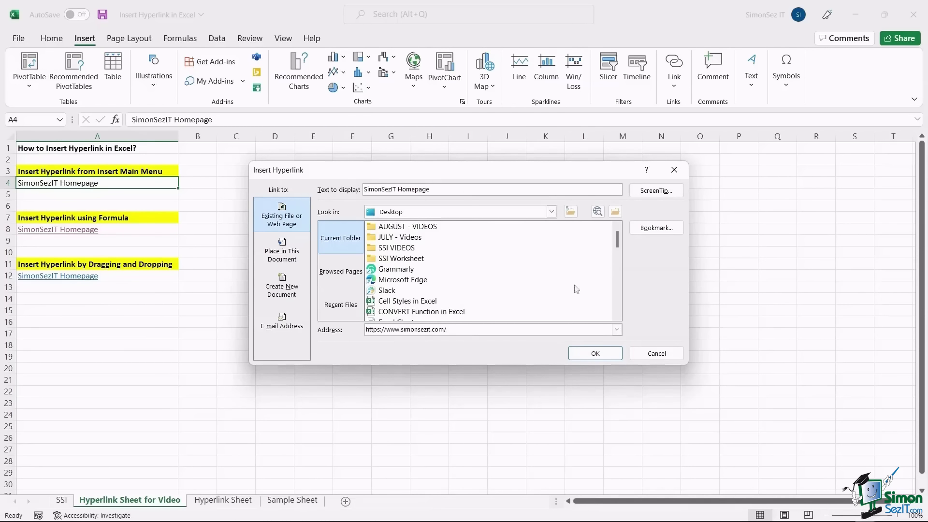
left_click(595, 352)
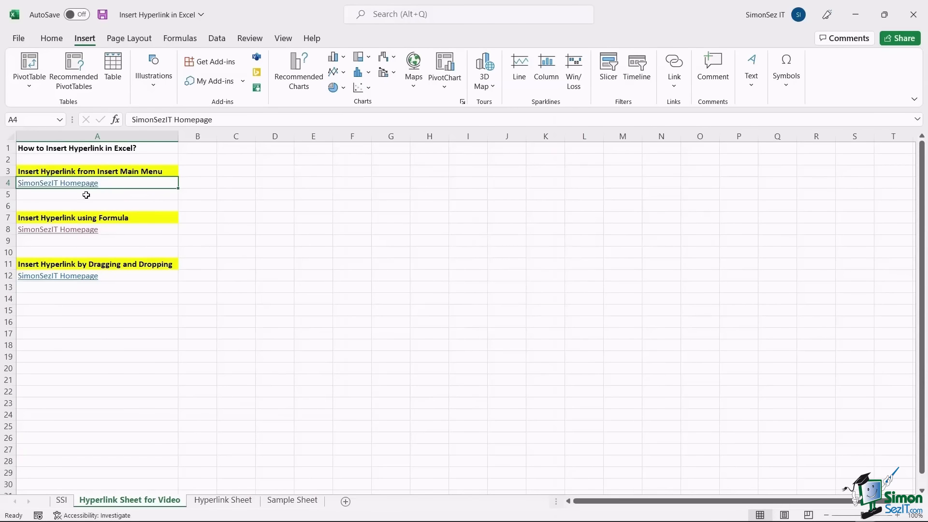
mouse_move(84, 187)
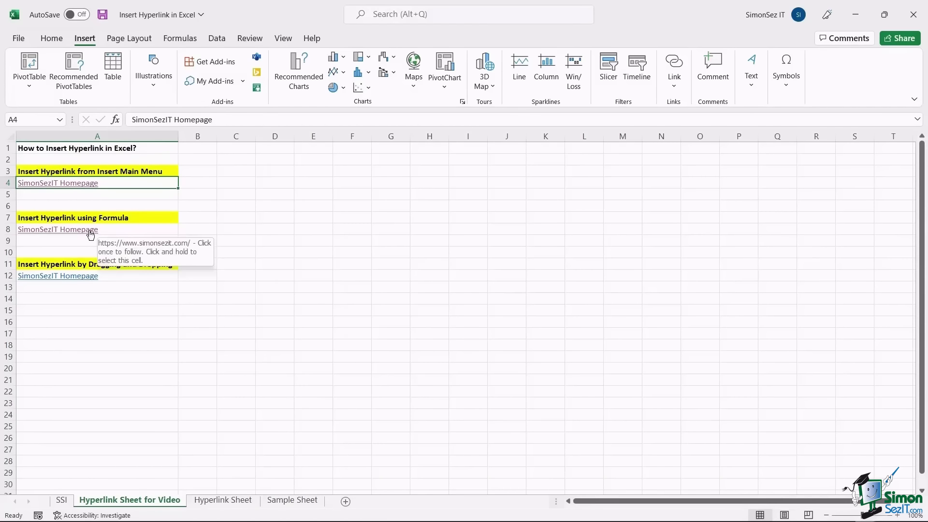
left_click(143, 228)
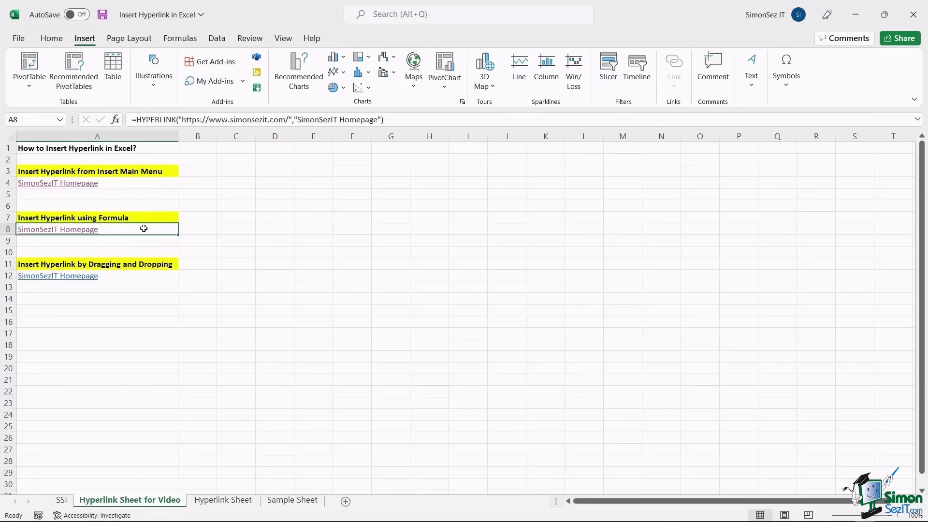
left_click_drag(132, 120, 386, 119)
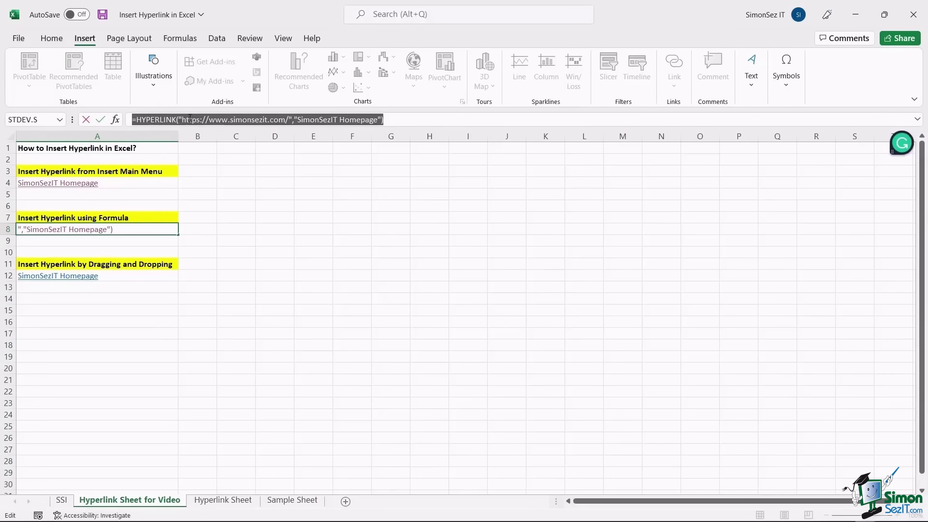
left_click(190, 119)
double_click(190, 119)
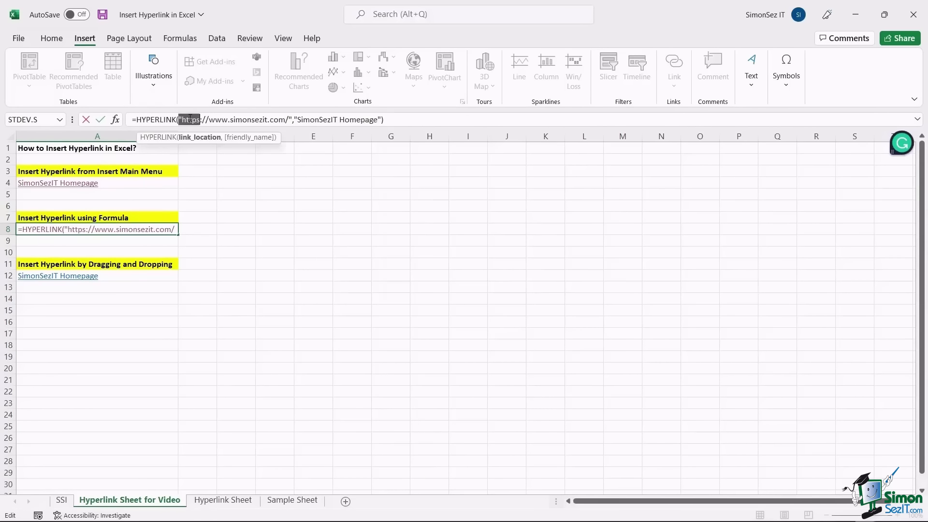
left_click(226, 119)
left_click(401, 119)
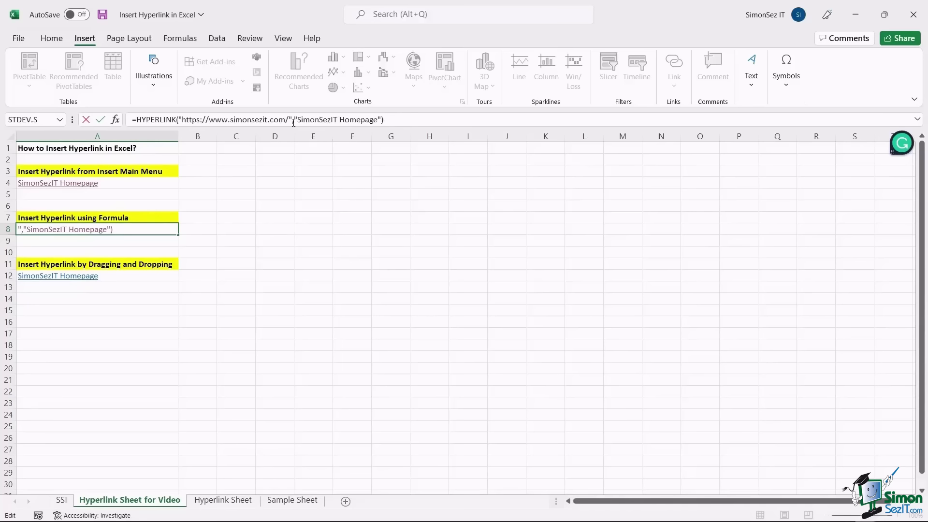
left_click_drag(292, 119, 178, 119)
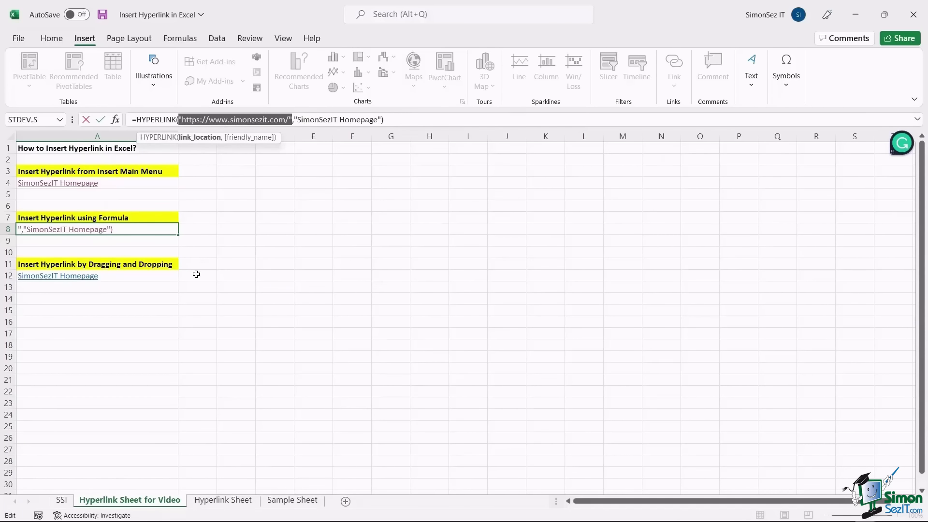
left_click(171, 277)
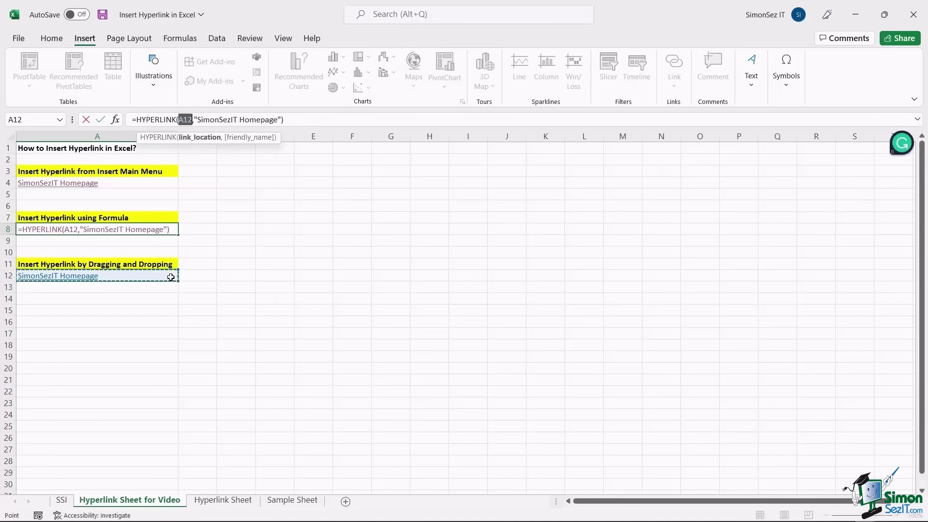
key("Escape")
left_click(200, 275)
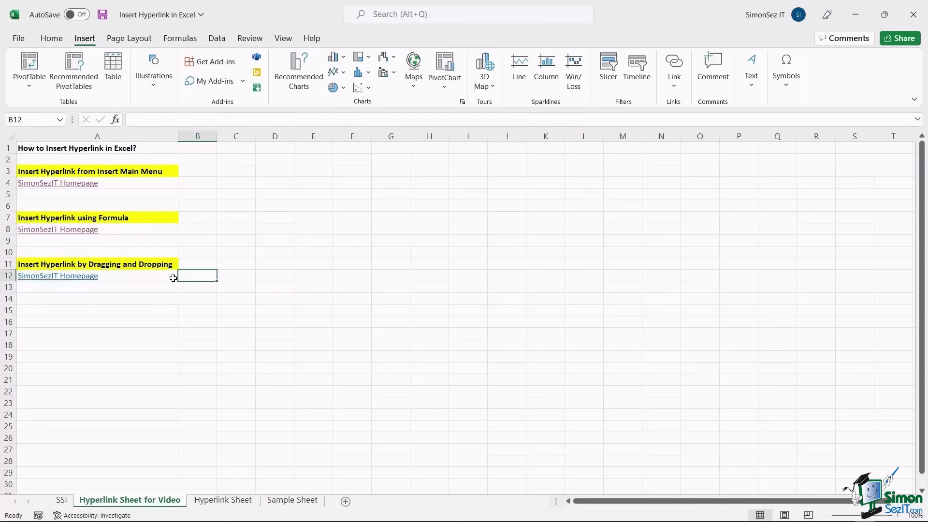
left_click(173, 277)
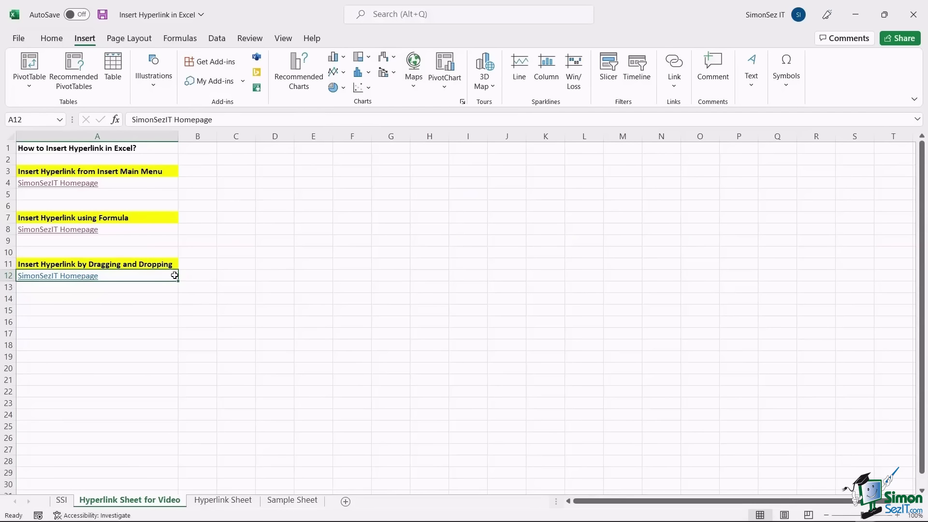
- Right-drag A12 back onto itself and choose Create Hyperlink Here
left_click_drag(178, 277, 178, 276)
mouse_move(179, 276)
left_mouse_down()
mouse_move(205, 279)
mouse_move(169, 278)
left_mouse_up()
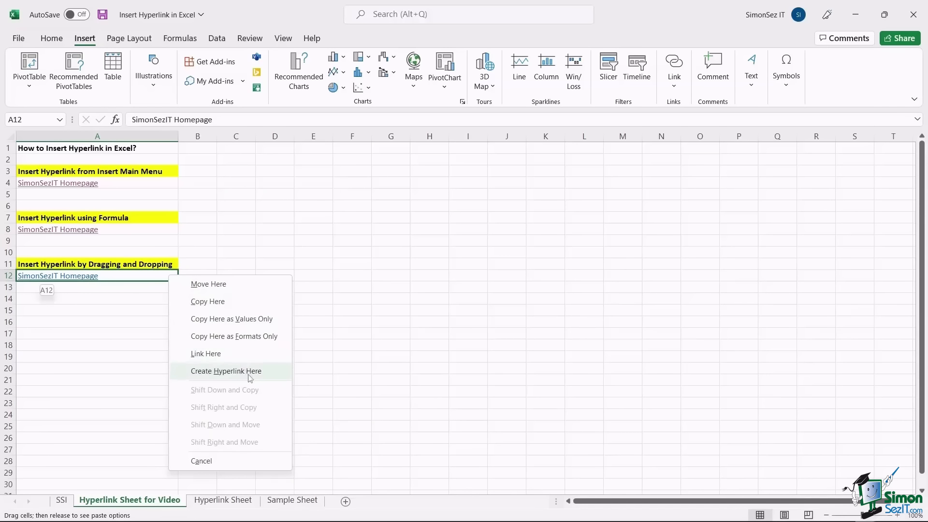
left_click(274, 371)
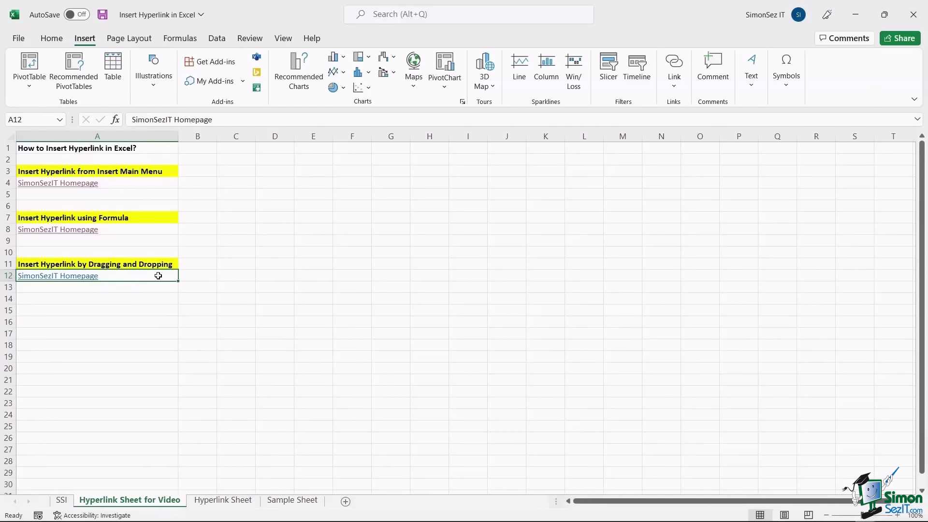
- Inspect A12's link in Edit Hyperlink, close it unchanged, then remove A12's hyperlink
right_click(95, 280)
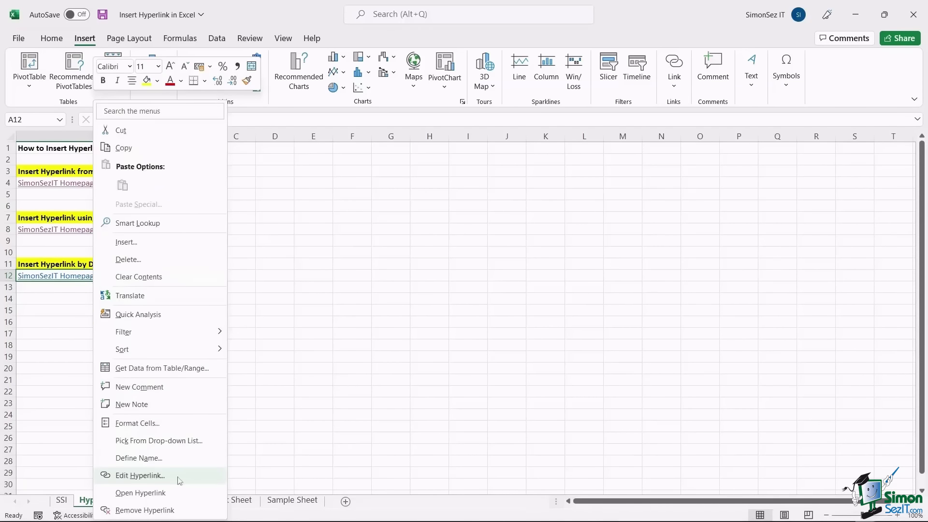
left_click(179, 480)
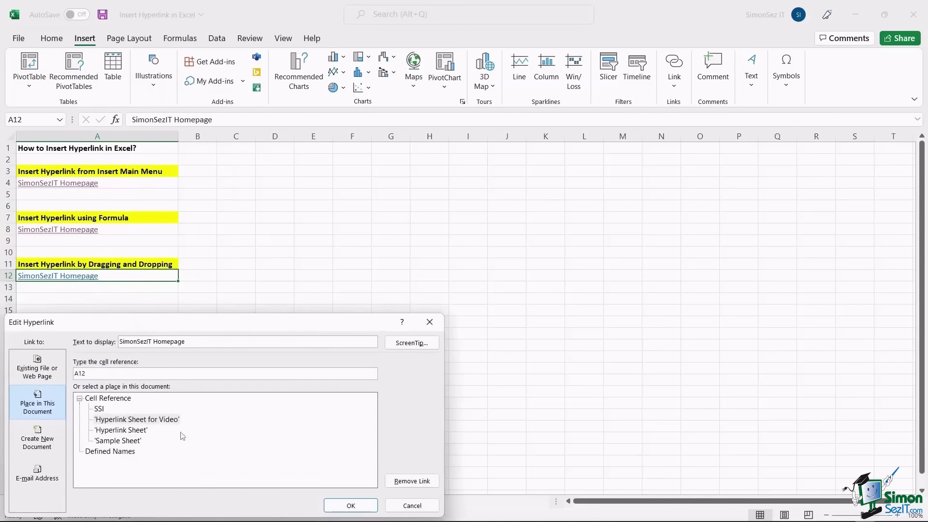
left_click_drag(288, 325, 445, 244)
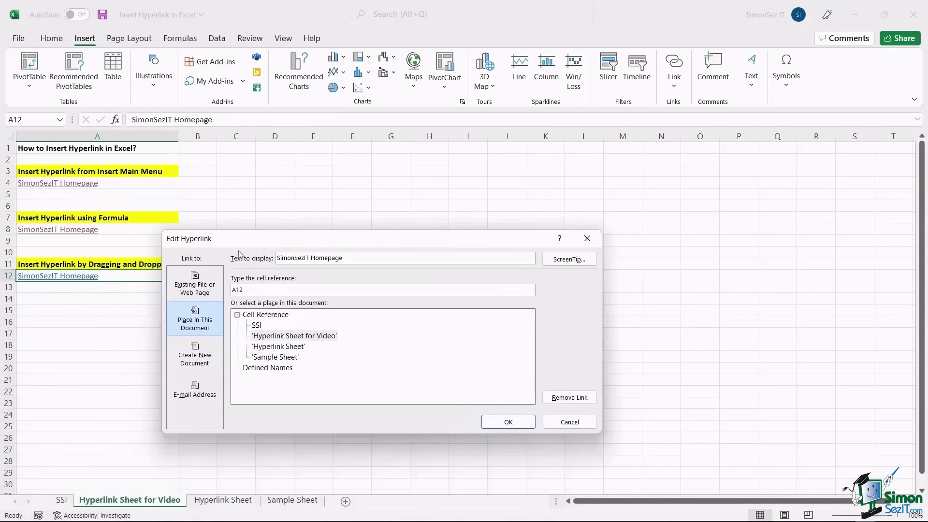
left_click(203, 284)
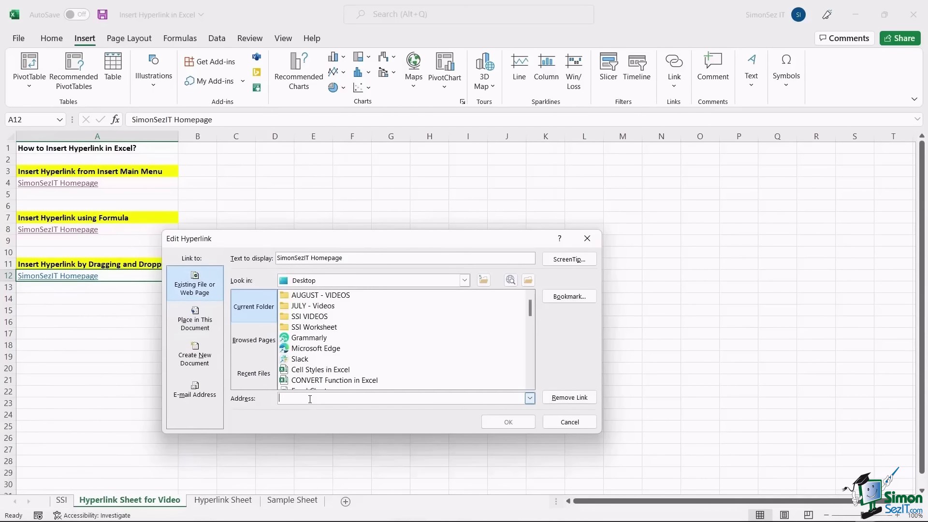
left_click(590, 237)
right_click(68, 279)
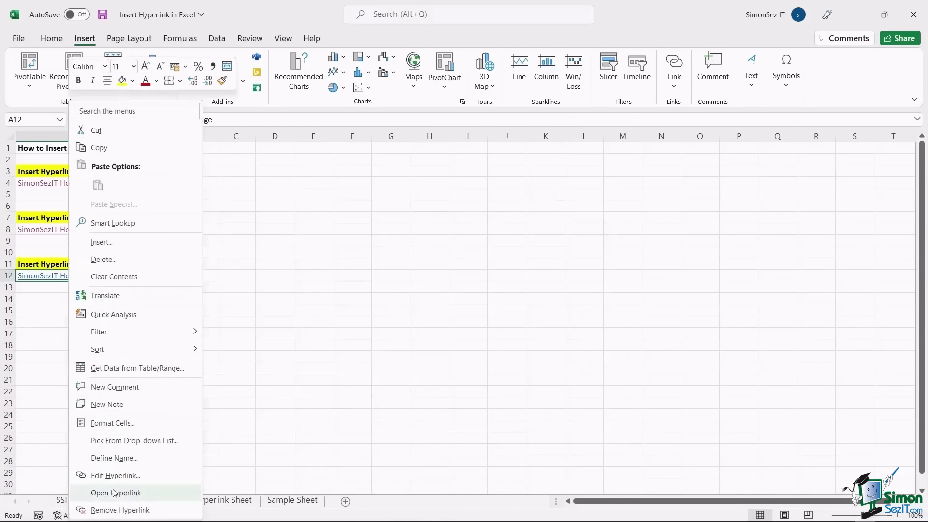
left_click(116, 510)
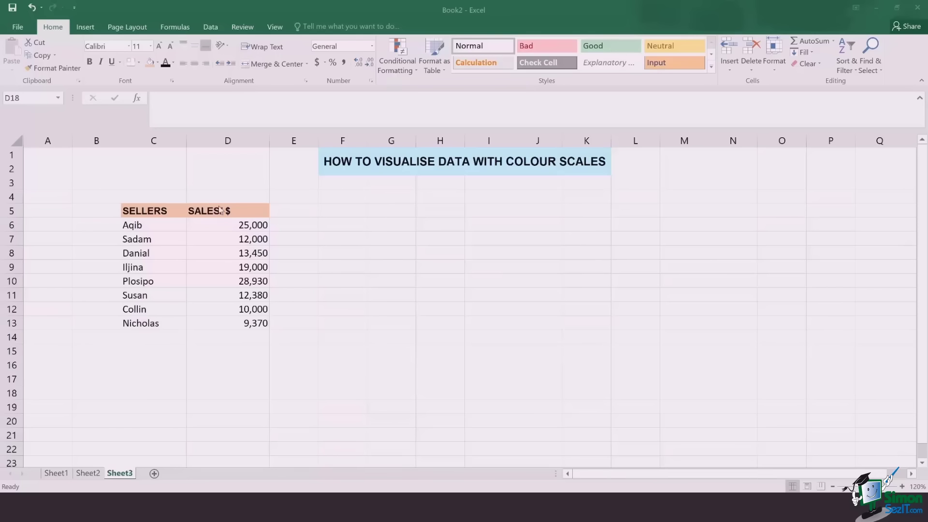
- Apply a Quick Analysis colour scale to D6:D13, then check the lowest (D13) and highest (D10) values
left_click(228, 224)
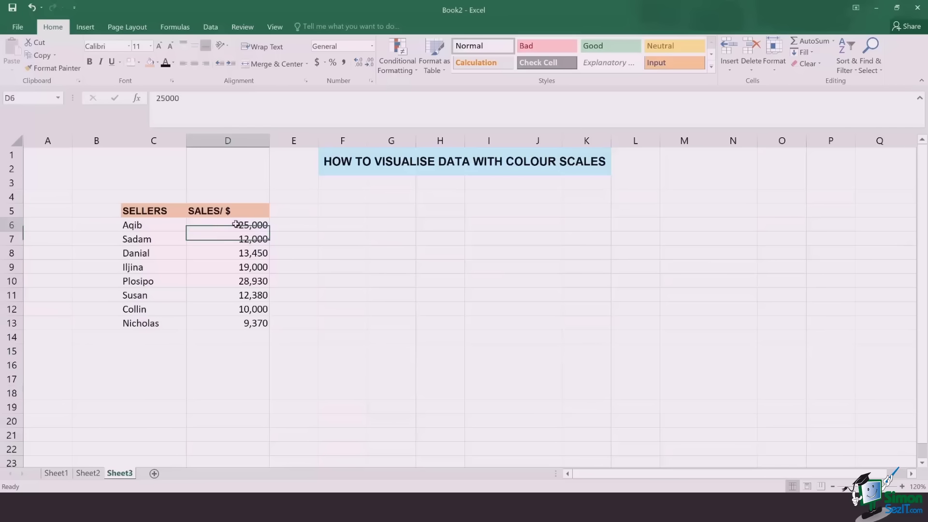
left_click_drag(228, 224, 260, 307)
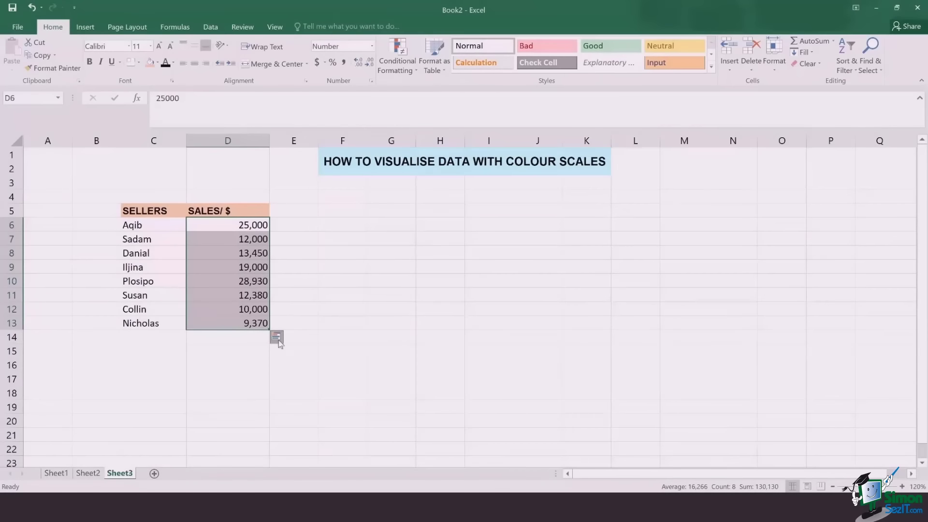
left_click(276, 338)
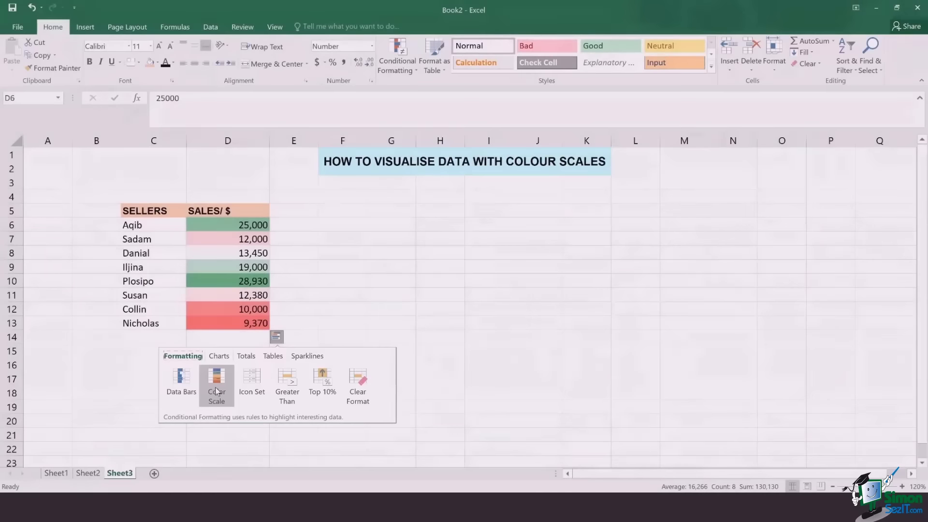
left_click(216, 391)
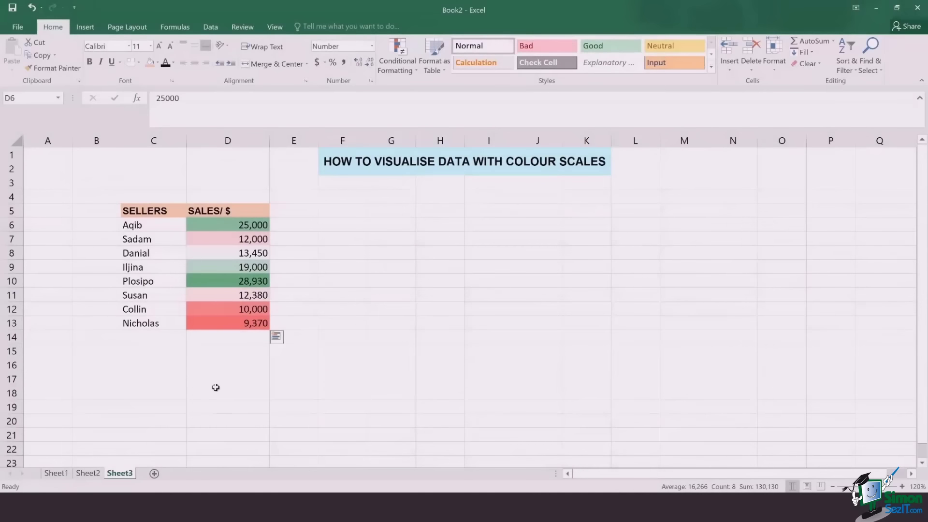
left_click(253, 377)
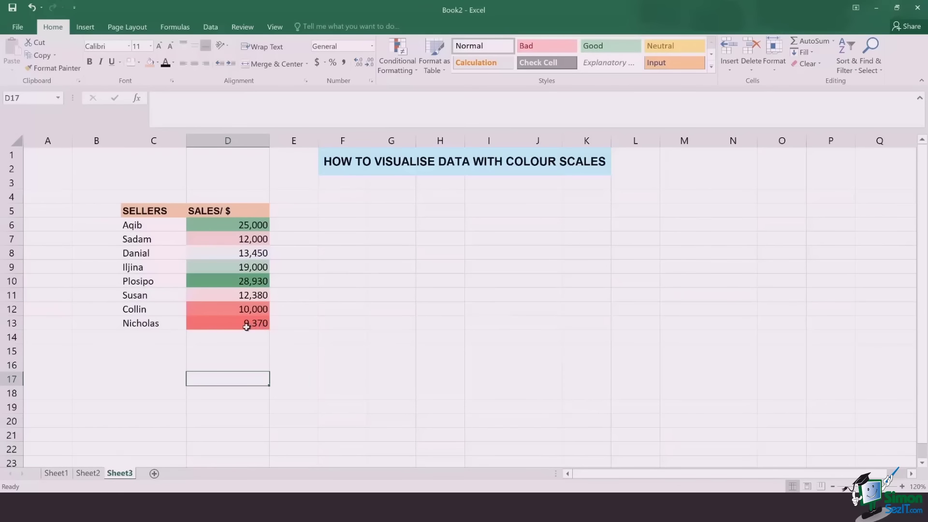
left_click(247, 328)
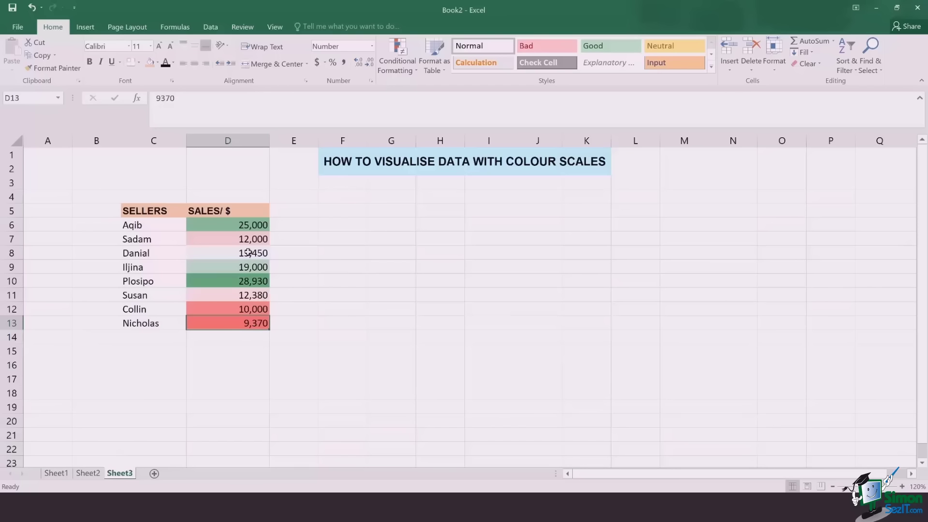
left_click(236, 280)
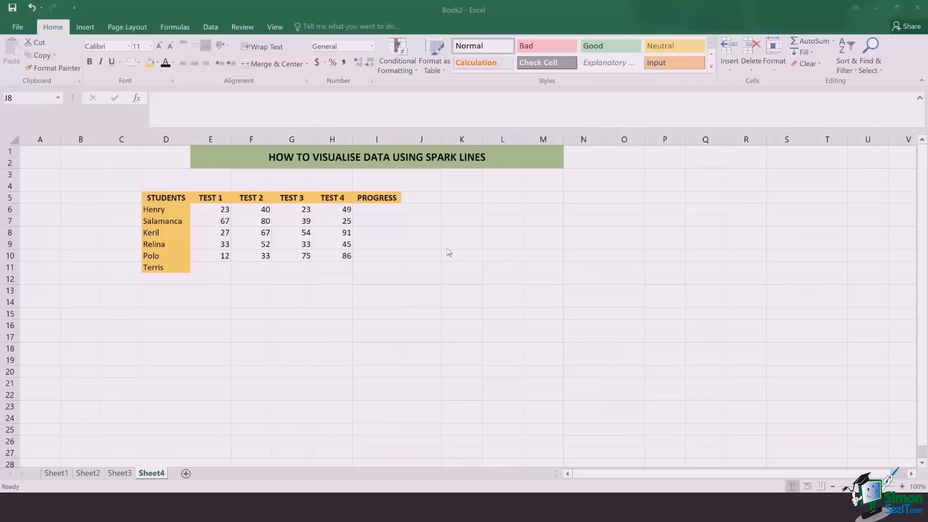
- Chart the E6:H6 test scores as a line sparkline in I6 using Quick Analysis
left_click(384, 210)
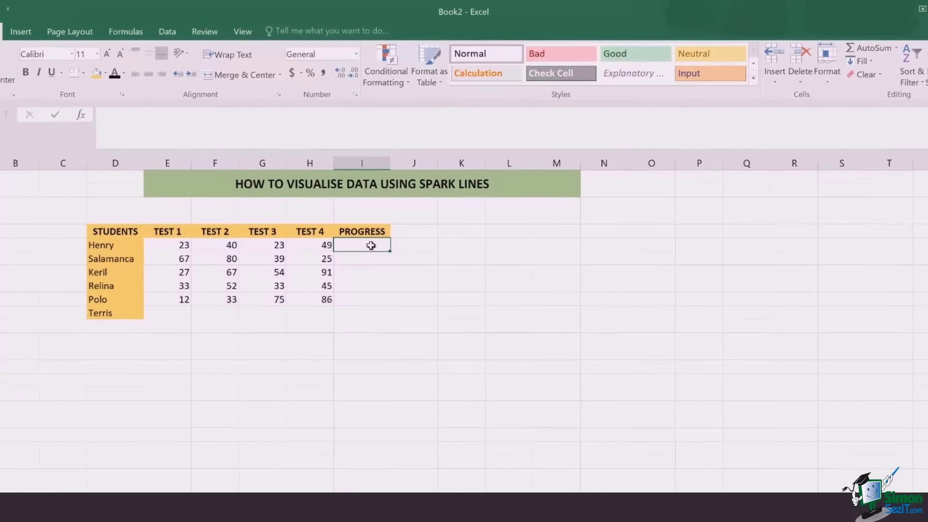
left_click(168, 248)
left_click_drag(168, 247, 322, 250)
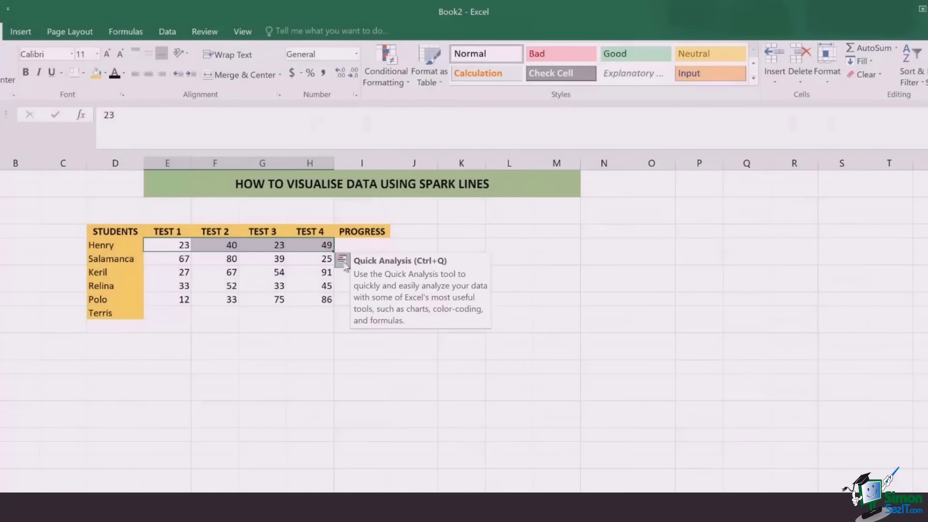
left_click(343, 262)
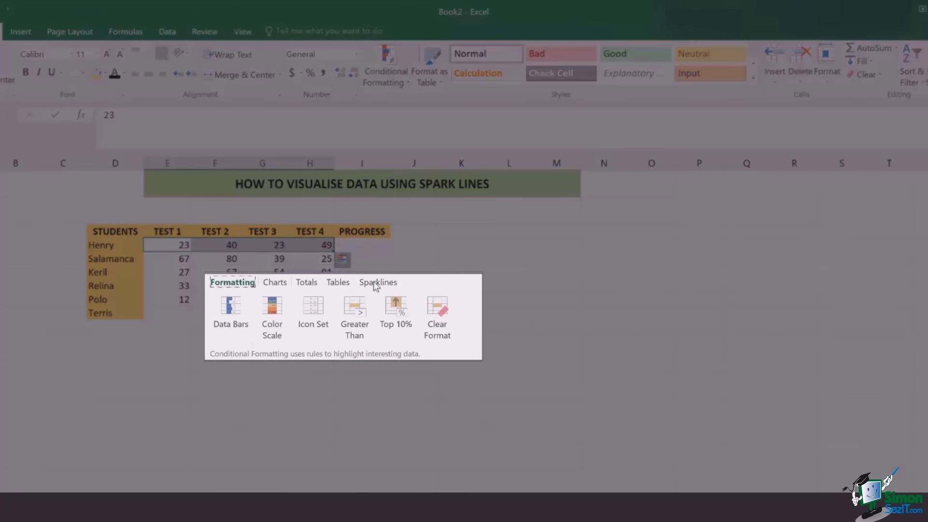
left_click(377, 284)
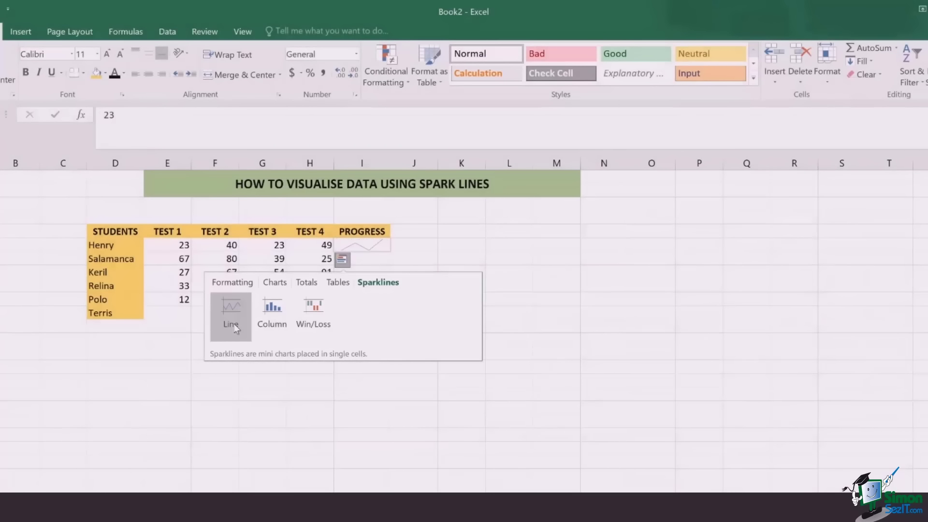
left_click(232, 319)
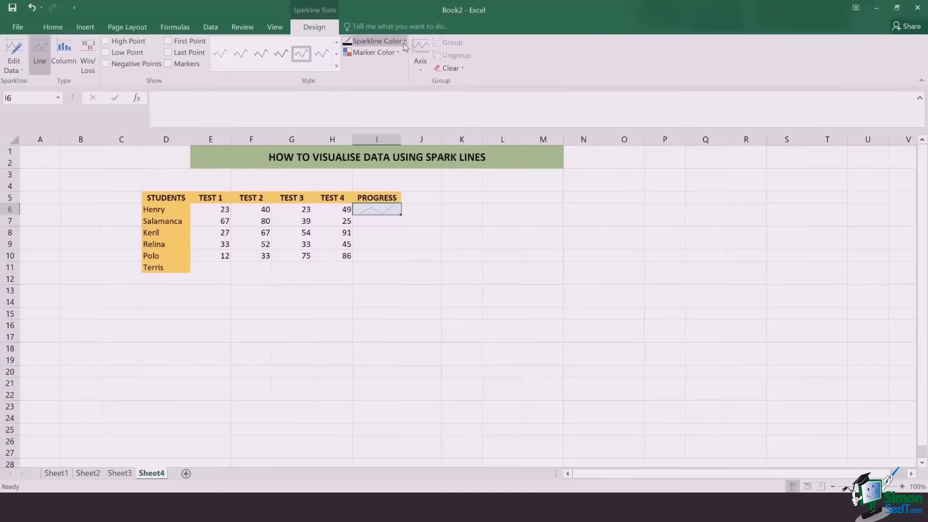
- Set the I6 sparkline's weight to 2¼ pt and reselect I6 to view it
left_click(404, 42)
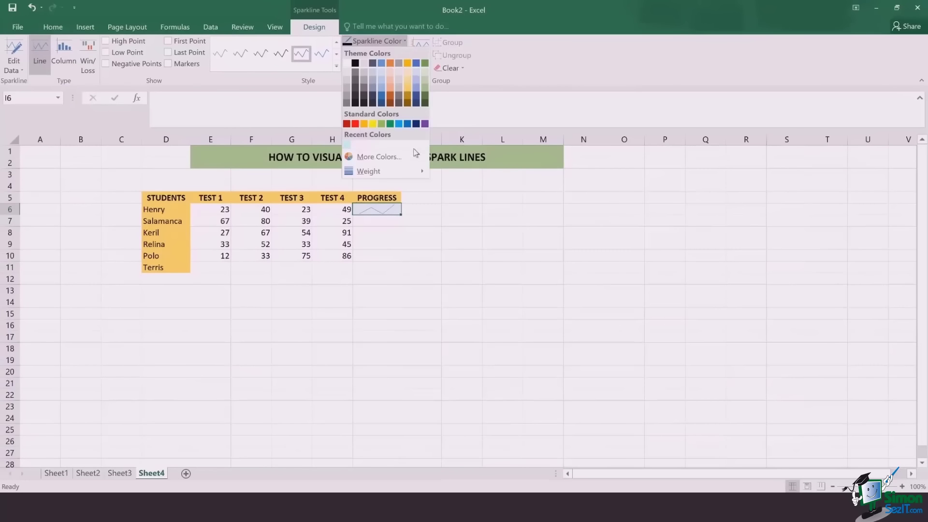
mouse_move(415, 174)
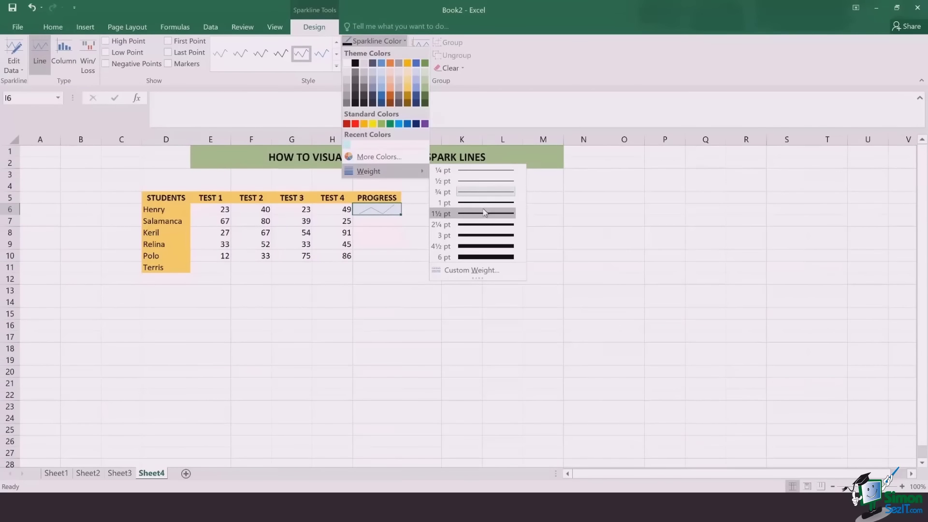
left_click(485, 226)
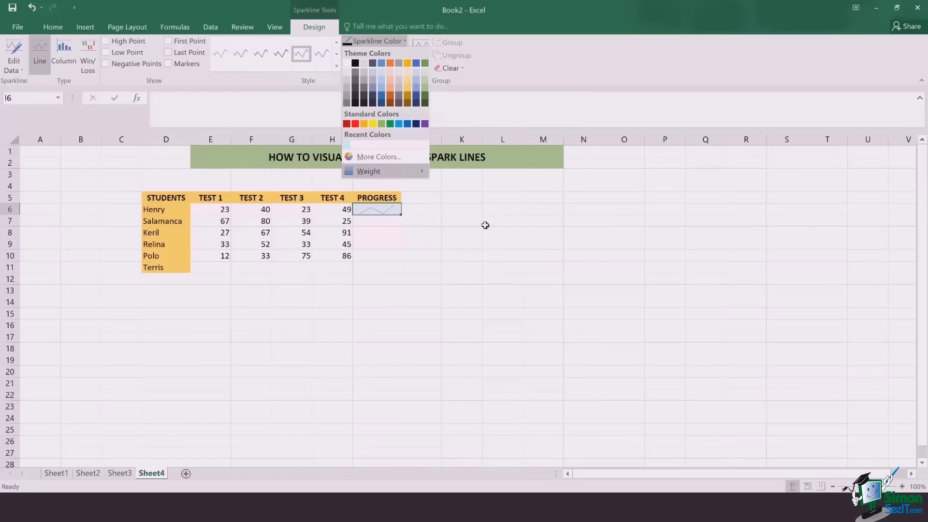
left_click(386, 225)
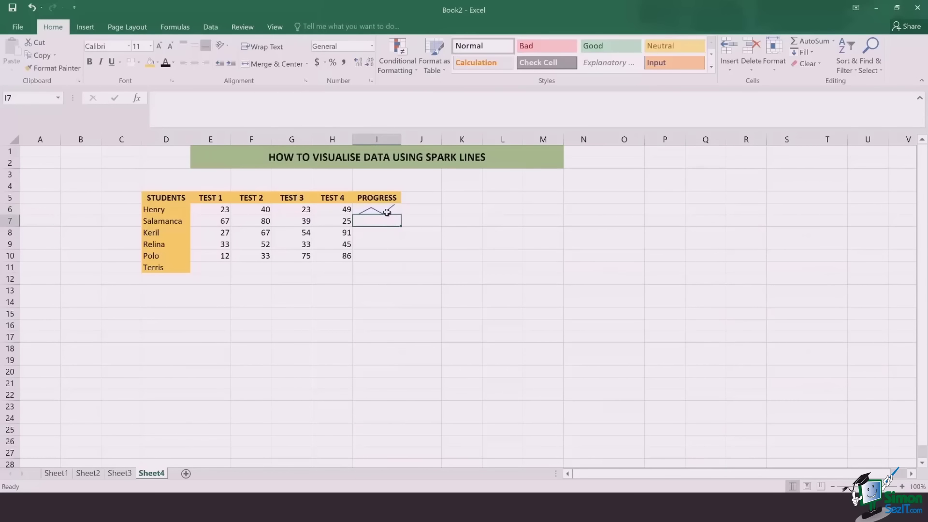
left_click(386, 213)
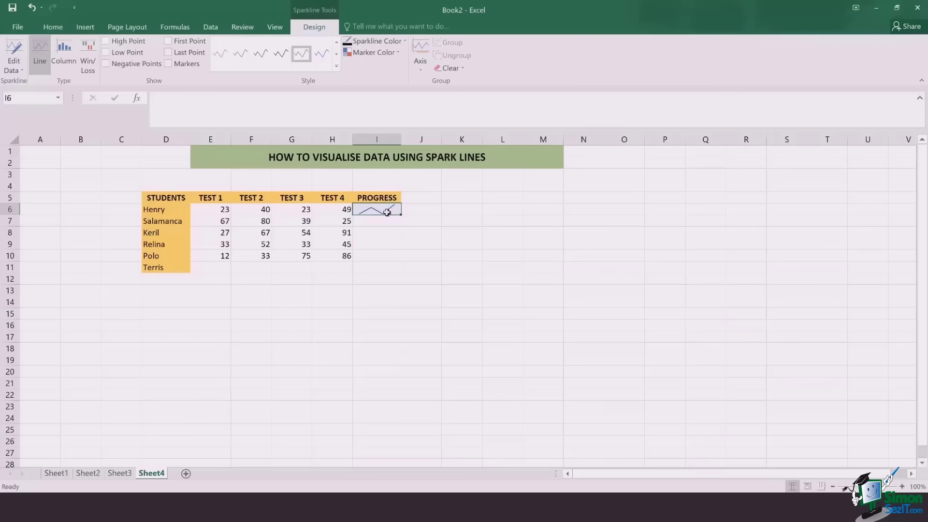
- Fill the I6 sparkline down the PROGRESS column to I11
left_click_drag(400, 214, 395, 271)
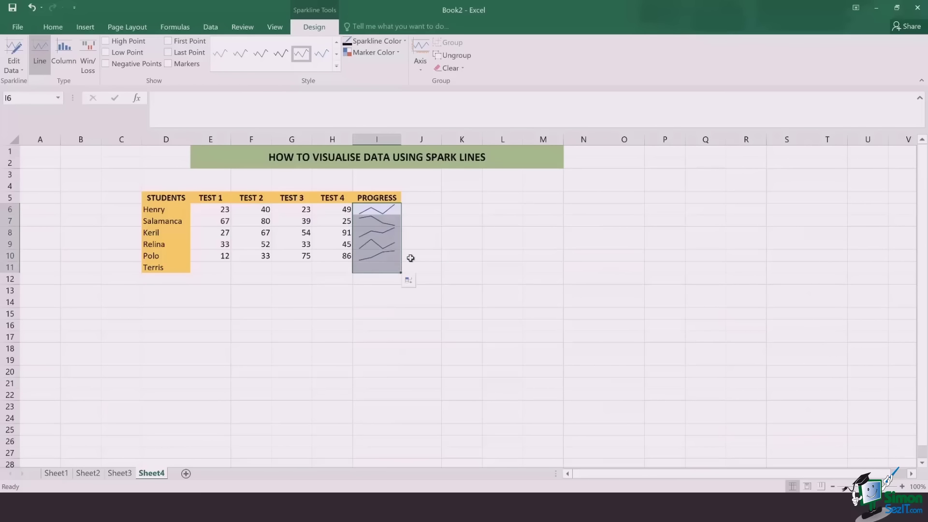
left_click(410, 258)
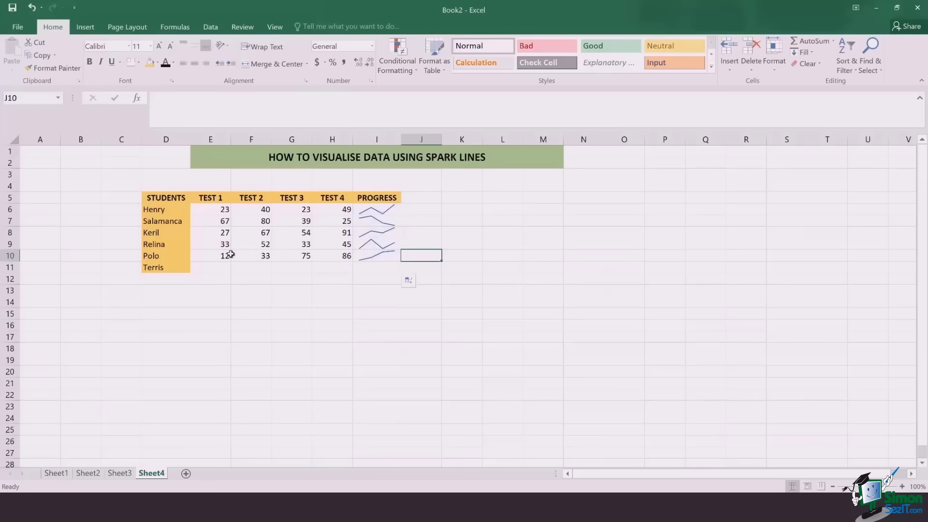
left_click(384, 260)
left_click(428, 265)
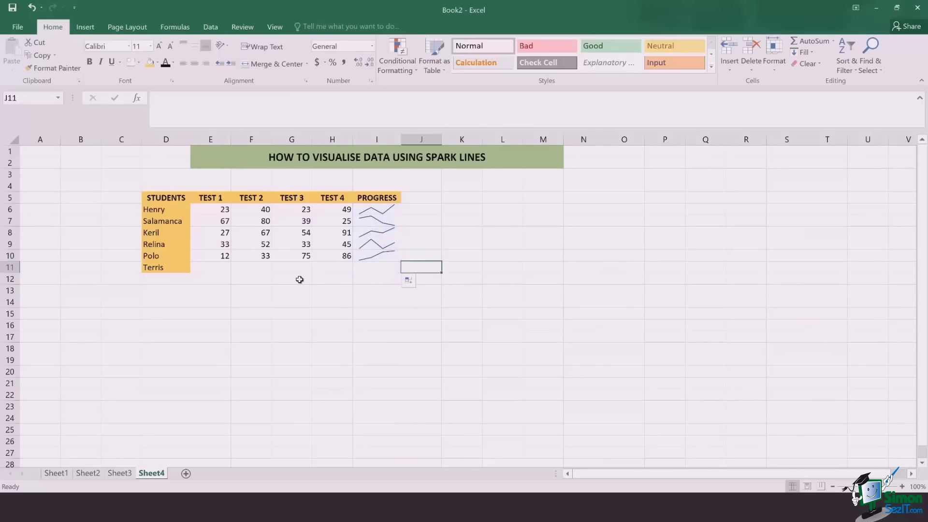
- Enter the last student's scores 56, 75, 23 and 46 in E11:H11
left_click(213, 269)
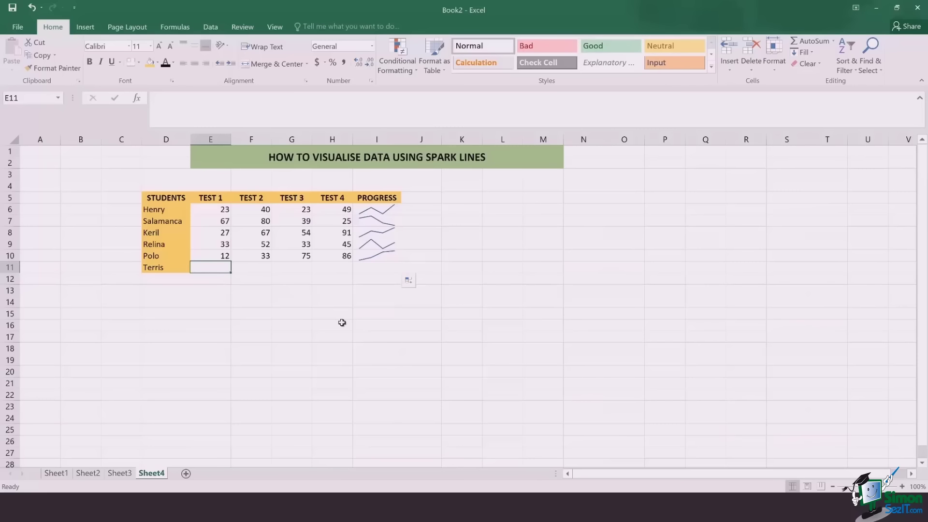
type("56")
key("Tab")
type("75")
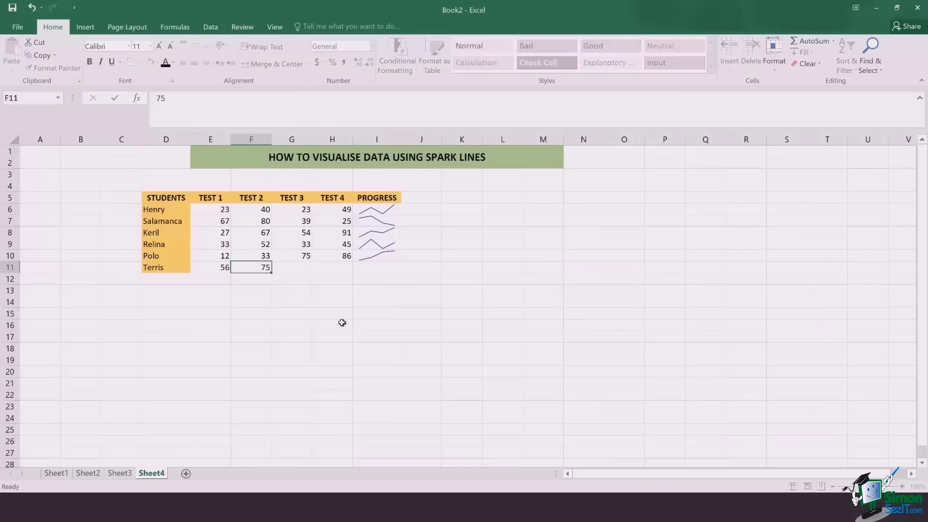
key("Tab")
type("23")
key("Tab")
type("46")
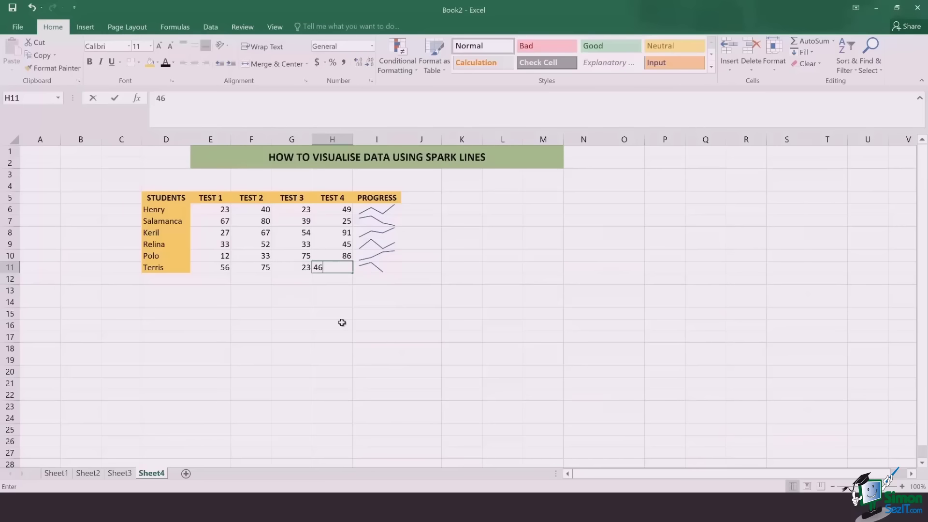
key("Tab")
key("Tab")
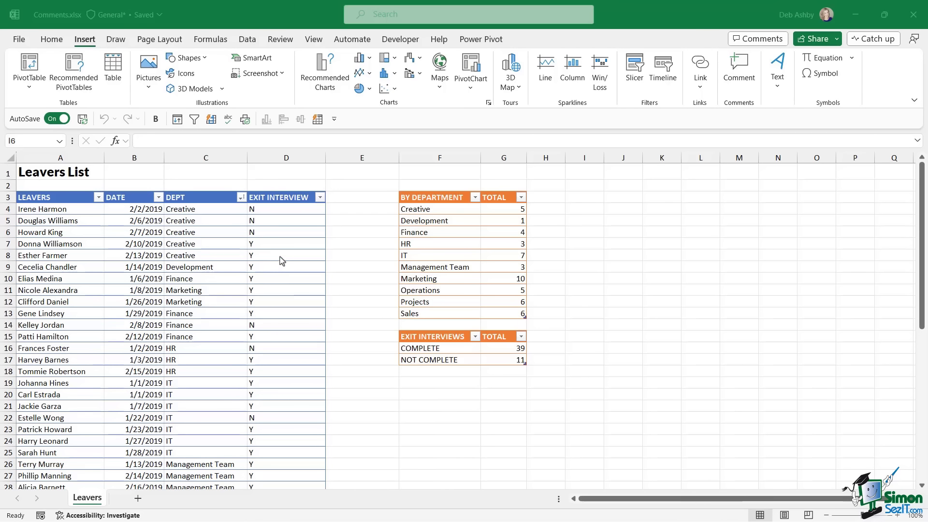
- In the Leavers List, select the Creative entries C4:C8 and start a new comment on C4
left_click(281, 245)
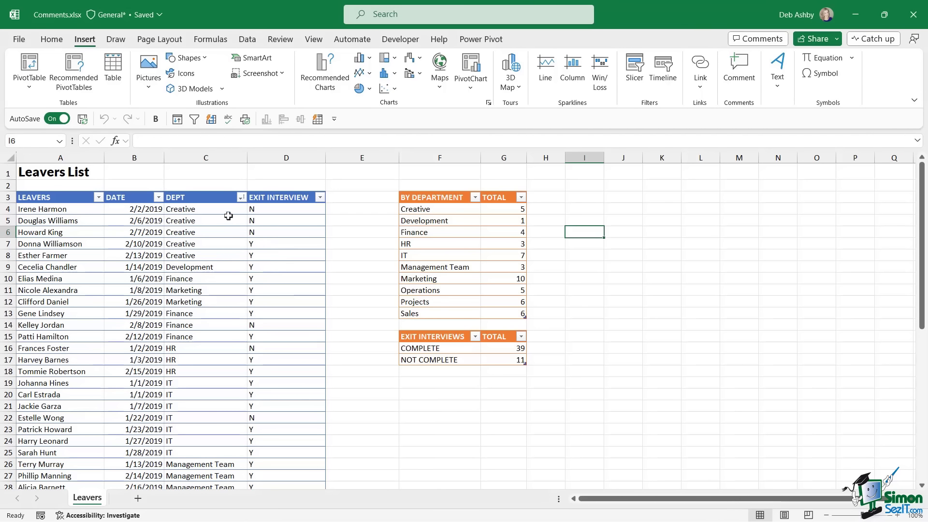
left_click_drag(221, 213, 210, 254)
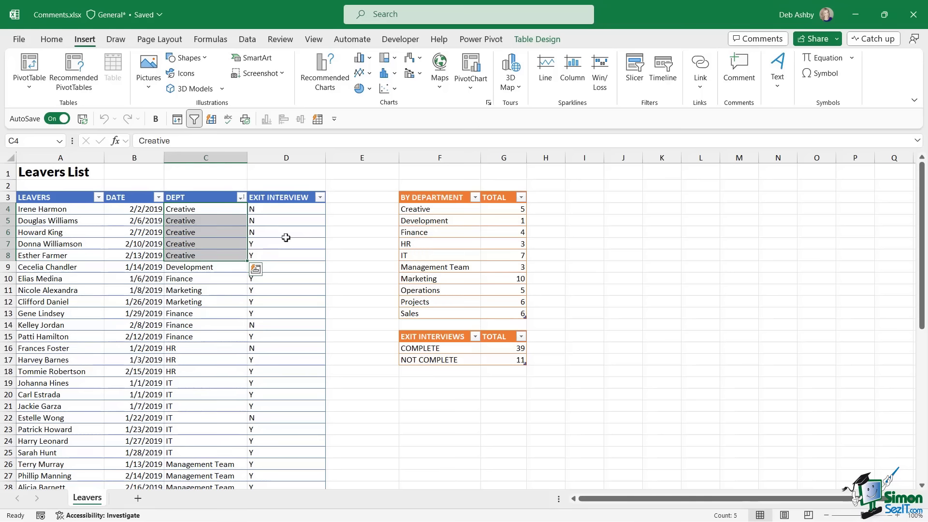
left_click(292, 209)
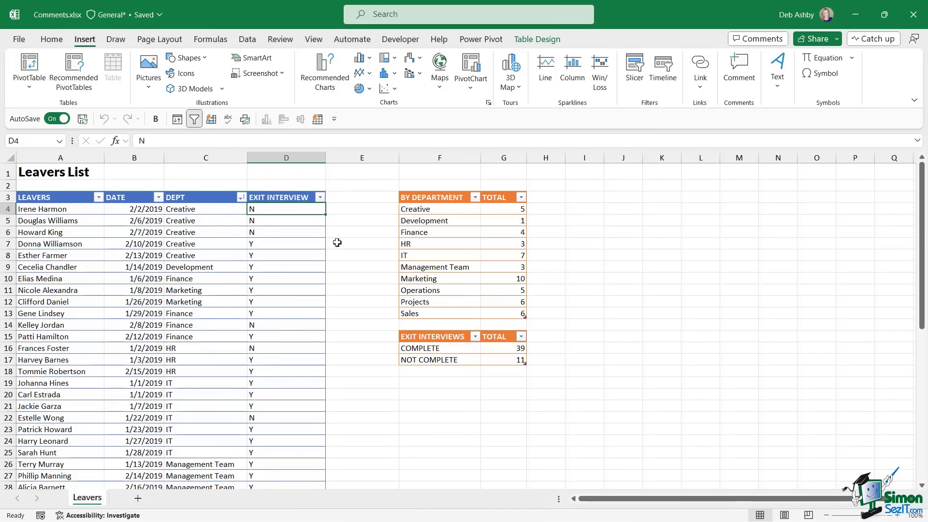
left_click(208, 211)
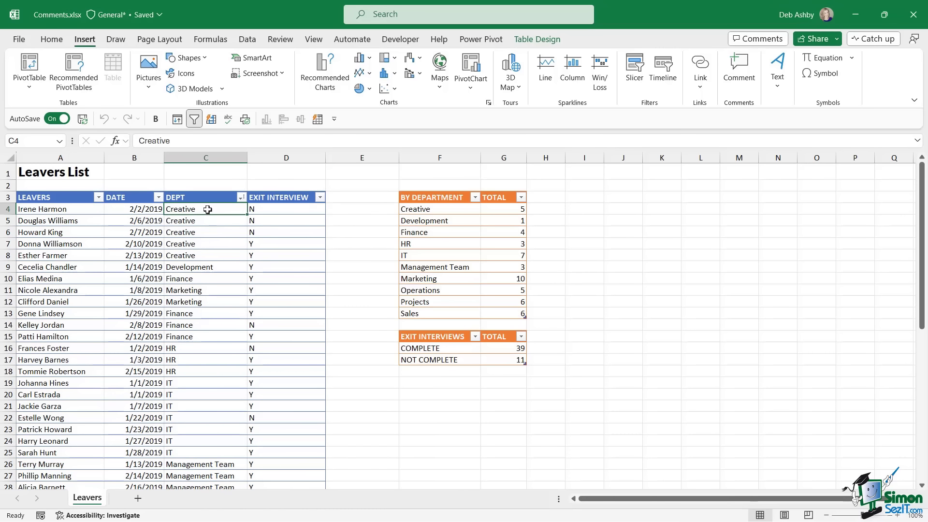
left_click_drag(208, 210, 208, 255)
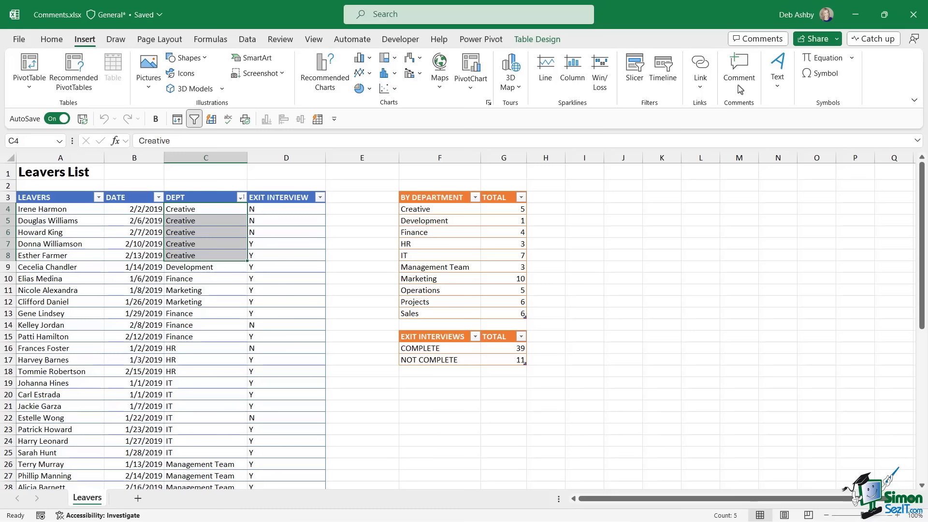
left_click(743, 68)
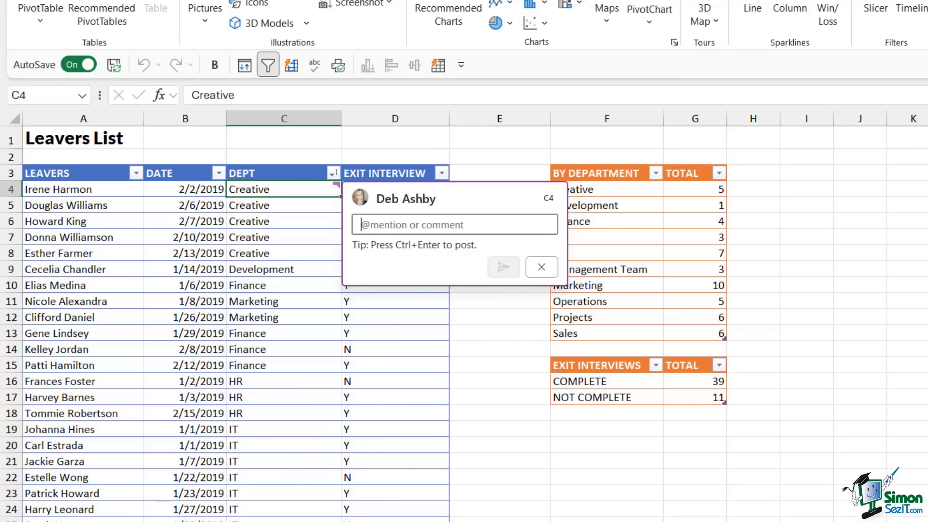
- @-mention a colleague and post 'Please update the Department from Creative to Design. Thanks!'
type("@")
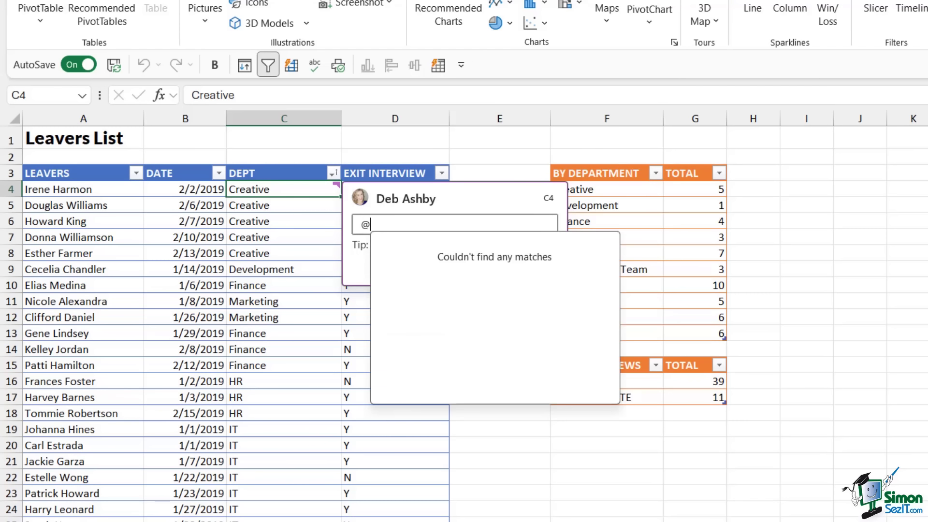
type("a")
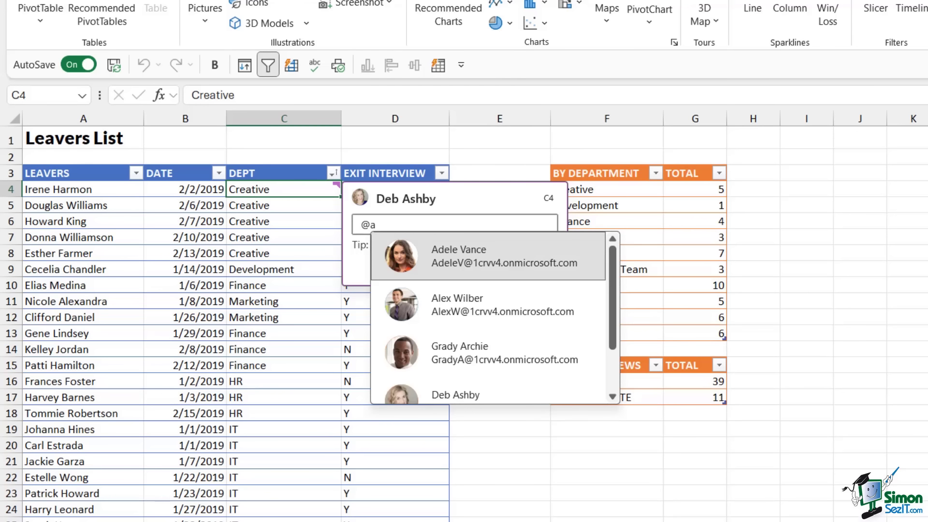
type("d")
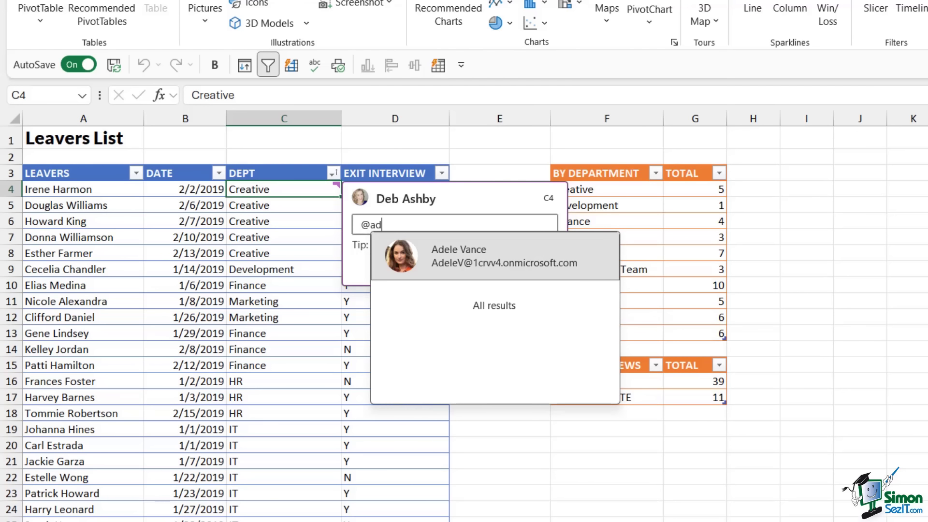
left_click(570, 266)
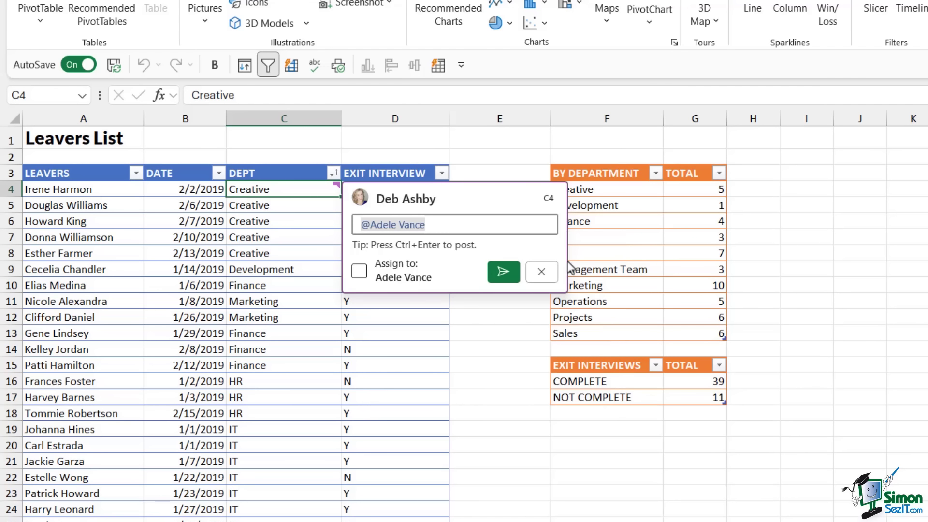
type("Please update the Department from Creative to Design. Thanks!")
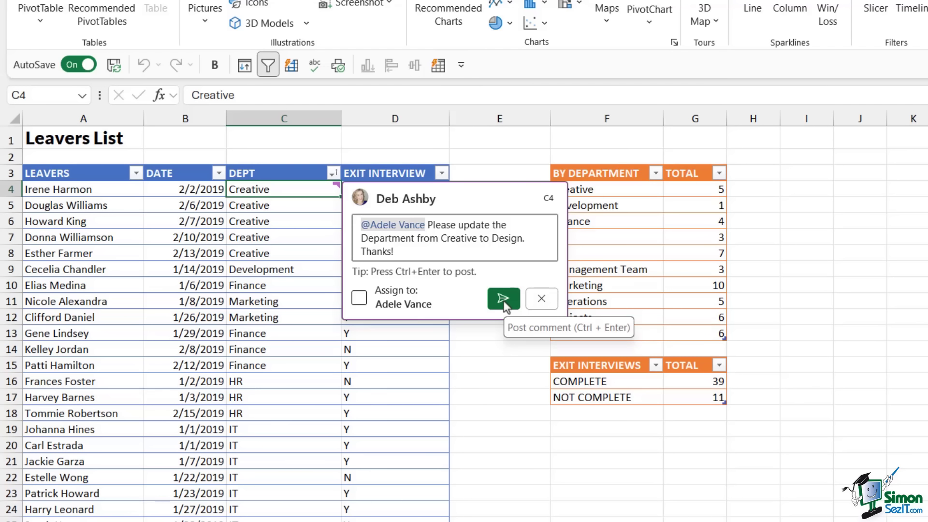
key("ctrl+Return")
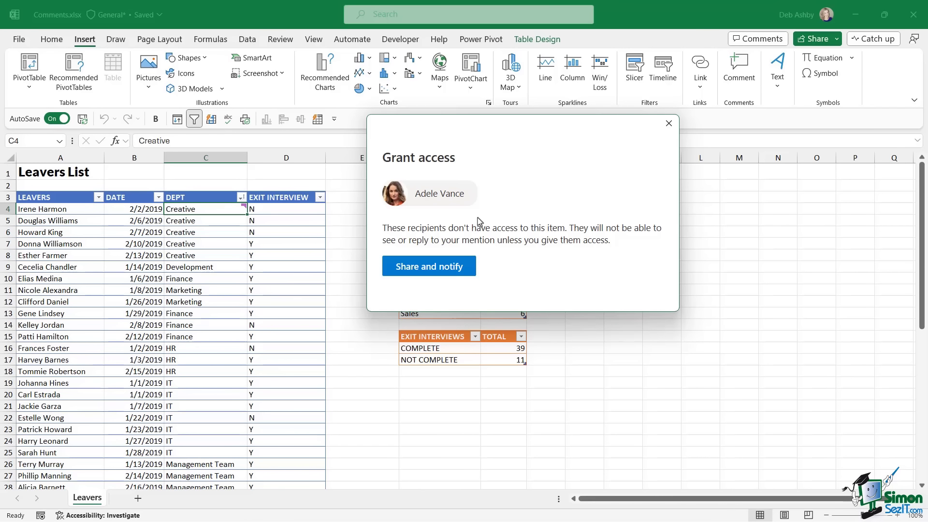
- Share the workbook and notify the mentioned colleague, then view the posted C4 comment
left_click(426, 266)
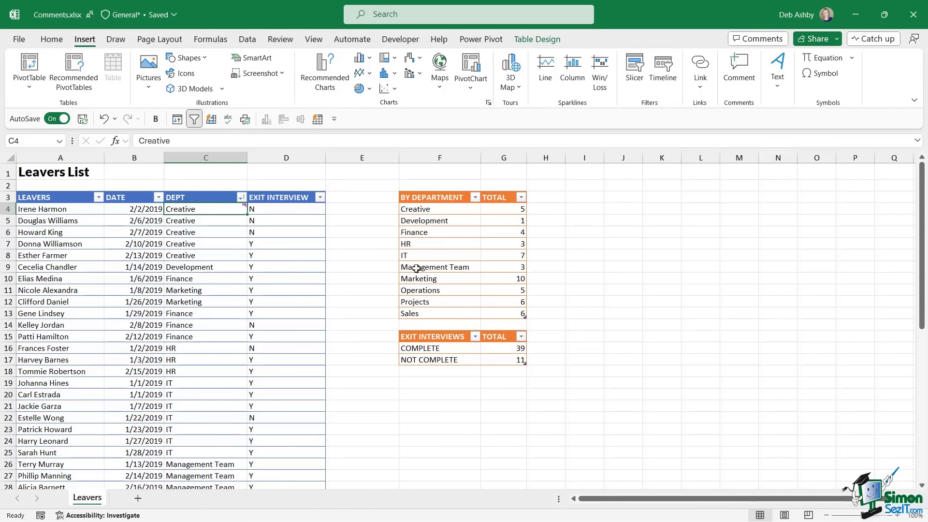
left_click(256, 242)
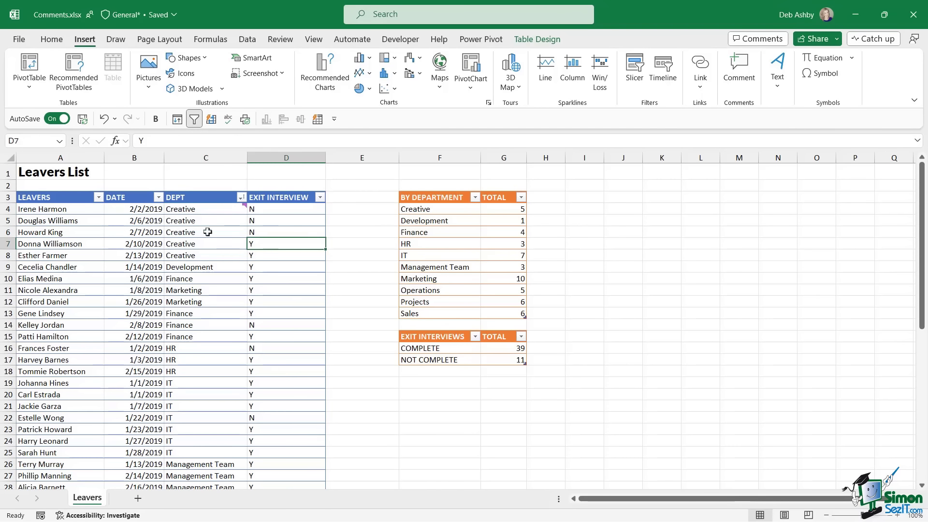
left_click(201, 210)
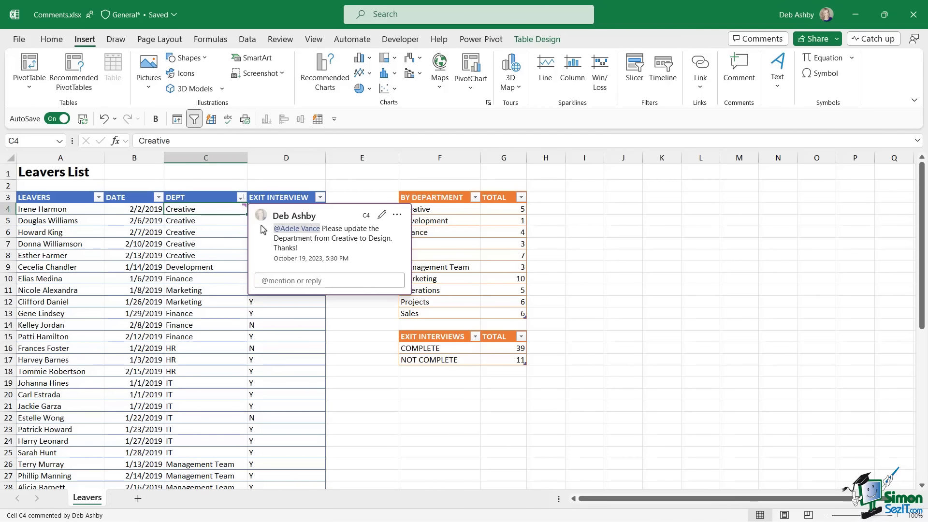
left_click(273, 360)
mouse_move(246, 203)
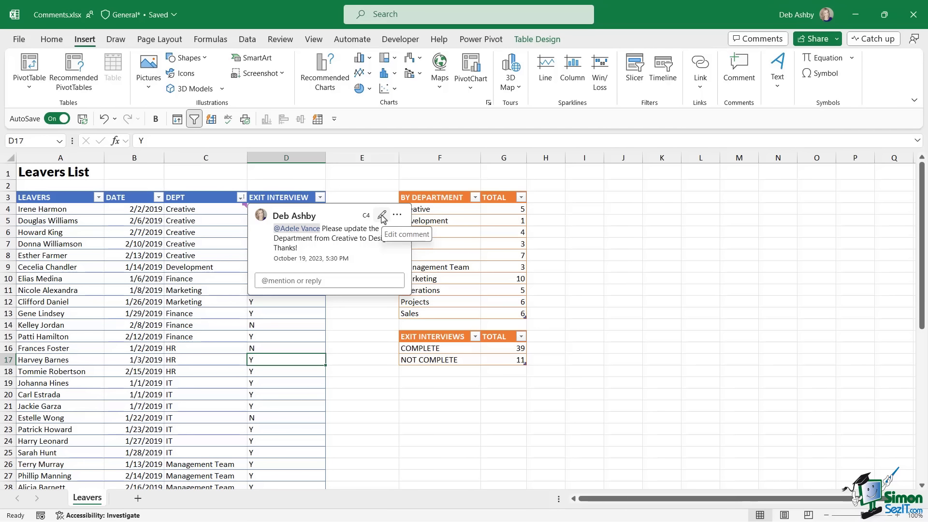
left_click(383, 217)
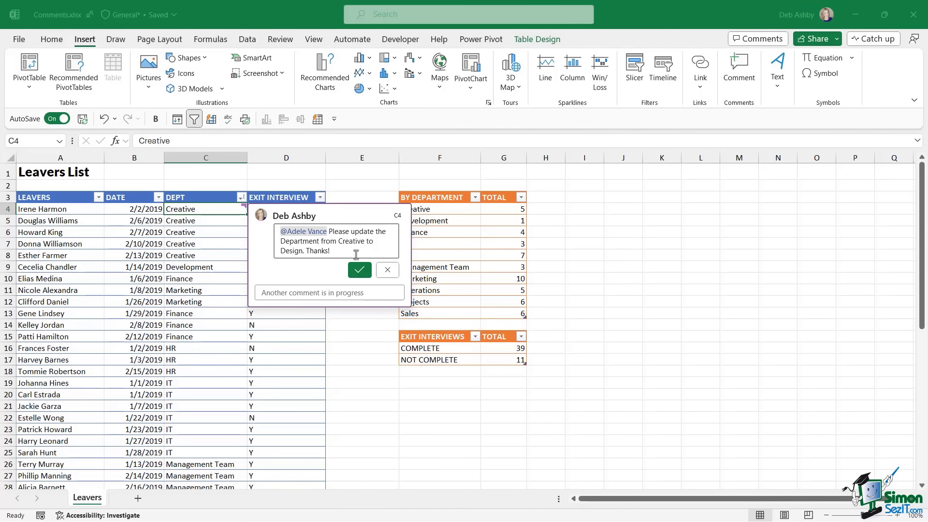
left_click(359, 270)
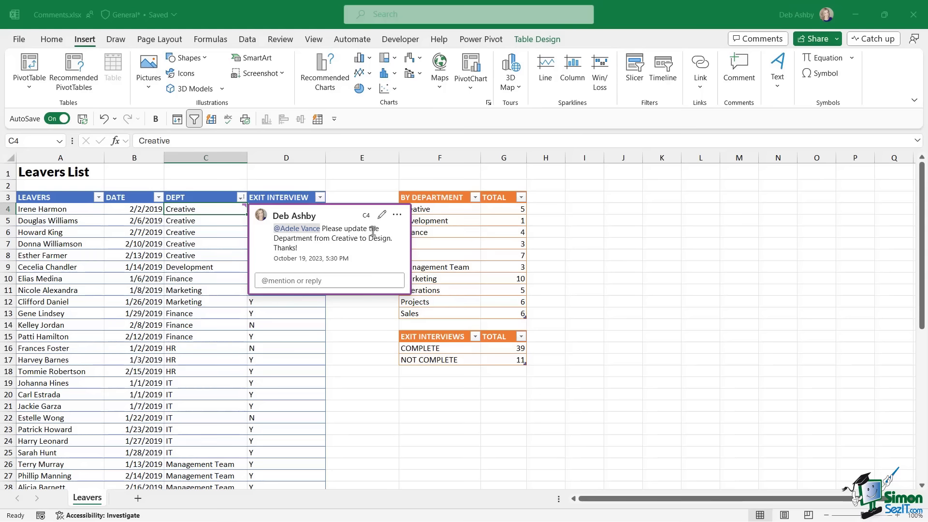
left_click(398, 216)
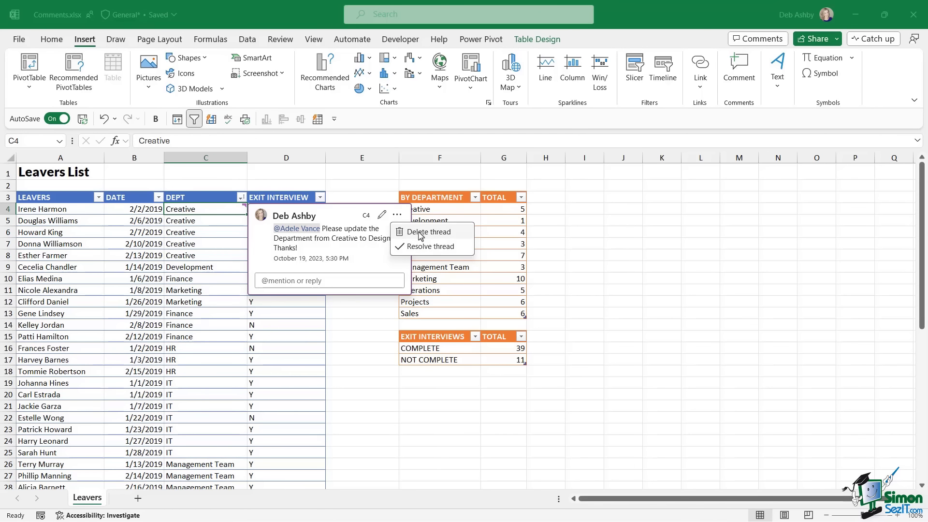
left_click(340, 217)
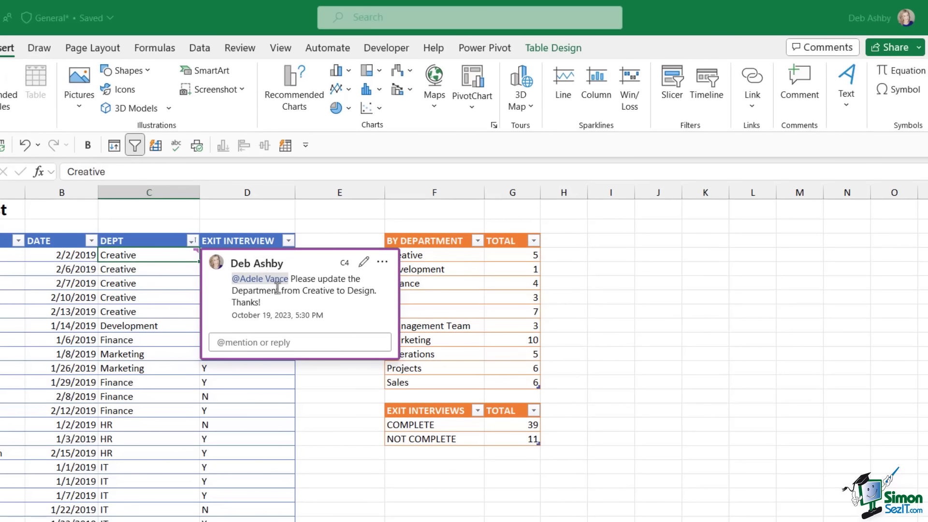
left_click(658, 367)
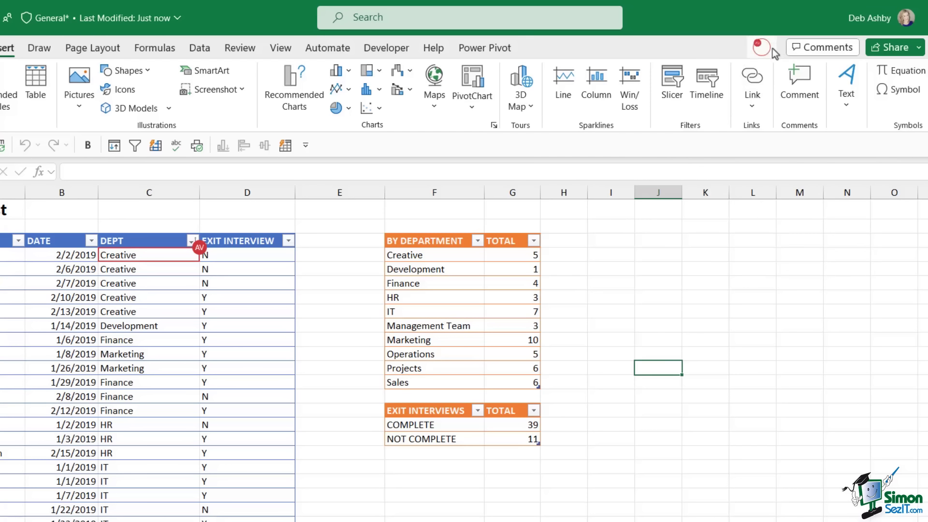
- Open the comment thread on C4 to read the colleague's reply
mouse_move(764, 53)
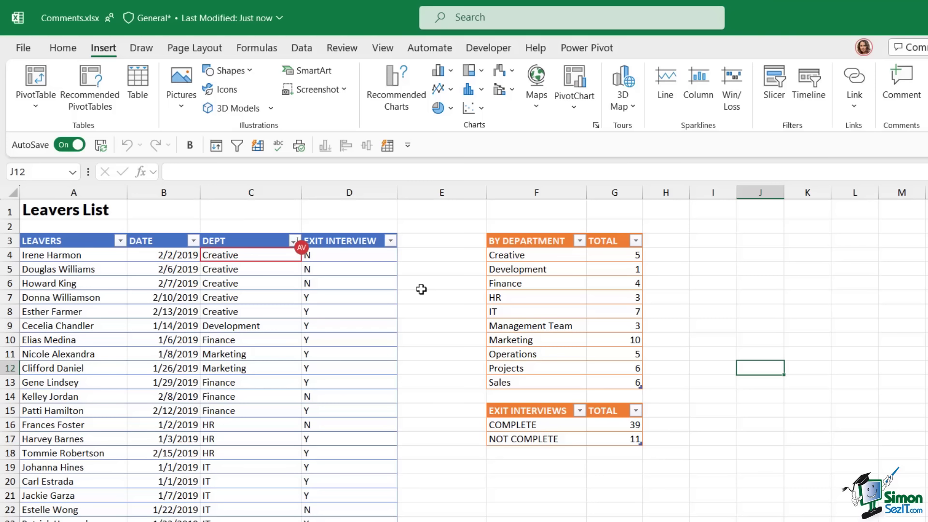
mouse_move(297, 261)
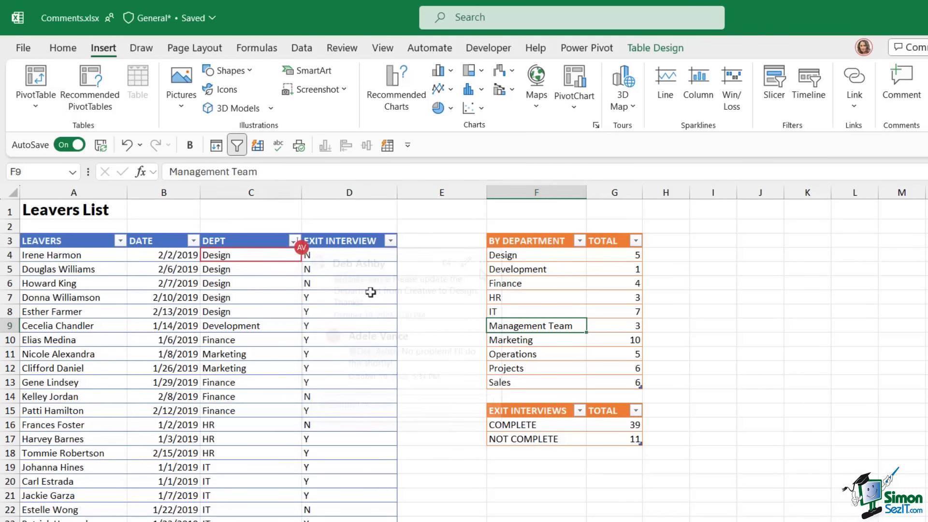
left_click(291, 256)
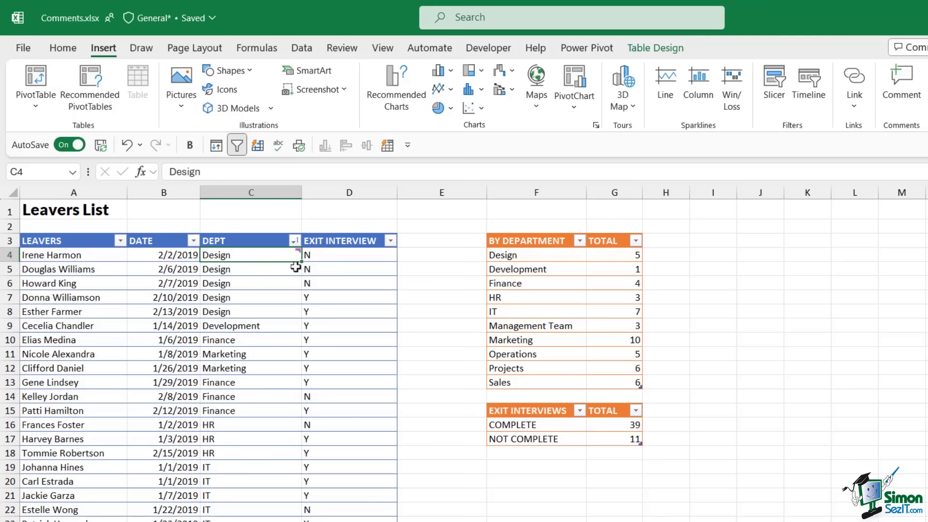
mouse_move(288, 257)
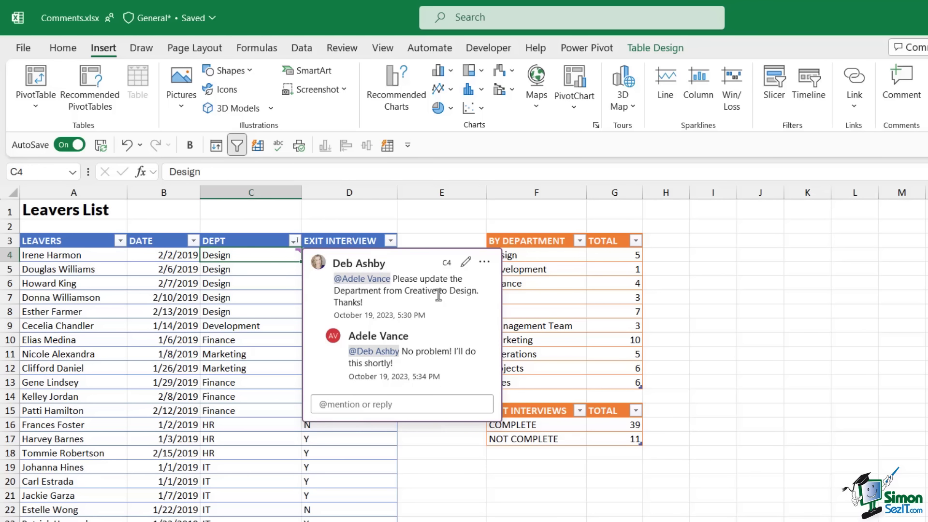
- Resolve the C4 comment thread from the card's More options menu
left_click(485, 263)
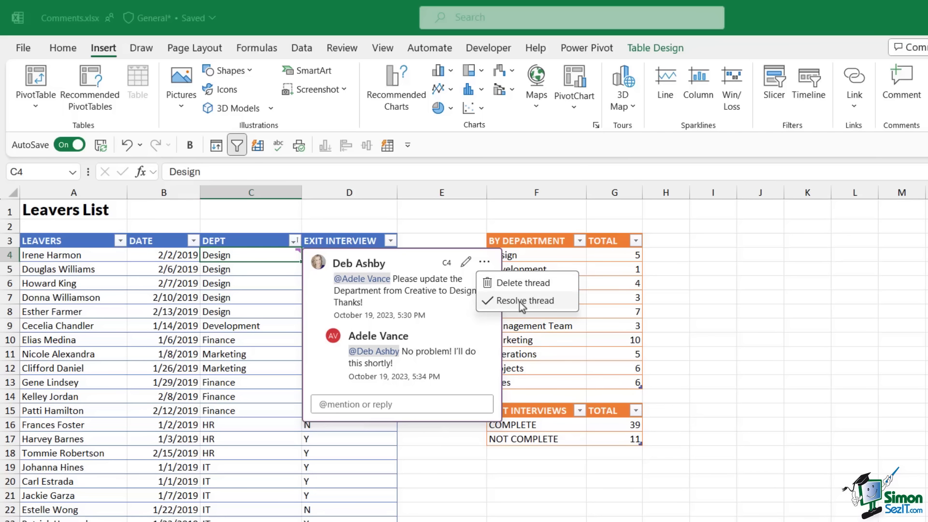
left_click(521, 301)
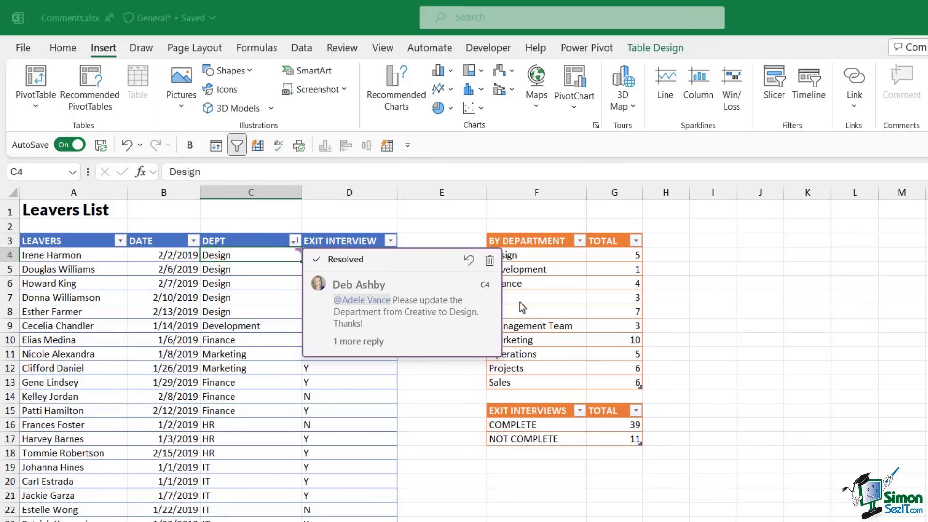
- Reopen the resolved C4 thread, expand its 1 more reply, and delete the whole thread
left_click(430, 423)
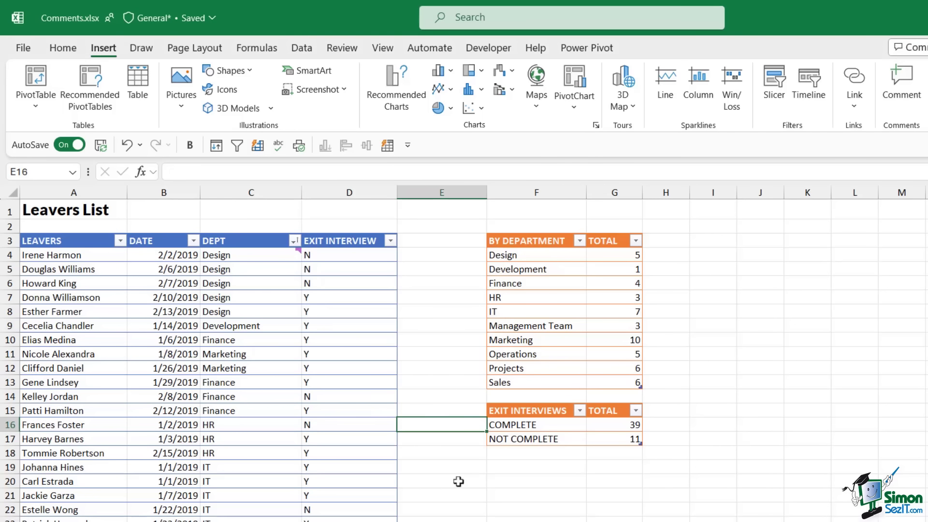
mouse_move(297, 256)
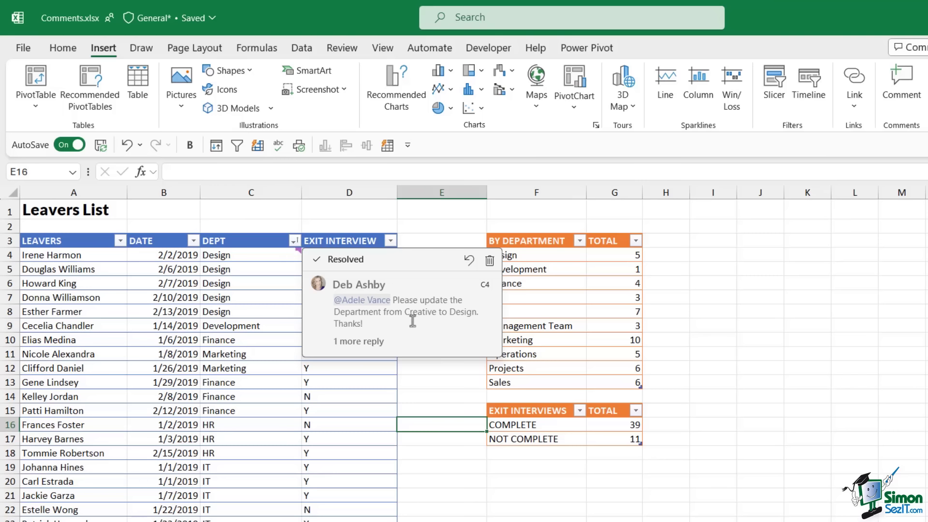
left_click(374, 342)
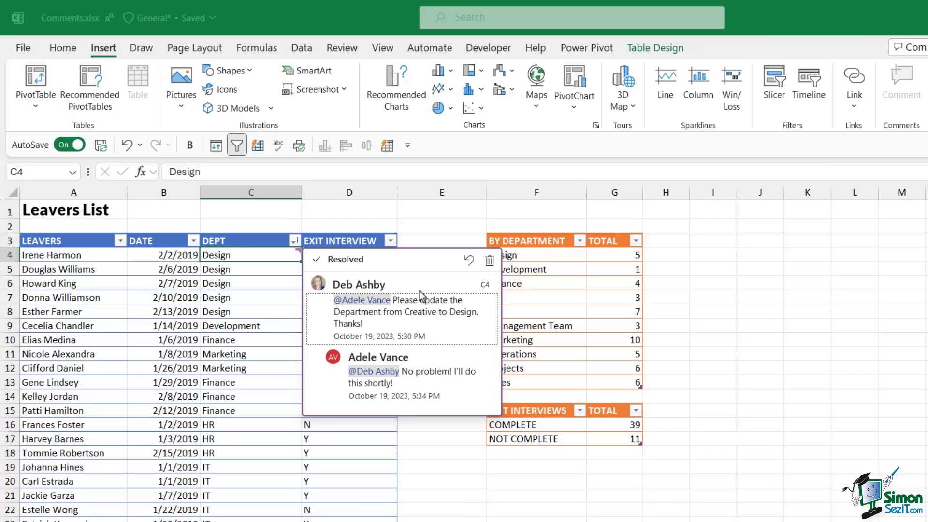
left_click(489, 262)
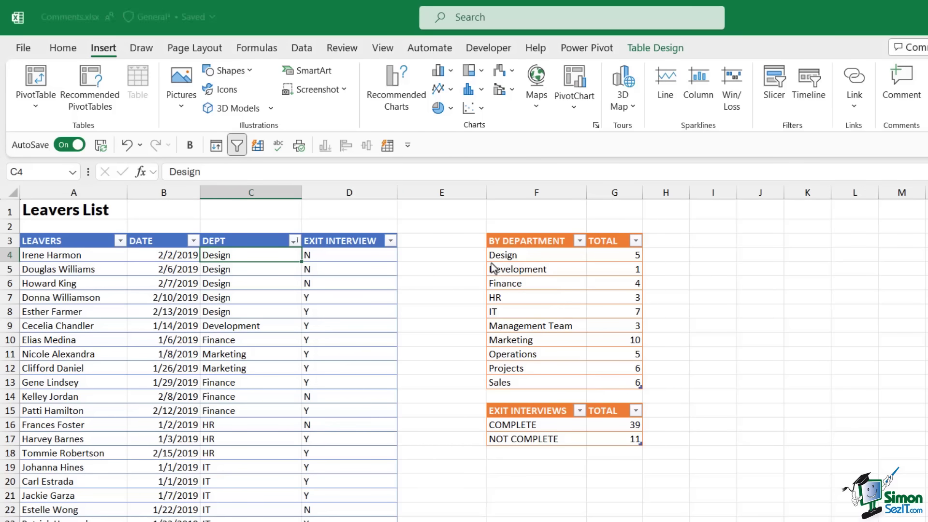
left_click(426, 296)
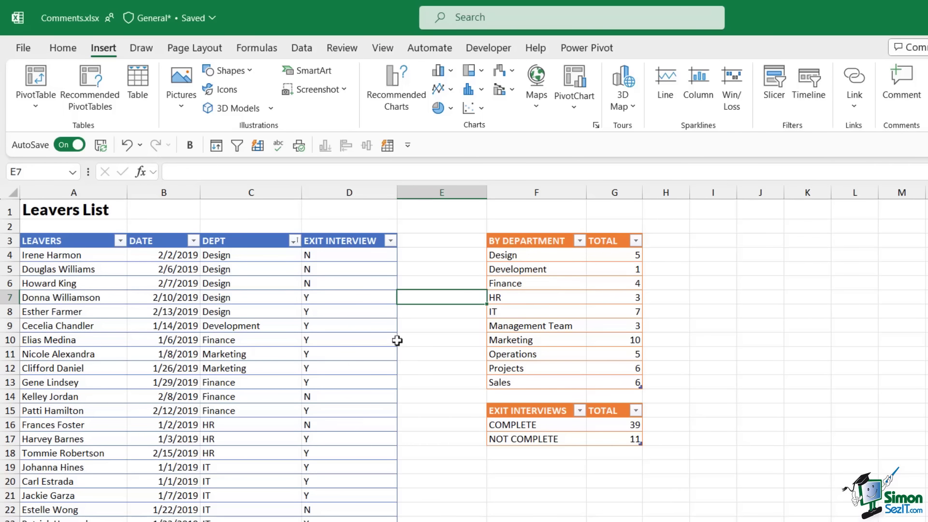
key("Up")
key("Up")
key("Up")
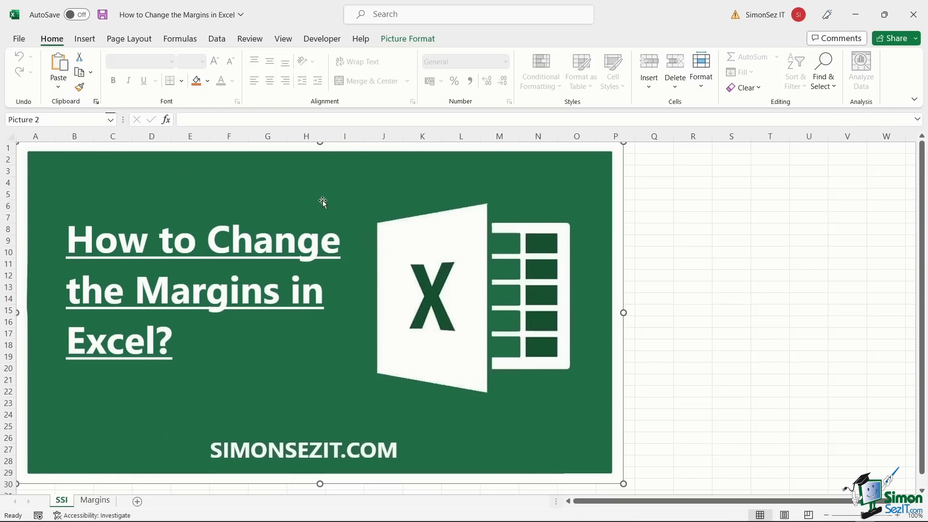
- On the Margins sheet, select title cell A1 and show the Page Layout margin presets
left_click(97, 503)
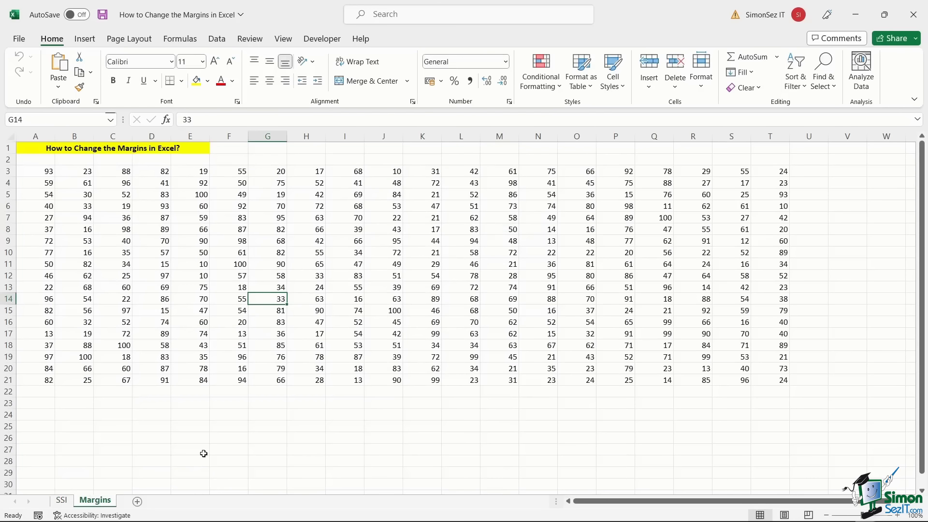
left_click(33, 157)
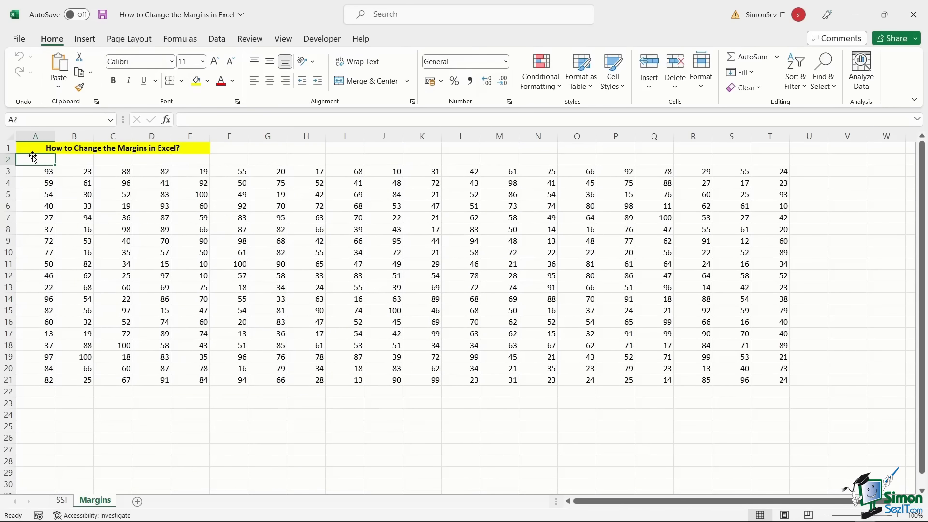
left_click(34, 146)
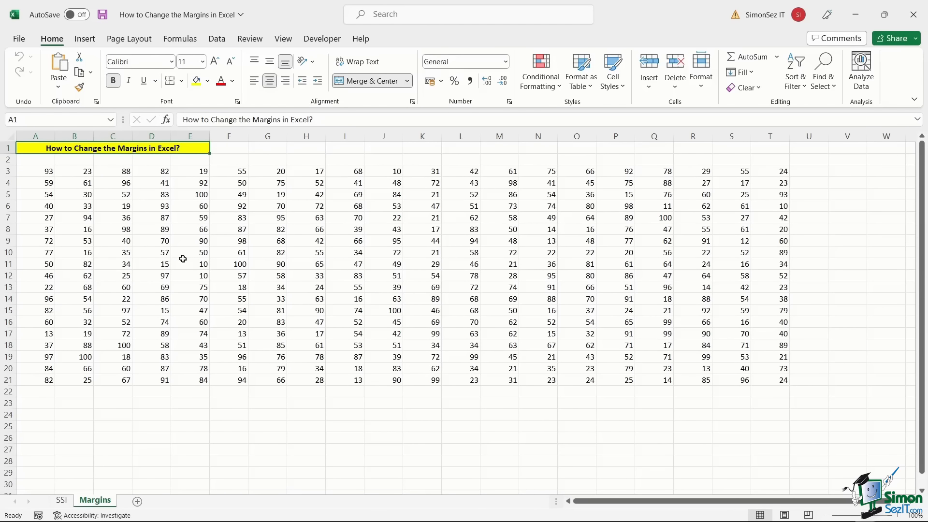
left_click(143, 45)
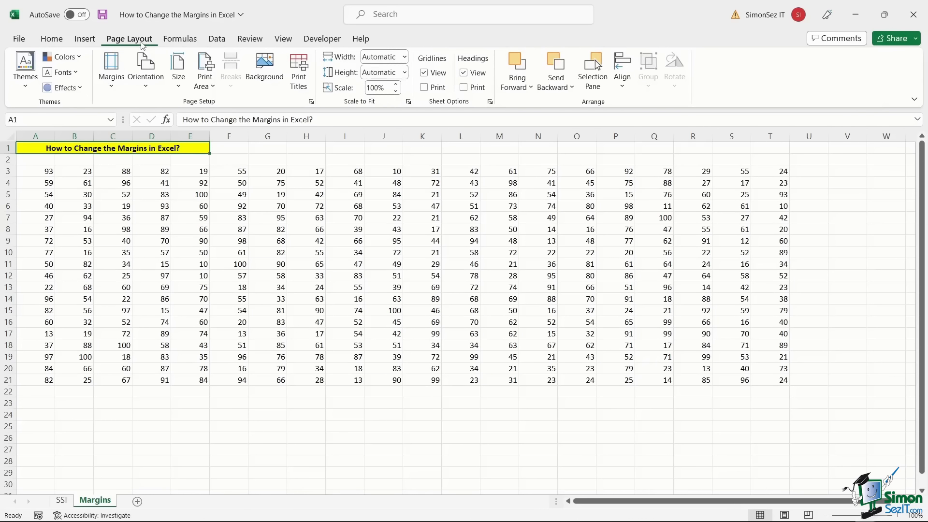
left_click(112, 87)
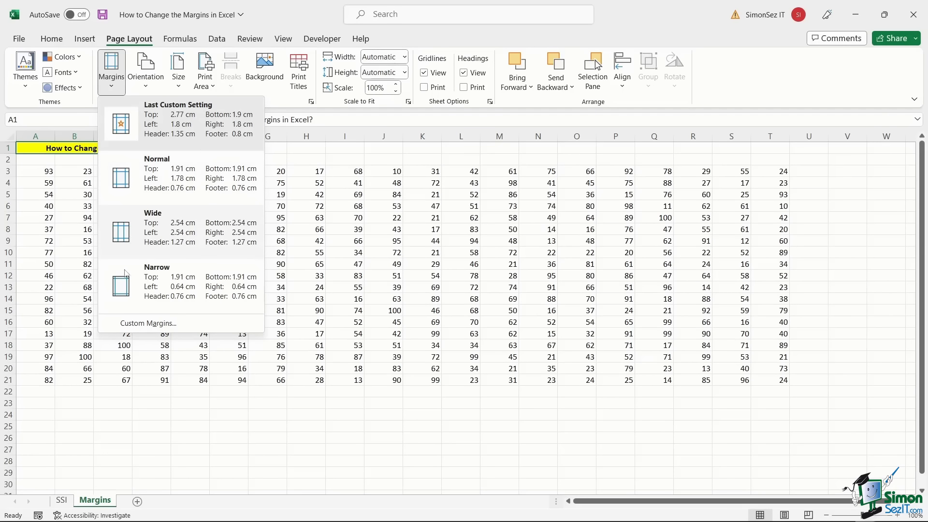
- Apply Wide margins to the Margins sheet, then group and ungroup it with SSI
left_click(116, 237)
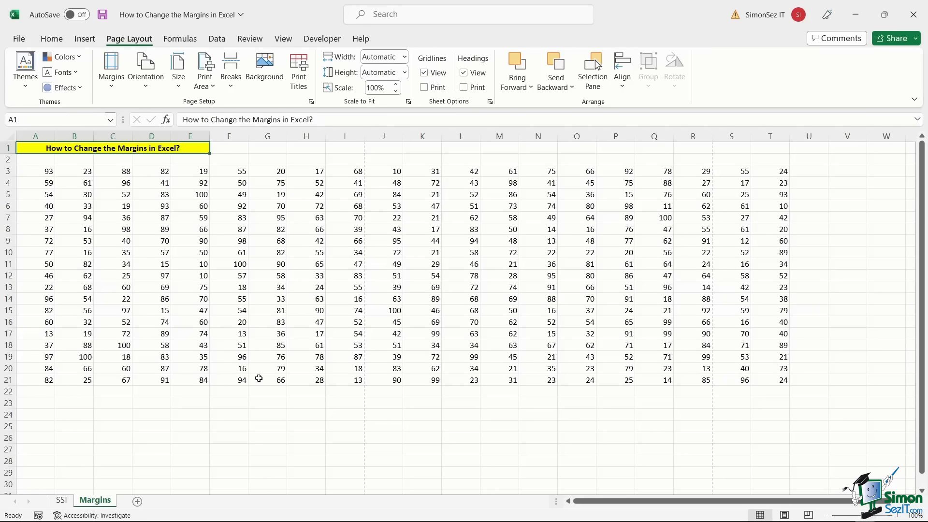
left_click(60, 501, "ctrl")
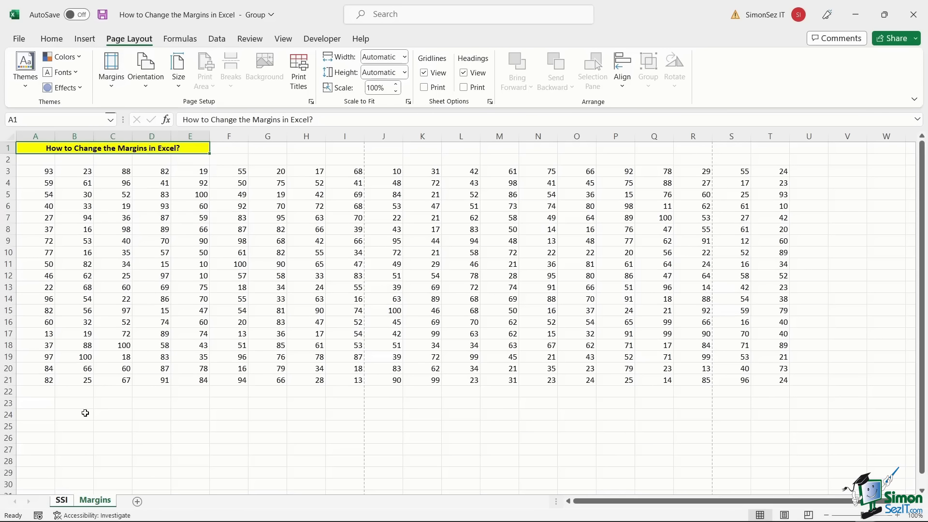
left_click(63, 501, "ctrl")
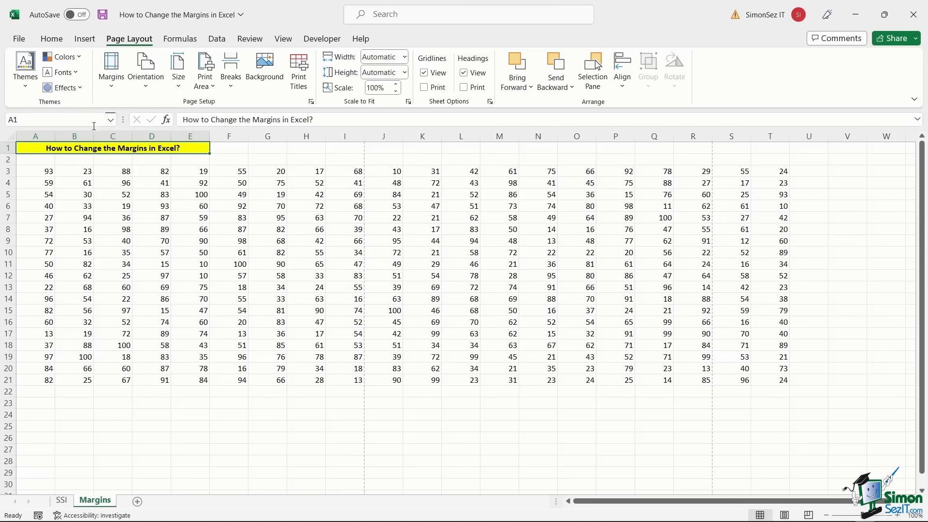
- Choose Normal Margins in the print settings, shrinking the preview from 3 pages to 2
left_click(19, 39)
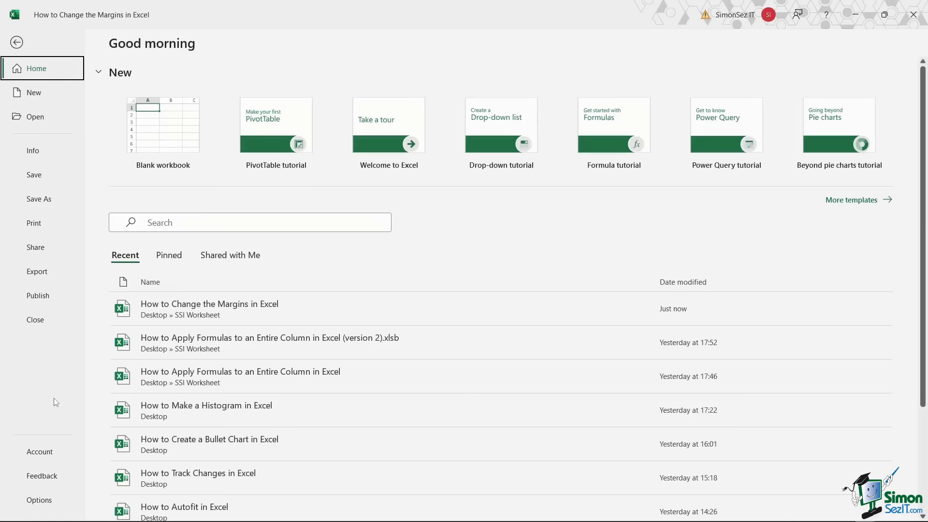
left_click(16, 42)
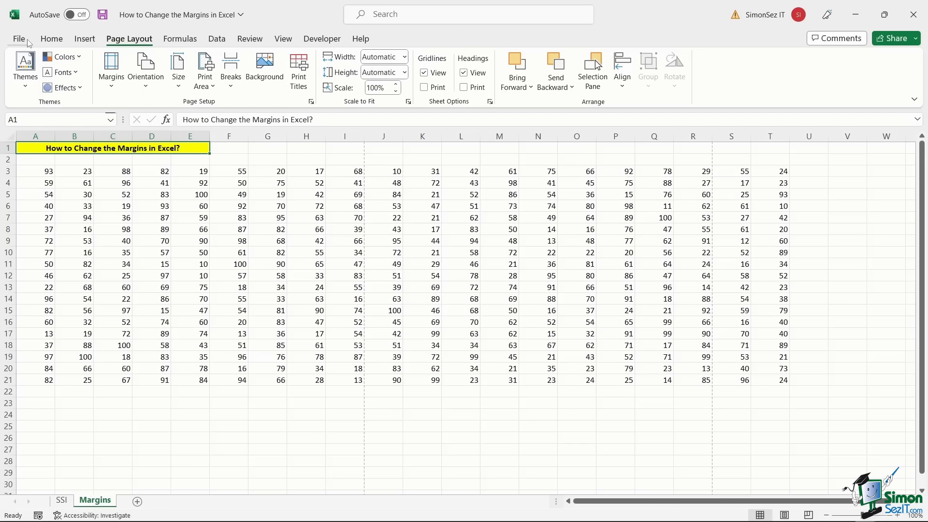
left_click(20, 39)
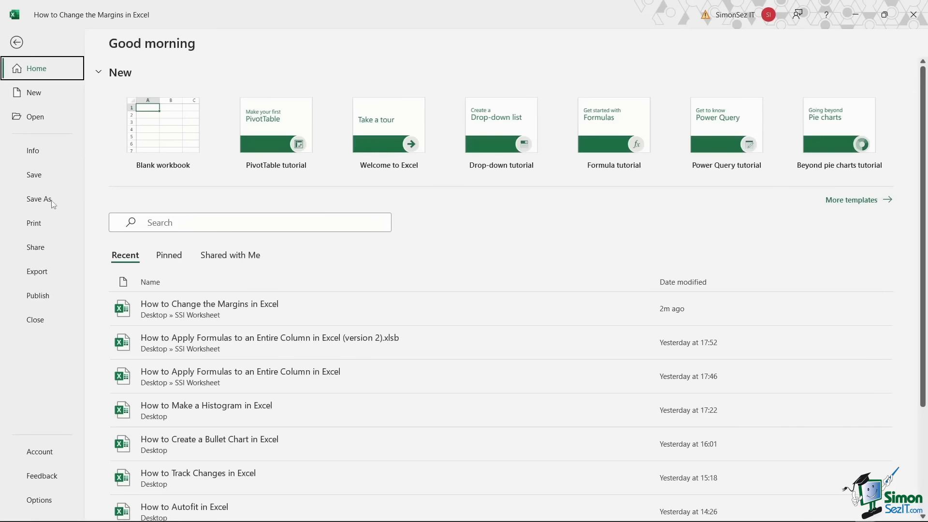
left_click(46, 232)
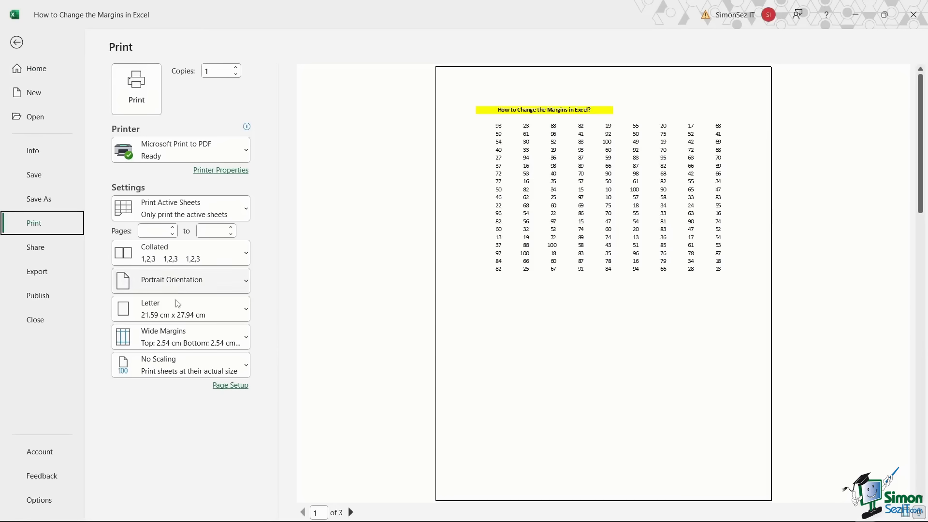
left_click(243, 347)
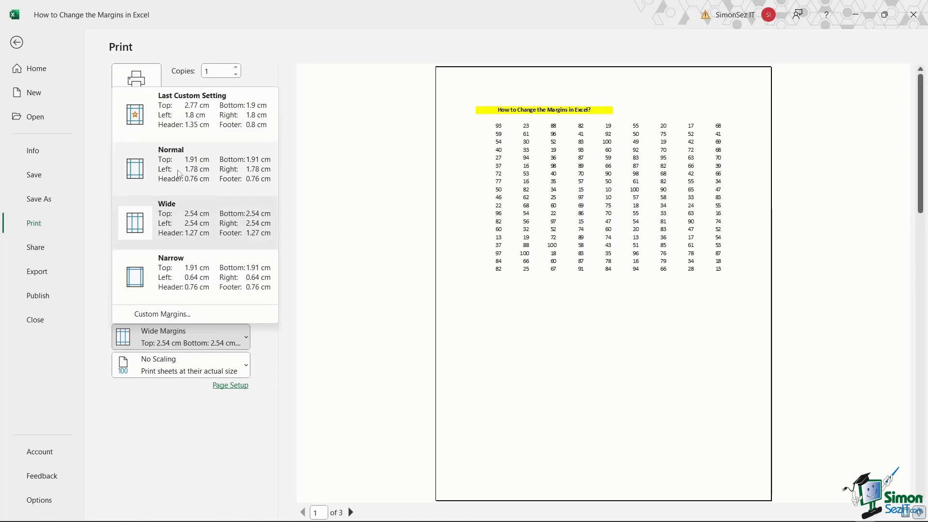
left_click(179, 174)
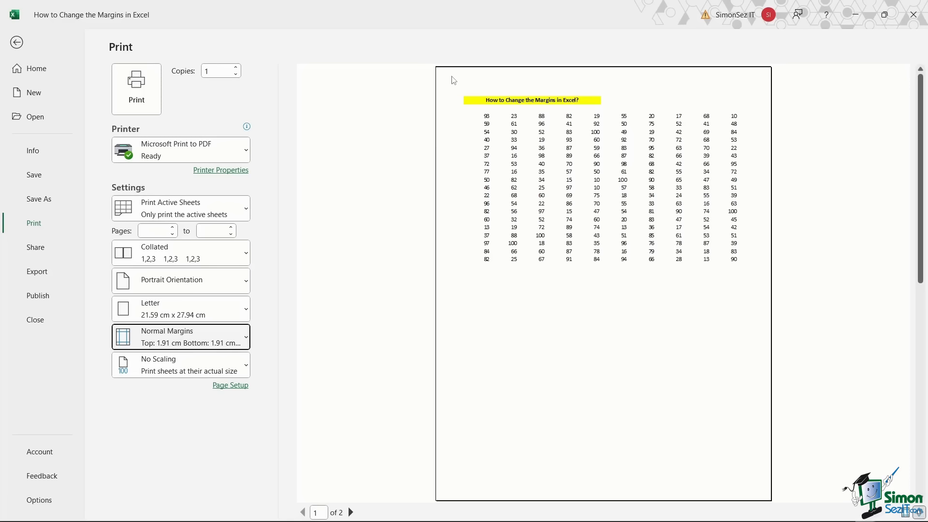
- Print to PDF, then cancel the Save Print Output As dialog
left_click(136, 90)
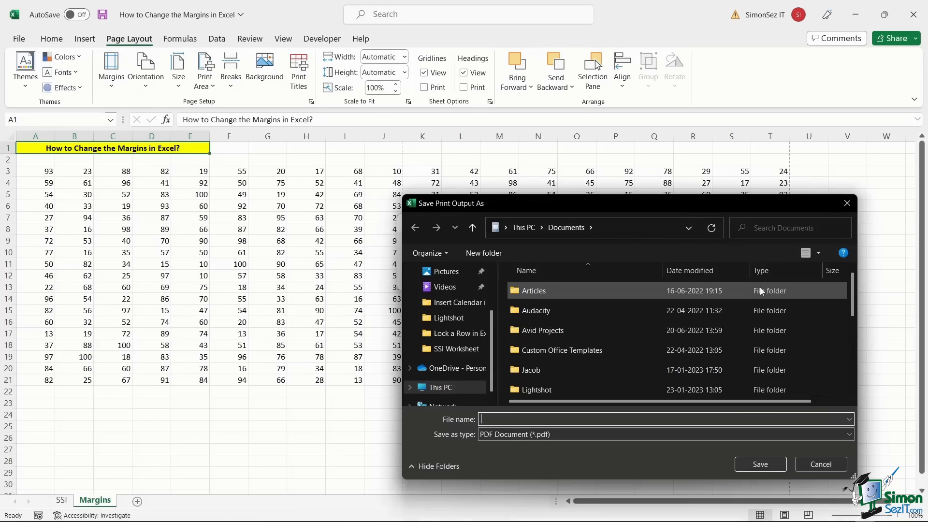
left_click(844, 205)
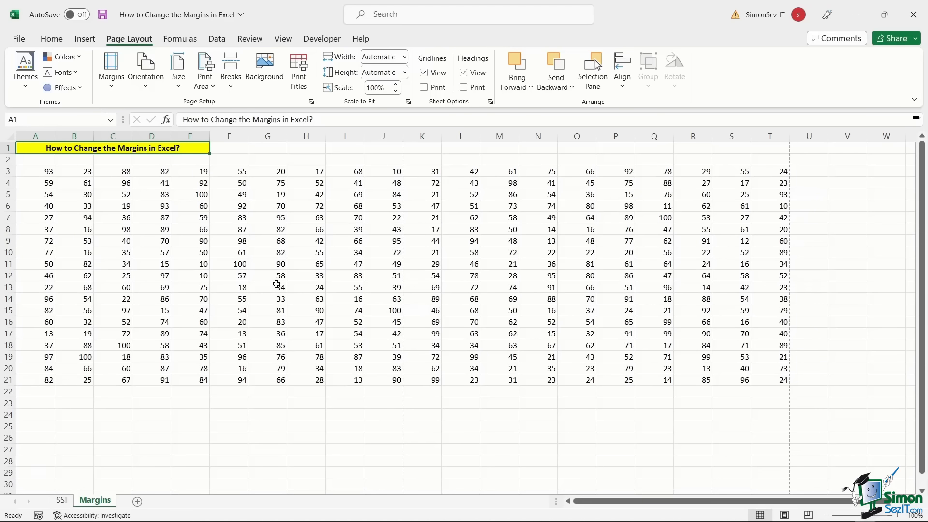
left_click(111, 89)
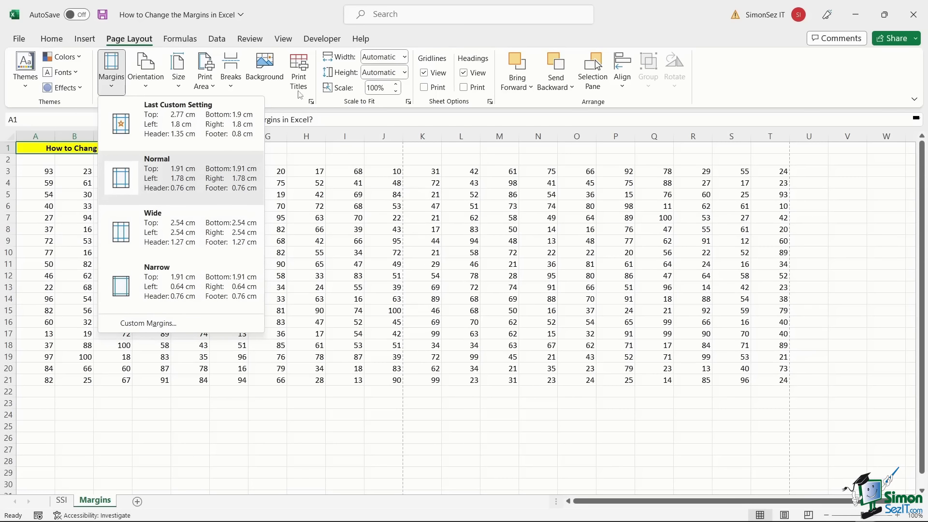
left_click(306, 106)
left_click(311, 102)
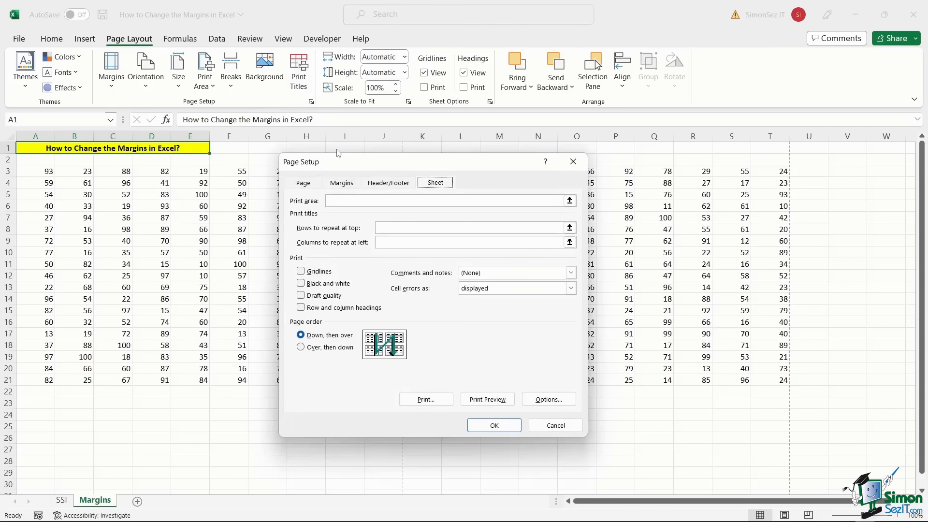
left_click(574, 161)
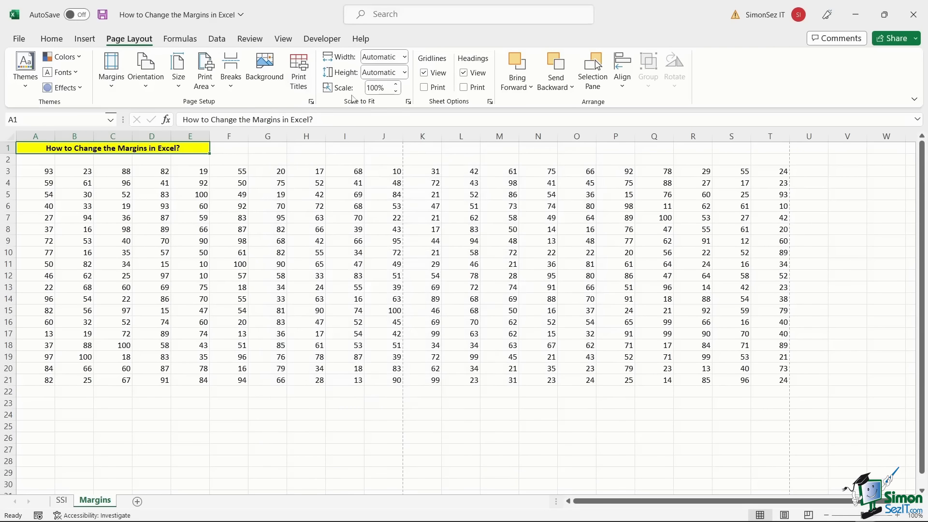
left_click(311, 103)
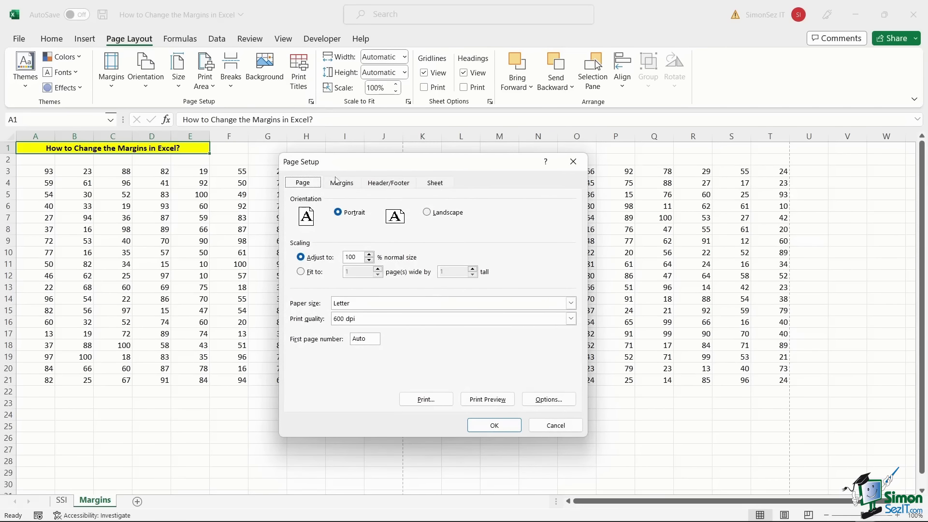
left_click(352, 189)
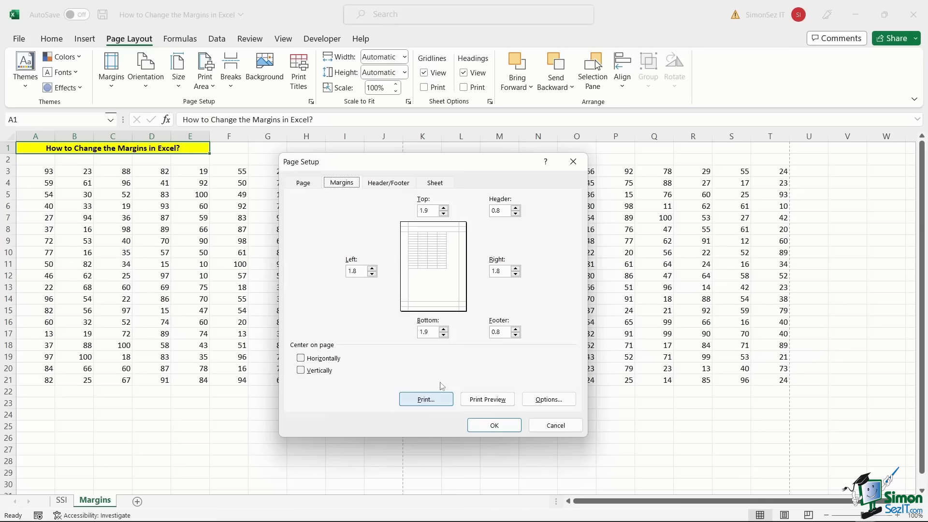
left_click(540, 429)
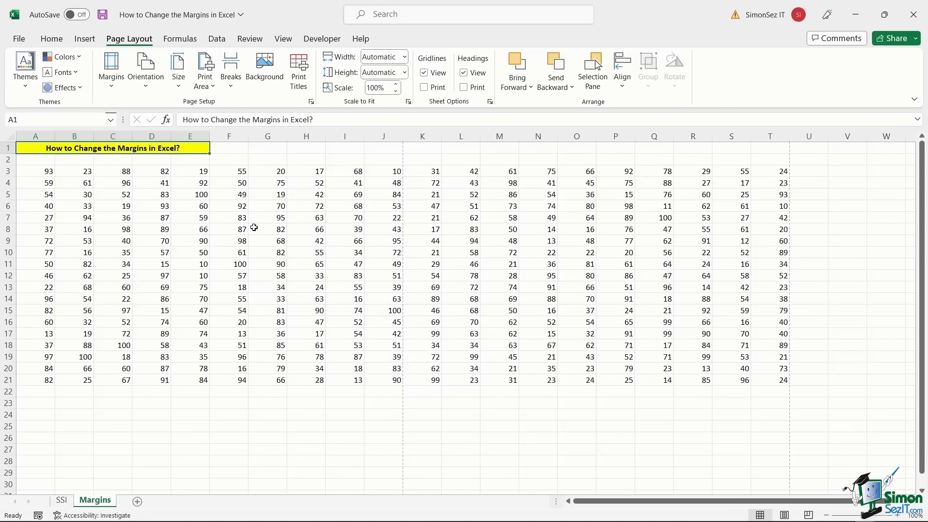
- Show margin guides in print preview, widen column E slightly, and return to the worksheet
left_click(20, 40)
left_click(34, 222)
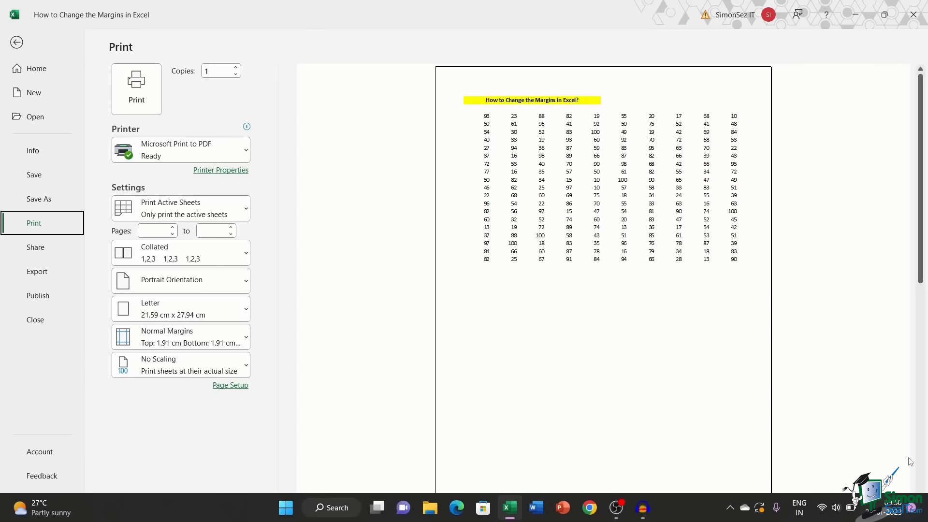
left_click(905, 513)
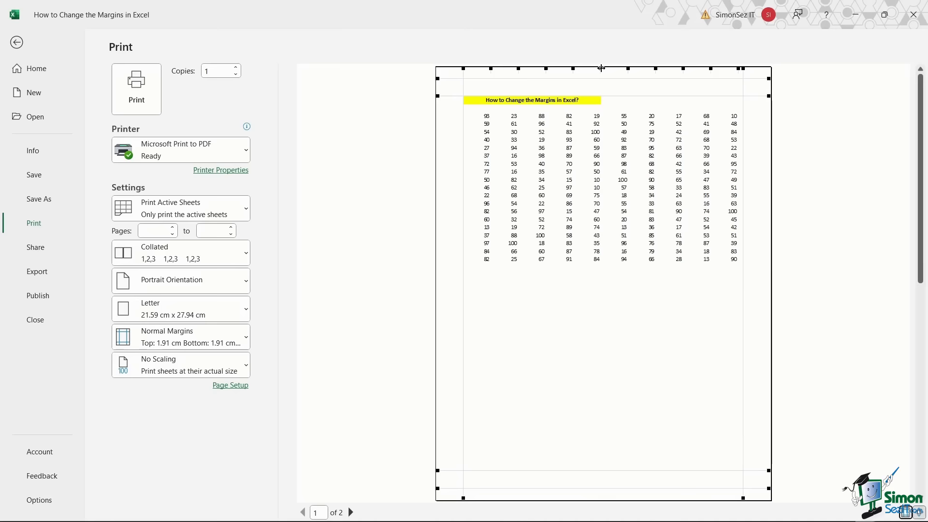
left_click_drag(600, 68, 604, 68)
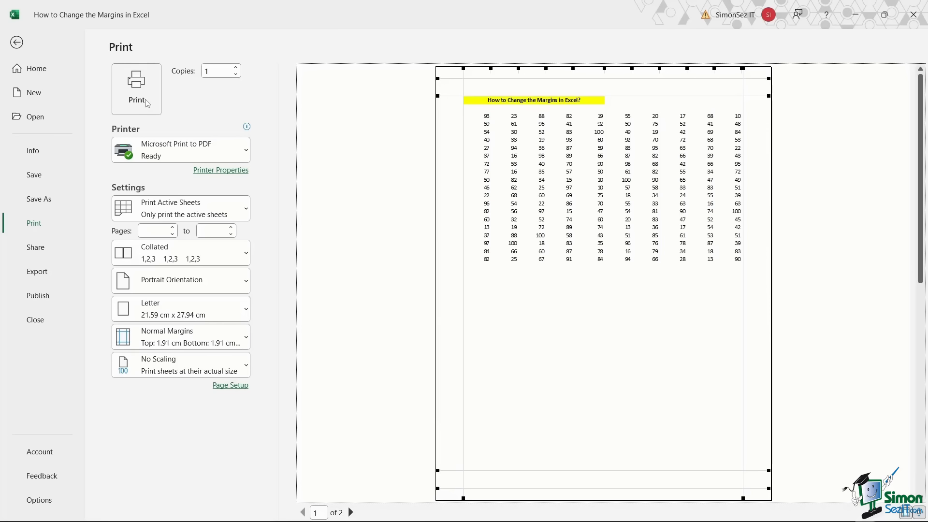
left_click(16, 47)
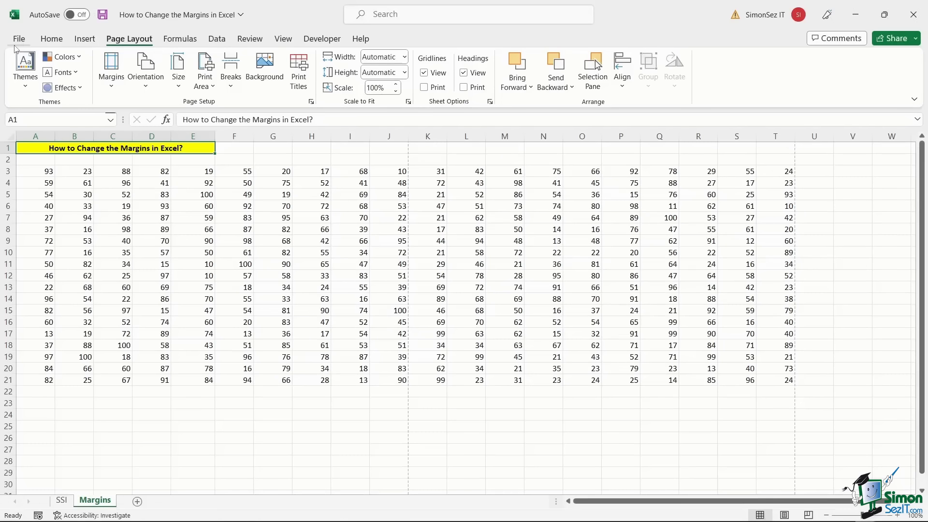
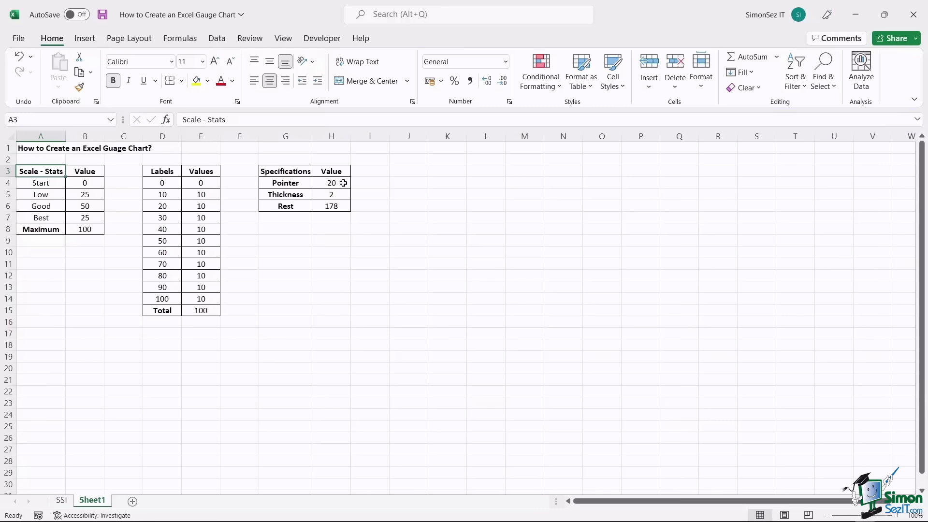
- Inspect the Pointer and Thickness values and the Rest formula in H4:H6
left_click(343, 183)
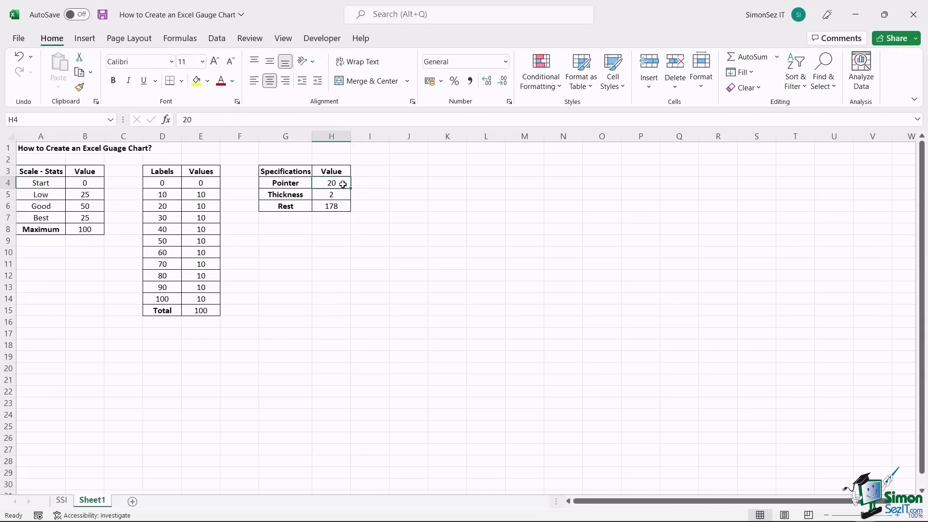
left_click(343, 194)
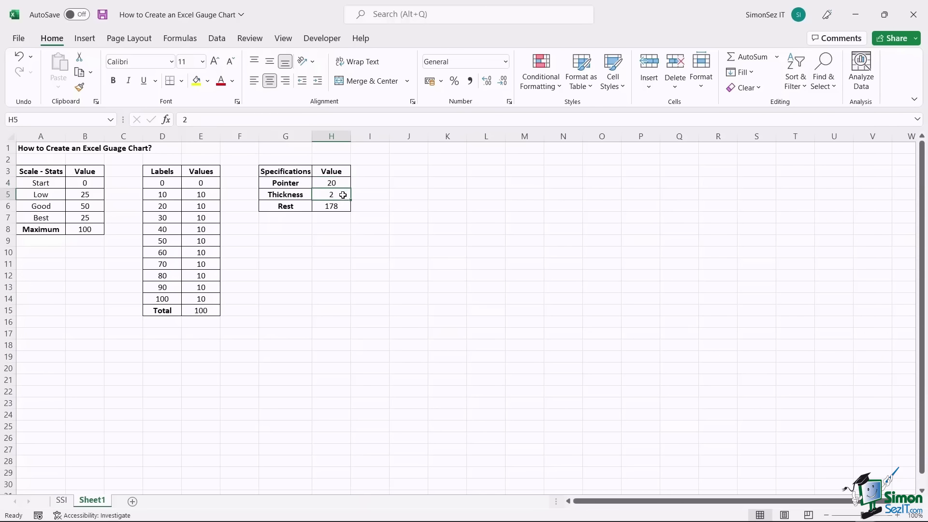
left_click(344, 206)
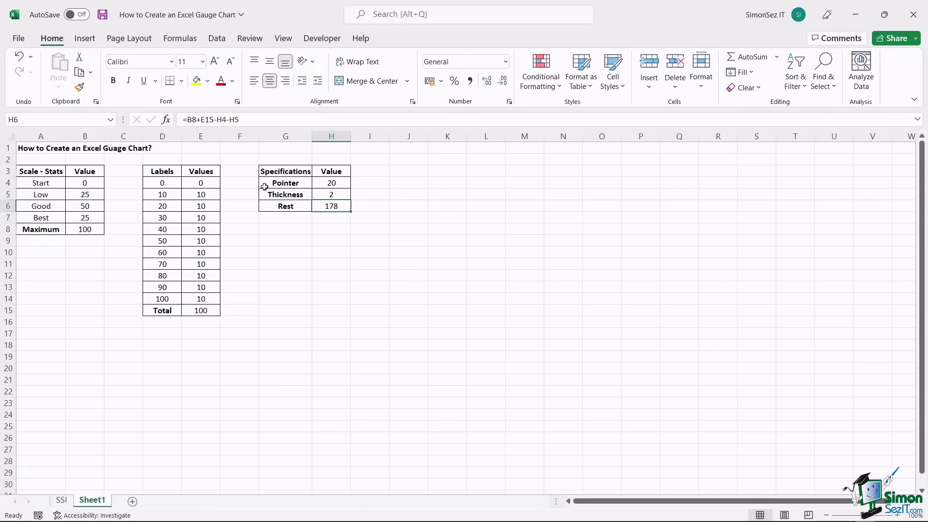
- Insert an empty doughnut chart with H11 selected
left_click(338, 264)
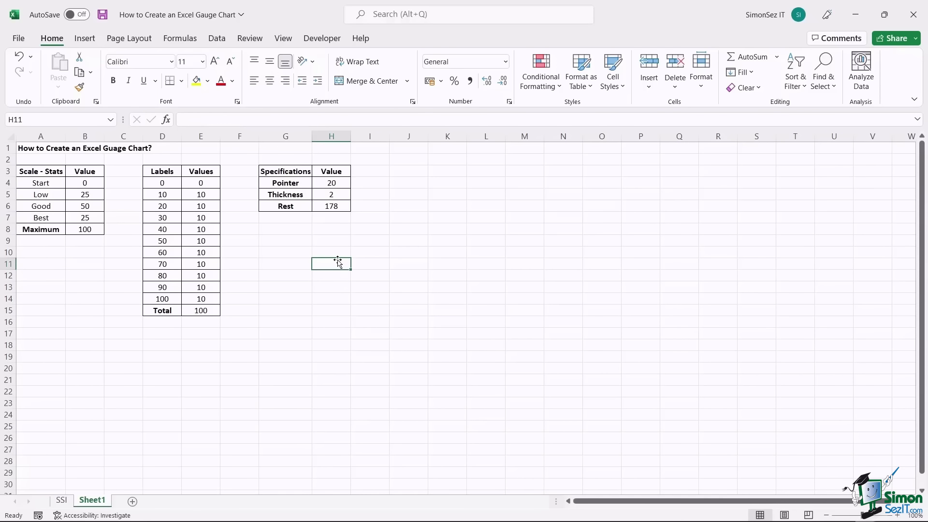
left_click(85, 39)
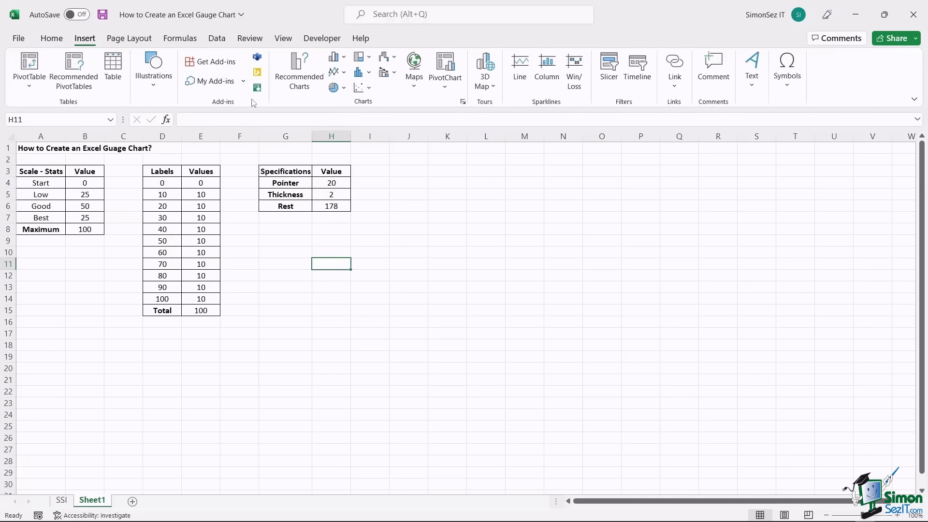
left_click(342, 89)
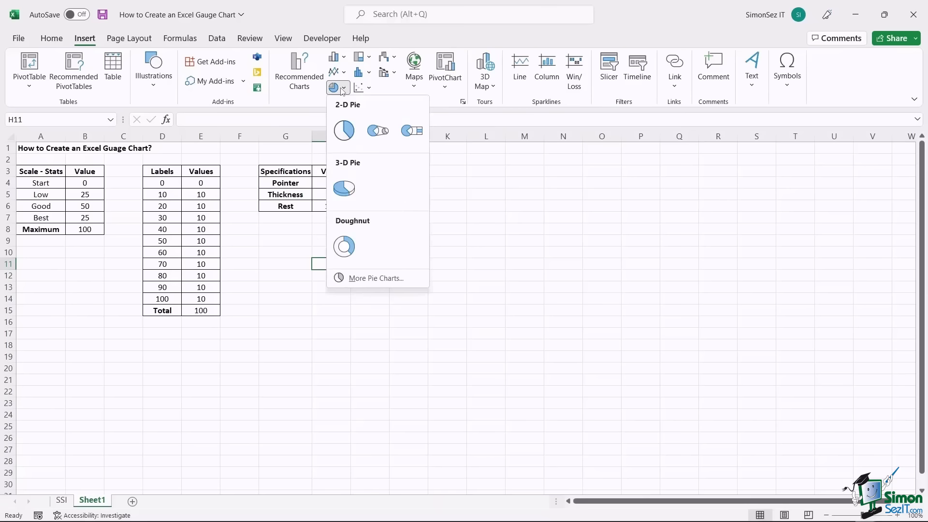
left_click(344, 247)
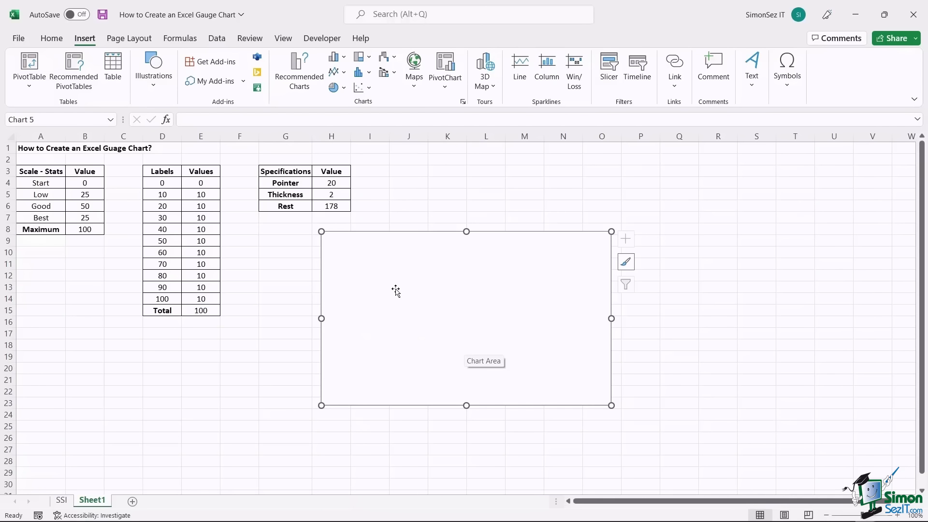
- Through Select Data, add a series named Table 1 with values =Sheet1!$B$4:$B$8
right_click(395, 290)
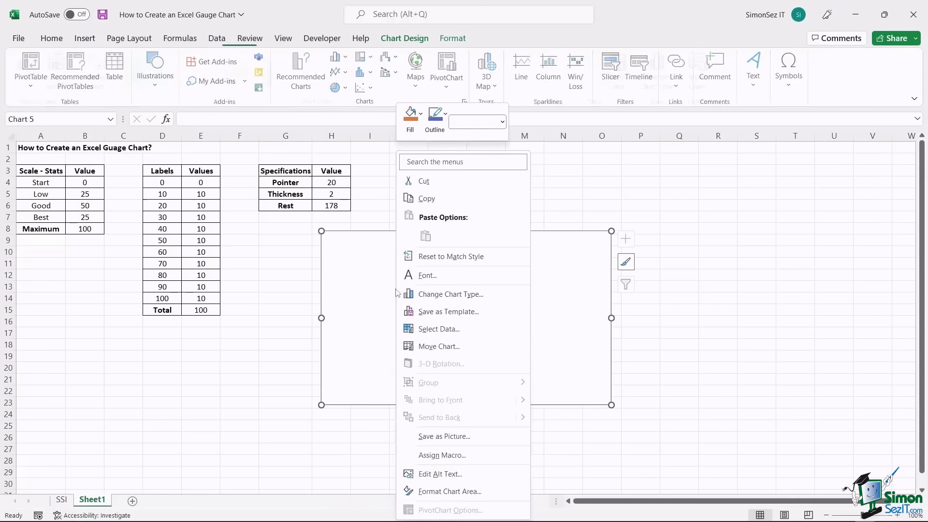
left_click(456, 330)
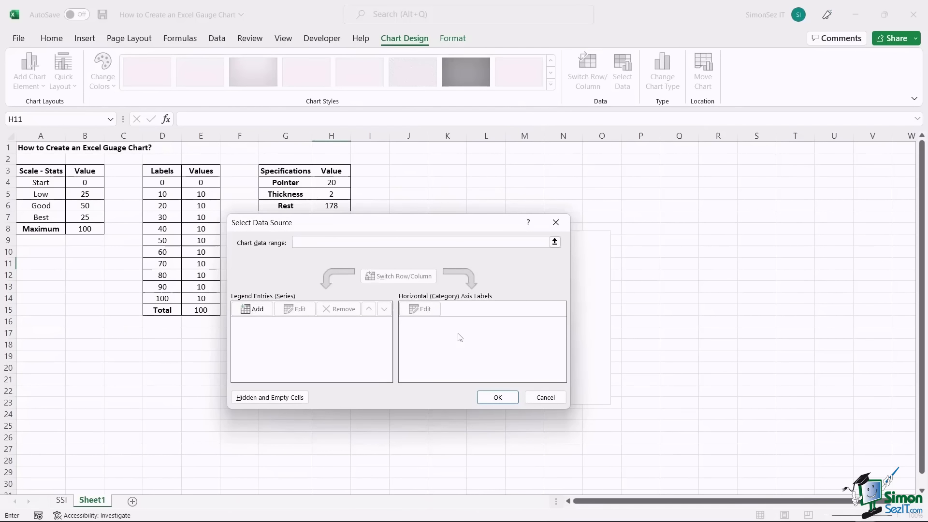
left_click(258, 310)
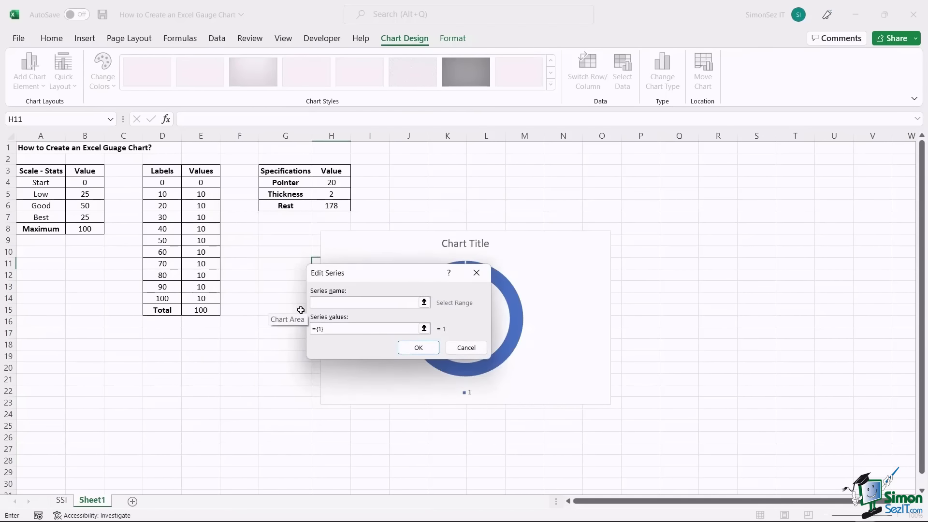
type("Table 1")
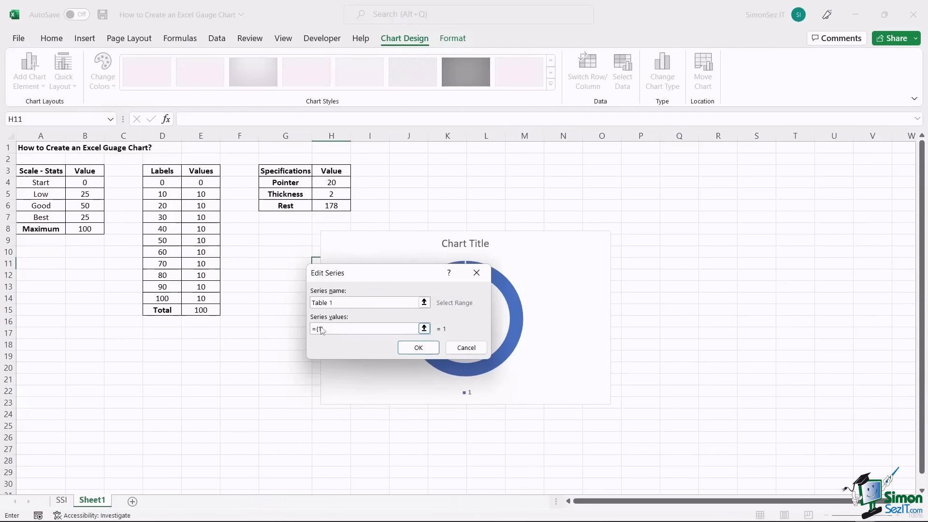
left_click(334, 329)
key("BackSpace")
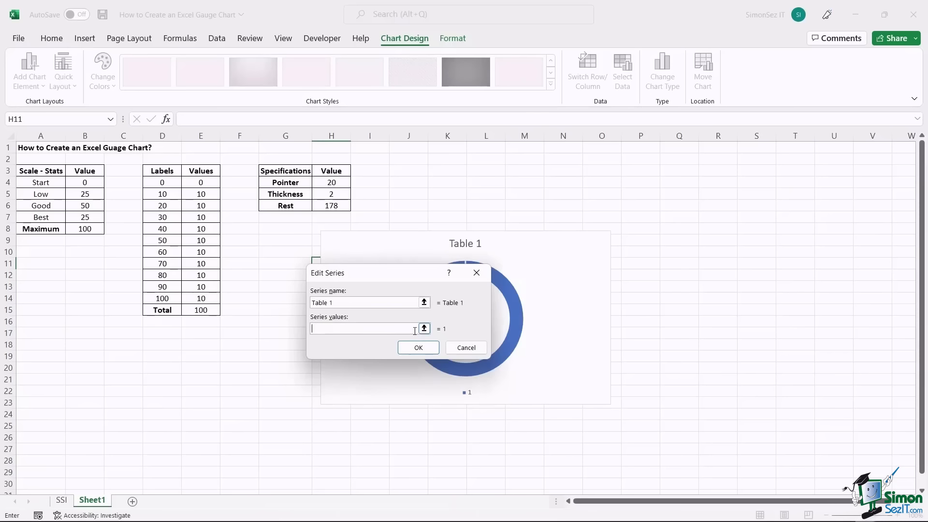
left_click(424, 329)
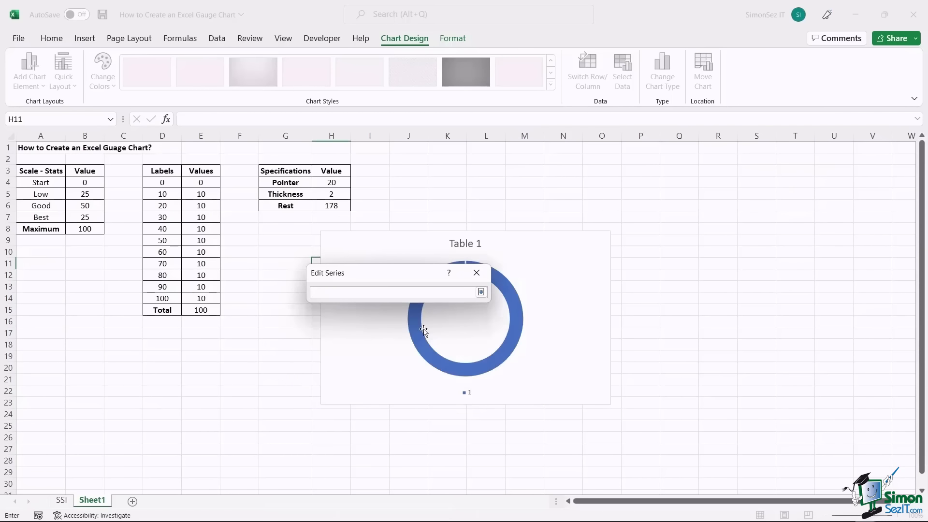
left_click(94, 185)
left_click_drag(95, 189, 94, 229)
left_click(481, 292)
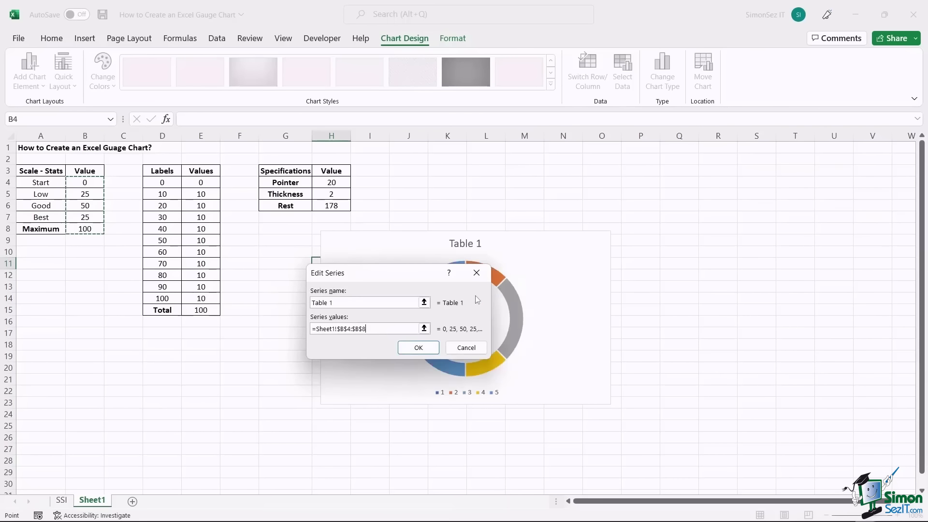
left_click(418, 347)
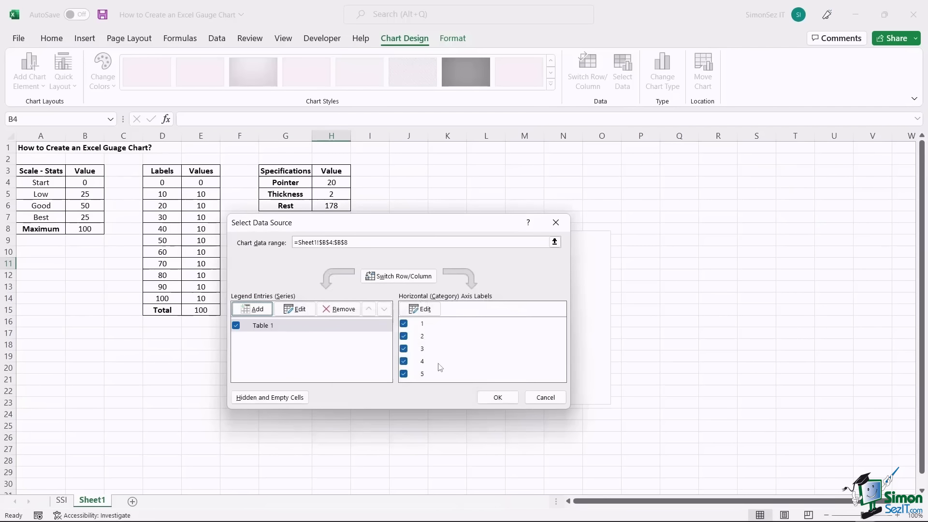
left_click(499, 399)
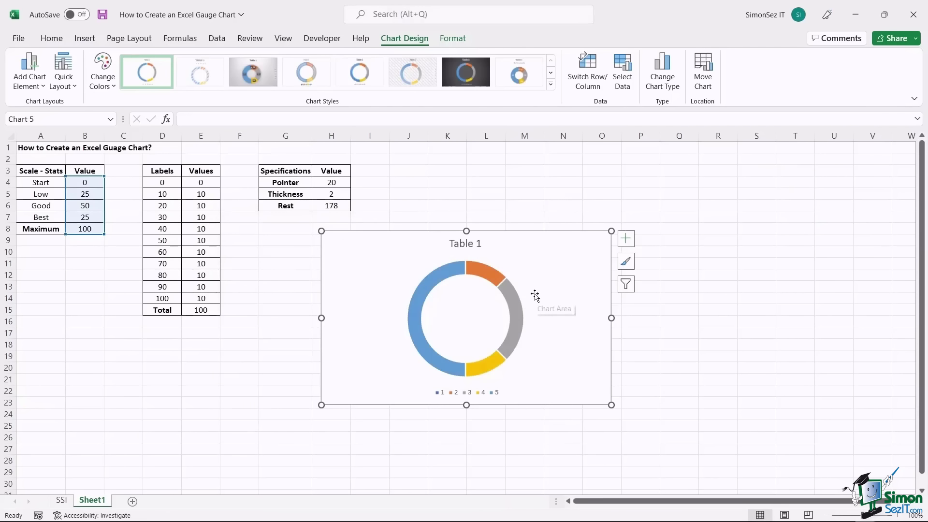
- Set the doughnut series' angle of first slice to 270°
right_click(453, 272)
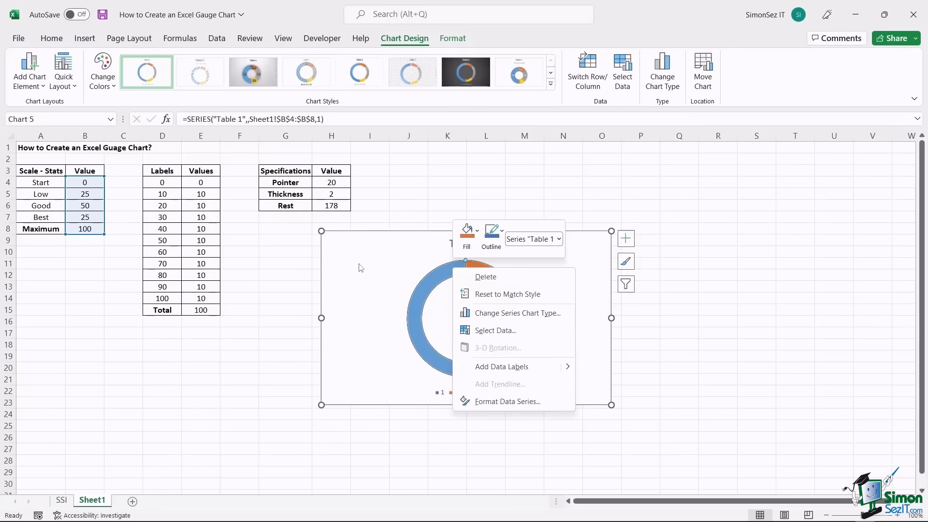
key("Escape")
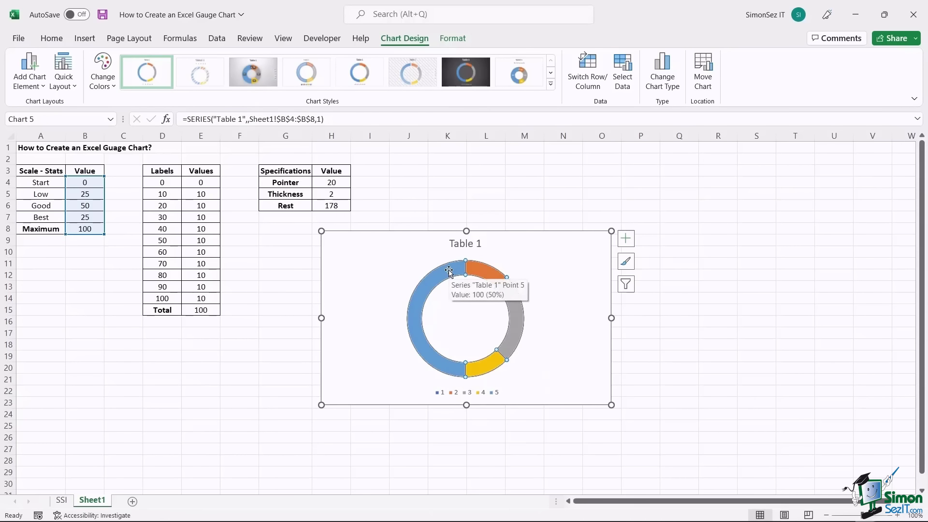
right_click(449, 271)
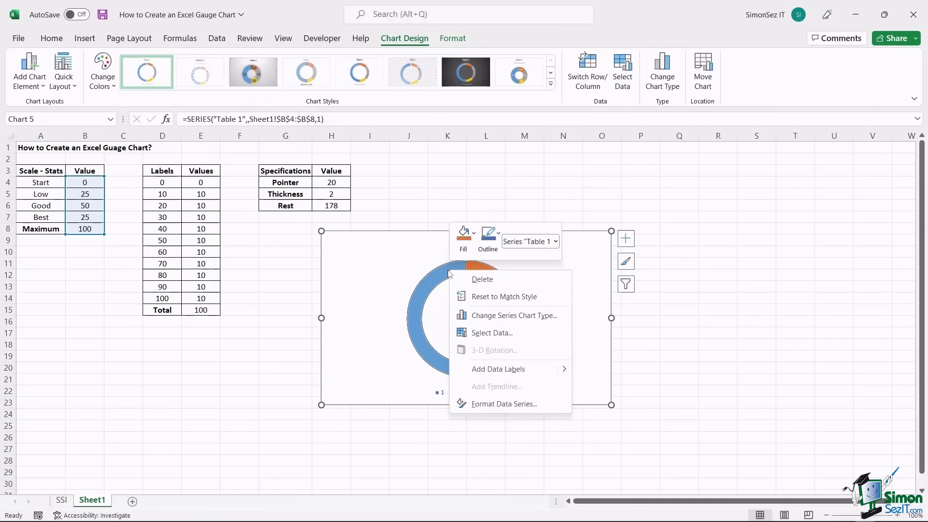
left_click(533, 405)
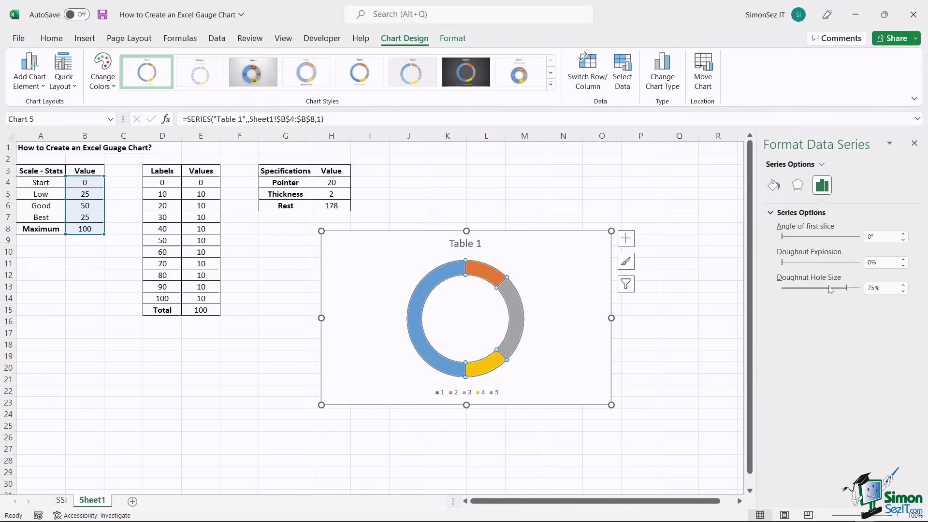
left_click(880, 237)
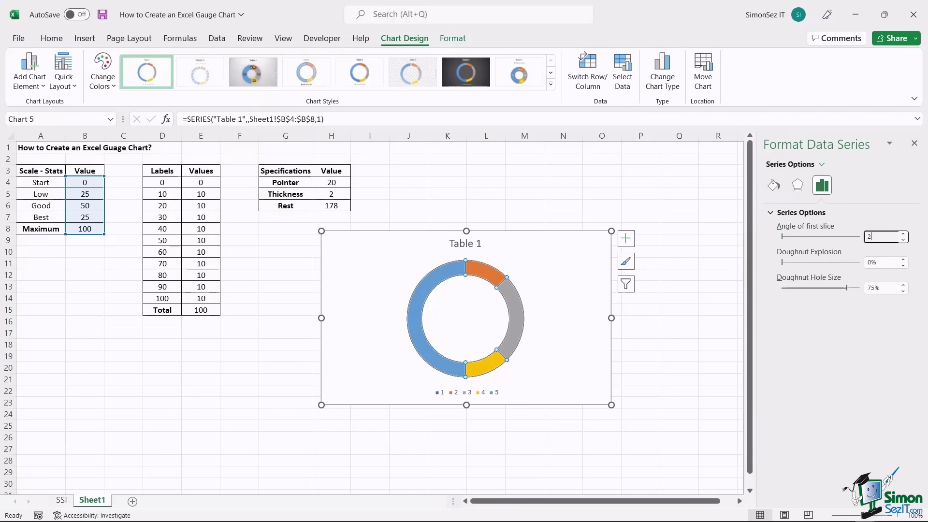
type("270")
key("Return")
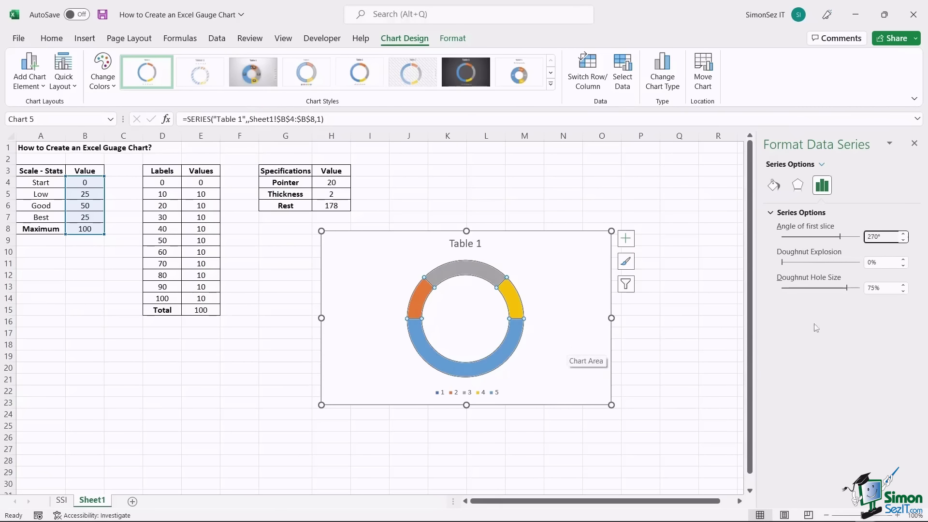
- Try a 70% doughnut hole size, then return it to 75%
left_click(903, 292)
left_click(903, 292)
left_click(903, 292)
left_click(903, 292)
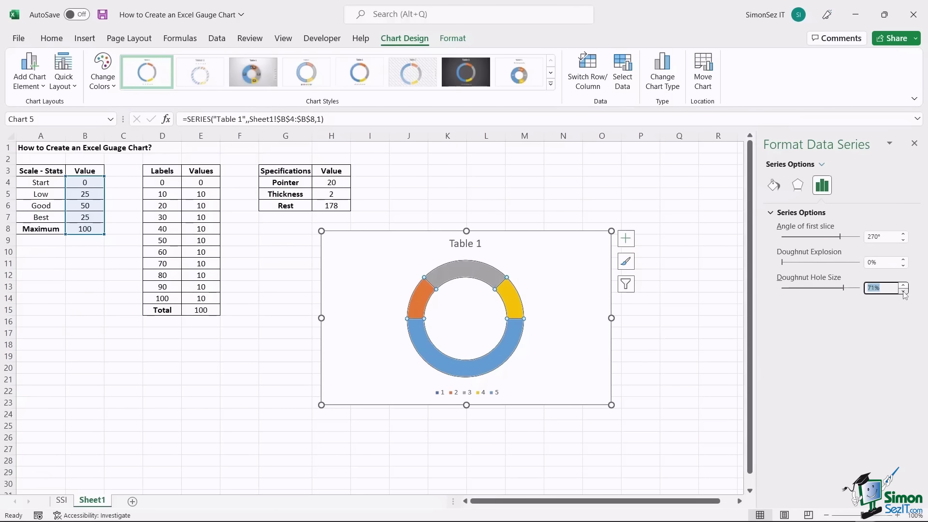
left_click(903, 292)
left_click(904, 285)
left_click(904, 285)
left_click(904, 284)
left_click(904, 285)
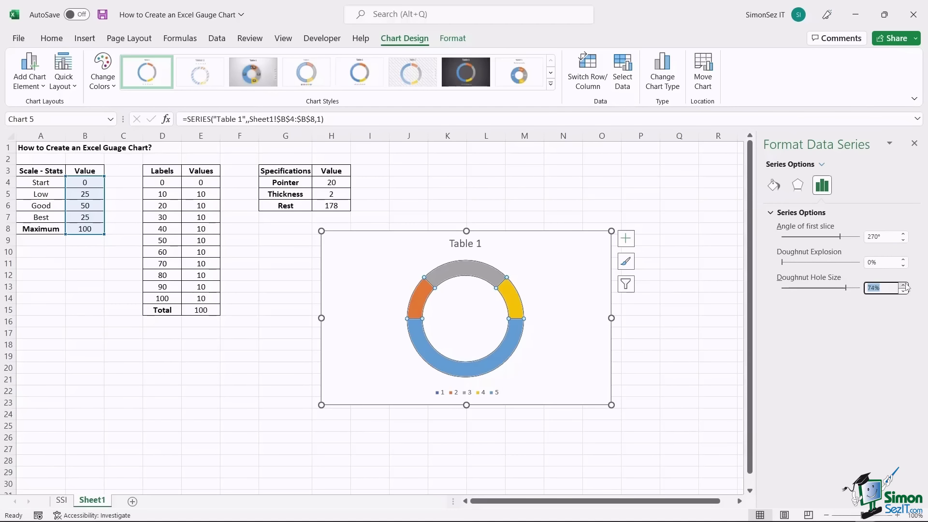
left_click(903, 285)
left_click(552, 354)
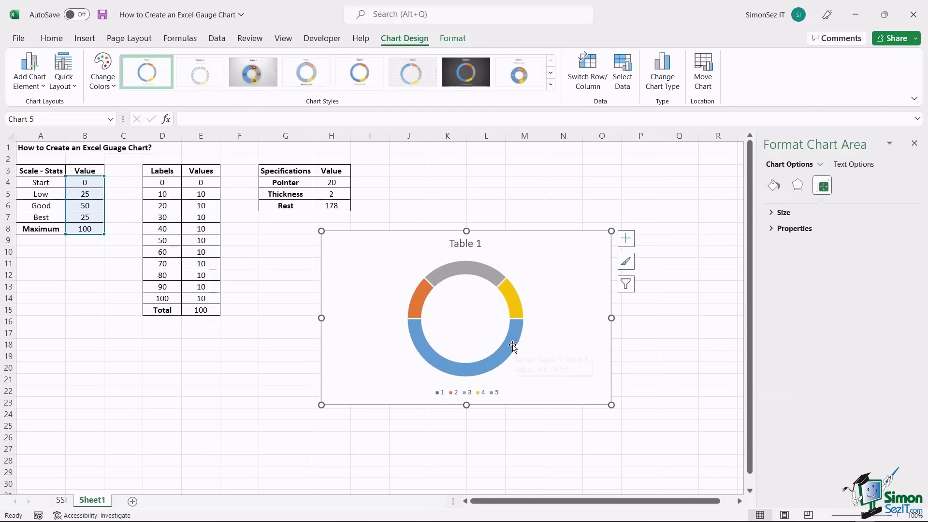
- Give the large blue bottom slice No fill to form a half gauge
left_click(513, 343)
left_click(513, 344)
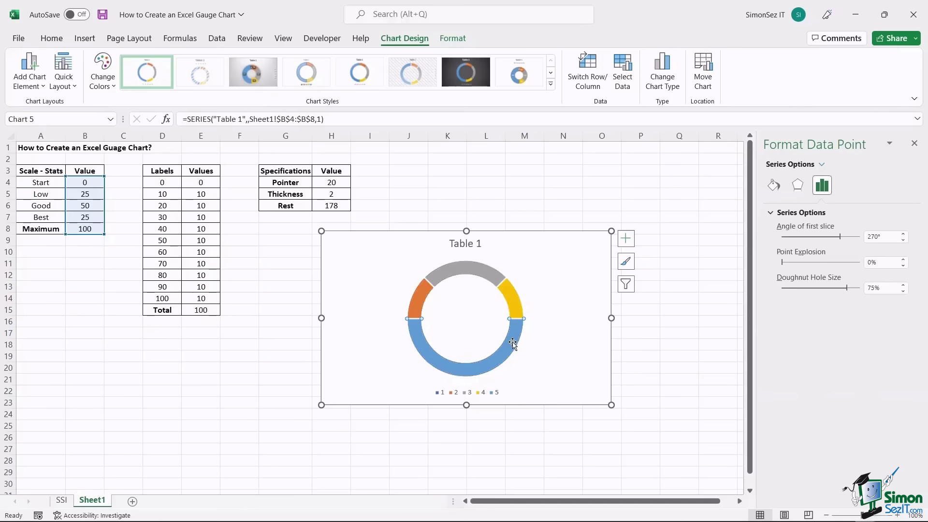
left_click(782, 186)
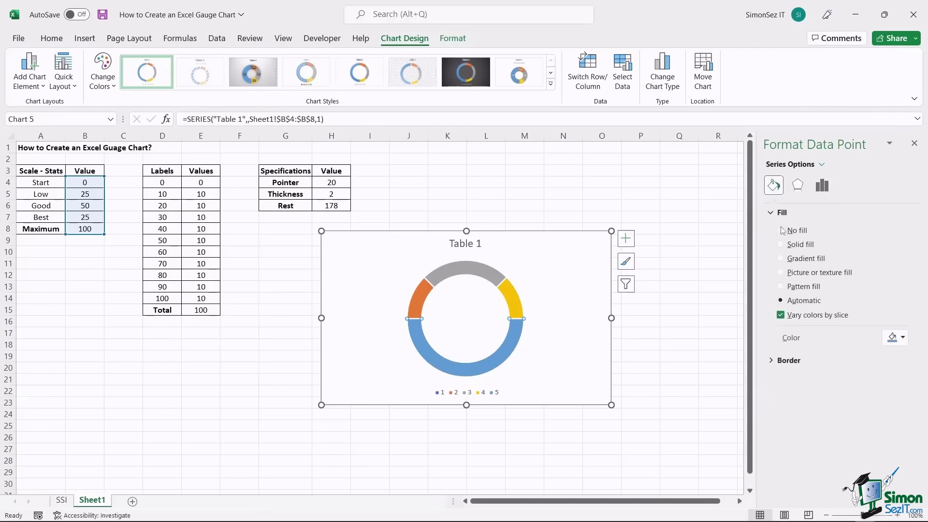
left_click(781, 230)
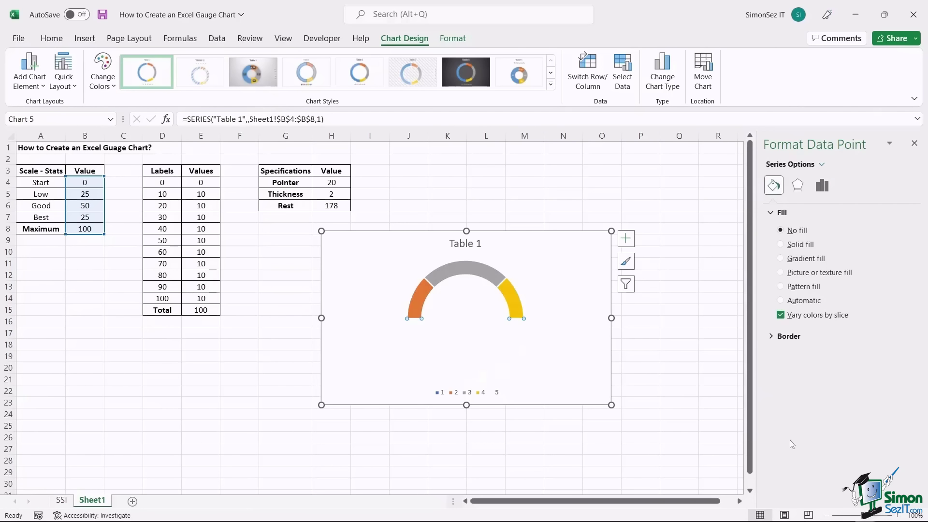
- Review the orange Low slice's colour options without changing them
left_click(419, 294)
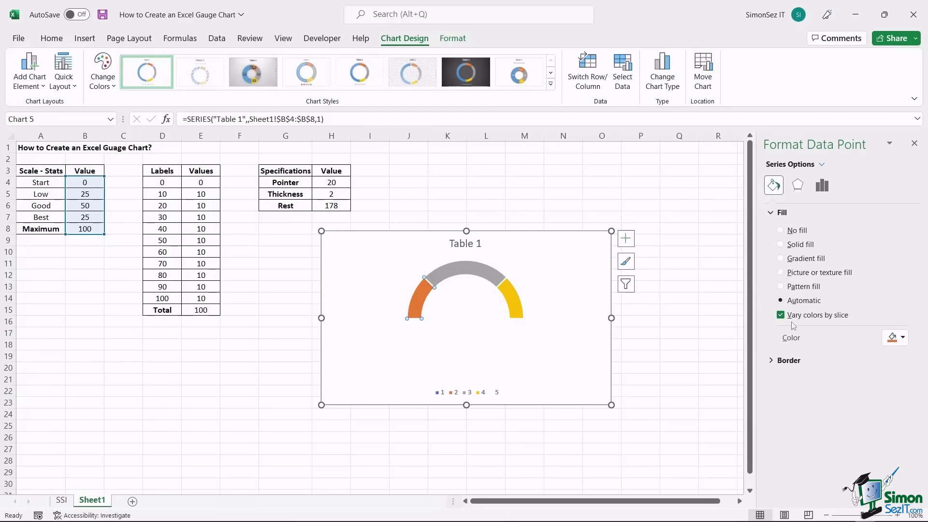
left_click(902, 338)
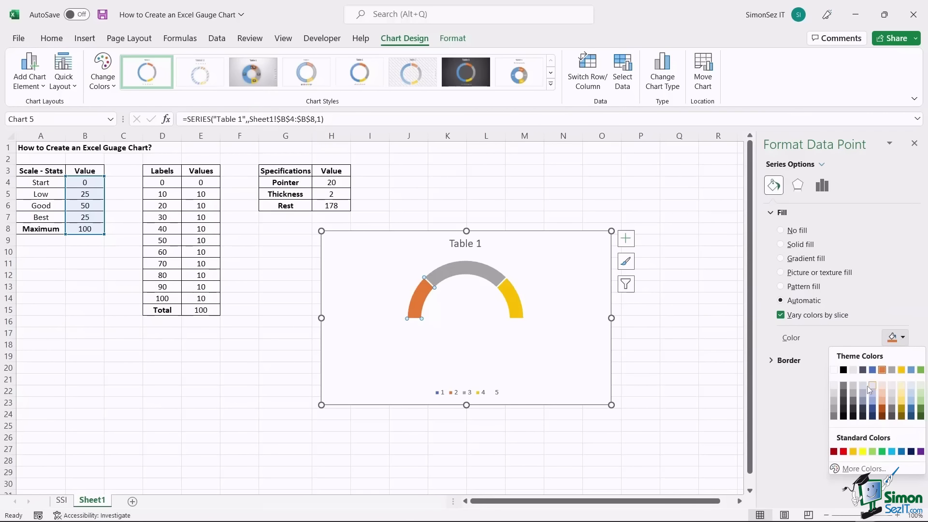
left_click(806, 408)
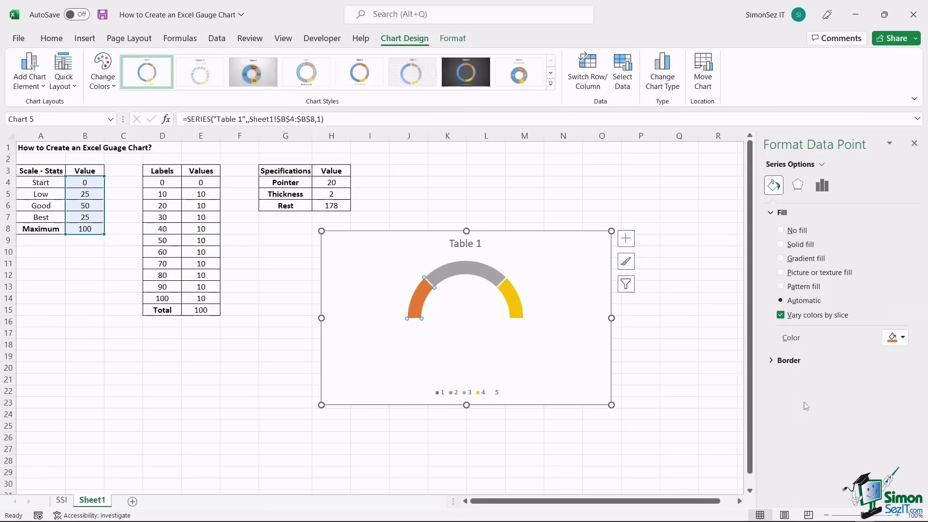
left_click(493, 337)
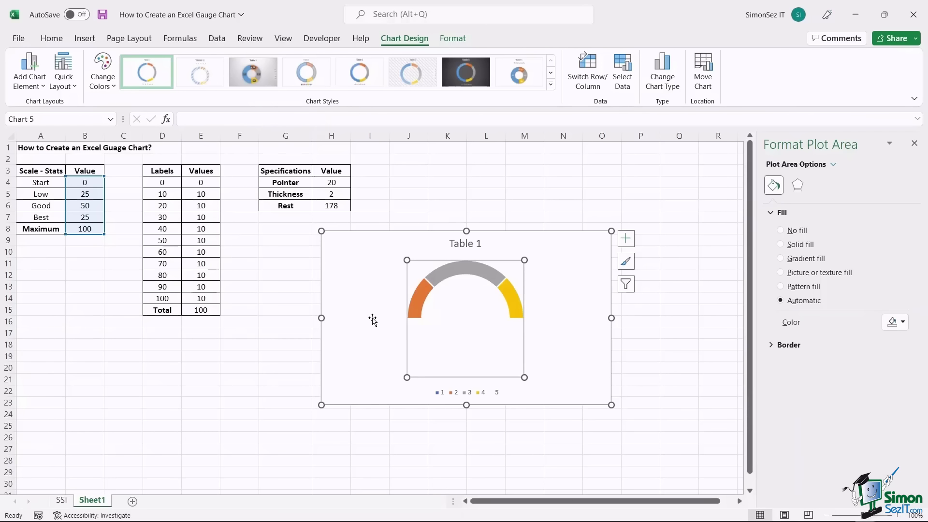
- Add data labels to the gauge chart
left_click(574, 279)
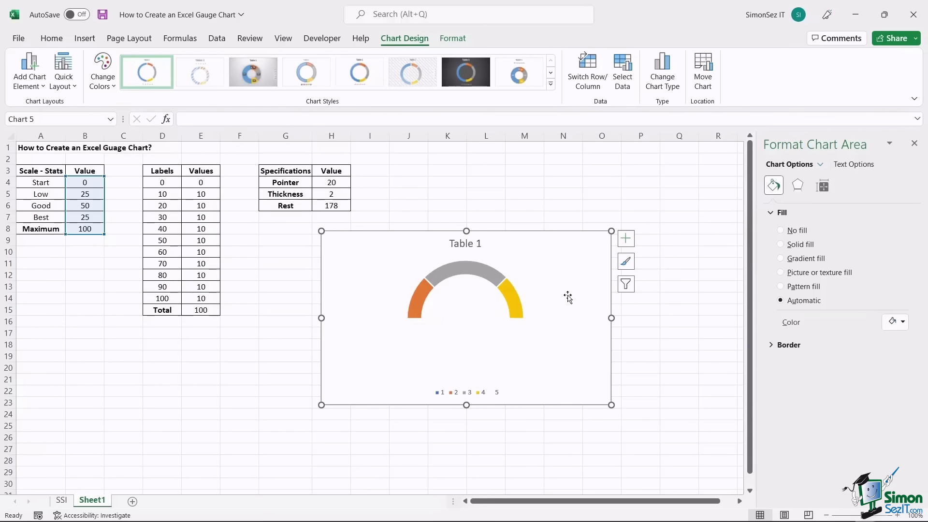
left_click(631, 243)
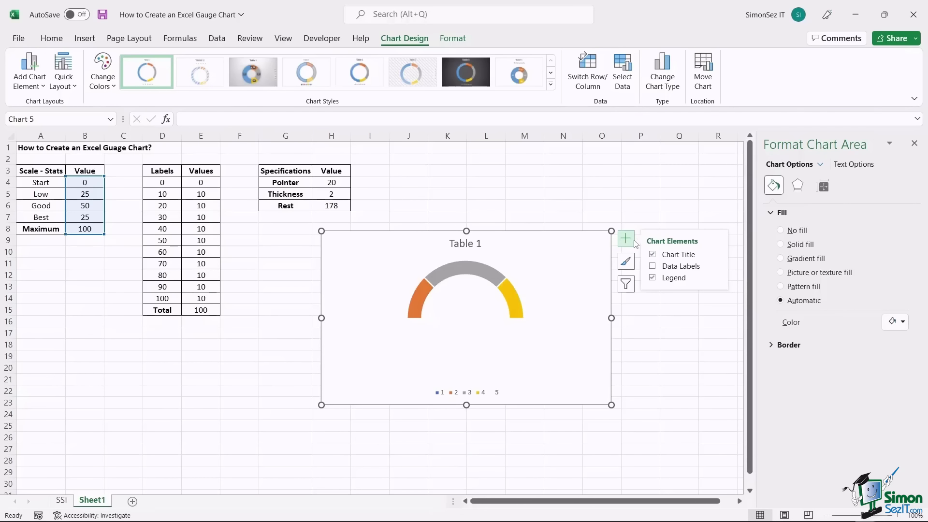
left_click(652, 266)
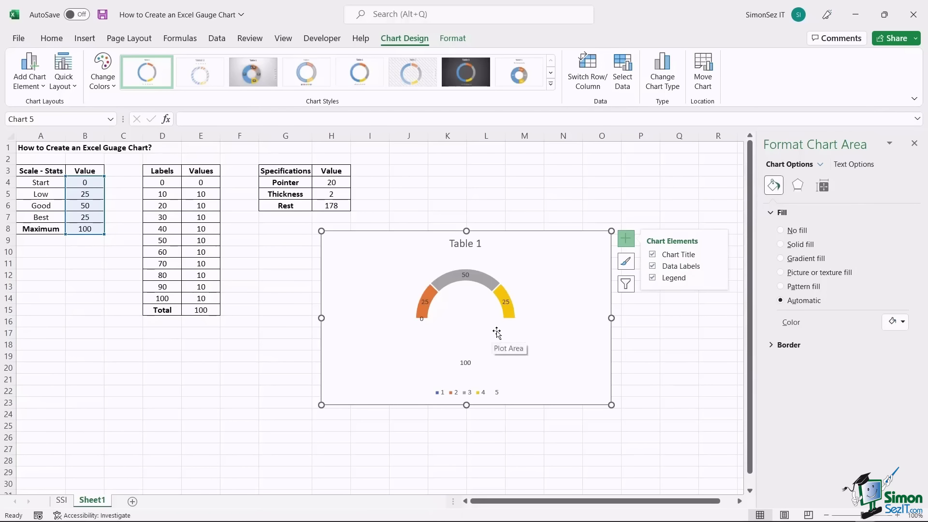
- Take label text from cells A4:A7 and turn off Value and leader lines
right_click(425, 302)
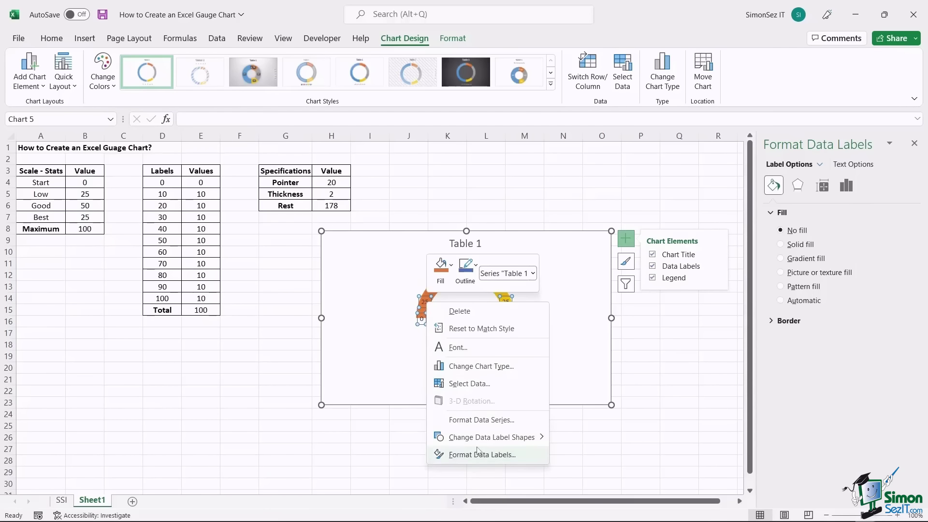
left_click(477, 455)
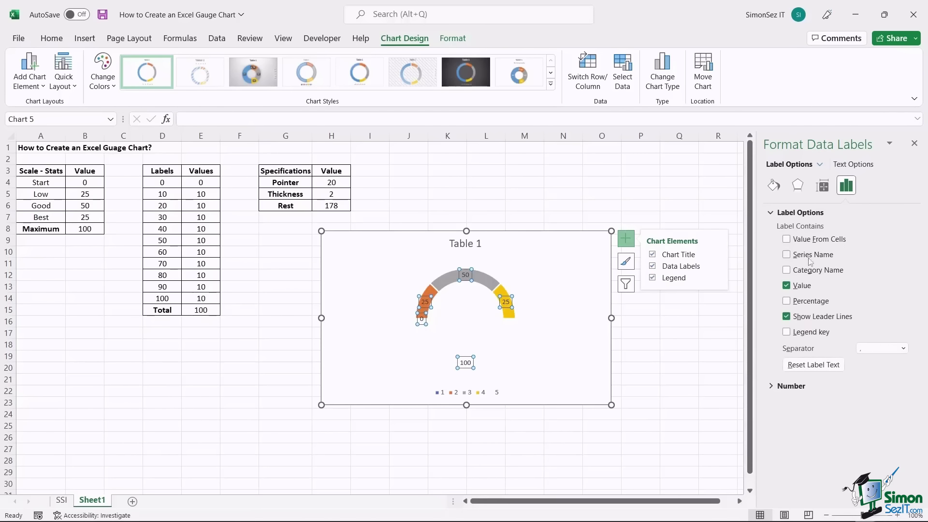
left_click(787, 240)
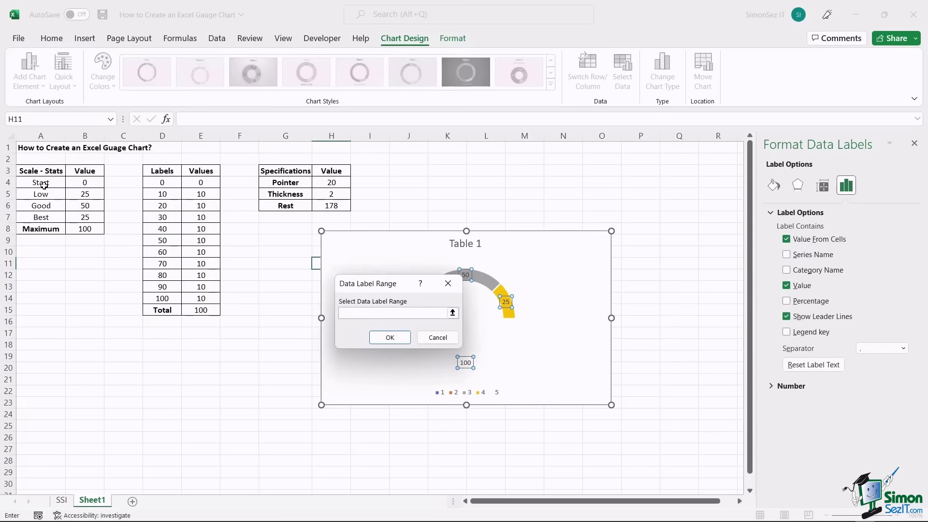
left_click_drag(44, 184, 48, 217)
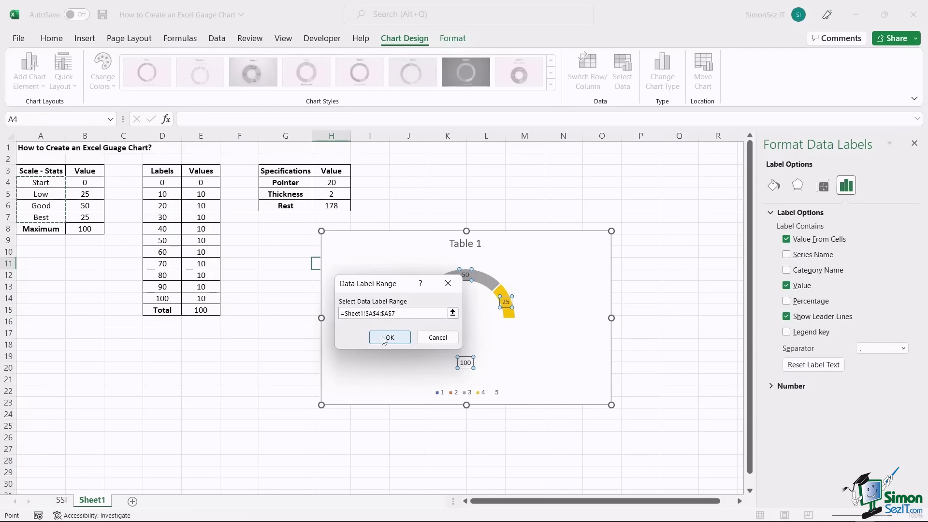
left_click(390, 337)
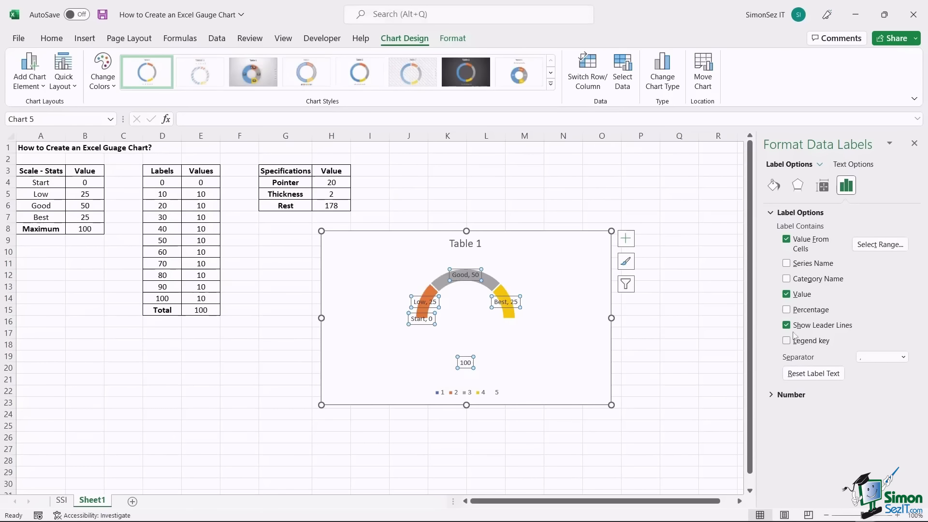
left_click(787, 294)
left_click(787, 326)
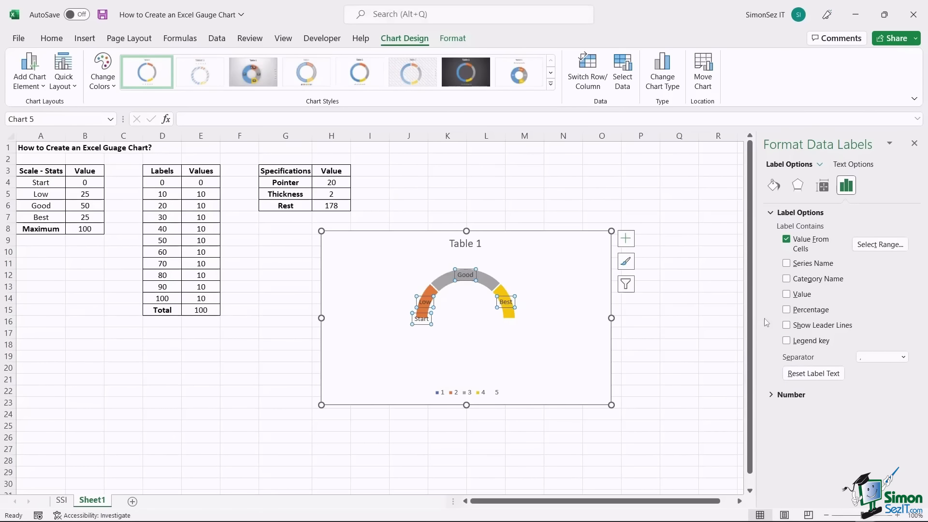
left_click(484, 361)
left_click(414, 339)
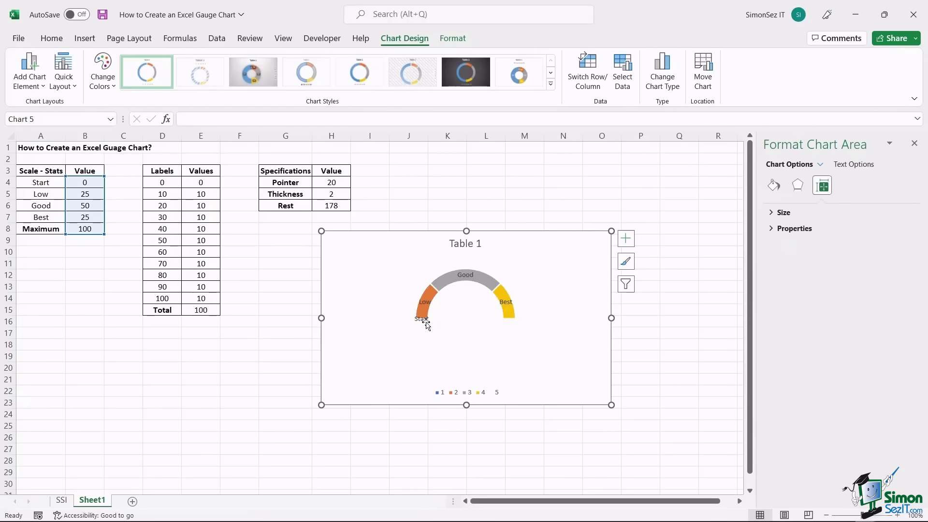
- Delete the Start label, the legend and the Table 1 chart title
left_click(427, 321)
left_click(424, 319)
key("Delete")
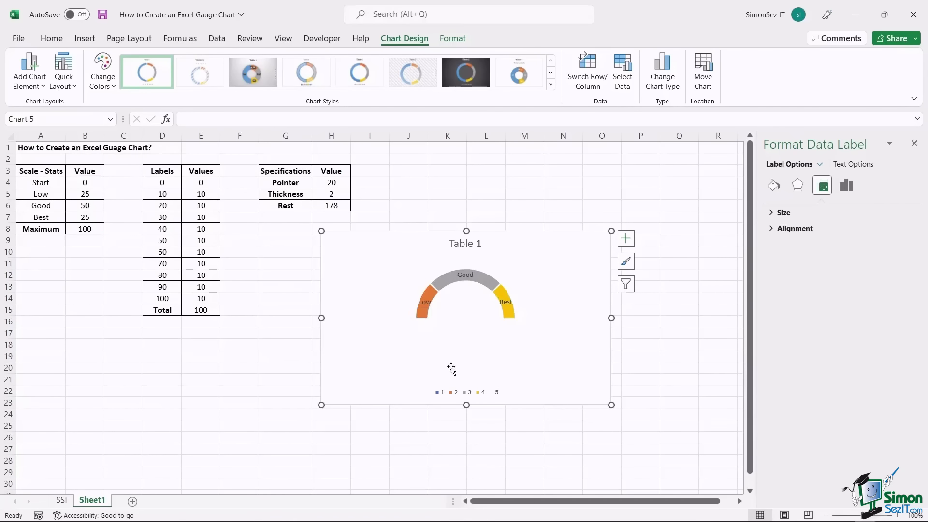
left_click(476, 391)
key("Delete")
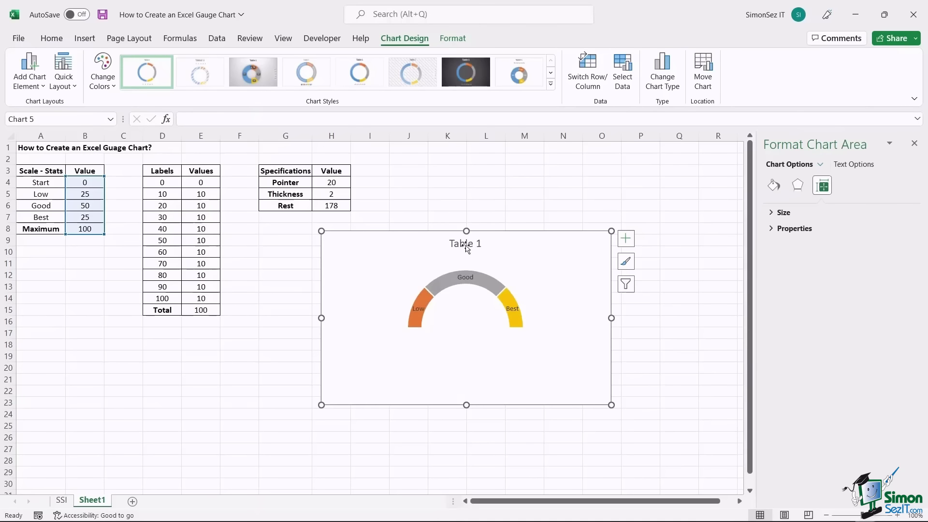
left_click(465, 243)
key("Delete")
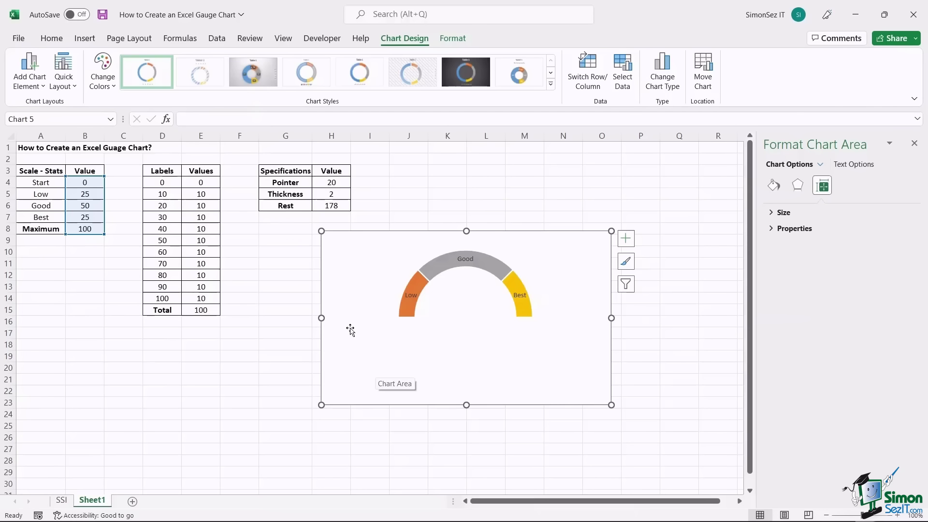
right_click(348, 289)
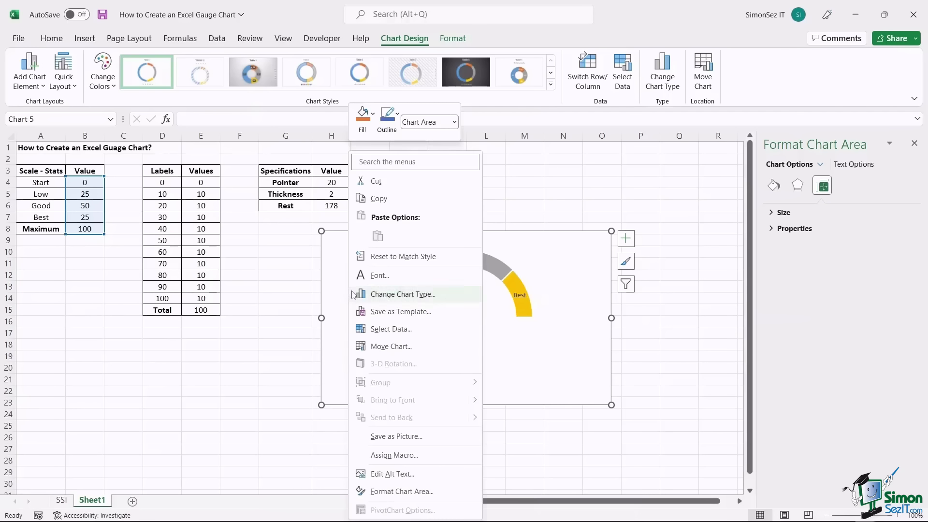
- Add a series named Pointer with values =Sheet1!$H$4:$H$6
left_click(387, 330)
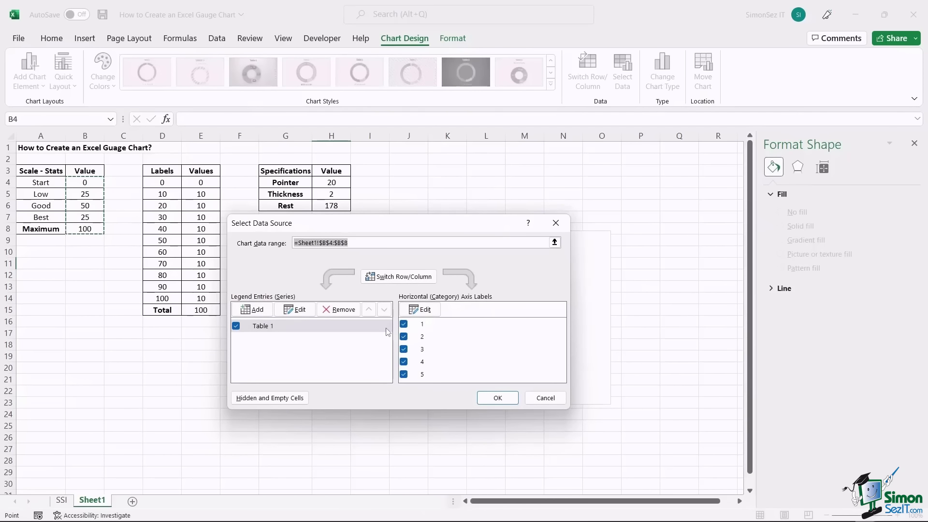
left_click(253, 309)
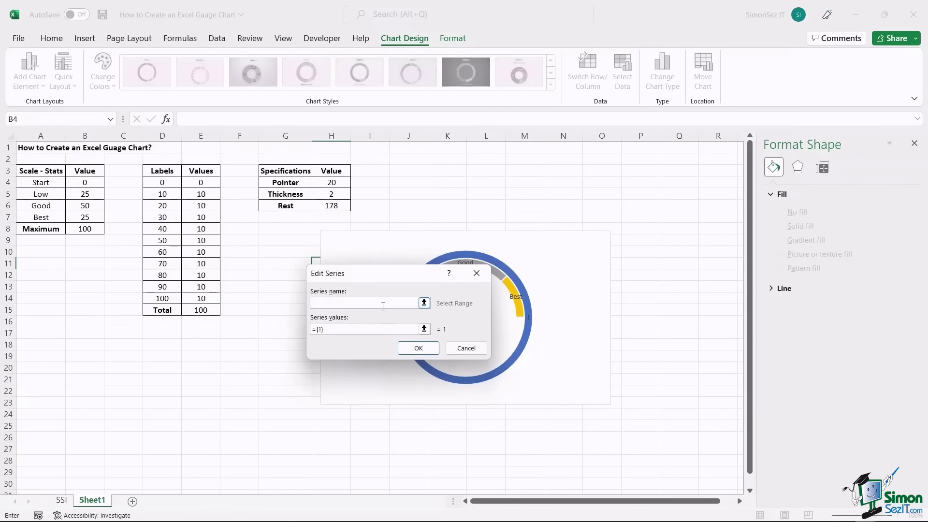
type("r")
left_click(369, 329)
left_click_drag(327, 329, 312, 328)
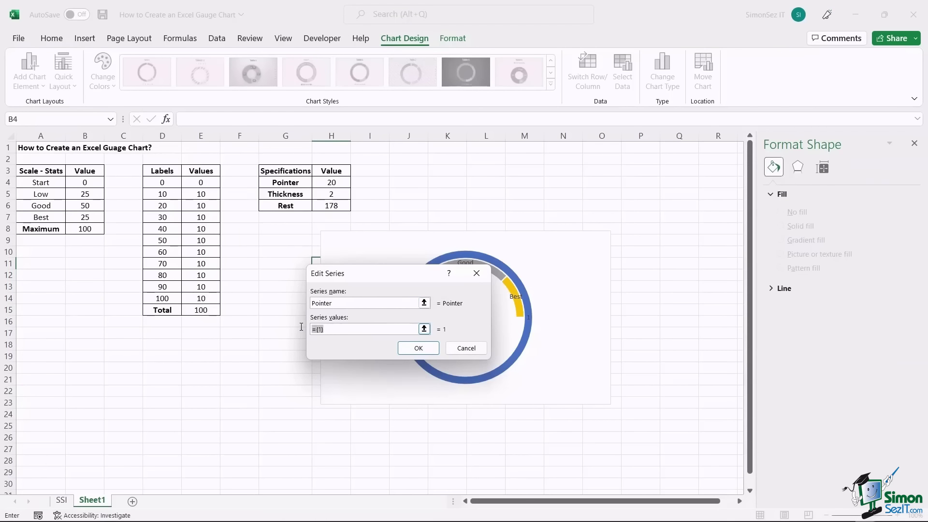
key("BackSpace")
left_click(424, 329)
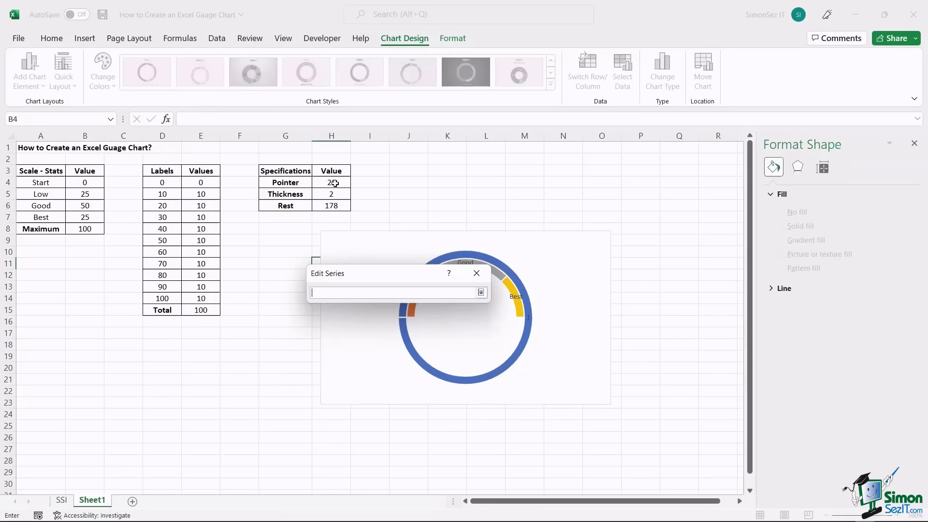
left_click_drag(334, 183, 336, 204)
left_click(481, 292)
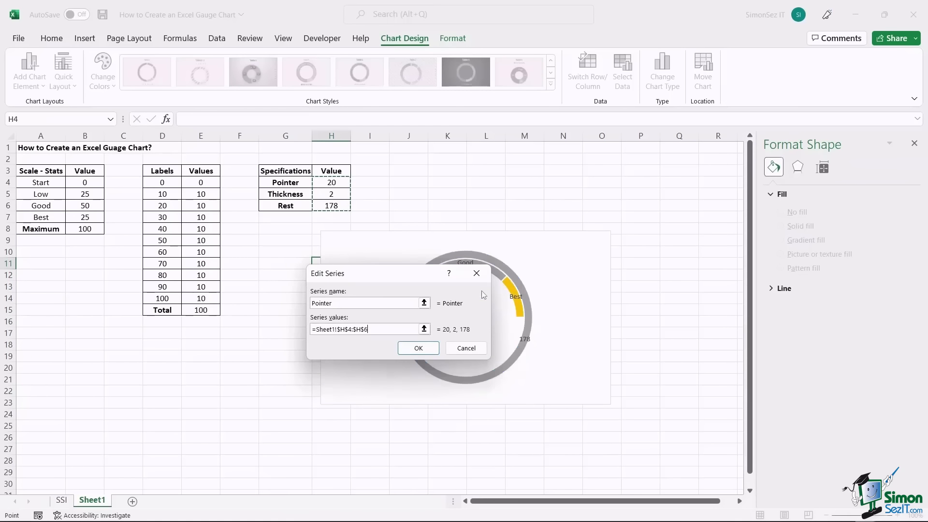
left_click(425, 350)
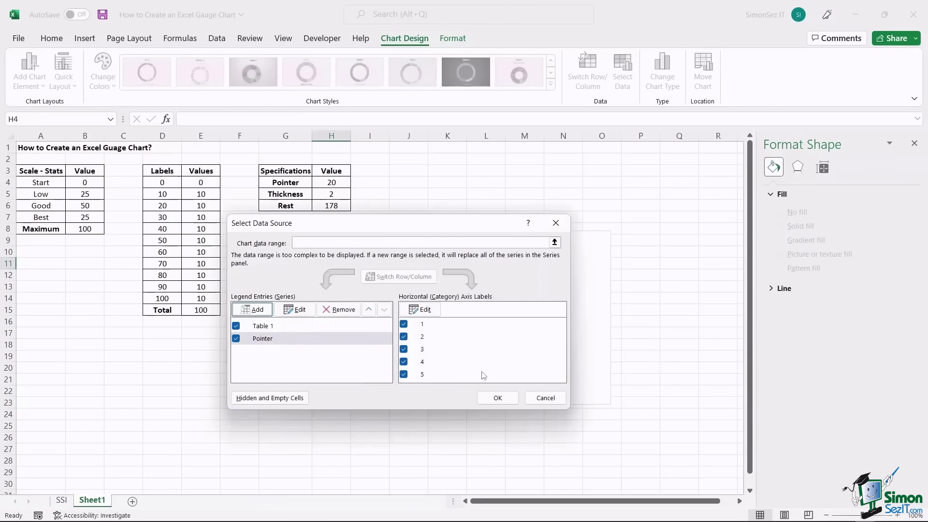
- Make the chart a Combo with the Pointer series plotted as a Pie
left_click(497, 398)
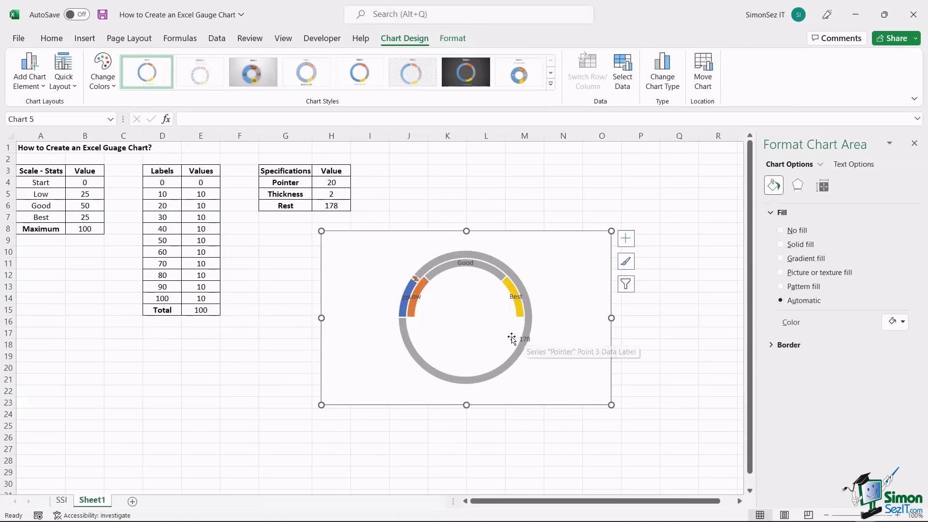
right_click(525, 293)
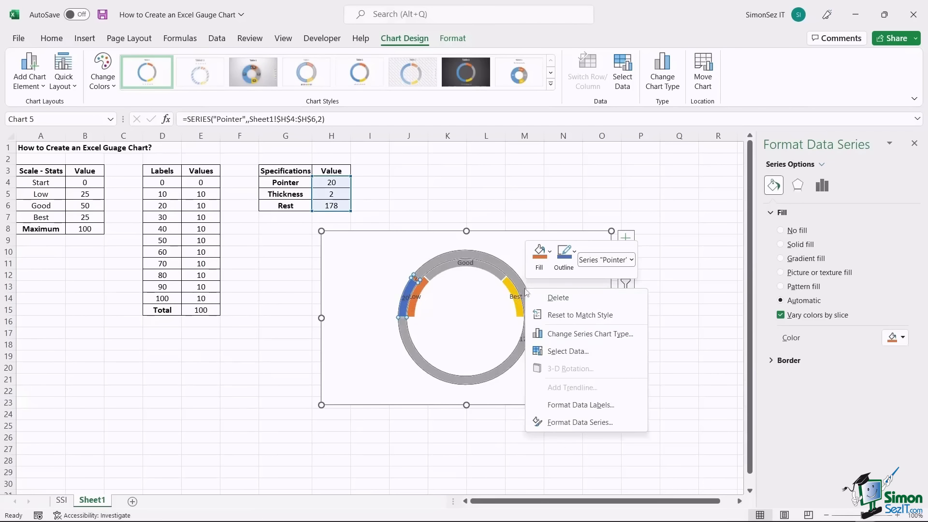
left_click(567, 335)
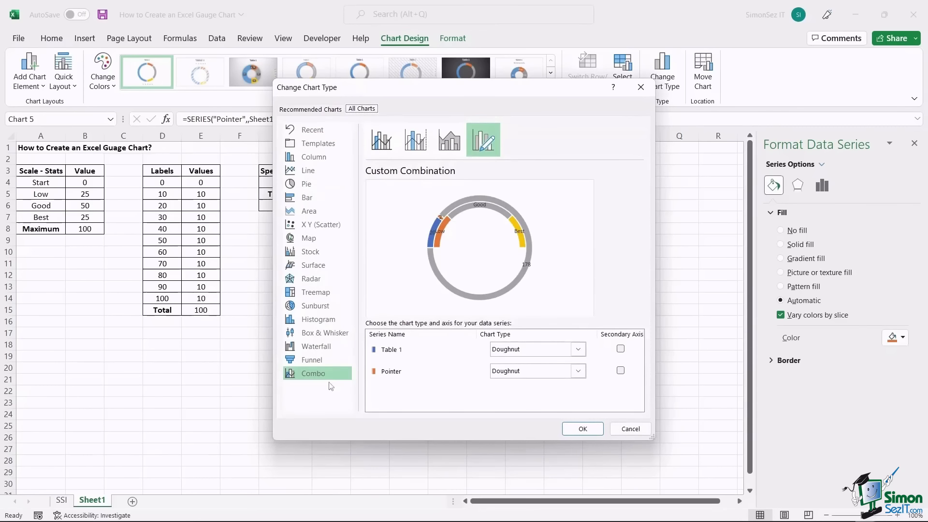
left_click(486, 148)
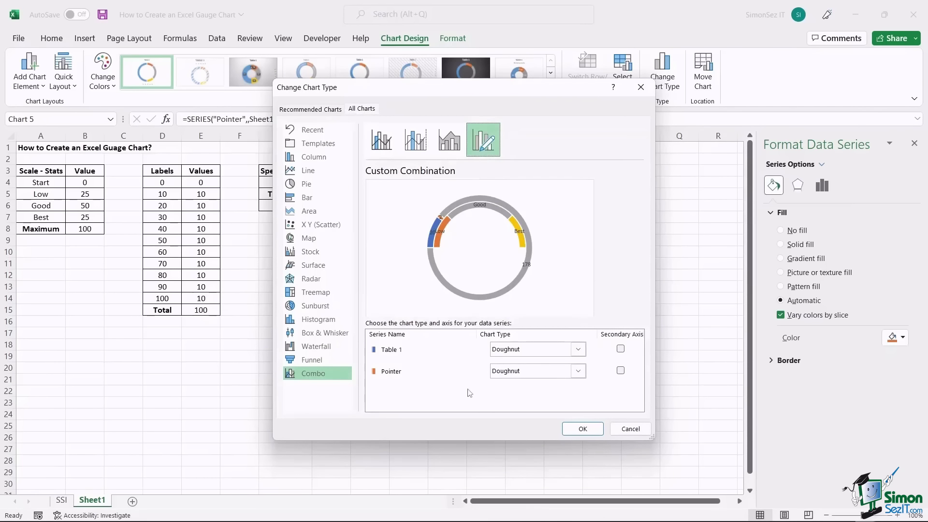
left_click(579, 372)
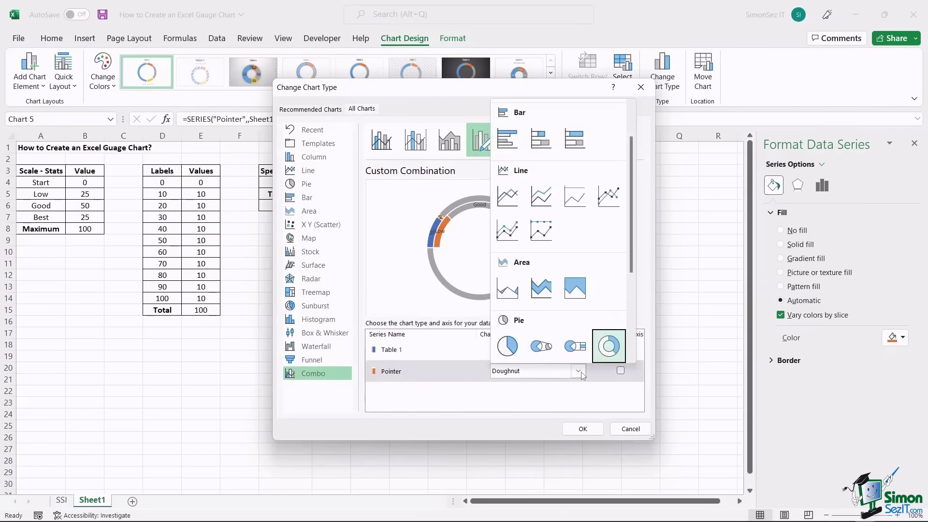
left_click(508, 347)
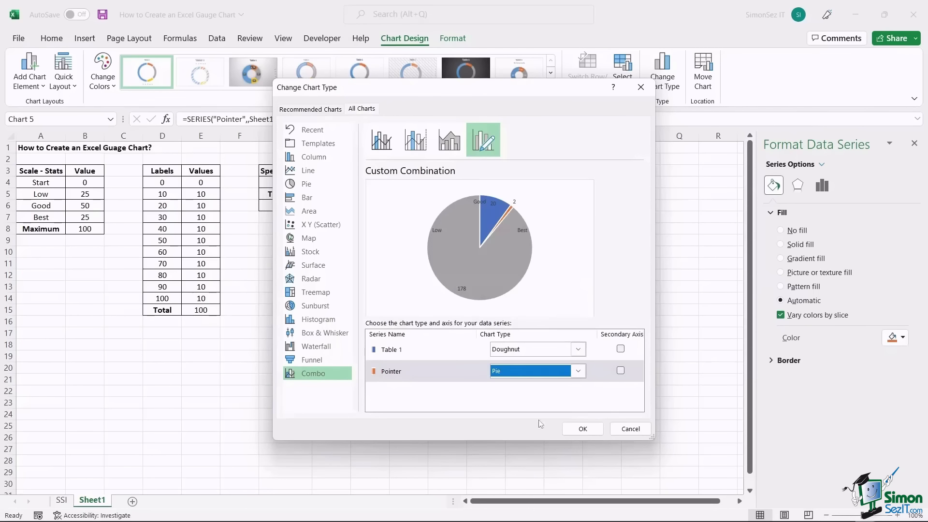
left_click(582, 428)
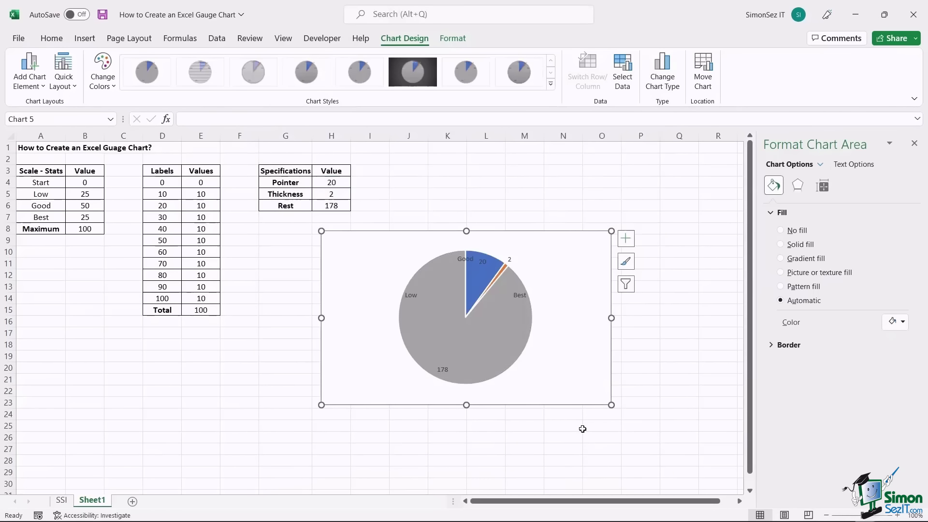
- Set the Pointer pie's angle of first slice to 270°
right_click(504, 342)
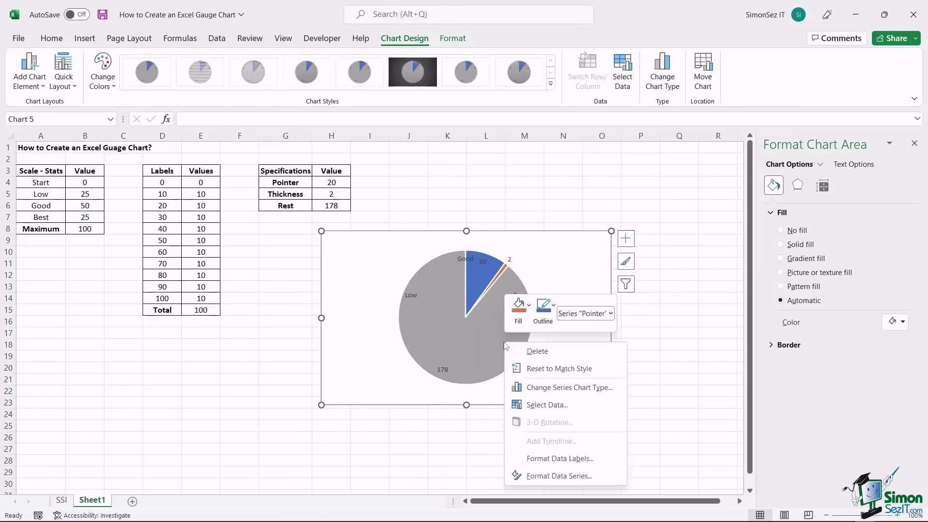
left_click(561, 477)
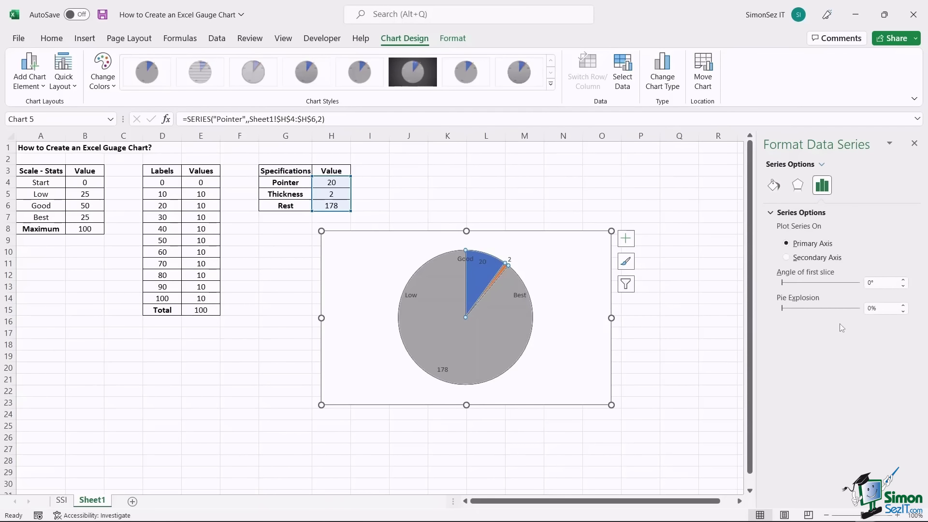
left_click(878, 283)
type("27")
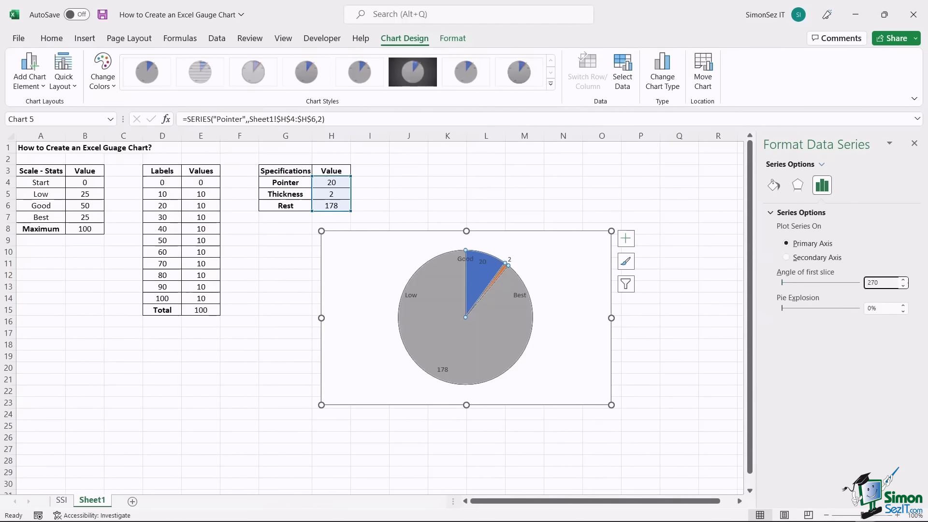
key("Return")
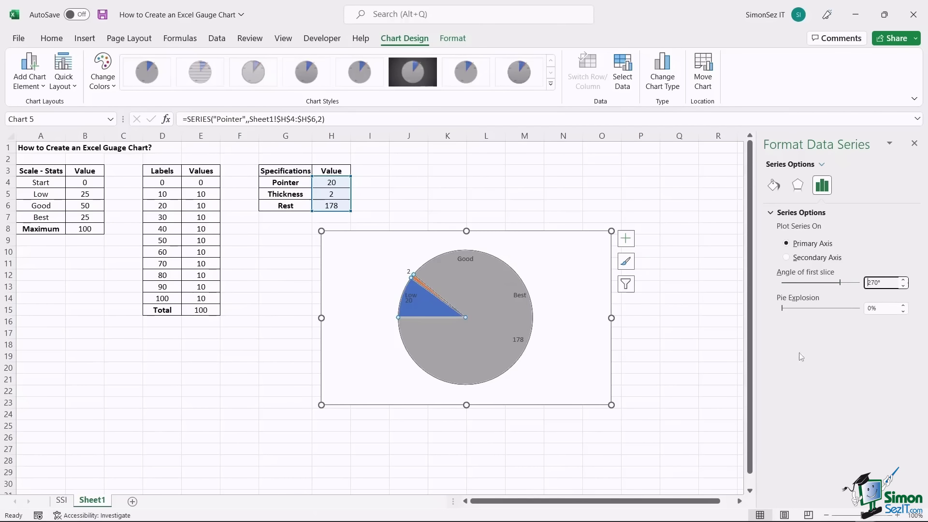
- Give the large pie slices No fill and delete their data labels, leaving a needle
left_click(496, 312)
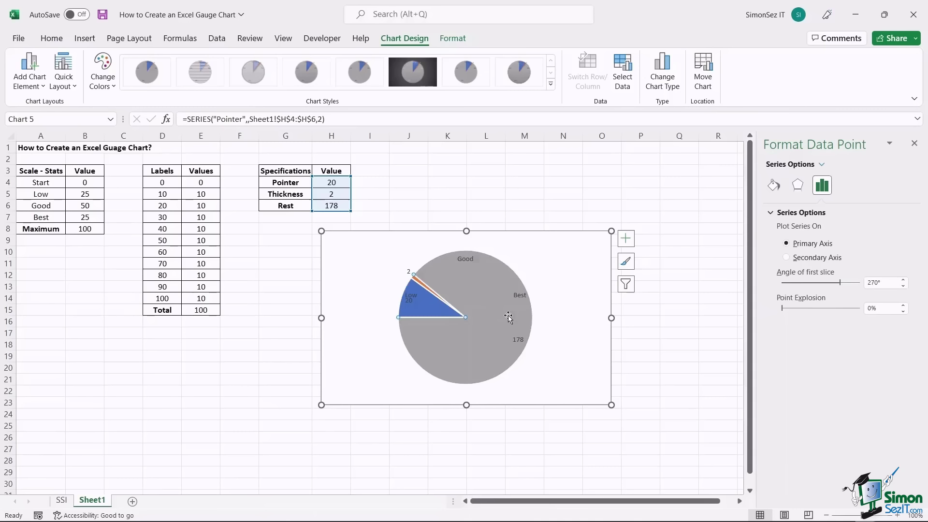
left_click(774, 186)
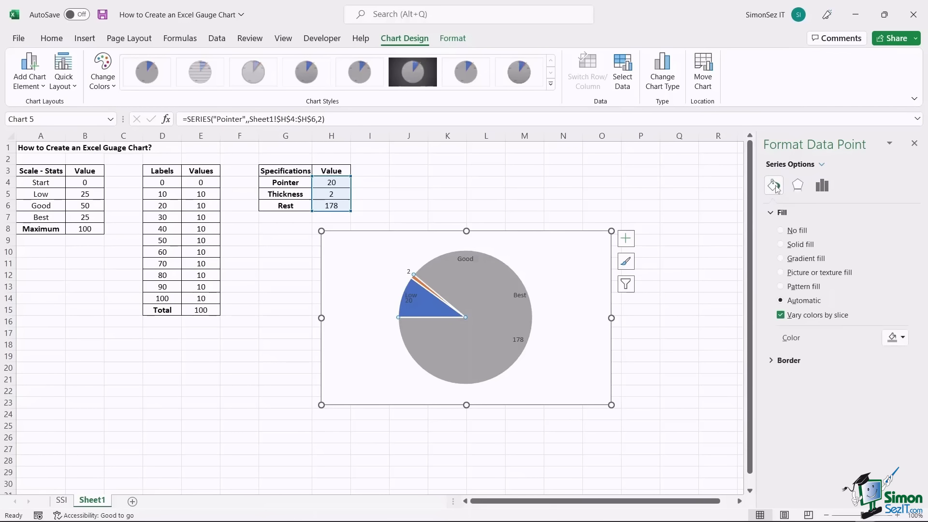
left_click(783, 231)
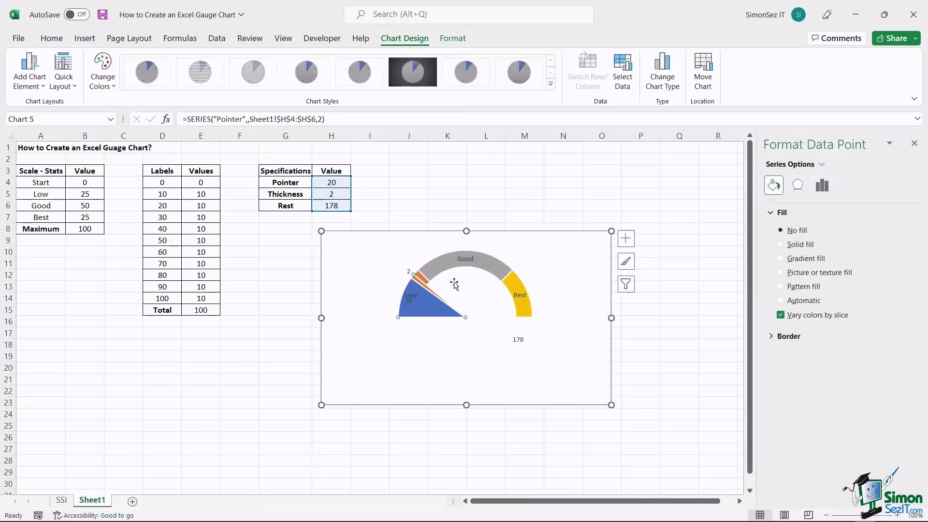
left_click(782, 231)
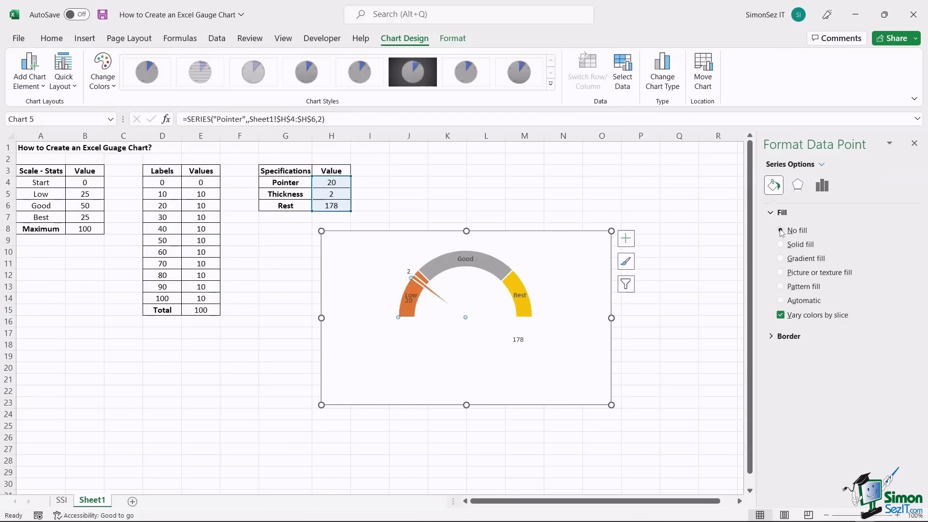
left_click(409, 272)
key("Delete")
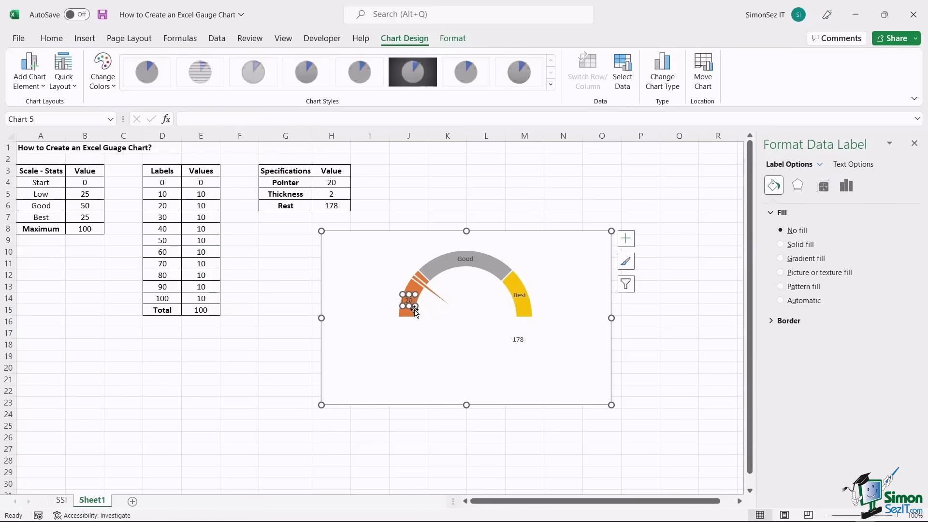
left_click(519, 339)
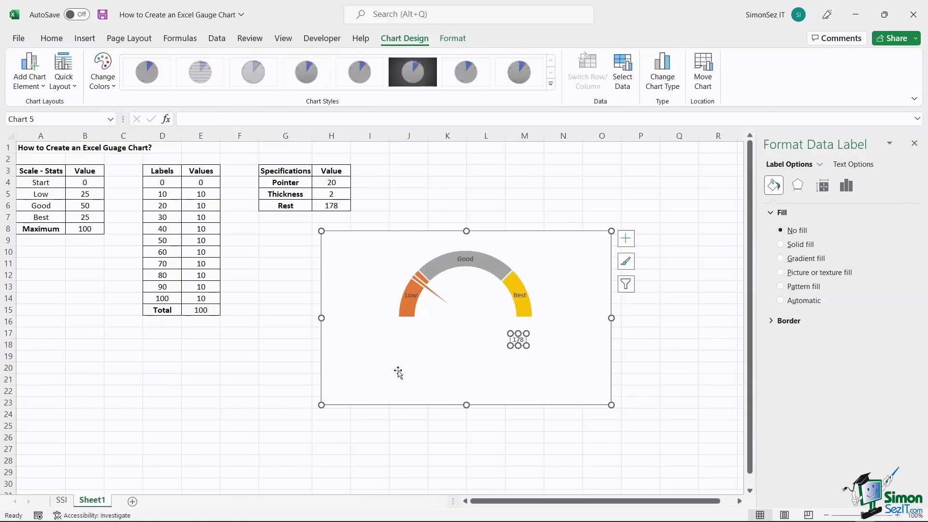
key("Delete")
left_click(362, 366)
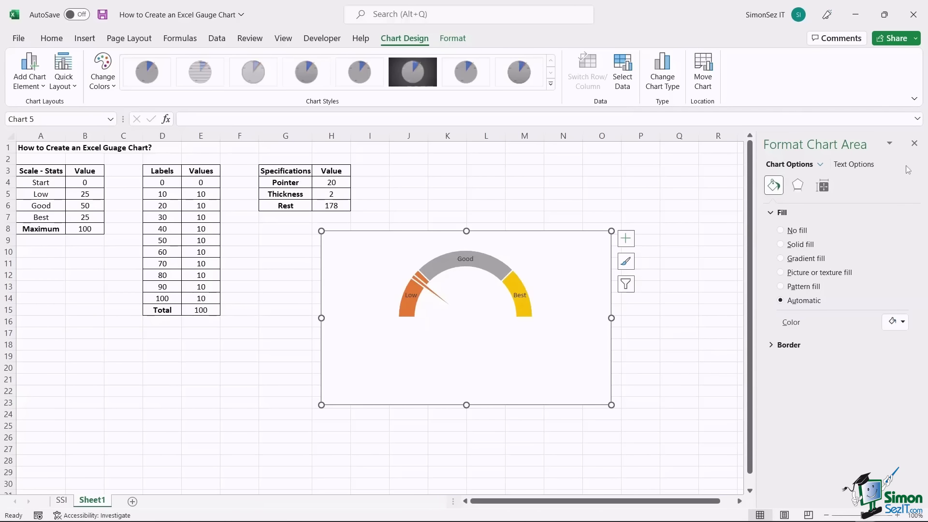
- Change the Pointer value in H4 from 20 to 50
left_click(914, 144)
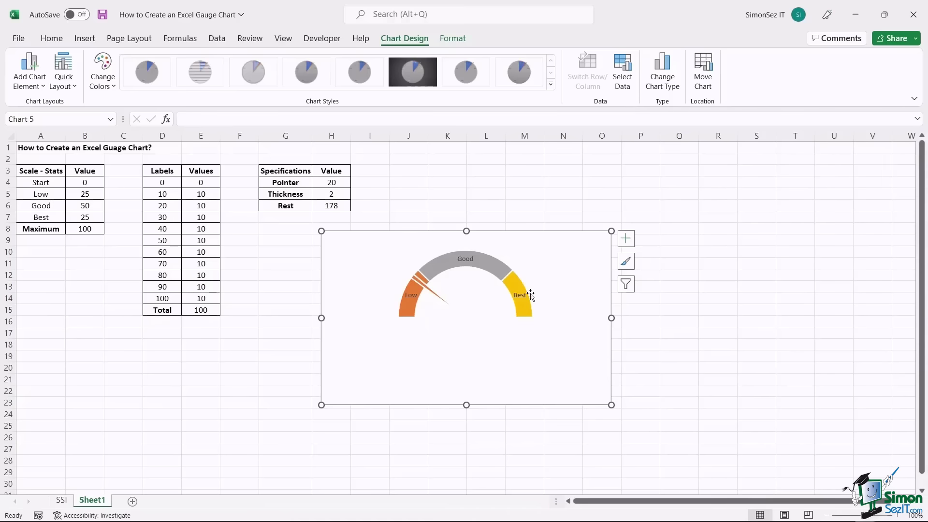
double_click(339, 184)
key("BackSpace")
key("BackSpace")
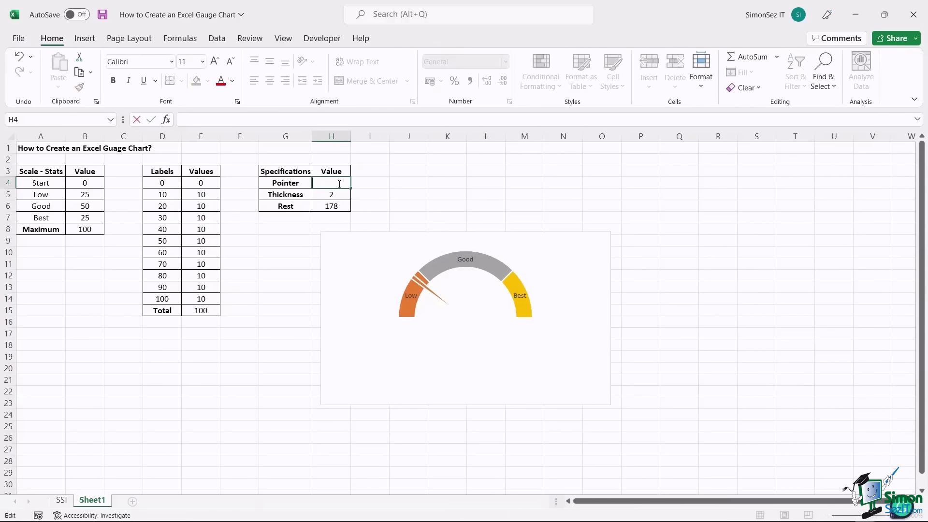
type("50")
key("Return")
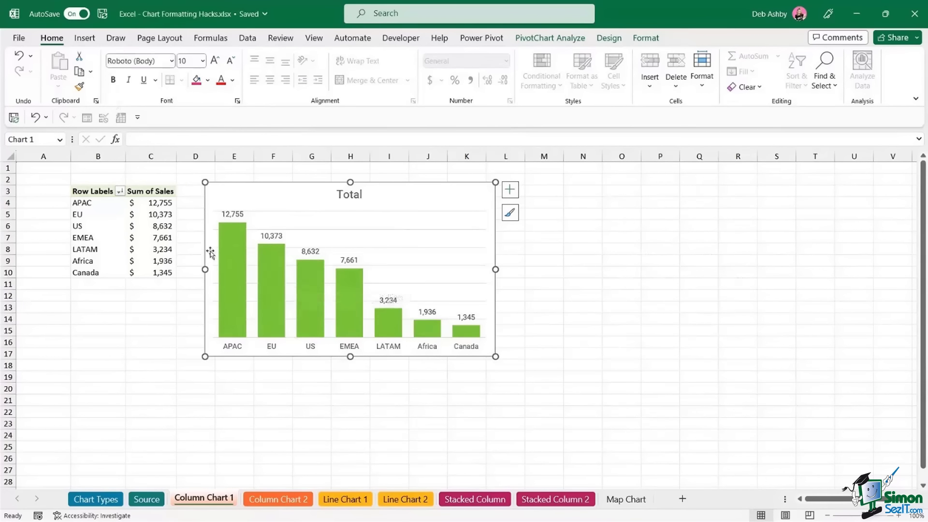
left_click(233, 252)
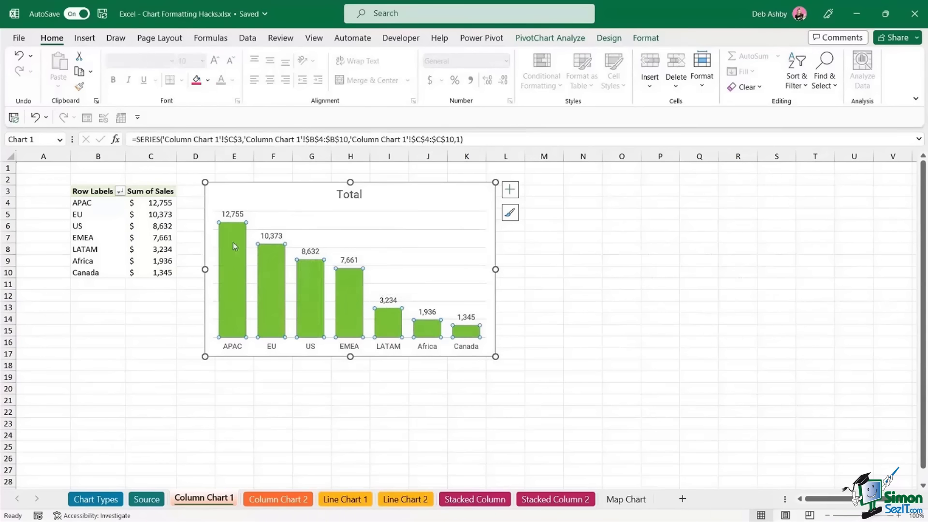
left_click(647, 38)
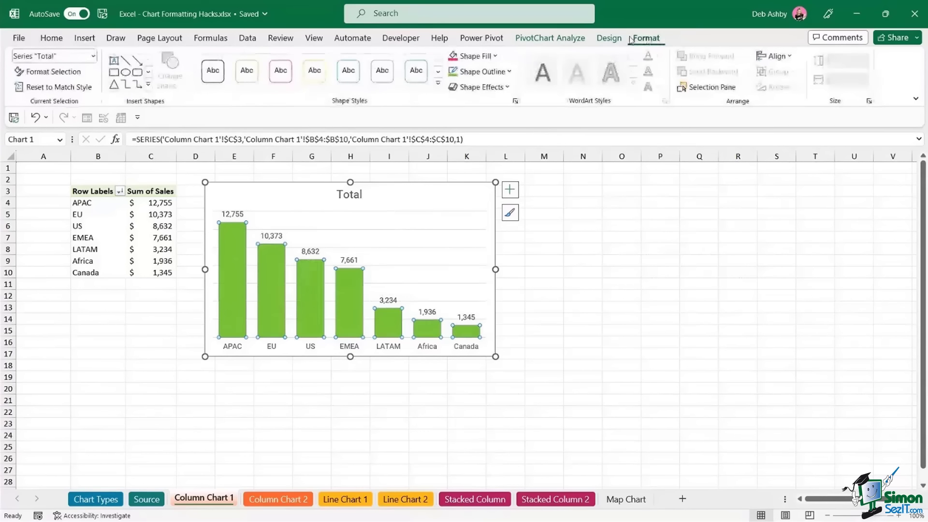
left_click(496, 56)
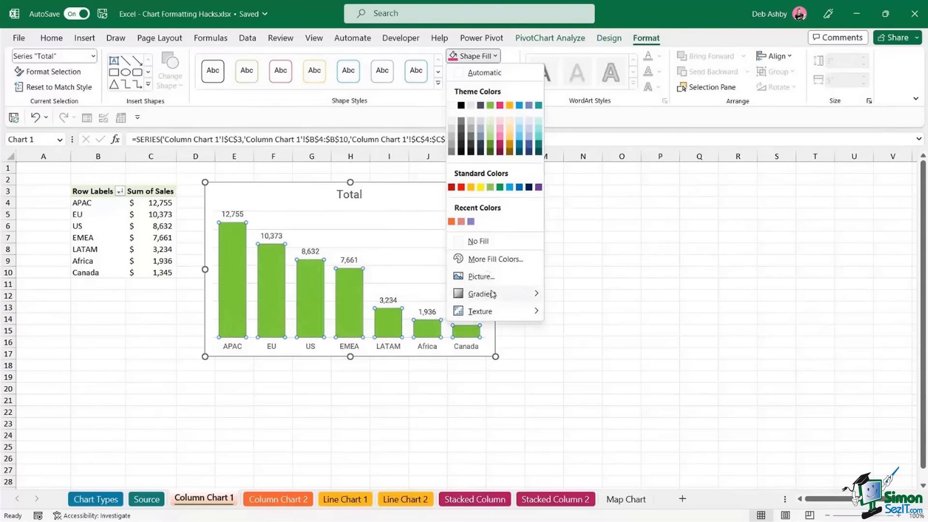
mouse_move(493, 297)
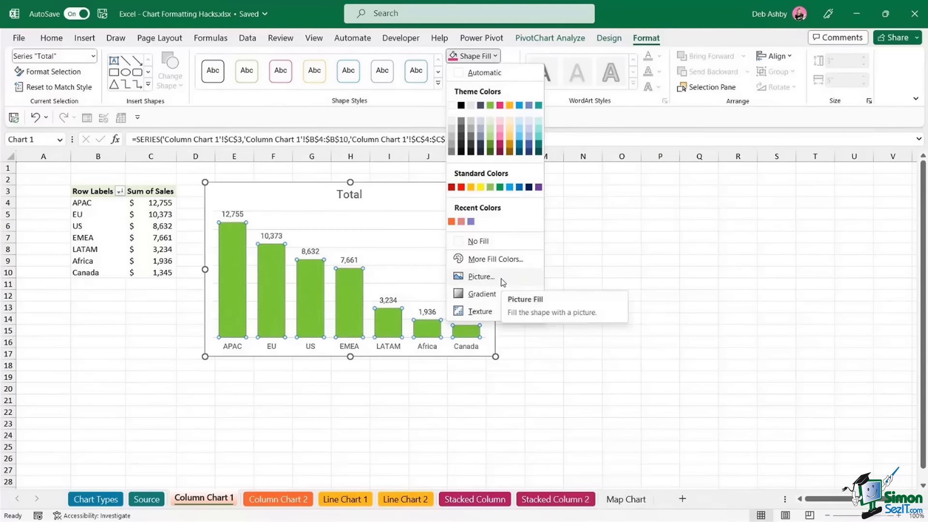
left_click(690, 232)
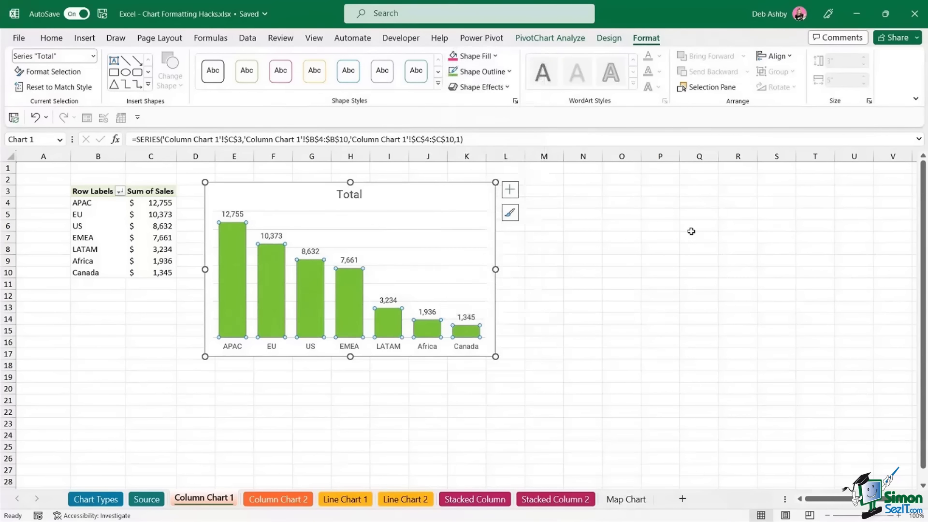
left_click(692, 231)
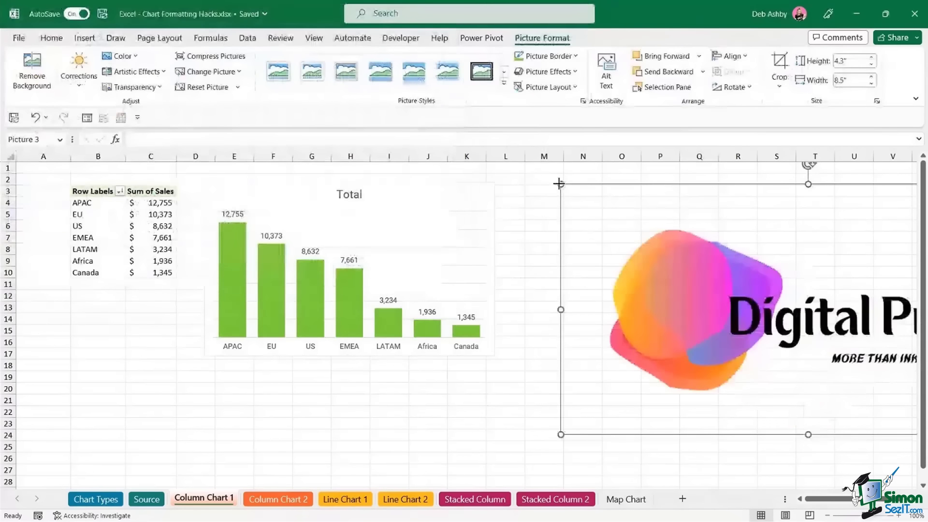
- Shrink the Digital Print logo and place it beside the sales chart, around columns O–S
left_click_drag(560, 182, 747, 278)
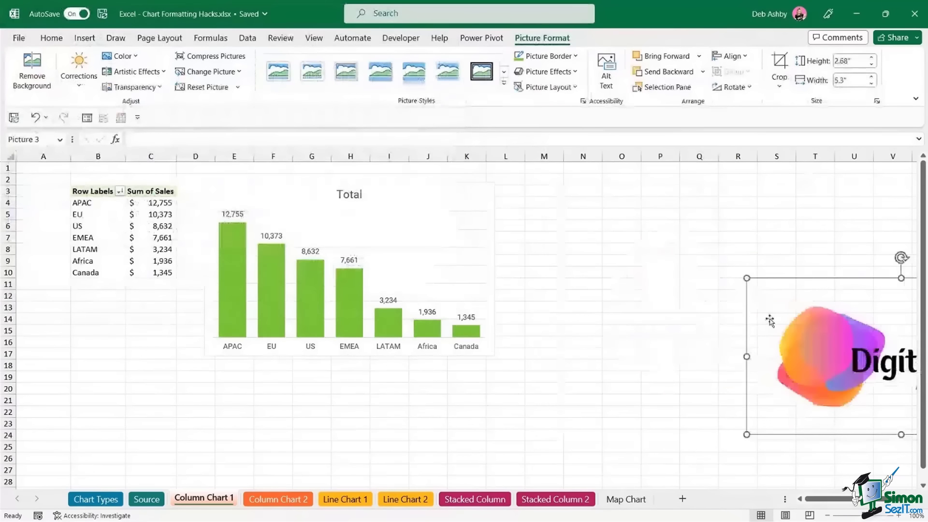
left_click_drag(770, 320, 635, 238)
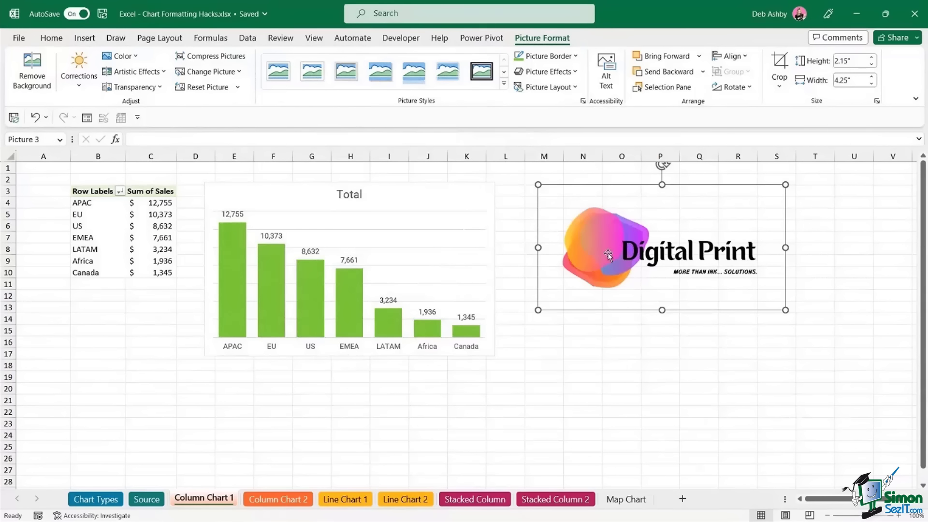
left_click(593, 358)
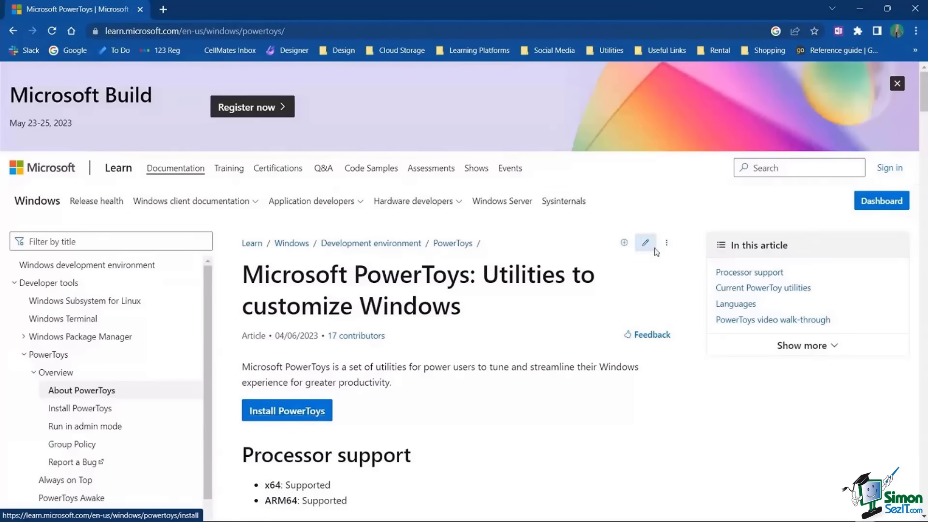
- Minimize Chrome to return to the workbook, then launch PowerToys (Preview) from the Alt+Space search
left_click(860, 10)
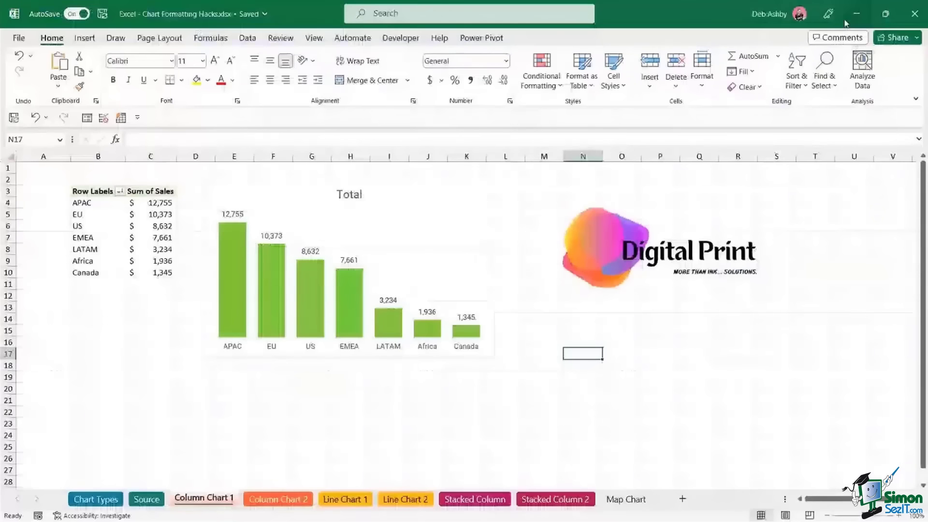
left_click(536, 320)
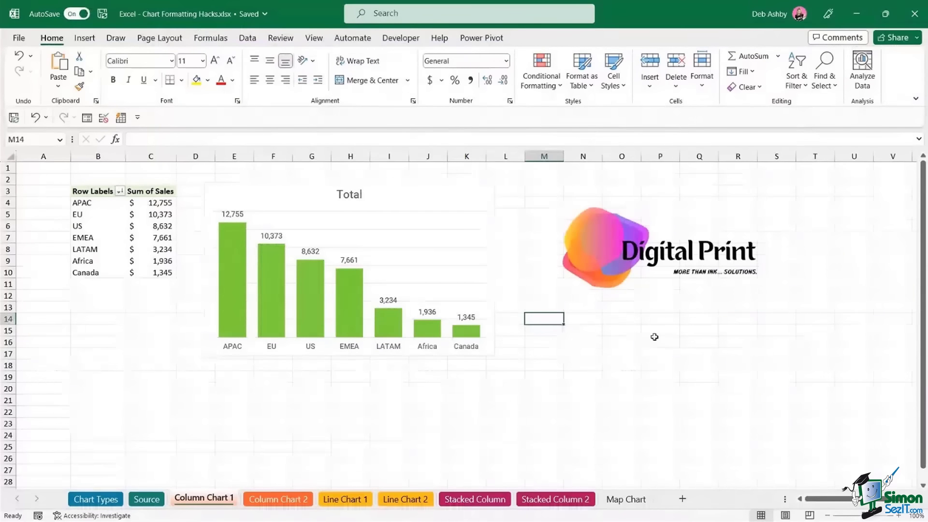
key("alt+space")
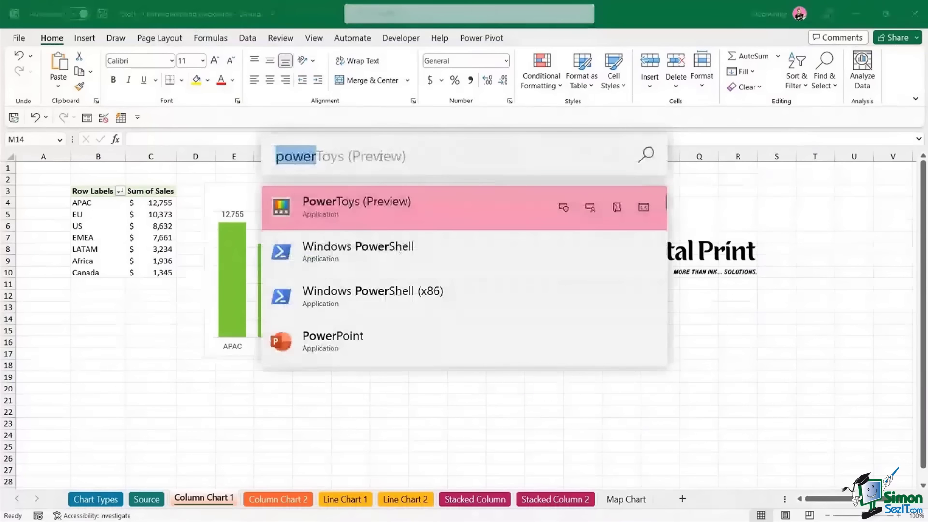
left_click(370, 209)
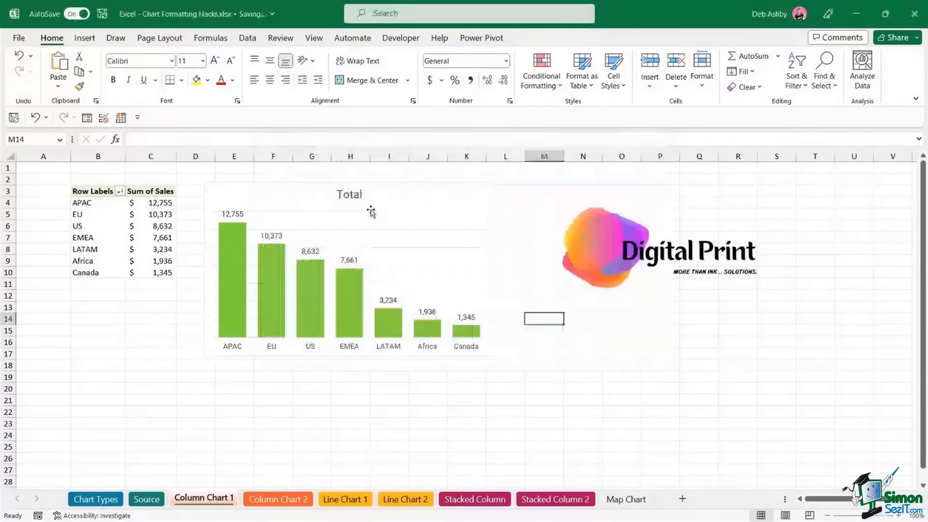
mouse_move(627, 517)
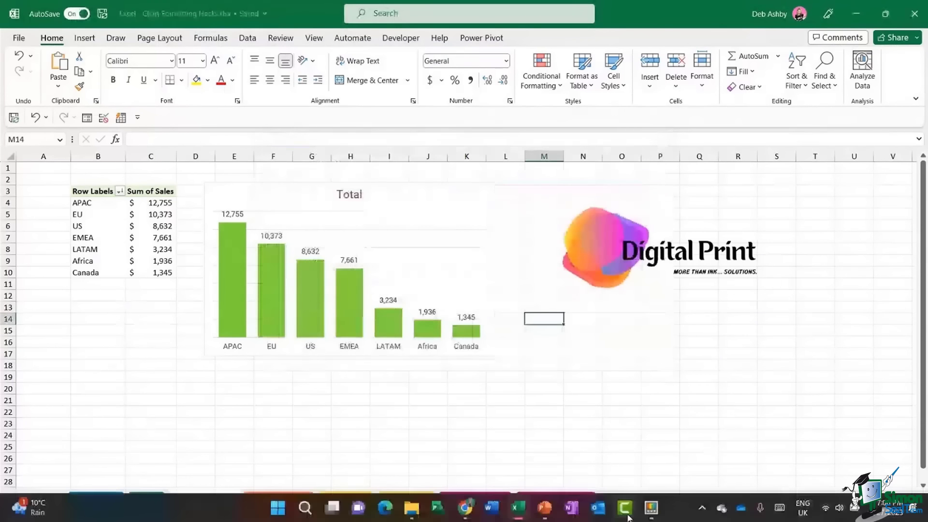
left_click(651, 508)
left_click(188, 198)
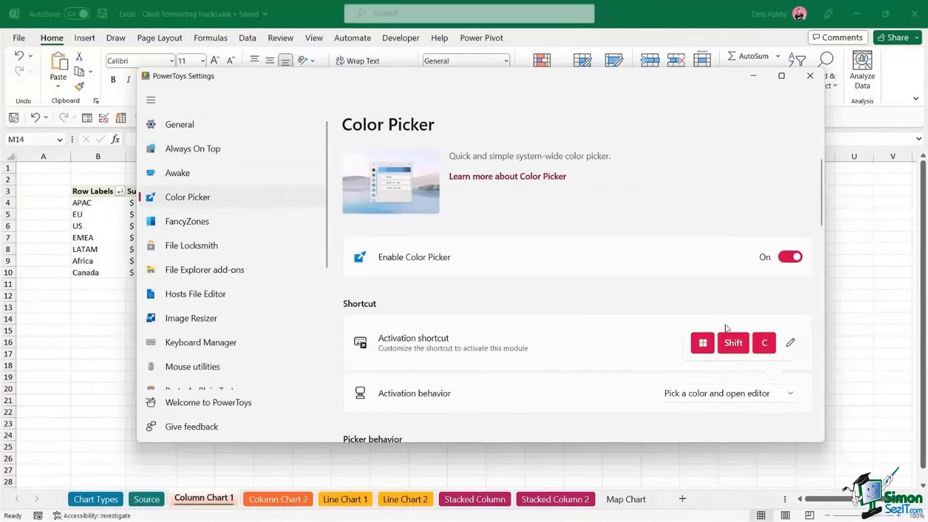
left_click(820, 80)
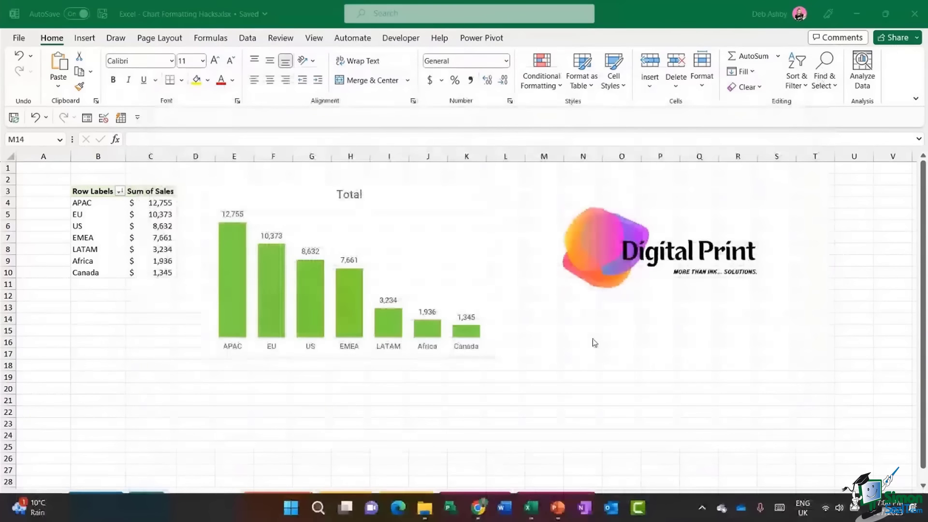
- Sample the Digital Print logo's orange with Color Picker and copy its hex code f6602f
key("super+shift+c")
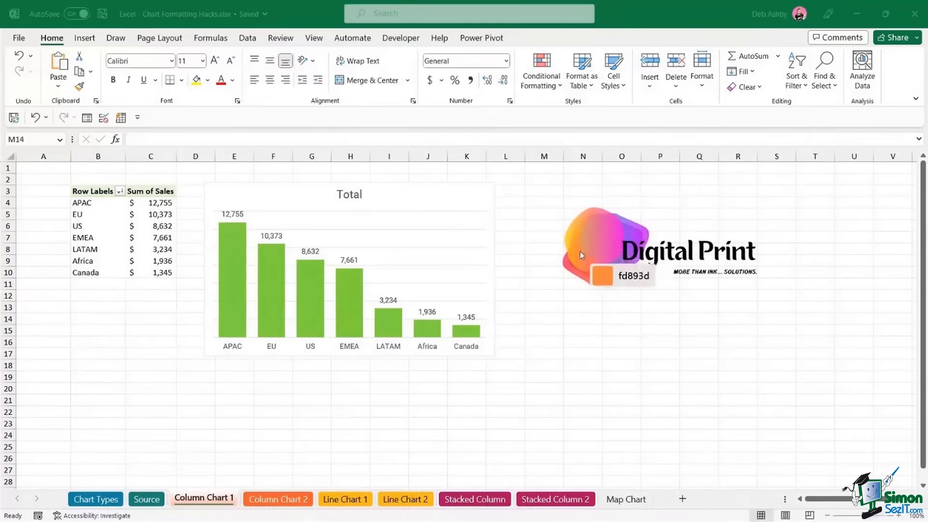
left_click(599, 275)
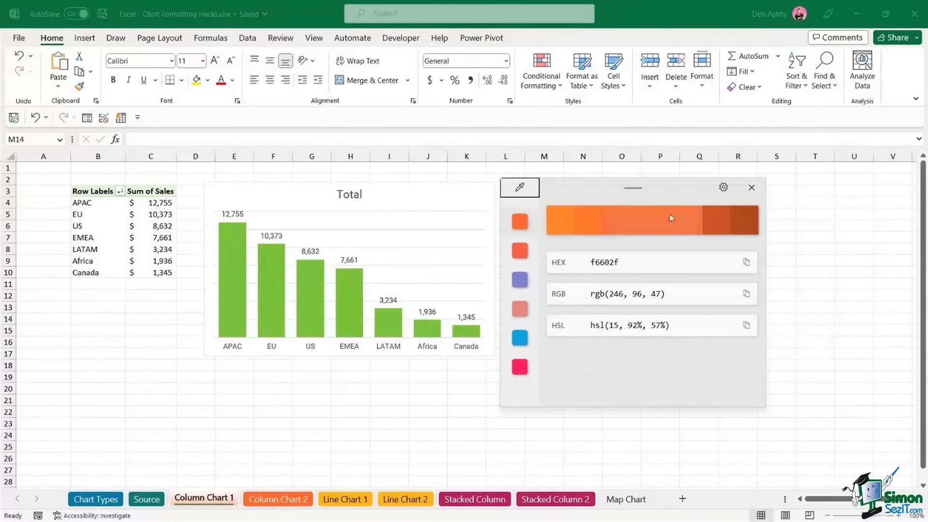
left_click(746, 265)
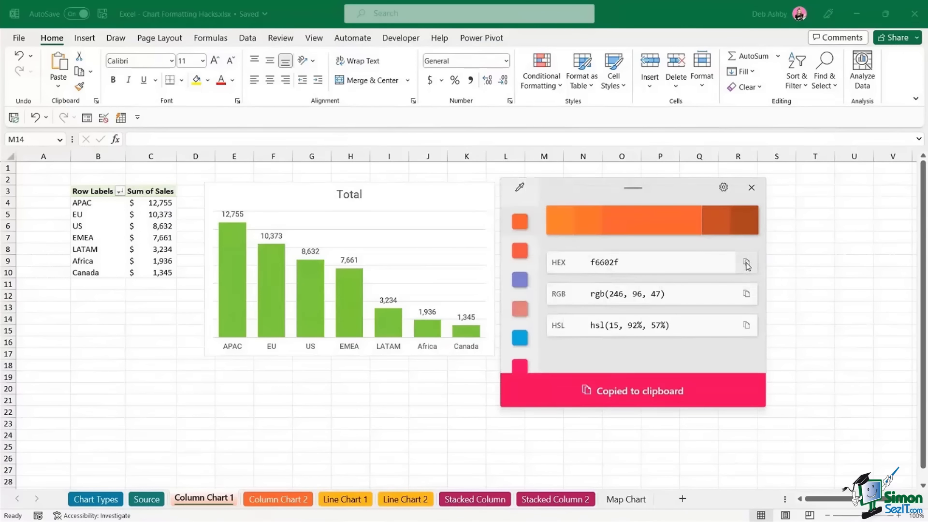
- Fill the chart's Total series columns with the custom hex colour f6602f
left_click(234, 256)
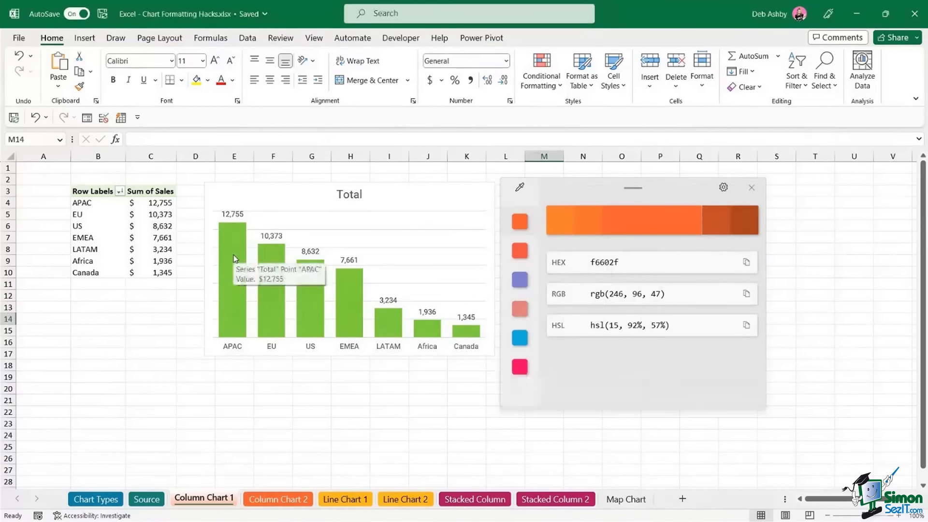
left_click(234, 248)
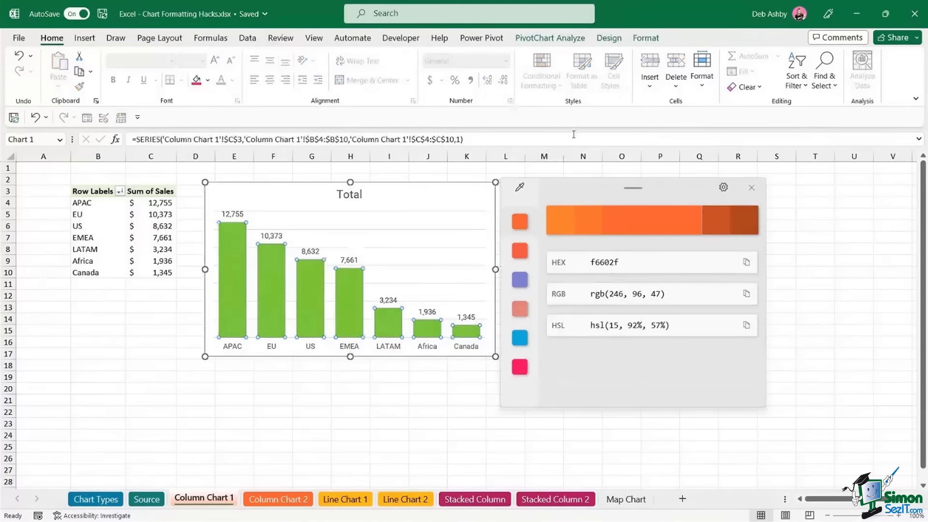
left_click(646, 39)
left_click(486, 57)
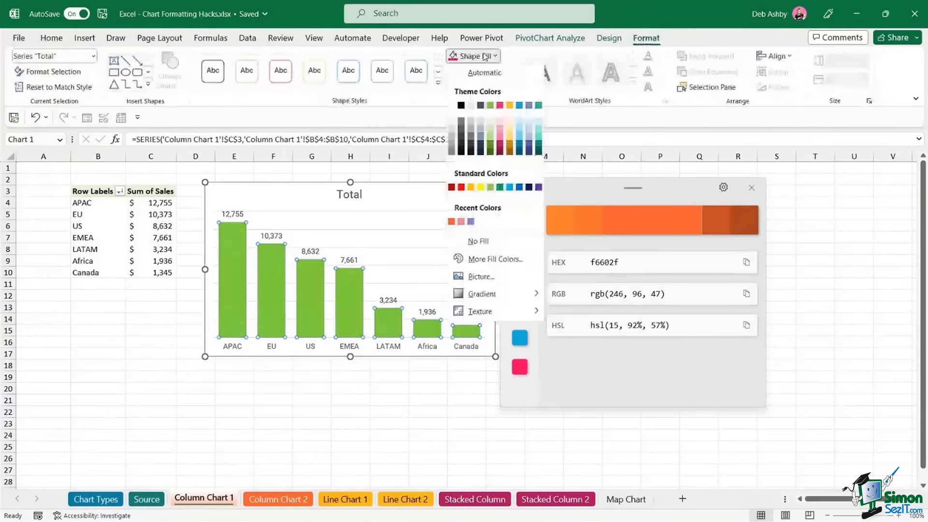
left_click(494, 260)
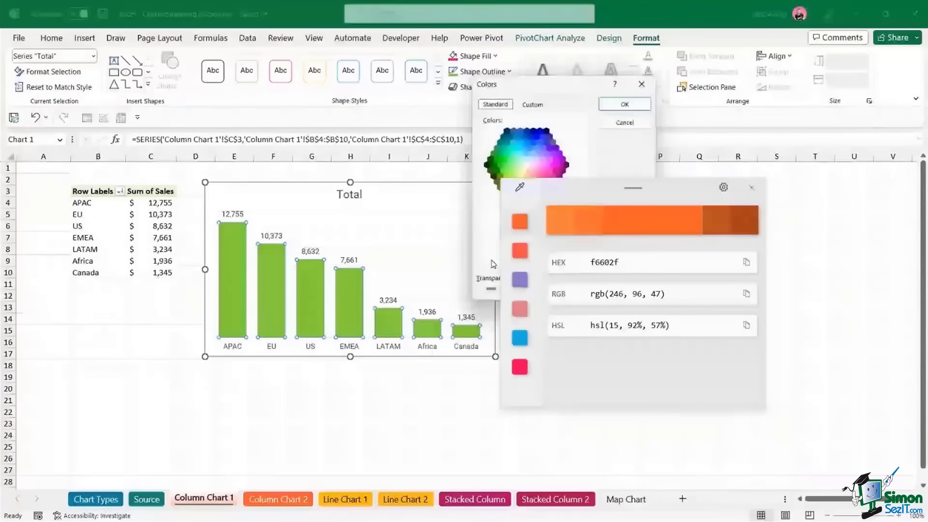
left_click_drag(545, 86, 336, 77)
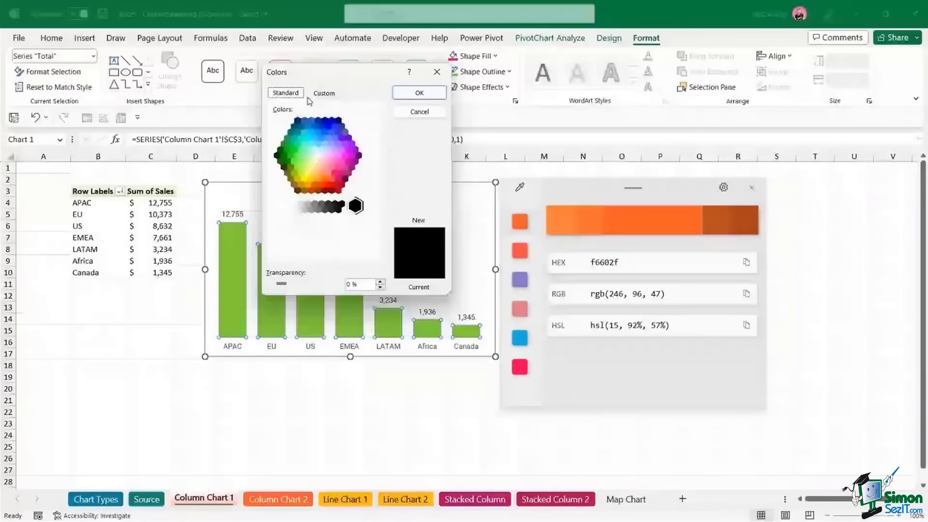
left_click(324, 93)
double_click(333, 250)
key("ctrl+v")
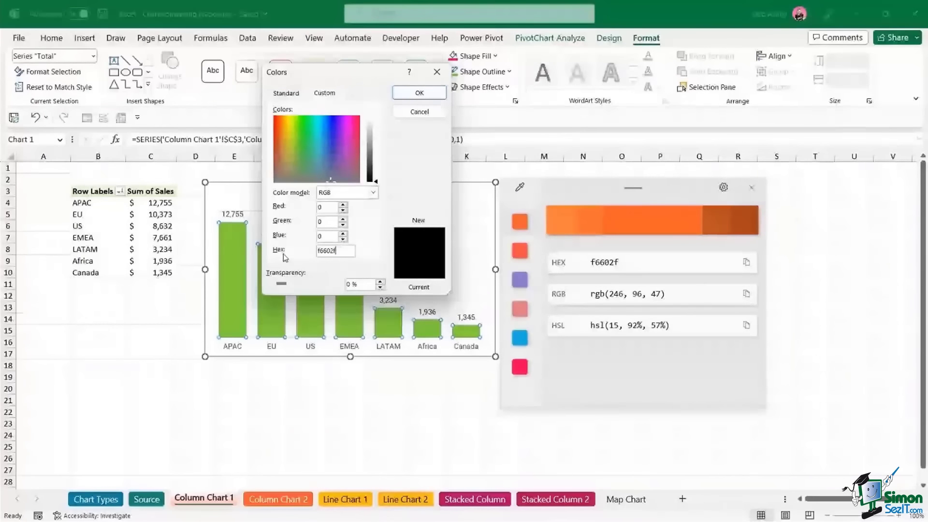
left_click(419, 93)
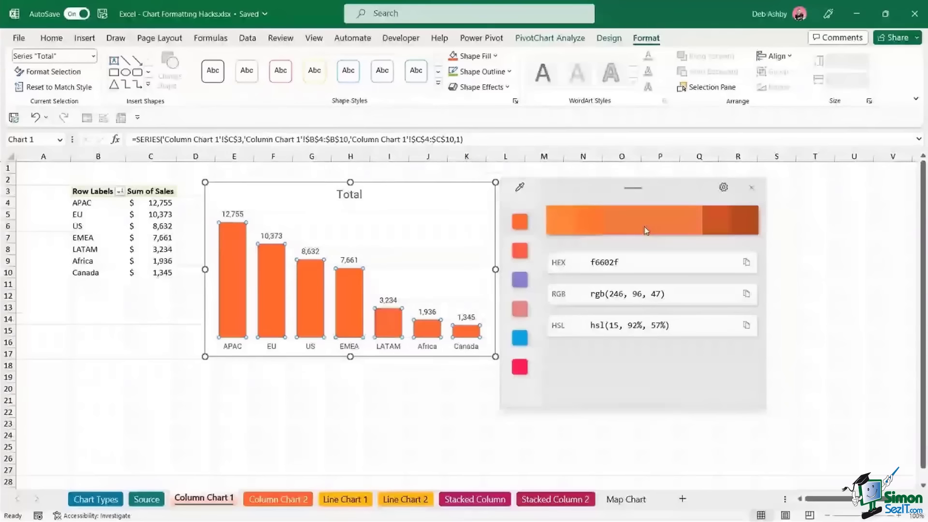
left_click_drag(578, 187, 639, 185)
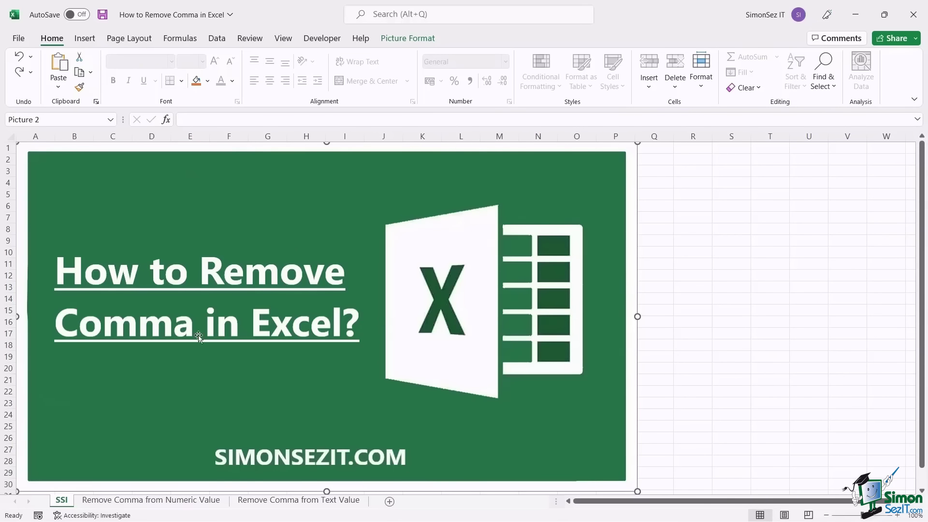
- Switch to the Remove Comma from Numeric Value sheet listing the Company A–F net values
left_click(148, 501)
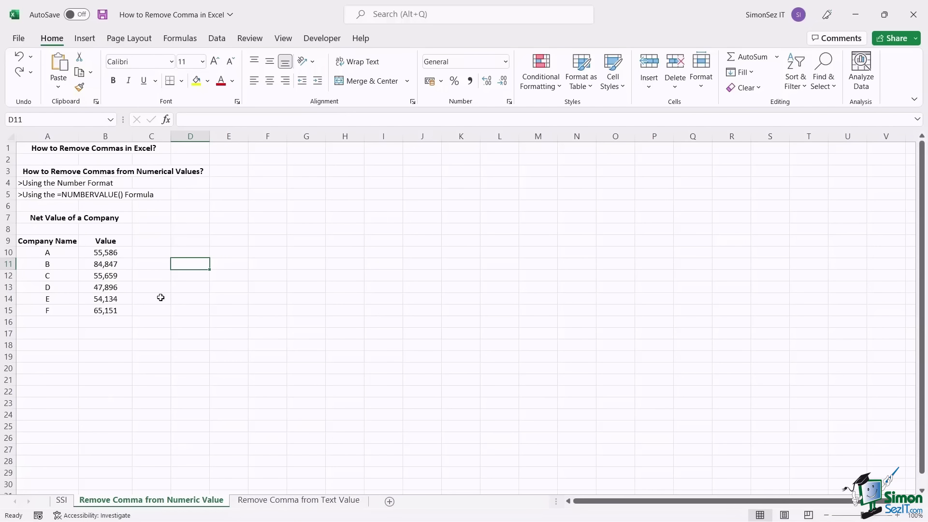
left_click_drag(114, 253, 116, 313)
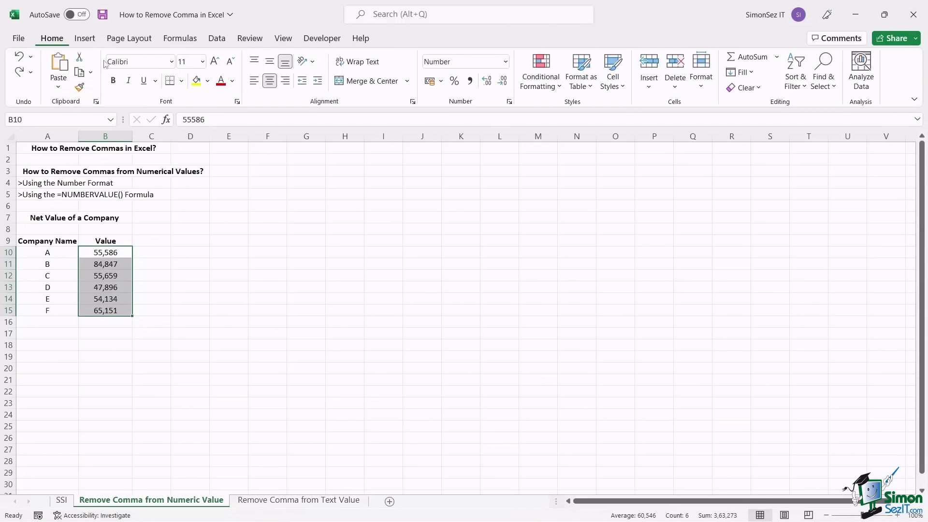
left_click(510, 101)
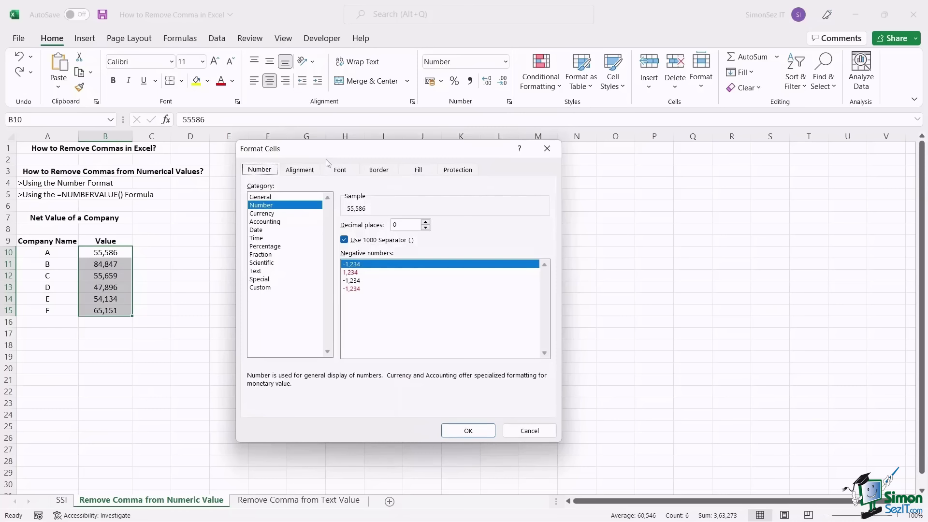
left_click(303, 205)
left_click(344, 239)
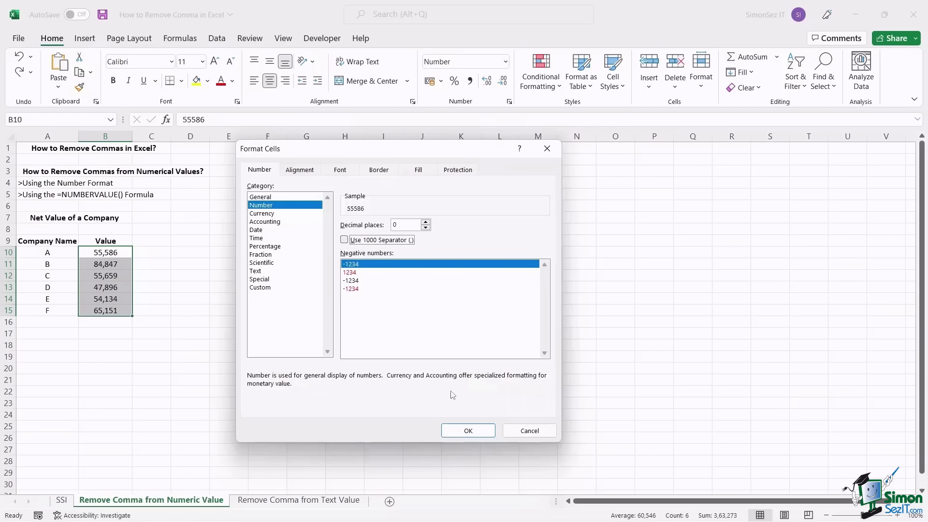
left_click(467, 431)
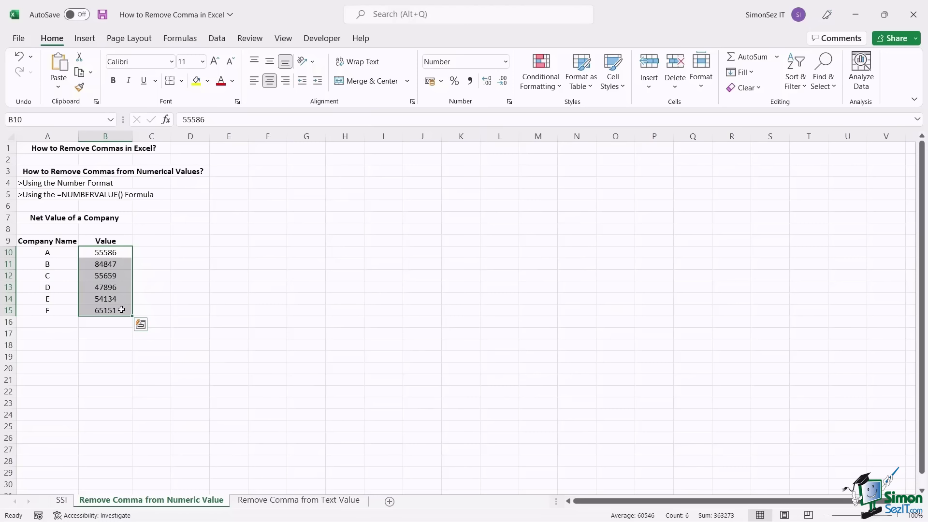
key("ctrl+z")
left_click(153, 253)
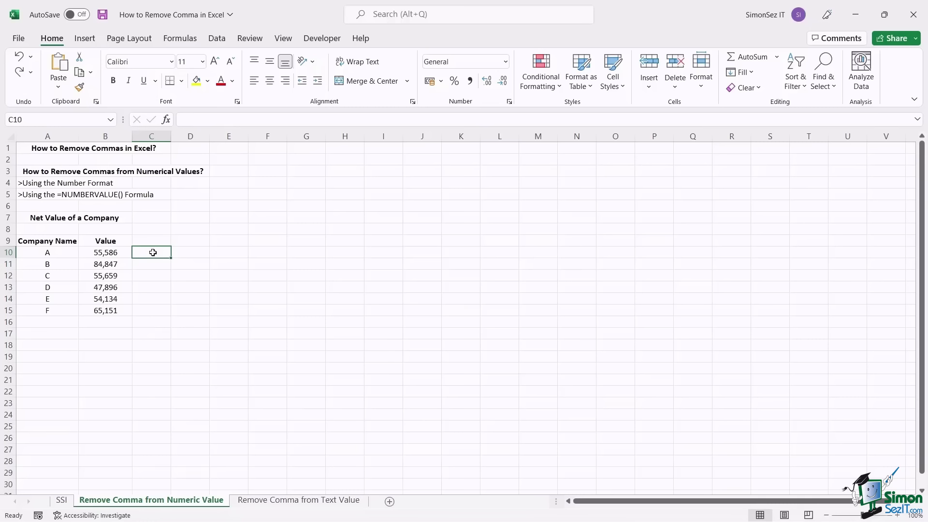
- Enter =NUMBERVALUE(B10) in C10, fill it down column C, then open the Text Value sheet
type("=num")
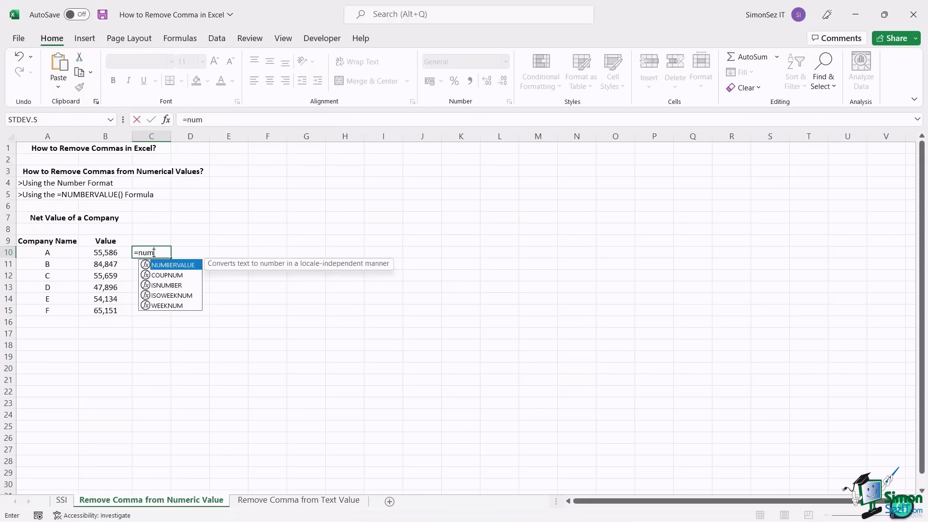
key("Tab")
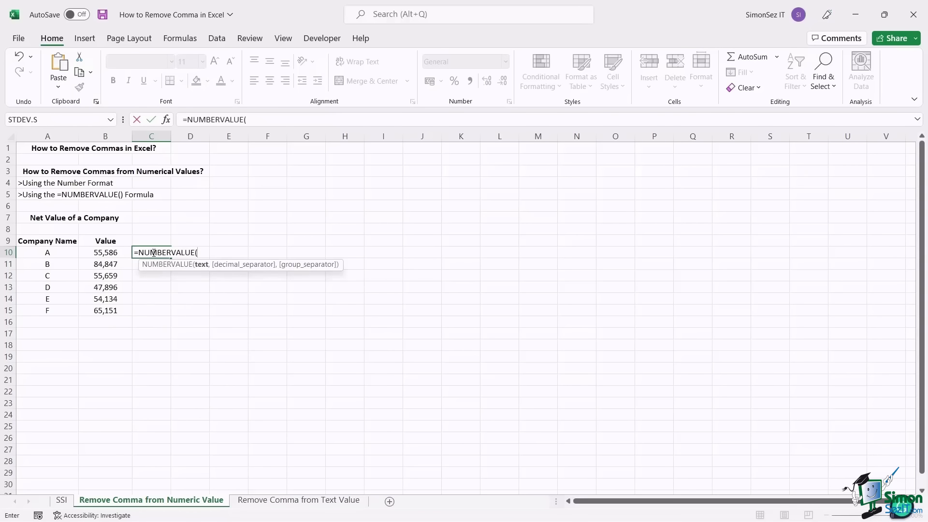
left_click(100, 252)
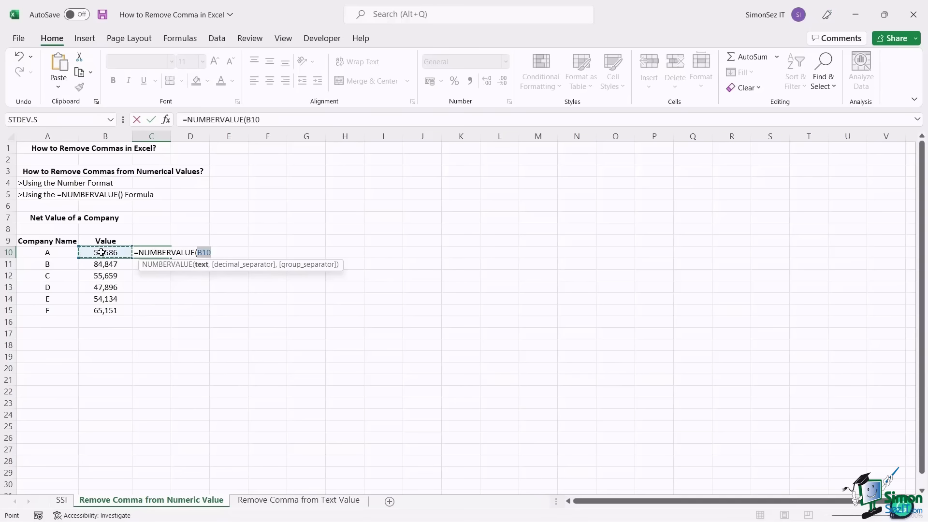
key("Return")
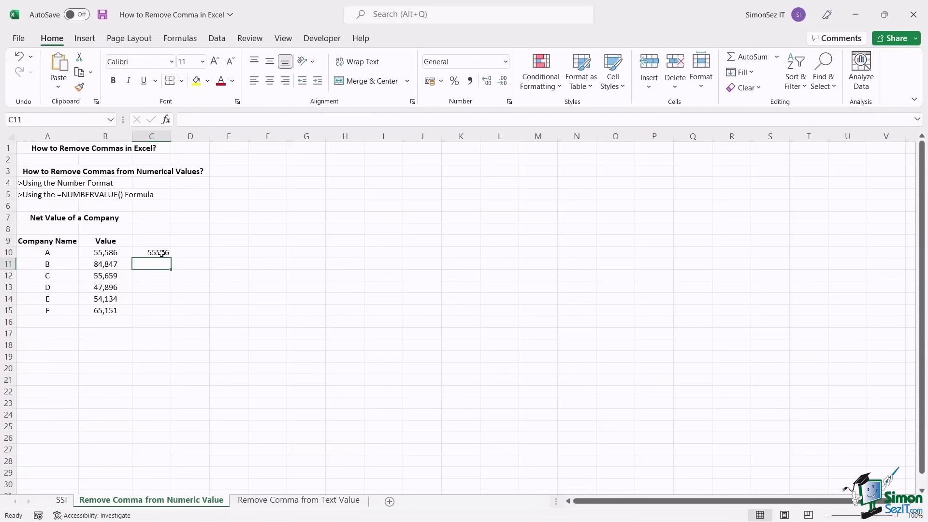
left_click(162, 253)
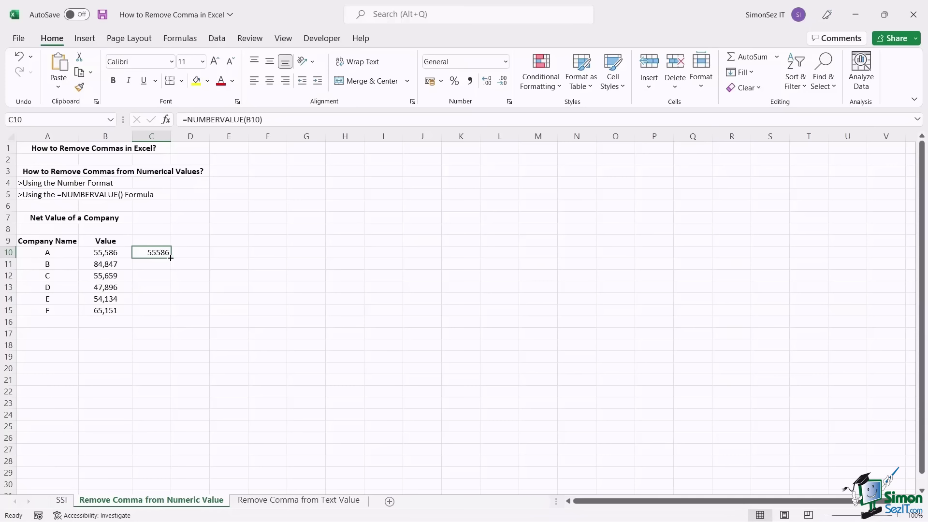
left_click_drag(170, 259, 178, 313)
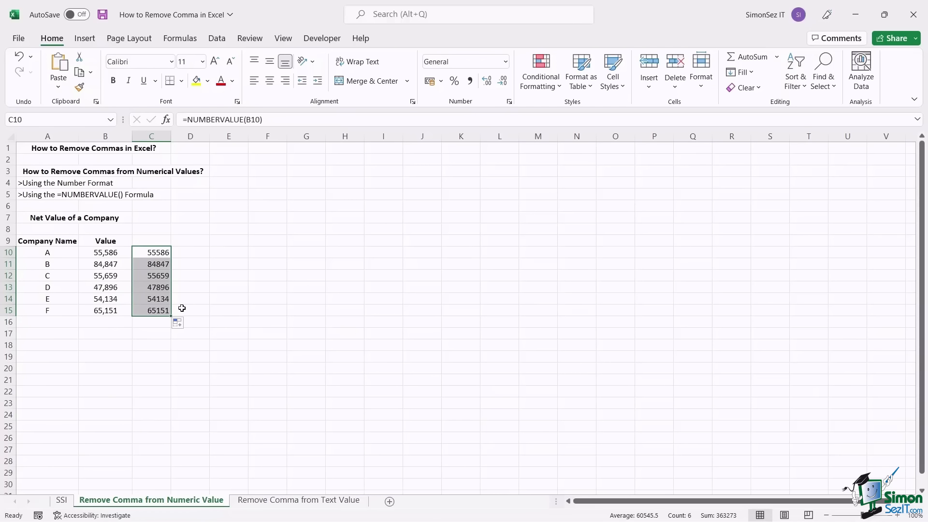
left_click(278, 503)
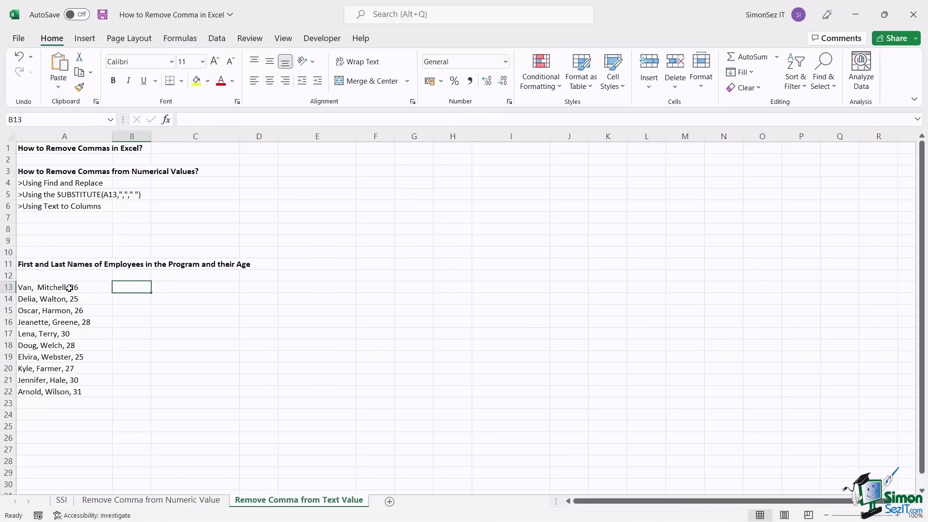
- Replace every comma in A13:A22 with nothing using Find and Replace, removing 20 commas
left_click_drag(69, 289, 63, 388)
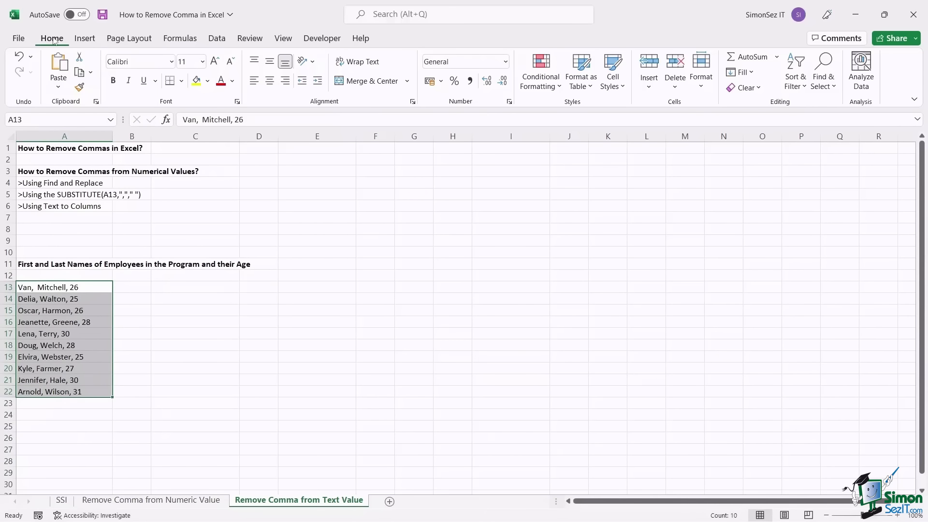
left_click(835, 87)
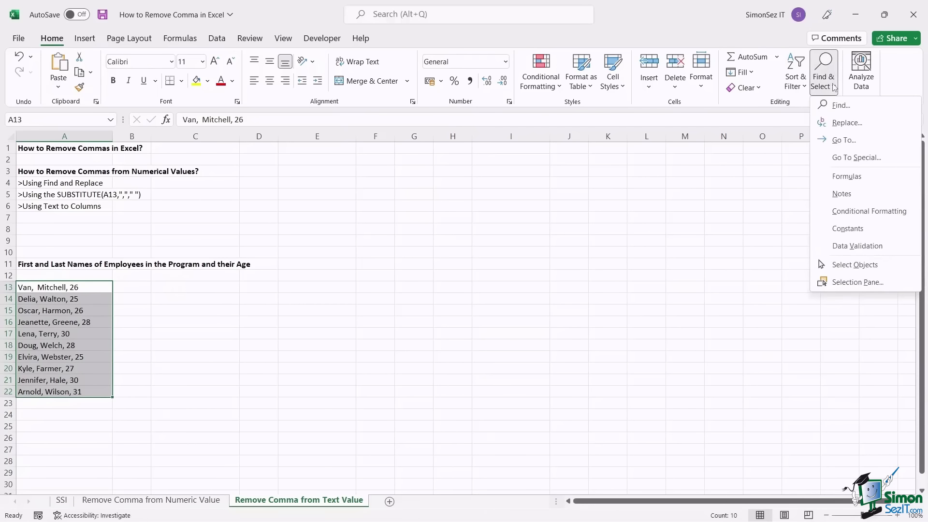
left_click(845, 122)
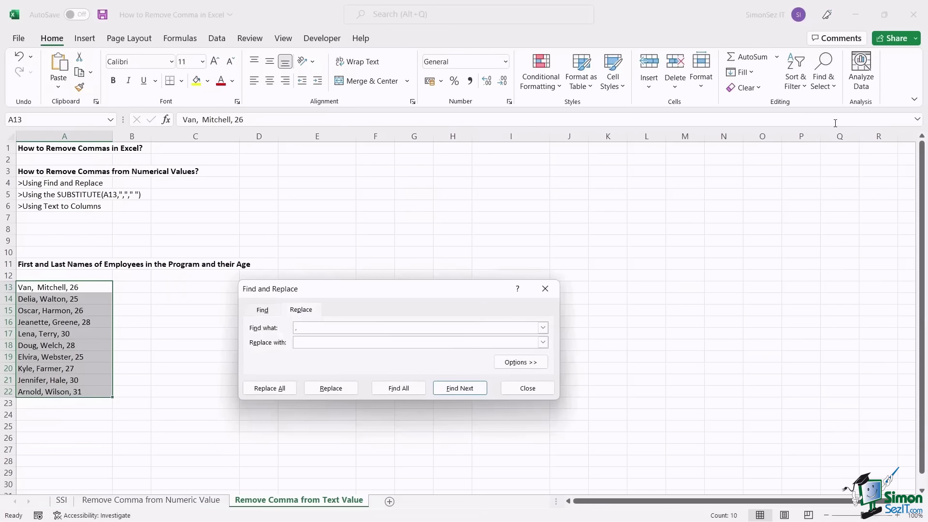
left_click(310, 341)
left_click(272, 389)
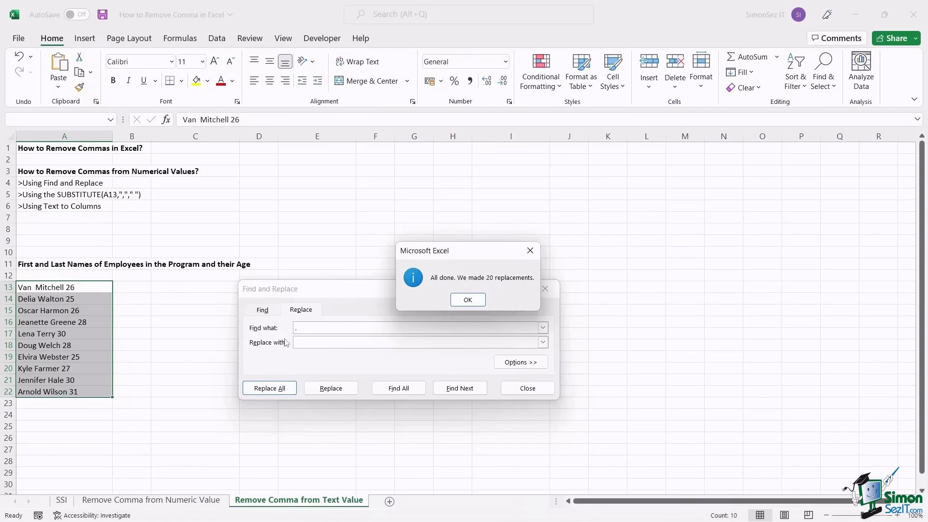
left_click(480, 300)
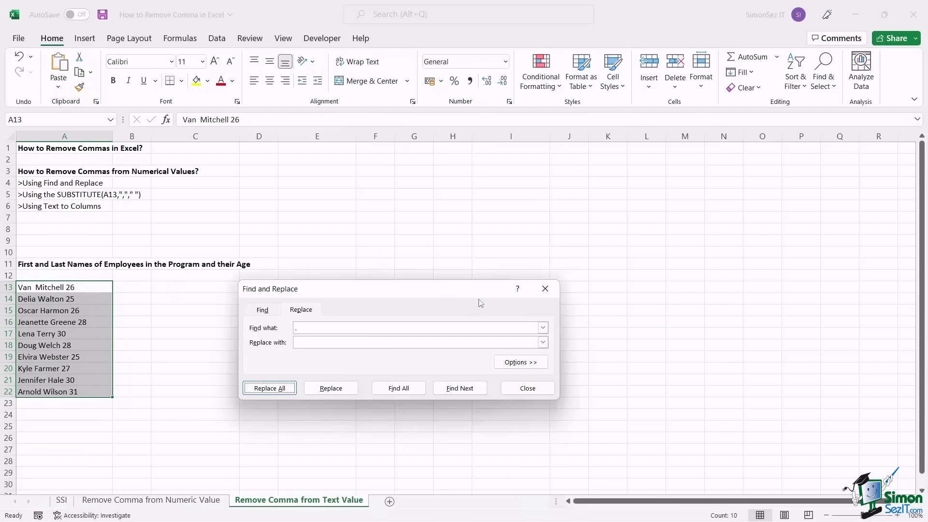
left_click(545, 290)
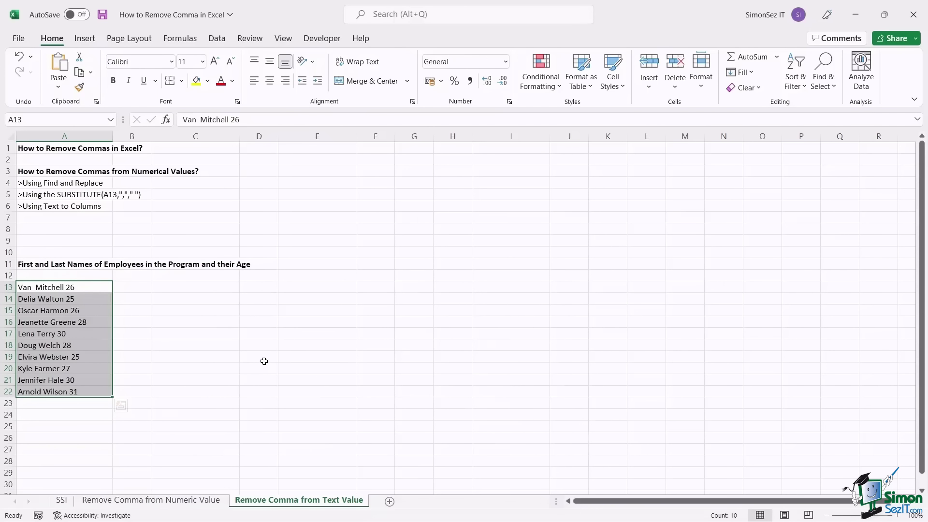
- Undo the comma removal and copy the SUBSTITUTE formula text from cell A5
key("ctrl+z")
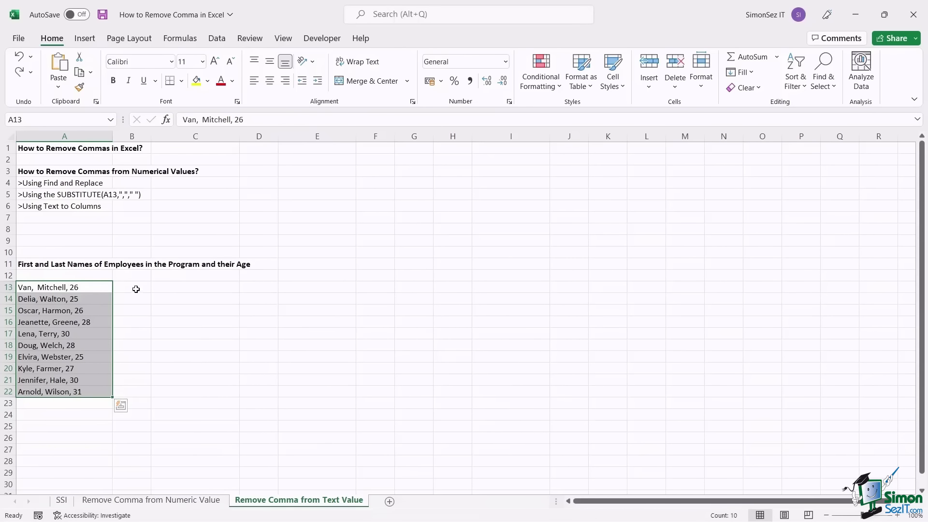
left_click(135, 288)
left_click(77, 196)
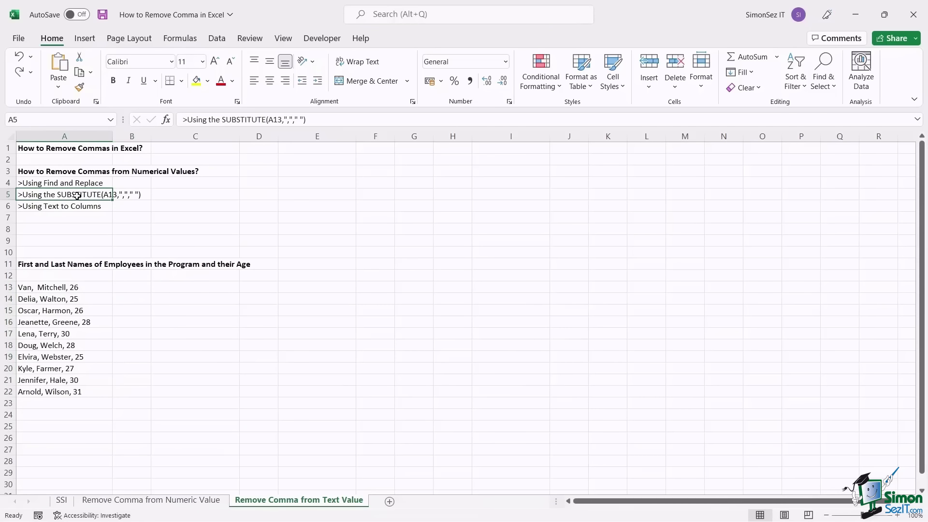
double_click(77, 196)
left_click_drag(57, 195, 159, 190)
key("ctrl+c")
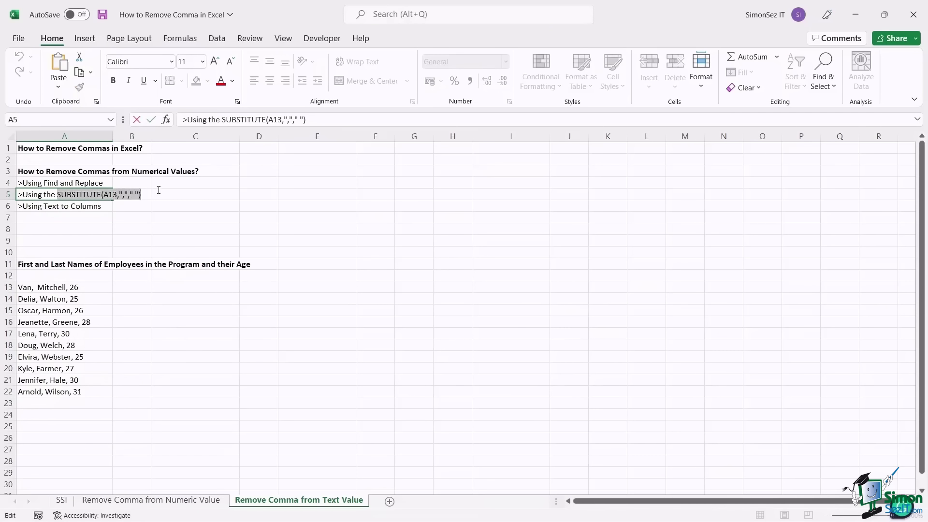
- Enter the SUBSTITUTE formula in B13, check its result, then clear B13 again
left_click(129, 289)
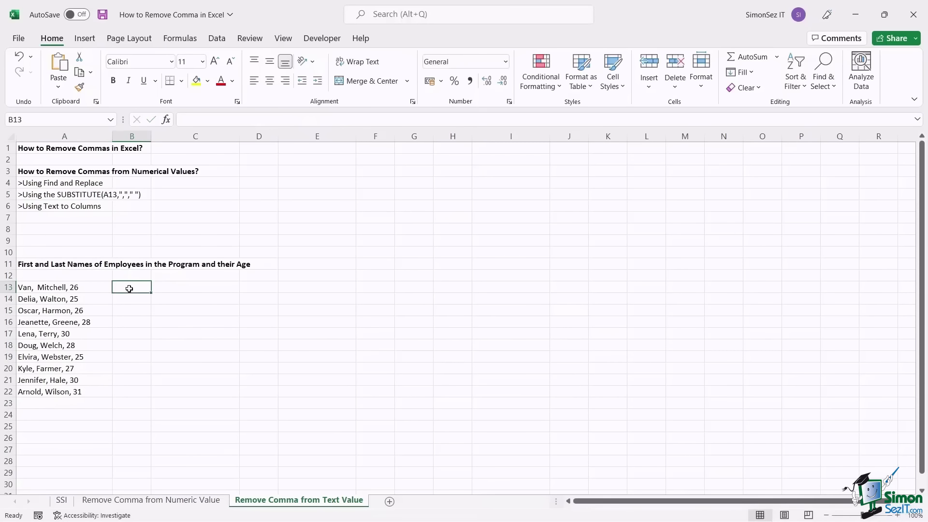
double_click(129, 289)
type("=")
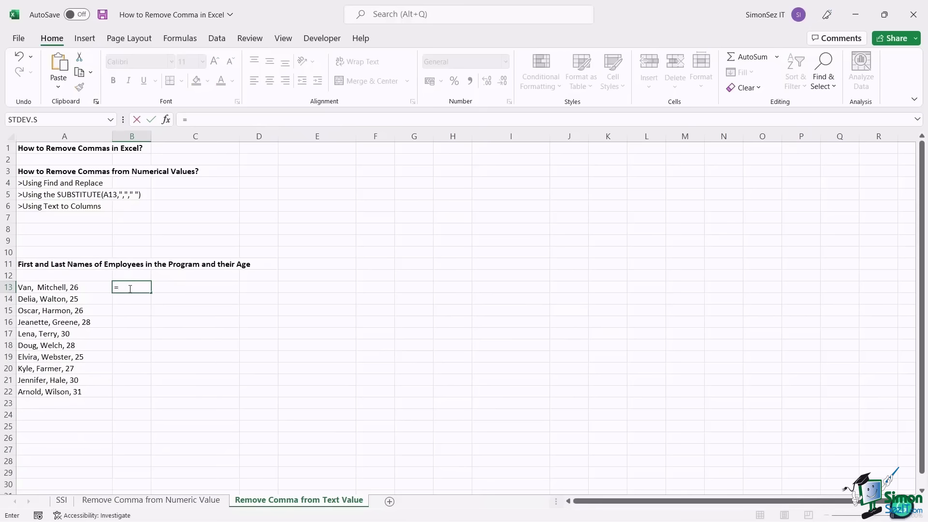
key("ctrl+v")
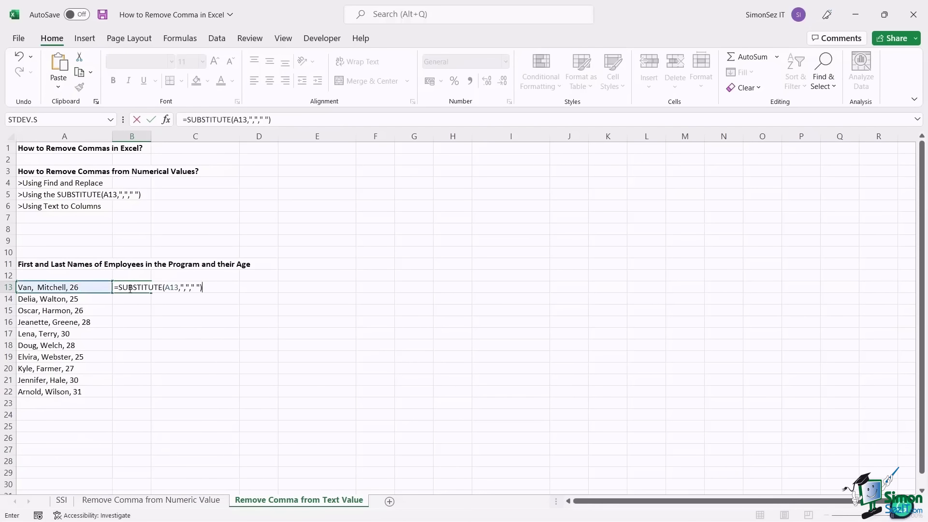
key("Return")
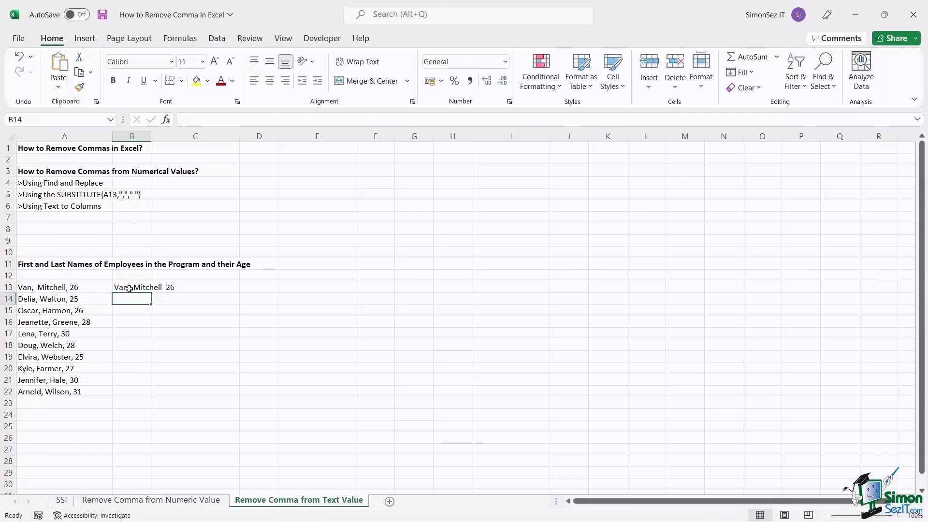
left_click(129, 288)
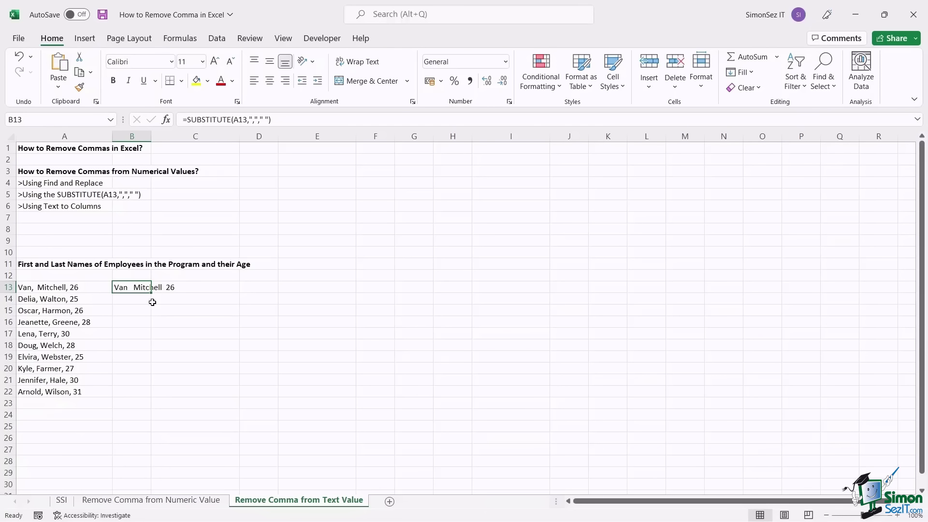
key("Delete")
left_click(131, 306)
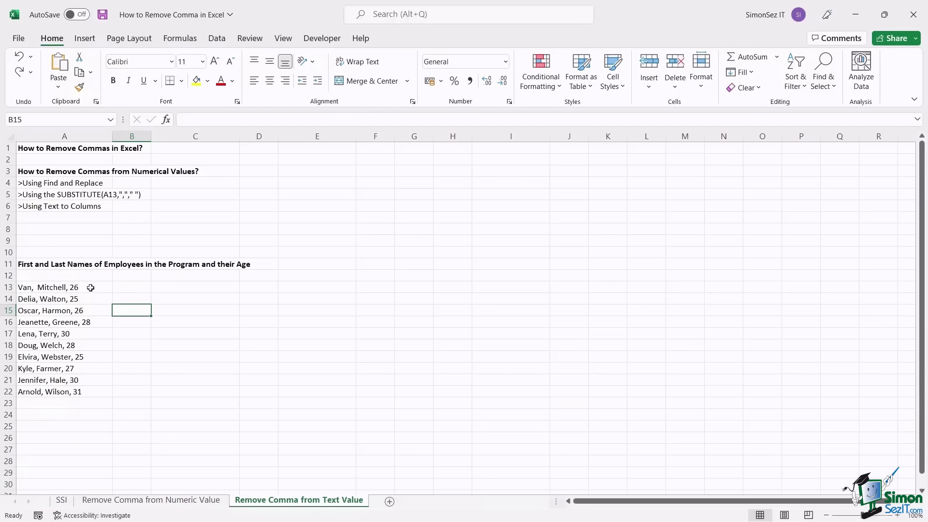
- Split A13:A22 with Text to Columns, Delimited on Comma, confirming overwrite of the existing cells
left_click_drag(88, 287, 85, 391)
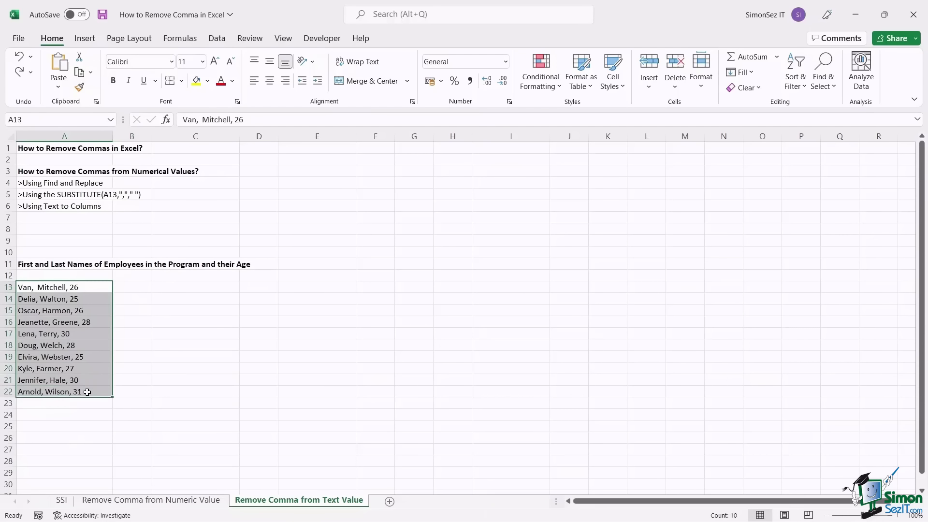
left_click(217, 38)
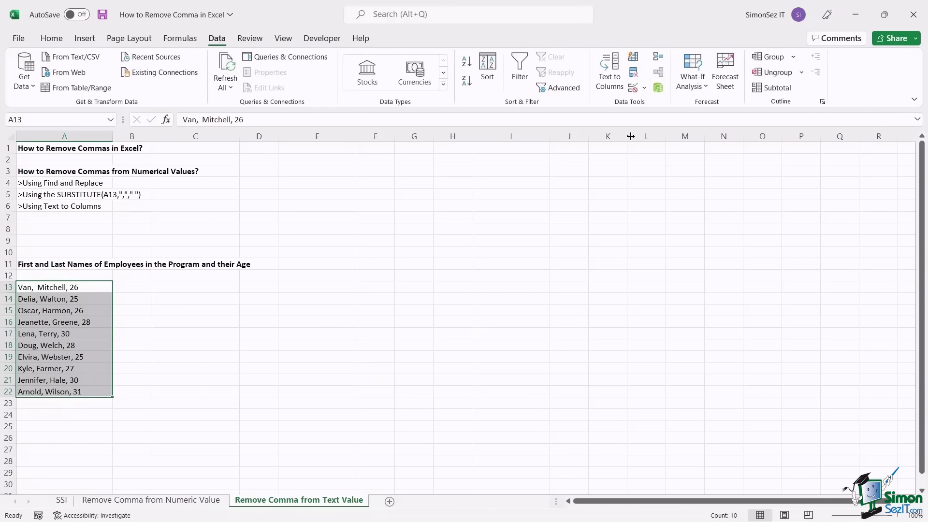
left_click(612, 74)
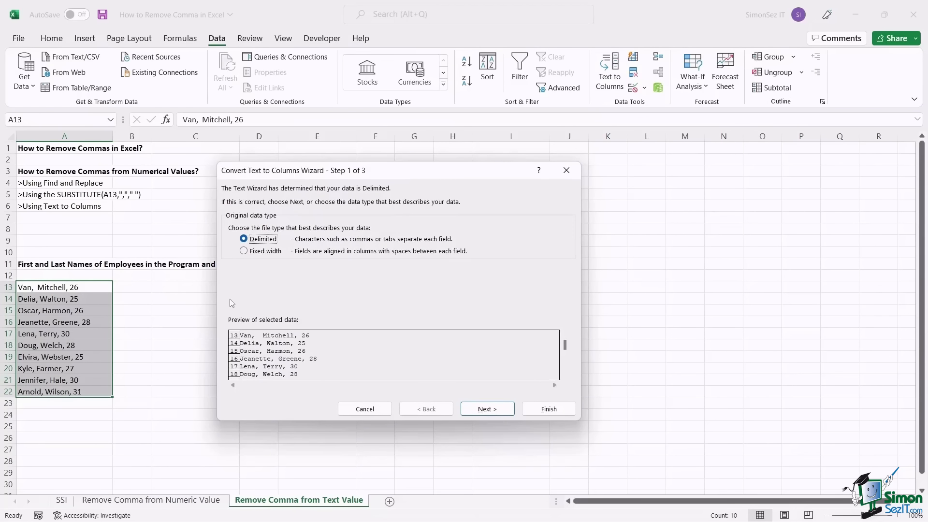
left_click(489, 410)
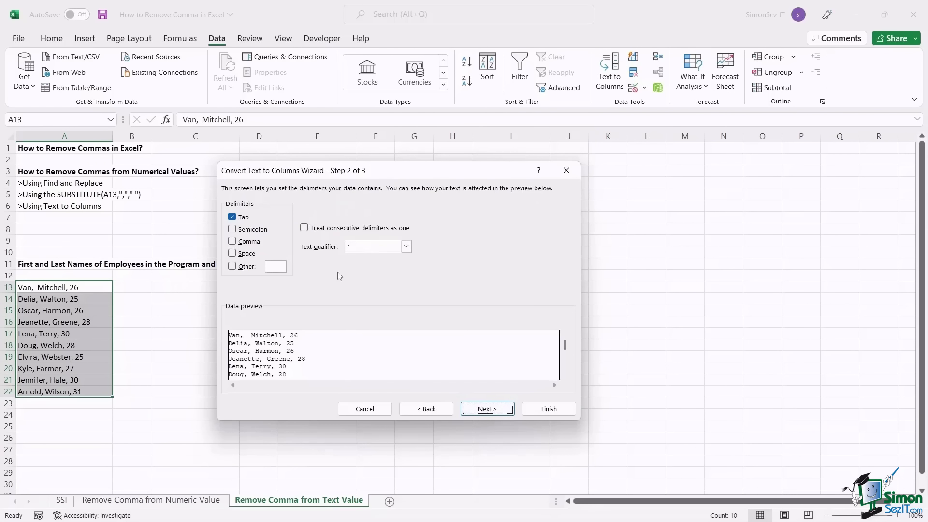
left_click(233, 242)
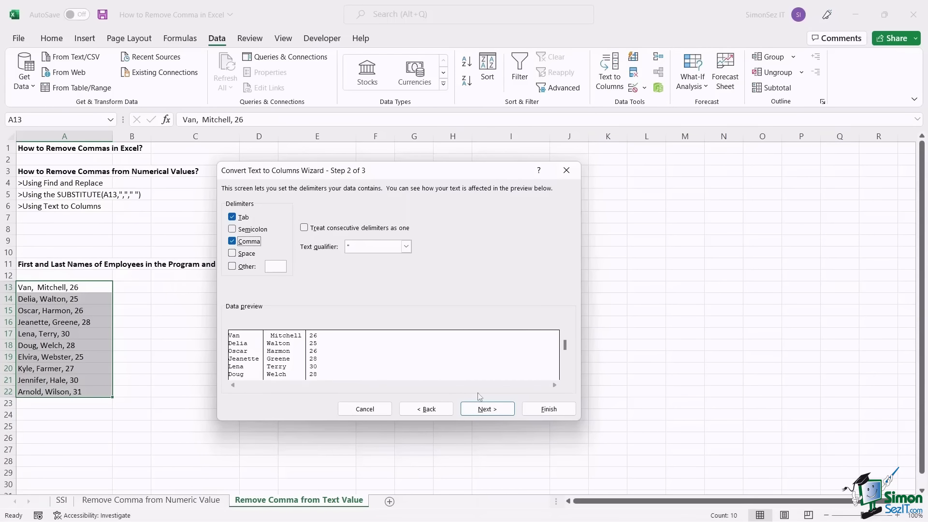
left_click(481, 407)
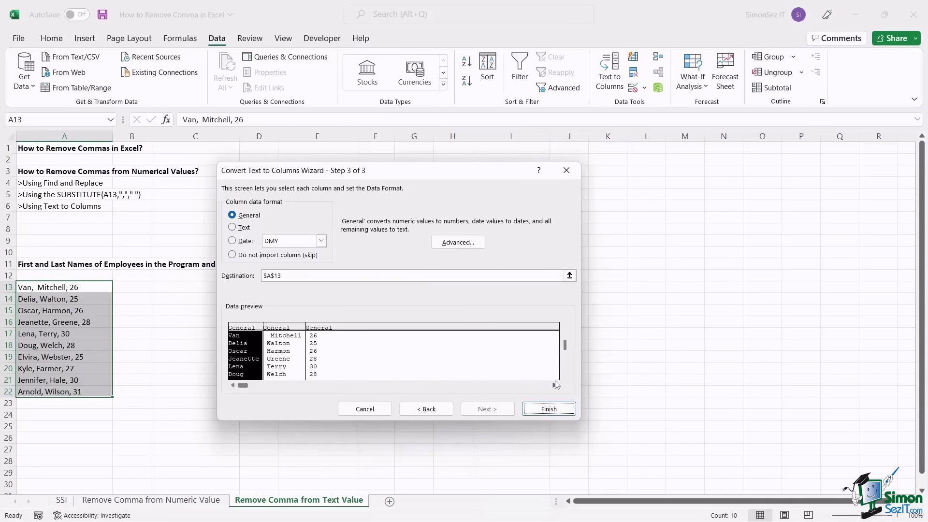
left_click(548, 410)
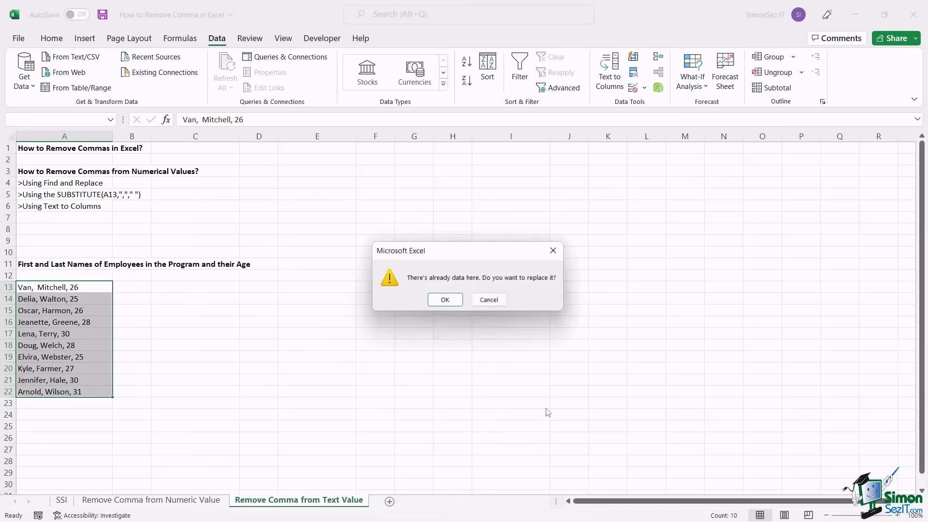
left_click(445, 300)
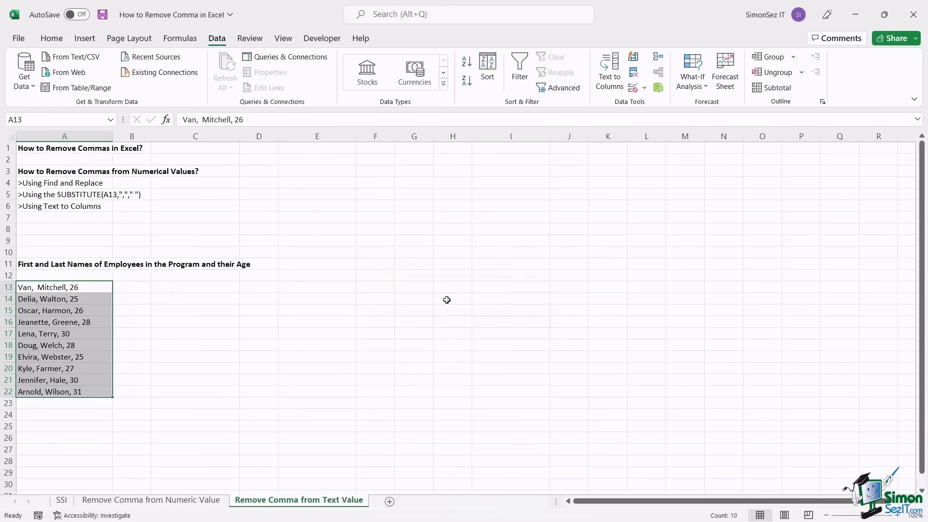
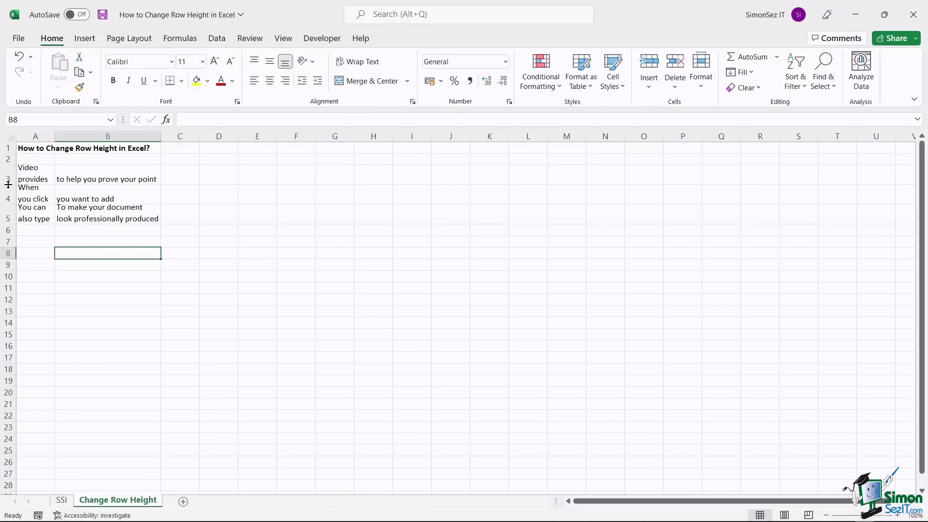
- Widen column A and auto-fit row 3 so its full five-line wrapped sentence shows
left_click_drag(9, 184, 8, 190)
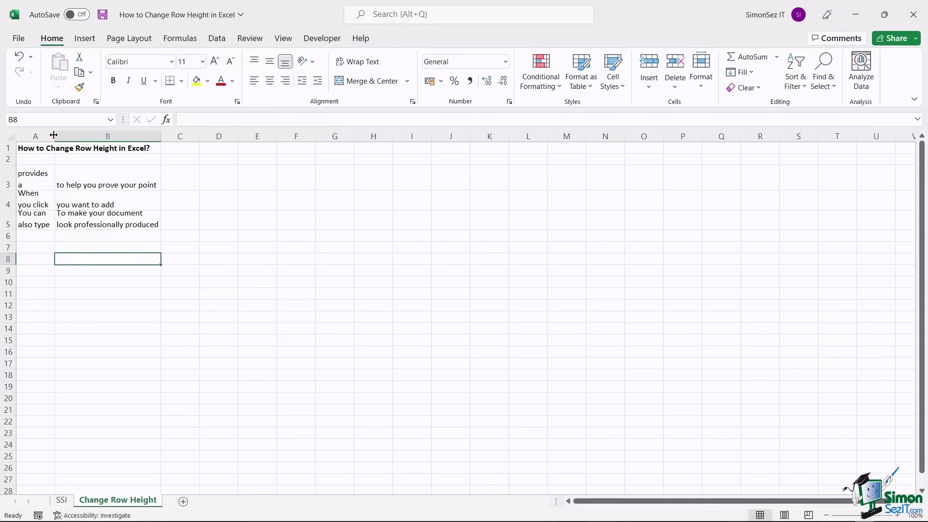
left_click_drag(54, 135, 76, 133)
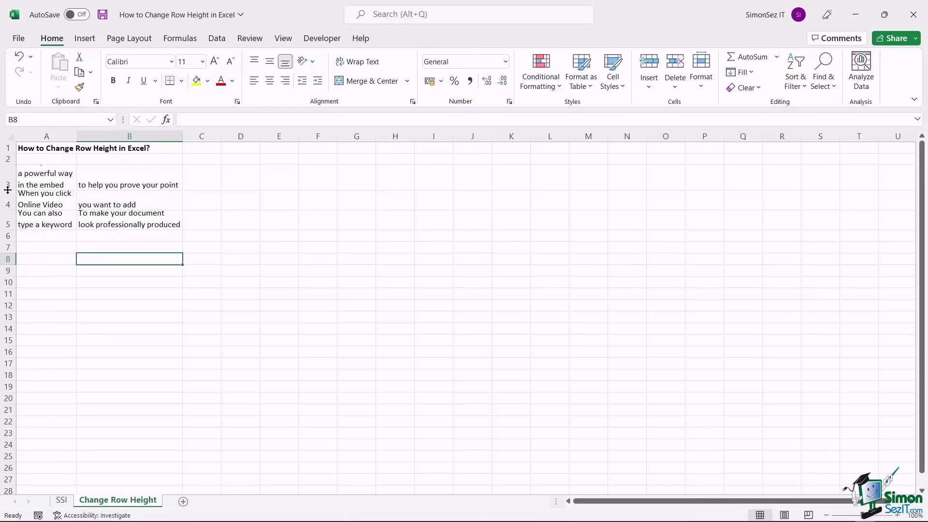
double_click(8, 189)
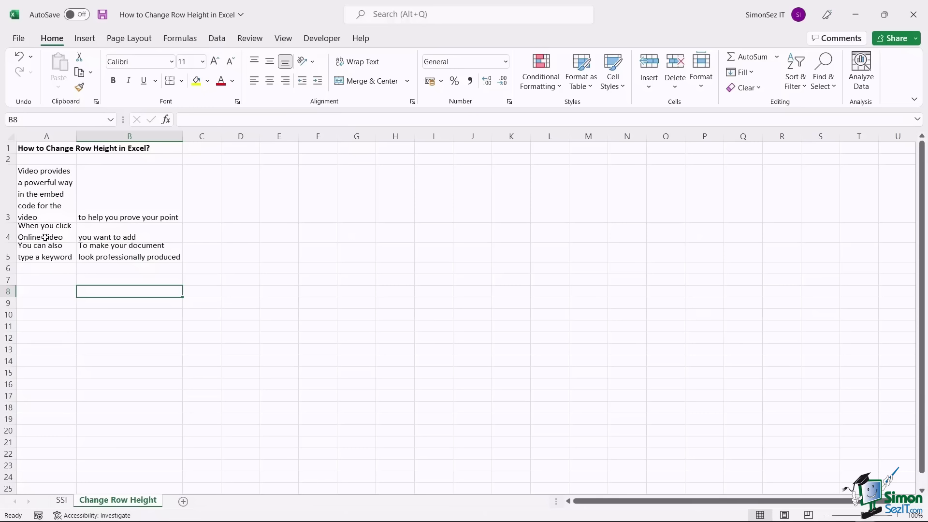
left_click(2, 192)
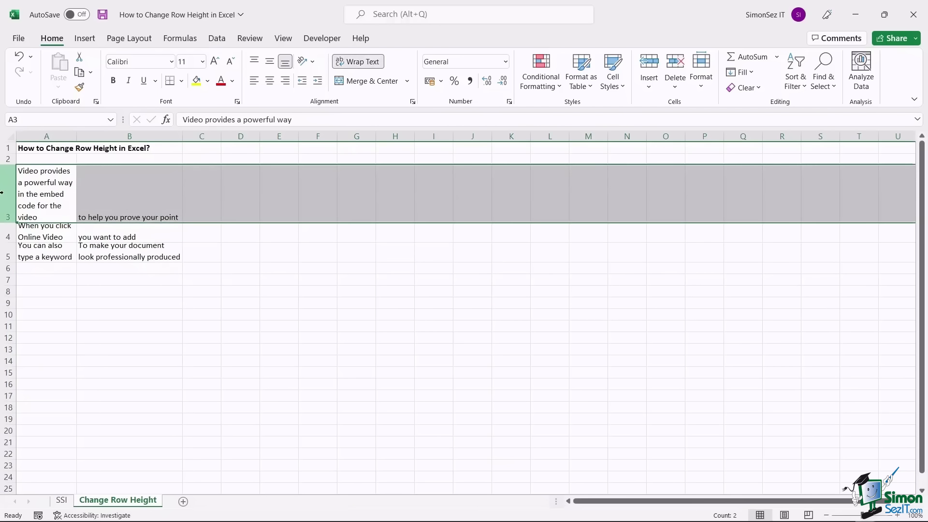
left_click(6, 233)
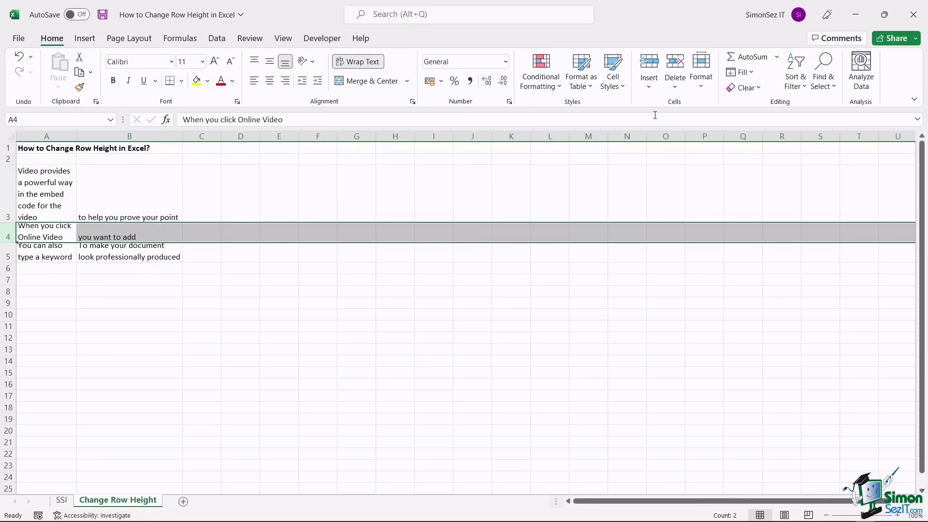
left_click(701, 88)
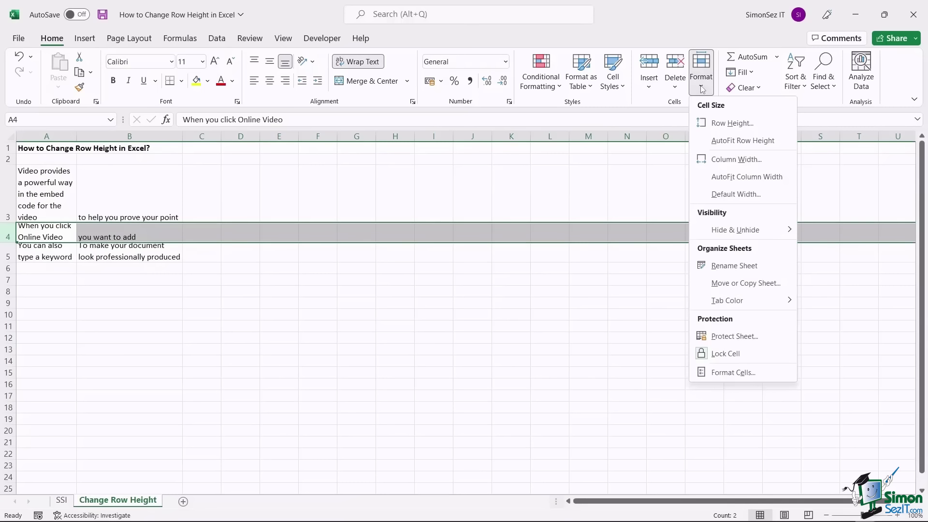
left_click(737, 141)
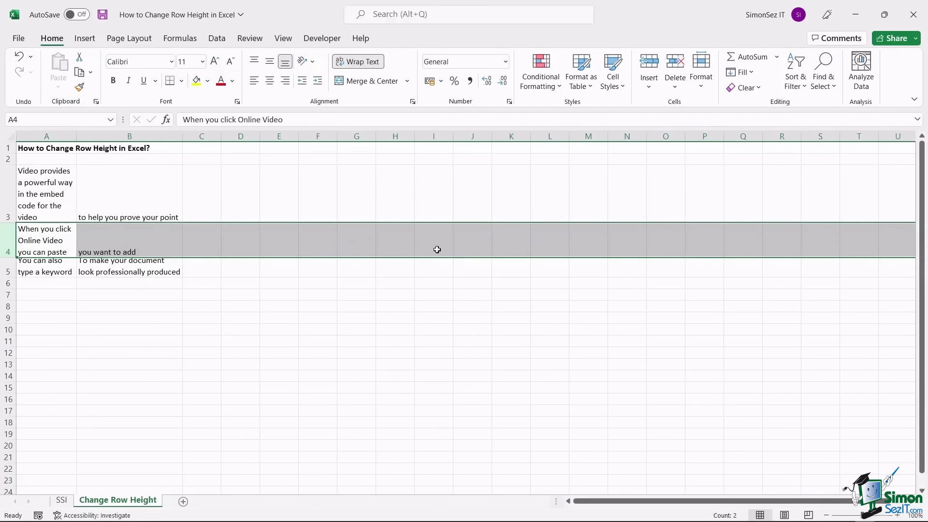
left_click(3, 272)
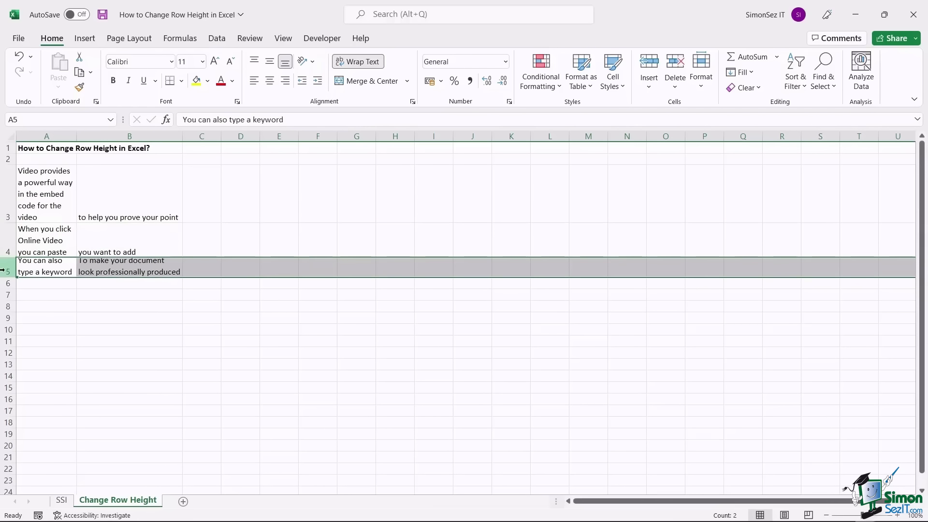
key("ctrl+z")
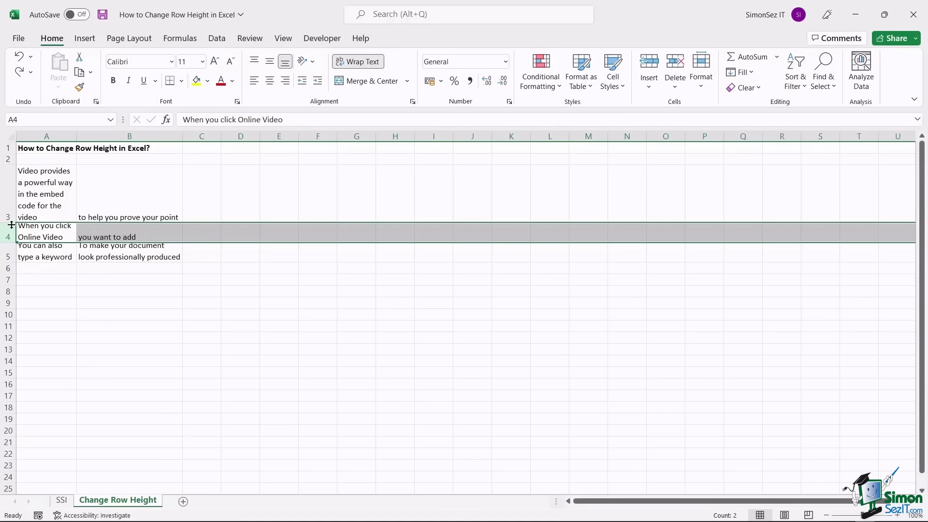
- Set row 4's height to 50 so all three wrapped lines are visible
right_click(7, 230)
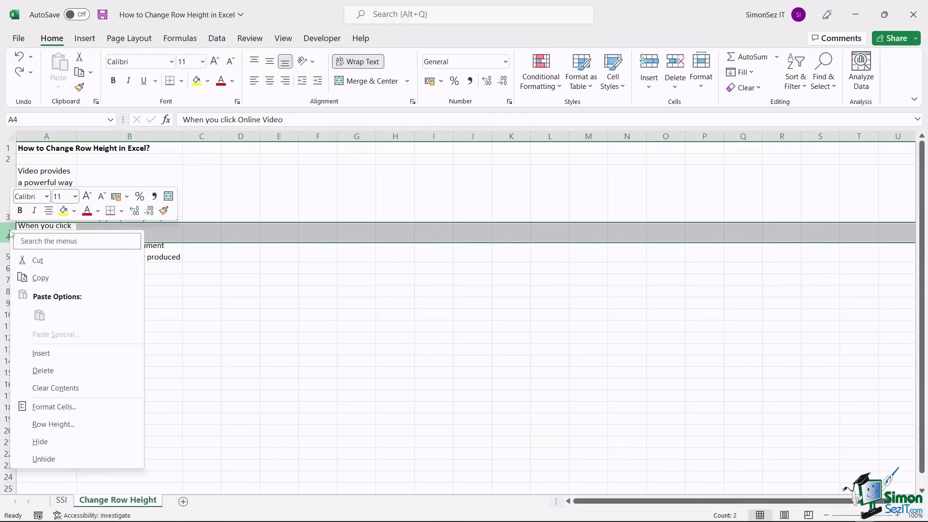
left_click(75, 424)
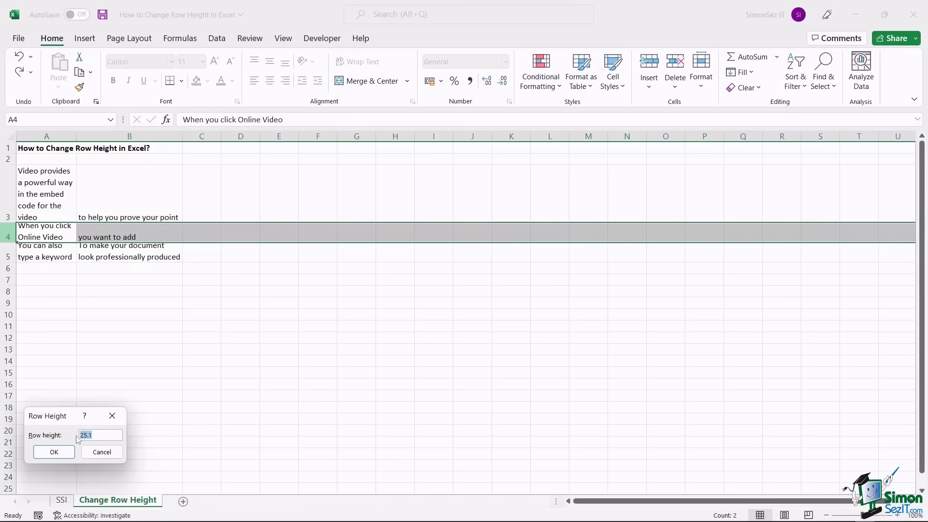
type("50")
key("Return")
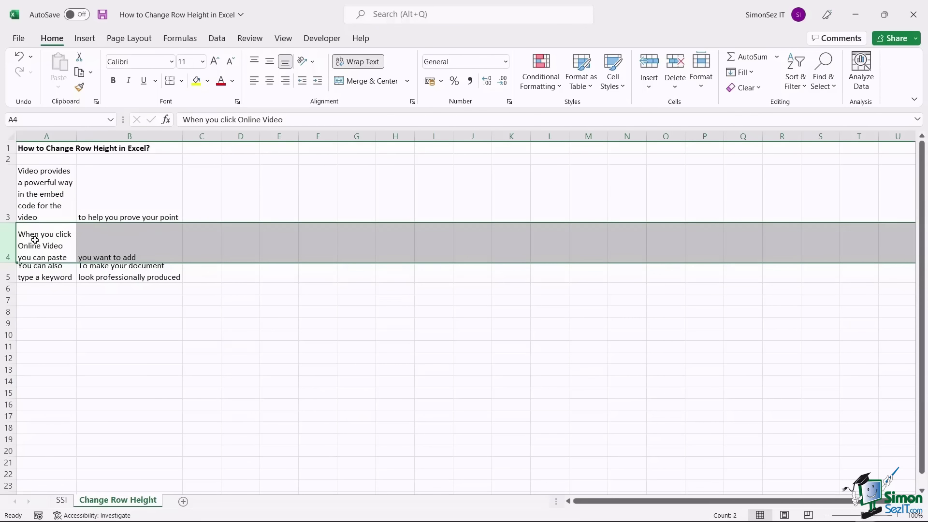
- Select rows 3–5 and AutoFit their row height with Alt, H, O, A
left_click_drag(8, 193, 8, 264)
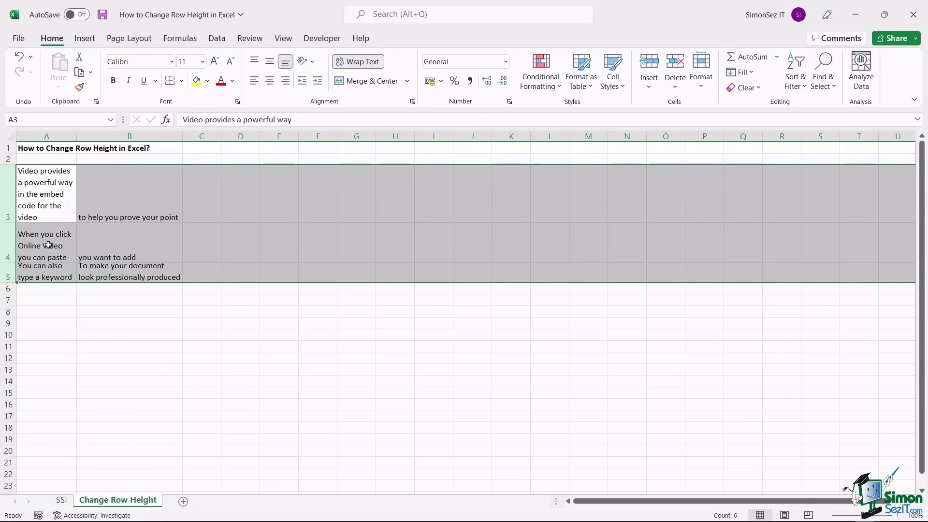
key("alt")
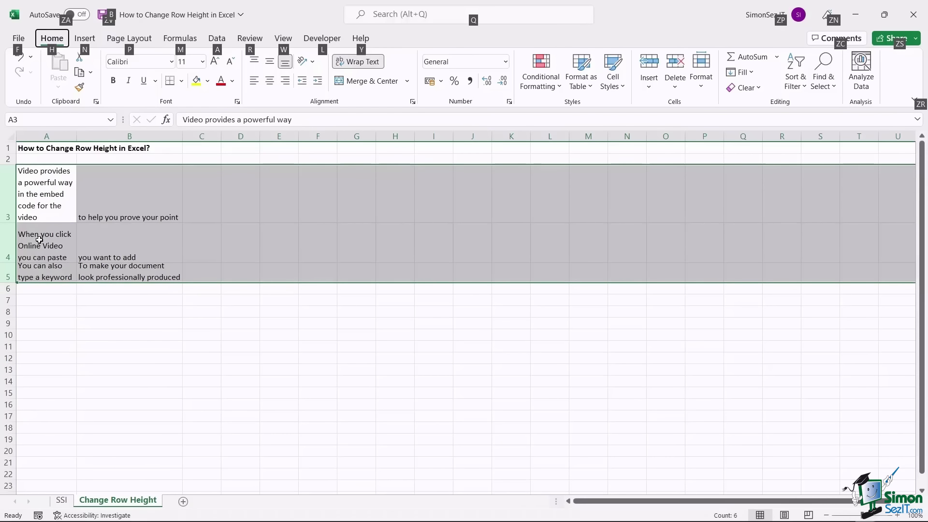
key("h")
key("o")
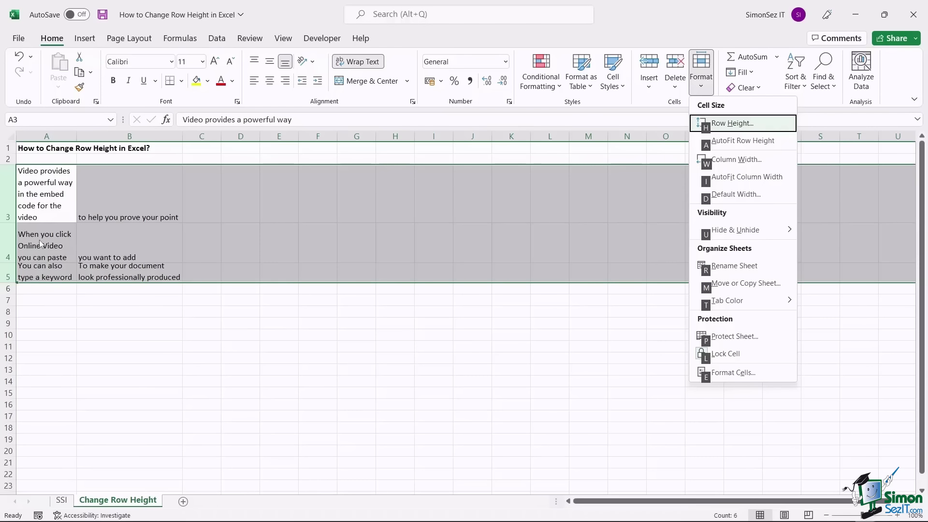
key("a")
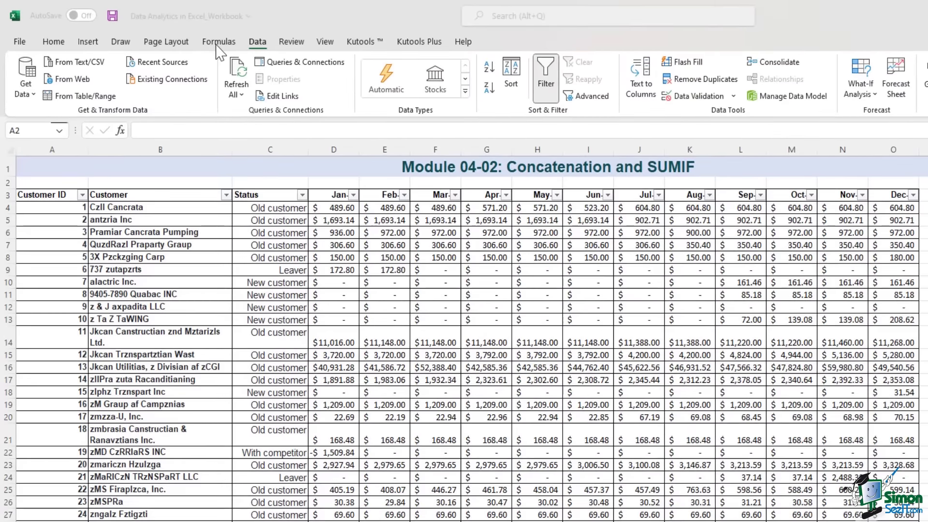
- Browse the Text functions list, then select the Jan–Dec month headers and open Format Cells
left_click(218, 44)
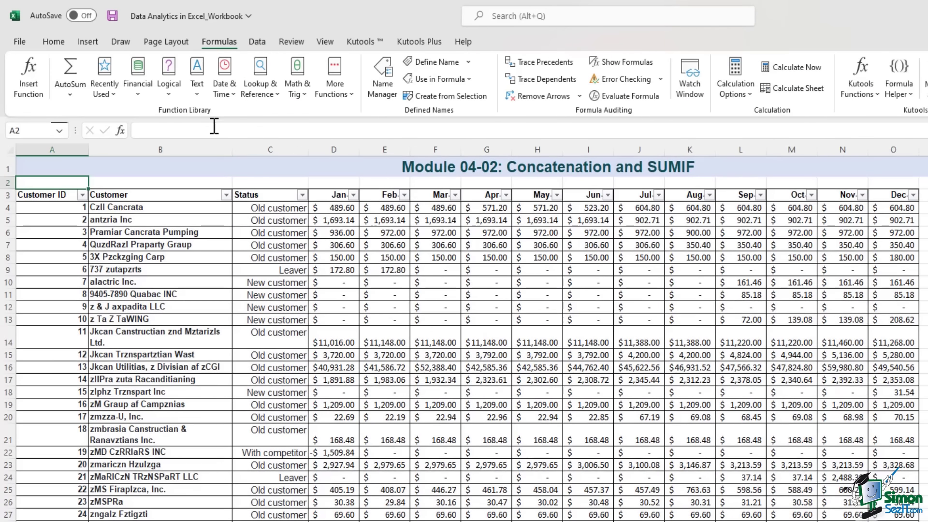
left_click(200, 99)
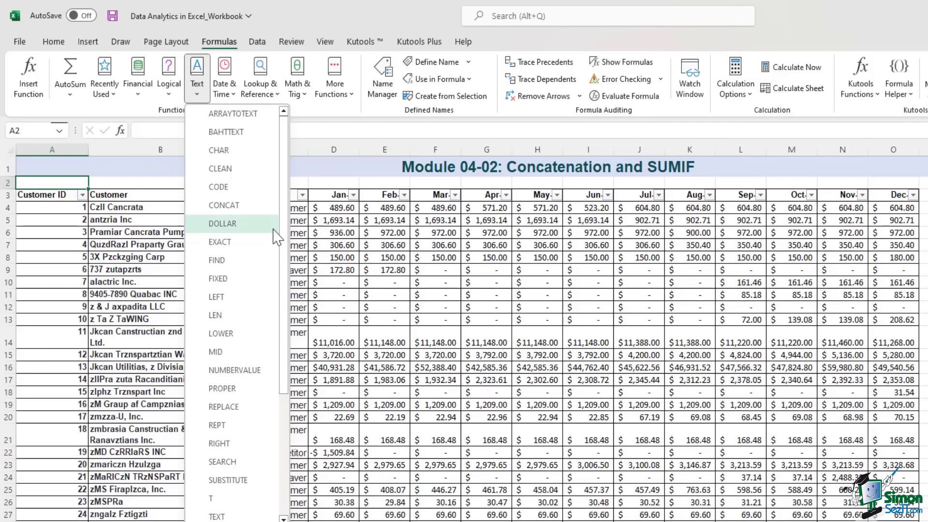
left_click(488, 249)
left_click(373, 255)
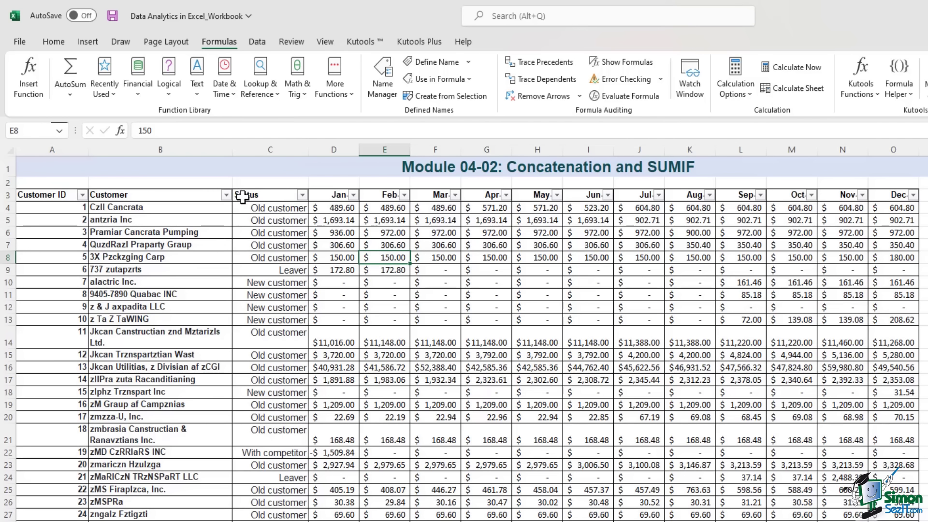
left_click_drag(330, 196, 890, 200)
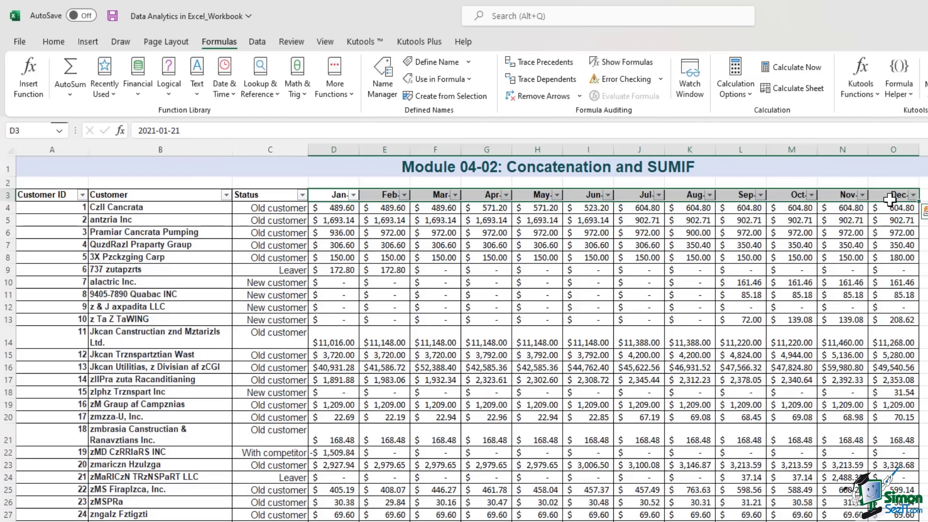
key("ctrl+1")
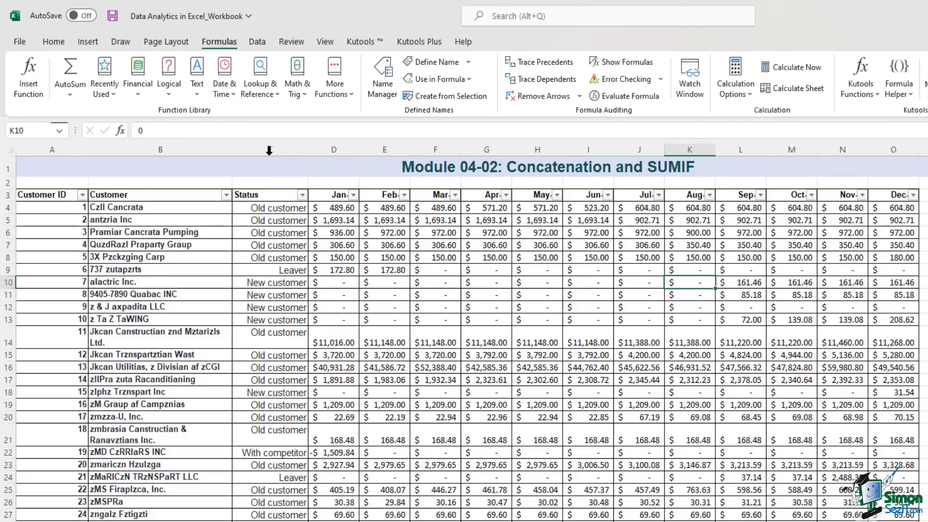
- Insert a blank column C headed 'Customer ID/Customer Name' and select cell C4
left_click(270, 143)
right_click(271, 144)
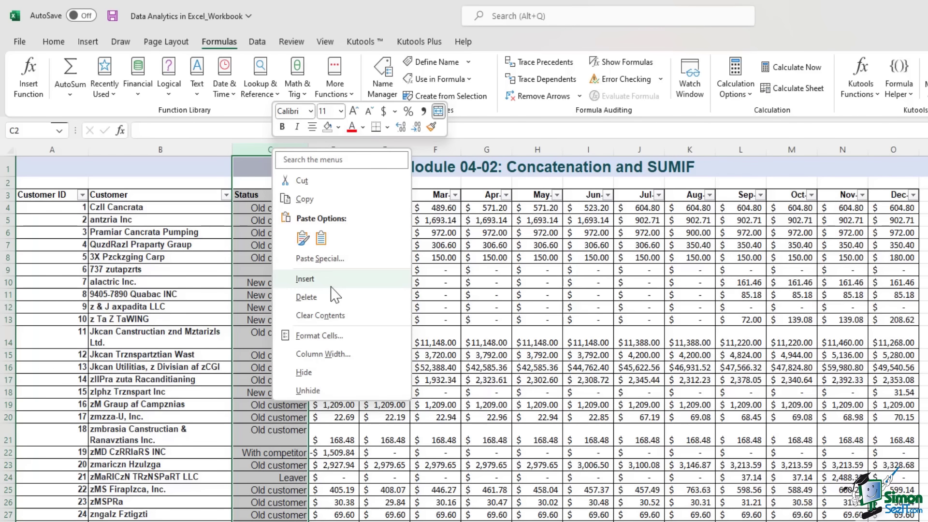
left_click(316, 277)
type("Customer")
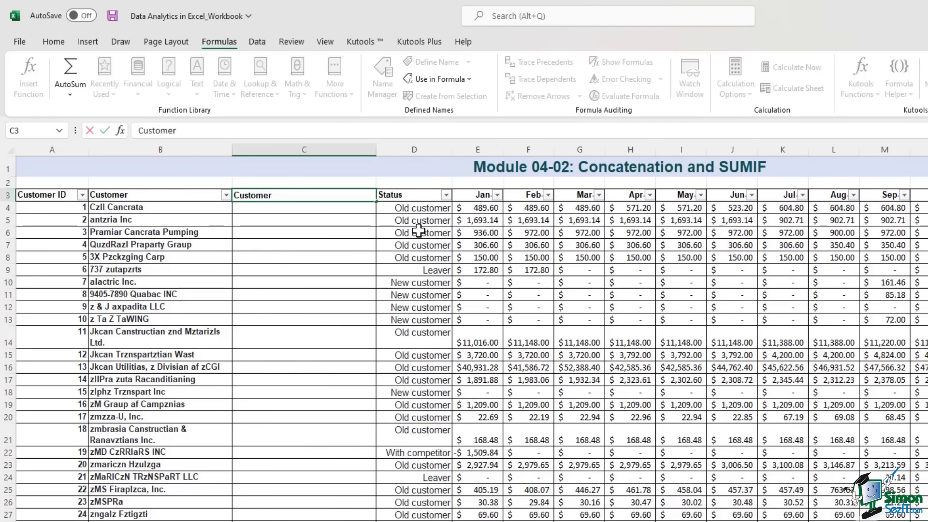
type(" ID/Customer Nam")
type("e")
key("Return")
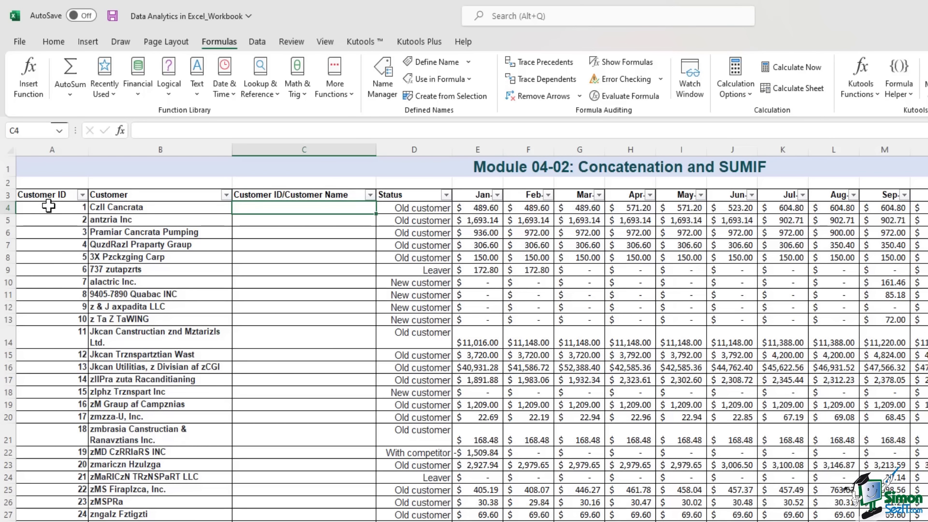
left_click_drag(48, 207, 146, 209)
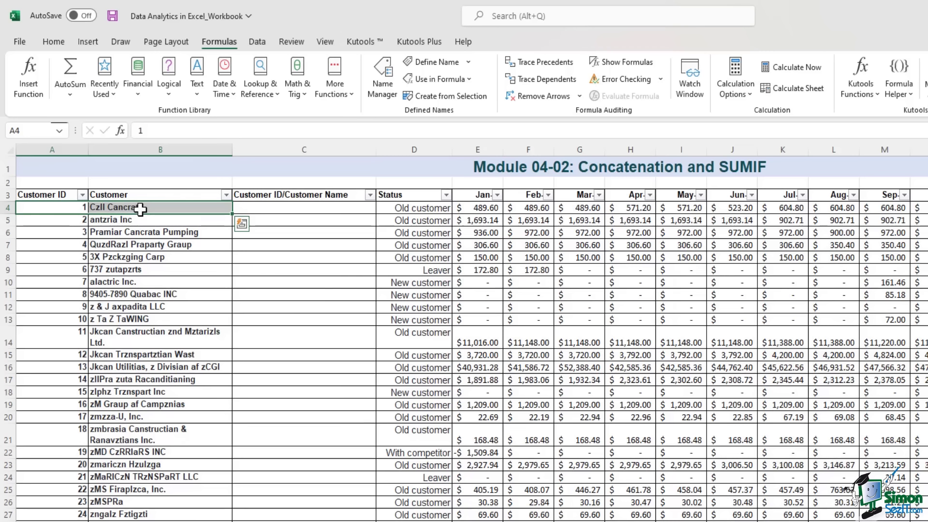
left_click(264, 207)
left_click(198, 93)
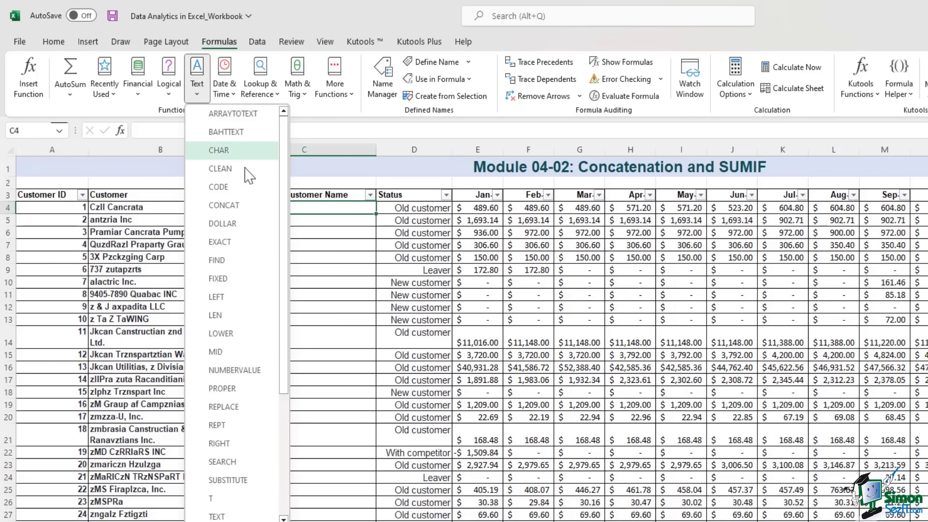
- Enter =CONCAT(A4,"- ",B4) in C4 to join the customer ID and name with a hyphen
left_click(246, 207)
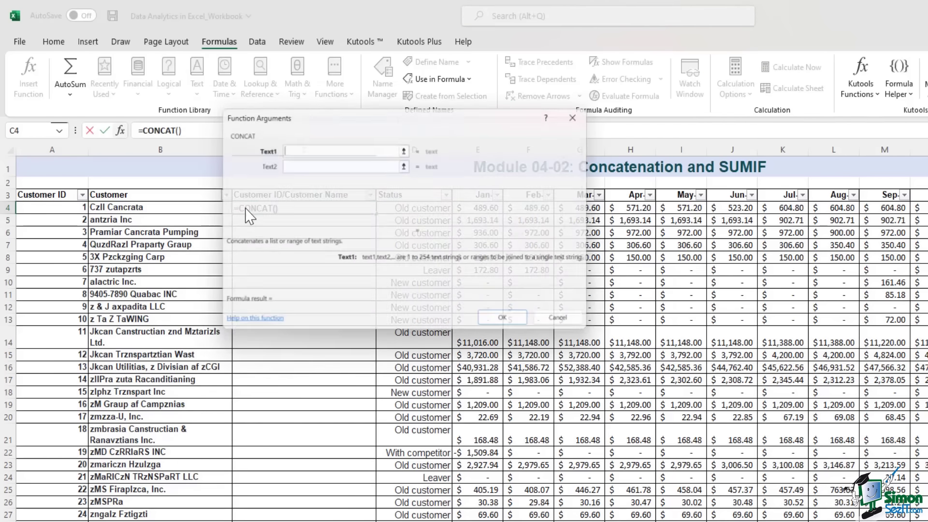
left_click_drag(434, 116, 606, 149)
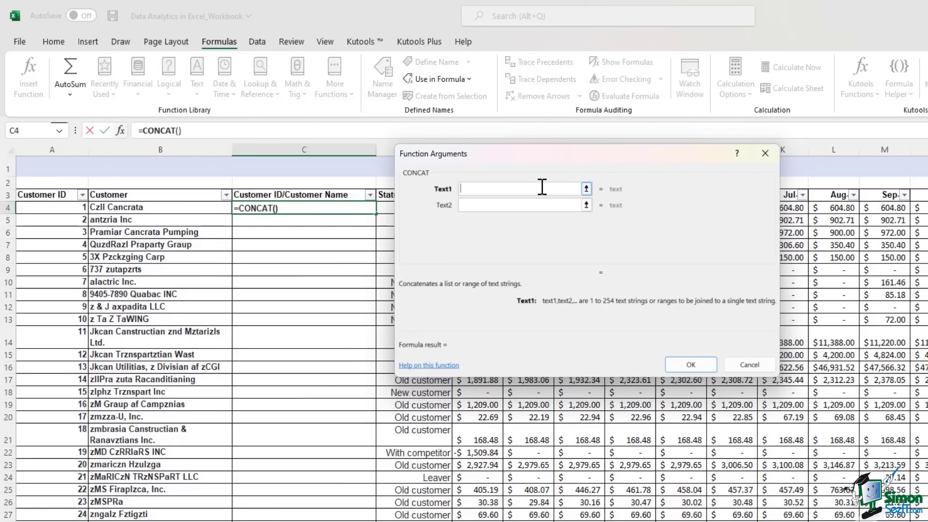
left_click(59, 209)
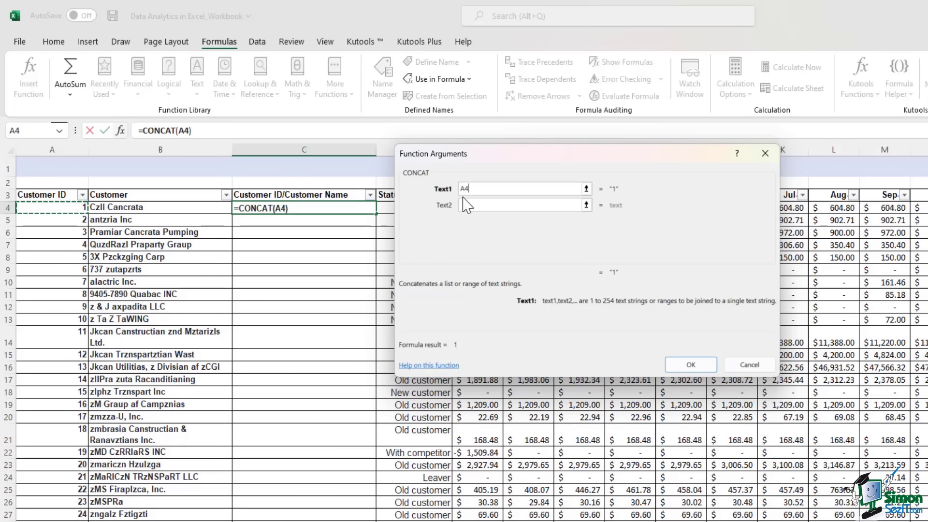
left_click(465, 204)
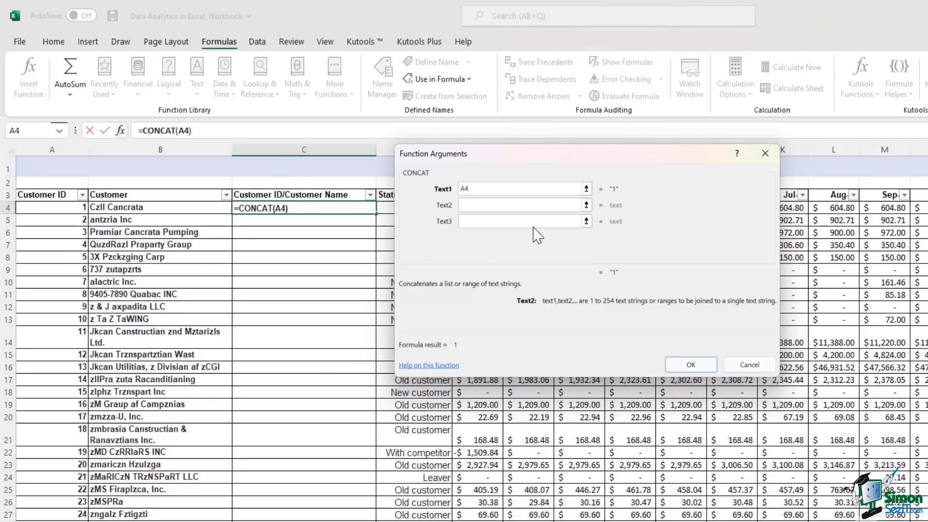
type("\" \"")
key("Tab")
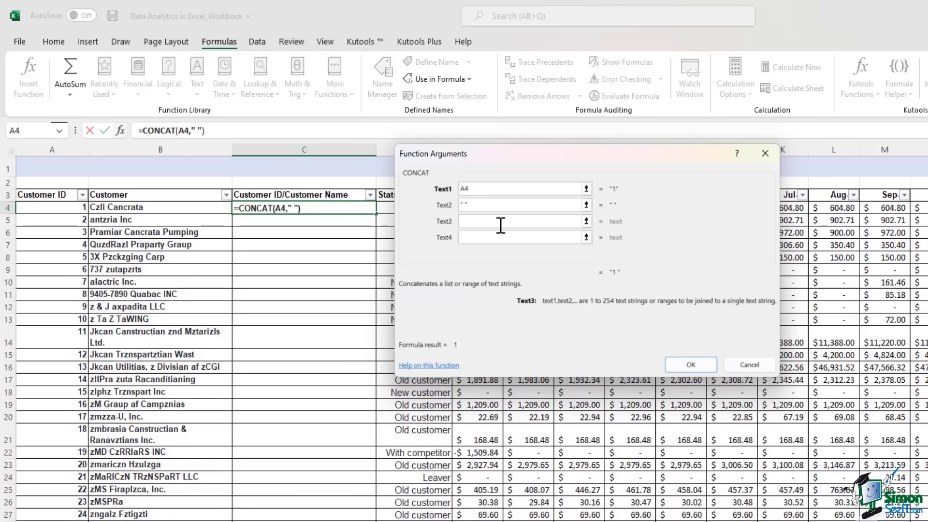
left_click(159, 210)
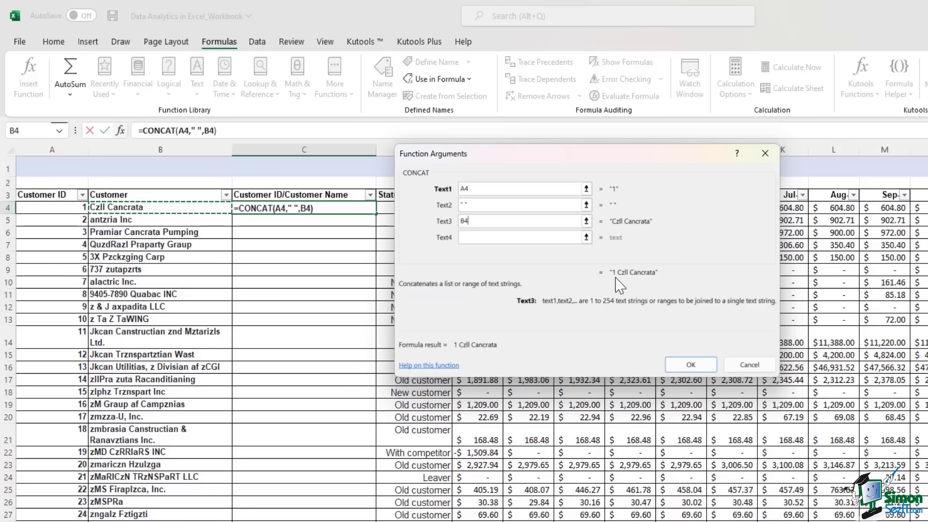
left_click(467, 205)
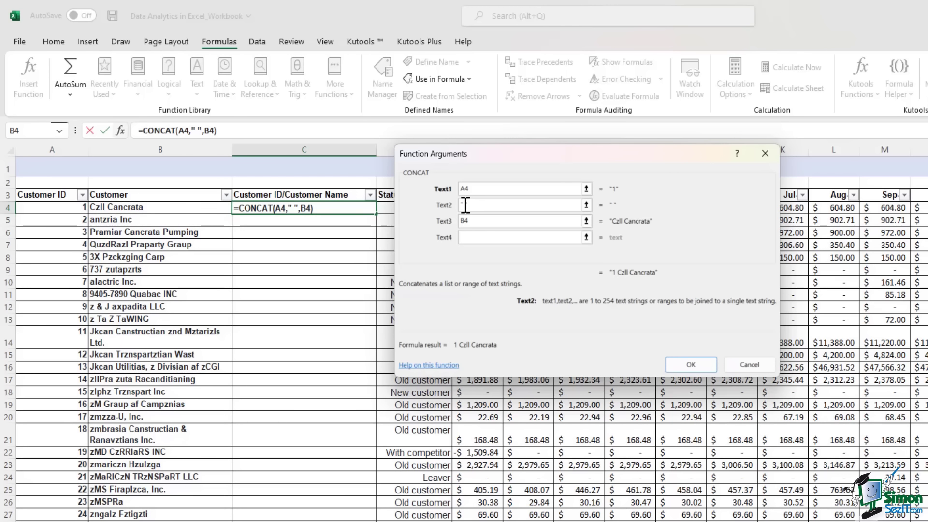
type("-")
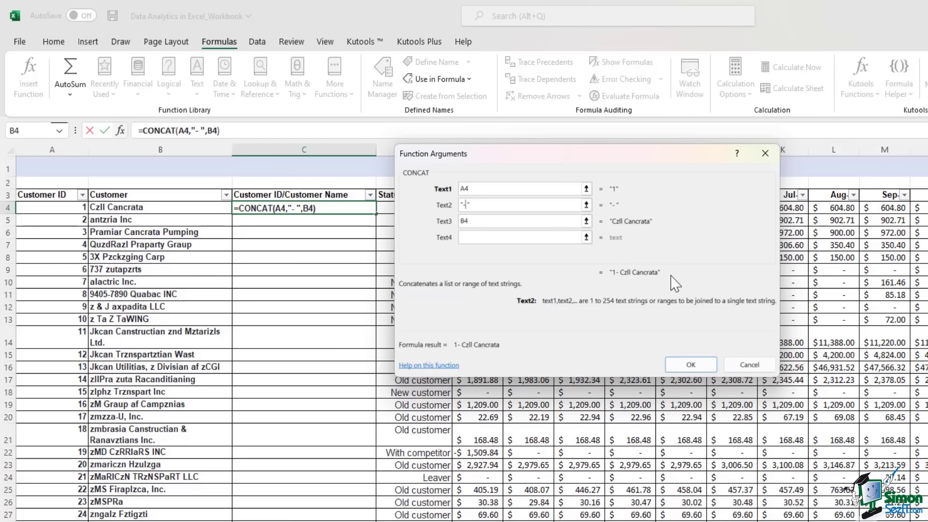
left_click(693, 365)
left_click(296, 208)
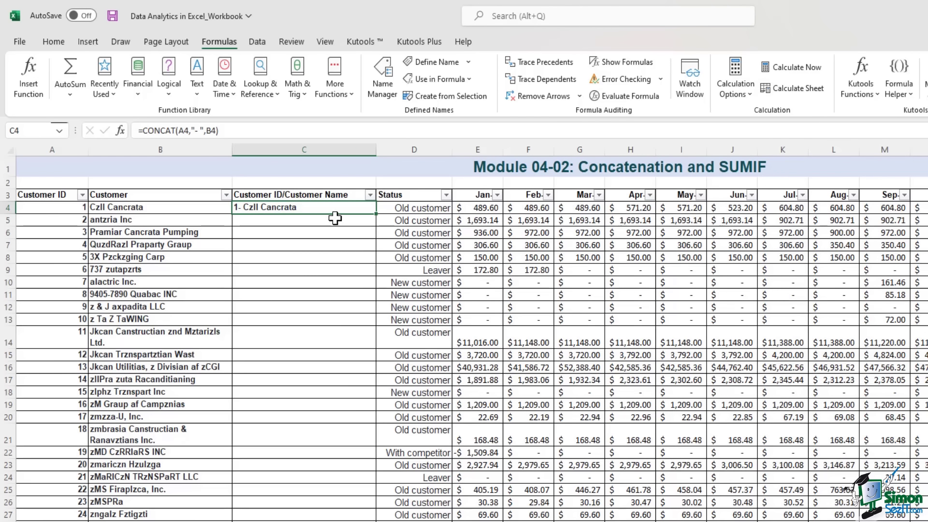
scroll(334, 222, "down", 20)
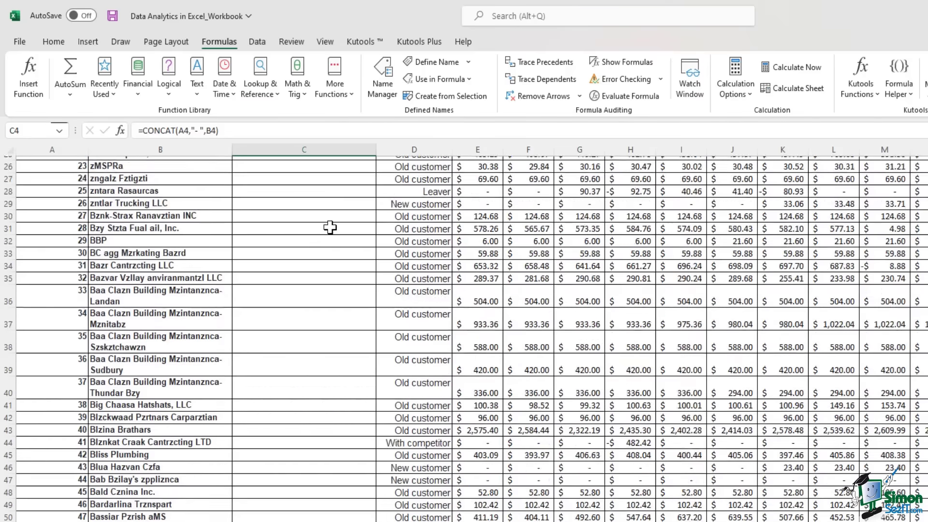
- Fill C4's CONCAT formula down column C and spot-check the results in rows 4 and 14
scroll(330, 227, "down", 6)
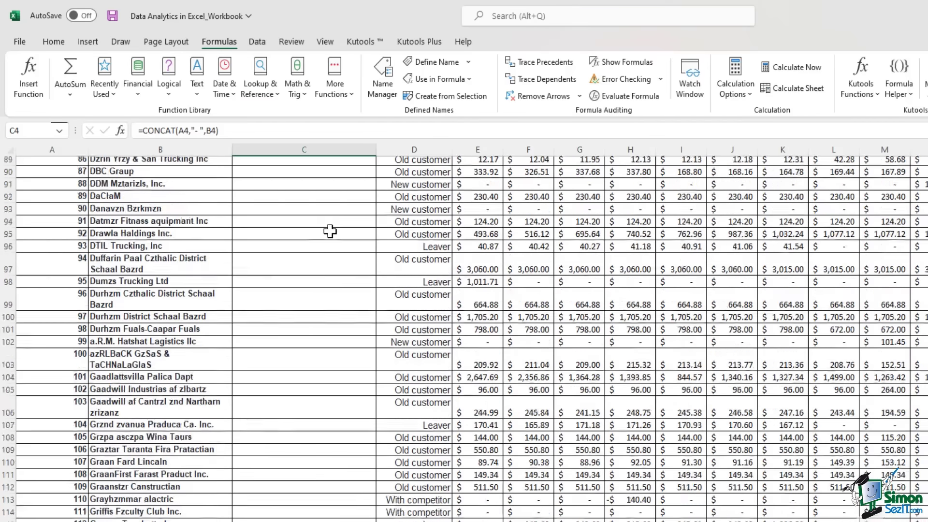
scroll(330, 229, "up", 20)
scroll(330, 231, "up", 3)
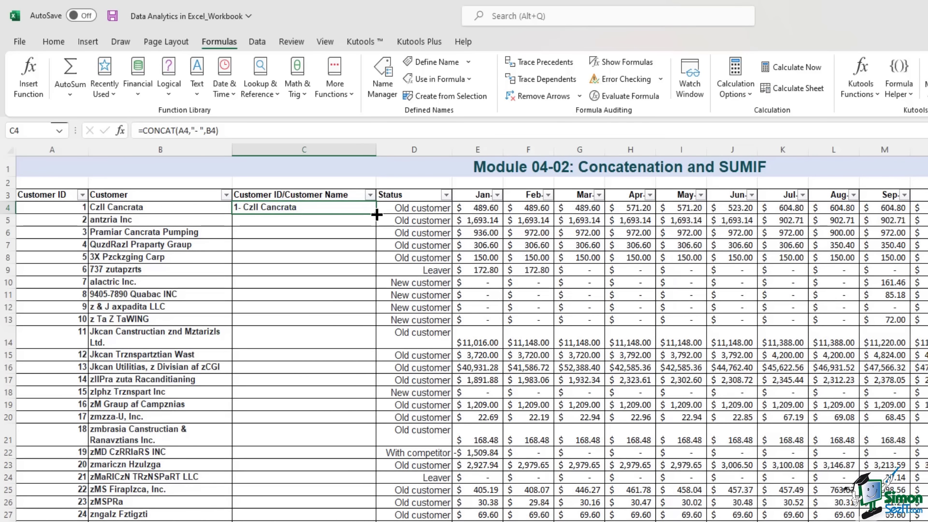
double_click(377, 215)
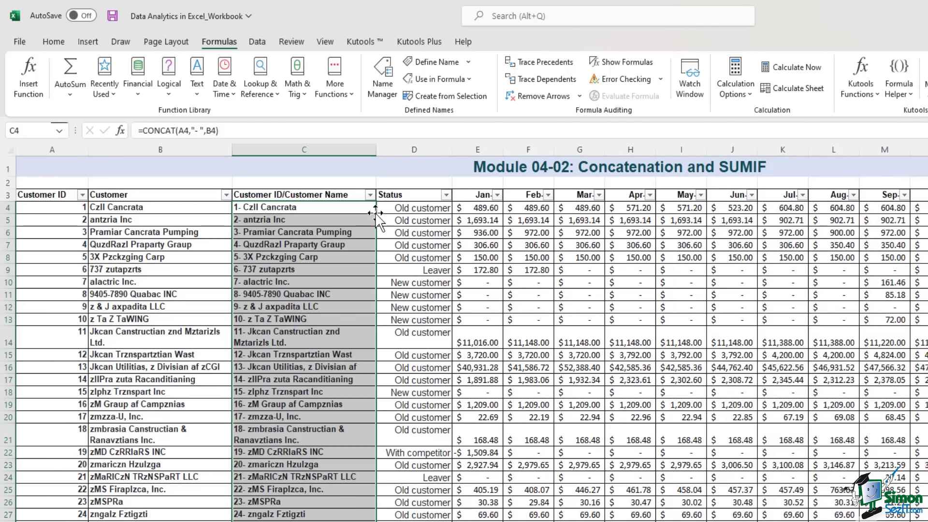
scroll(331, 309, "down", 8)
scroll(331, 309, "down", 20)
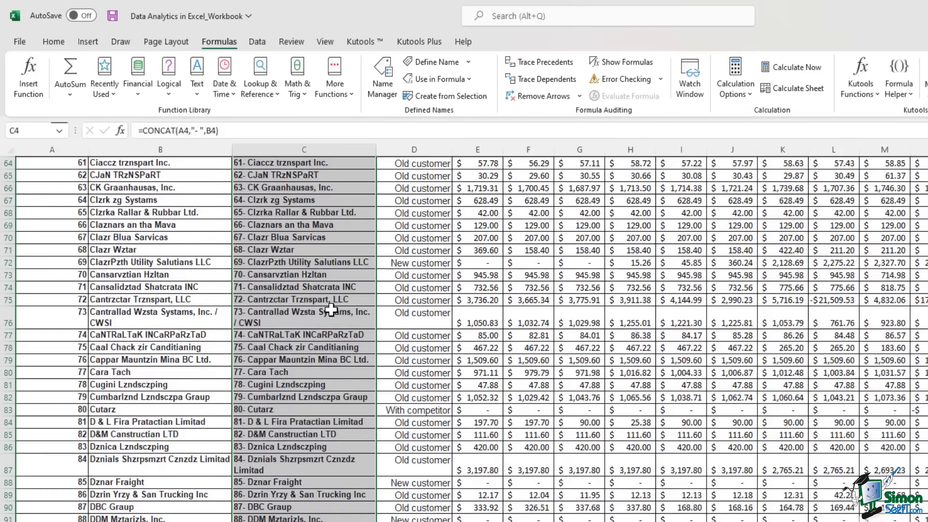
scroll(331, 309, "up", 20)
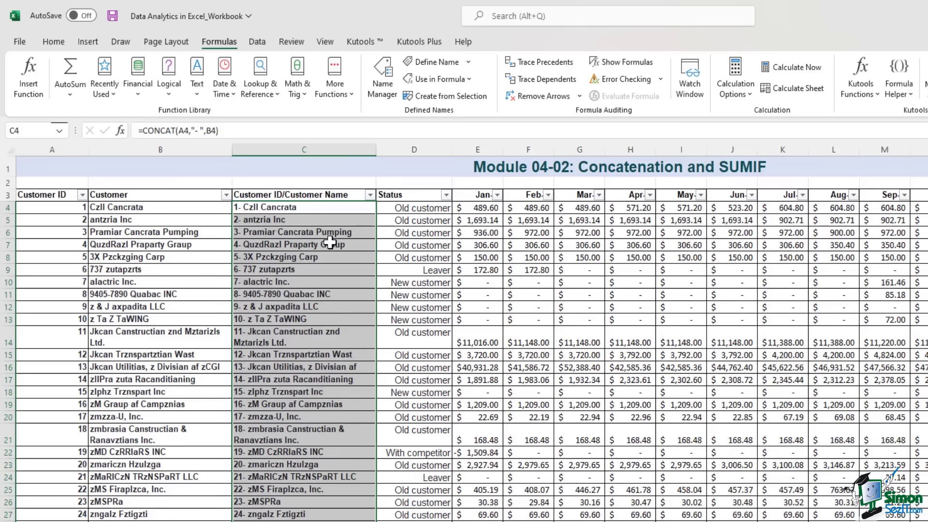
left_click(303, 208)
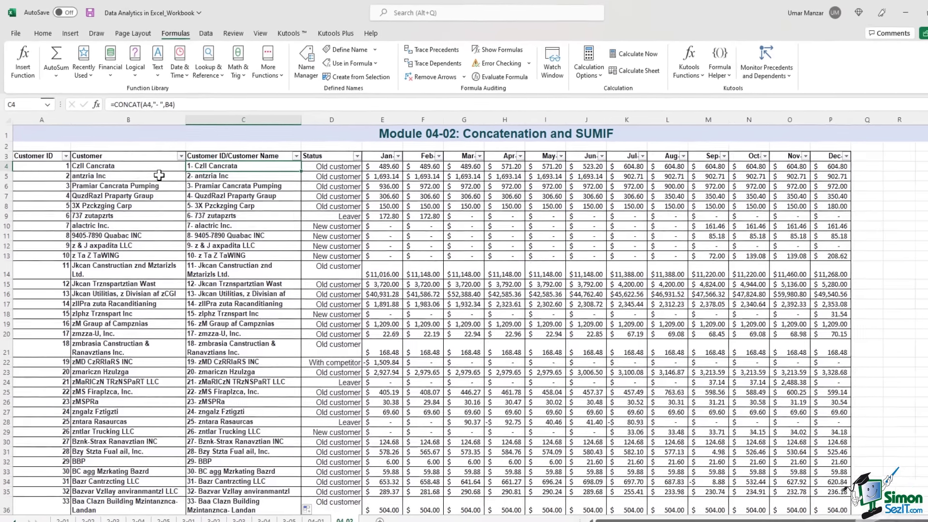
left_click(325, 344)
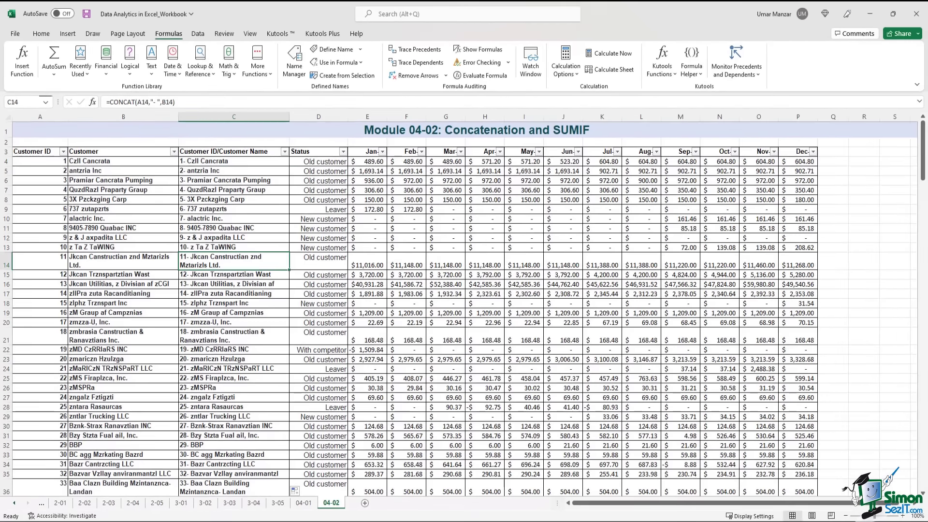
left_click(221, 161)
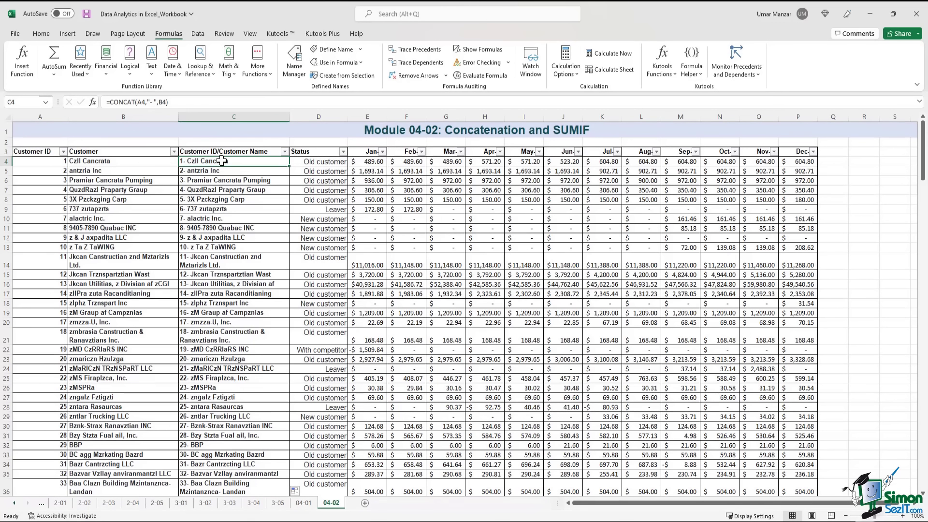
- Verify the copied formulas in C4, C5 and down to the last row, C222
key("ctrl+Down")
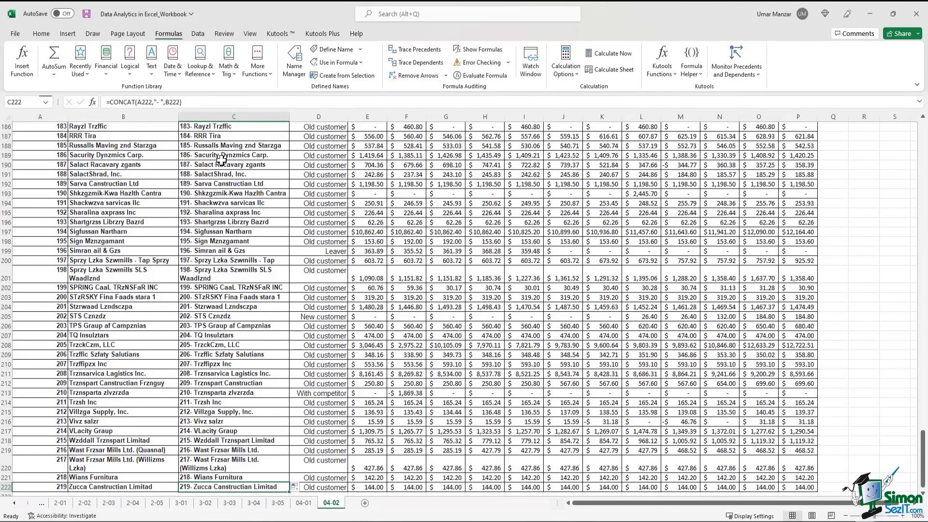
key("ctrl+Up")
key("Down")
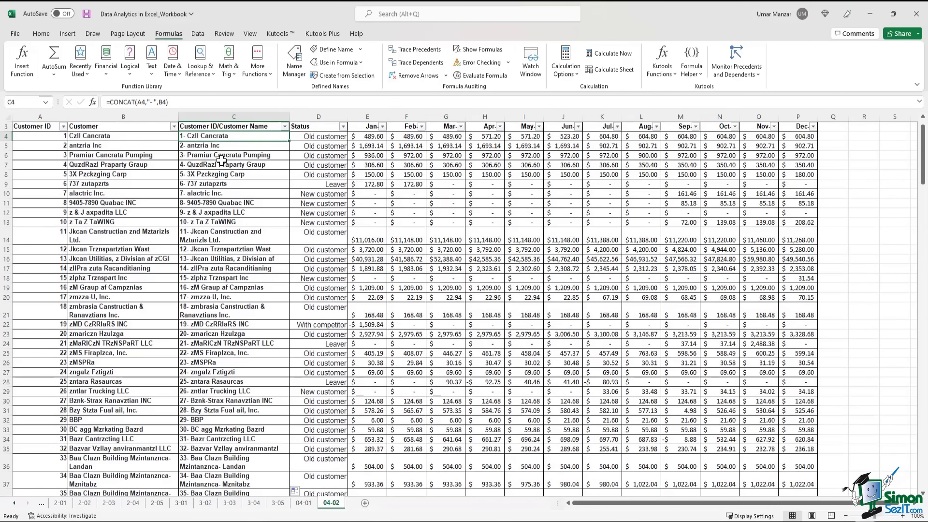
key("Down")
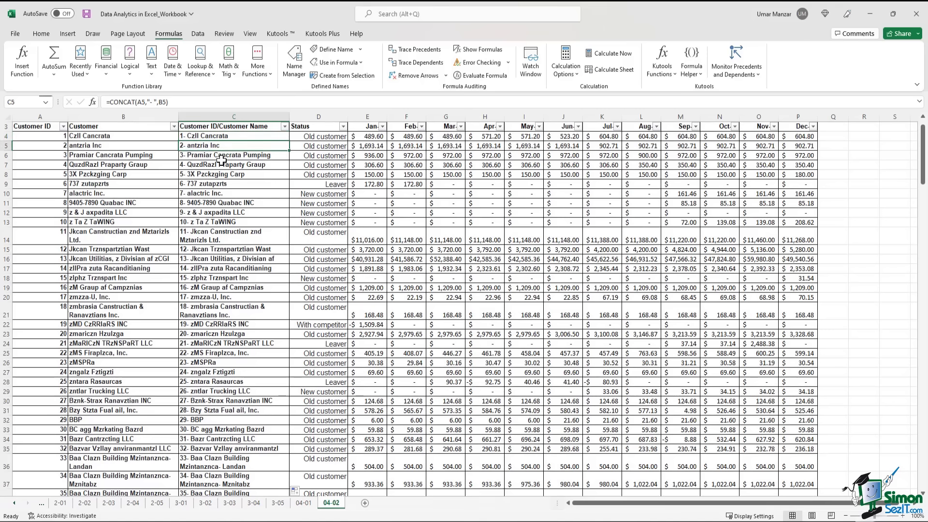
key("Down")
key("Down")
key("Down")
key("Down")
key("Down")
key("Down")
key("Down")
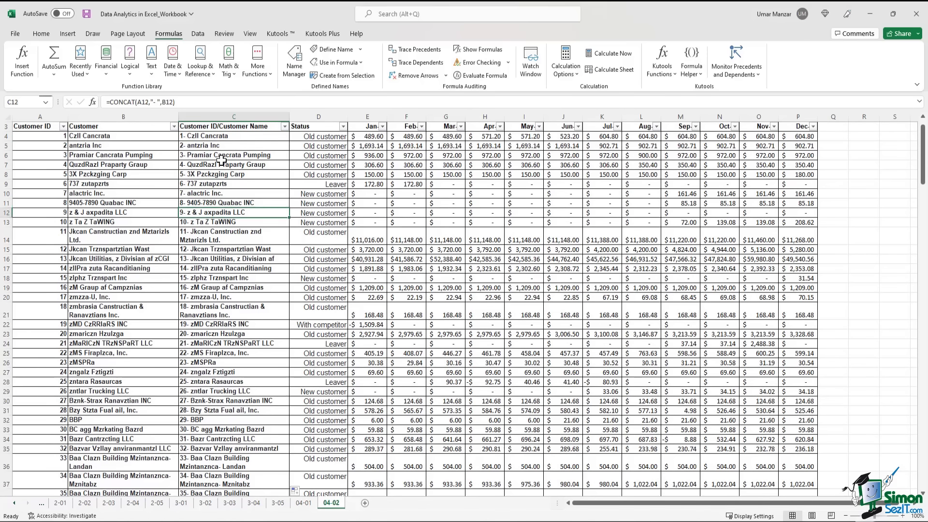
key("ctrl+Down")
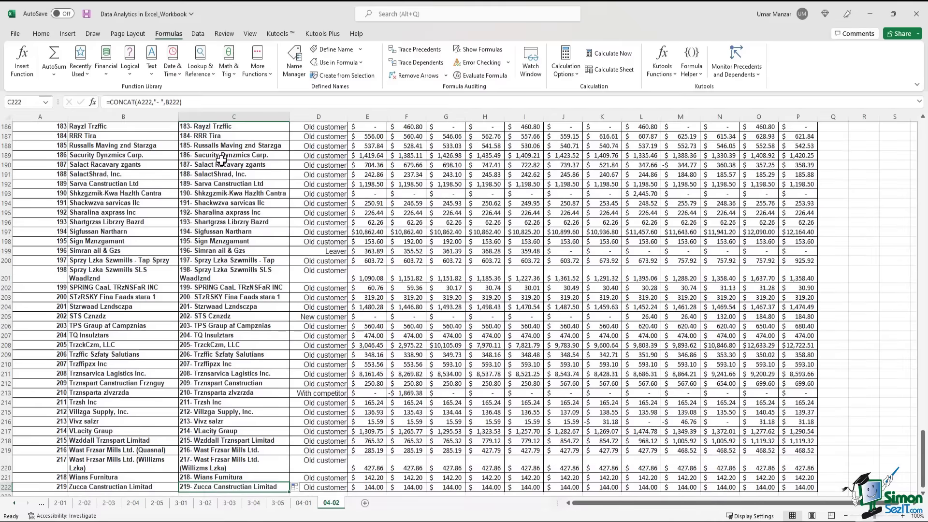
key("ctrl+Up")
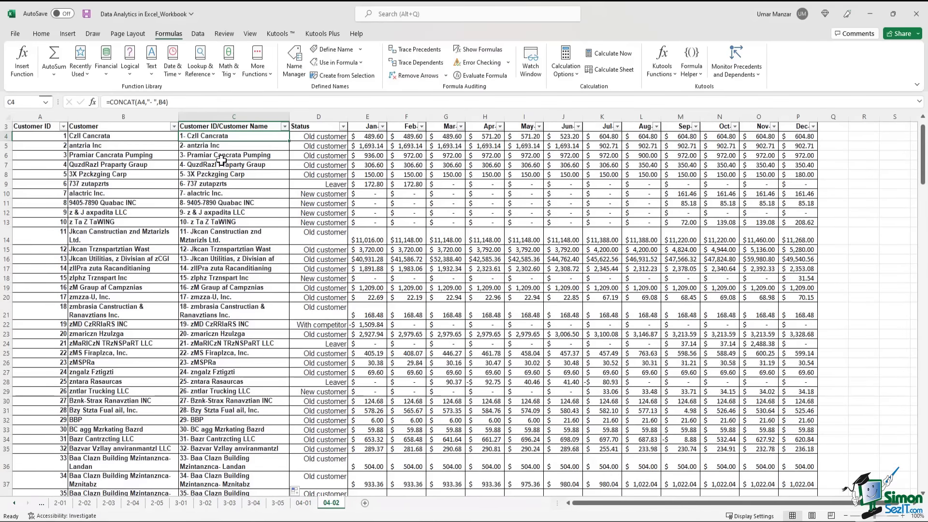
scroll(489, 213, "up", 1)
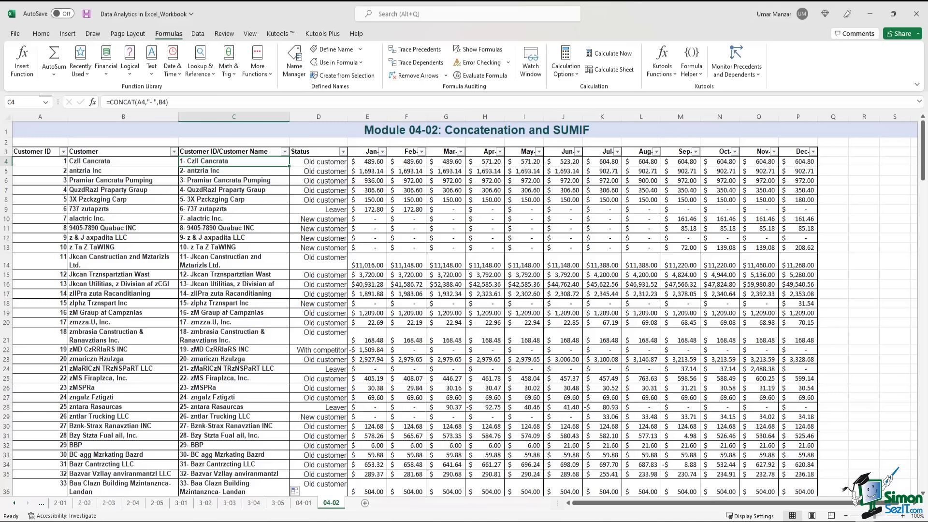
left_click(342, 151)
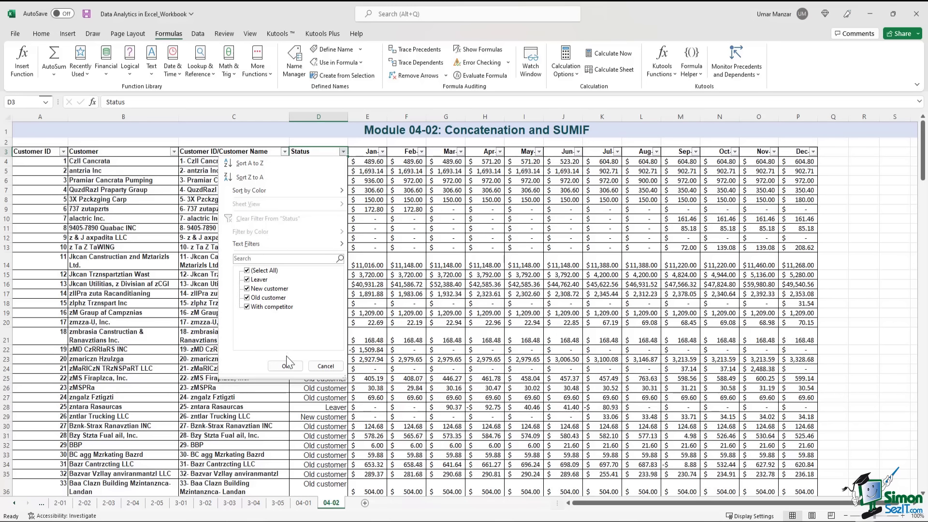
left_click(325, 366)
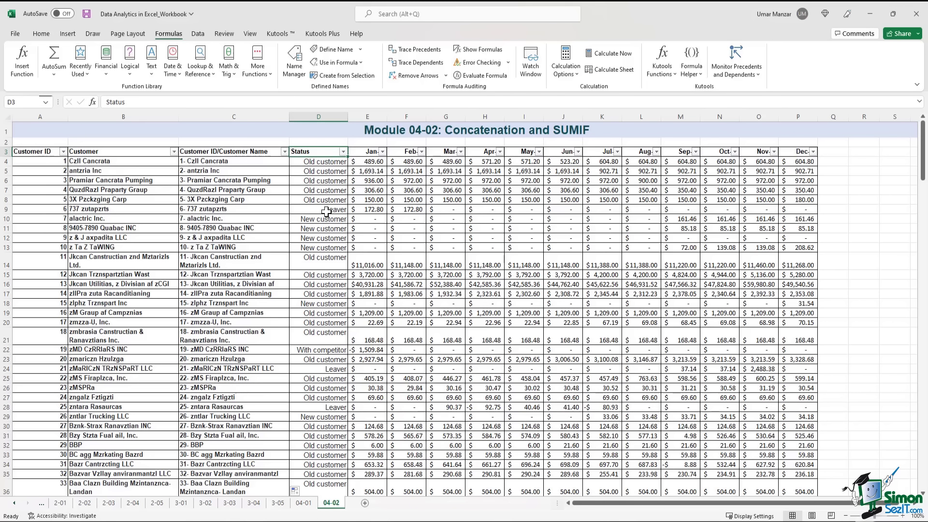
left_click_drag(360, 162, 795, 168)
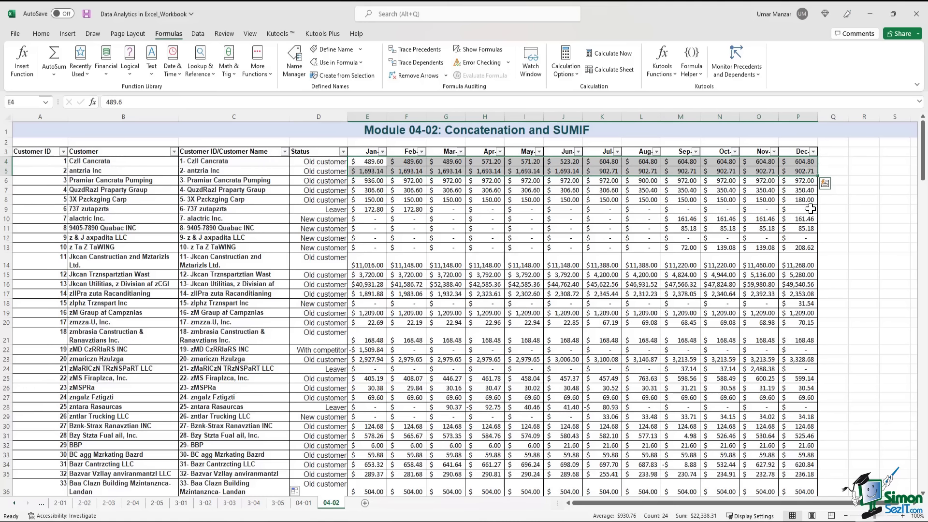
left_click(833, 152)
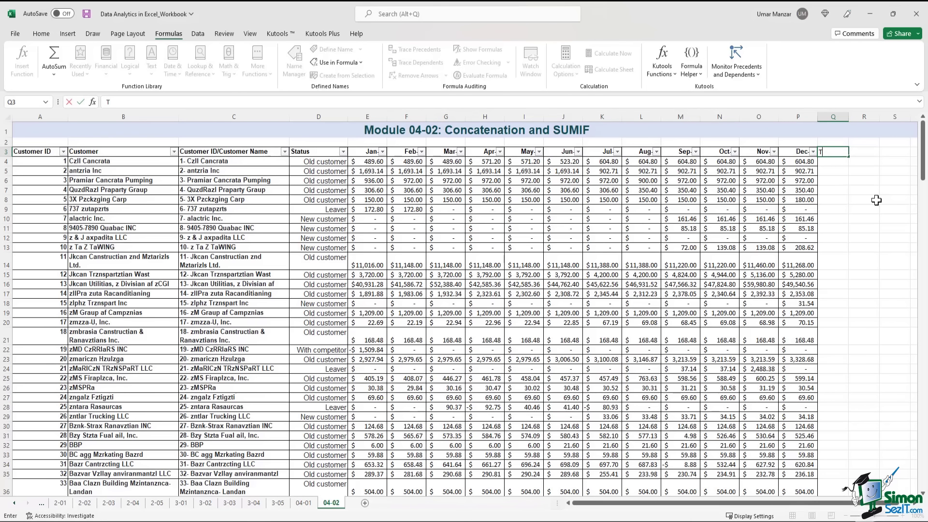
- Add a 'Total' heading in Q3 and fill column Q with =SUM of each row's Jan–Dec amounts
type("Total")
key("Return")
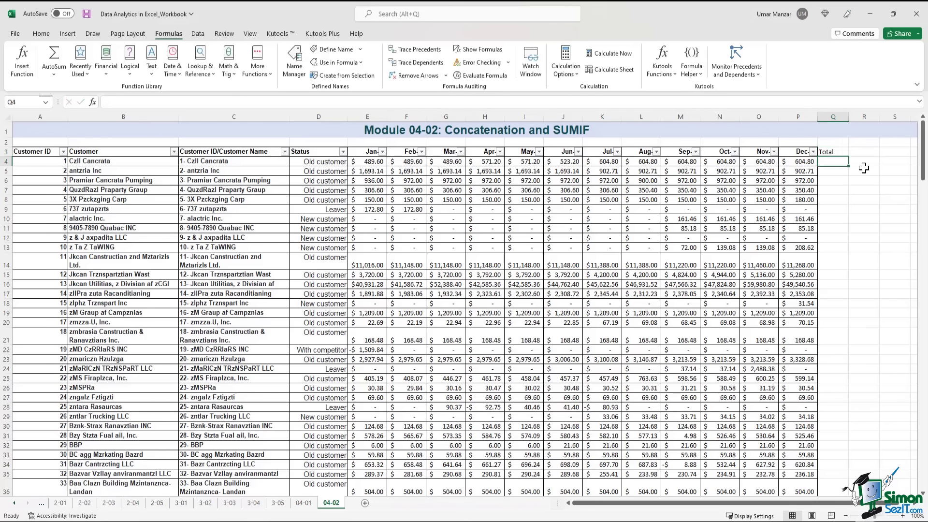
type("=sum(")
left_click_drag(372, 163, 787, 166)
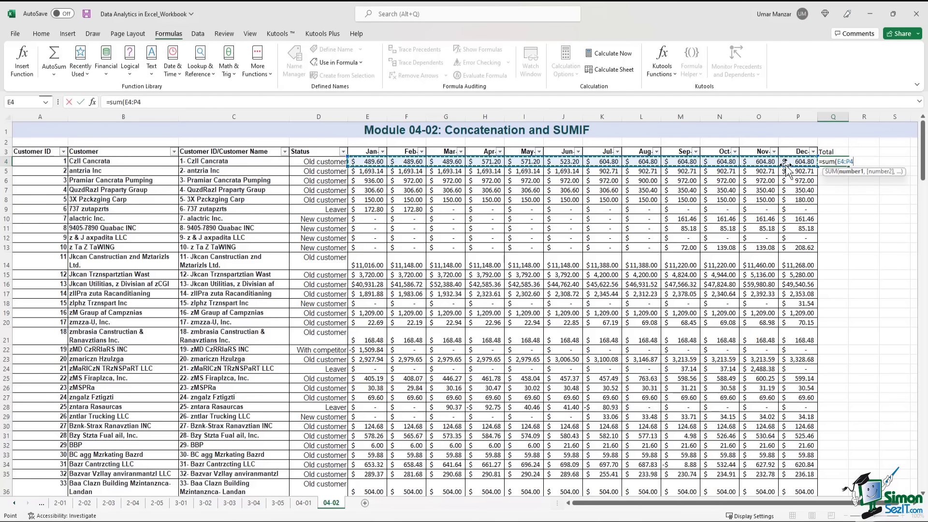
key("Return")
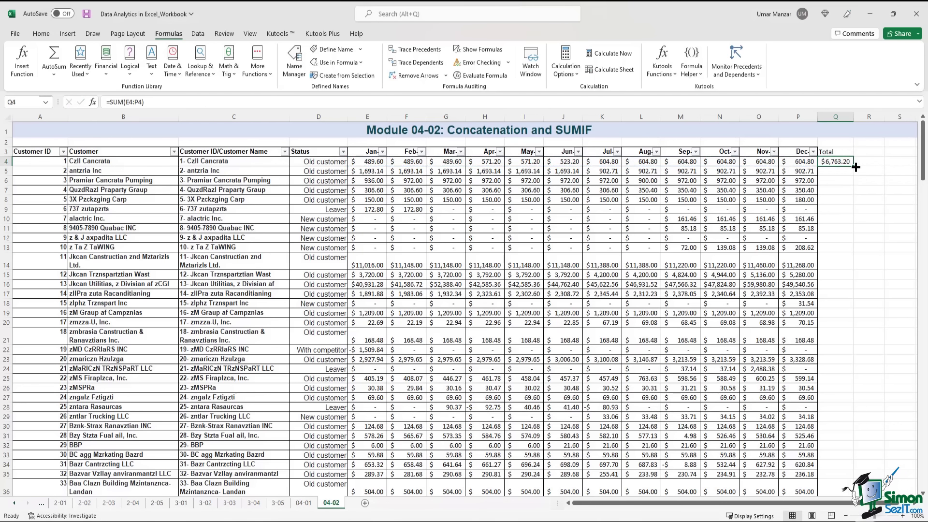
double_click(853, 166)
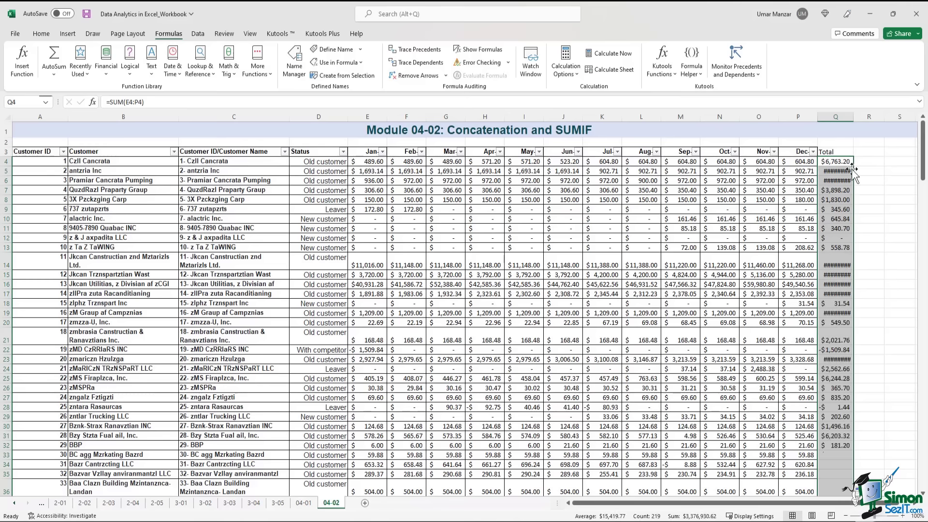
double_click(853, 116)
- Select the December column from P3 down to the last data row
left_click(882, 153)
key("Left")
key("Left")
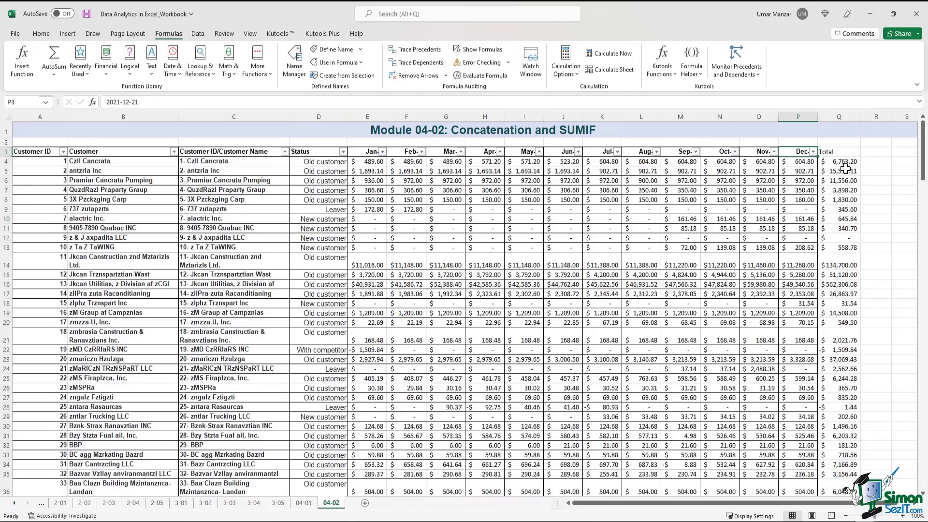
key("ctrl+shift+Down")
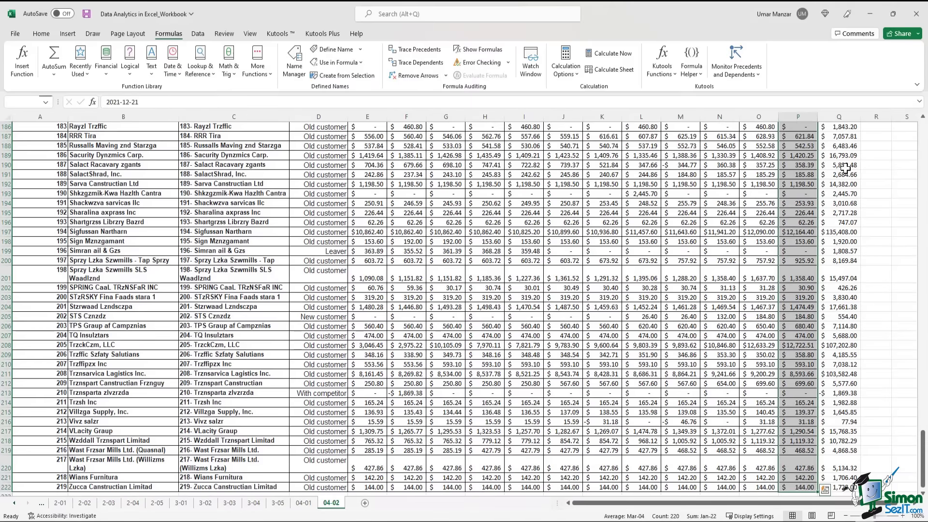
- Copy column P and paste only its formats onto the Total column starting at Q3
right_click(808, 201)
left_click(828, 241)
key("ctrl+BackSpace")
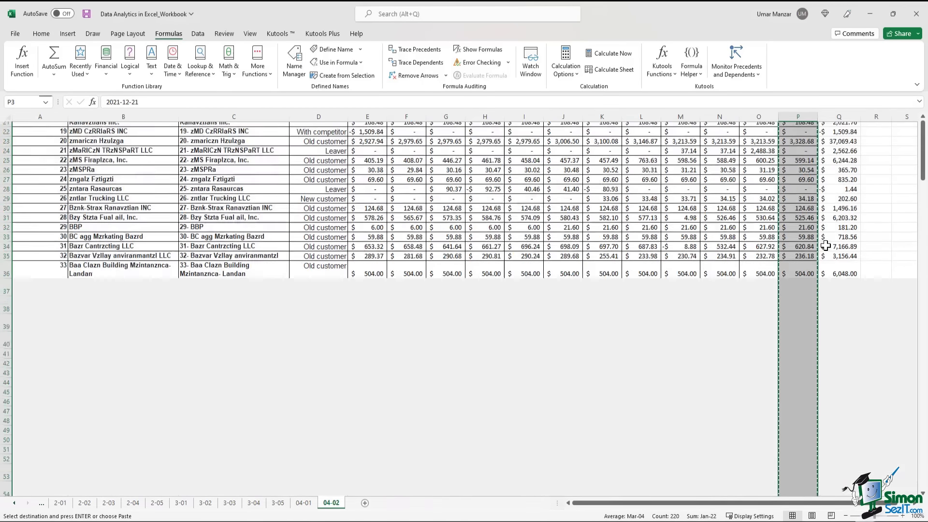
left_click(847, 155)
right_click(846, 154)
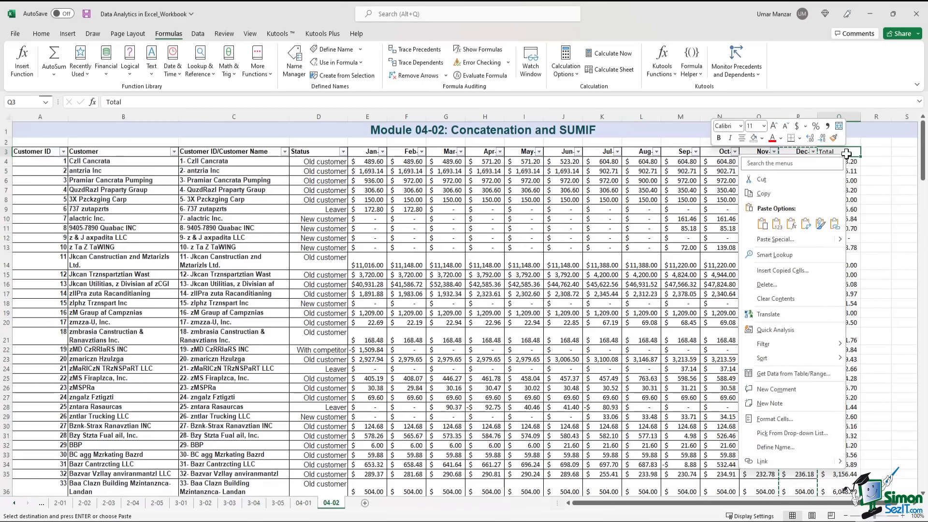
mouse_move(793, 244)
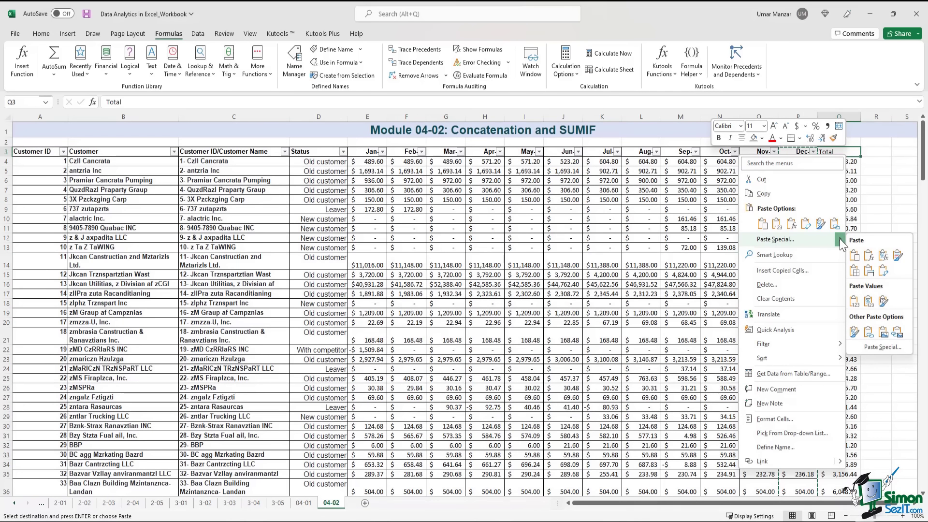
left_click(892, 352)
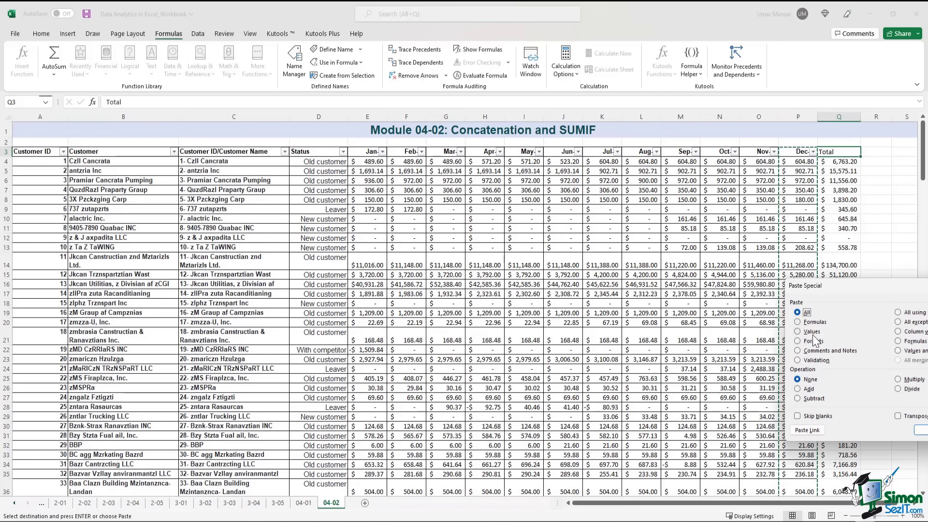
left_click(814, 341)
left_click(921, 432)
key("Escape")
left_click(882, 173)
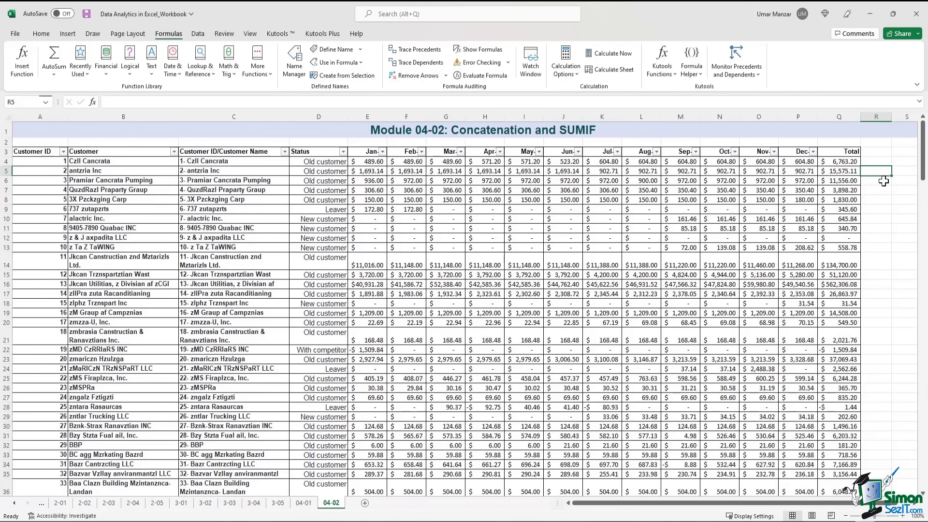
key("Right")
key("Right")
key("Right")
- Enter Status, Old customer, New customer, Leaver and With competitor in S3:S7
key("Left")
key("Left")
key("Up")
key("Up")
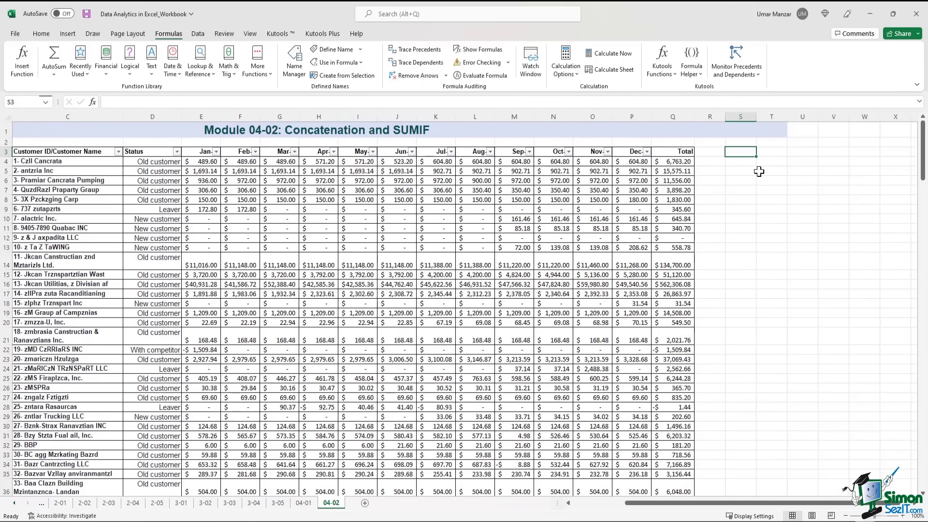
type("Status")
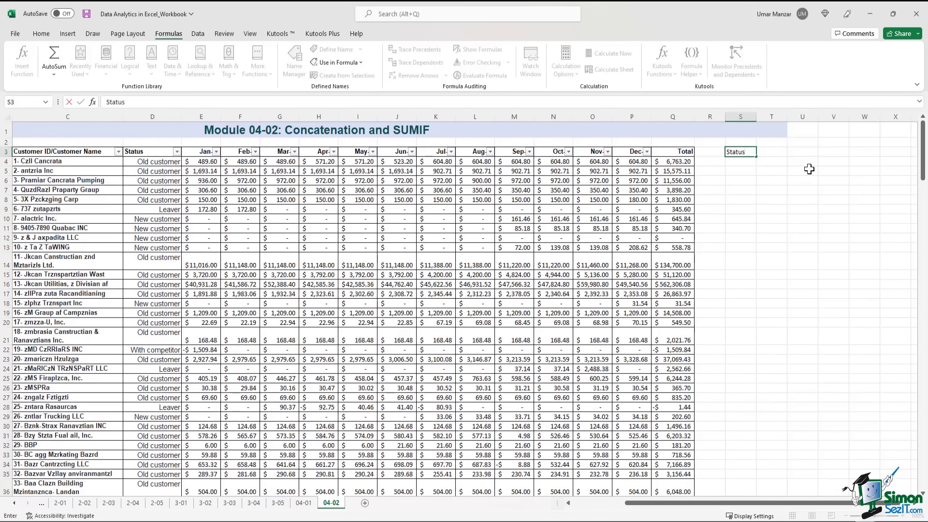
key("Return")
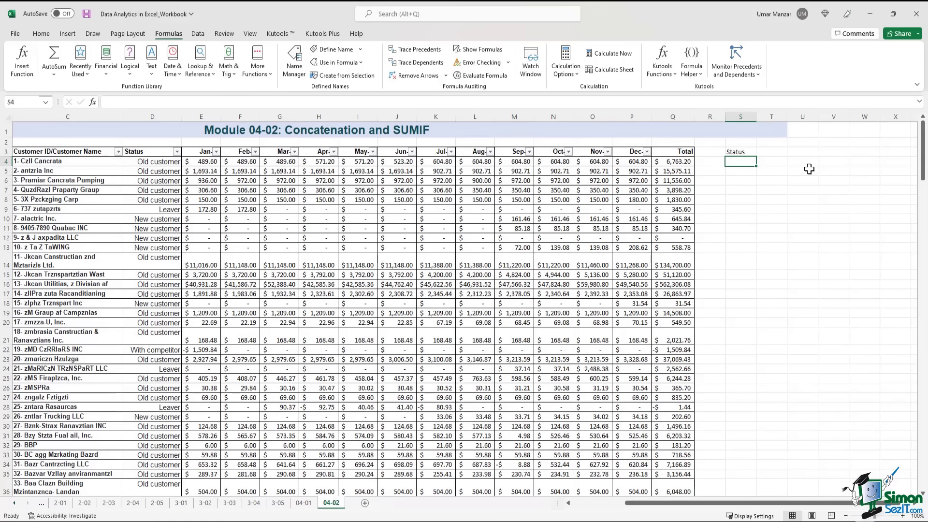
type("Old customer")
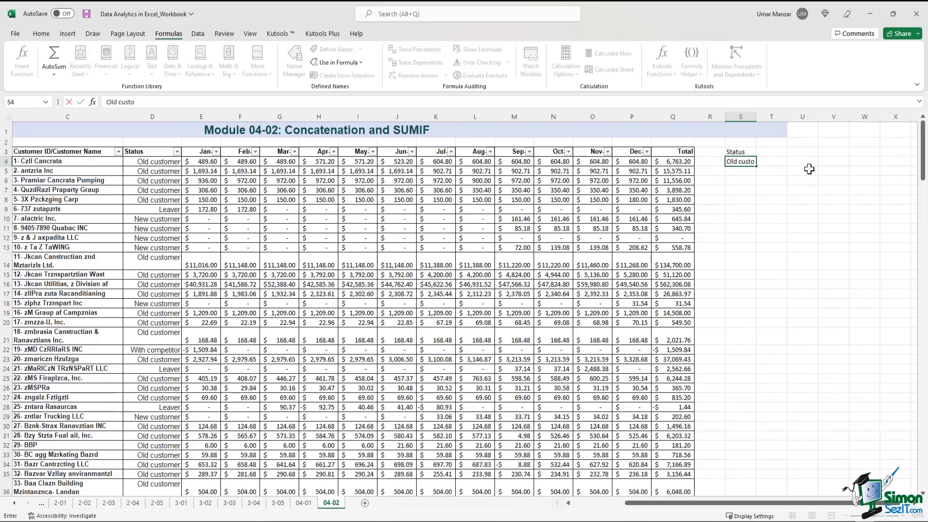
key("Return")
type("New ")
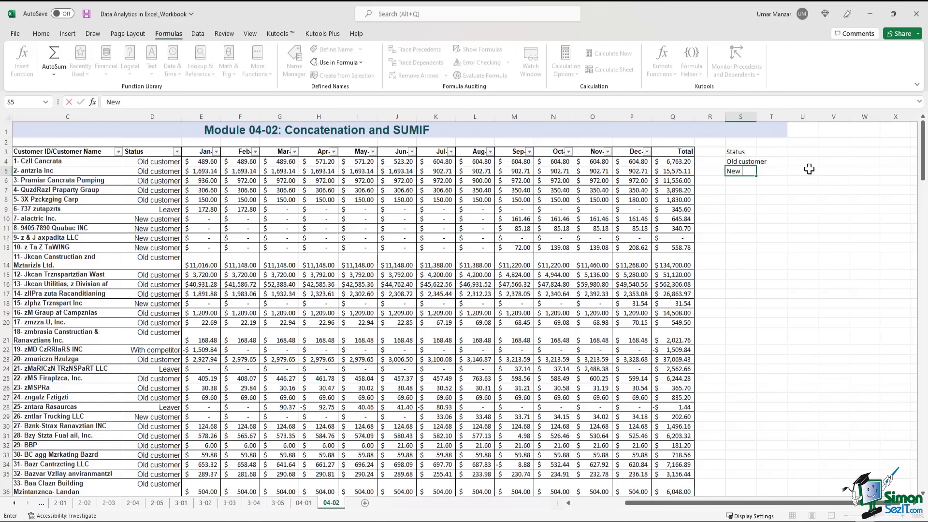
type("customer")
key("Return")
type("Leaver")
key("Return")
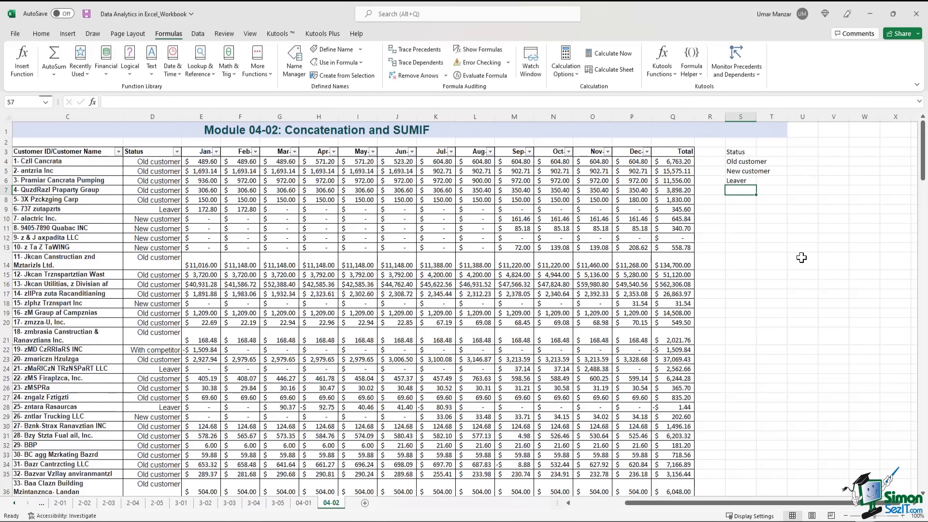
left_click(177, 152)
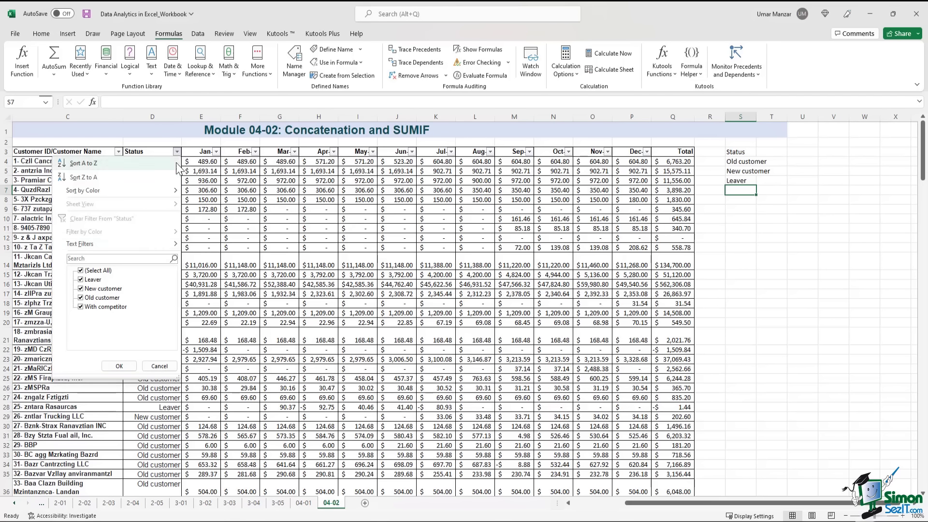
left_click(749, 191)
type("Wi")
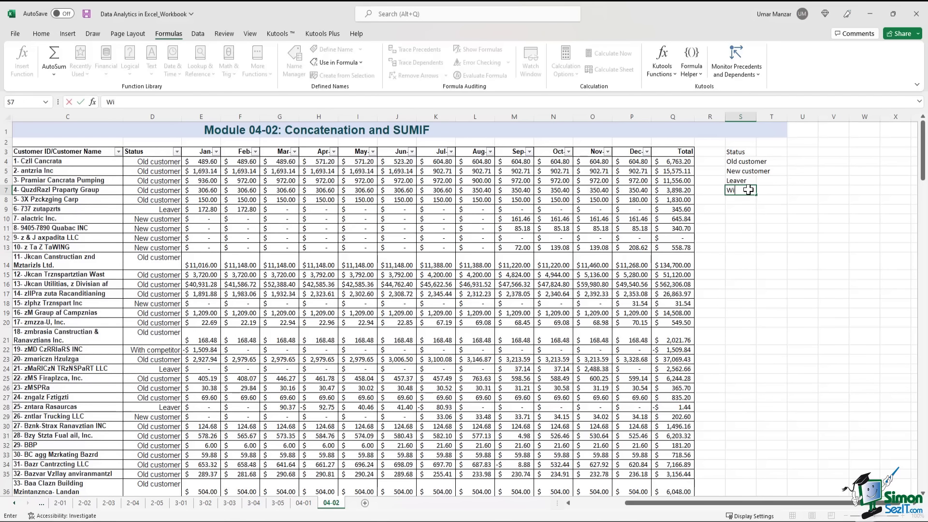
type("th come")
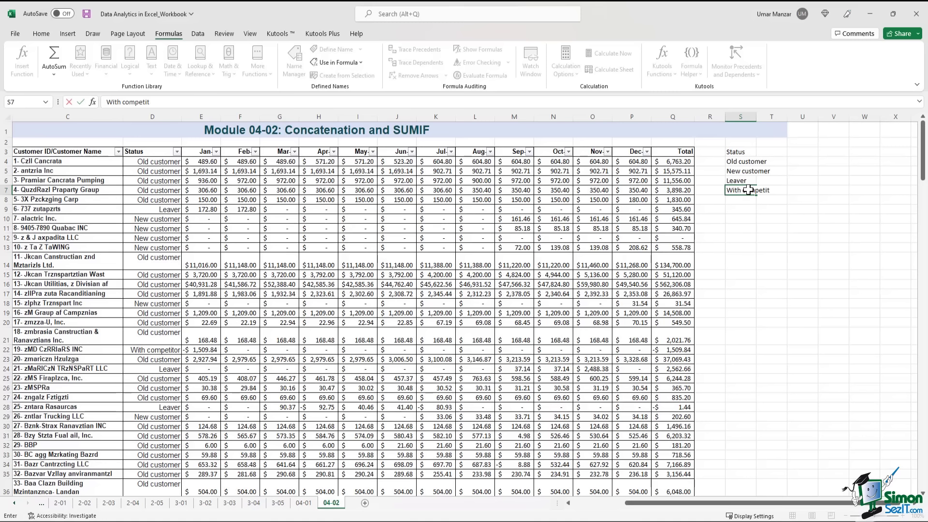
type("etitor")
key("Return")
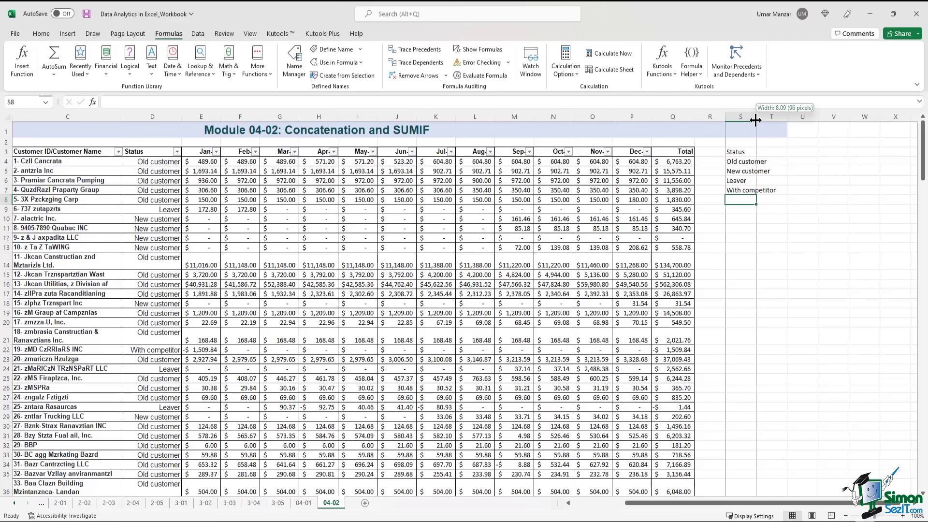
- Autofit column S, add a Total header in T3, and make both headers bold
double_click(756, 116)
left_click(749, 150)
left_click(793, 152)
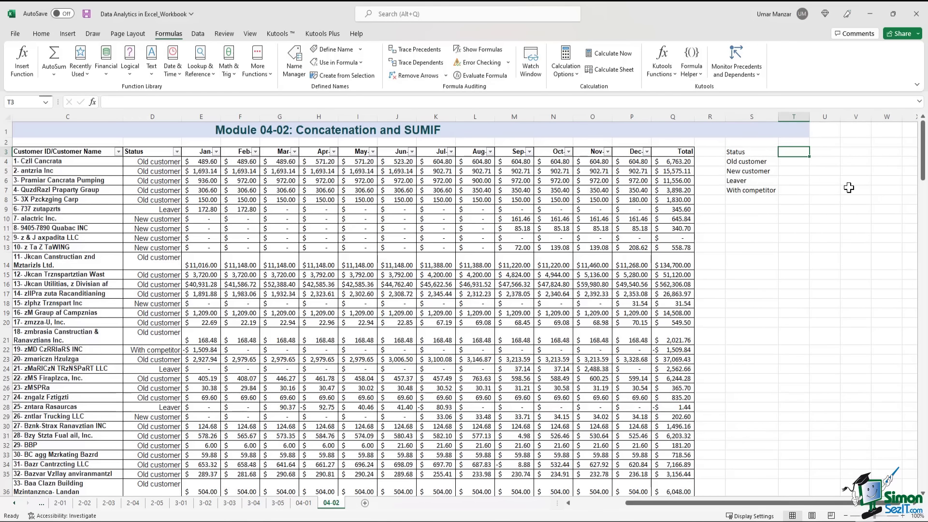
type("Total")
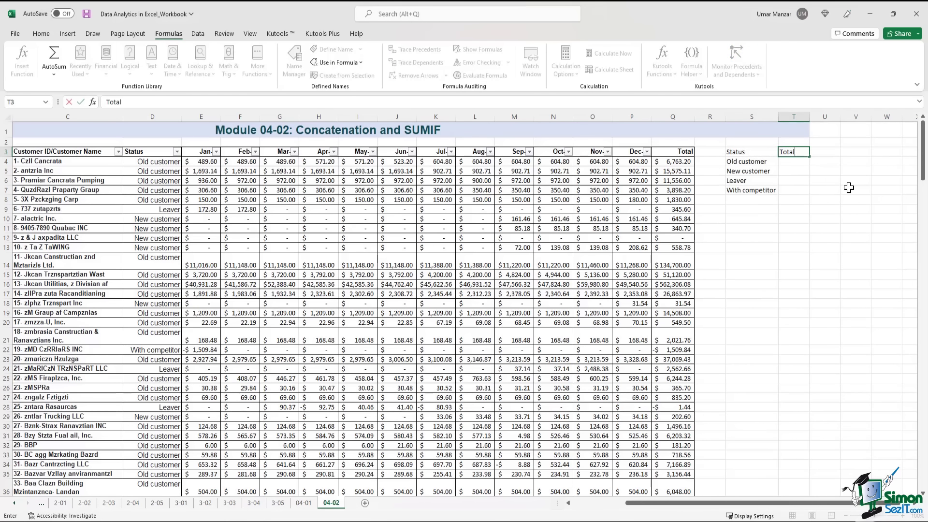
key("Return")
left_click_drag(764, 151, 792, 151)
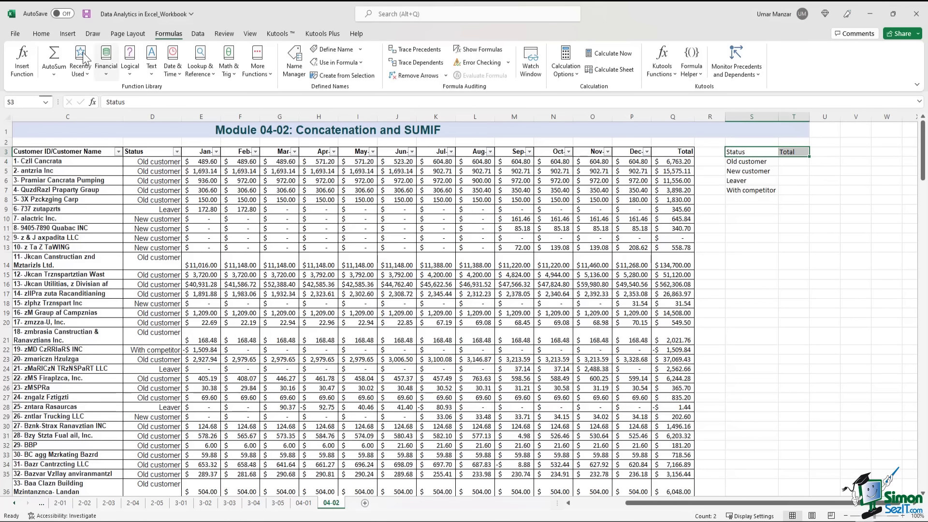
left_click(41, 34)
left_click(125, 69)
left_click(752, 209)
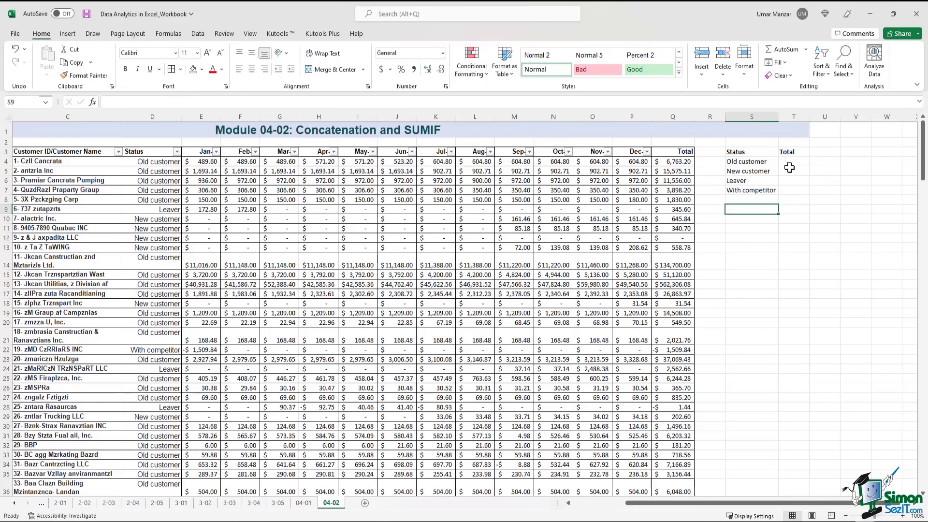
left_click_drag(790, 162, 793, 195)
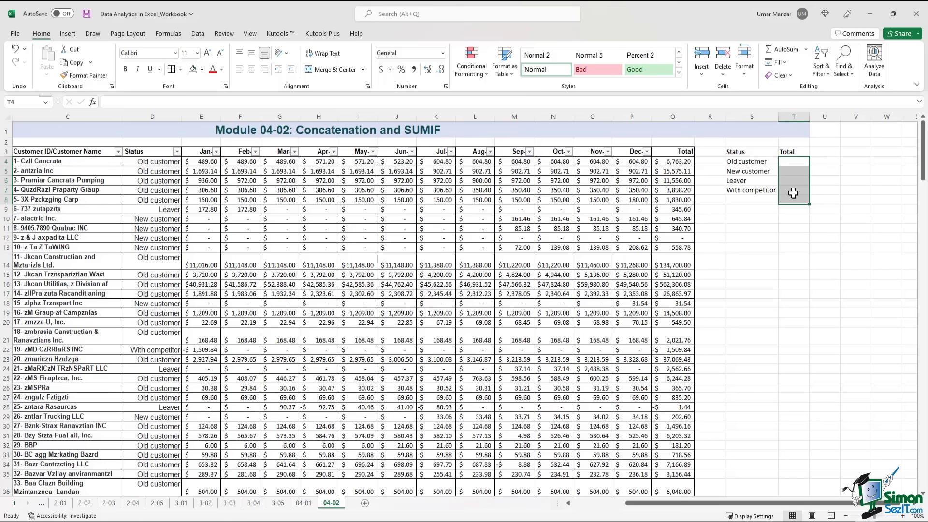
- Start a SUMIF in T4 with D4:Q222 as the range
left_click(791, 163)
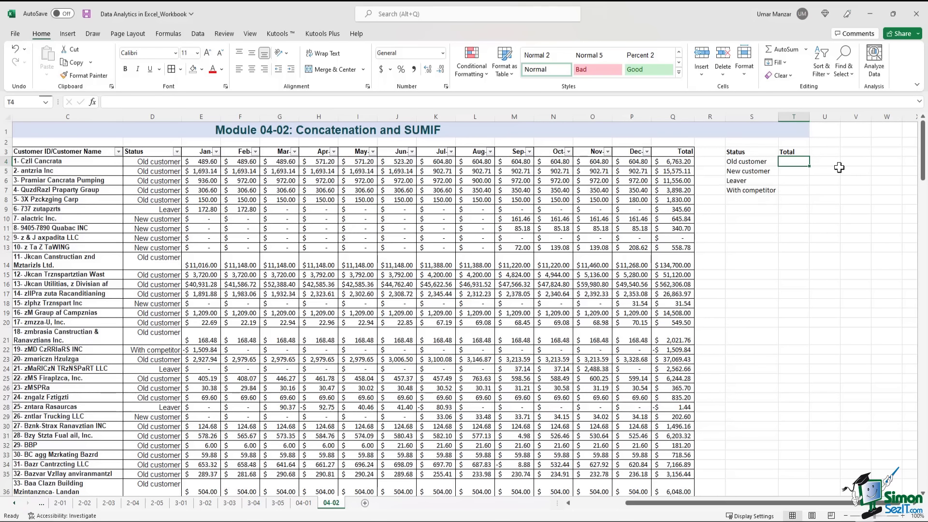
type("=")
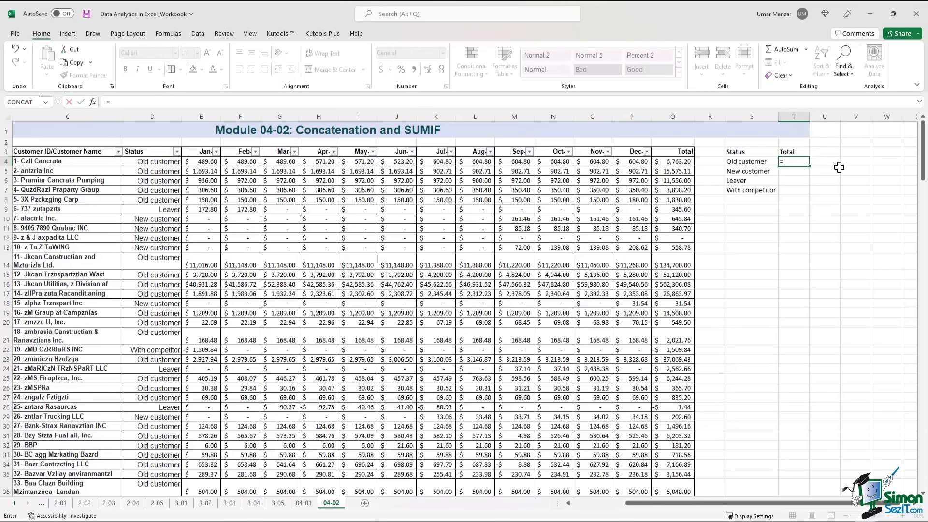
type("sumif(")
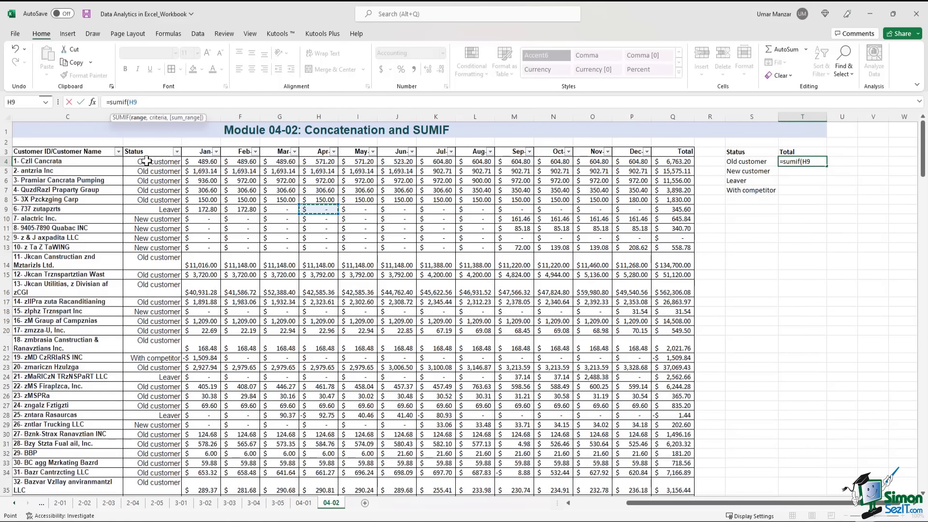
left_click(167, 161)
left_click_drag(166, 161, 664, 163)
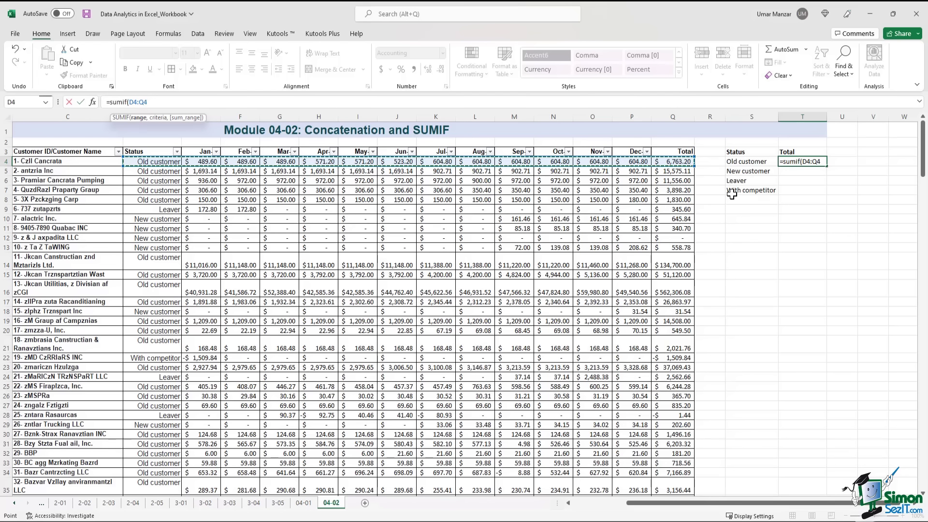
key("ctrl+shift+Down")
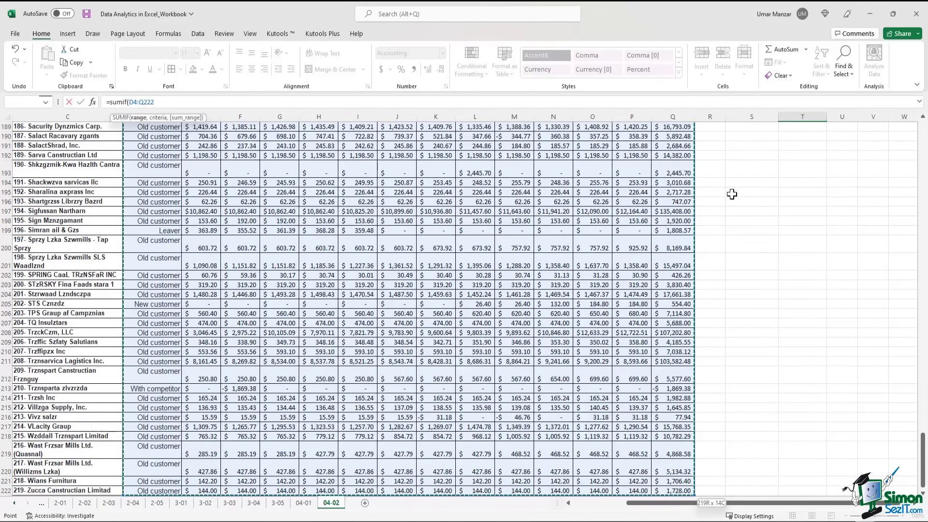
left_click(177, 101)
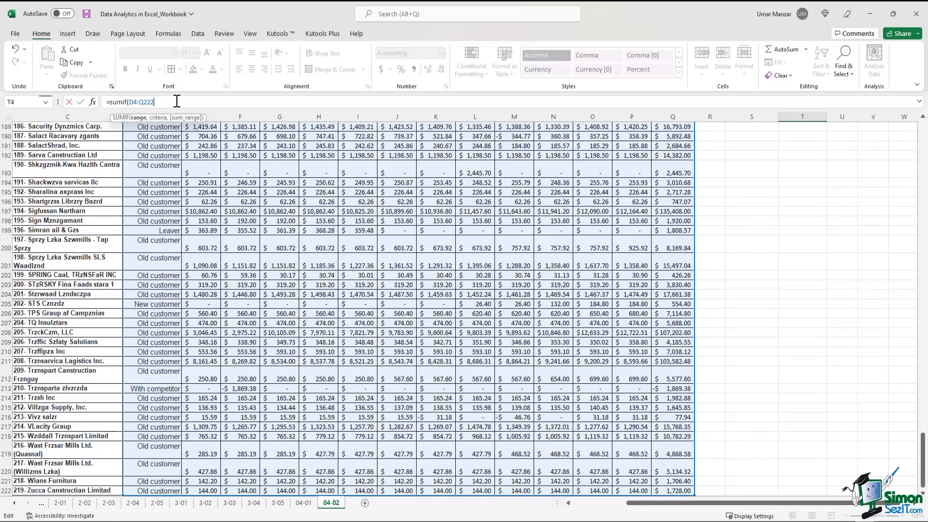
type(",")
- Add S4 as the criterion and Q4:Q222 as the sum range to complete the SUMIF
scroll(498, 220, "up", 20)
scroll(497, 220, "up", 6)
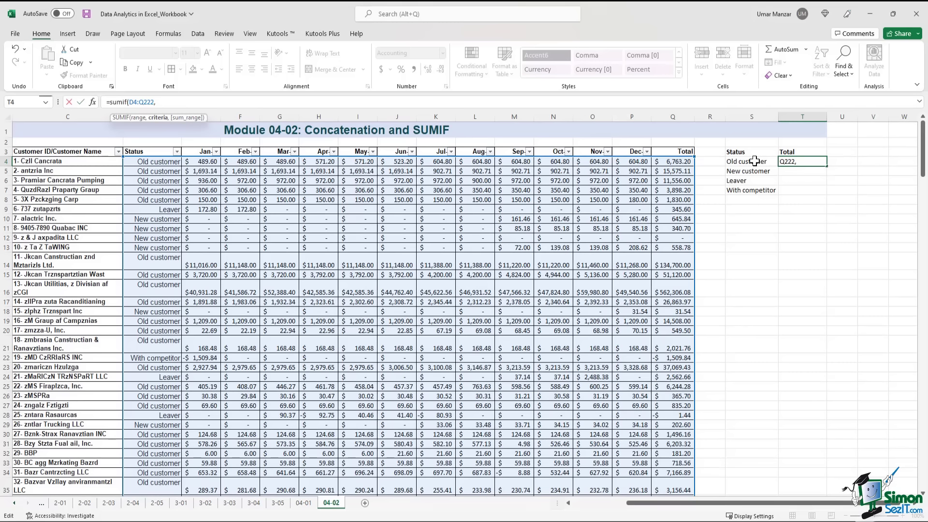
left_click(754, 161)
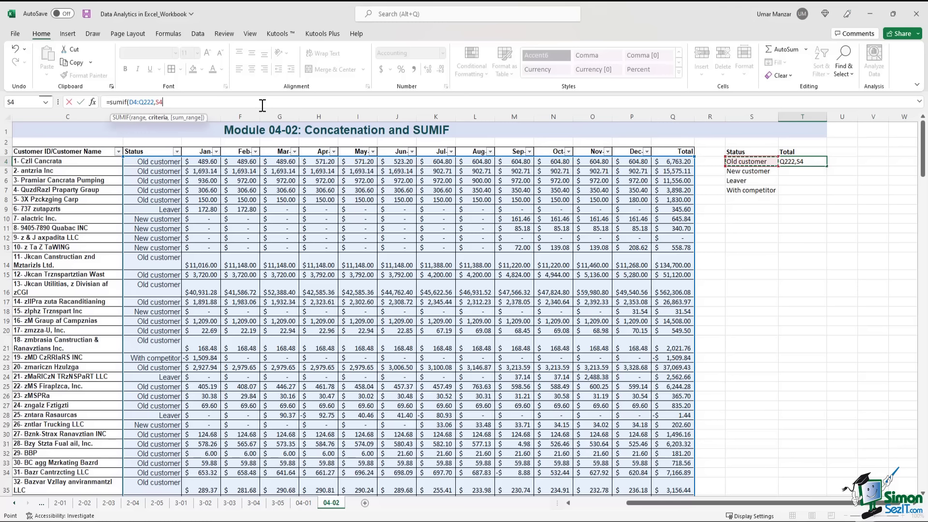
type(",")
left_click(679, 161)
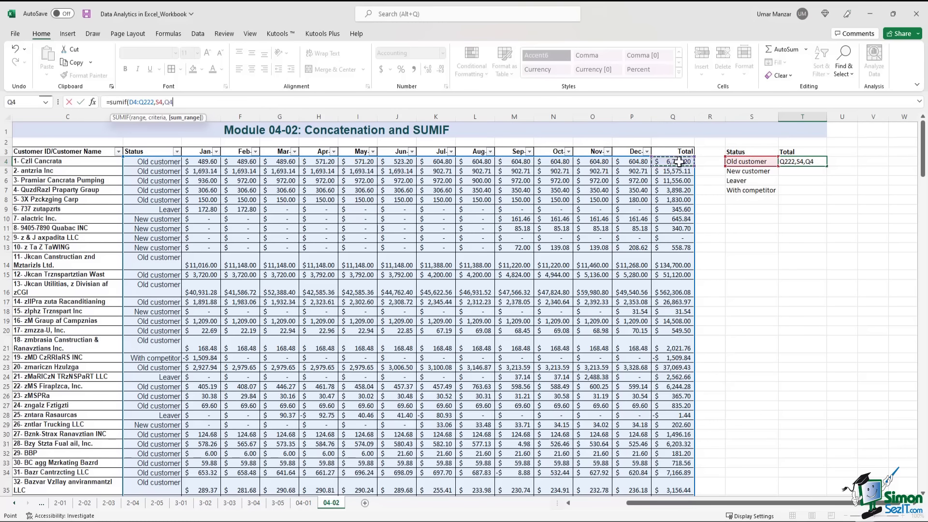
key("ctrl+shift+Down")
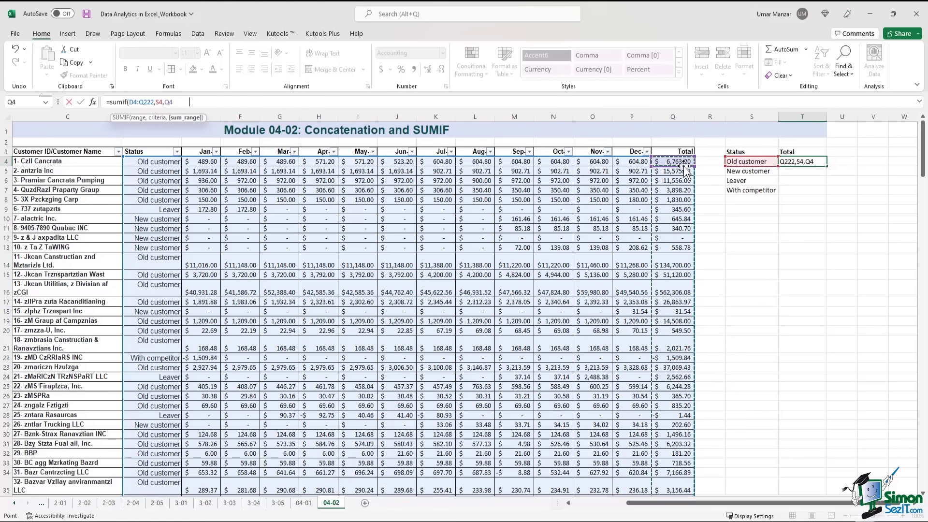
type(")")
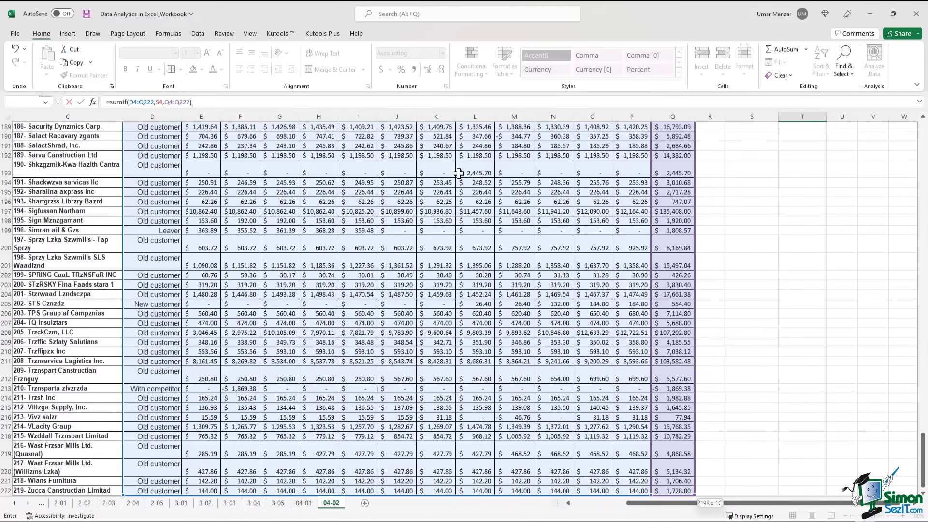
left_click_drag(922, 445, 922, 145)
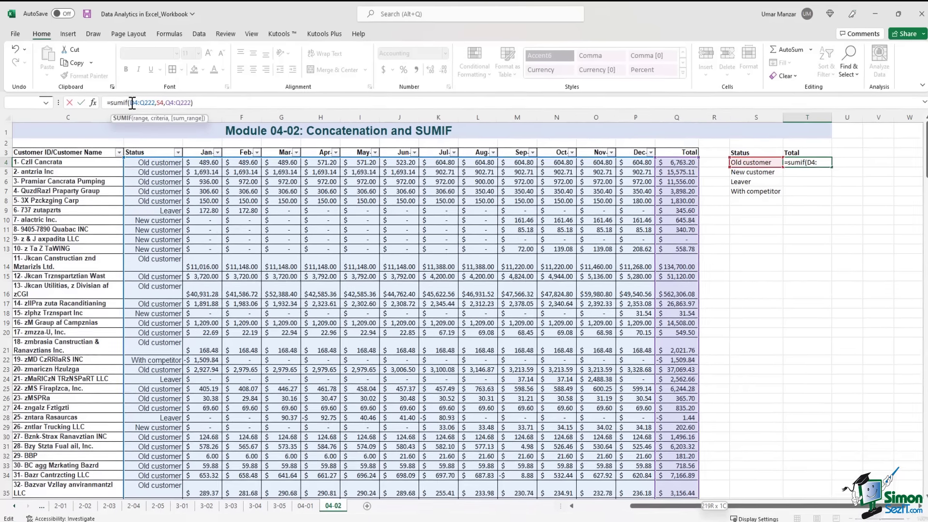
- Make the SUMIF range argument absolute as $D$4:$Q$222
left_click(129, 102)
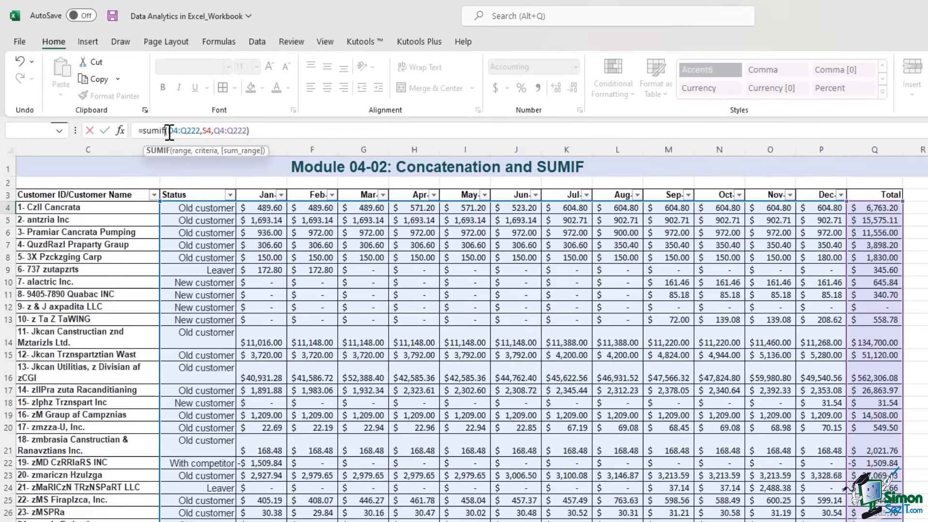
left_click(169, 130)
key("F4")
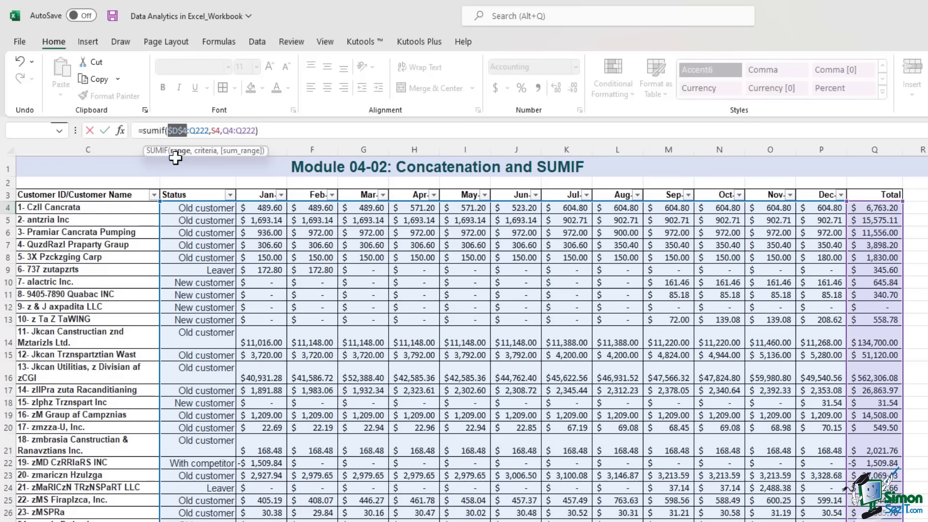
left_click(206, 131)
key("F4")
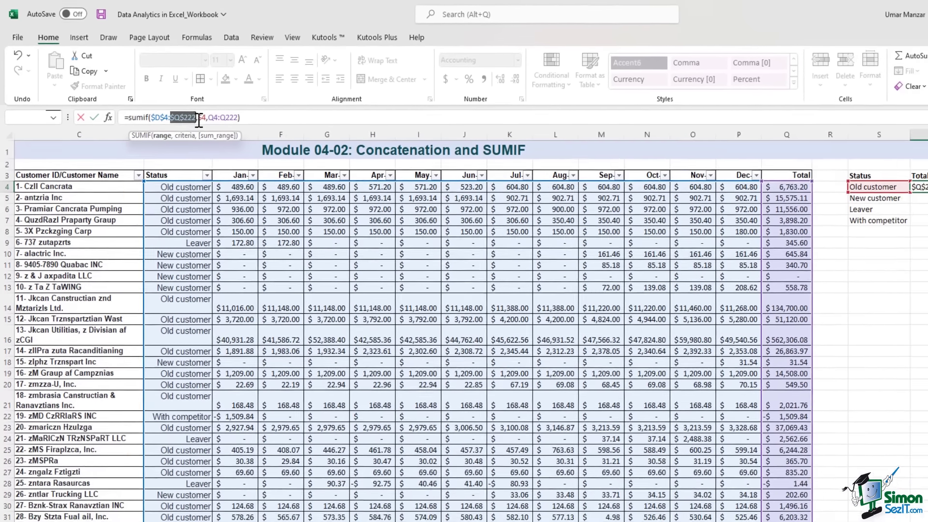
left_click(222, 132)
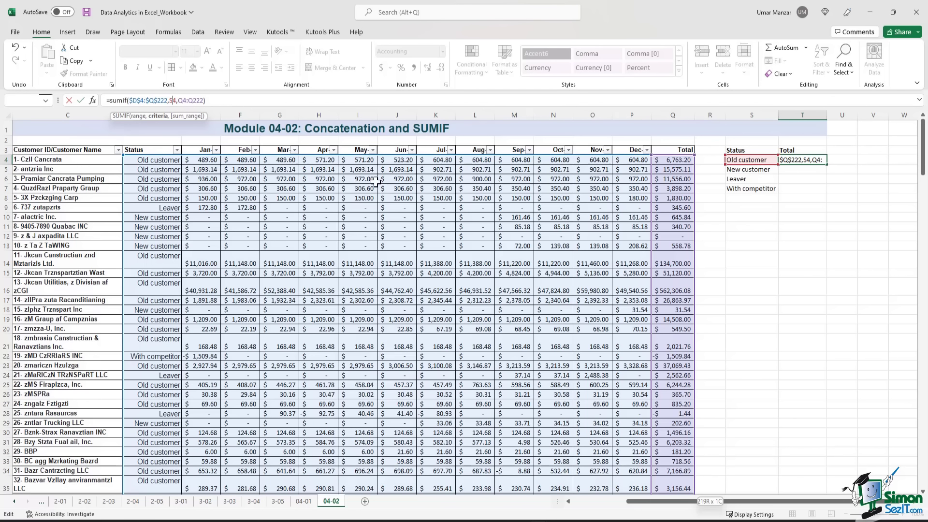
- Make the sum range absolute as $Q$4:$Q$222 and commit the formula in T4
left_click(181, 101)
key("F4")
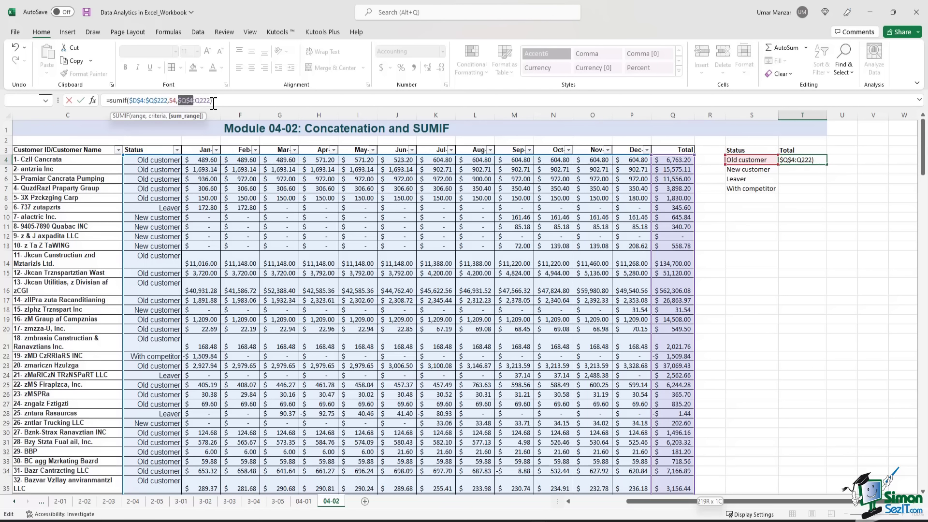
left_click(196, 100)
key("F4")
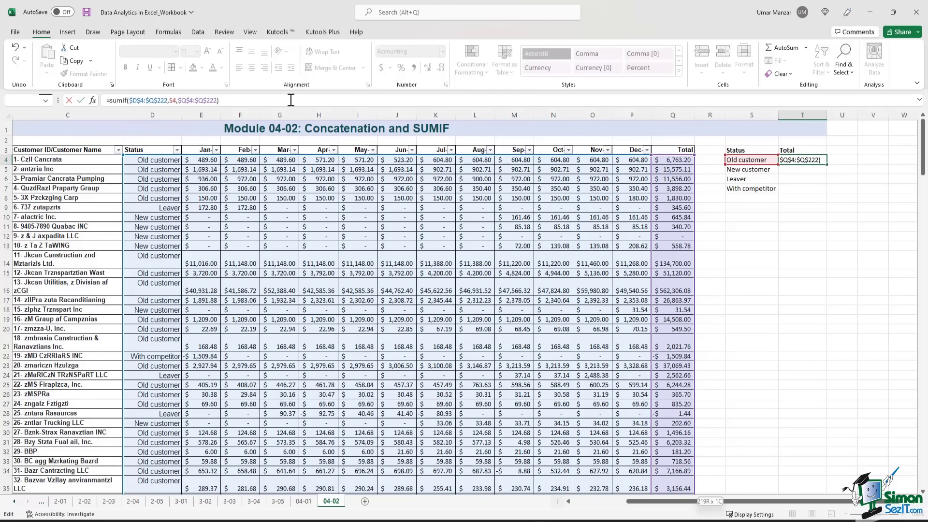
key("ctrl+Return")
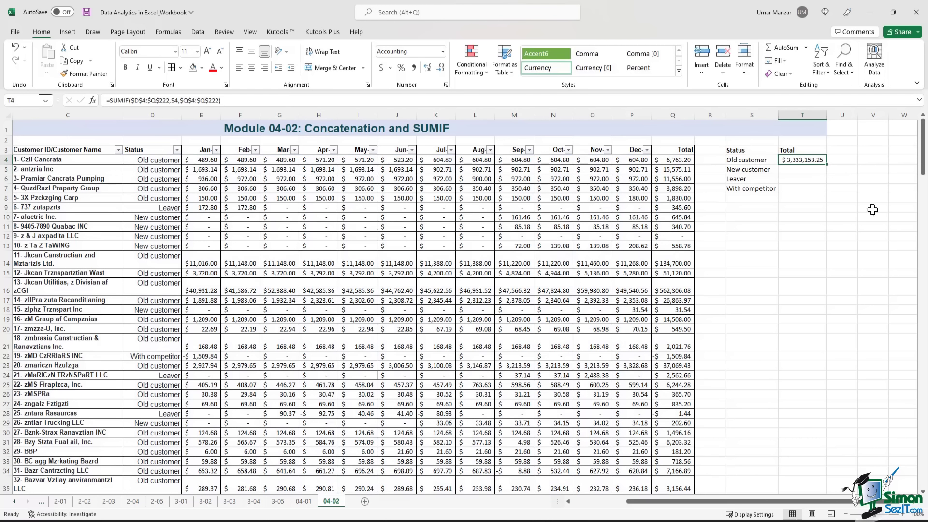
- Copy the T4 SUMIF down to T7 and check the copied formulas in T5 and T6
left_click_drag(828, 167, 826, 191)
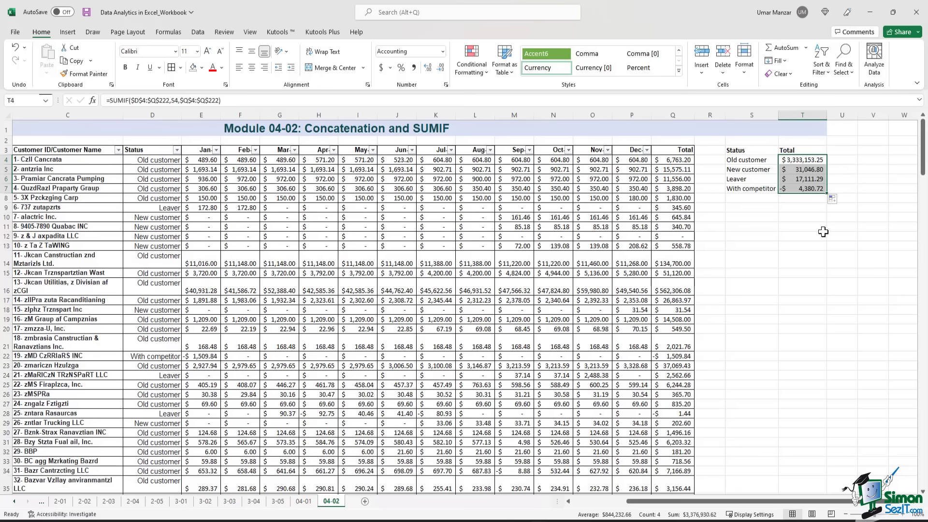
key("Down")
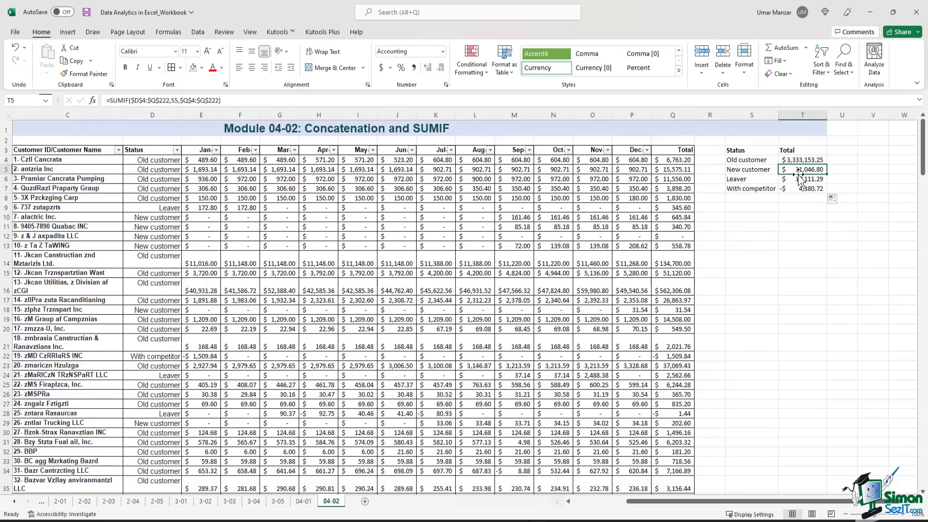
key("Down")
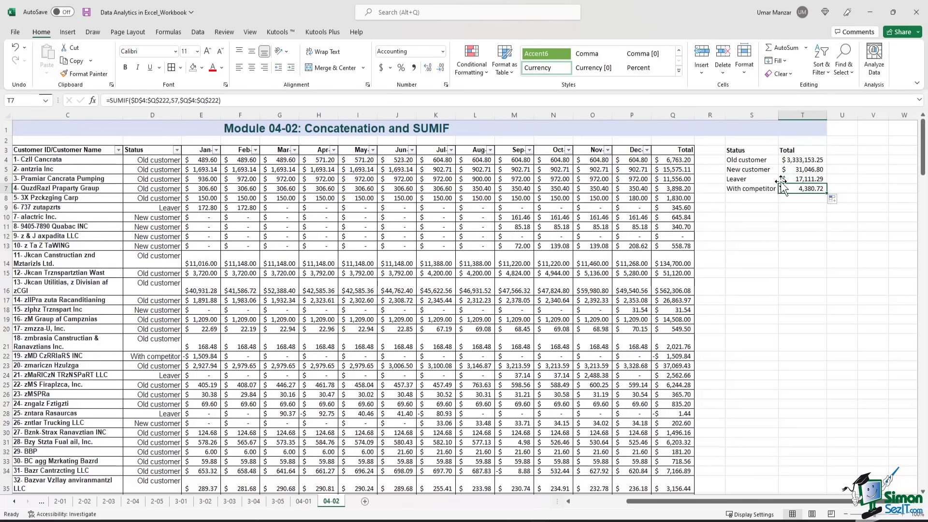
left_click(814, 243)
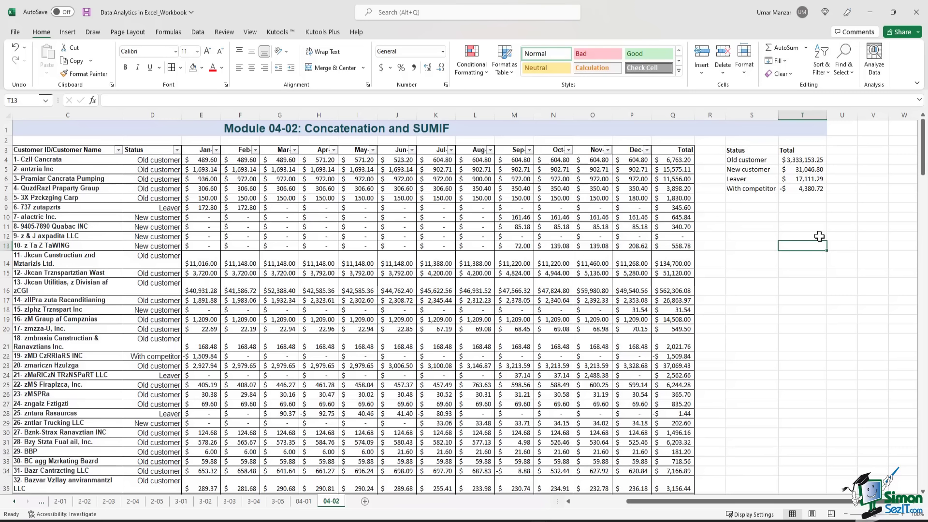
- Select the Old customer, New customer and With competitor label-and-total pairs to review them
left_click(751, 161)
left_click_drag(751, 161, 803, 161)
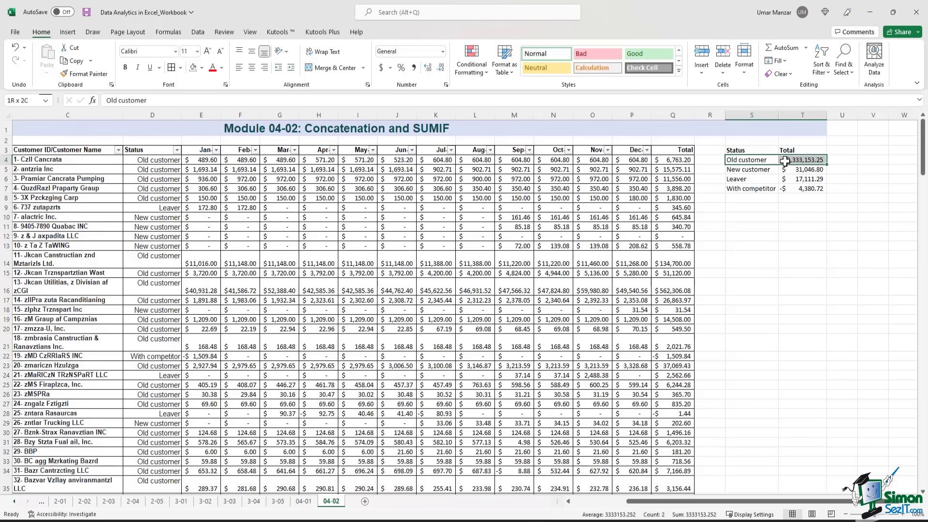
left_click(796, 244)
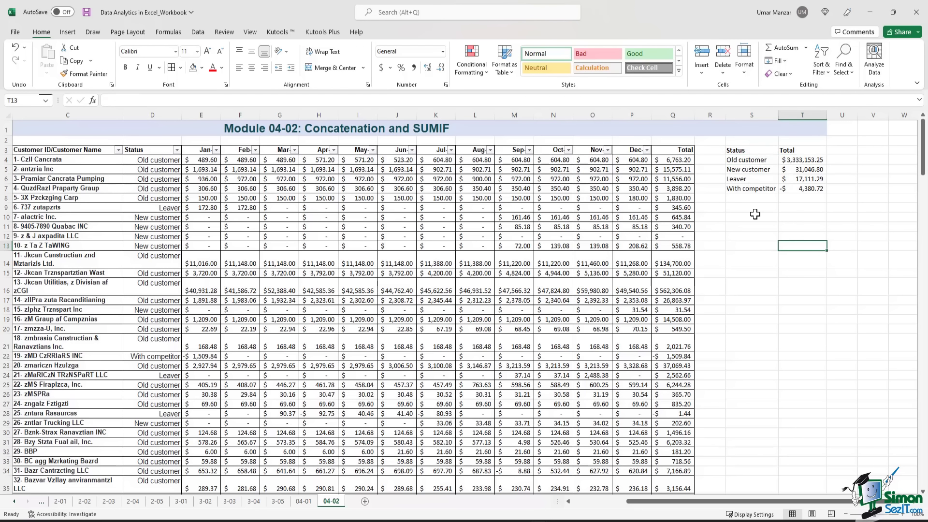
left_click_drag(744, 171, 803, 171)
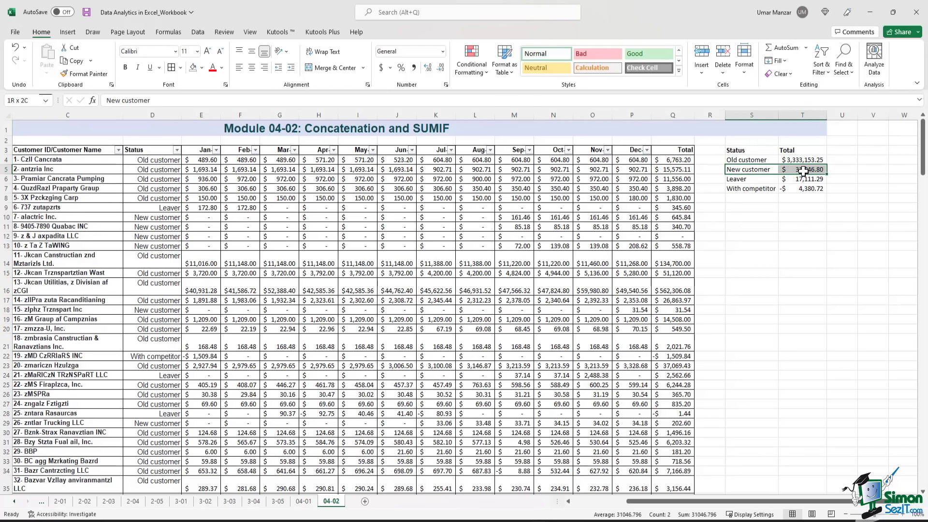
left_click(812, 230)
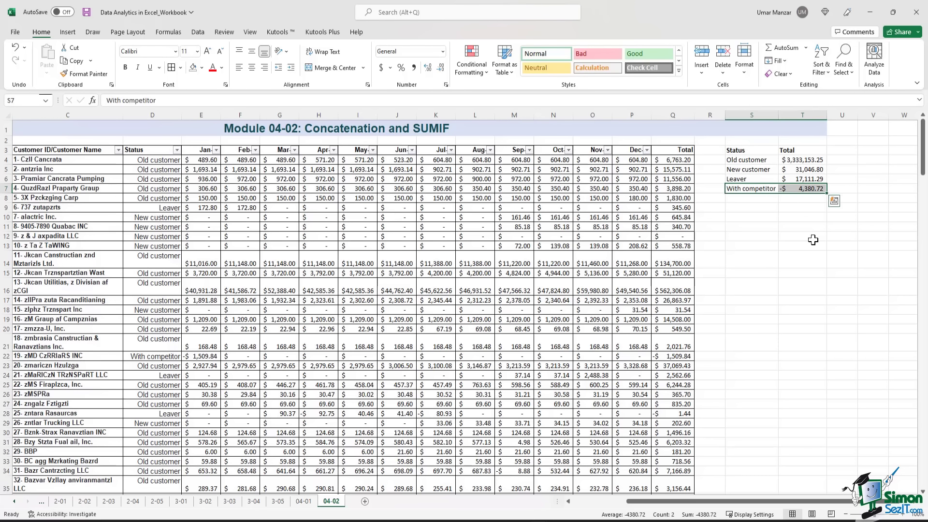
left_click(813, 240)
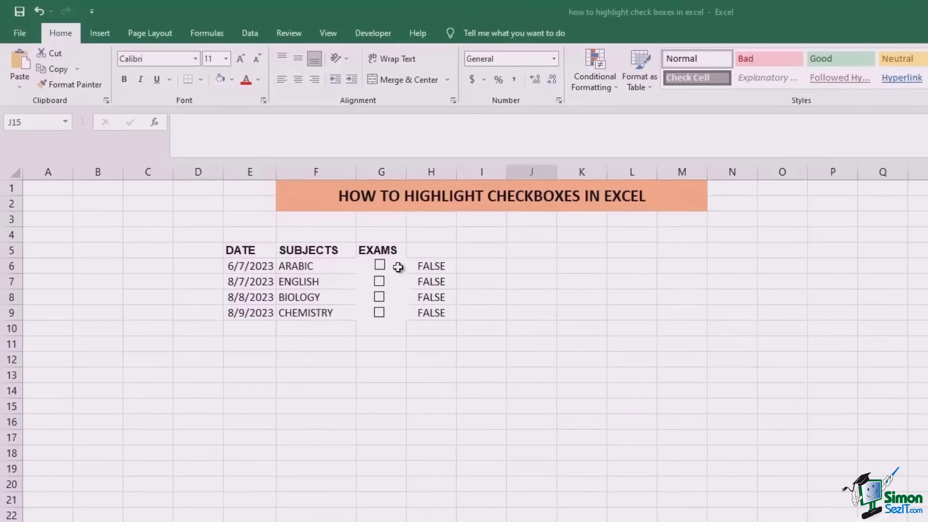
- Select the exam checkbox cells G6:G9
left_click_drag(398, 268, 402, 312)
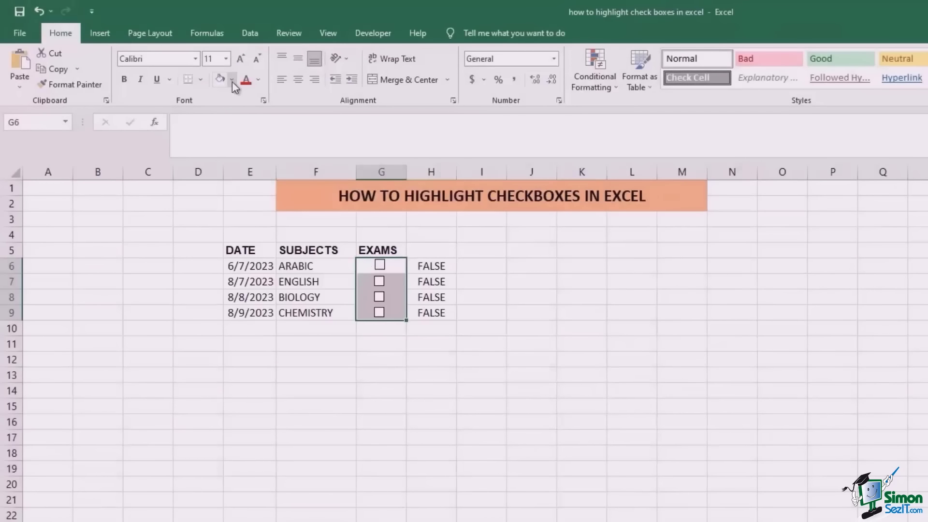
- Fill G6:G9 red, test the CHEMISTRY checkbox by ticking and unticking it, then select G6
left_click(232, 81)
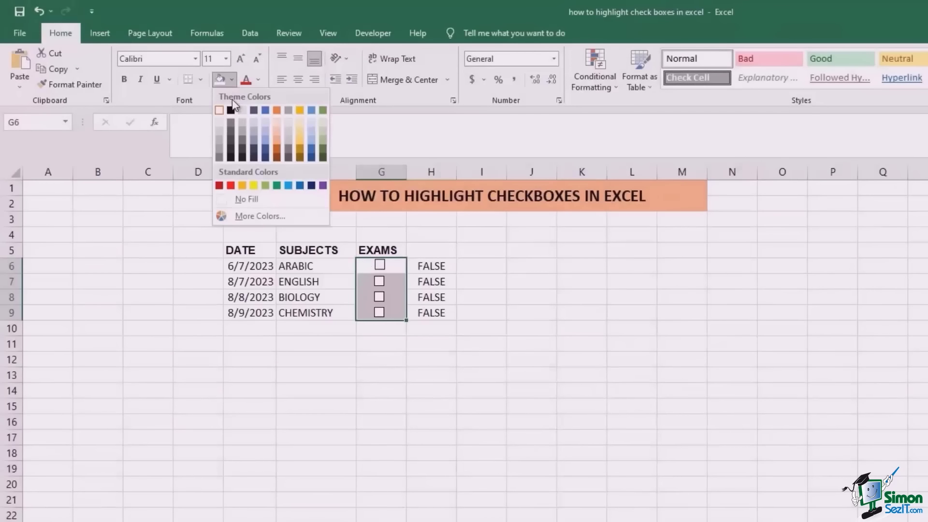
left_click(232, 186)
left_click(379, 338)
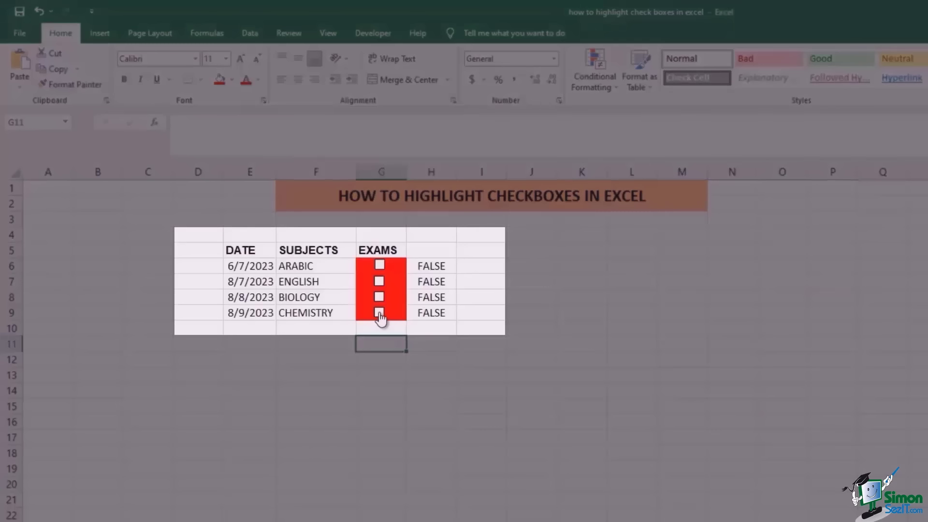
left_click(380, 314)
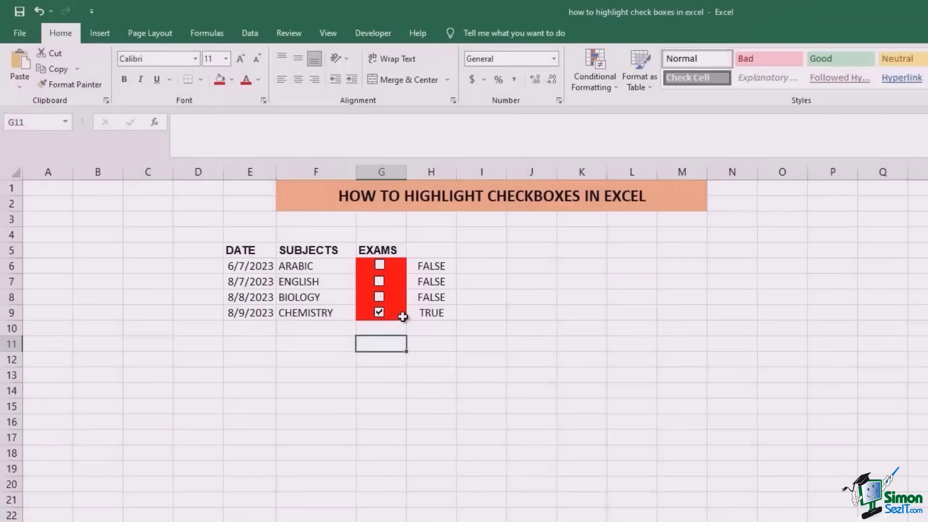
left_click(379, 313)
left_click(402, 265)
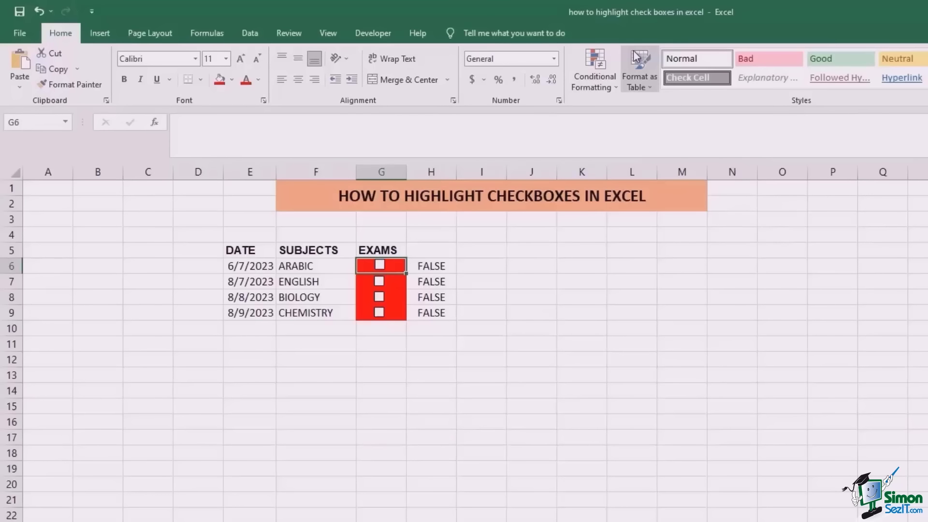
- Start a new formula-based conditional formatting rule for G6 using =$H$6=TRUE
left_click(608, 86)
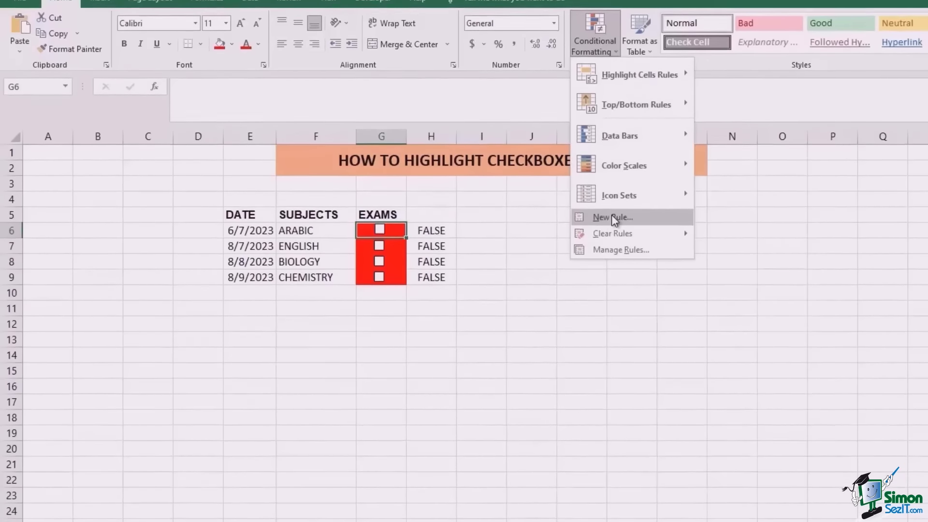
left_click(611, 252)
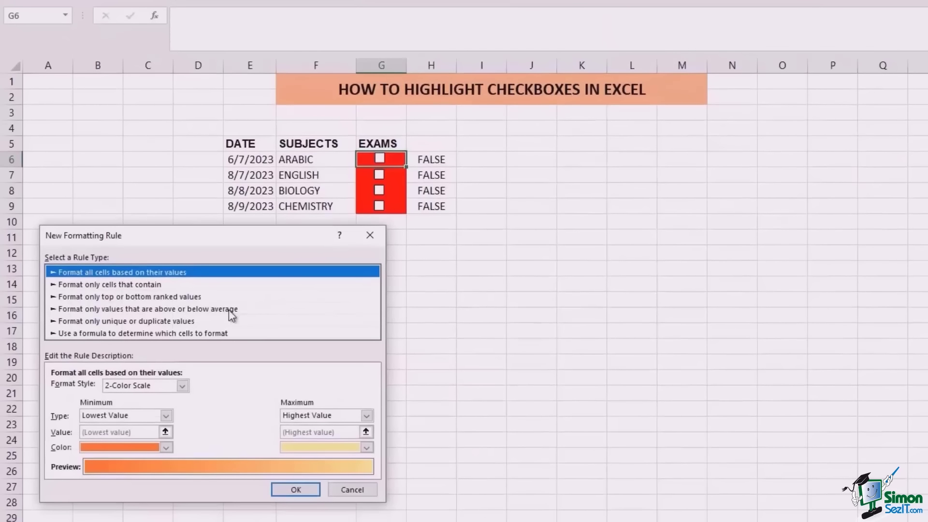
left_click(77, 333)
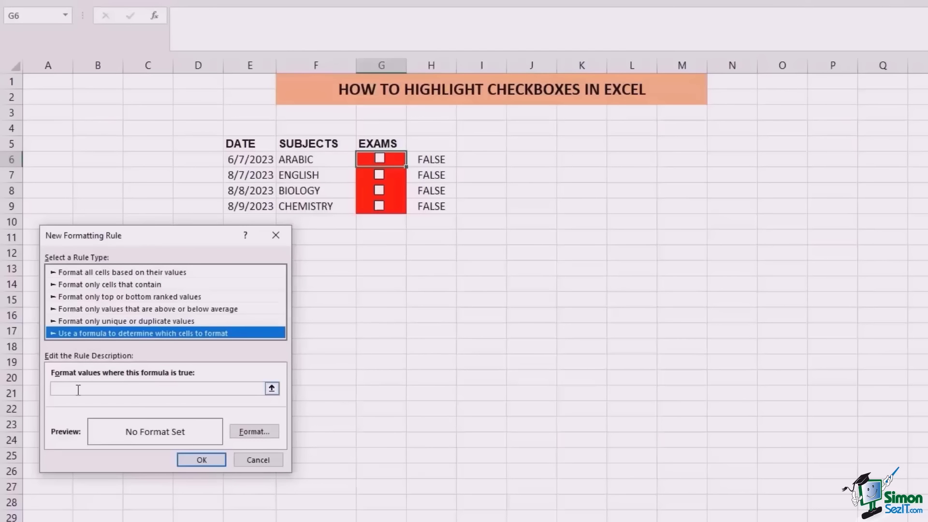
left_click(77, 390)
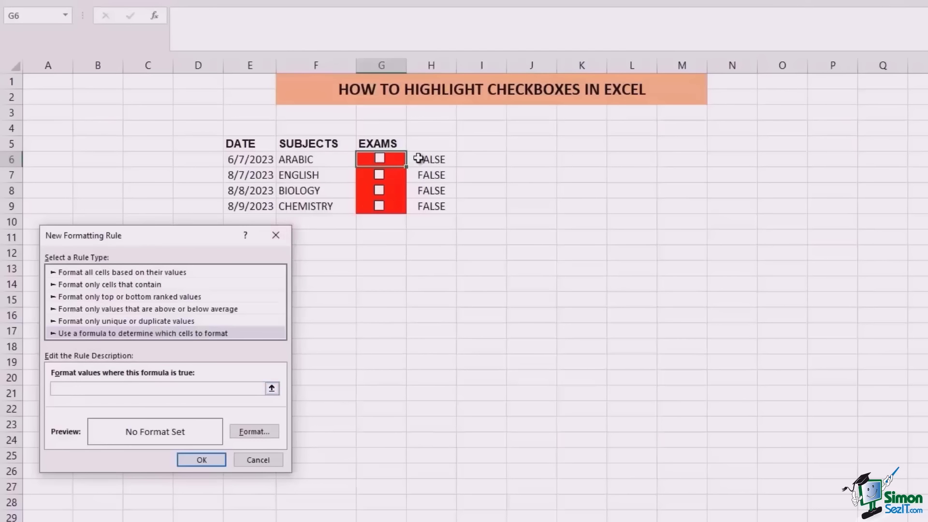
left_click(429, 158)
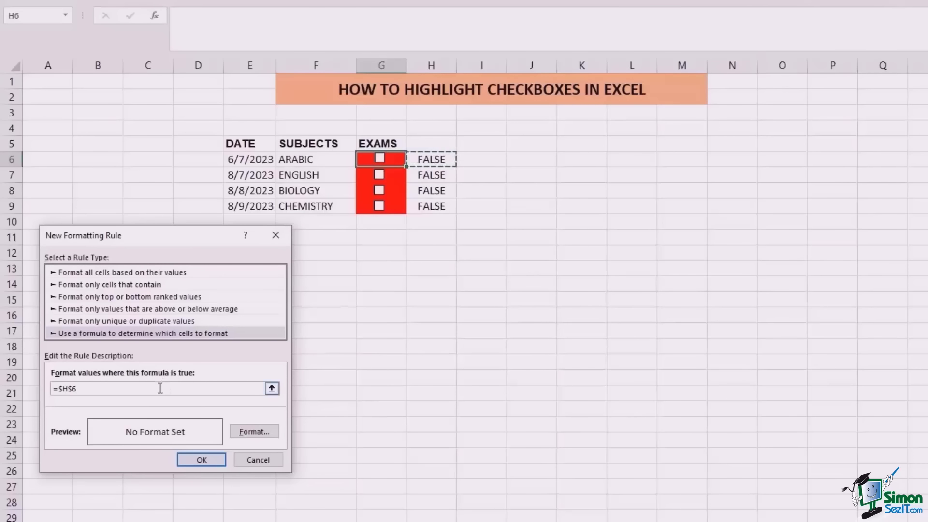
type("=true")
- Give the rule a dark green fill and save it
left_click(254, 436)
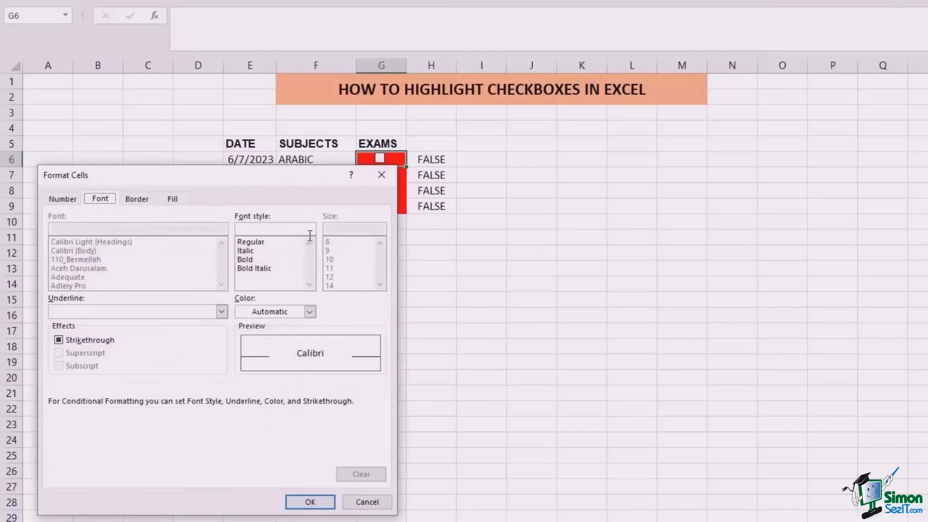
left_click(160, 197)
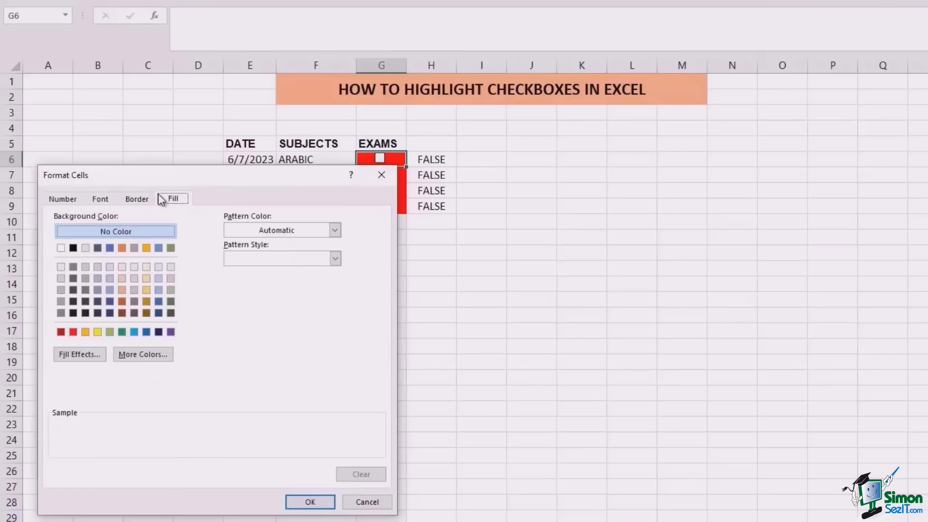
left_click(171, 301)
left_click(308, 501)
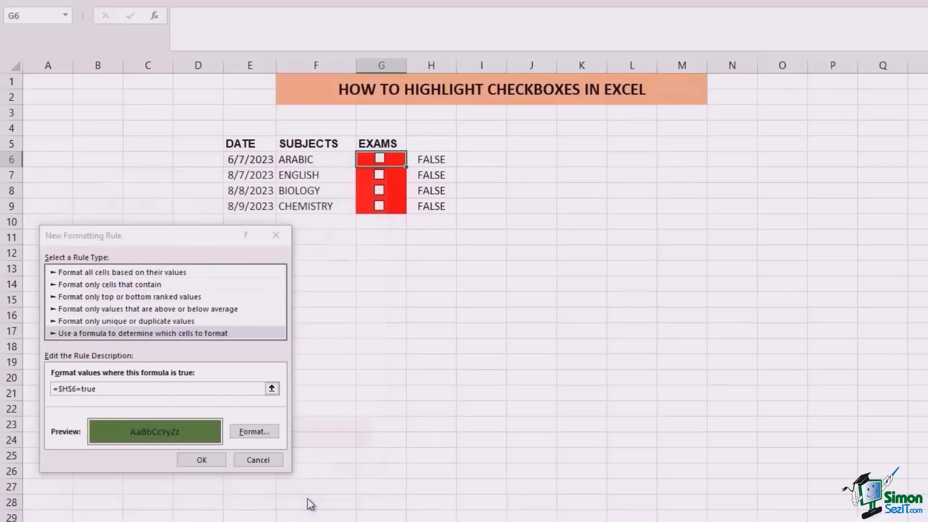
left_click(216, 466)
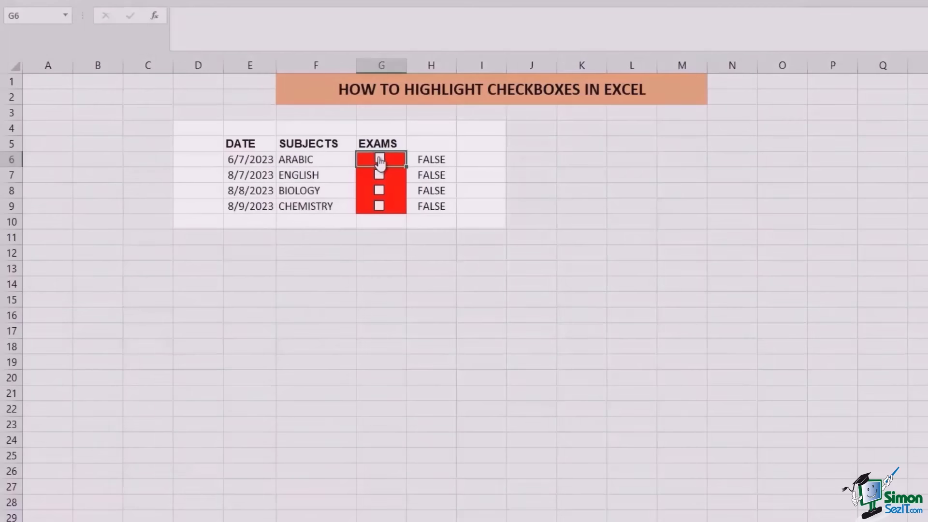
left_click(379, 160)
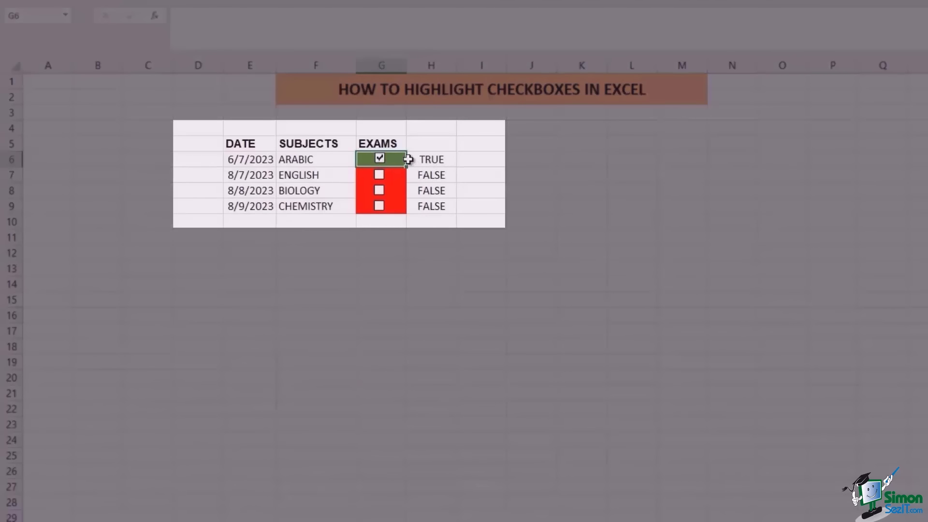
left_click(379, 160)
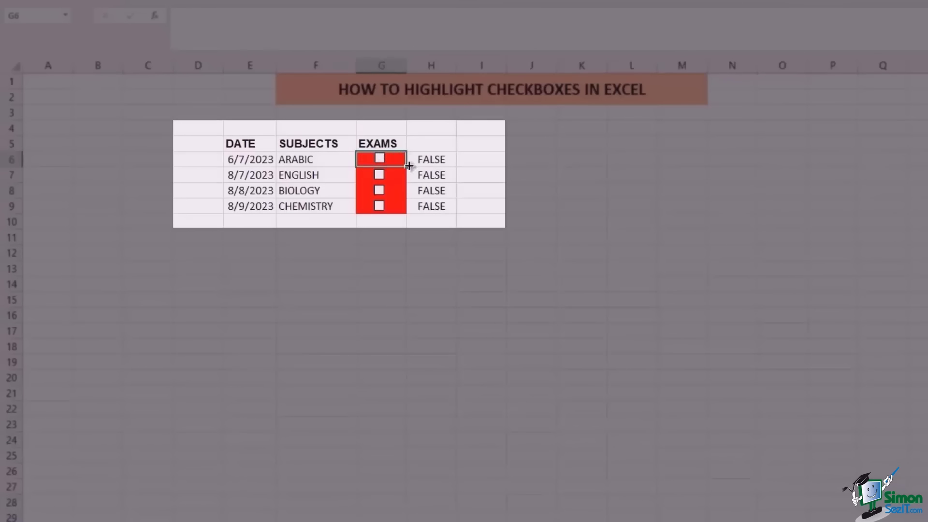
left_click(381, 178)
left_click(381, 176)
left_click(380, 160)
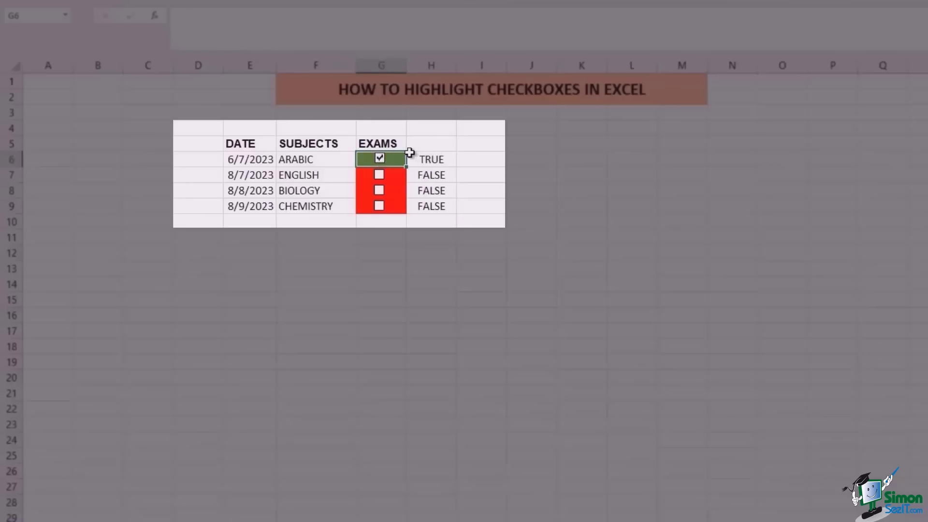
left_click(380, 159)
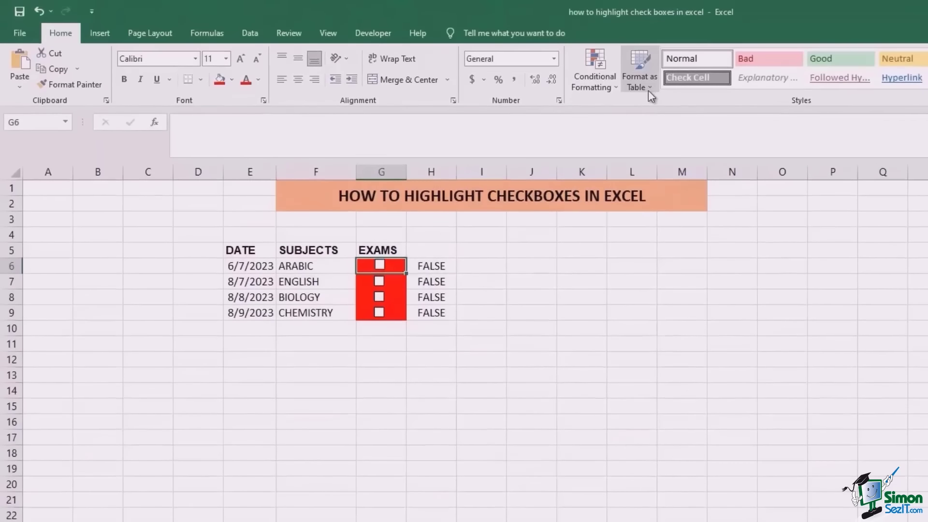
- Edit the G6 rule's formula to =$H6=TRUE in the rules manager
left_click(613, 89)
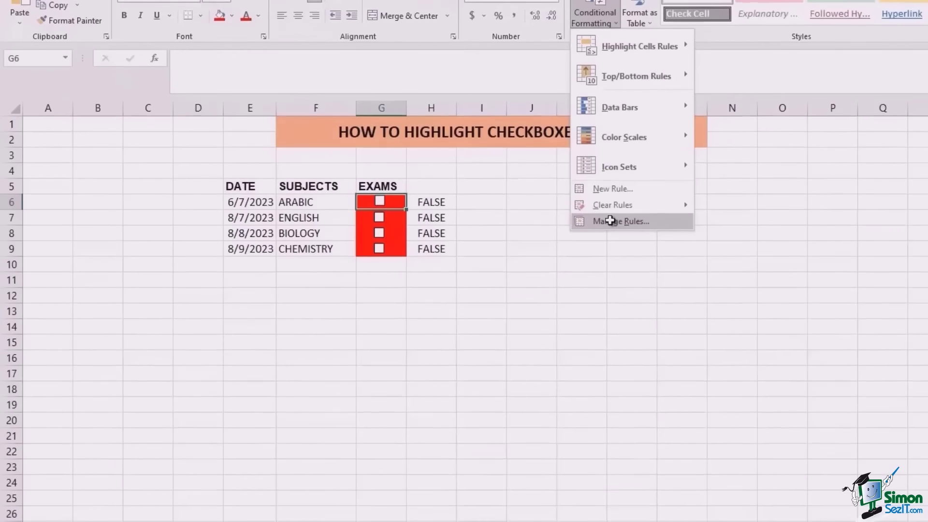
left_click(619, 285)
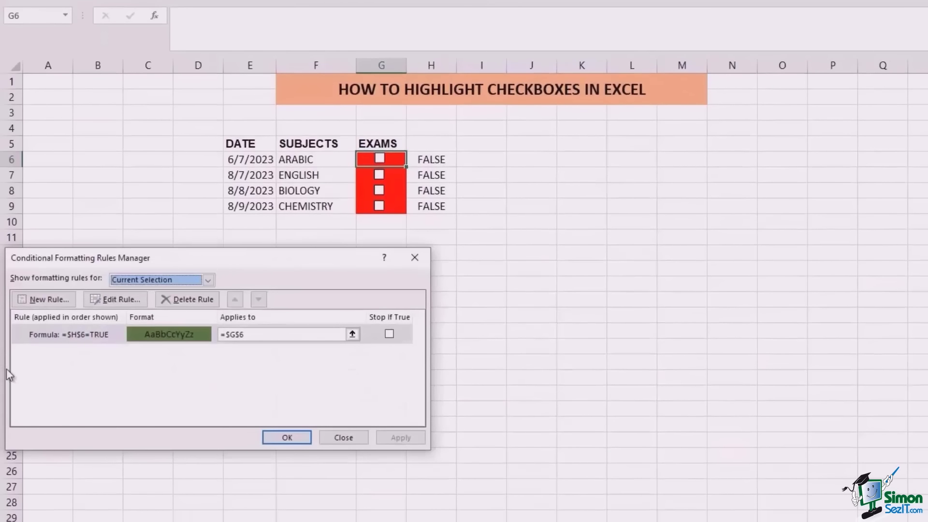
double_click(68, 336)
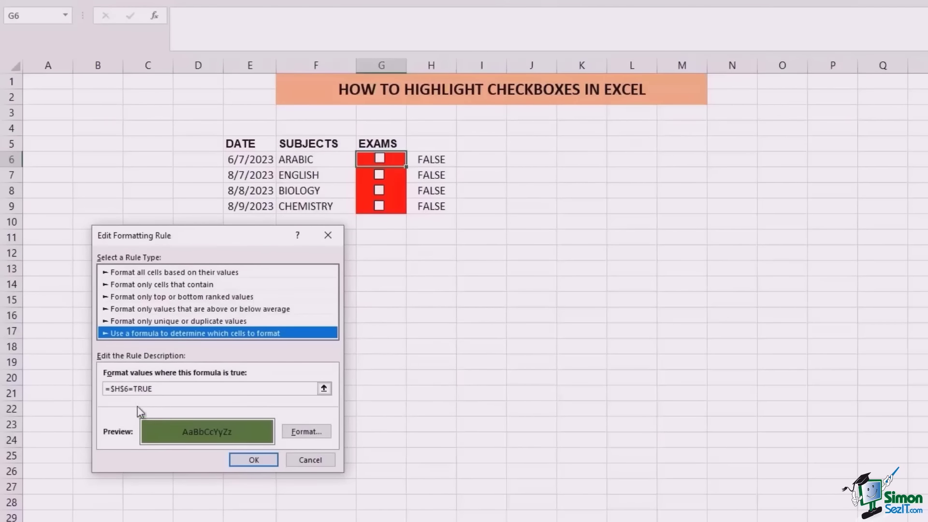
left_click(125, 389)
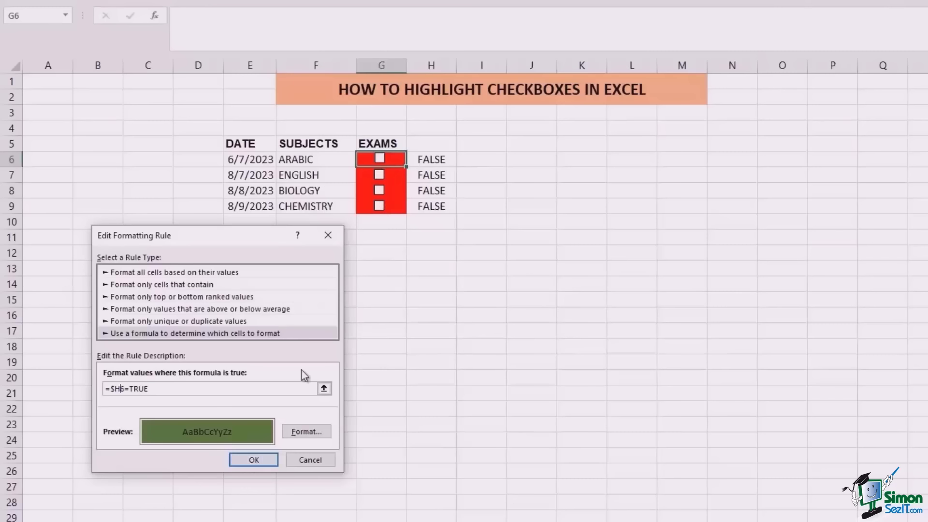
left_click(253, 460)
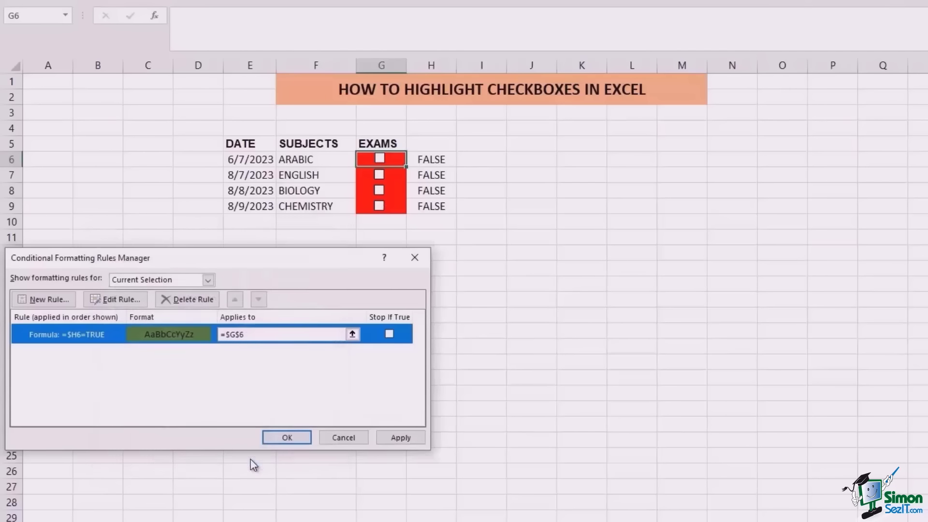
- Set the rule to apply to $G$6:$G$9 and save the change
left_click(289, 335)
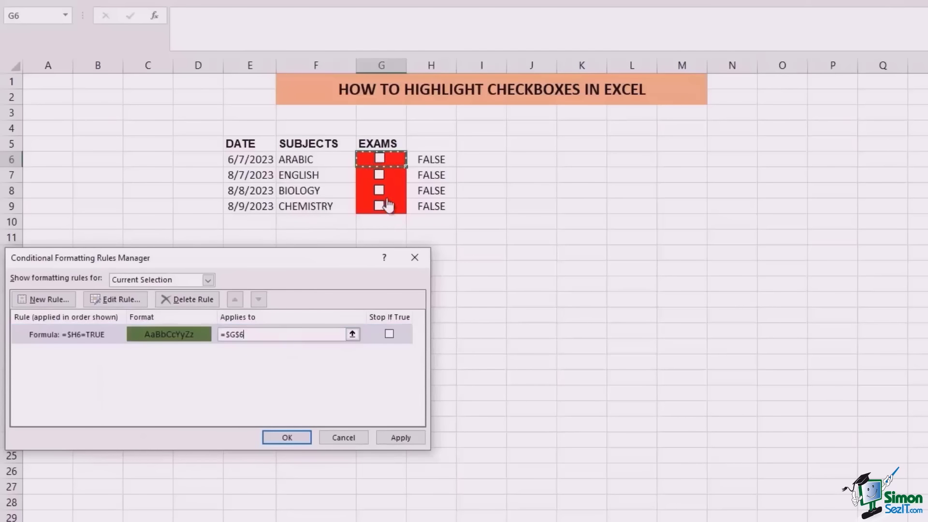
left_click_drag(398, 159, 394, 204)
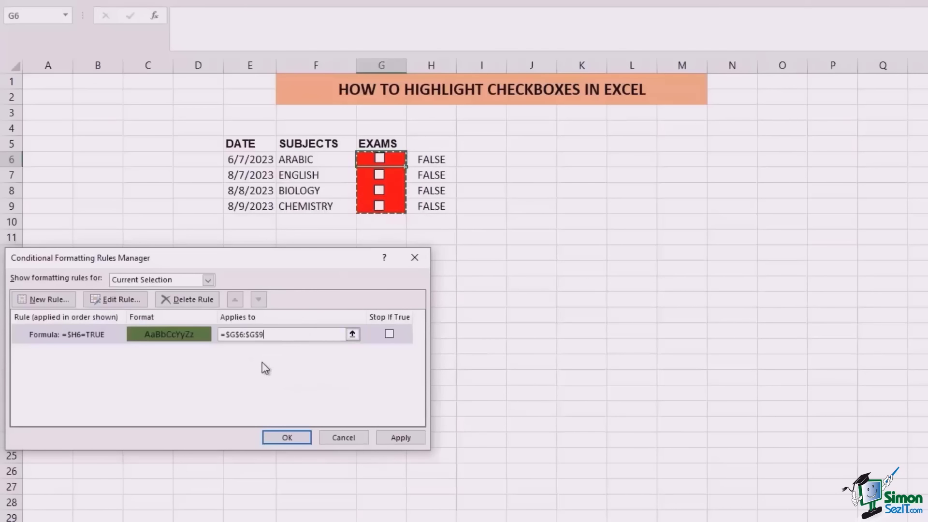
left_click(392, 439)
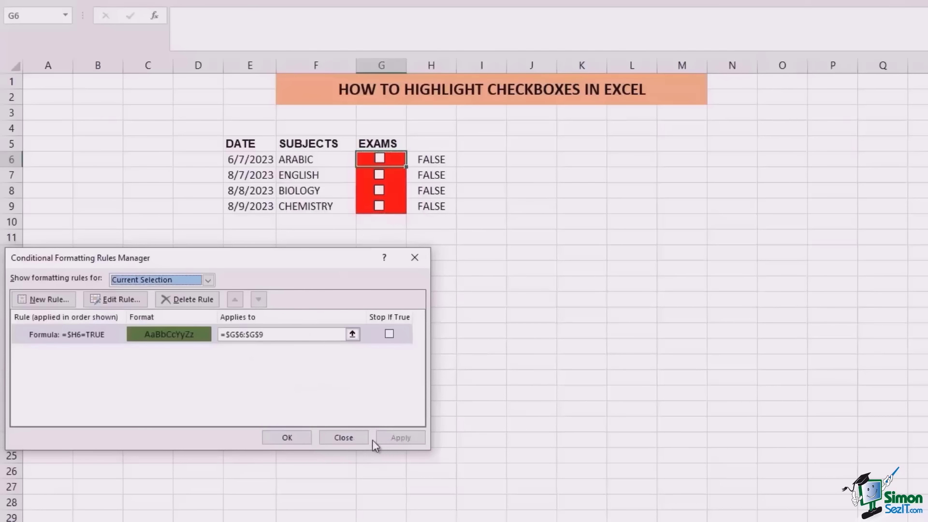
left_click(206, 281)
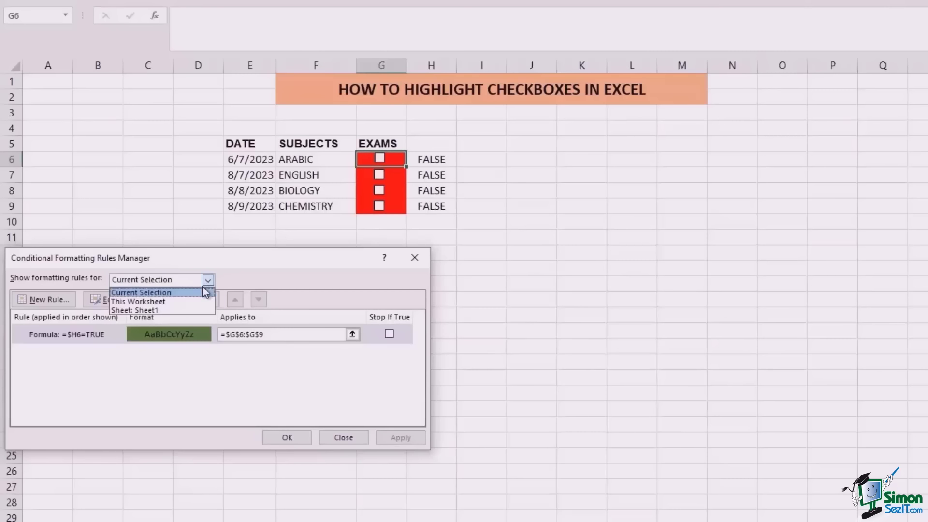
left_click(196, 301)
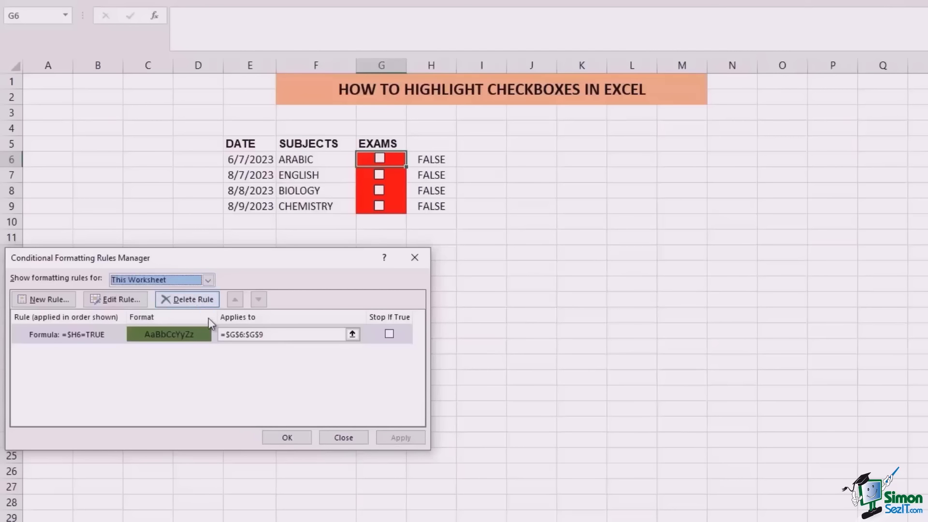
left_click(306, 438)
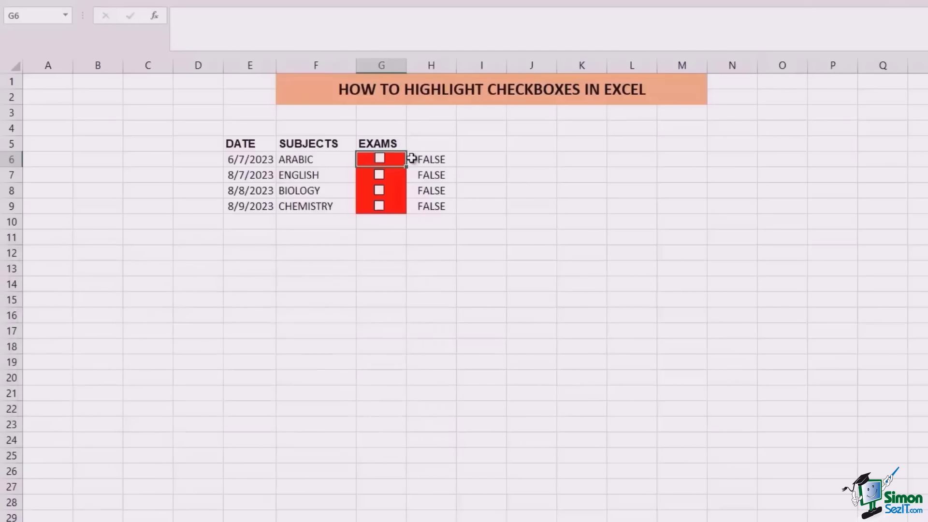
- Tick and untick each G6:G9 checkbox to confirm green when ticked and red when cleared
left_click(379, 175)
left_click(380, 191)
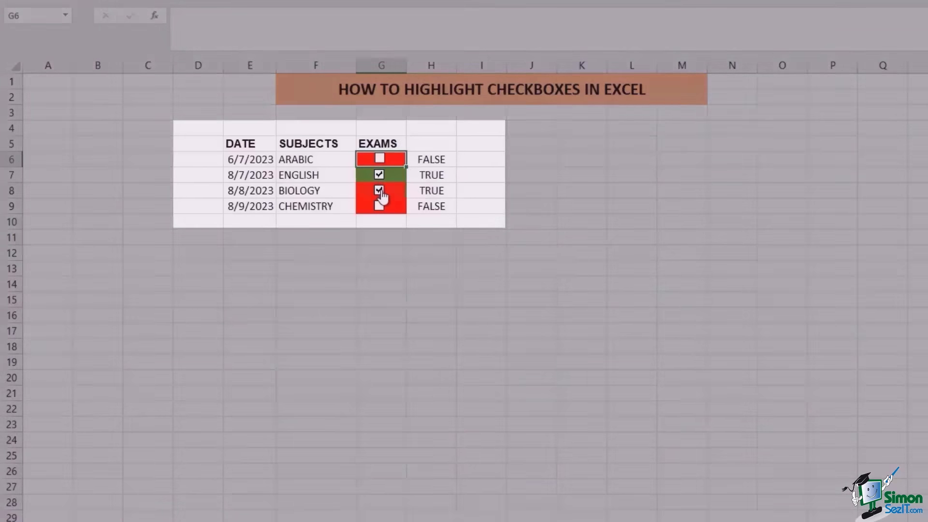
left_click(380, 191)
left_click(379, 206)
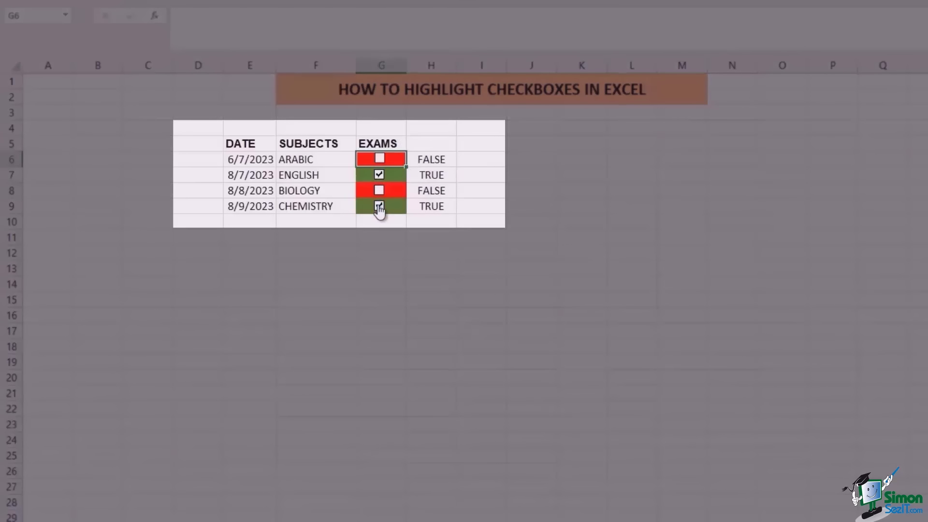
left_click(379, 207)
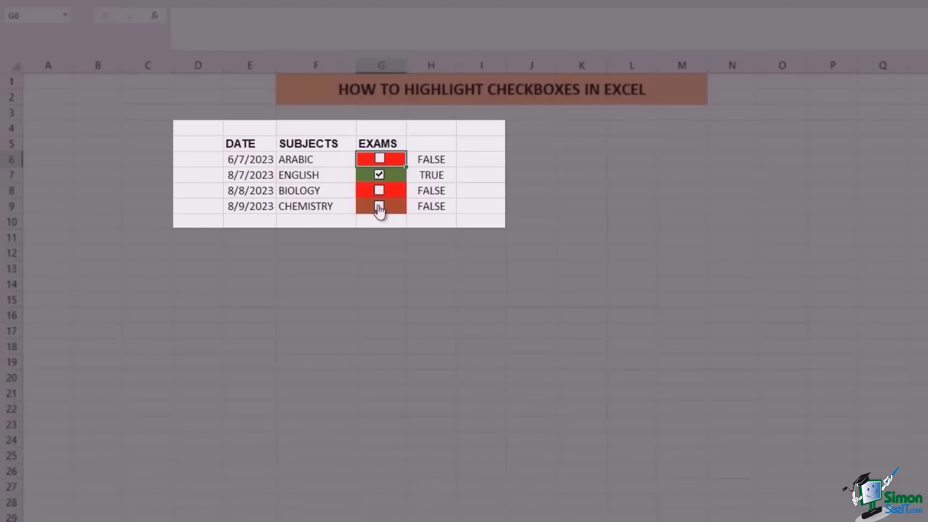
left_click(379, 175)
left_click(380, 160)
left_click(380, 159)
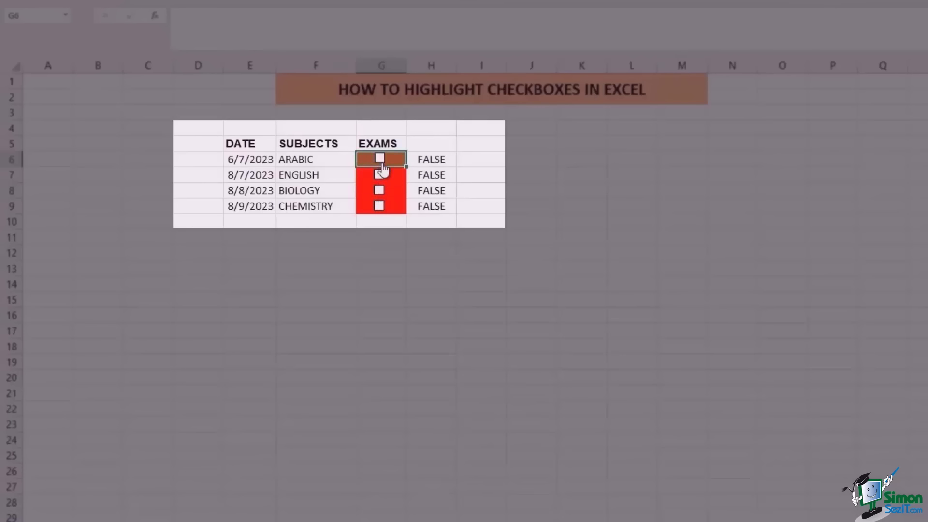
left_click(380, 191)
left_click(380, 190)
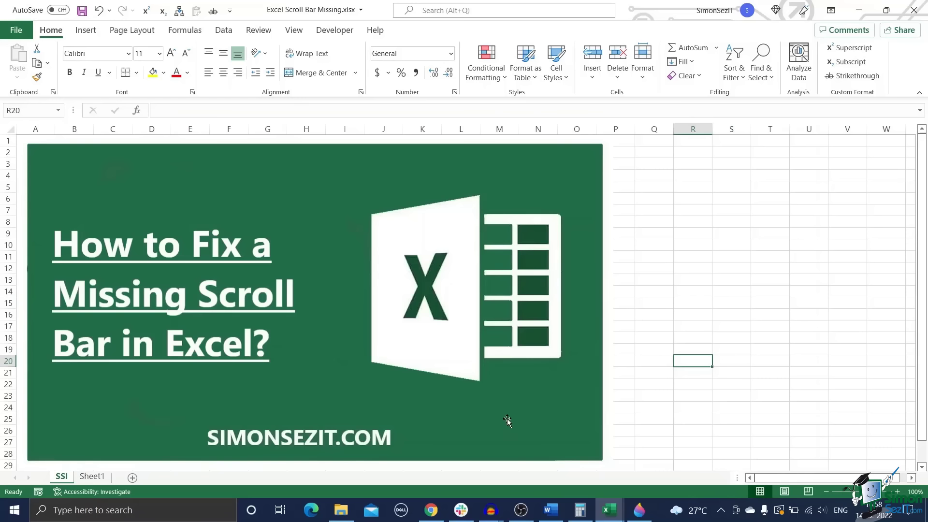
left_click_drag(773, 478, 817, 481)
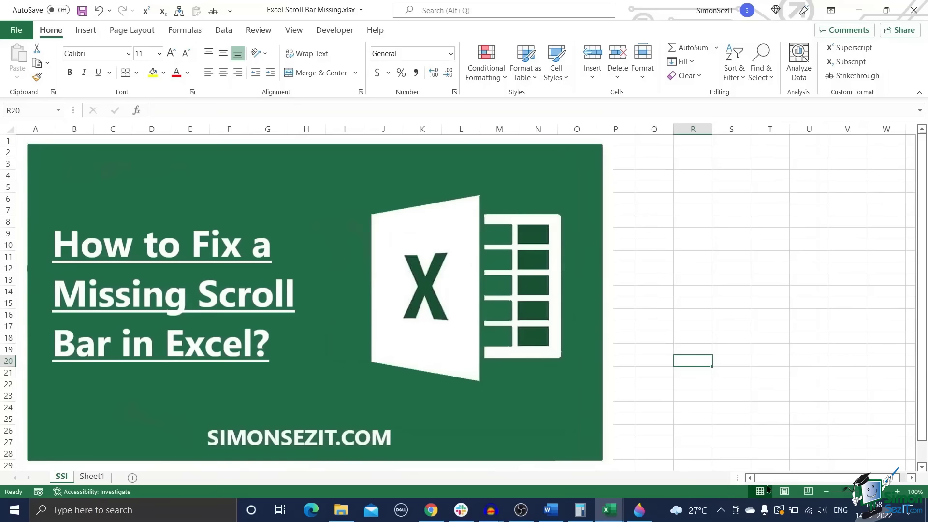
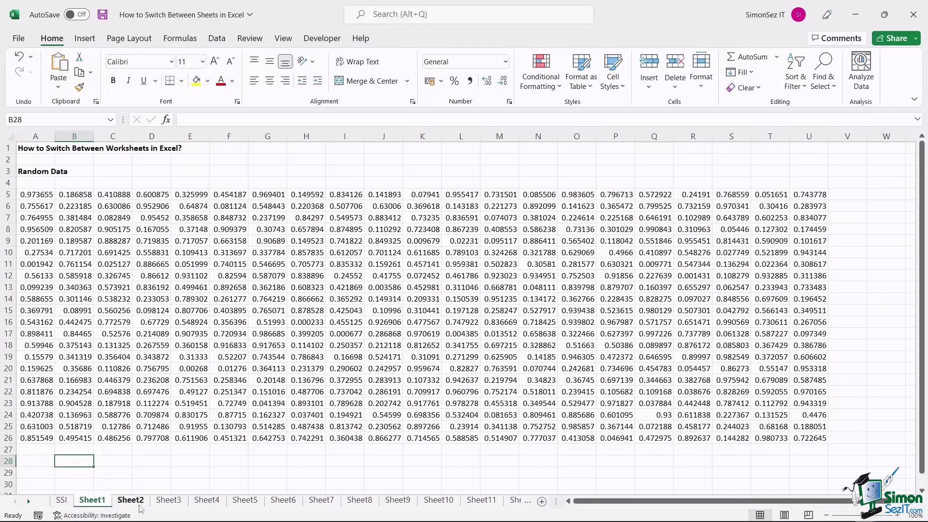
- Show Sheet2, then jump to Sheet11 at the end of the tab bar
left_click(137, 504)
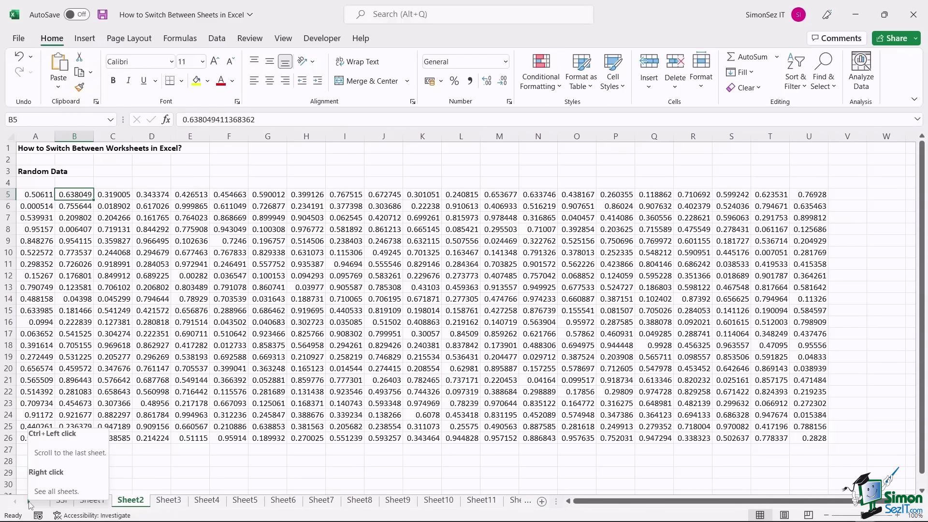
left_click(29, 505, "ctrl")
left_click(394, 502)
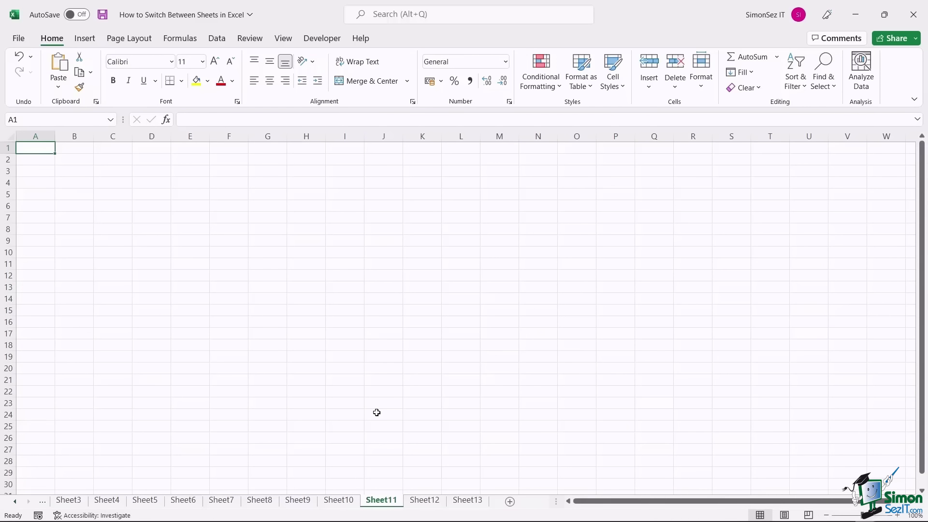
- Step forward to Sheet13 with Ctrl+PgDn, then back to Sheet6 with Ctrl+PgUp
key("ctrl+Page_Down")
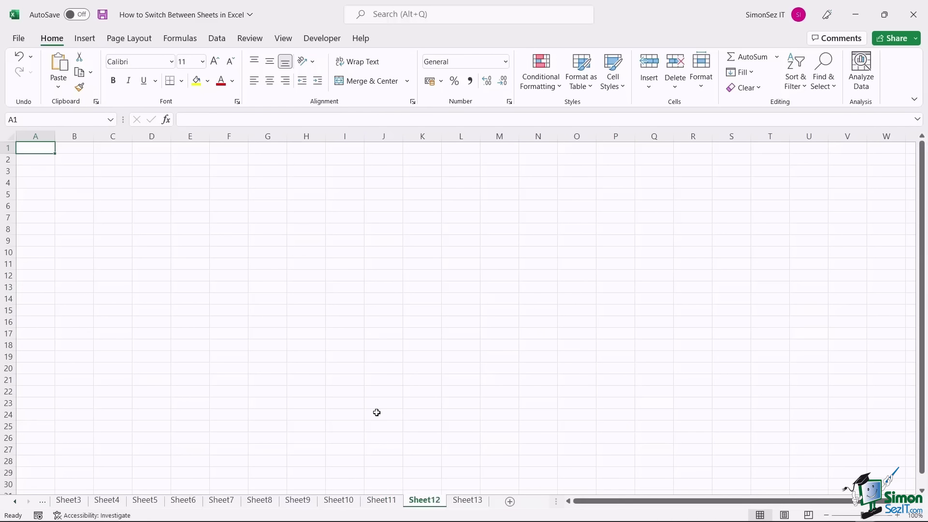
key("ctrl+Page_Down")
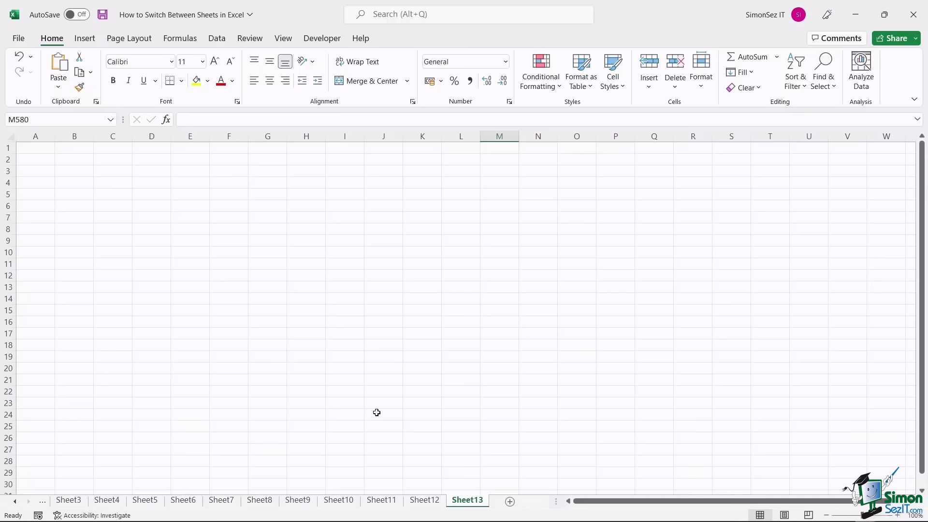
key("ctrl+Page_Up")
key("ctrl+Page_Up")
key("ctrl+Page_Up")
key("ctrl+Page_Up")
key("ctrl+Page_Up")
key("ctrl+Page_Up")
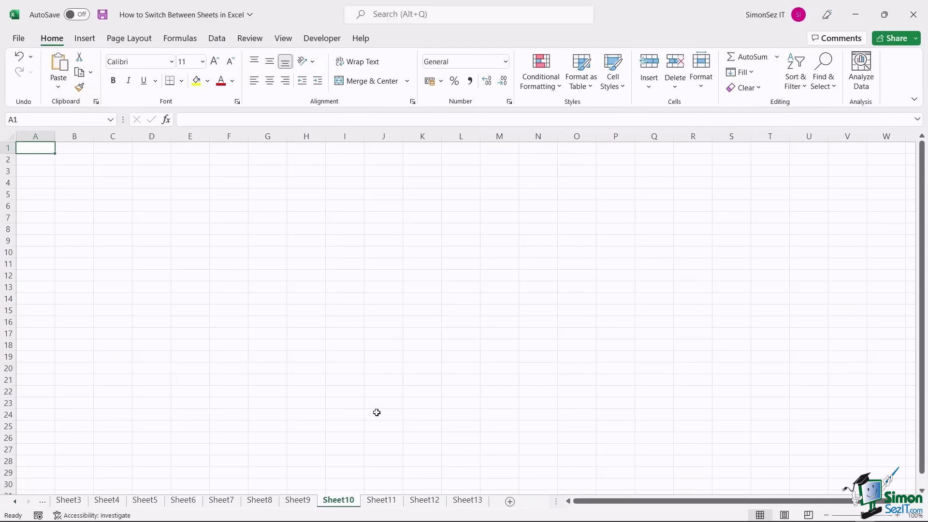
key("ctrl+Page_Up")
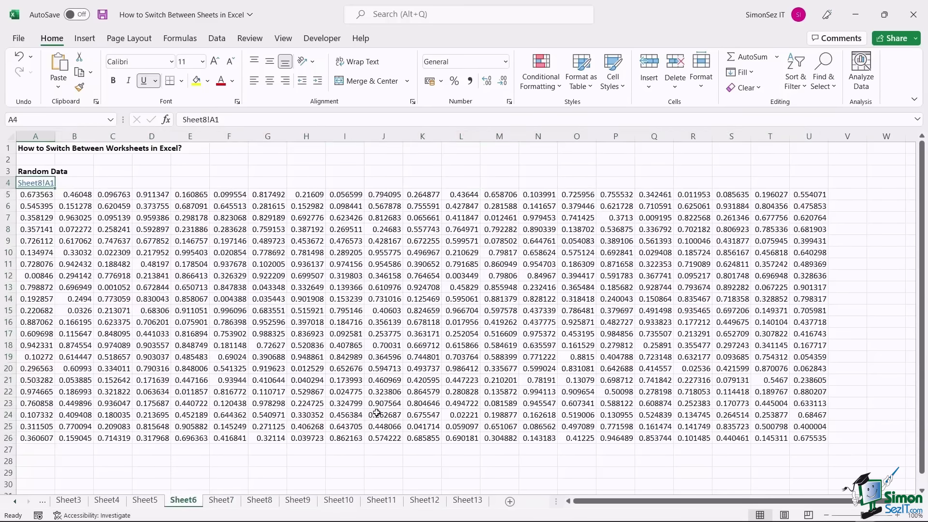
- Step back one sheet from Sheet6 to Sheet5 with Ctrl+PgUp
key("ctrl+Page_Up")
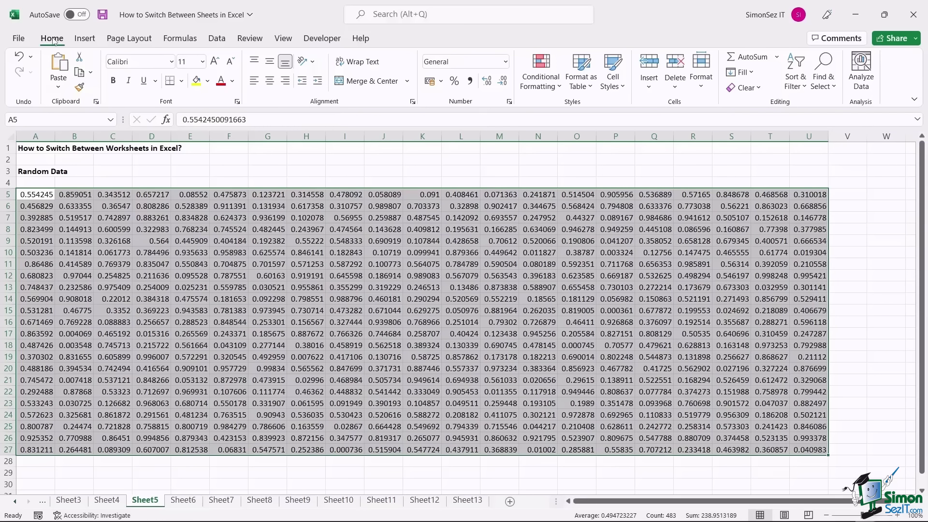
- Use Go To with reference sheet2!a1 to jump to Sheet2's cell A1
left_click(833, 87)
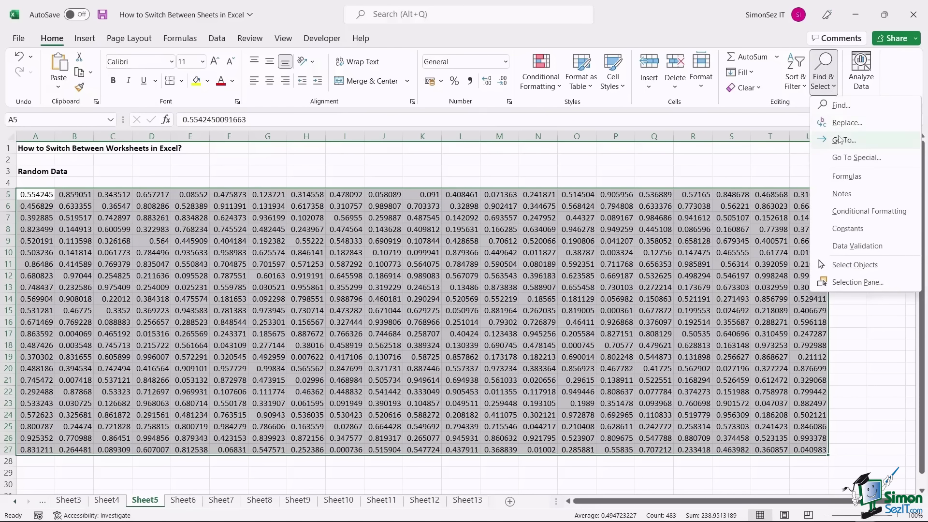
left_click(842, 141)
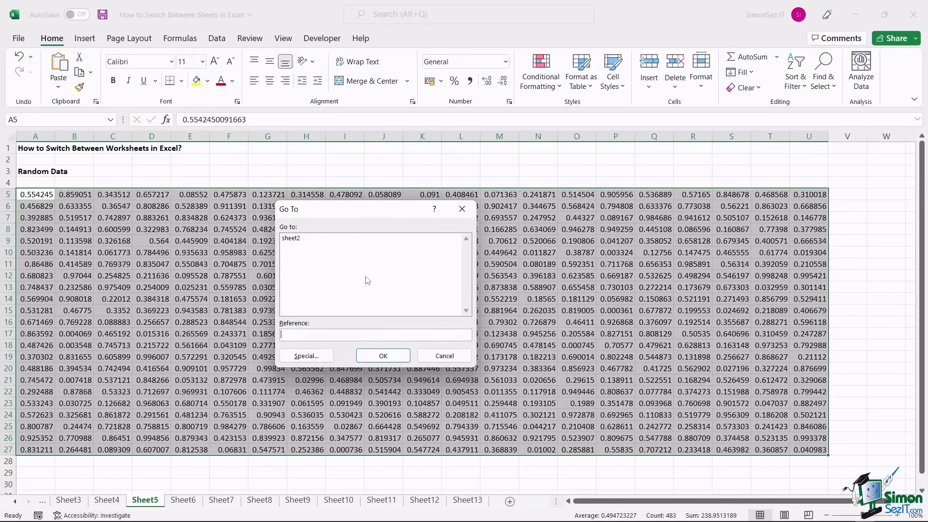
type("sheet2!a1")
key("Return")
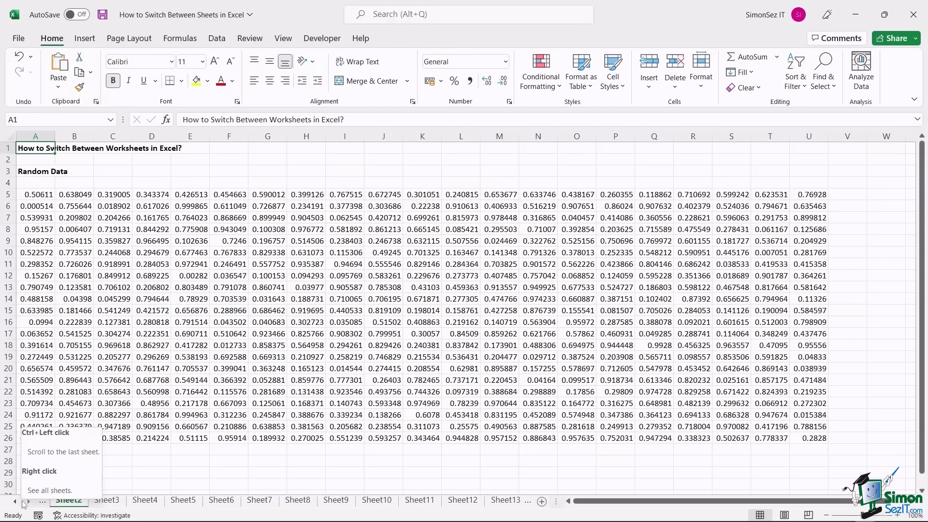
- Activate Sheet5 from the full sheet list of the navigation arrows
right_click(21, 502)
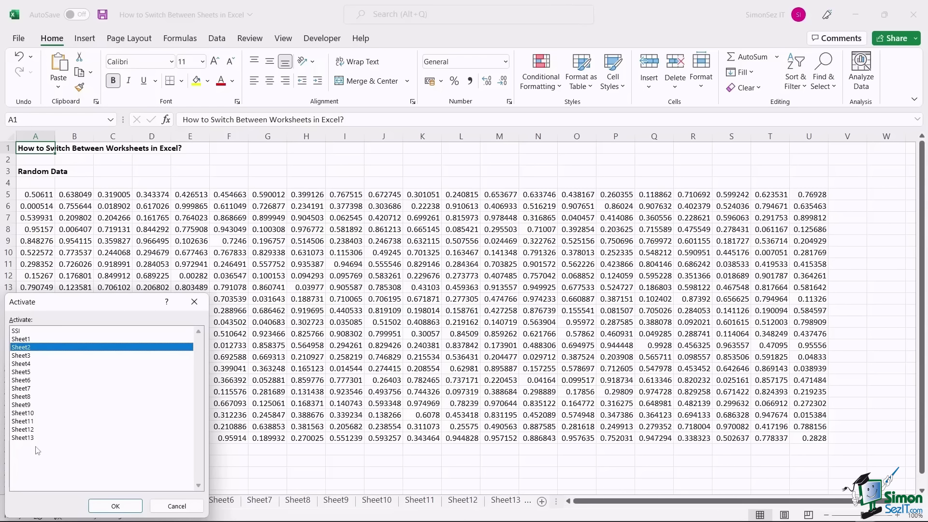
key("Down")
key("Down")
key("Down")
key("Down")
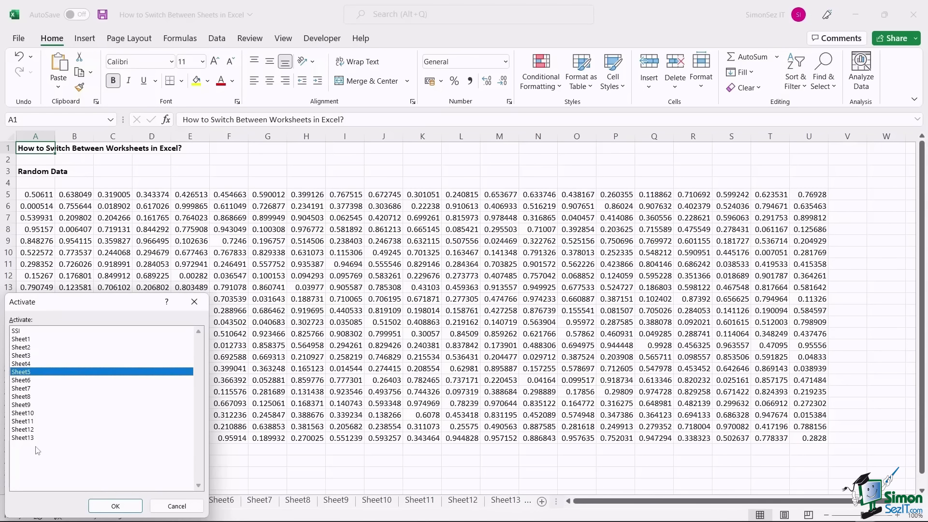
key("Down")
key("Down")
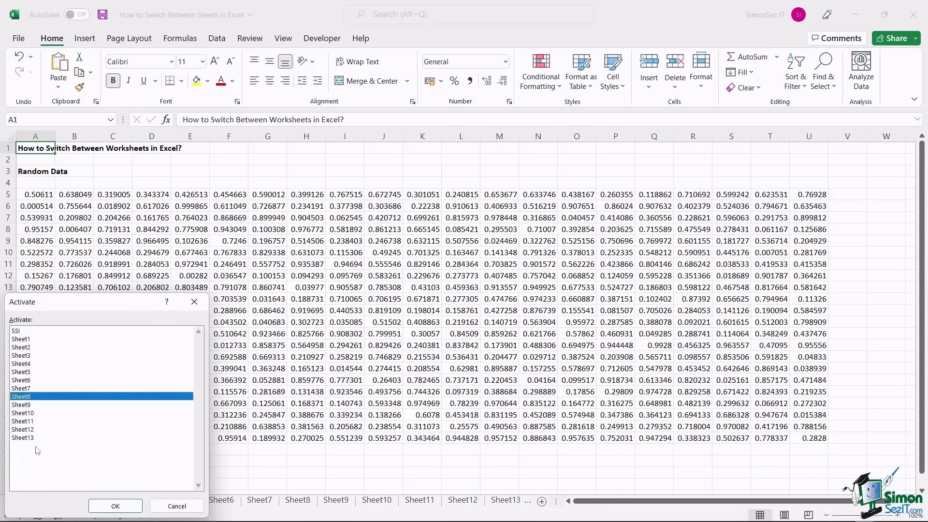
key("Up")
key("Up")
key("Up")
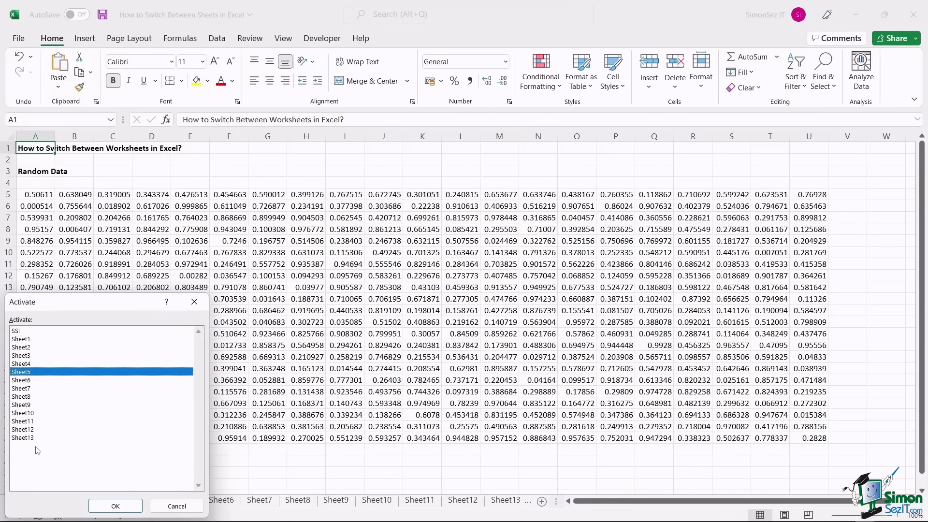
key("Return")
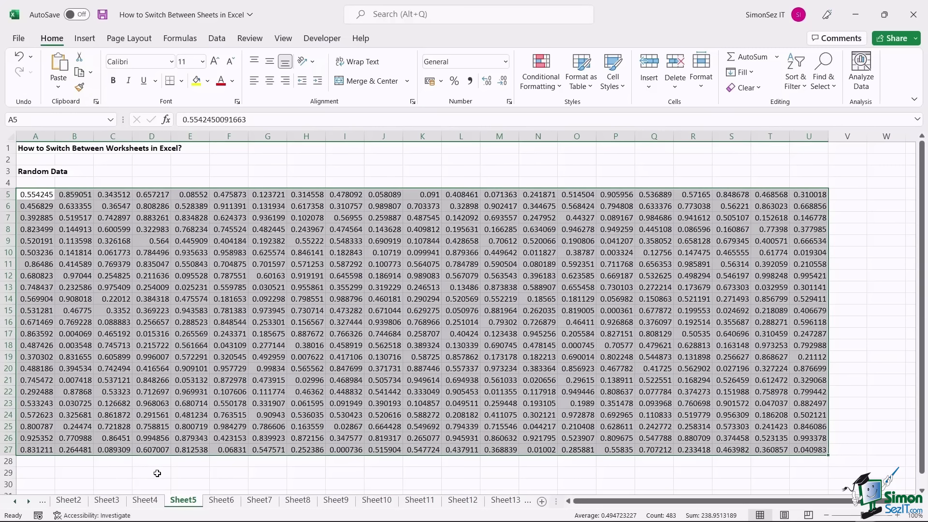
- Enter sheet2!A3 in the Name Box to jump to Sheet2, then select cell A4
left_click(154, 468)
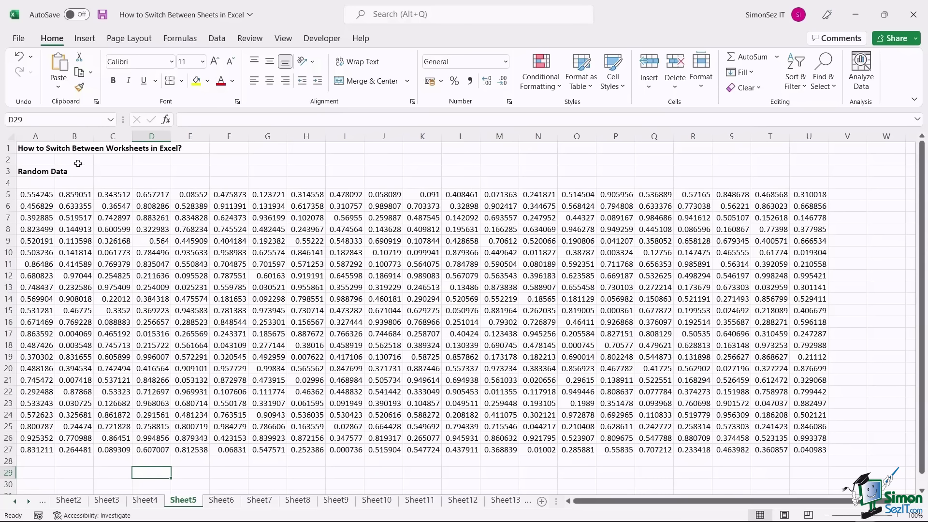
left_click(61, 120)
type("sheet2!A3")
key("Return")
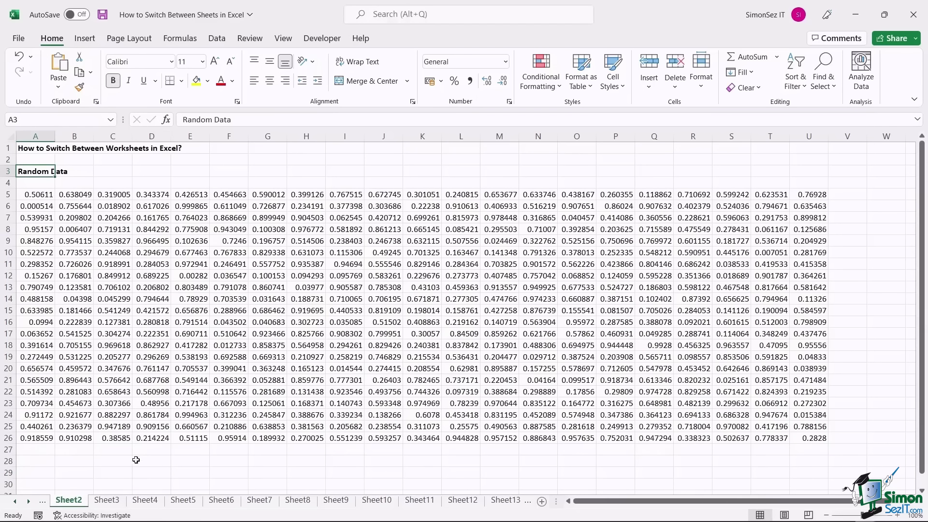
left_click(41, 188)
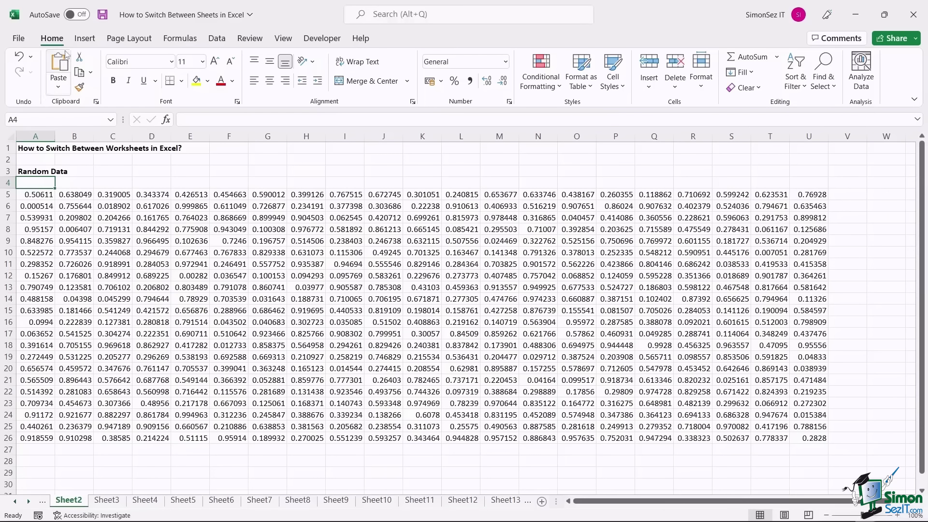
- Link cell A4 to Sheet5!A1 as a place in this document, then follow it to Sheet5
left_click(84, 38)
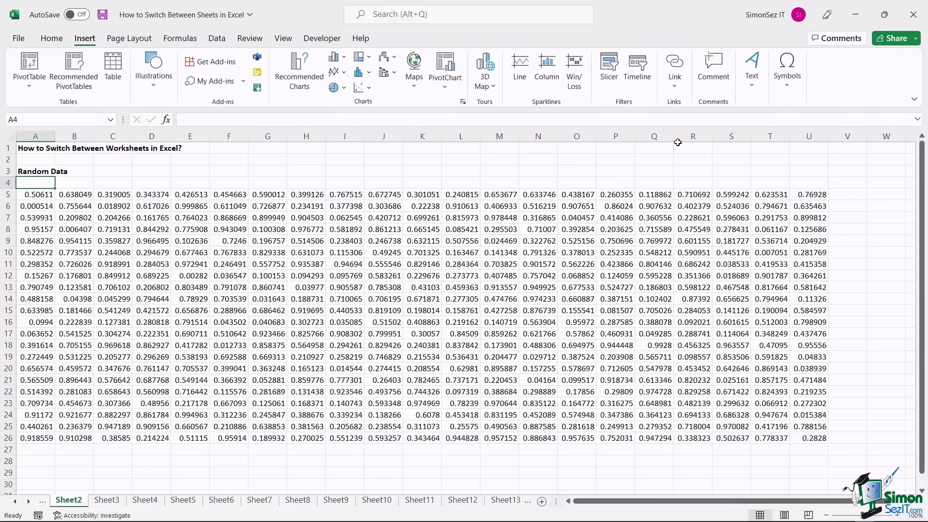
left_click(675, 68)
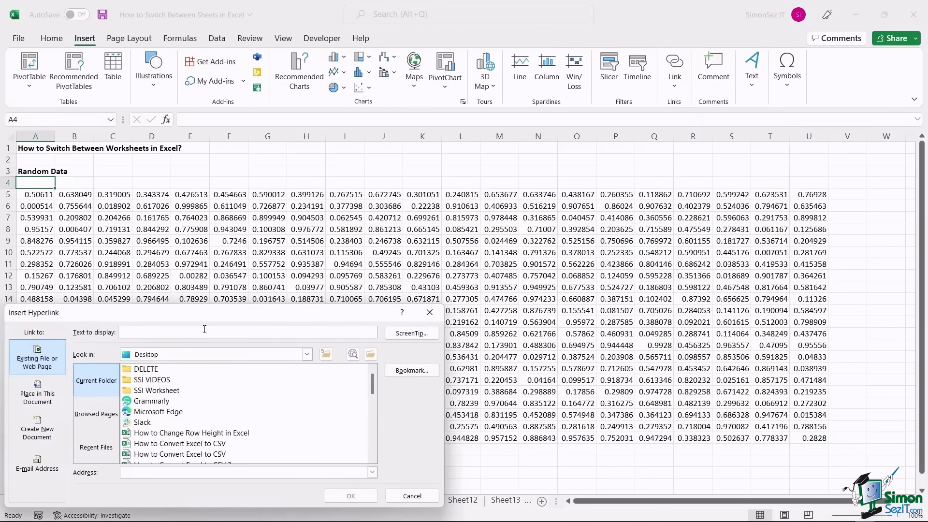
left_click_drag(211, 320, 385, 204)
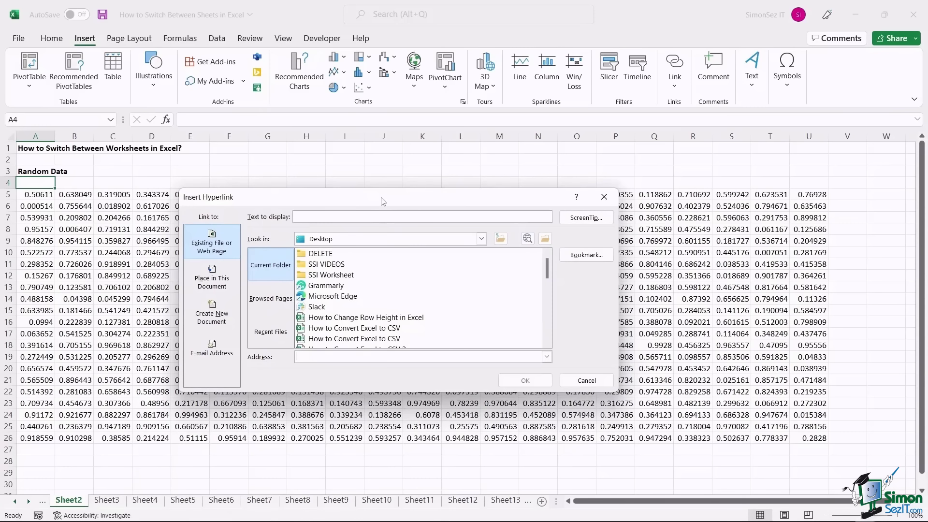
left_click(218, 282)
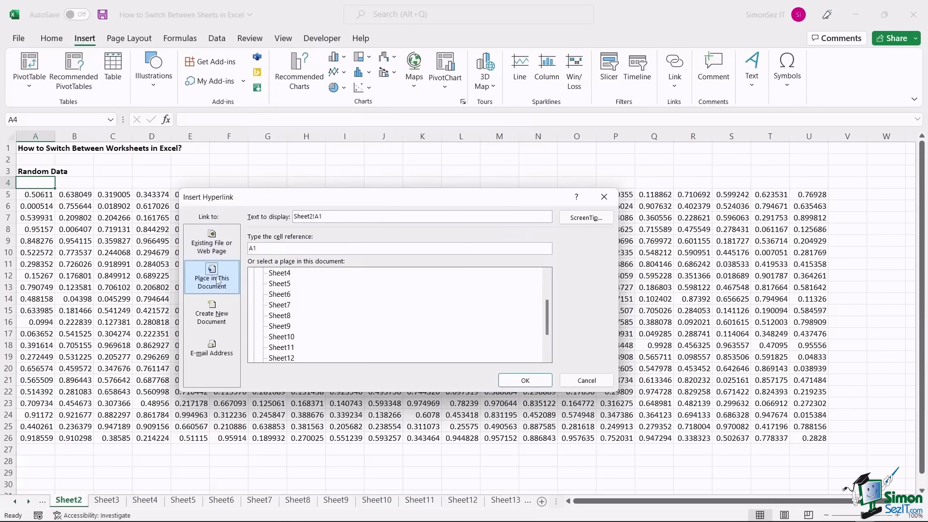
left_click(283, 284)
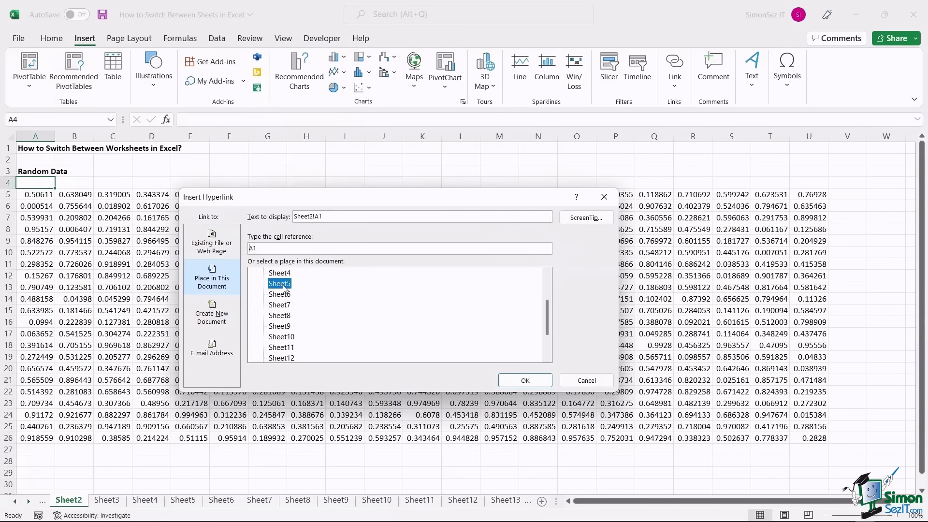
left_click(525, 381)
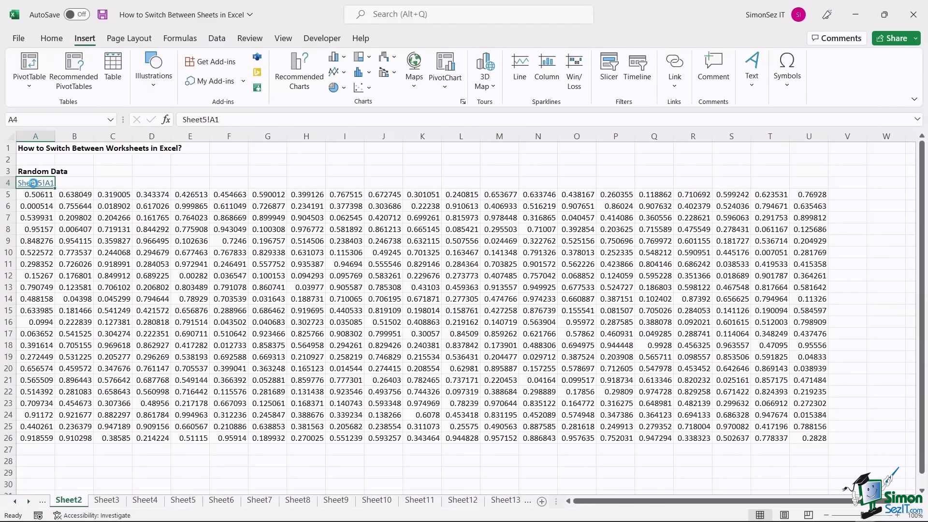
left_click(35, 184)
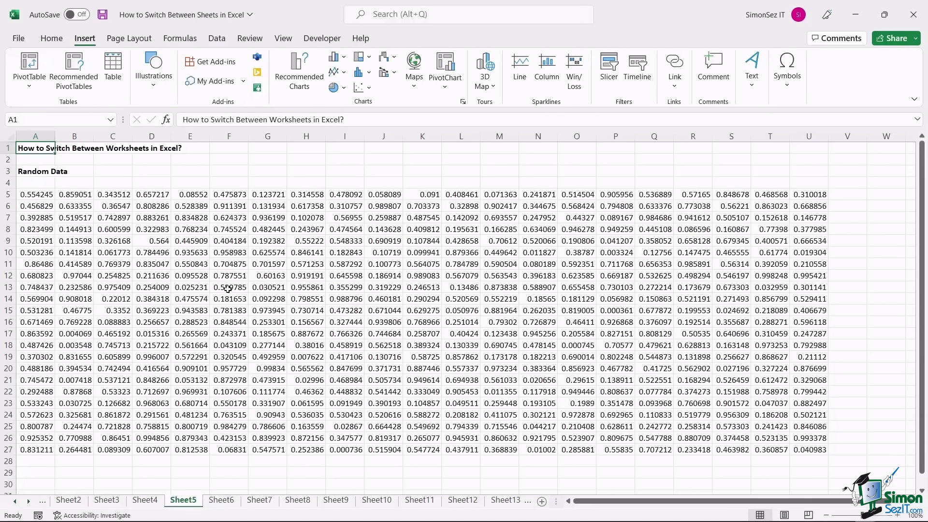